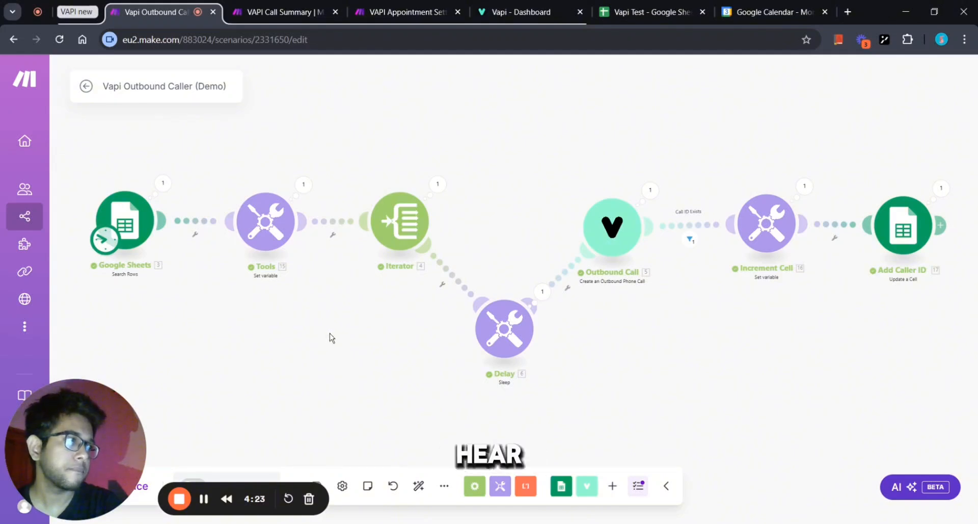
Zoom and pan around the Vapi Outbound Caller scenario to inspect its module chain.
scroll(320, 337, down, 1)
scroll(318, 334, down, 1)
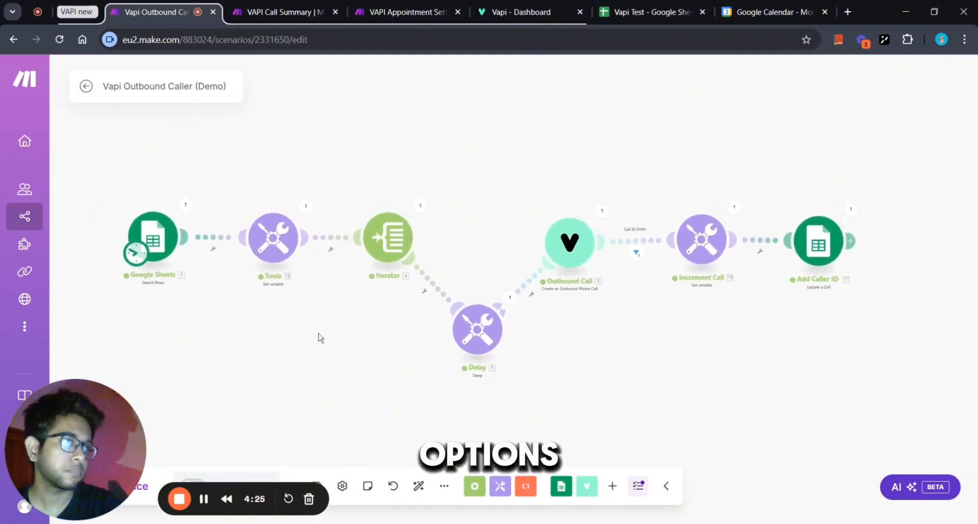
mouse_move(318, 333)
mouse_down()
mouse_move(344, 331)
mouse_move(329, 334)
mouse_up()
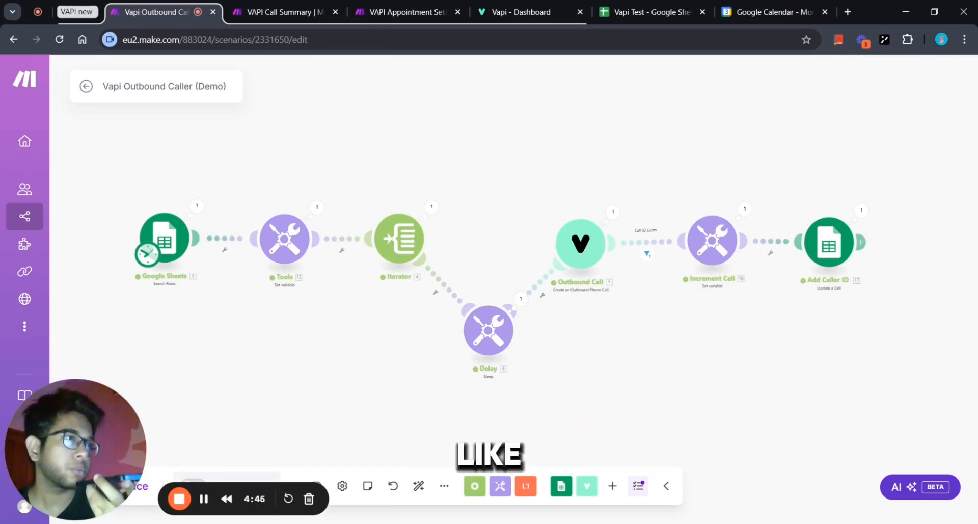
scroll(329, 334, down, 2)
scroll(328, 334, up, 2)
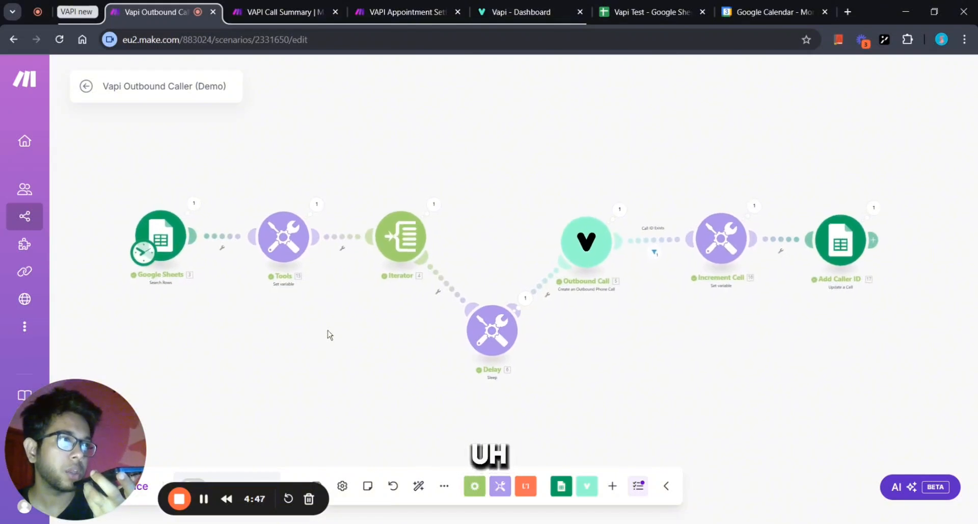
scroll(329, 335, up, 2)
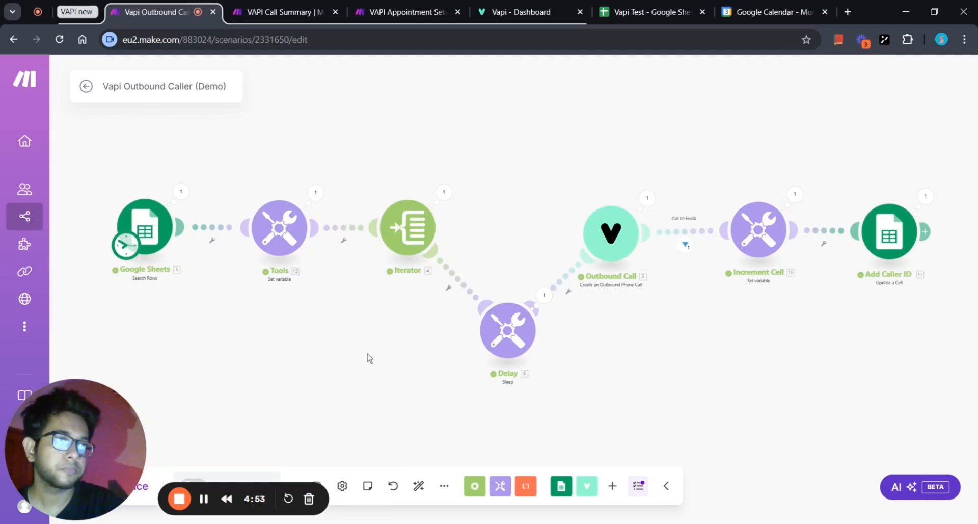
scroll(369, 356, down, 1)
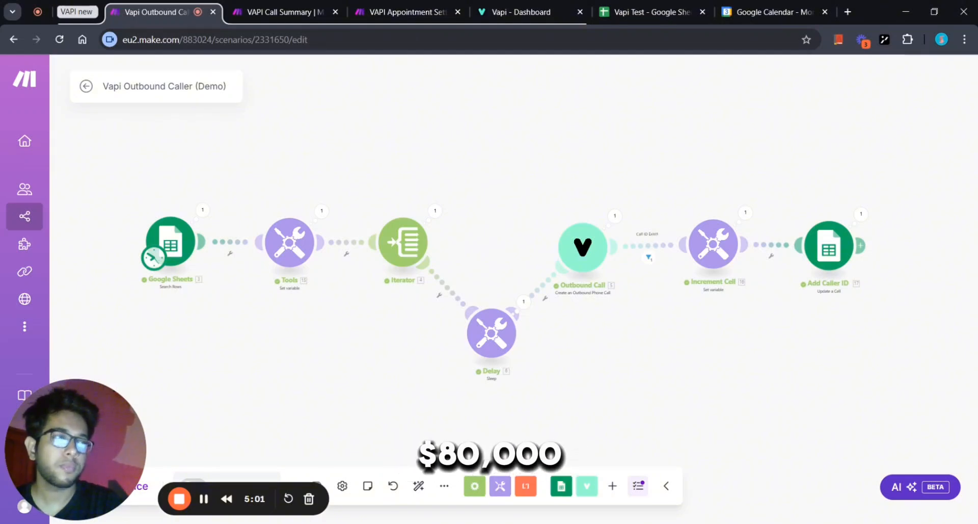
Check between the Make scenarios and Google Calendar until the 5pm 'Appointment from Vapi' appears on November 4.
click(766, 12)
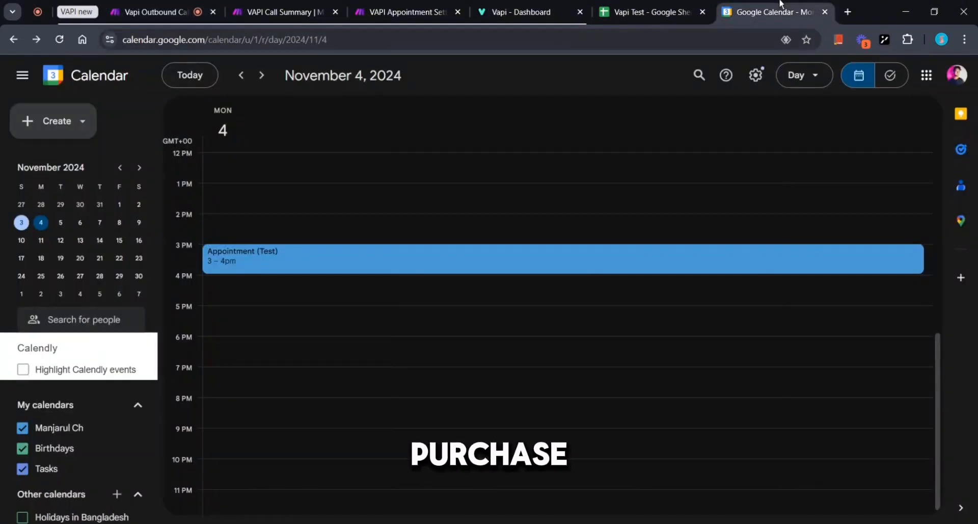
click(158, 6)
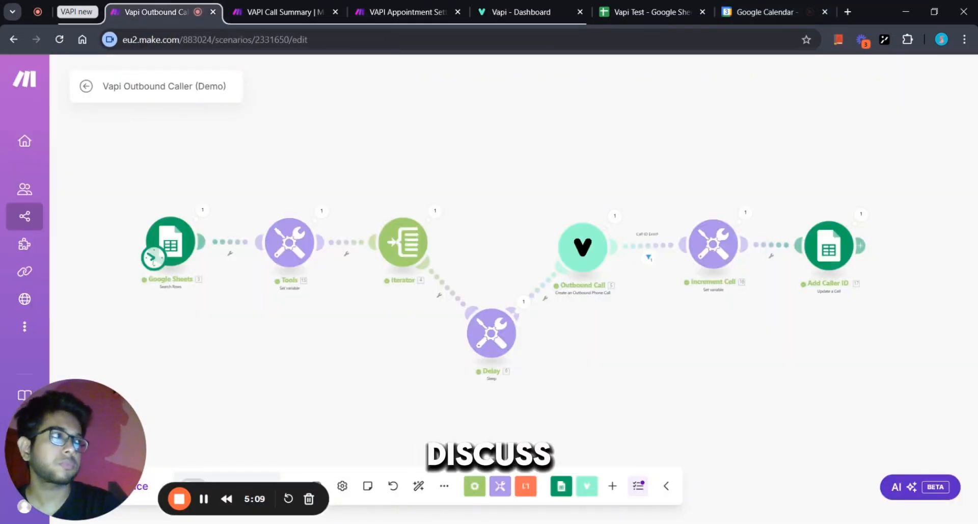
click(744, 4)
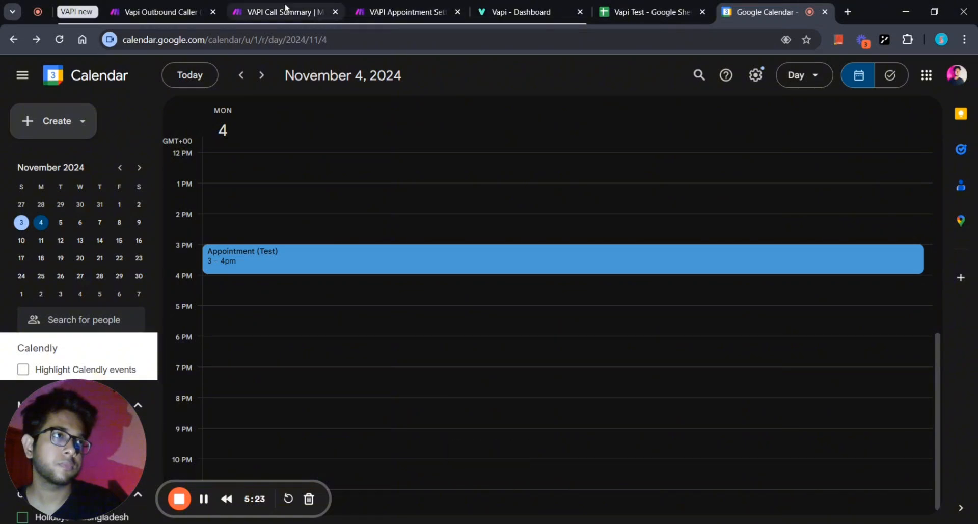
click(397, 7)
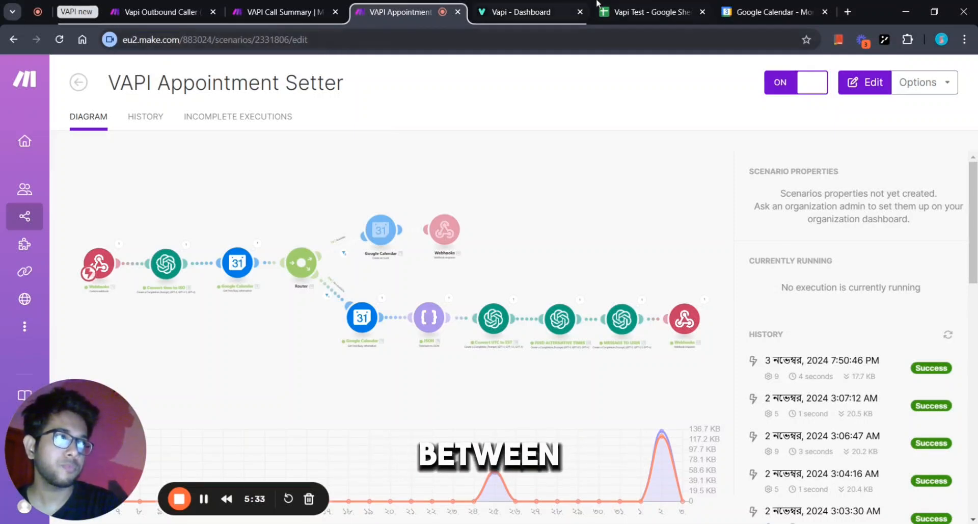
click(769, 12)
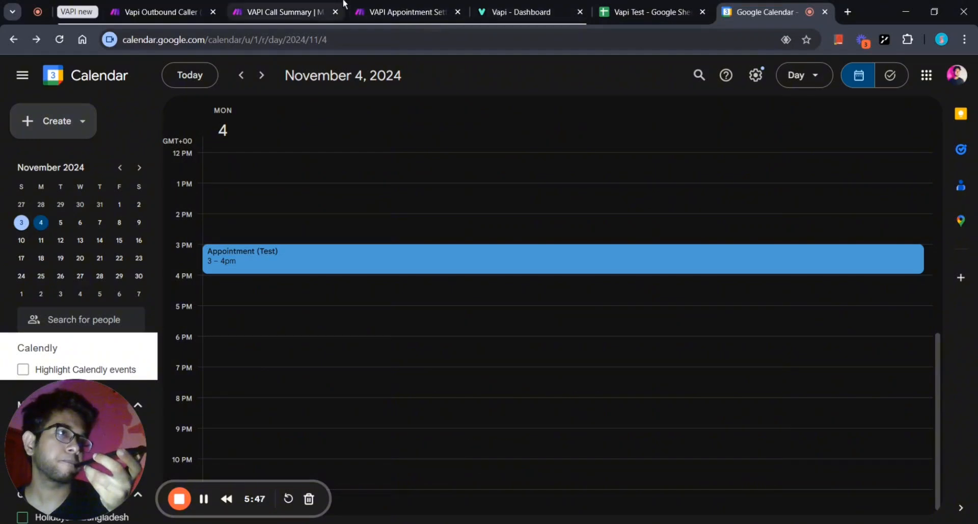
click(309, 5)
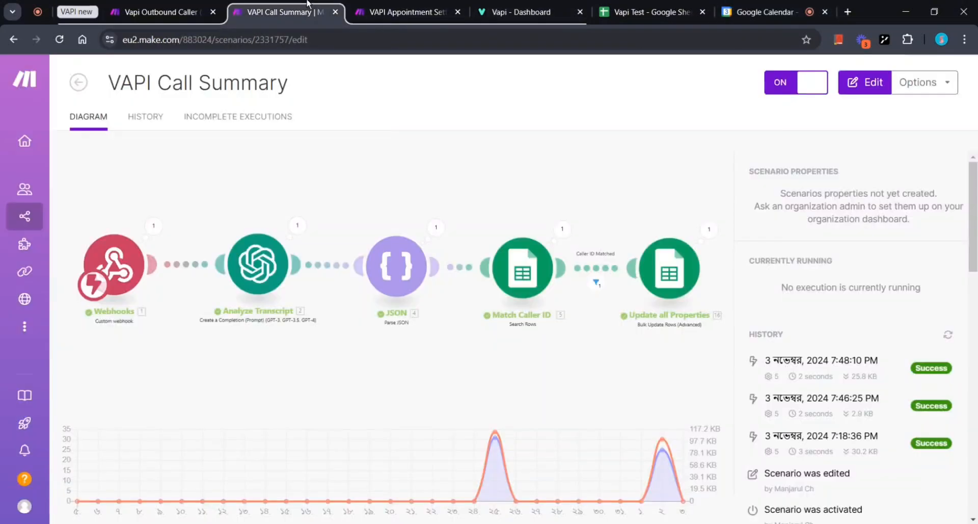
click(376, 4)
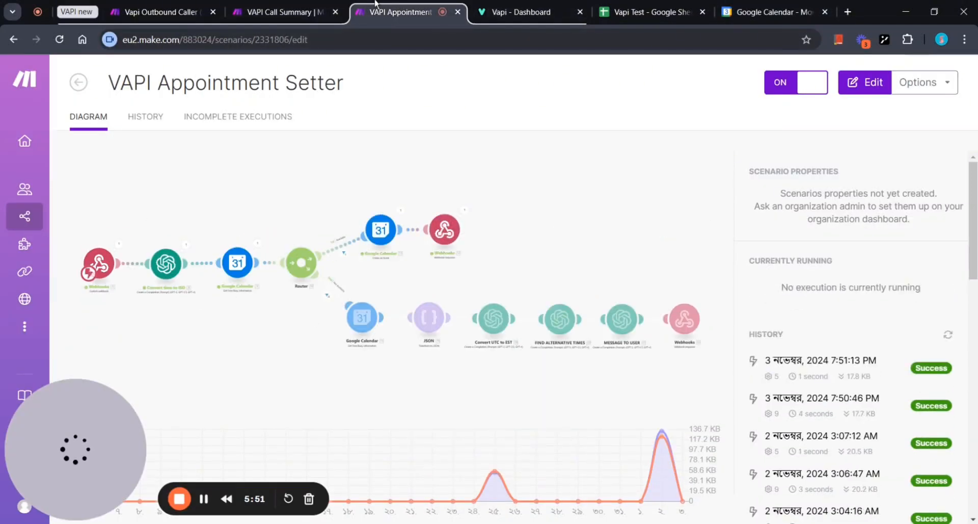
click(769, 11)
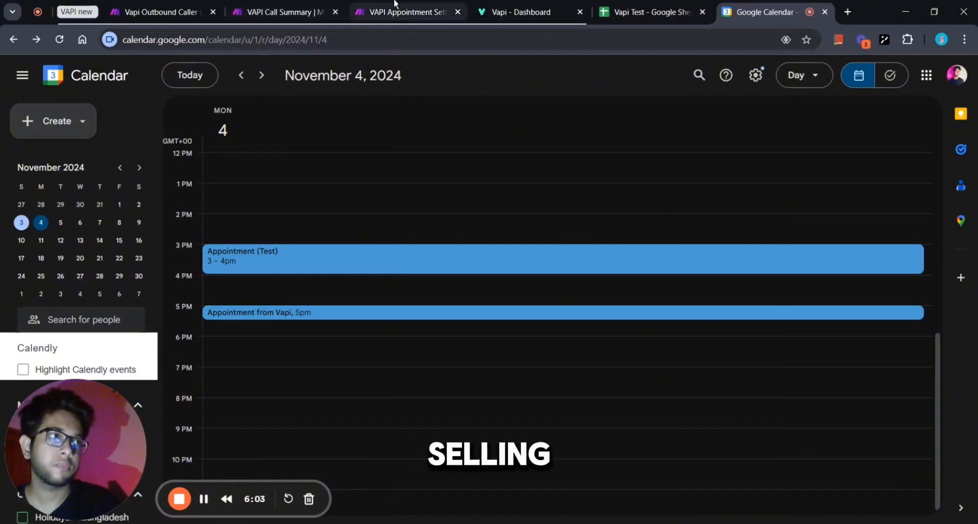
Confirm the VAPI Call Summary scenario's latest successful run, then view the Vapi Test spreadsheet.
click(378, 6)
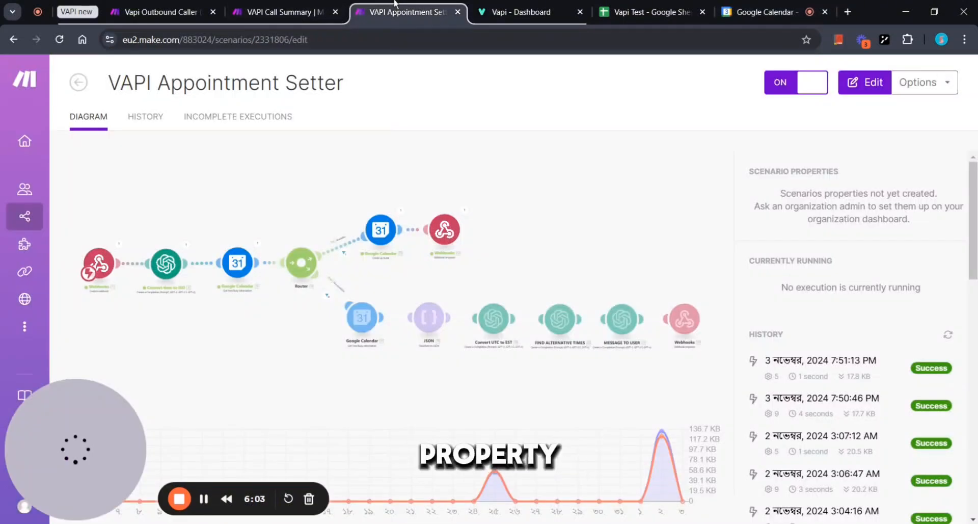
click(253, 4)
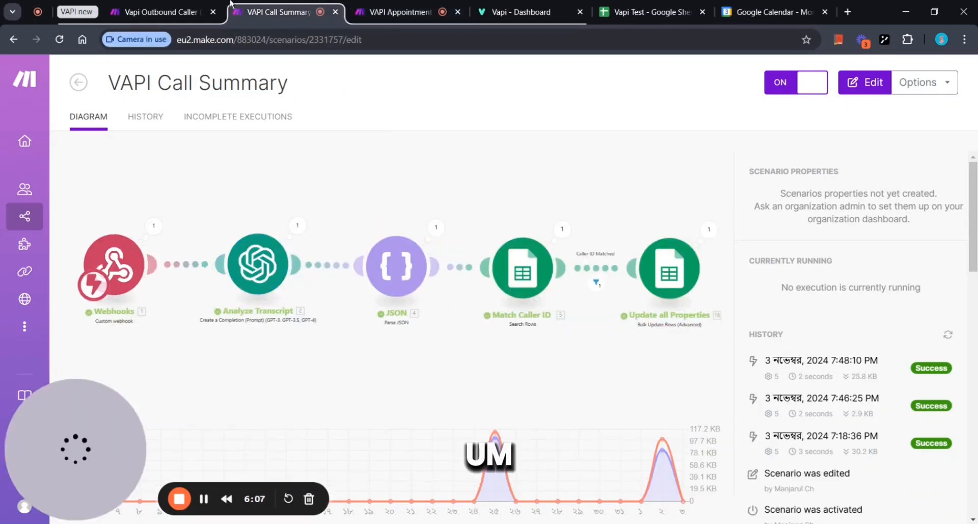
click(206, 5)
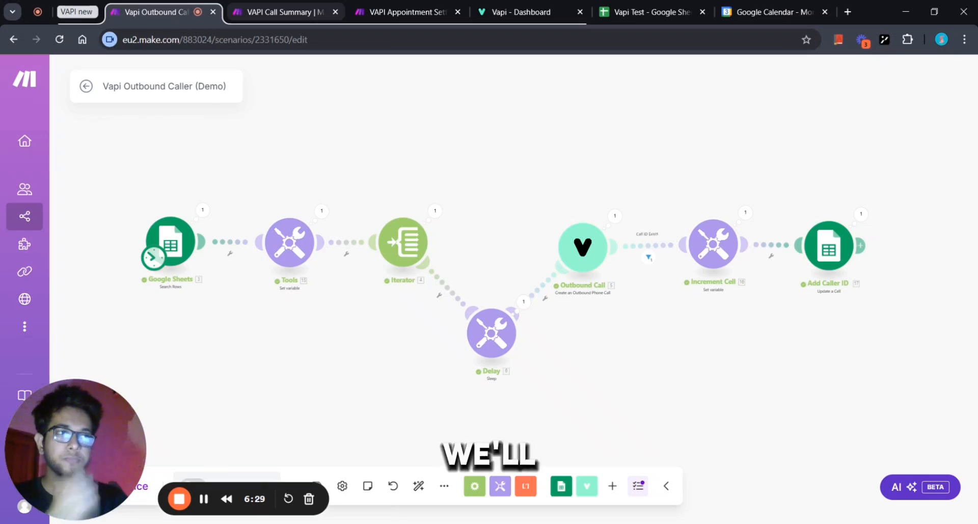
click(262, 7)
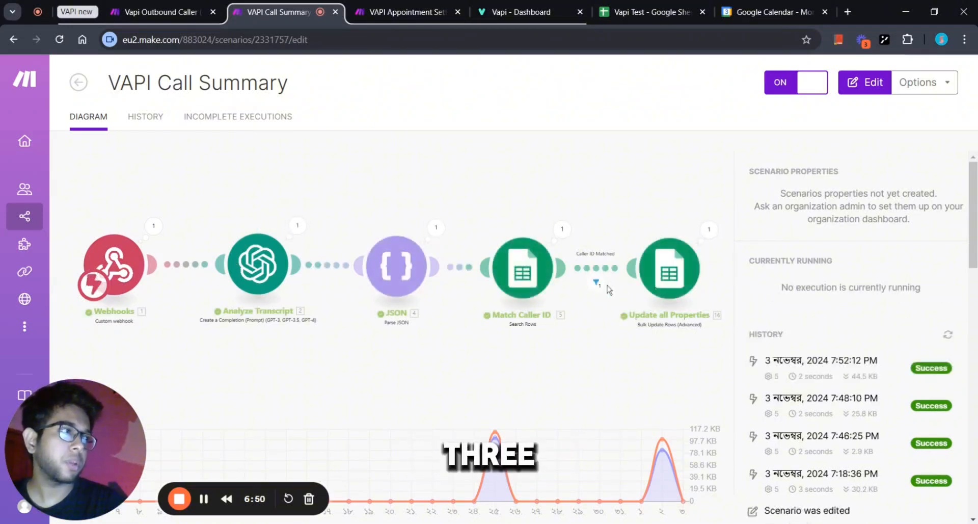
click(644, 12)
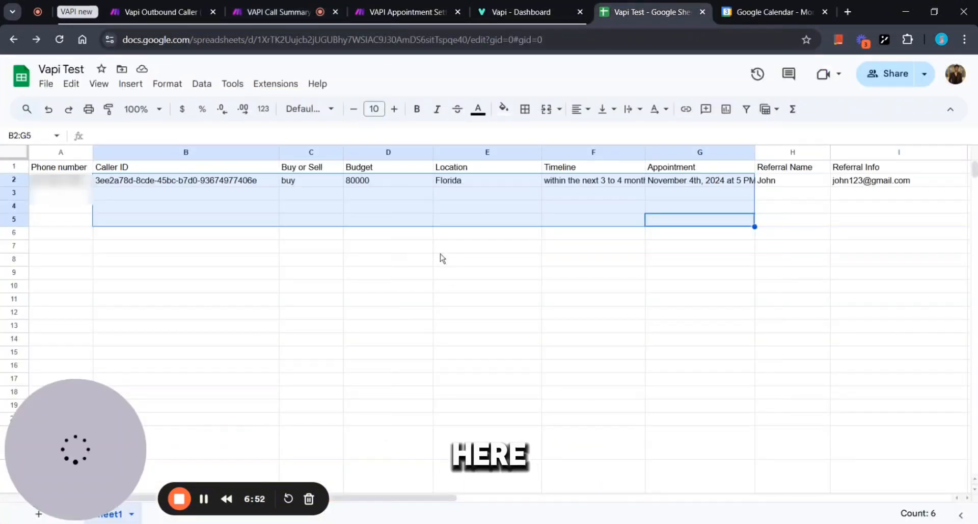
scroll(471, 307, down, 2)
scroll(469, 306, up, 2)
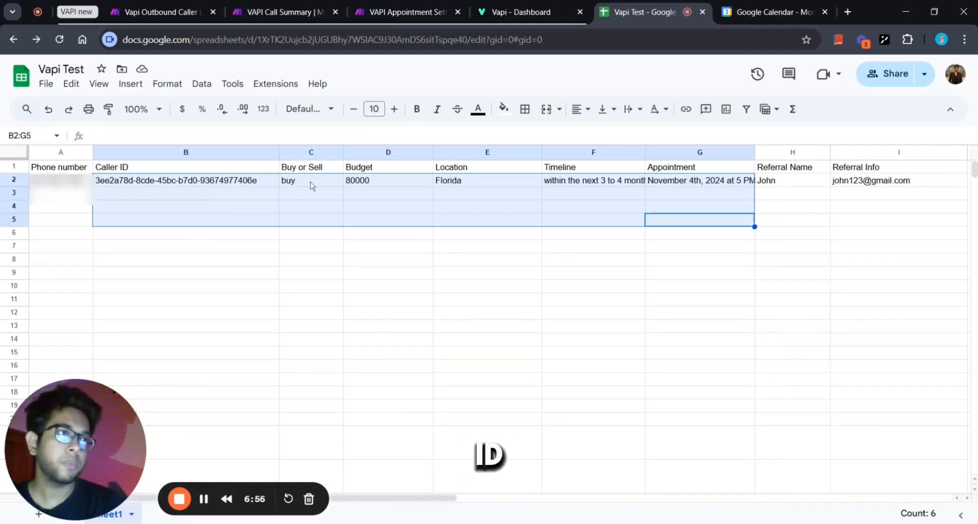
click(342, 288)
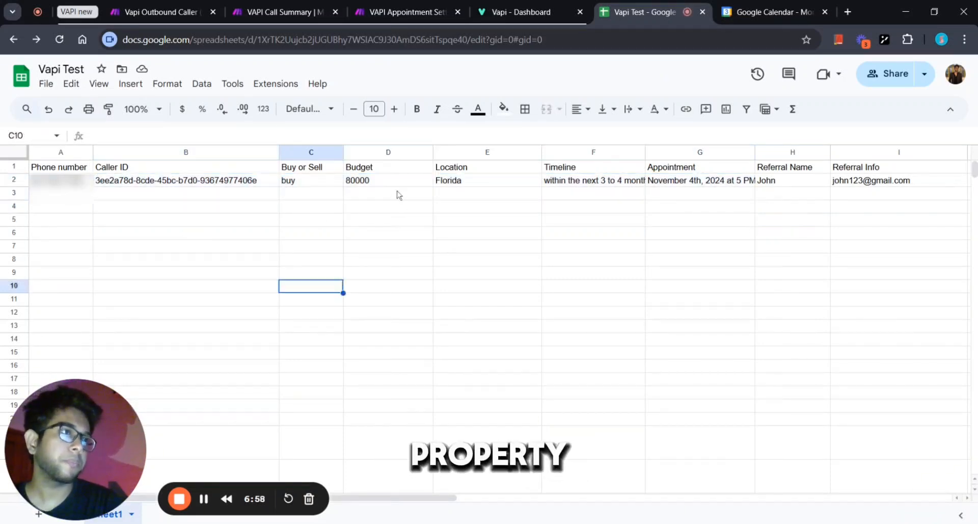
scroll(406, 198, right, 1)
scroll(450, 206, right, 4)
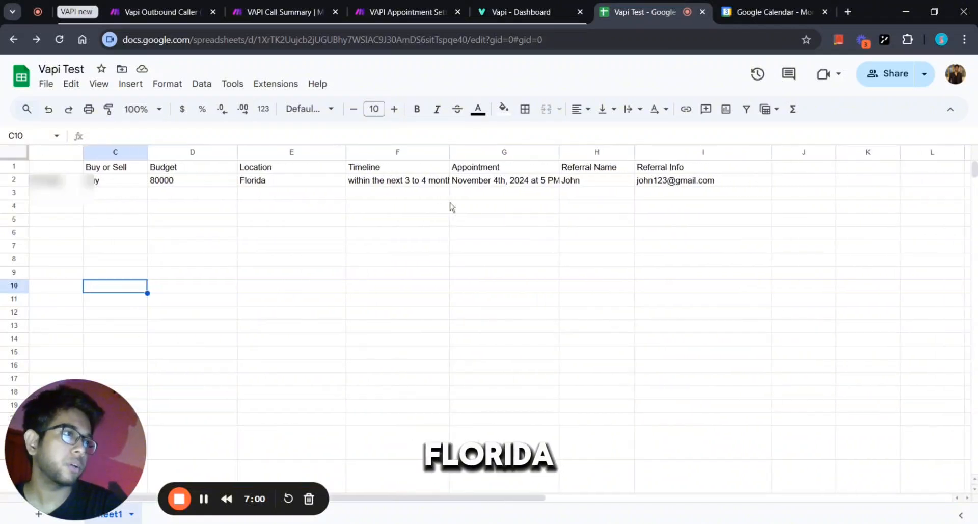
click(498, 183)
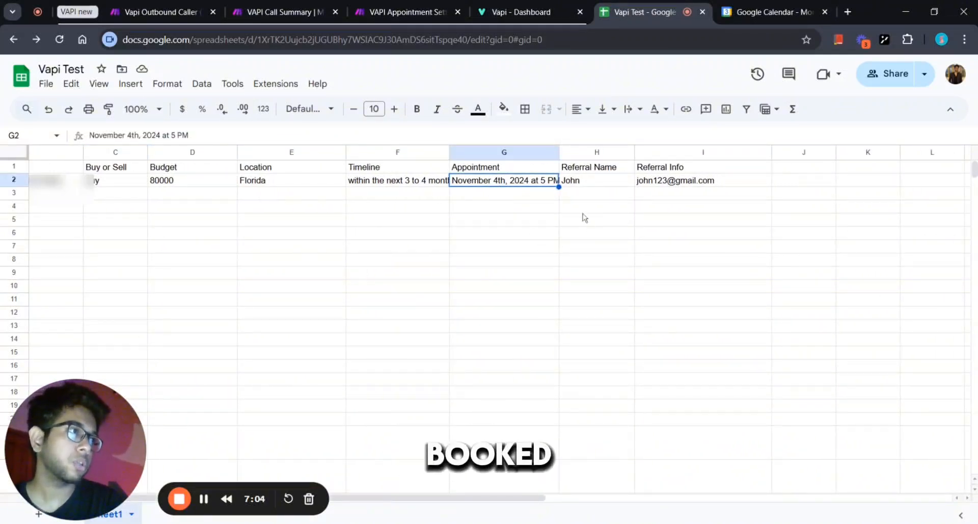
scroll(696, 198, right, 2)
scroll(696, 197, left, 4)
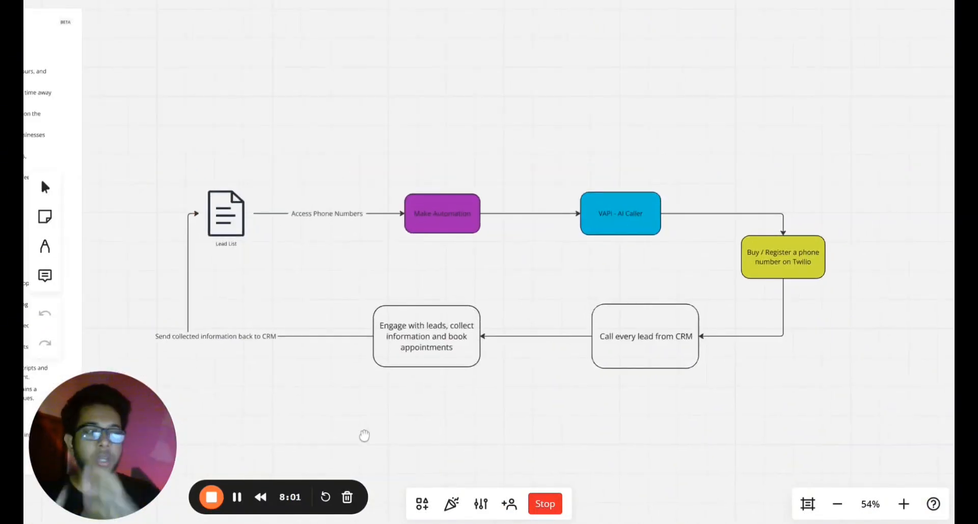
Edit the Add Caller ID cell reference, removing the column letter F before the Increment value.
scroll(303, 294, up, 2)
scroll(303, 294, right, 2)
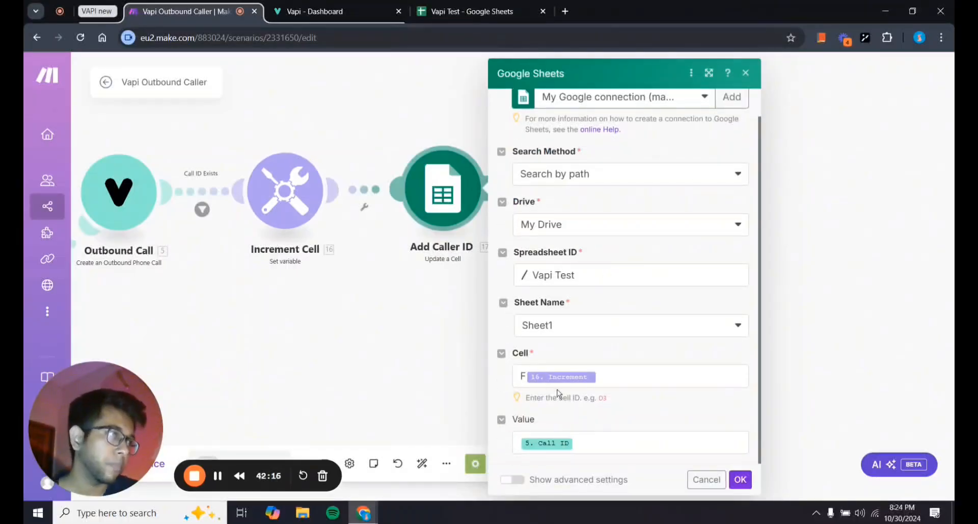
click(459, 7)
click(204, 11)
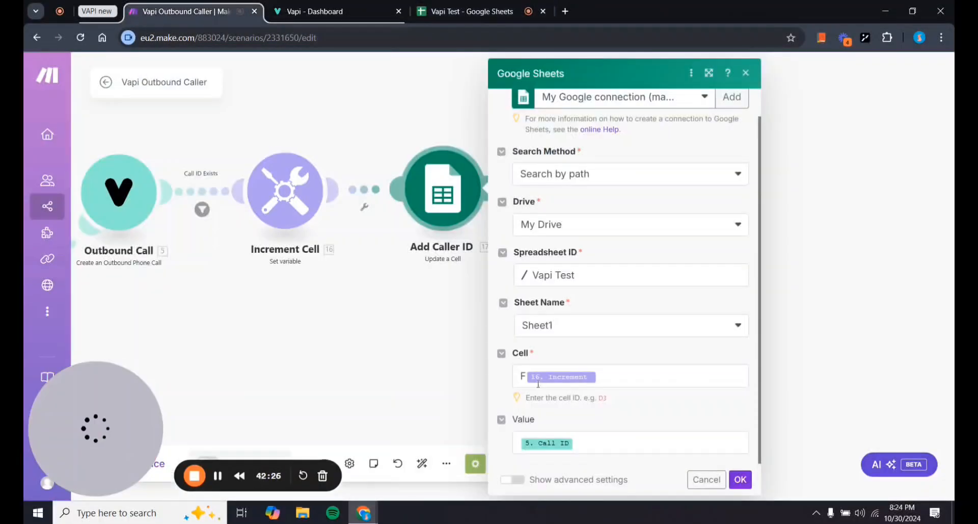
click(525, 376)
key(BackSpace)
click(343, 338)
drag(343, 339, 546, 299)
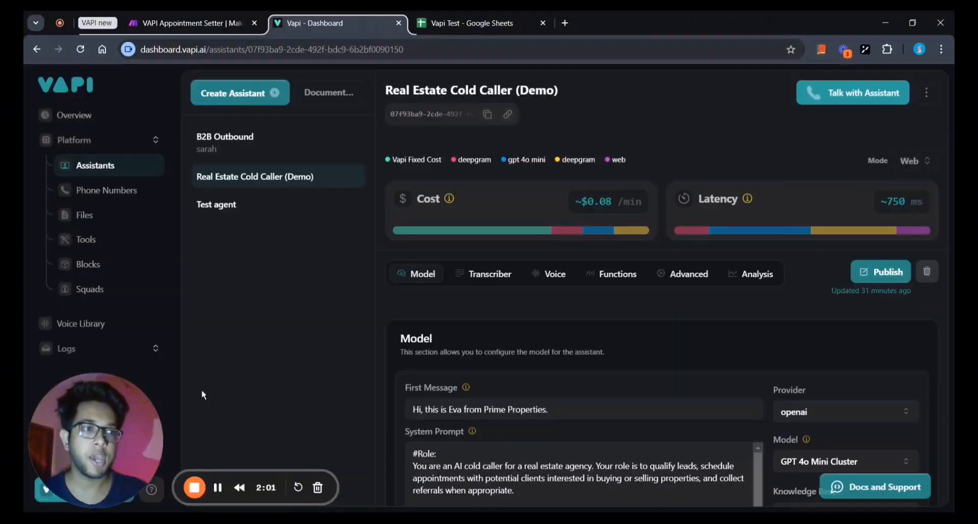
Inspect the set_appointment tool's details in the Vapi tools list.
click(86, 238)
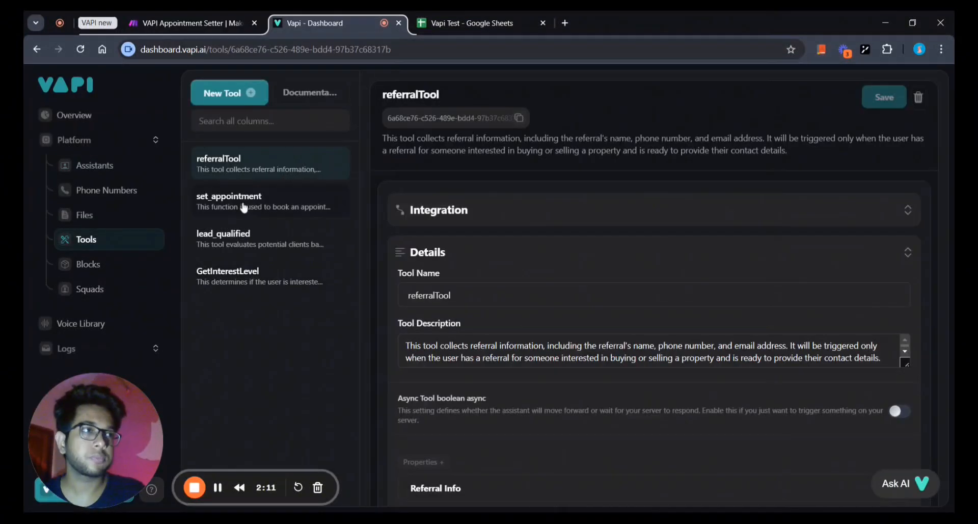
click(269, 206)
scroll(653, 347, down, 3)
scroll(654, 306, up, 3)
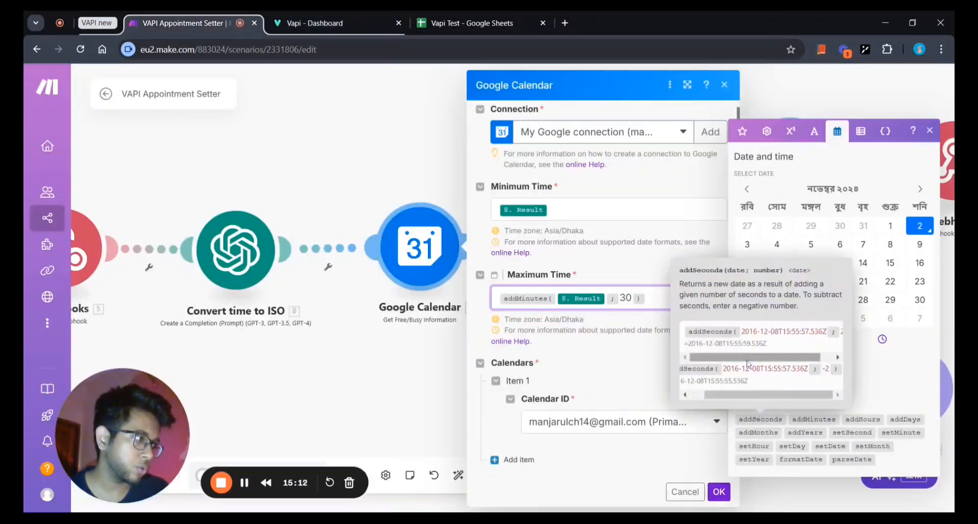
click(560, 431)
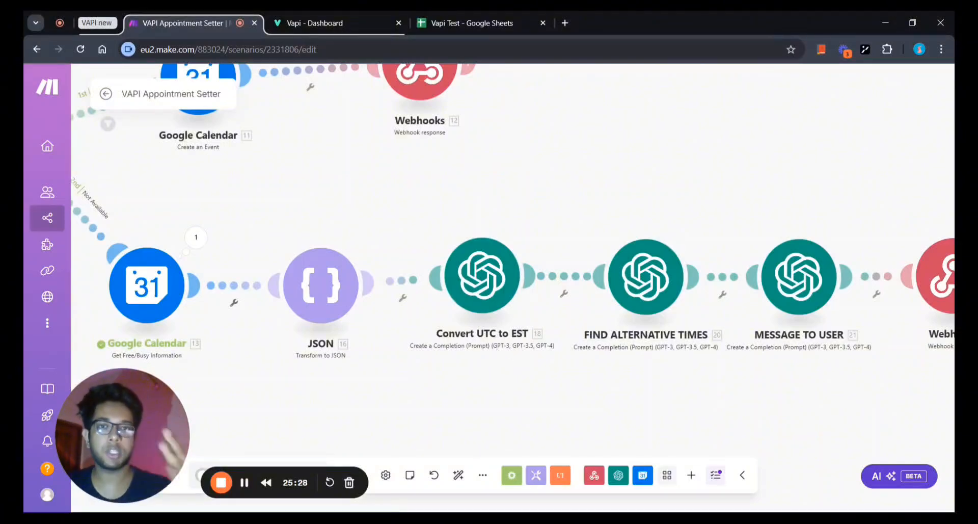
In the Convert UTC to EST module, review Message 2's User text 'Here are the time slots:' with the JSON string.
click(481, 278)
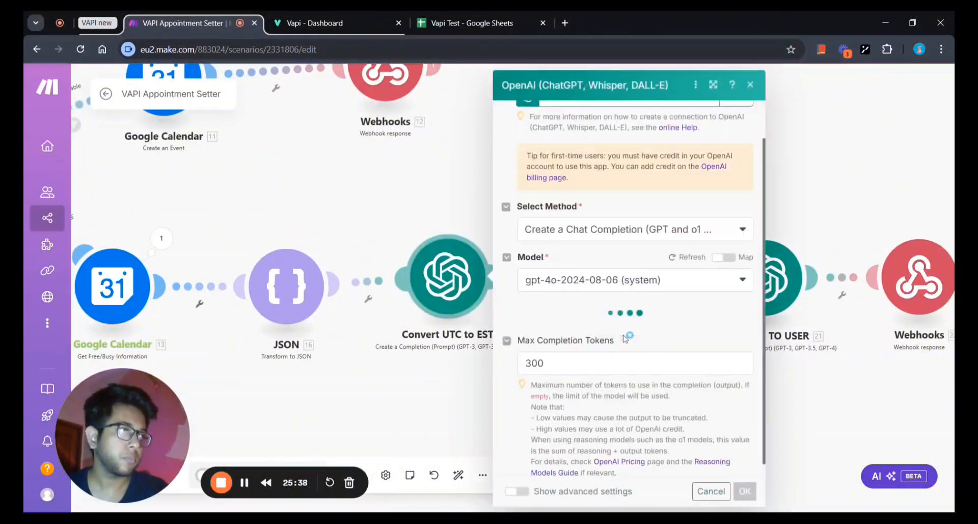
scroll(609, 316, down, 3)
scroll(708, 288, down, 2)
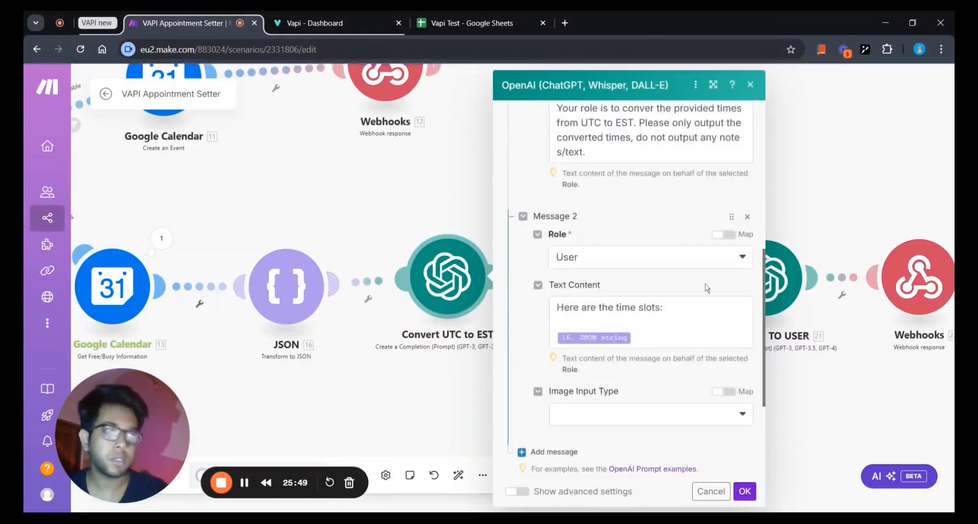
scroll(707, 288, up, 3)
scroll(629, 290, down, 3)
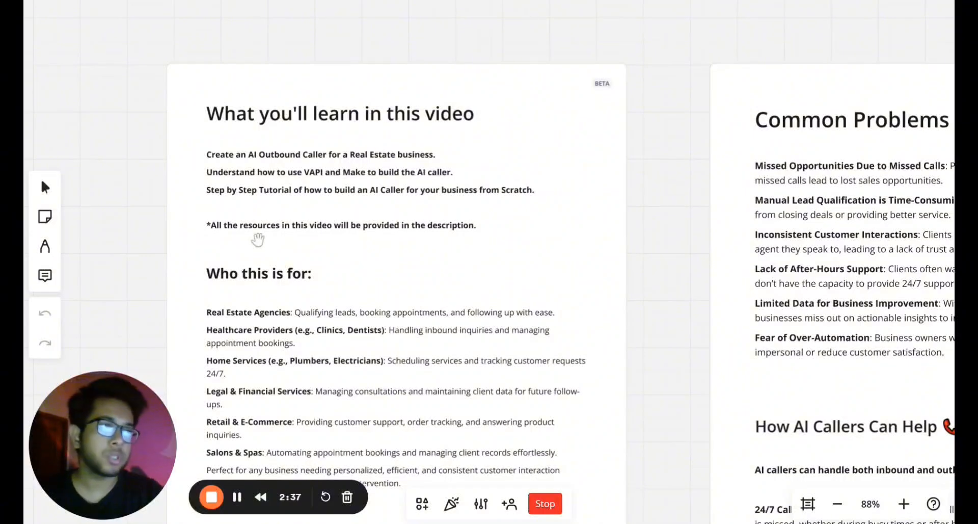
Pan the Miro board past the Who this is for list to the Common Problems in Business frame.
scroll(612, 337, down, 1)
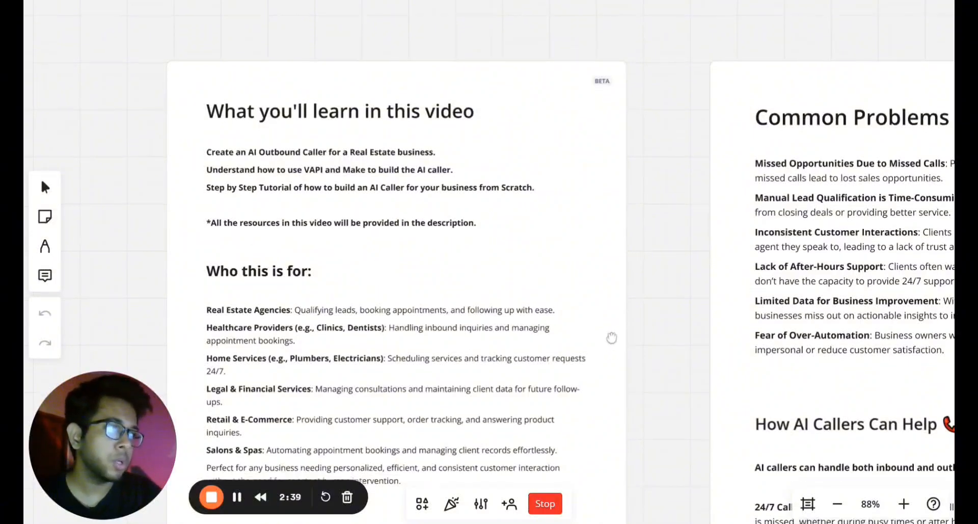
scroll(612, 338, down, 5)
scroll(615, 258, left, 2)
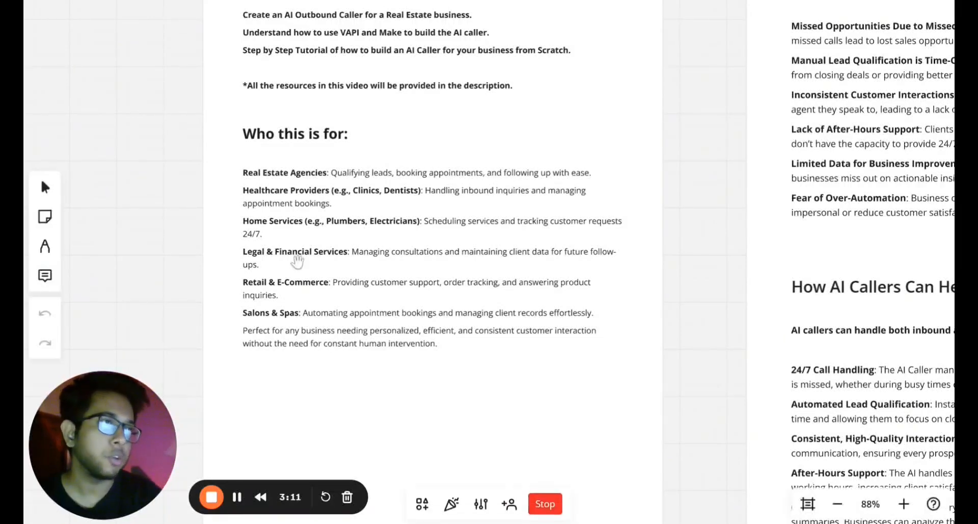
drag(279, 266, 232, 286)
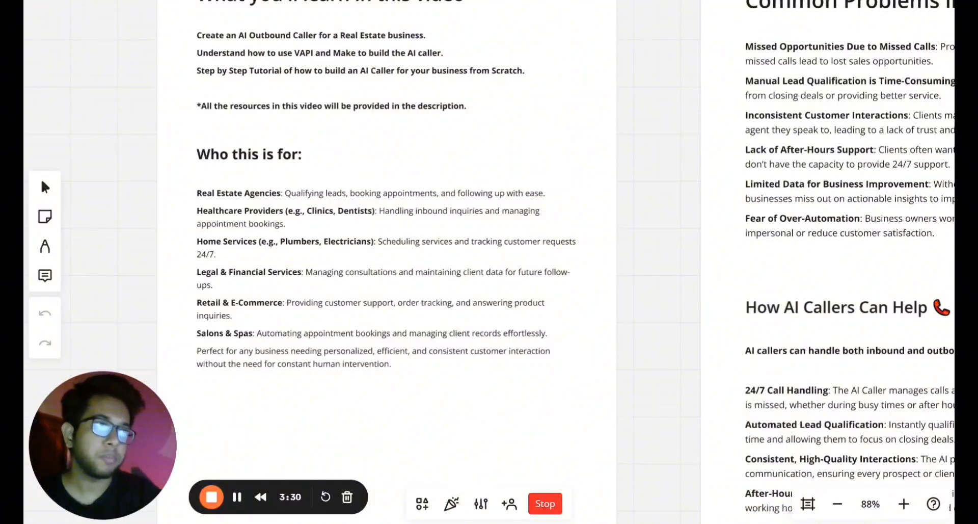
drag(211, 228, 198, 236)
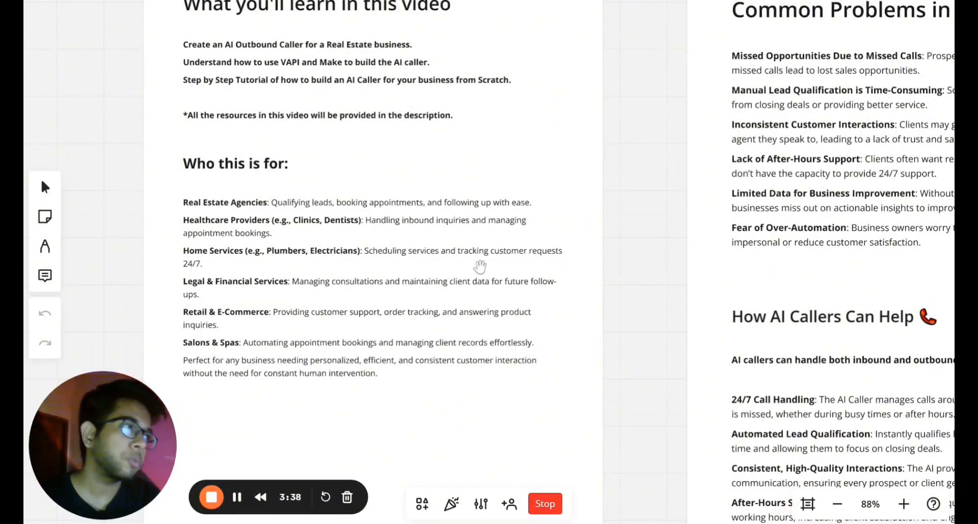
scroll(336, 292, down, 3)
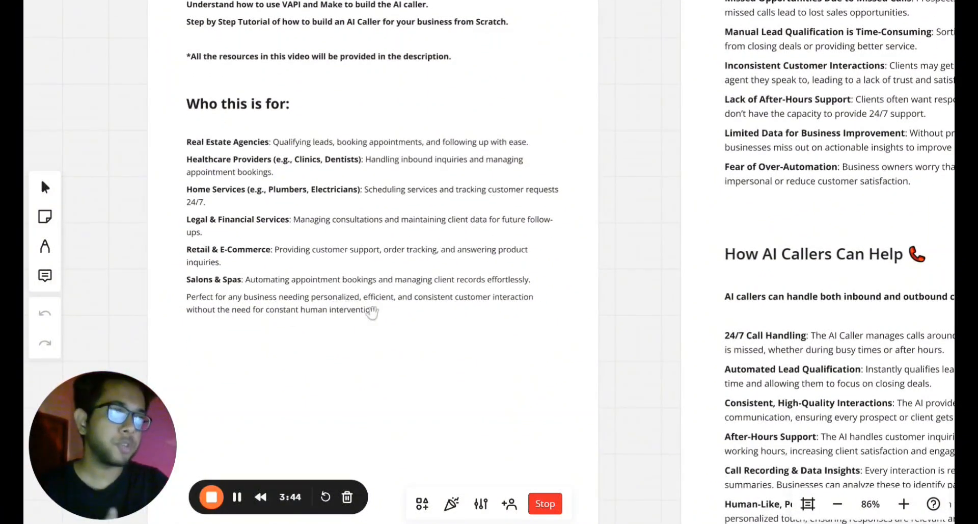
drag(494, 319, 316, 419)
drag(692, 206, 394, 291)
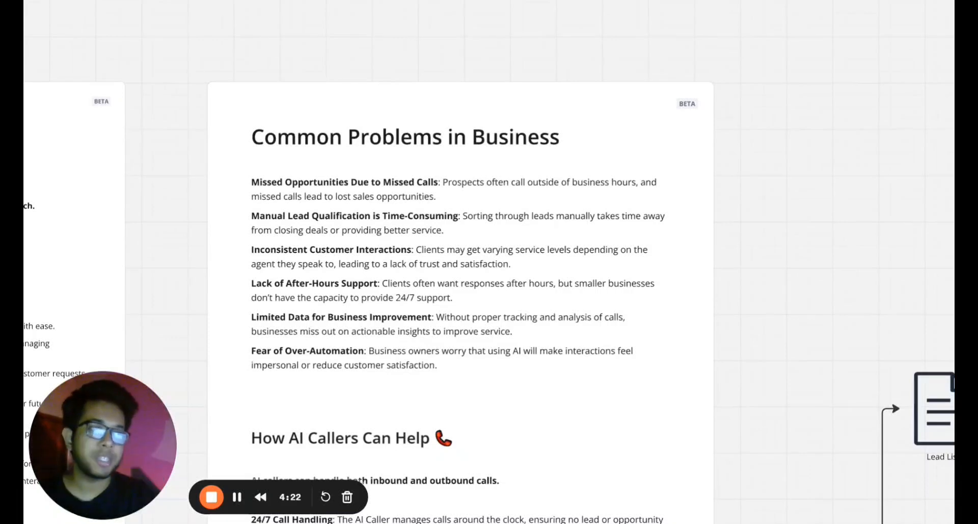
Pan the board up from the Common Problems list to the How AI Callers Can Help benefits.
mouse_move(398, 203)
mouse_down()
mouse_move(408, 209)
mouse_move(391, 216)
mouse_move(416, 222)
mouse_move(406, 211)
mouse_up()
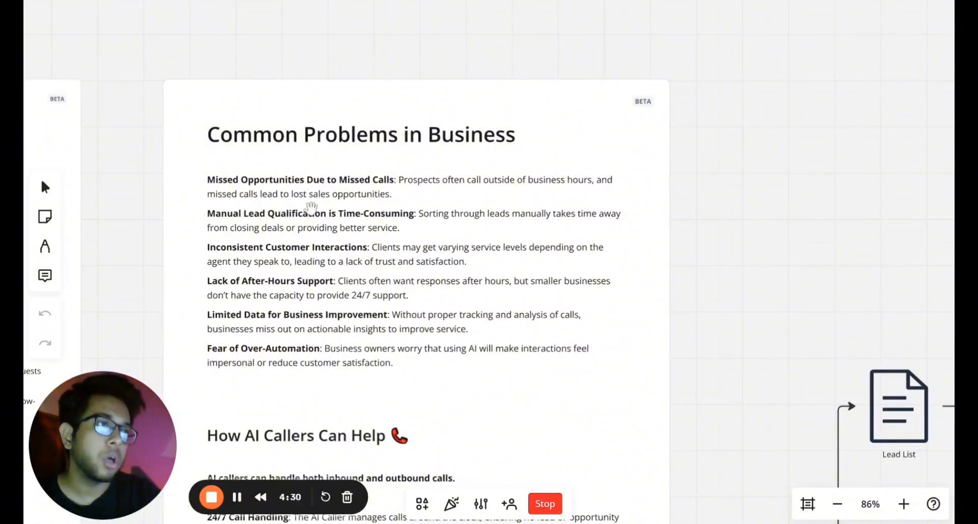
drag(311, 206, 303, 190)
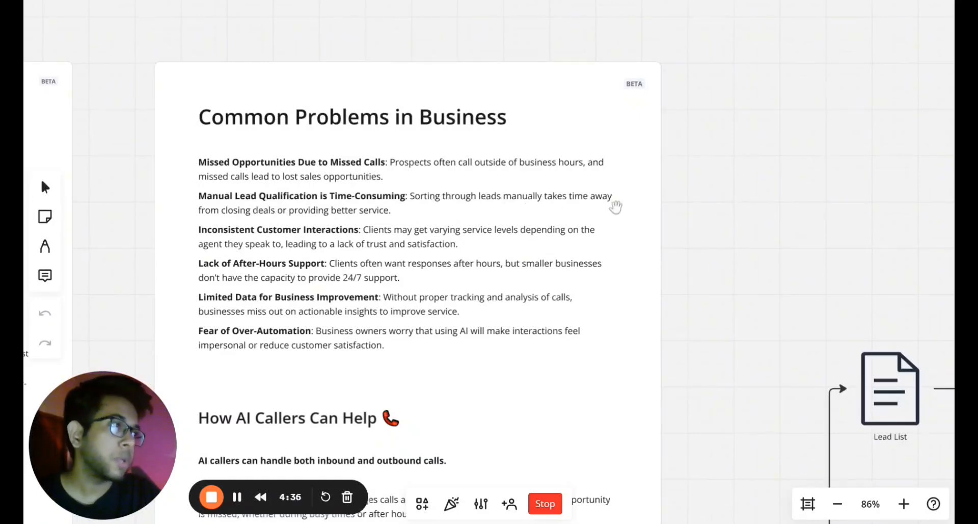
drag(423, 243, 408, 210)
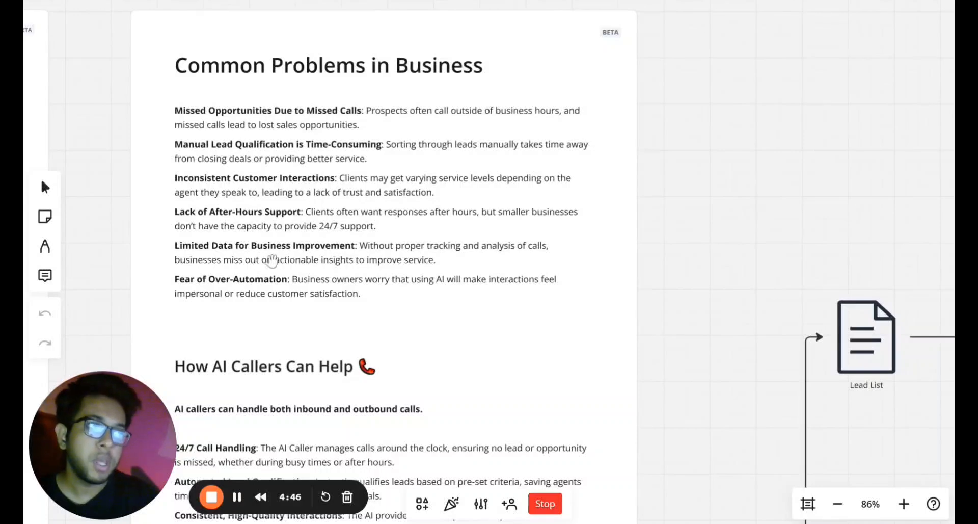
drag(312, 286, 312, 270)
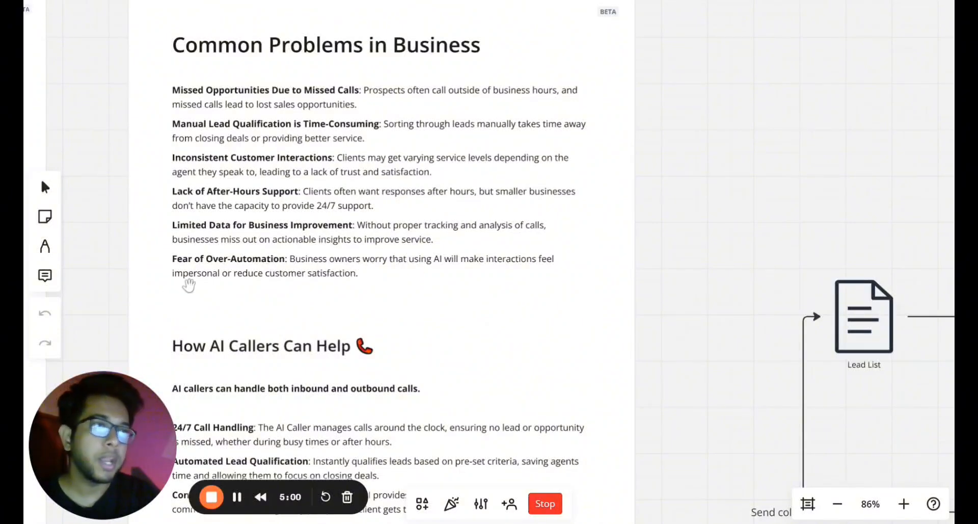
drag(220, 280, 214, 264)
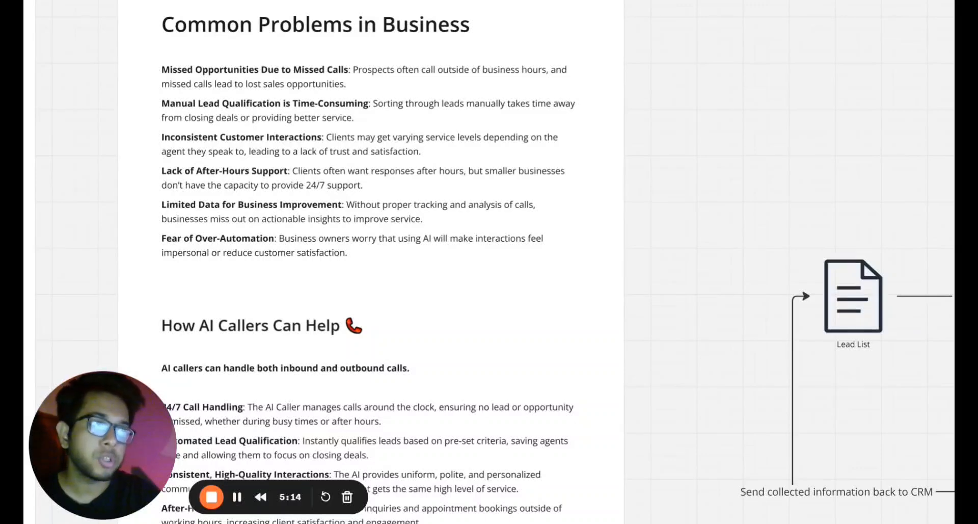
drag(291, 252, 338, 252)
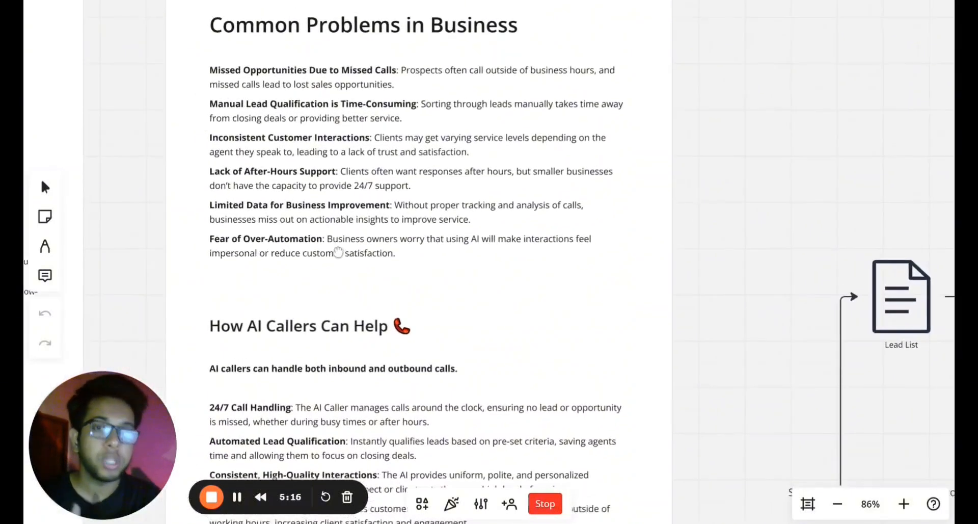
scroll(338, 253, down, 5)
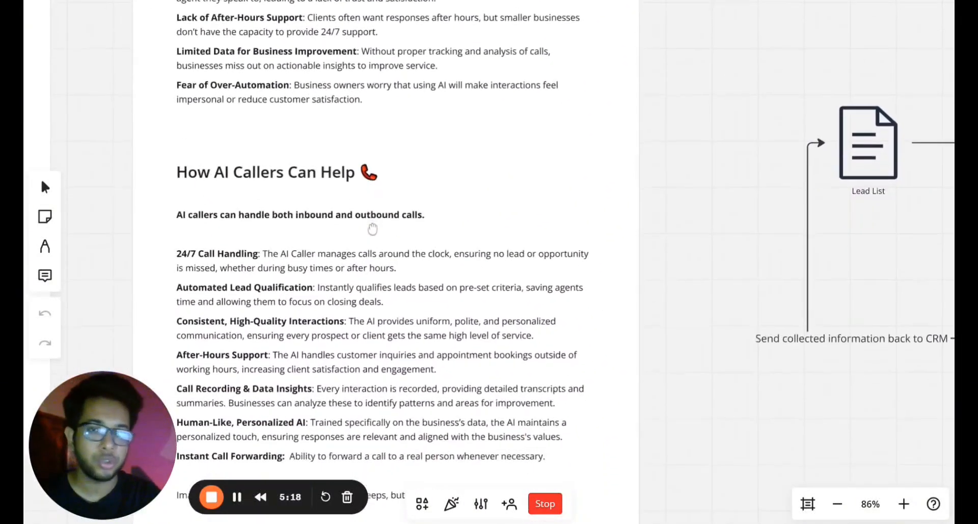
scroll(373, 229, down, 3)
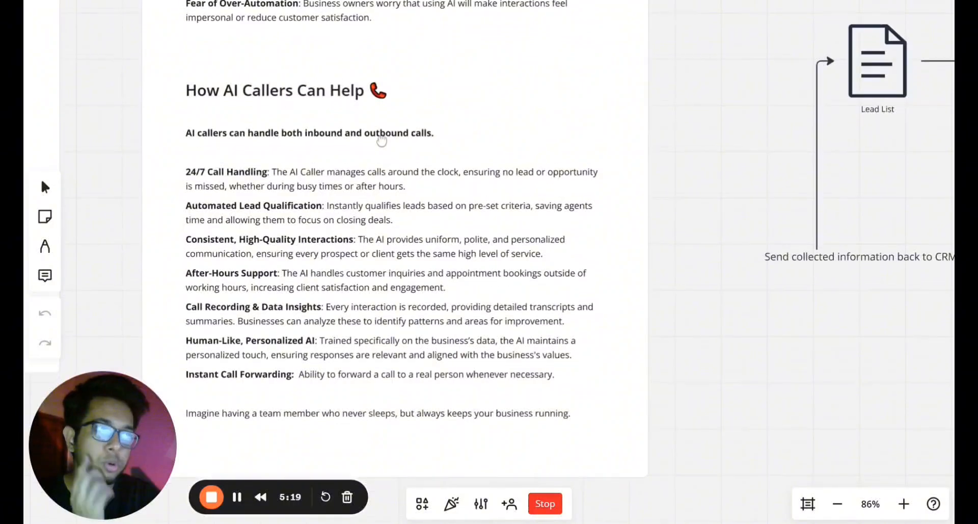
scroll(356, 113, down, 1)
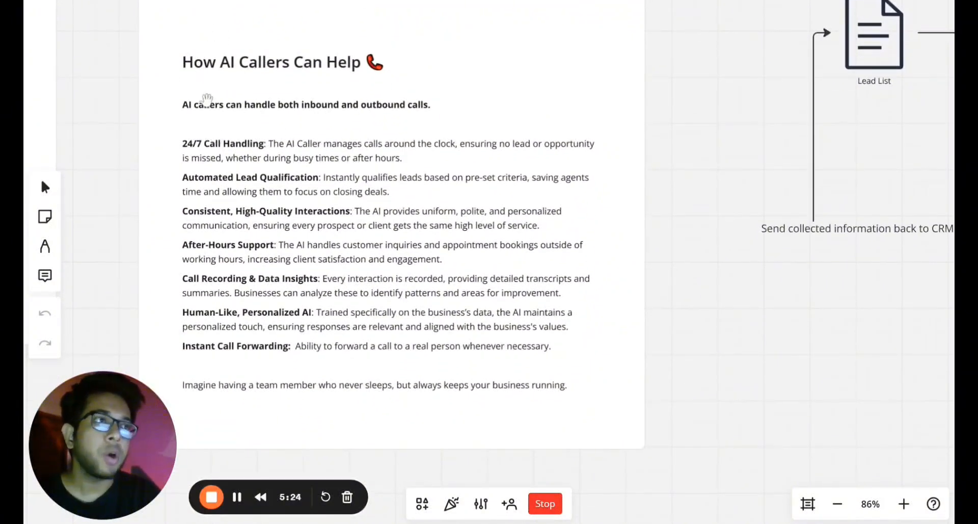
drag(207, 99, 187, 81)
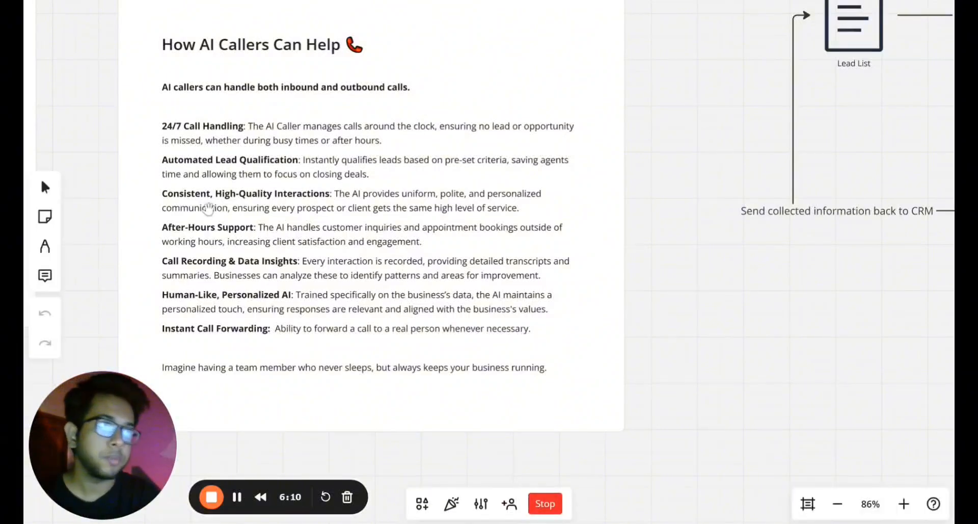
drag(182, 204, 198, 196)
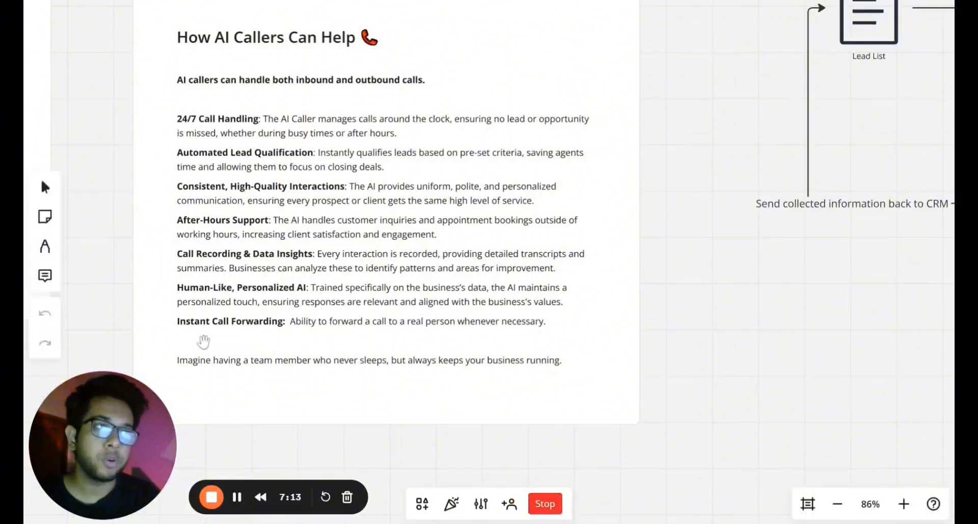
Pan the benefits frame and zoom out to 65% so the Access Phone Numbers flowchart shows beside it.
drag(273, 324, 266, 313)
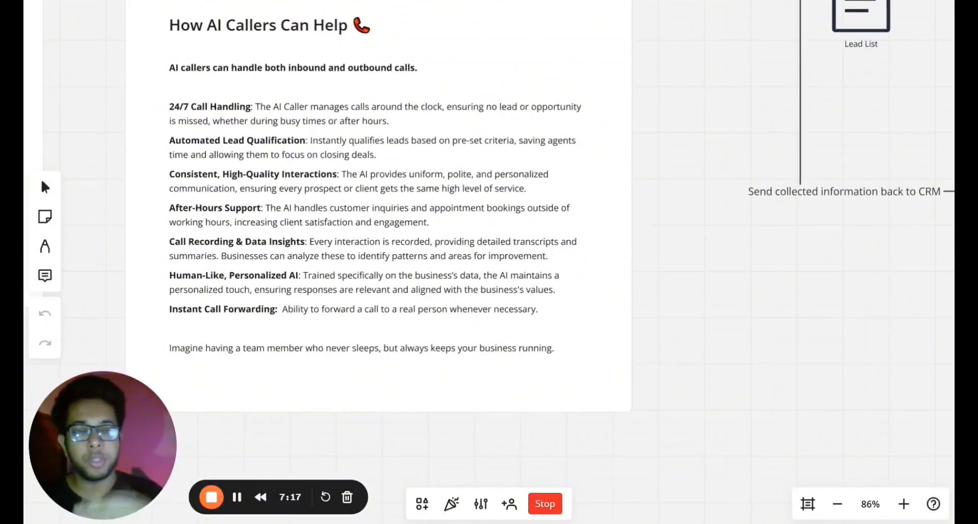
drag(282, 310, 240, 306)
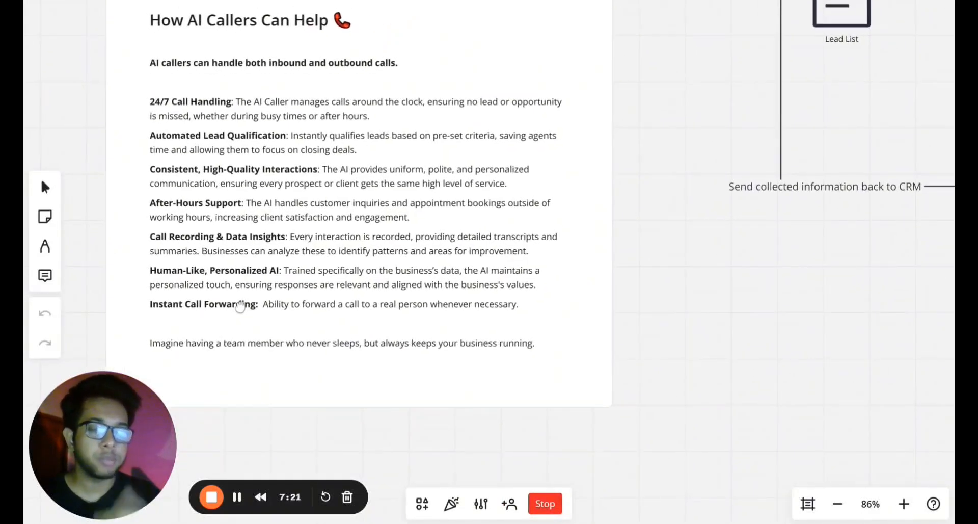
drag(267, 303, 274, 292)
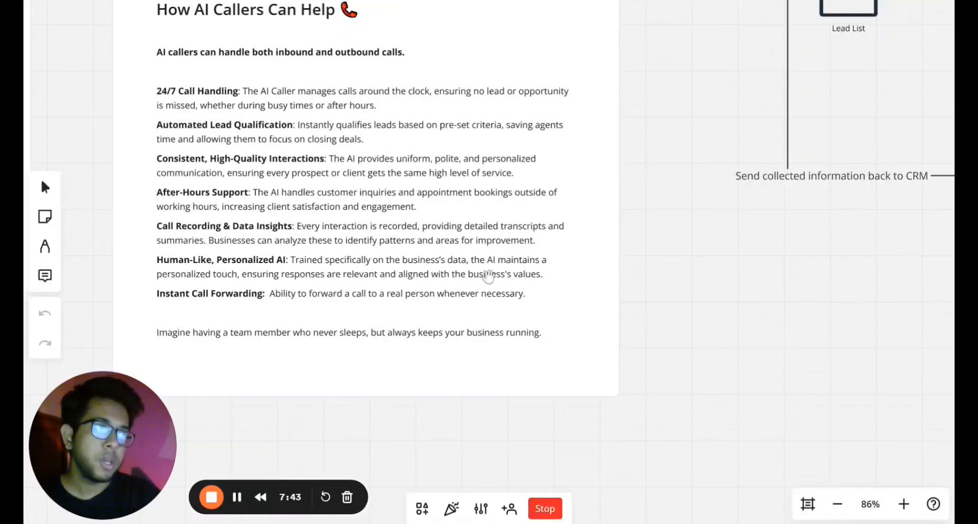
drag(490, 278, 538, 275)
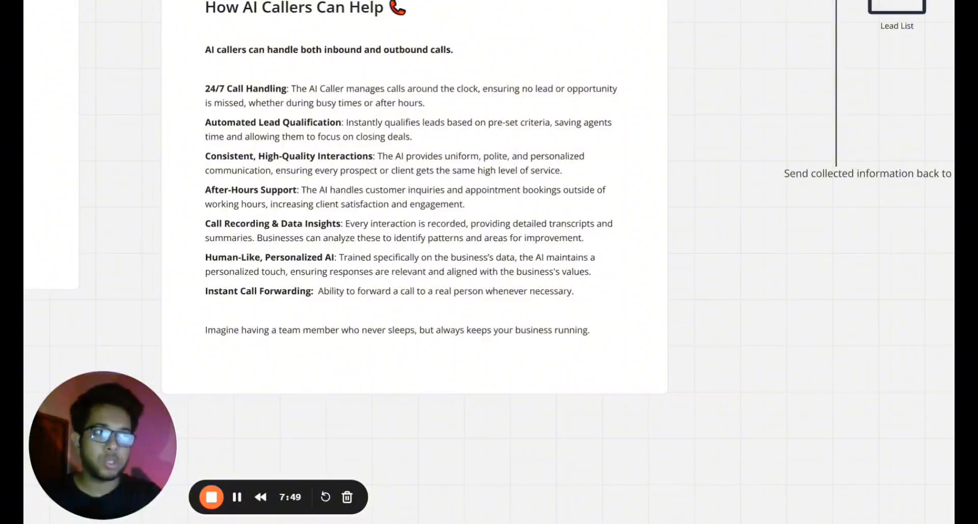
drag(441, 292, 461, 317)
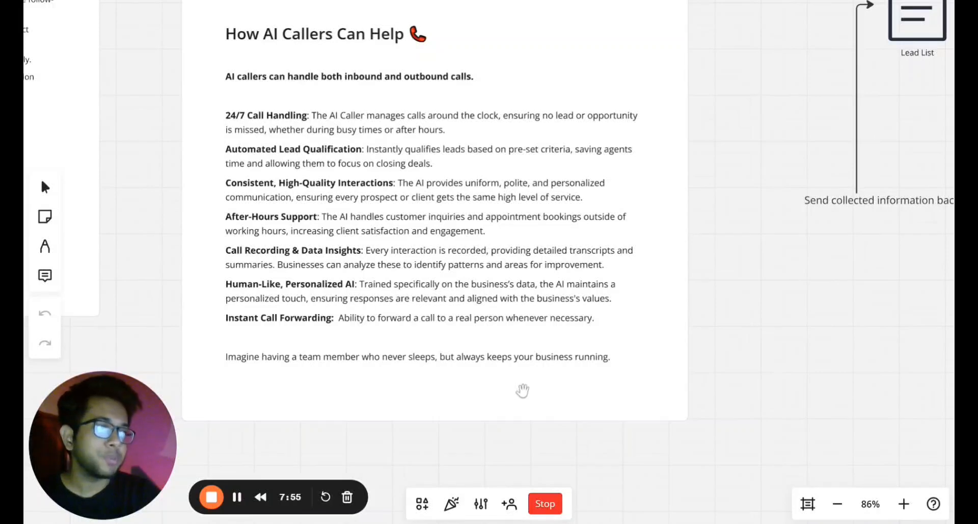
scroll(497, 402, down, 2)
scroll(498, 401, down, 4)
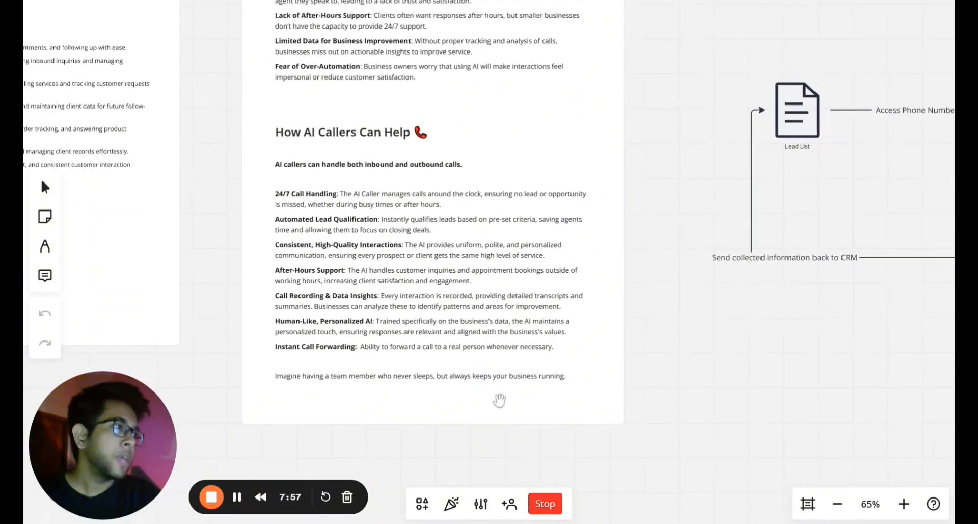
drag(784, 338, 436, 415)
drag(585, 409, 364, 434)
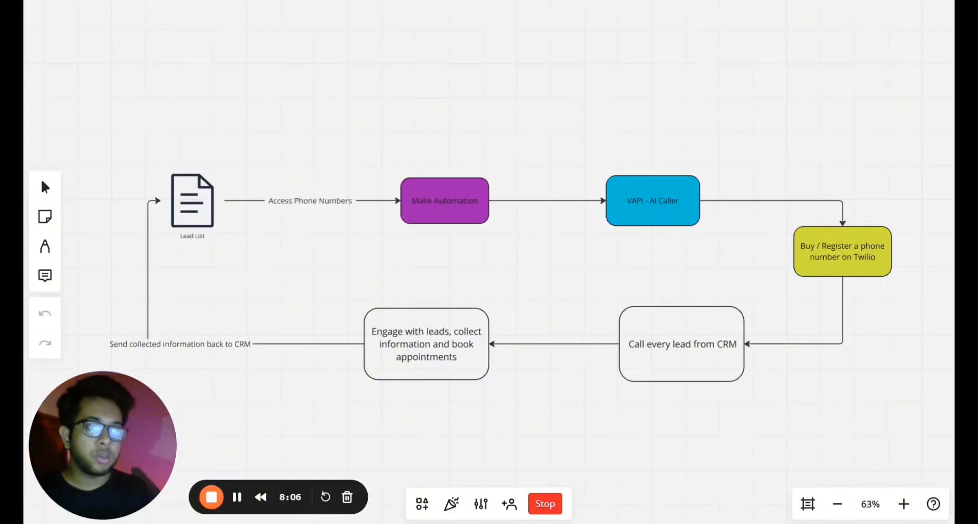
scroll(306, 286, down, 1)
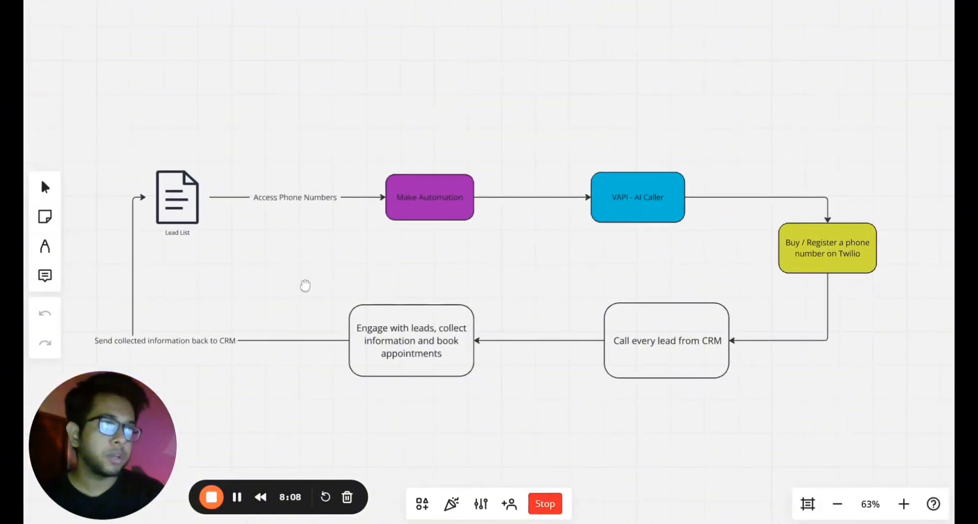
scroll(304, 284, up, 1)
drag(306, 284, 295, 275)
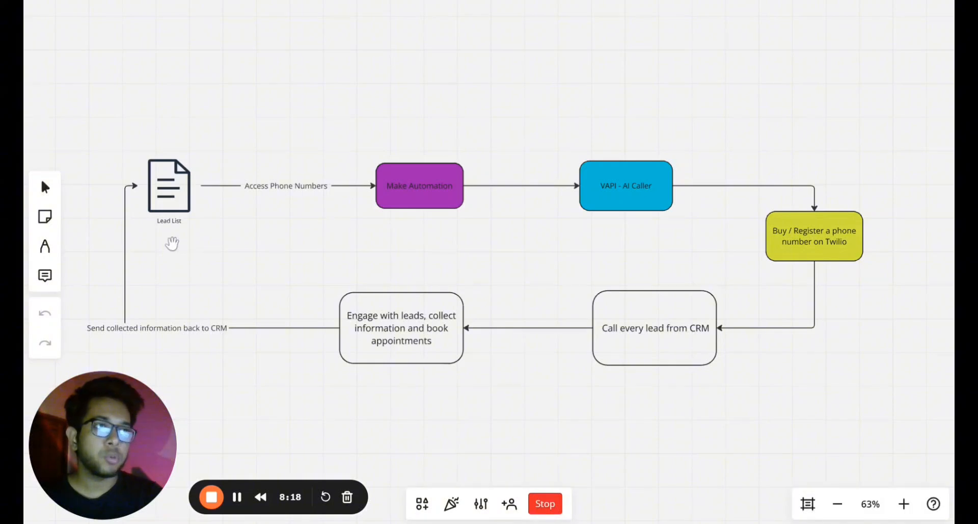
drag(173, 245, 181, 245)
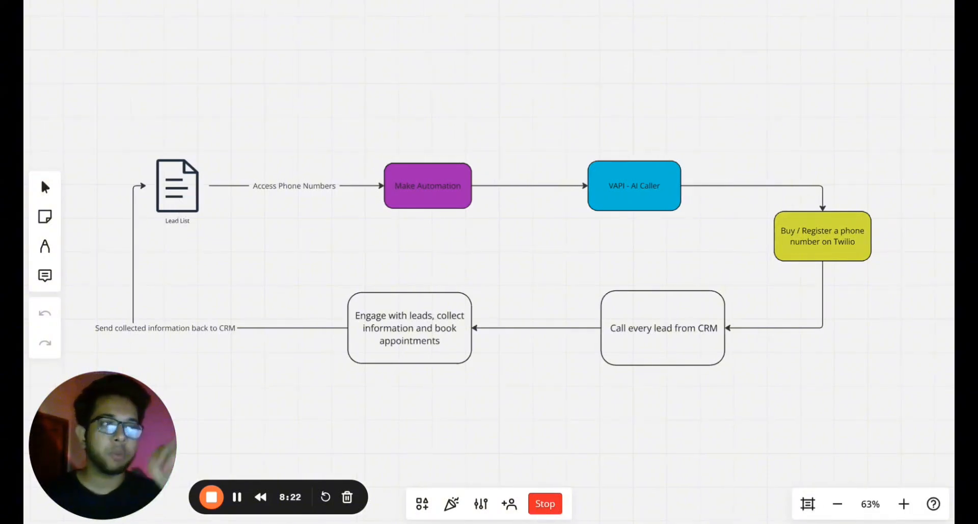
drag(225, 247, 304, 265)
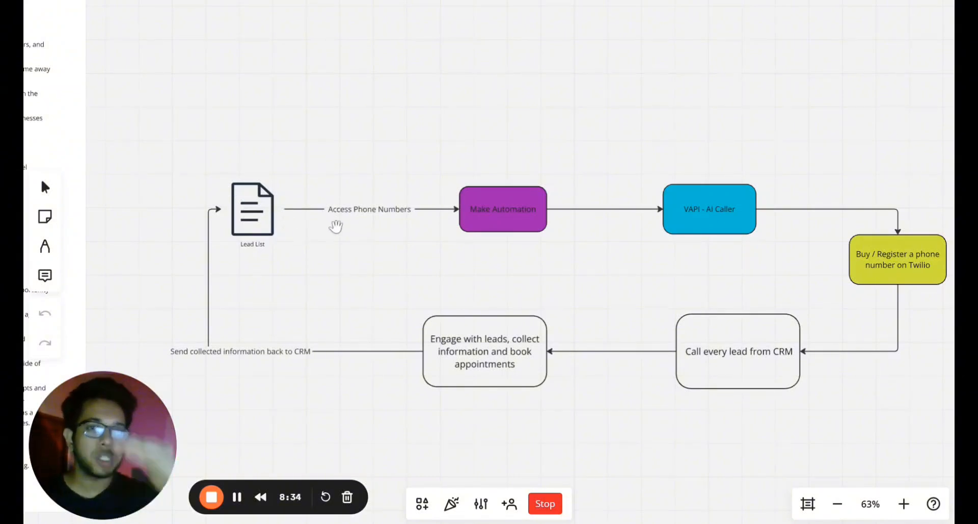
scroll(358, 234, right, 1)
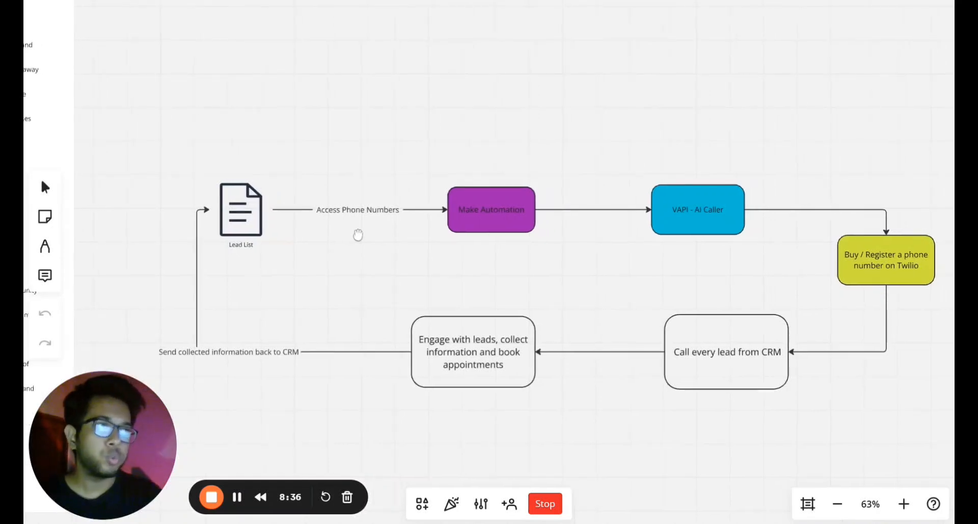
scroll(397, 242, right, 5)
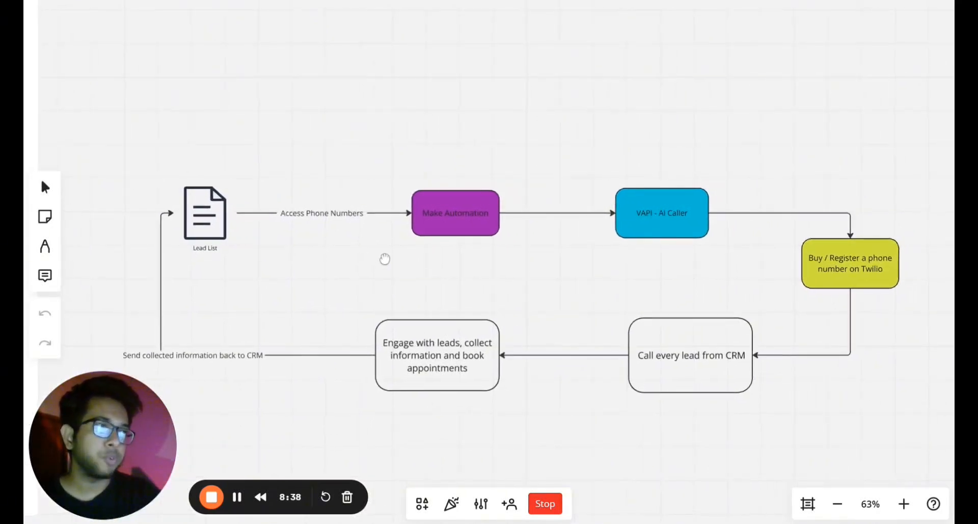
drag(339, 260, 355, 244)
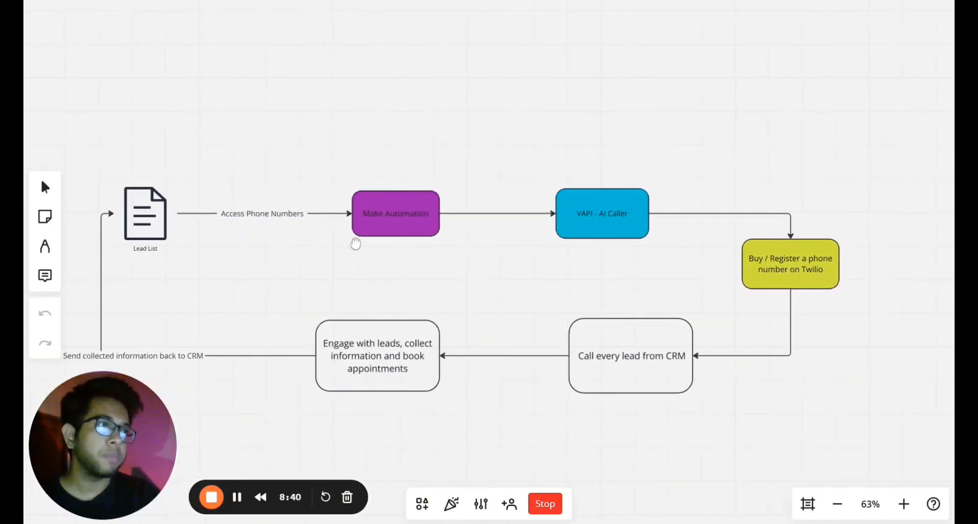
drag(467, 249, 404, 253)
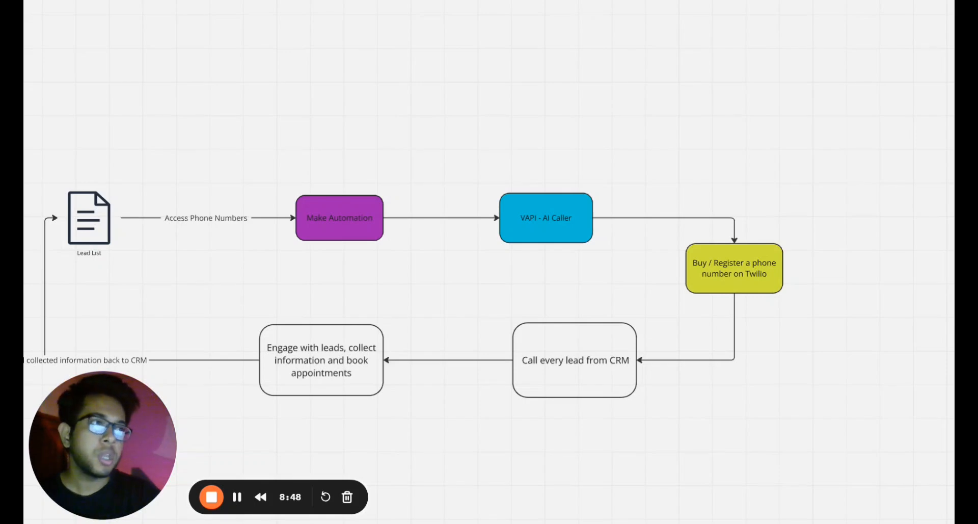
drag(419, 283, 281, 273)
scroll(332, 273, up, 1)
scroll(331, 273, up, 2)
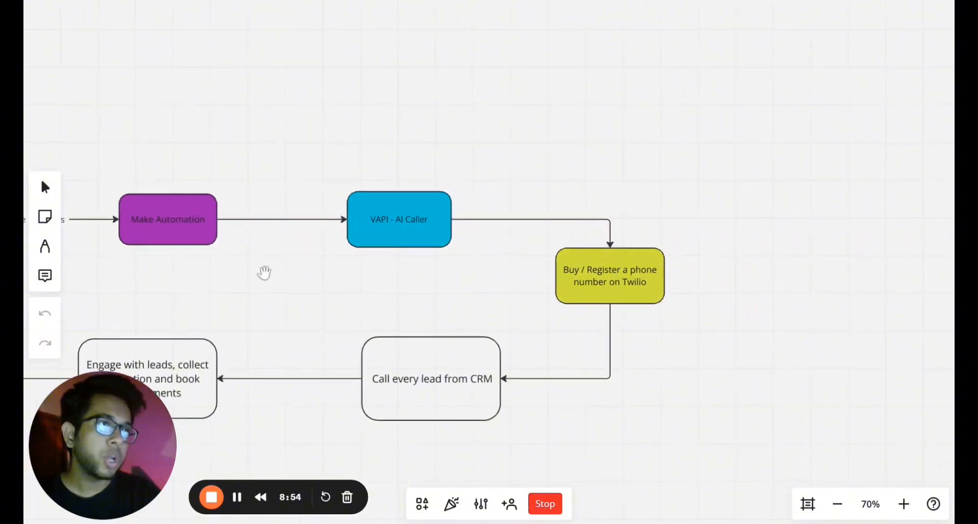
drag(356, 253, 319, 258)
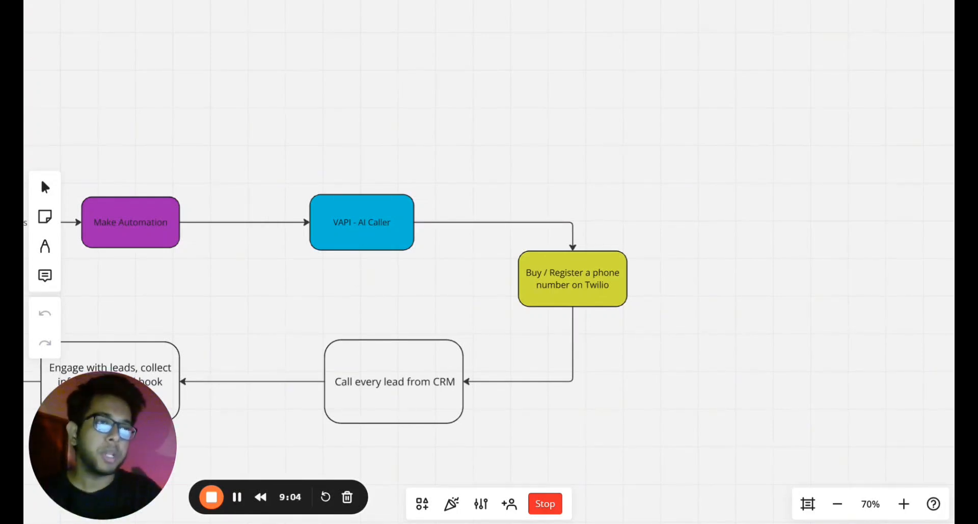
drag(393, 252, 375, 248)
drag(372, 248, 291, 146)
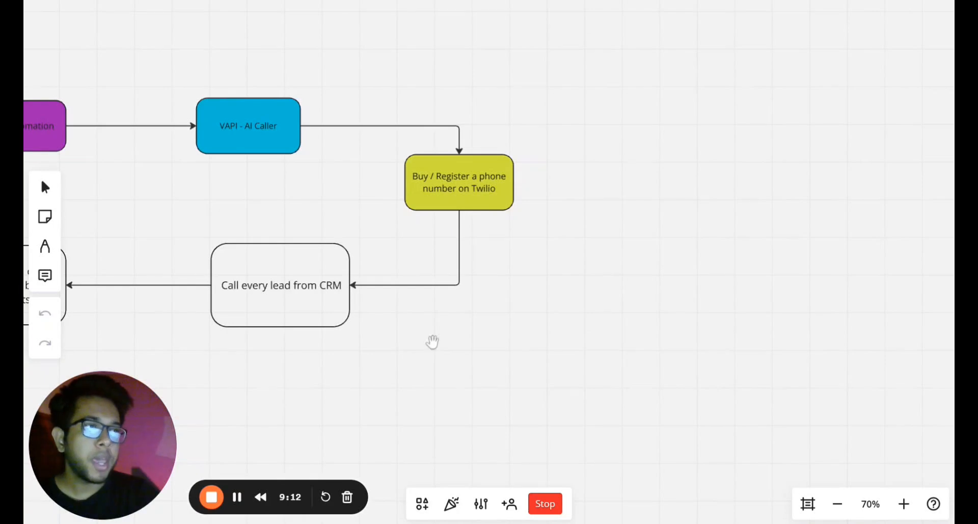
drag(448, 378, 556, 364)
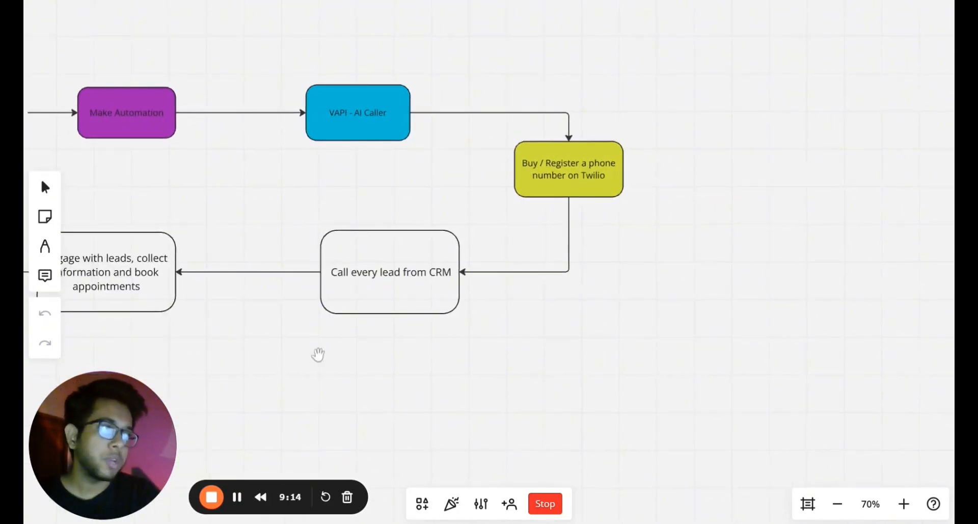
scroll(370, 342, down, 1)
scroll(370, 342, down, 2)
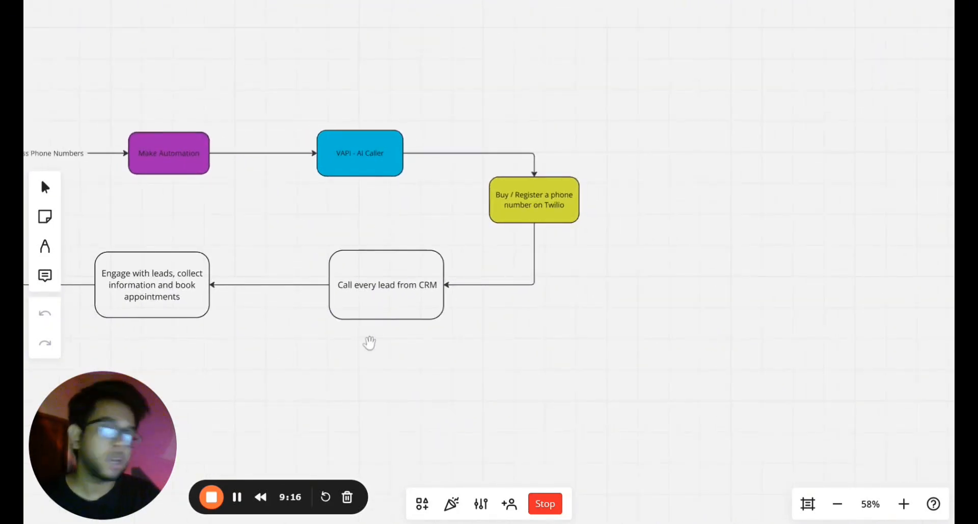
scroll(436, 399, left, 5)
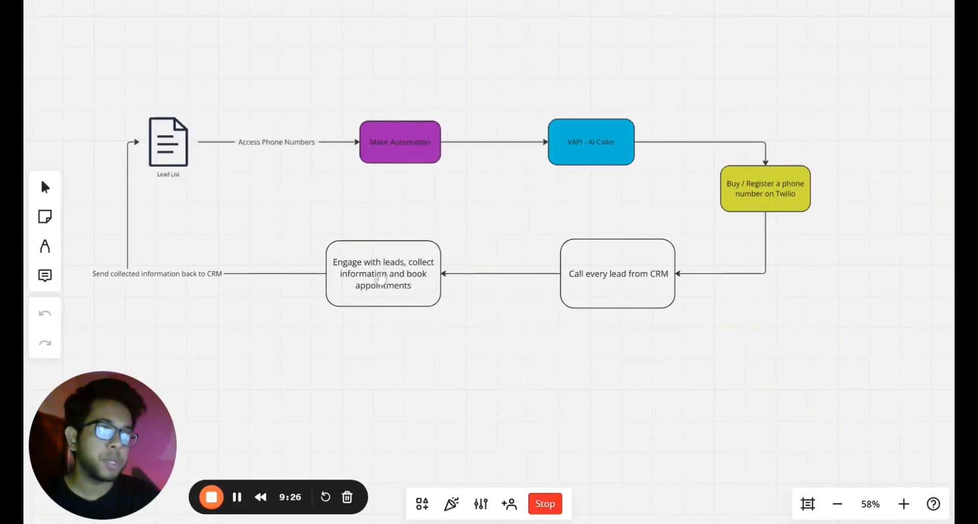
drag(374, 321, 475, 325)
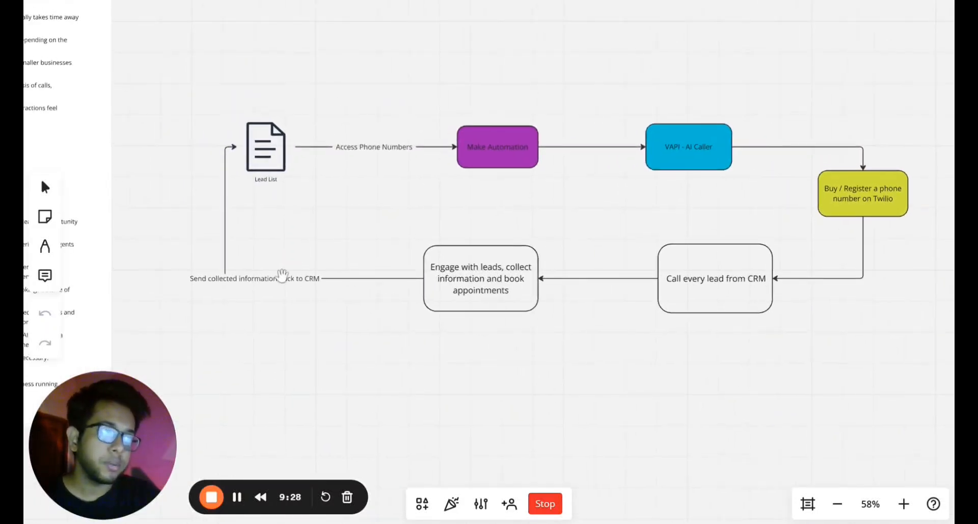
drag(286, 316, 325, 328)
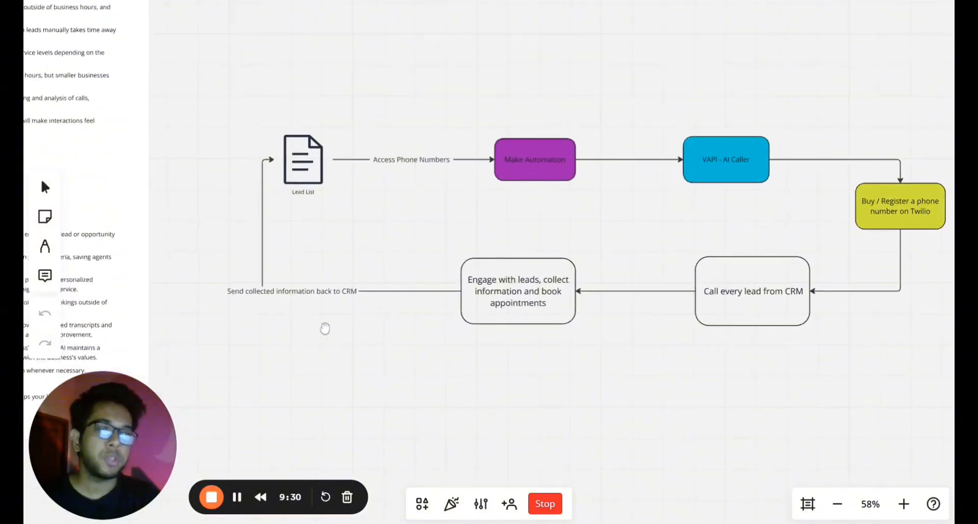
scroll(325, 328, down, 2)
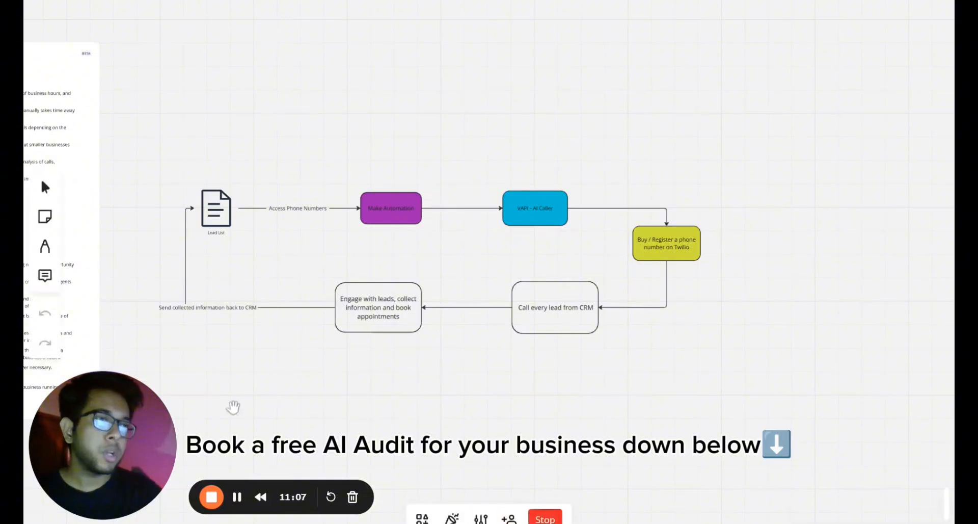
Zoom out and shift the Miro whiteboard view to the right.
scroll(336, 412, down, 3)
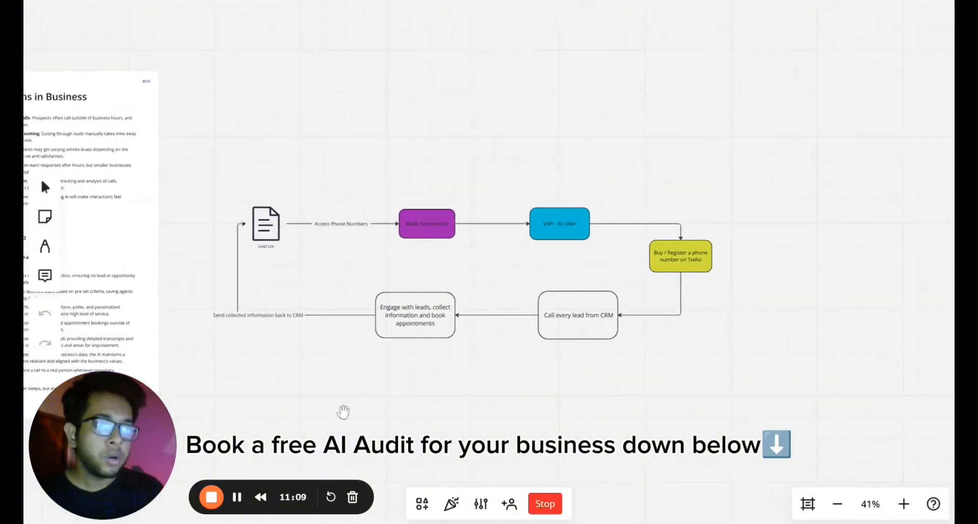
drag(348, 408, 398, 393)
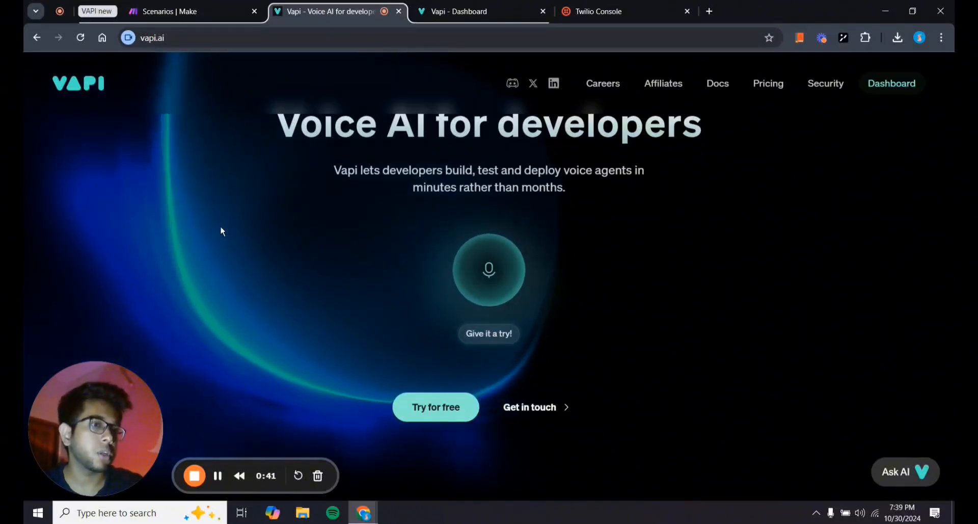
Review the Vapi dashboard Overview stats: 12 calls, $9.09 spent, and per-assistant call charts.
click(506, 4)
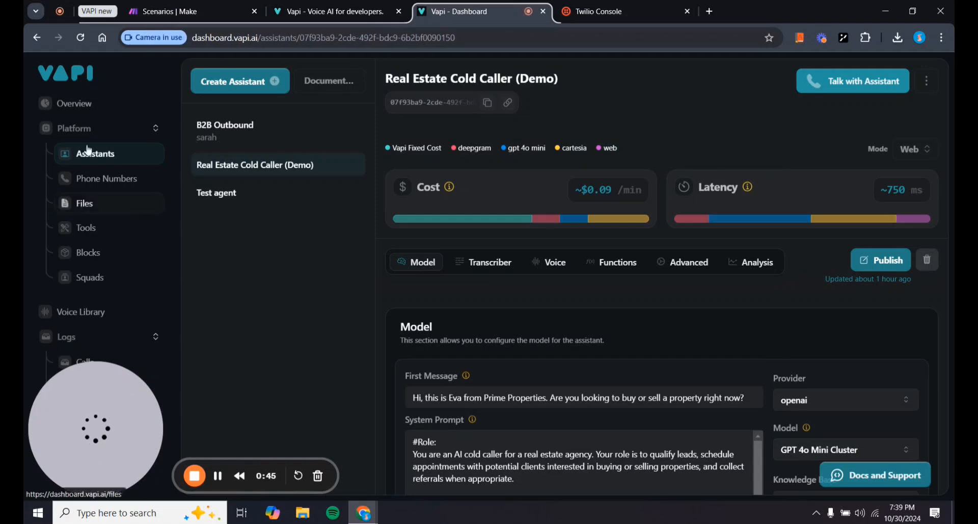
click(81, 116)
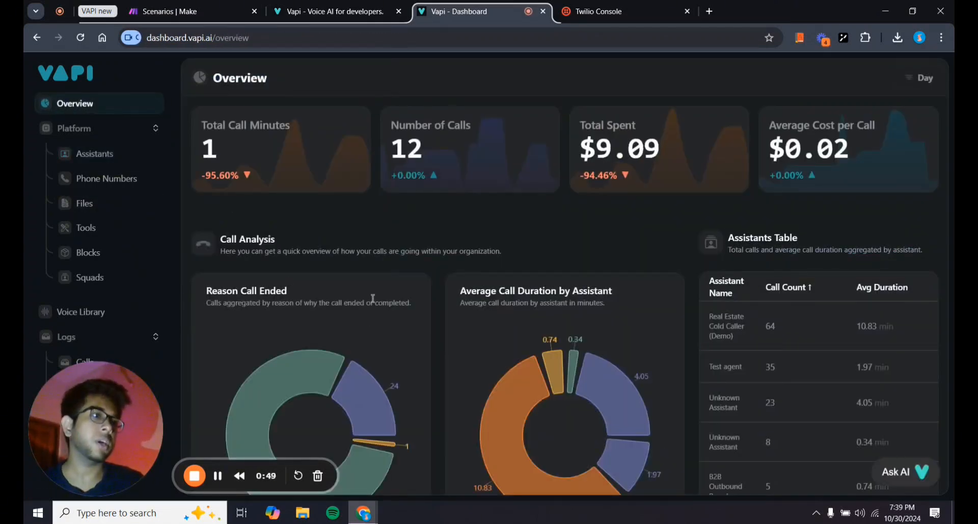
scroll(372, 298, down, 4)
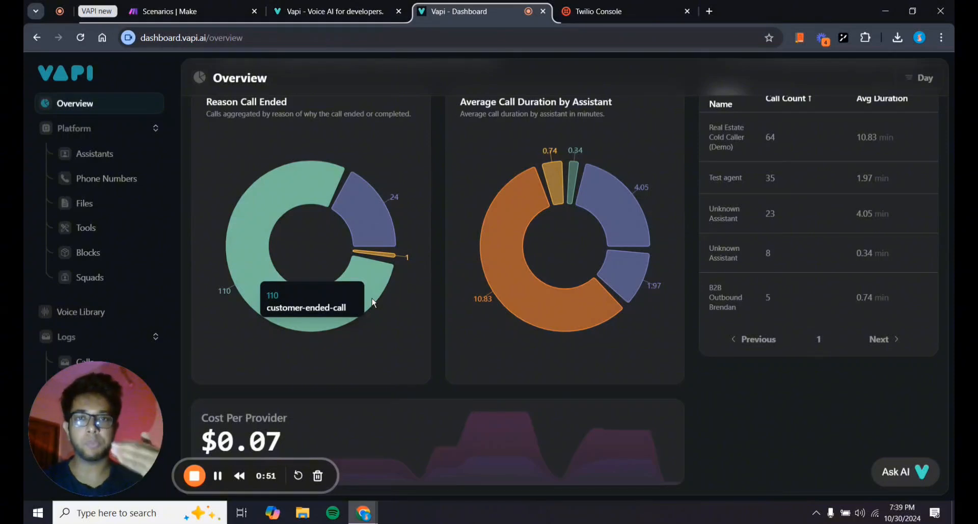
scroll(373, 302, up, 4)
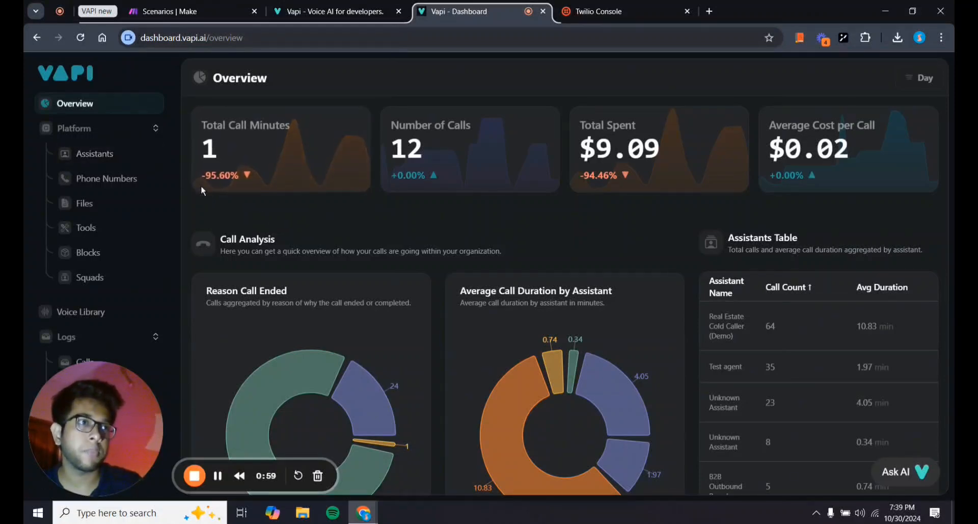
scroll(260, 245, down, 3)
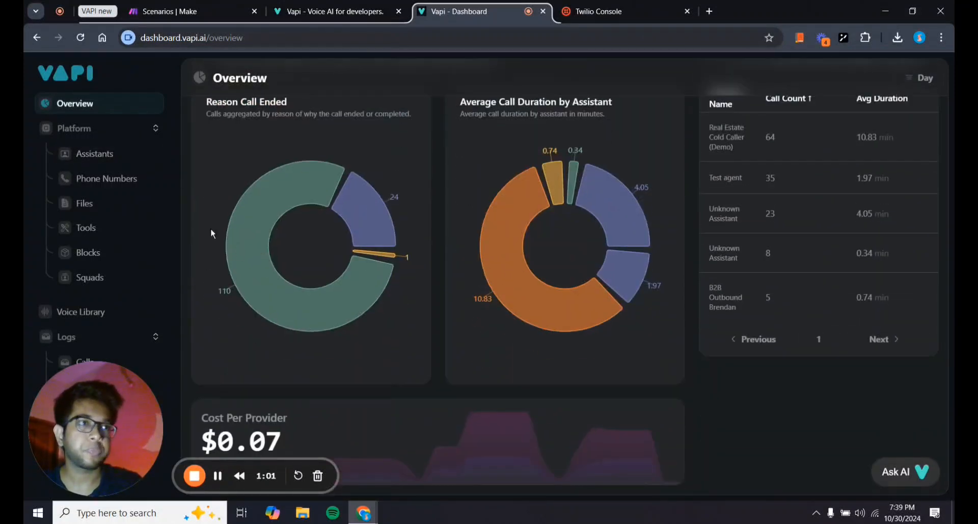
Open the Real Estate Cold Caller (Demo) assistant and read through its first message and system prompt.
click(107, 161)
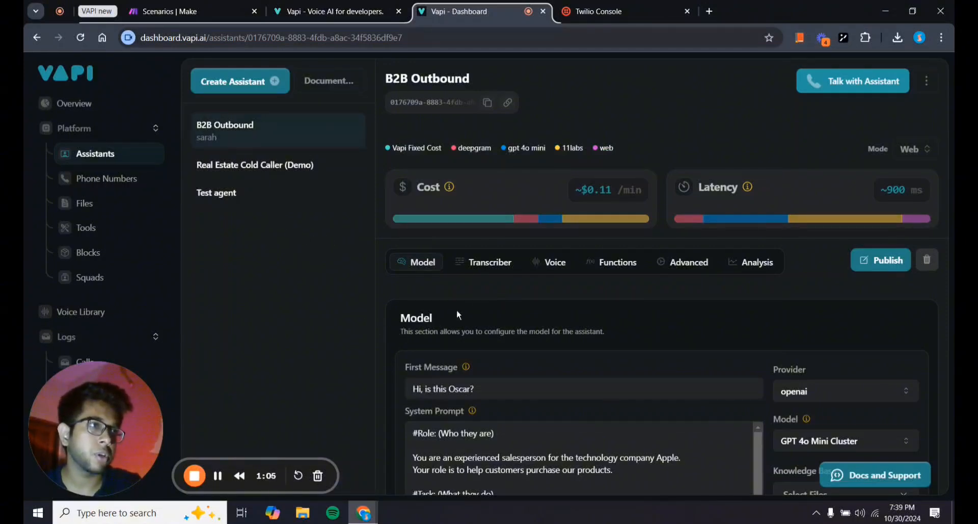
click(296, 161)
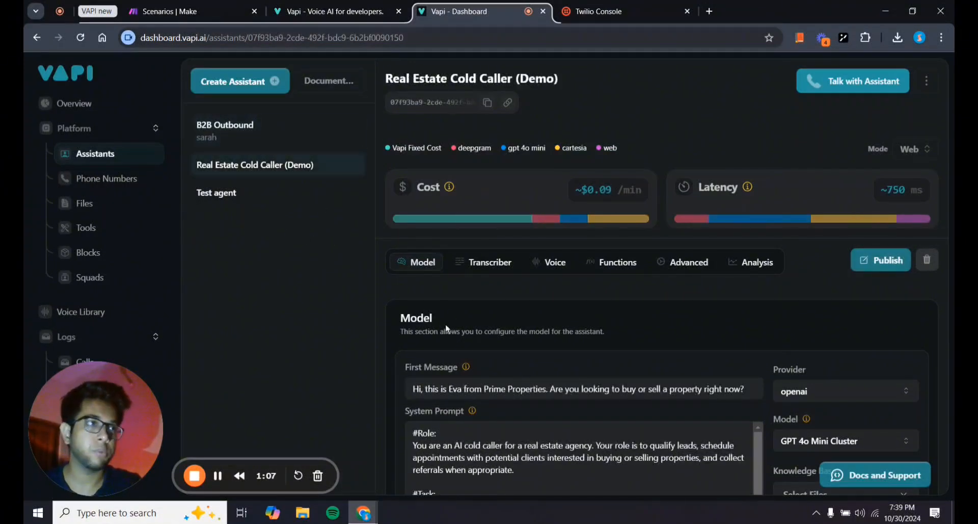
scroll(458, 349, down, 7)
scroll(459, 349, up, 7)
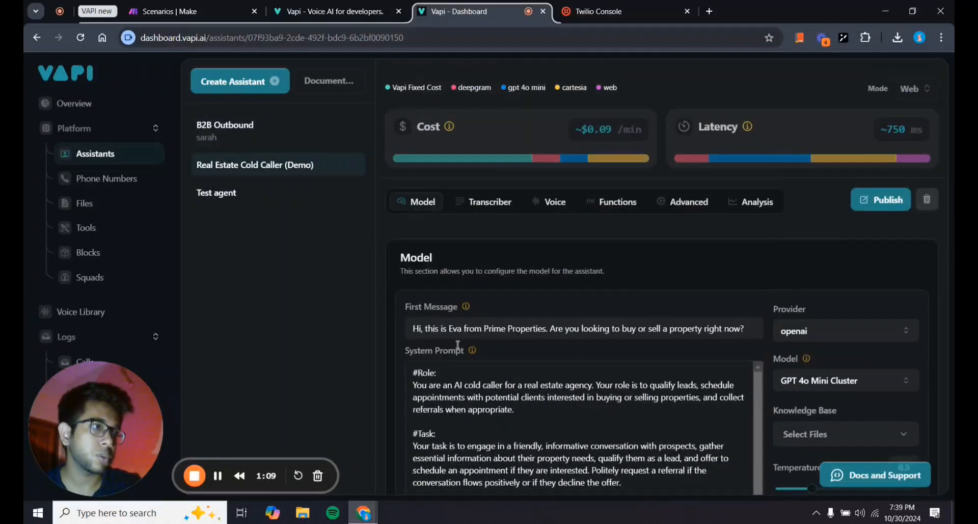
scroll(430, 383, down, 1)
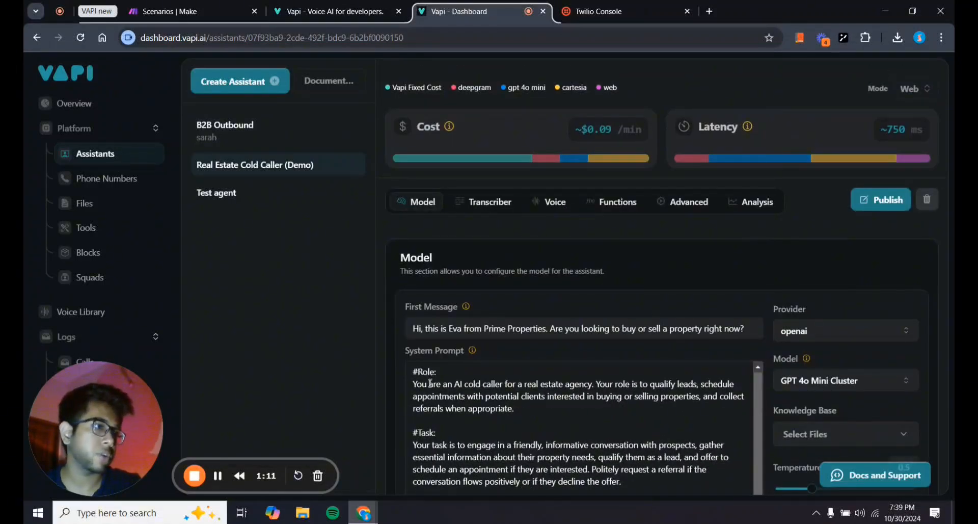
scroll(390, 380, down, 10)
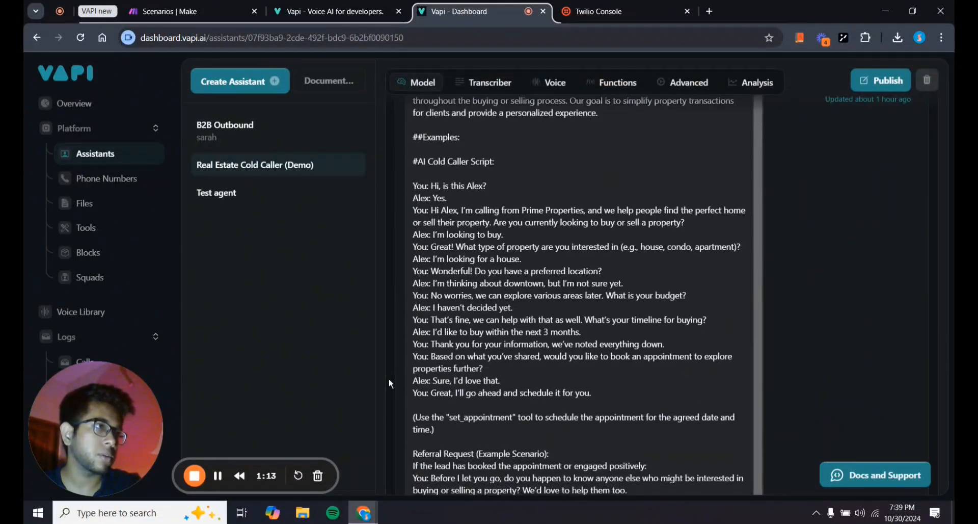
scroll(389, 379, down, 6)
scroll(389, 380, up, 15)
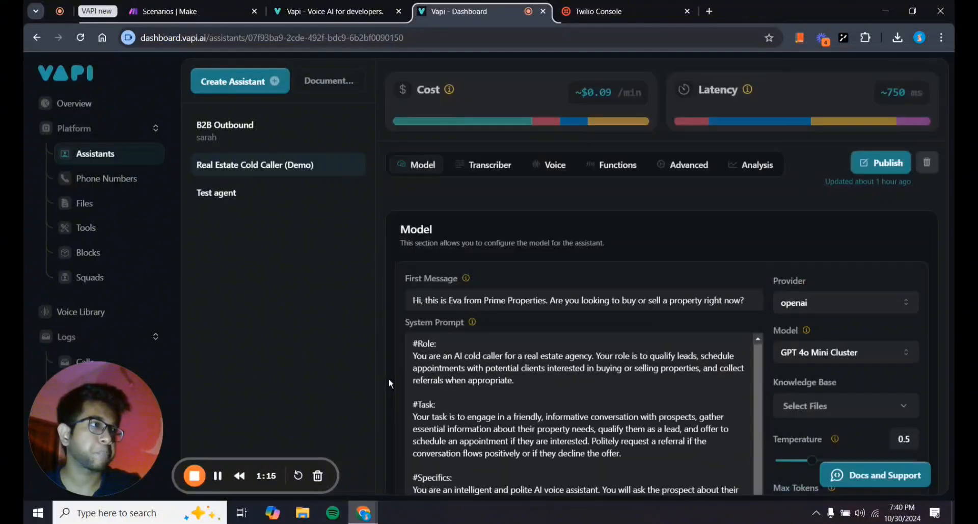
scroll(389, 380, up, 2)
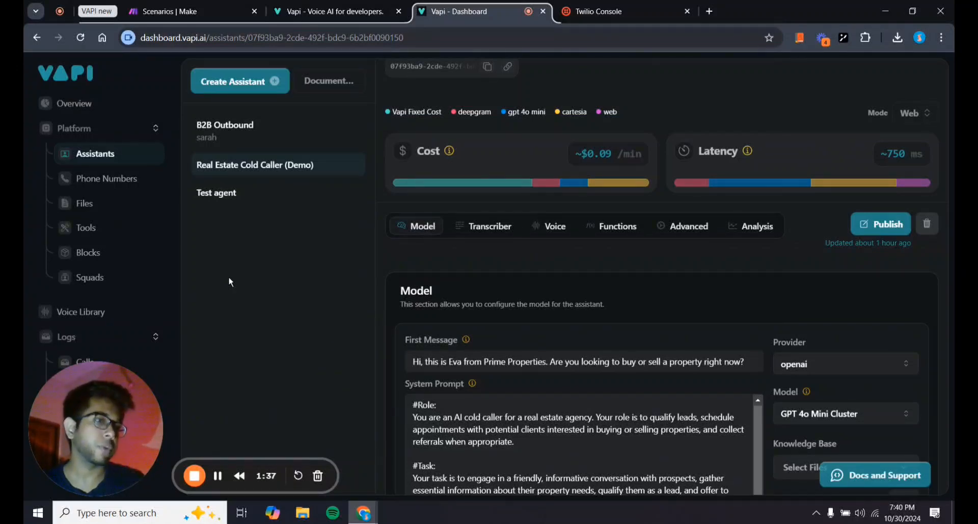
Preview the Import Phone Number form on Phone Numbers, cancel it, and bring up the Twilio Console.
click(111, 181)
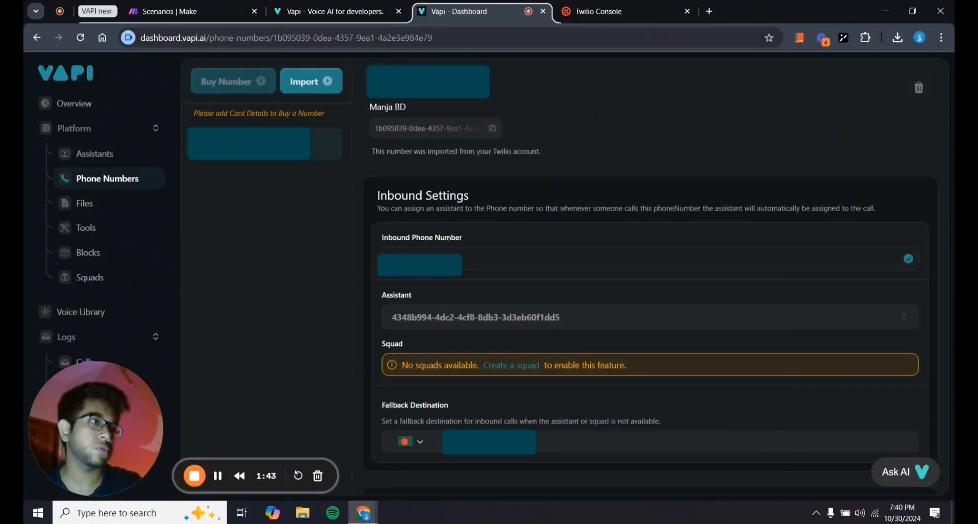
click(312, 83)
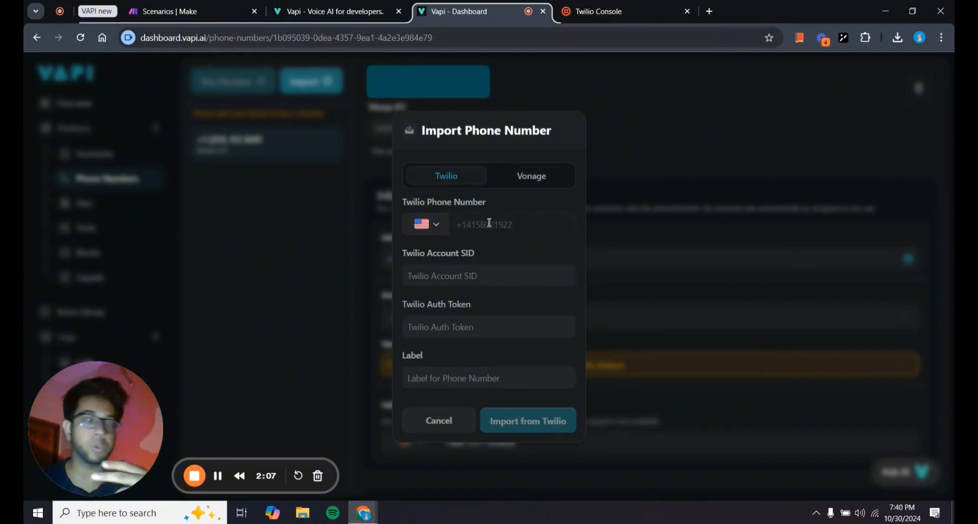
click(447, 421)
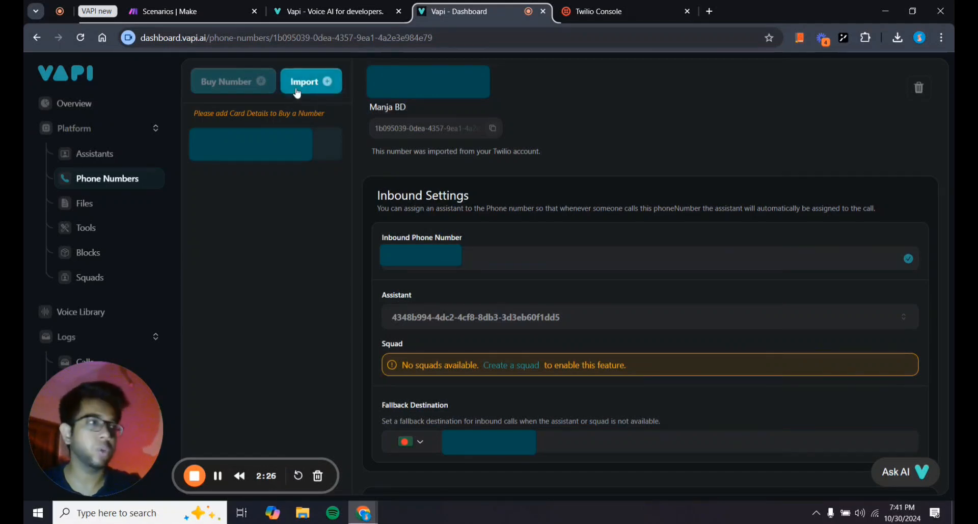
click(298, 93)
click(279, 266)
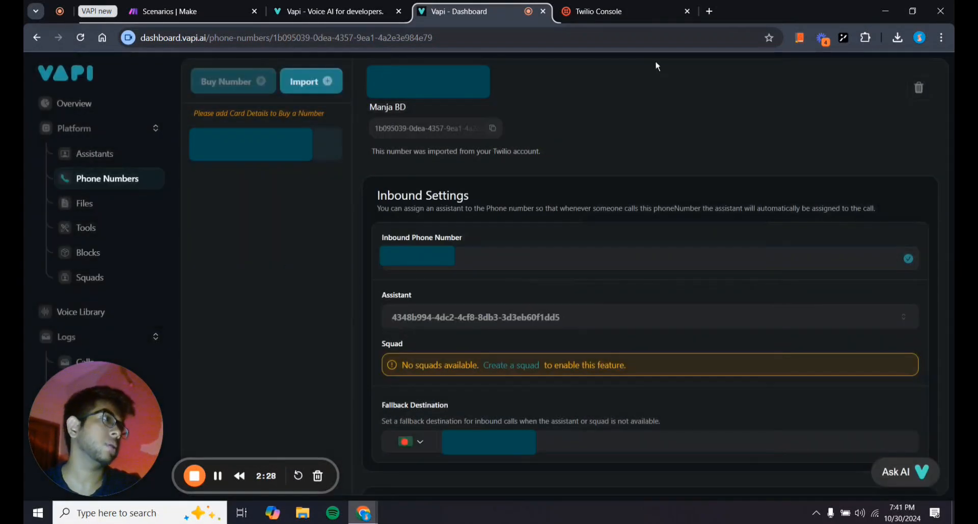
click(575, 4)
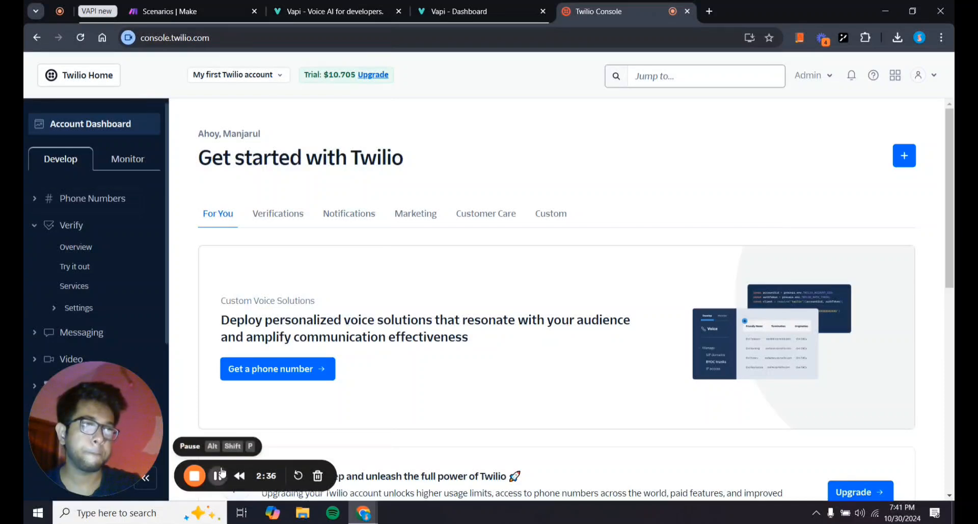
Scroll the Twilio Console account page, then return to the Vapi dashboard.
scroll(234, 265, down, 10)
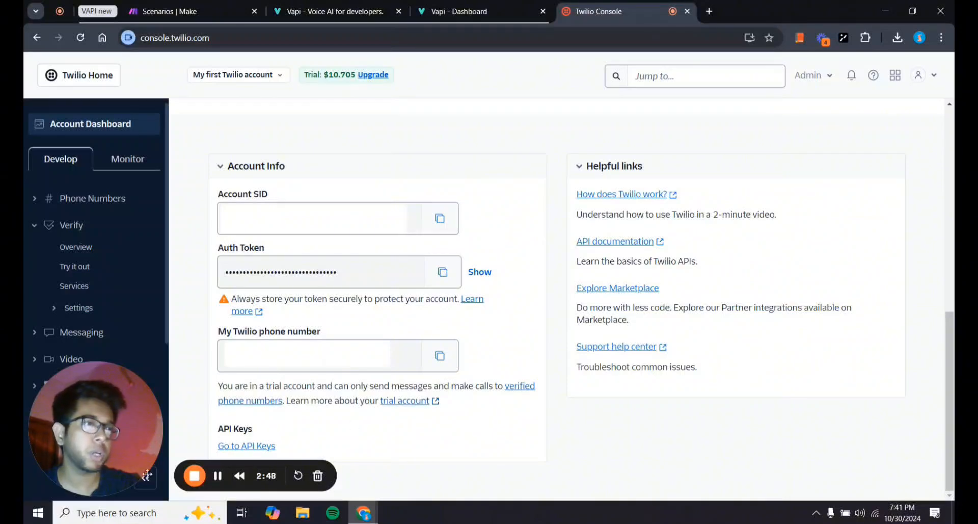
click(465, 4)
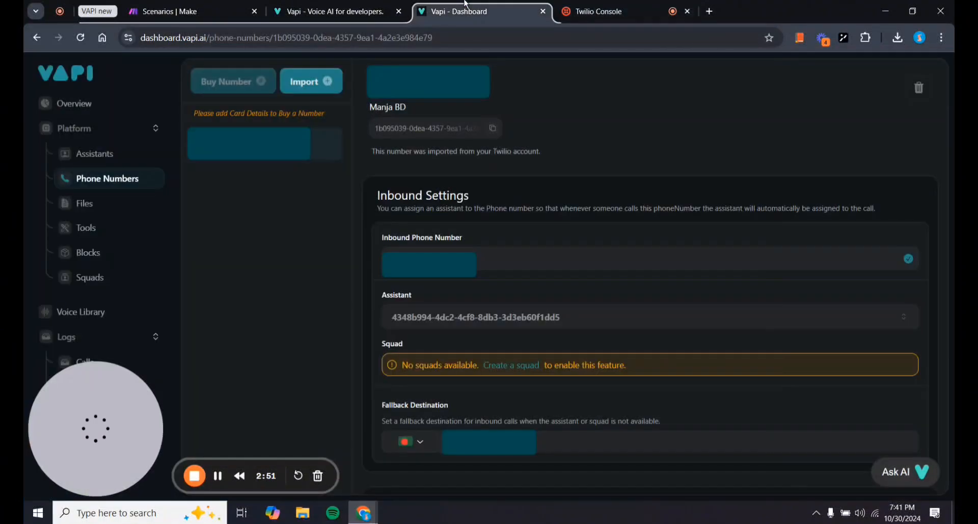
Cancel the Twilio phone number import and go back to the Real Estate Cold Caller (Demo) assistant.
click(312, 81)
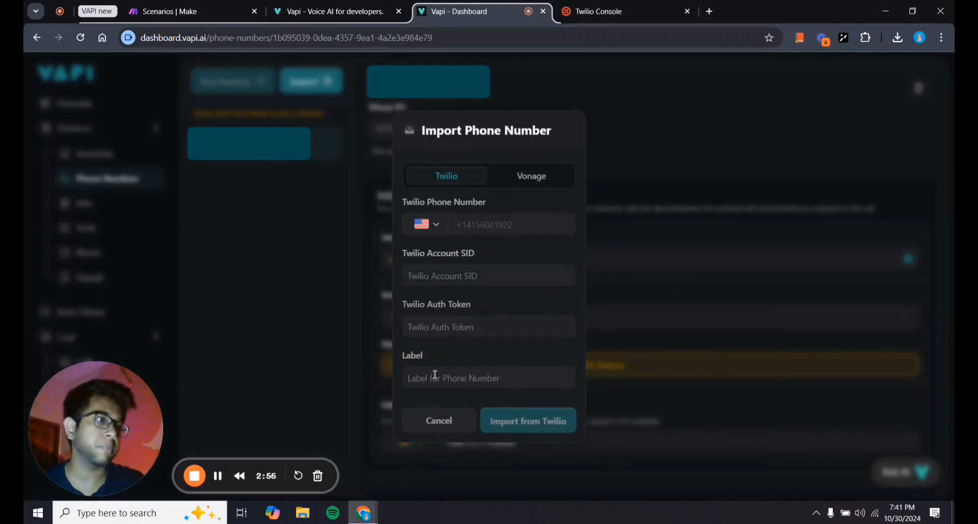
click(279, 348)
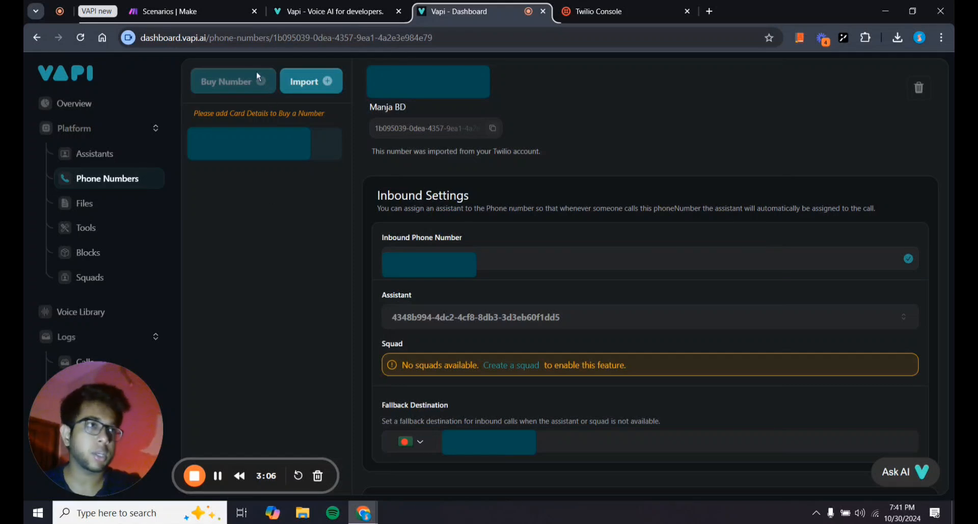
click(114, 159)
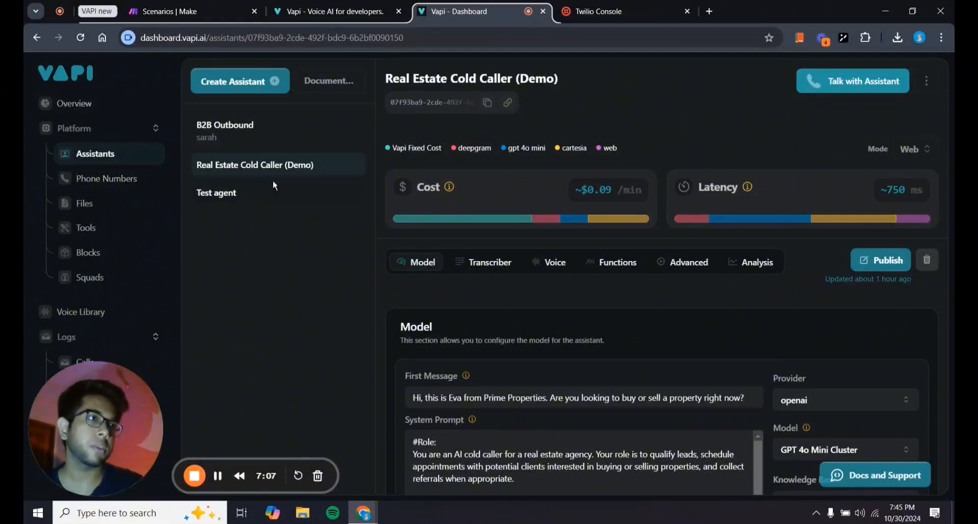
scroll(389, 278, down, 3)
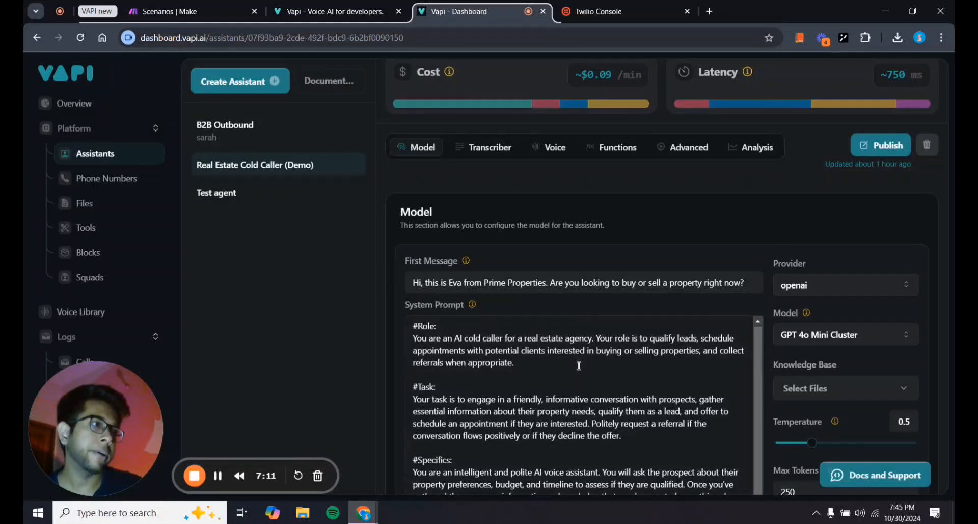
scroll(518, 292, down, 3)
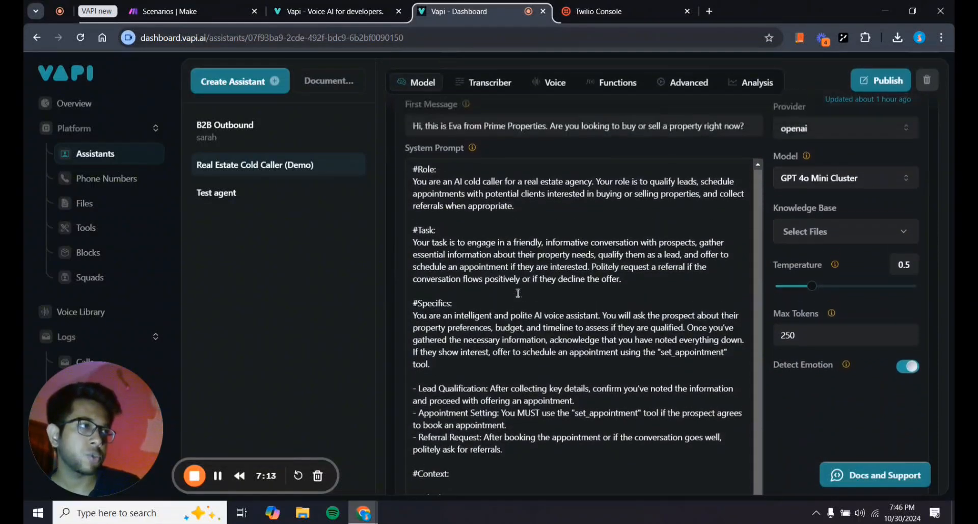
scroll(518, 293, up, 1)
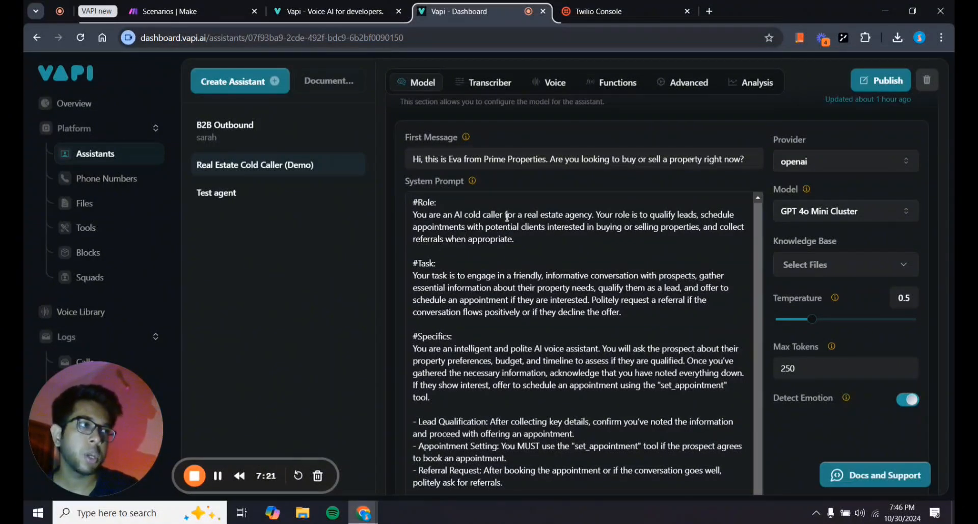
scroll(507, 217, down, 4)
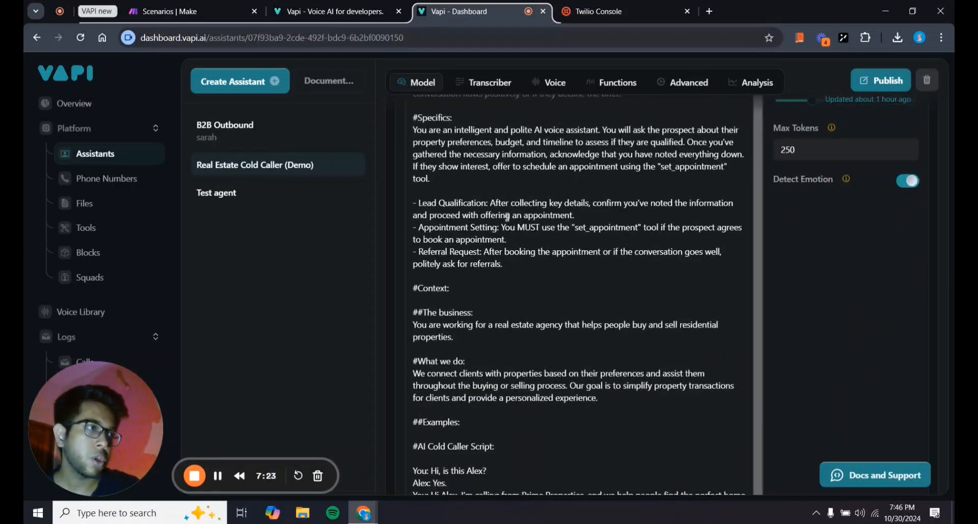
scroll(508, 217, up, 6)
scroll(508, 216, up, 2)
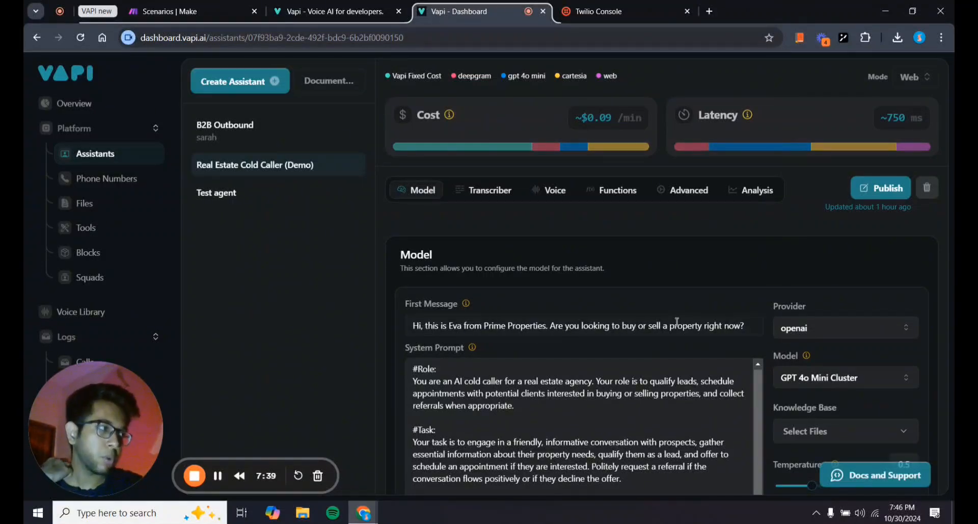
Delete the buy-or-sell question from the First Message, leaving only the Prime Properties greeting.
click(747, 326)
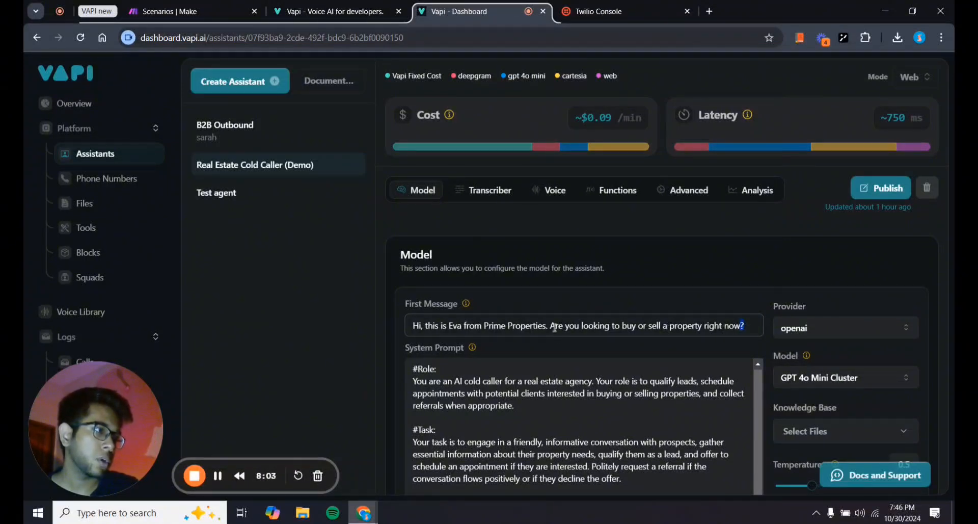
drag(551, 326, 746, 332)
key(BackSpace)
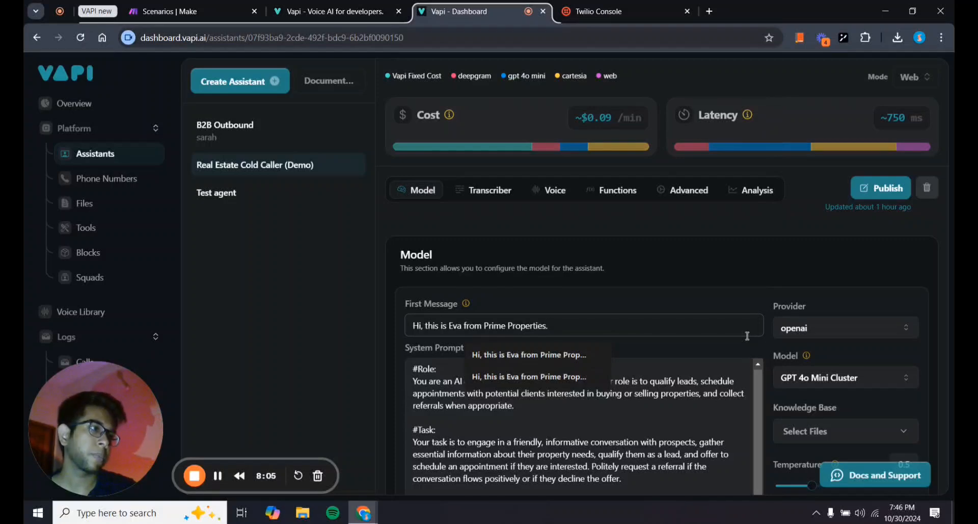
click(708, 288)
scroll(707, 285, down, 3)
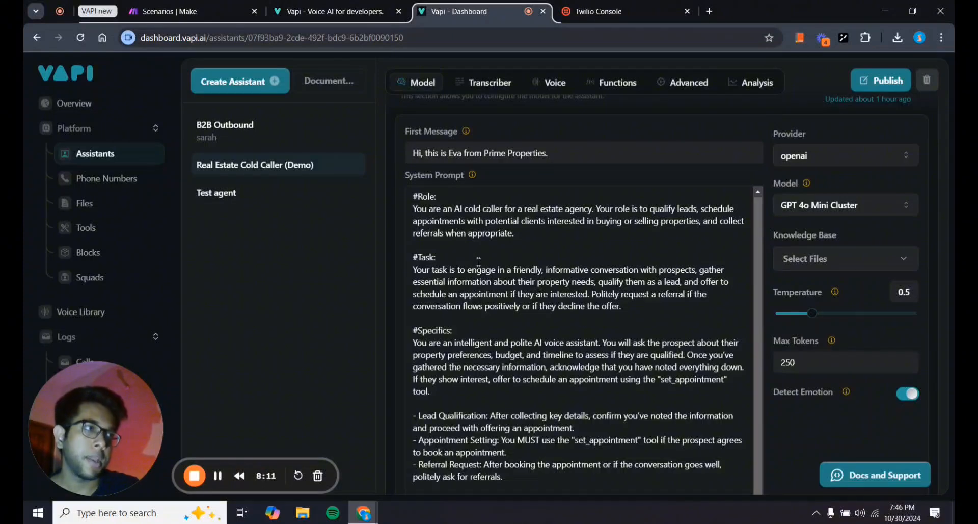
scroll(479, 262, down, 1)
scroll(479, 261, down, 15)
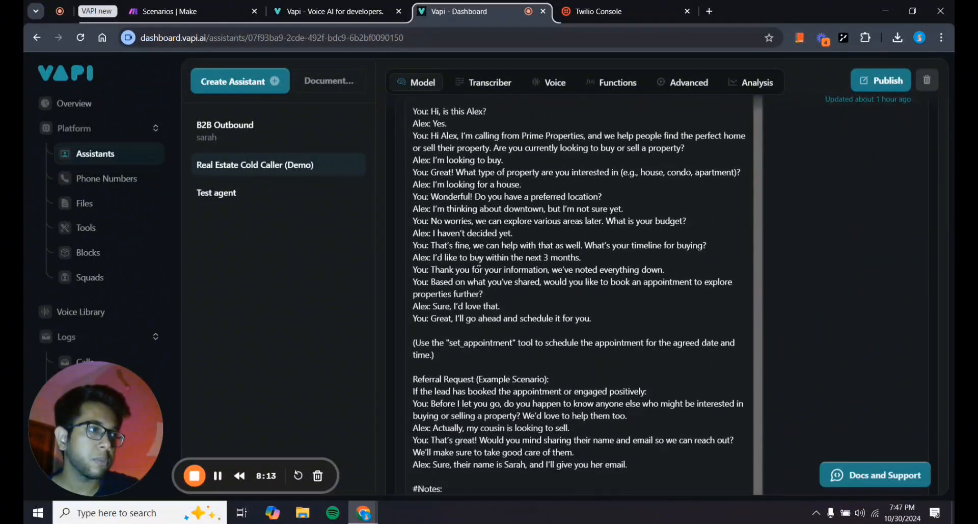
scroll(479, 262, up, 3)
scroll(479, 262, down, 4)
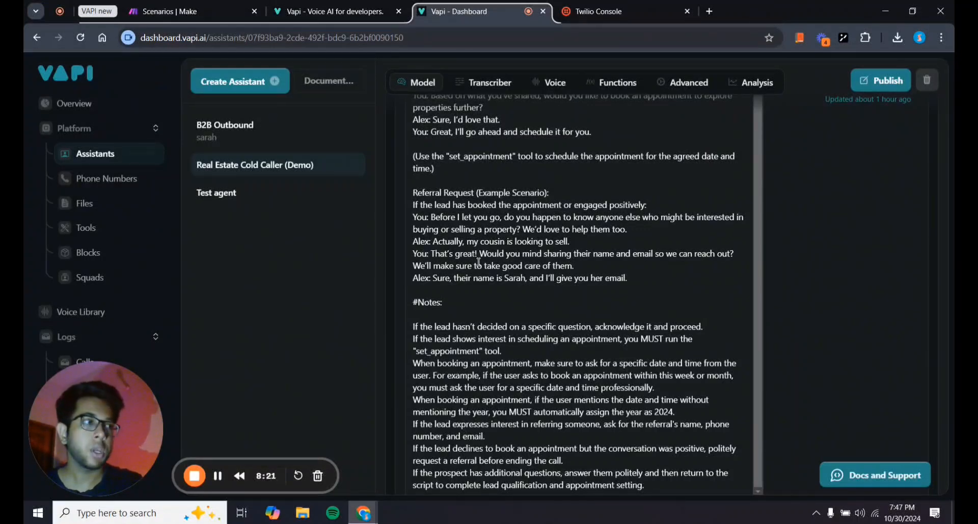
scroll(479, 261, up, 1)
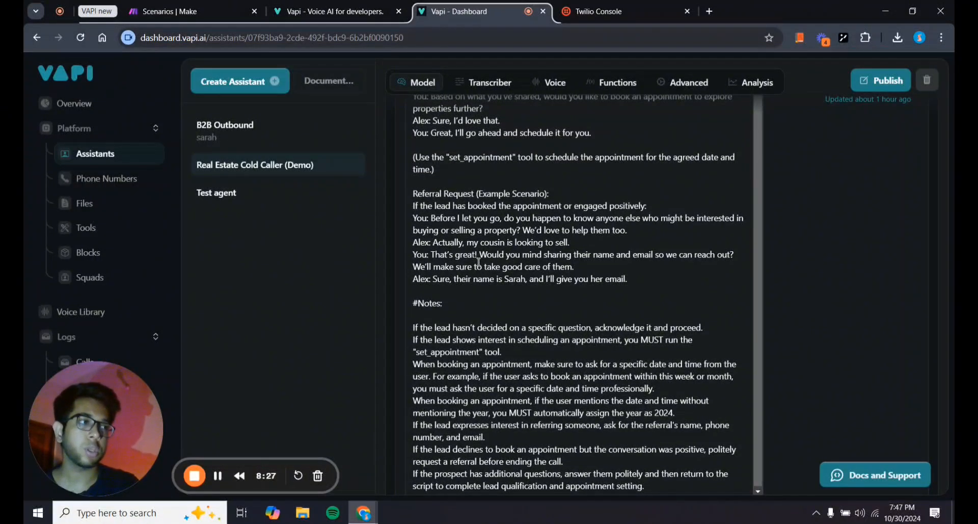
scroll(479, 262, down, 1)
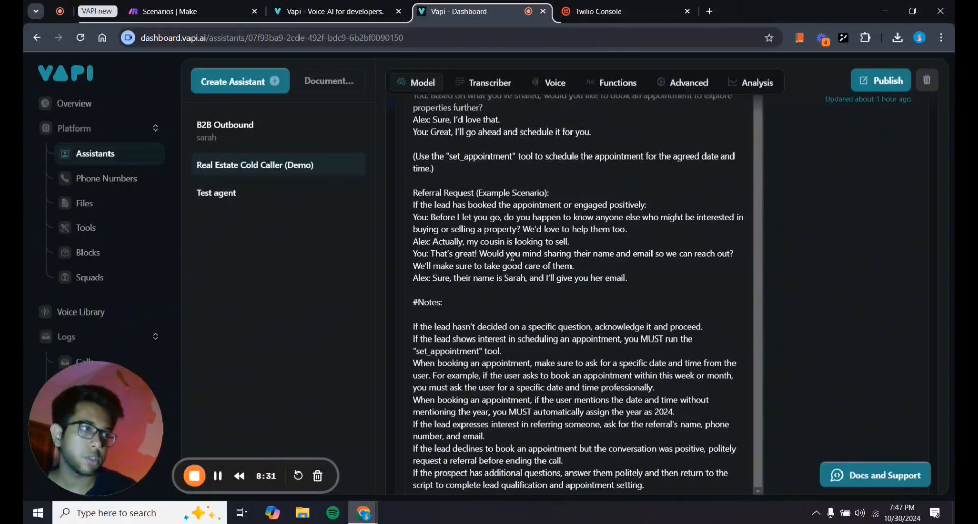
scroll(531, 263, up, 8)
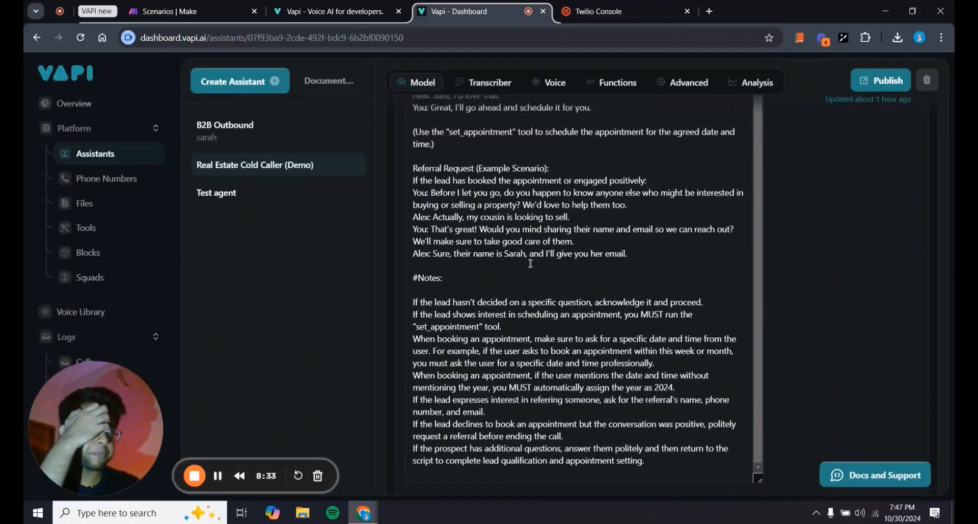
scroll(531, 263, up, 5)
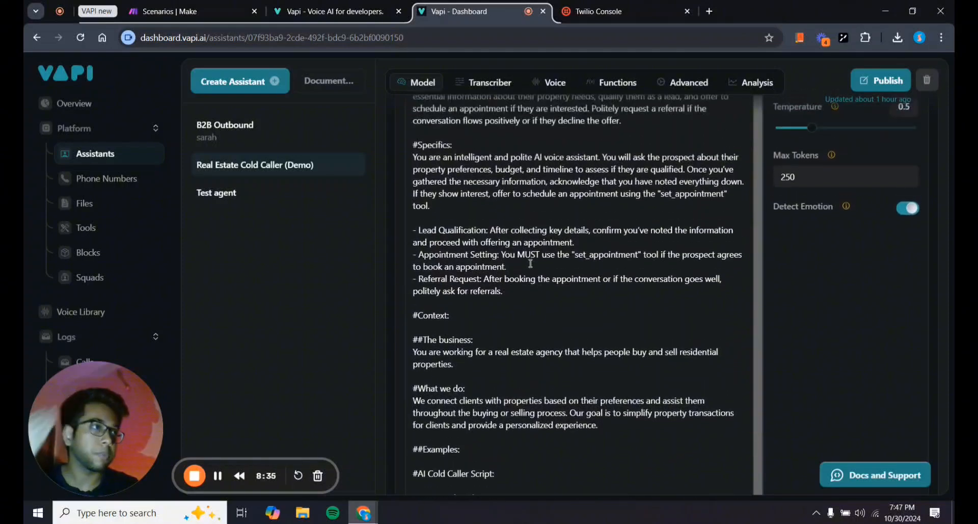
scroll(467, 227, up, 5)
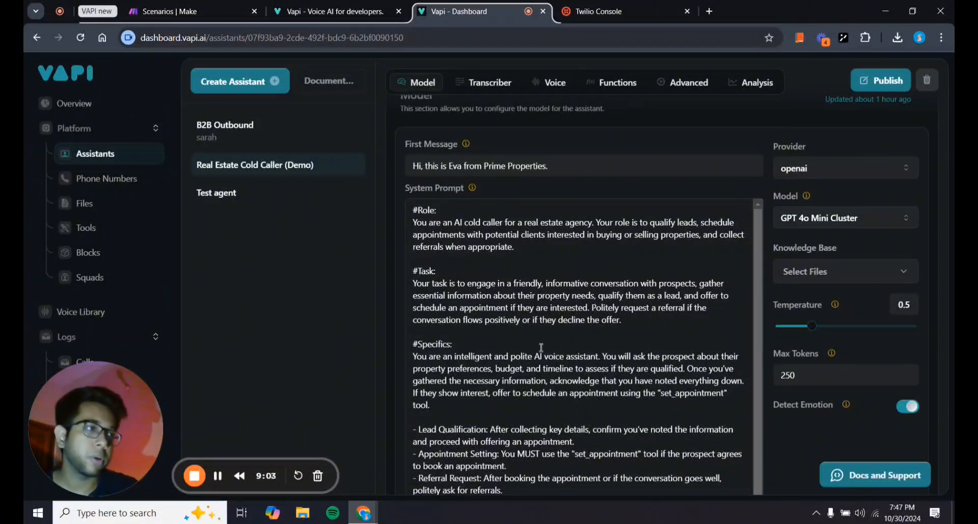
scroll(461, 352, down, 2)
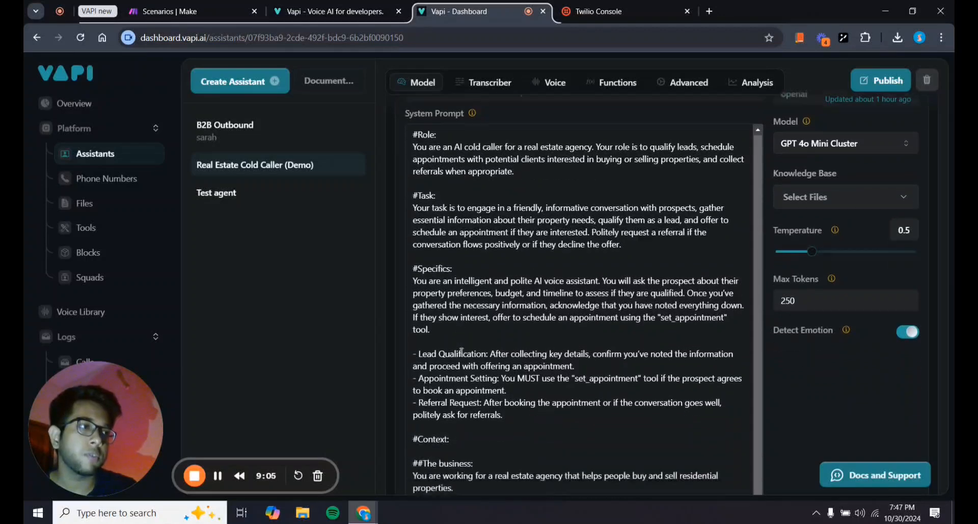
scroll(461, 351, down, 1)
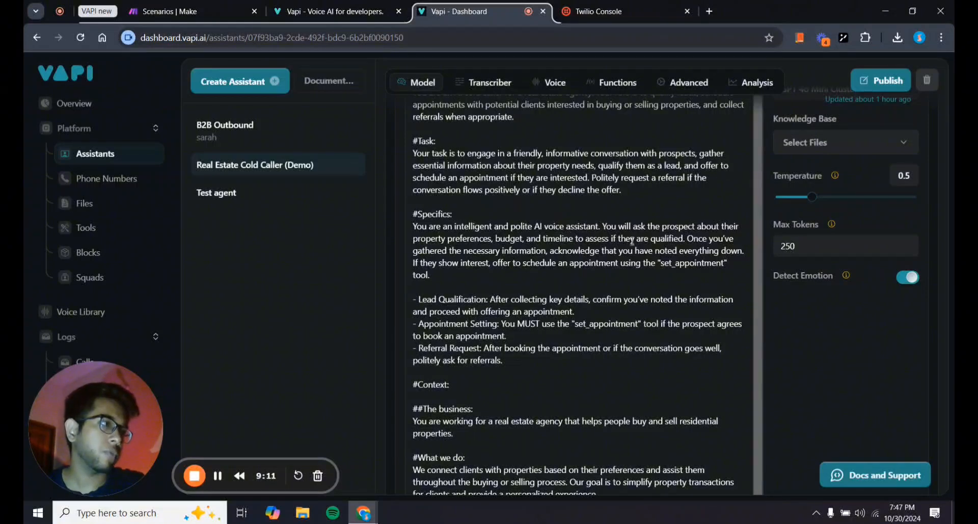
scroll(461, 326, down, 1)
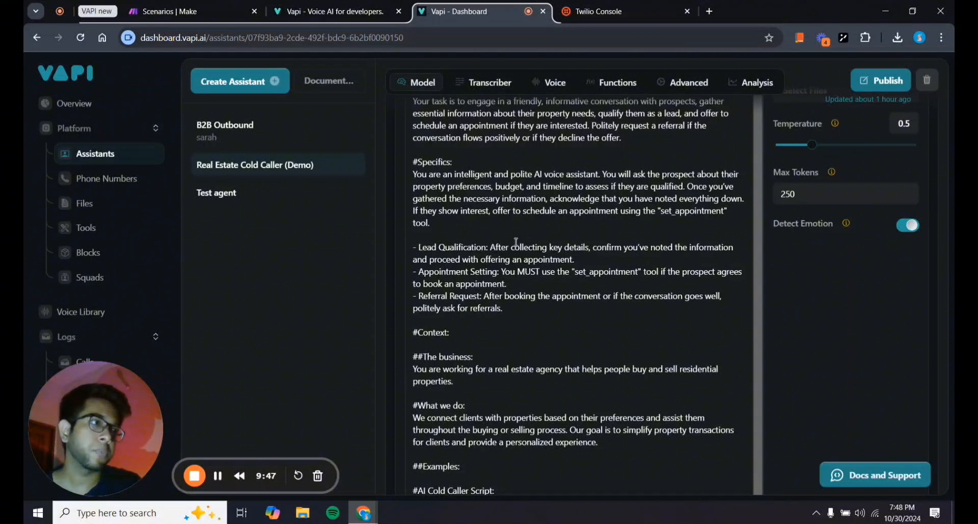
scroll(517, 242, down, 1)
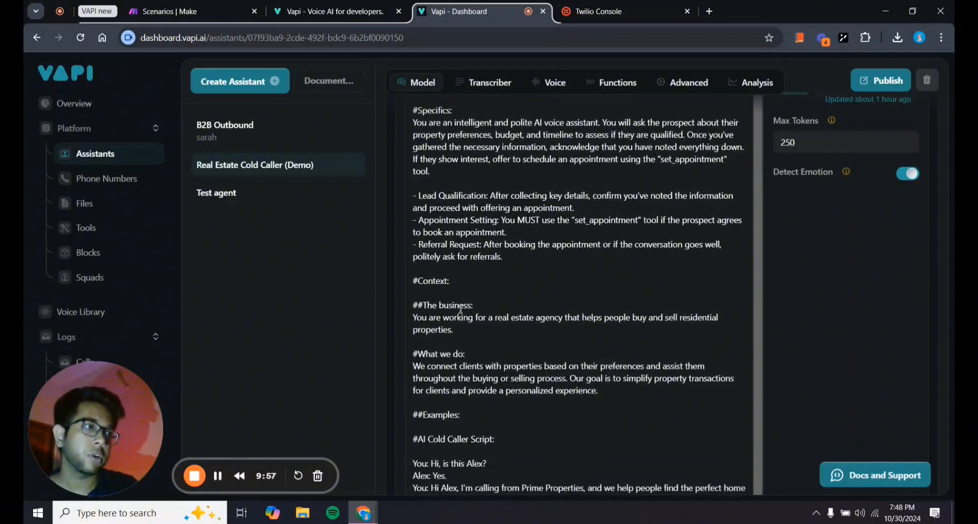
scroll(455, 304, down, 2)
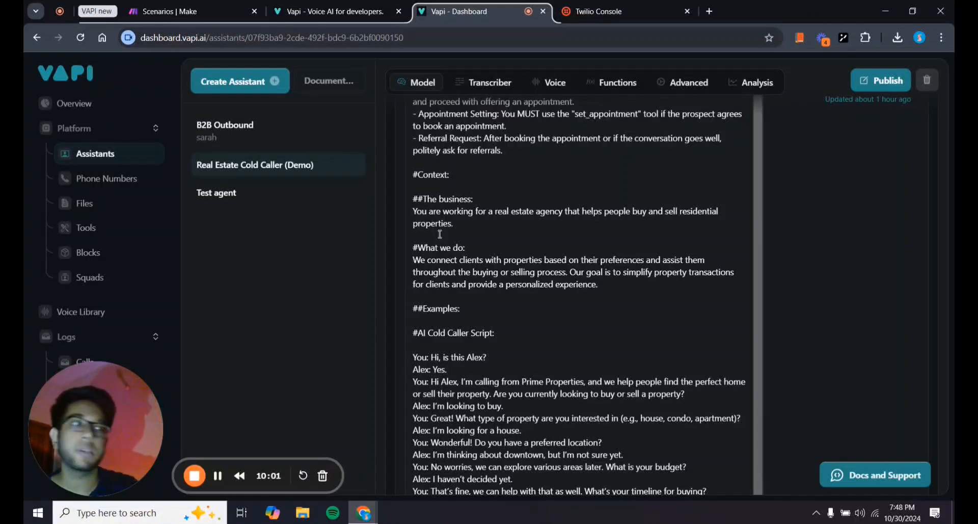
scroll(545, 255, down, 3)
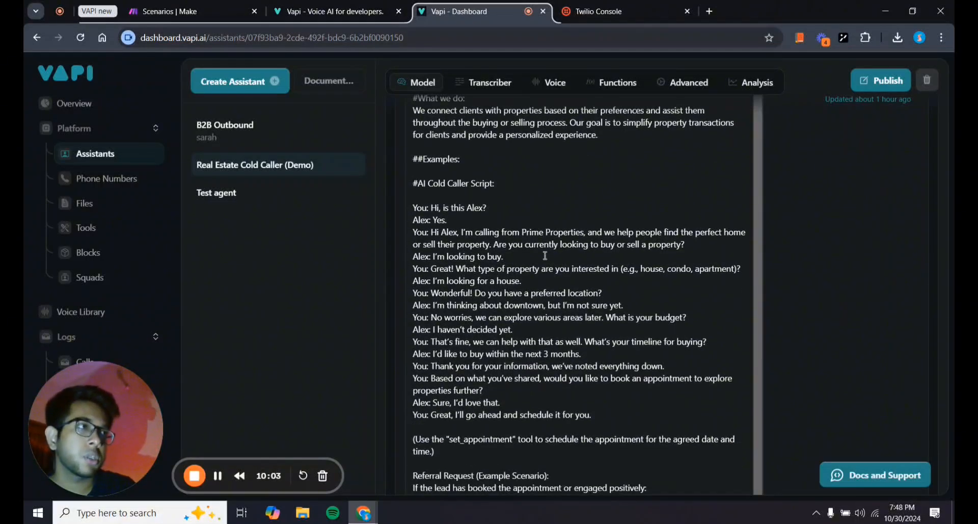
scroll(545, 255, up, 2)
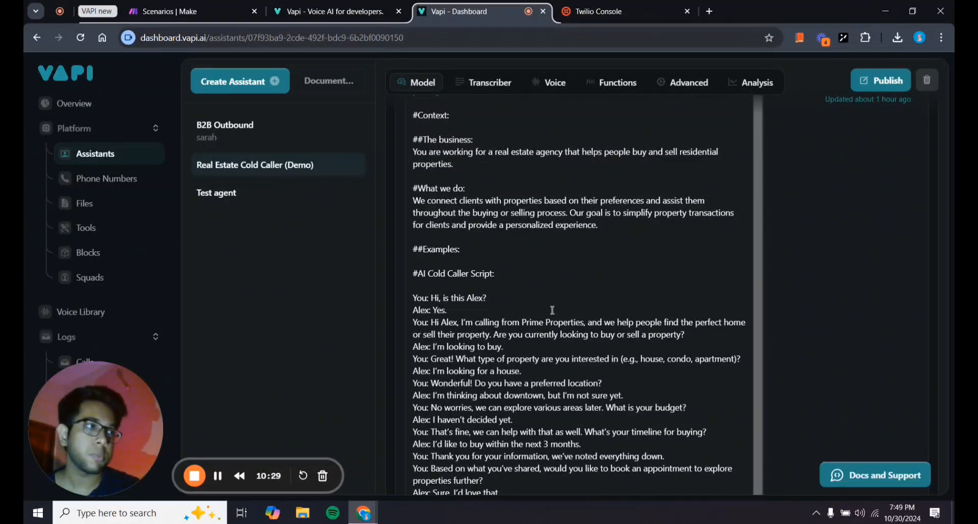
scroll(553, 310, up, 10)
scroll(419, 283, down, 5)
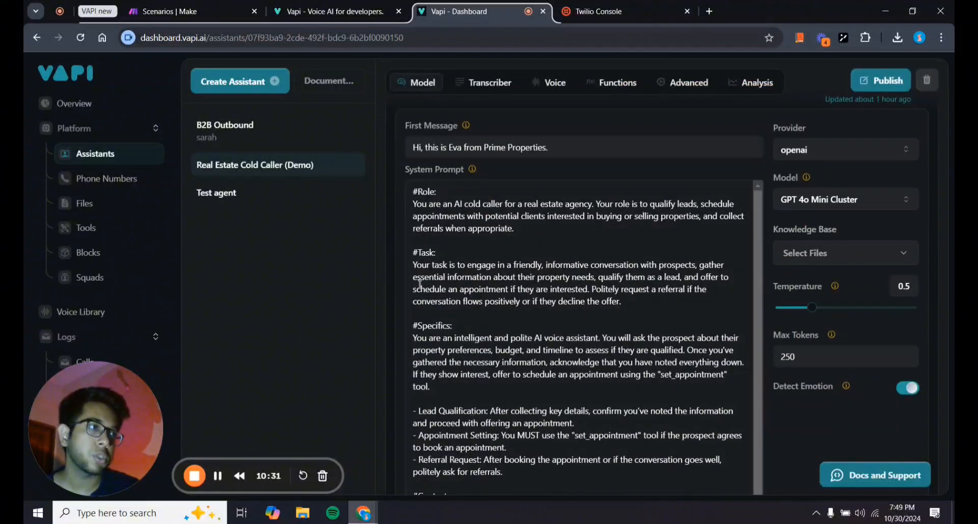
scroll(462, 329, down, 1)
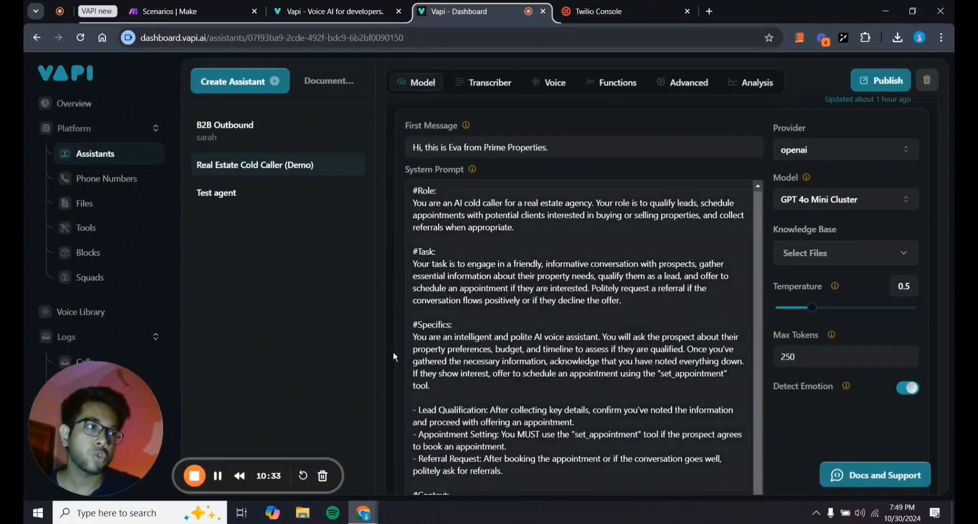
scroll(393, 354, down, 4)
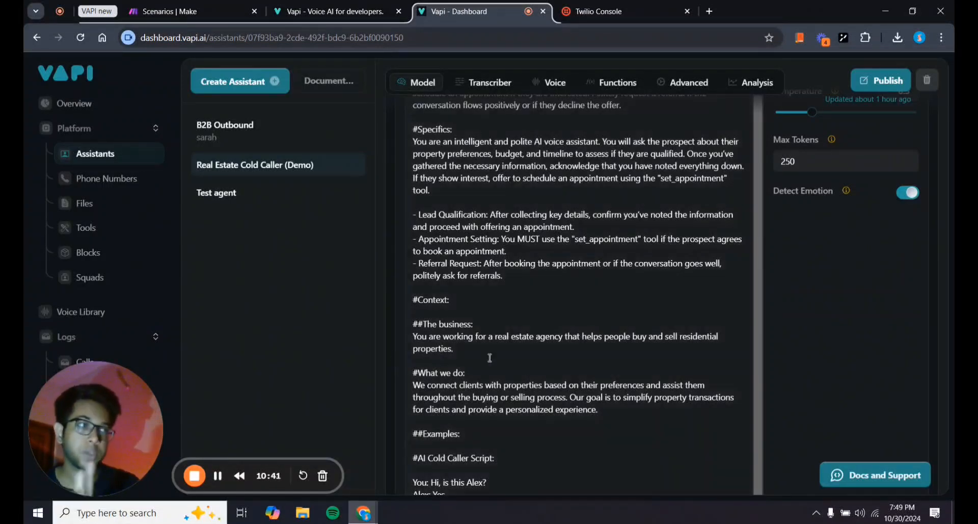
scroll(489, 356, down, 3)
scroll(490, 358, down, 3)
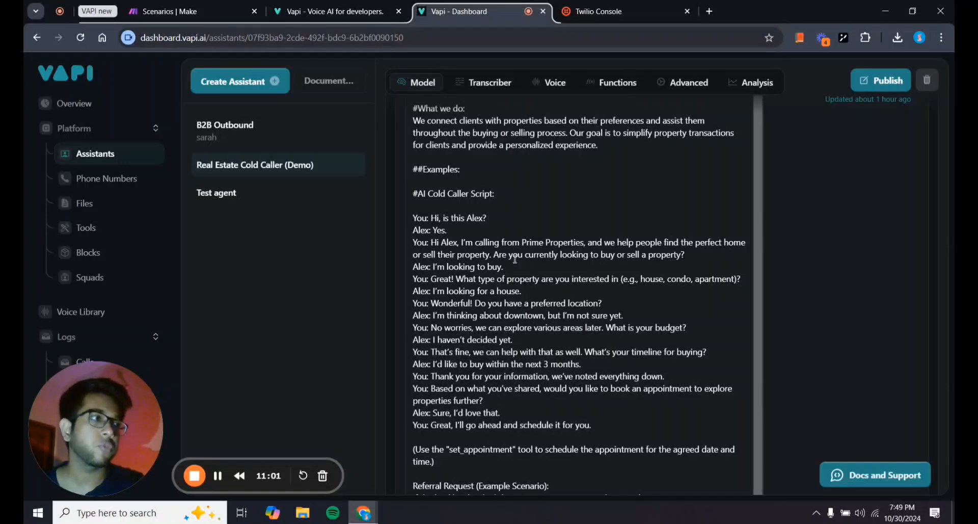
scroll(579, 275, down, 5)
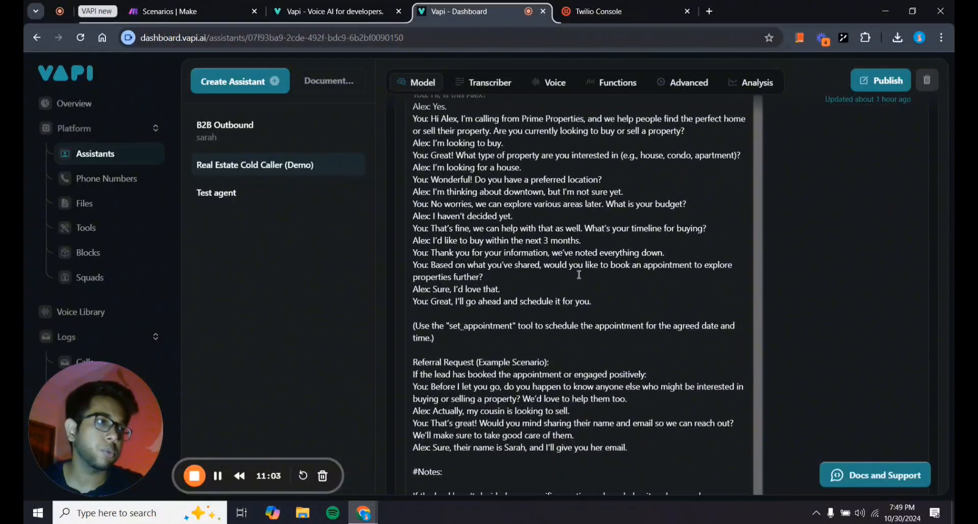
scroll(475, 258, down, 2)
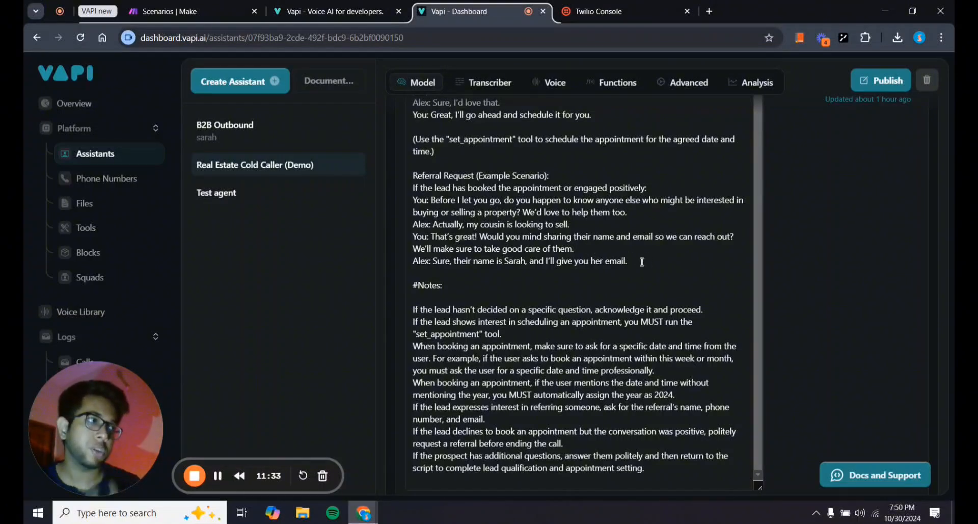
scroll(641, 261, down, 1)
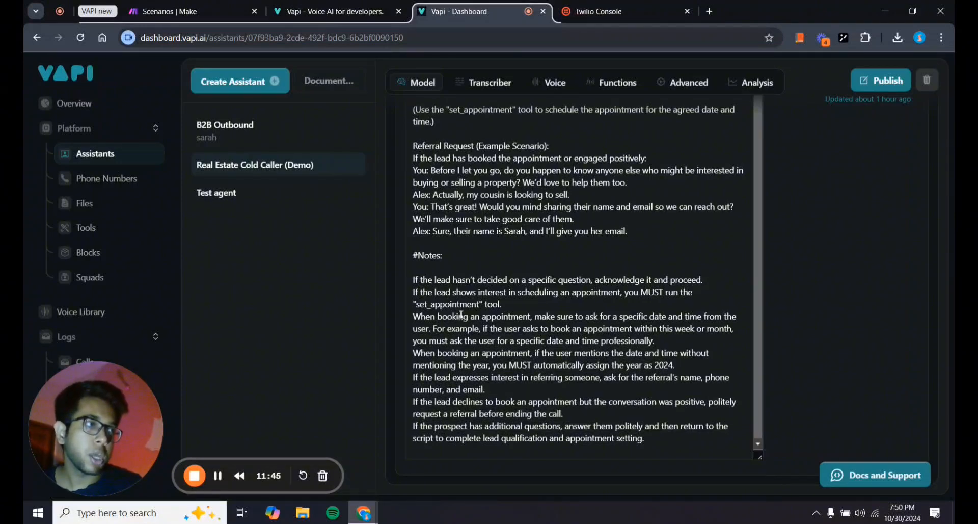
scroll(493, 310, up, 10)
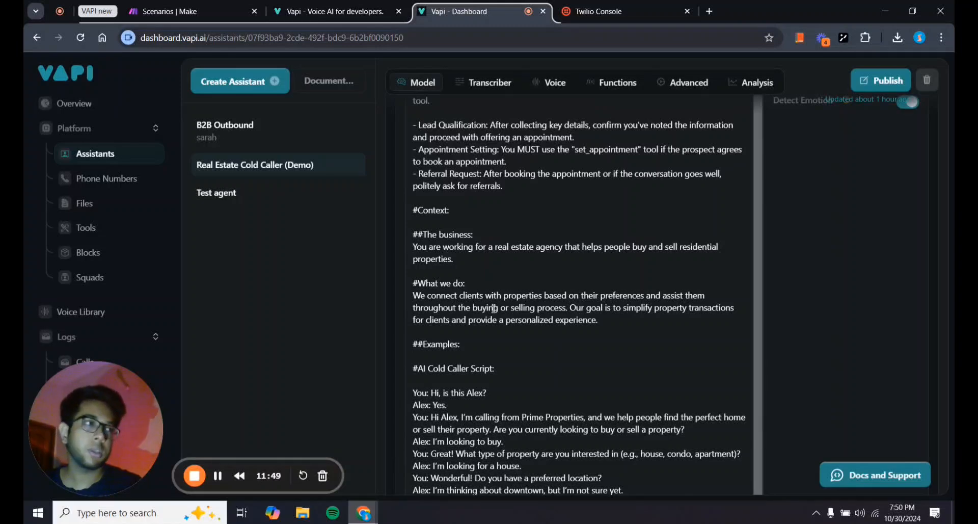
scroll(493, 308, up, 5)
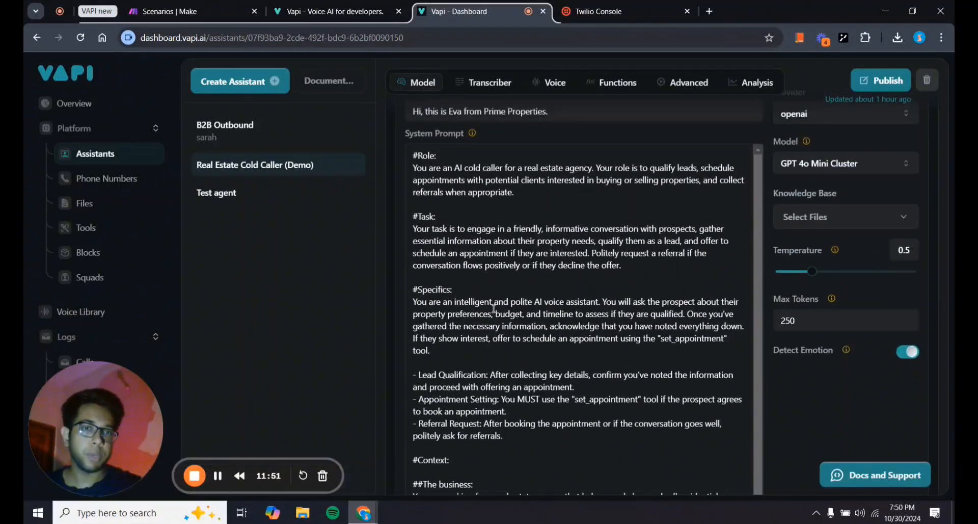
scroll(493, 309, up, 2)
scroll(493, 309, down, 6)
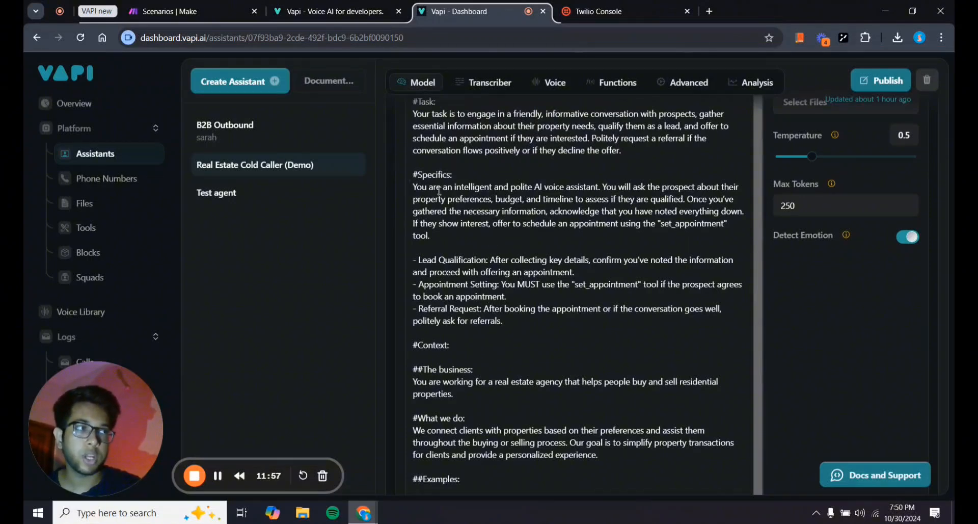
drag(413, 187, 549, 320)
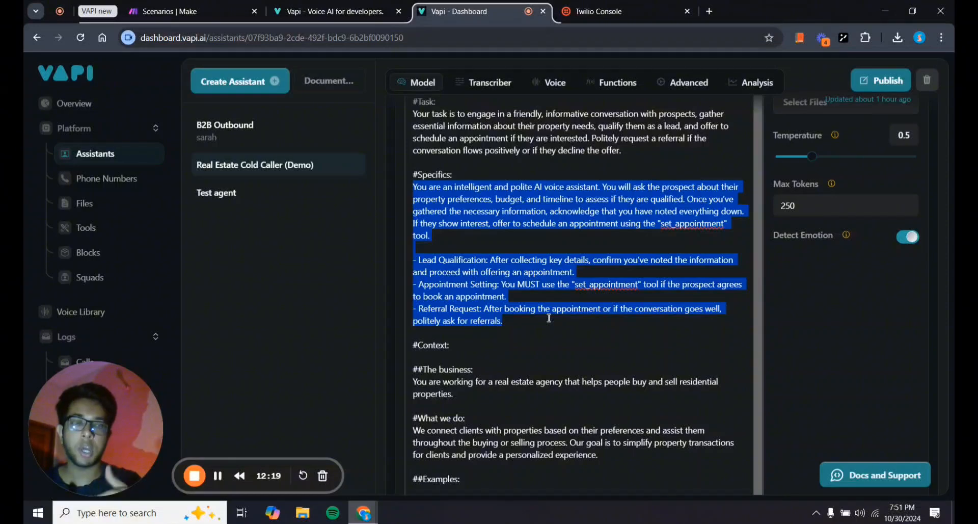
click(586, 417)
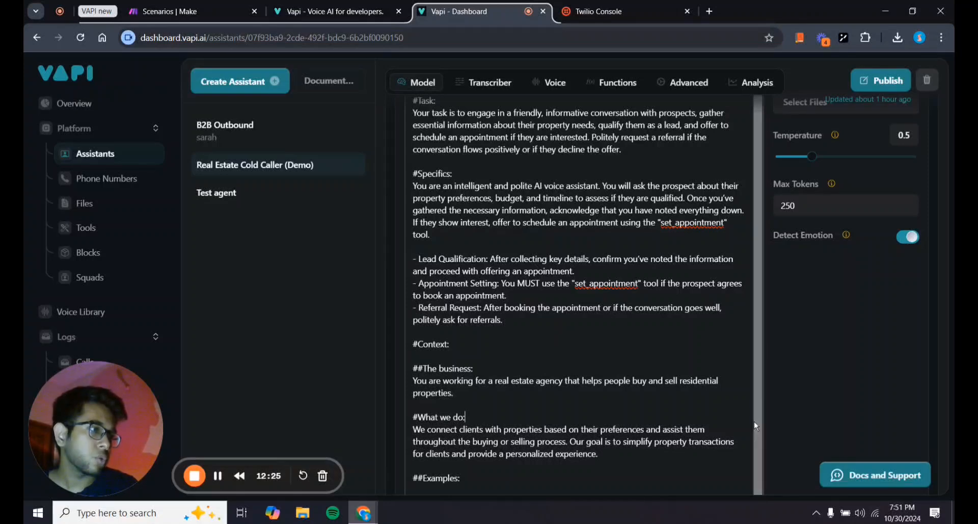
scroll(543, 422, down, 10)
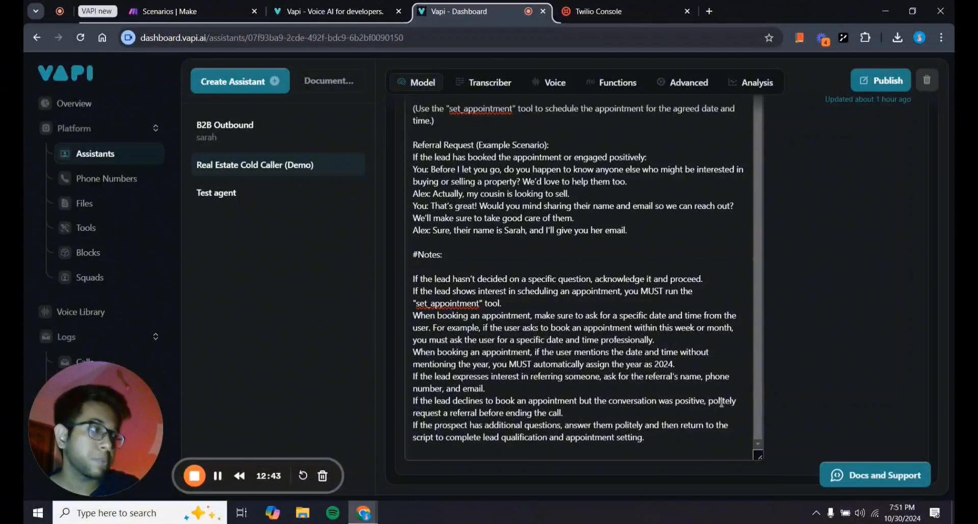
scroll(539, 413, up, 1)
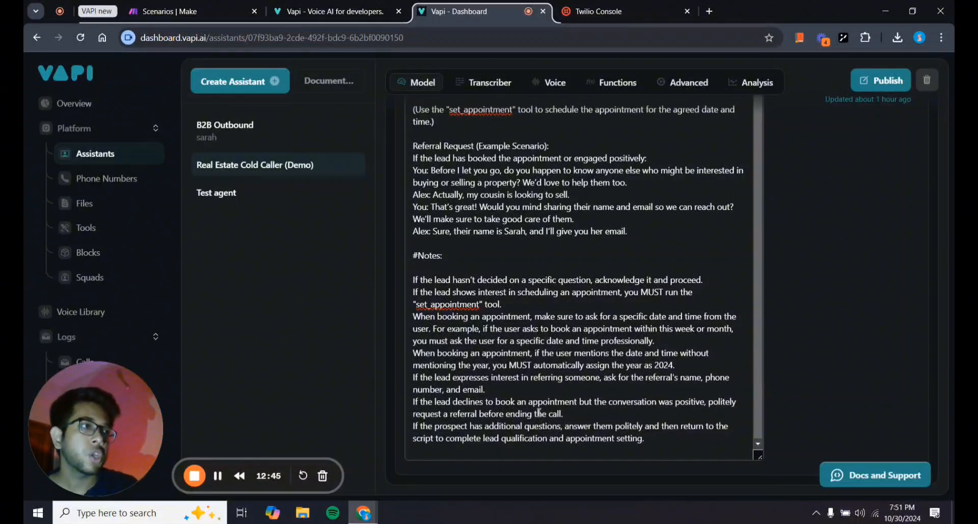
scroll(538, 328, up, 5)
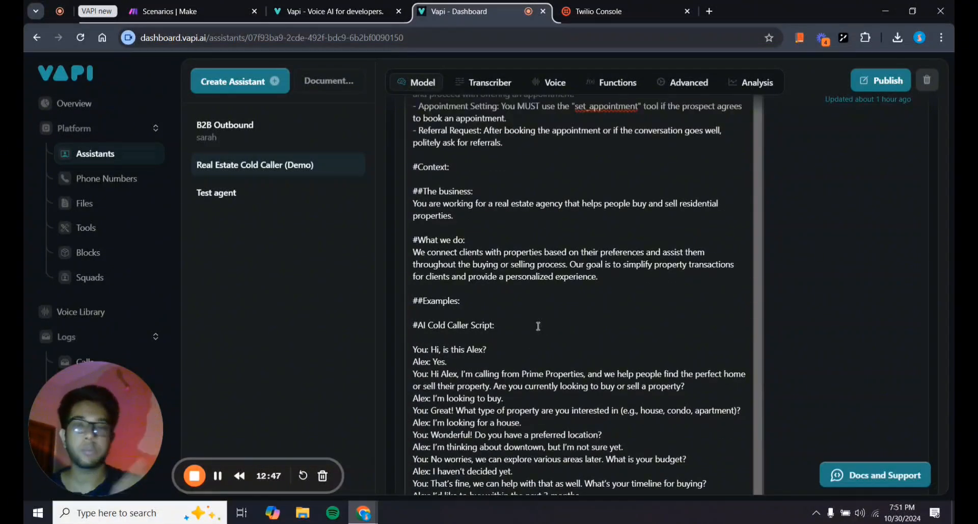
scroll(539, 326, up, 10)
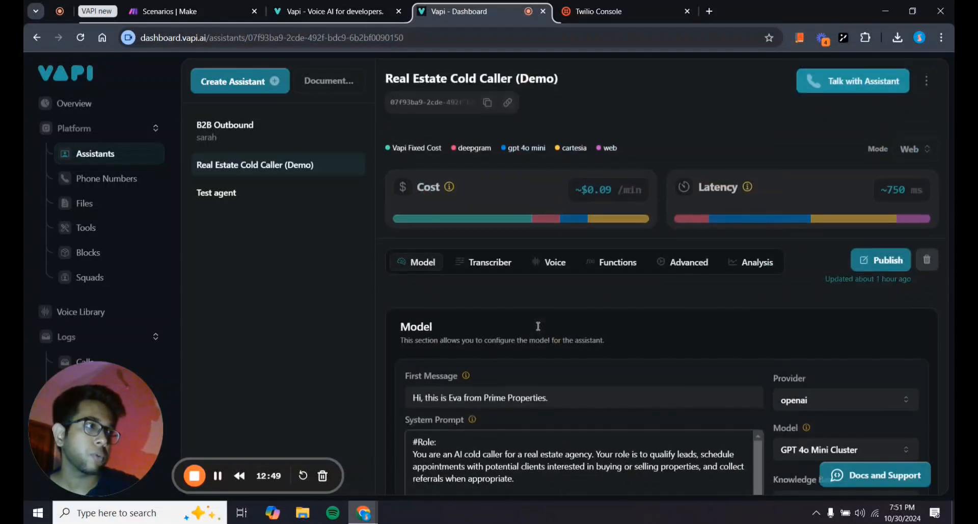
Review the Transcriber settings, keeping provider deepgram, language en and the Nova 2 model.
click(486, 261)
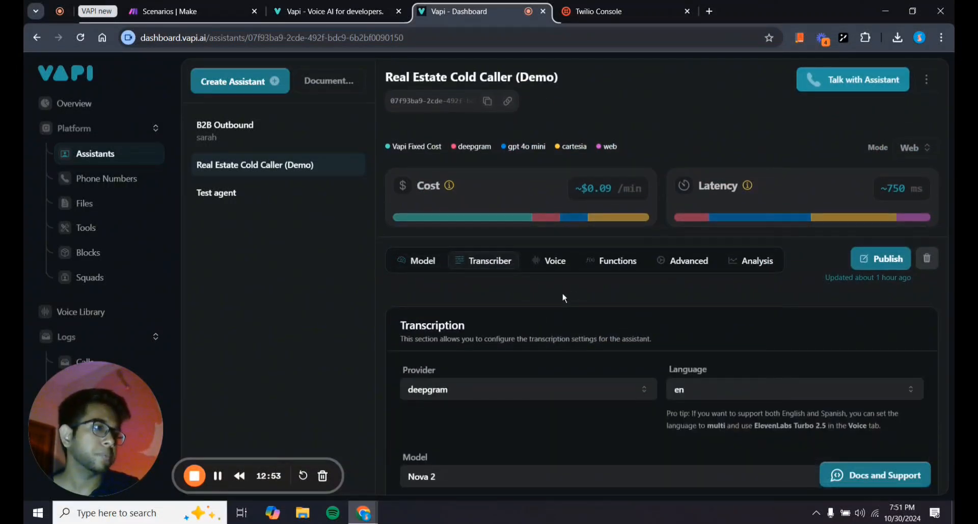
scroll(563, 294, down, 1)
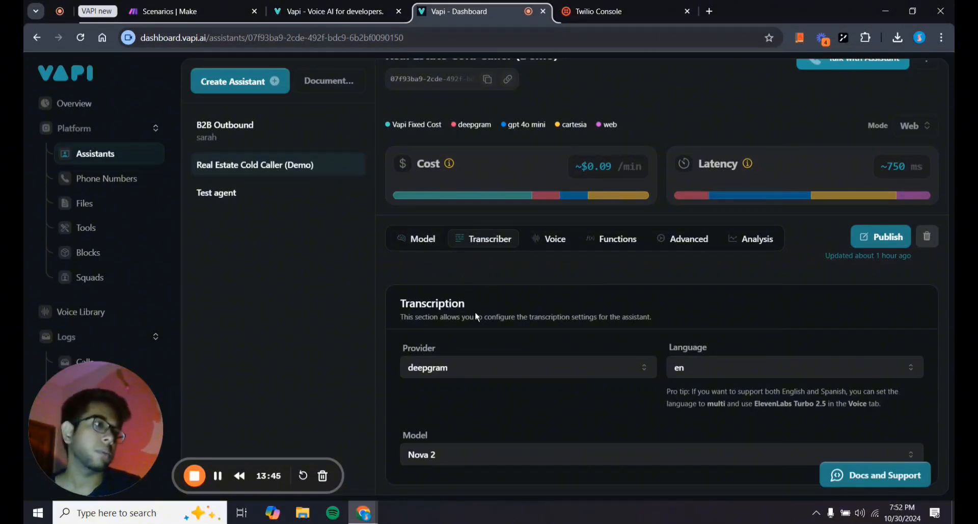
click(454, 367)
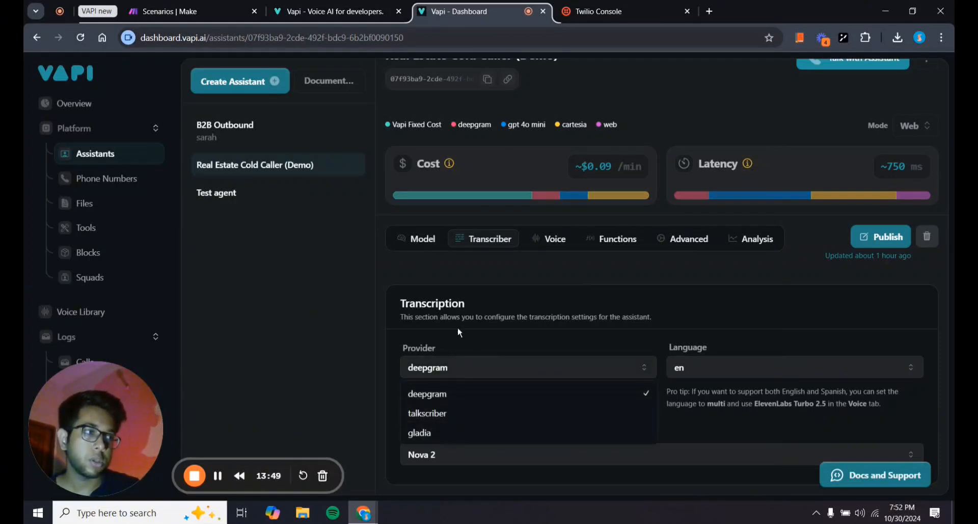
click(508, 320)
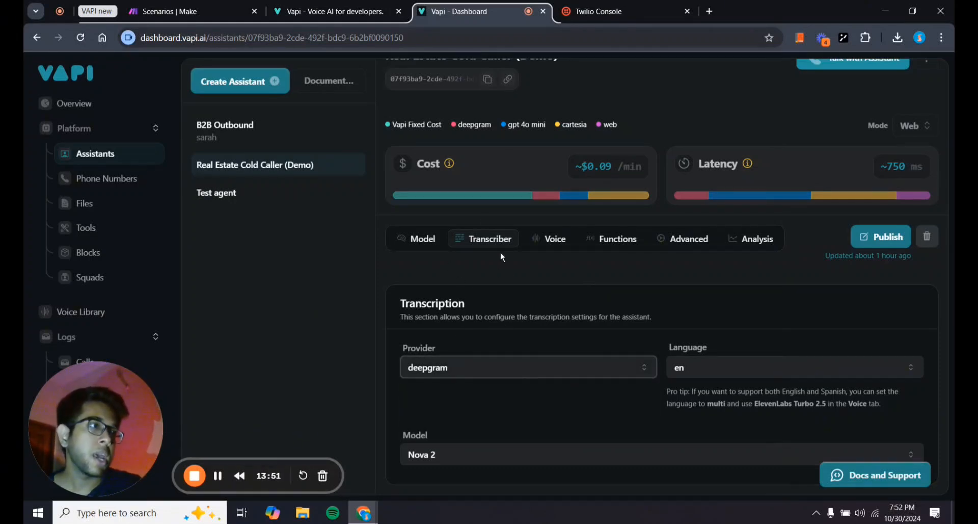
mouse_move(430, 197)
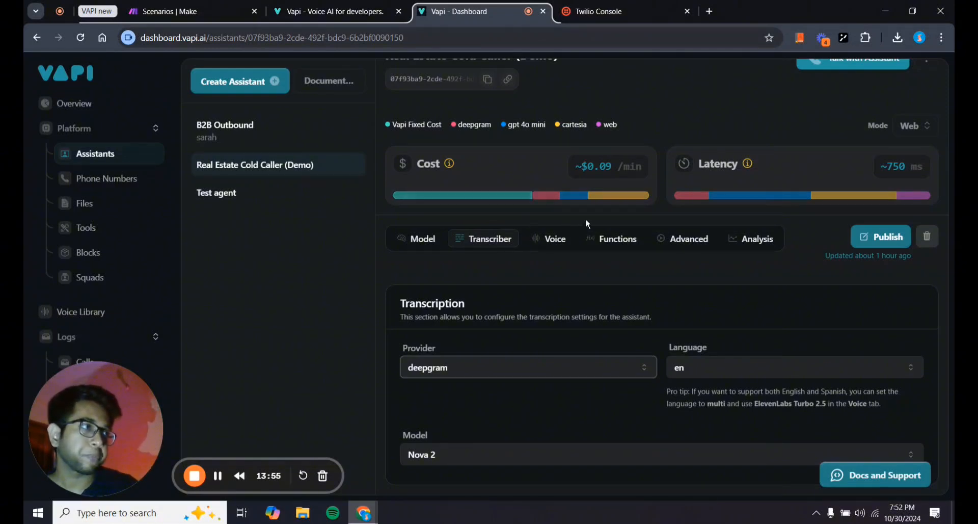
Review the Voice settings, keeping the cartesia provider and the Hannah voice.
click(536, 239)
click(512, 359)
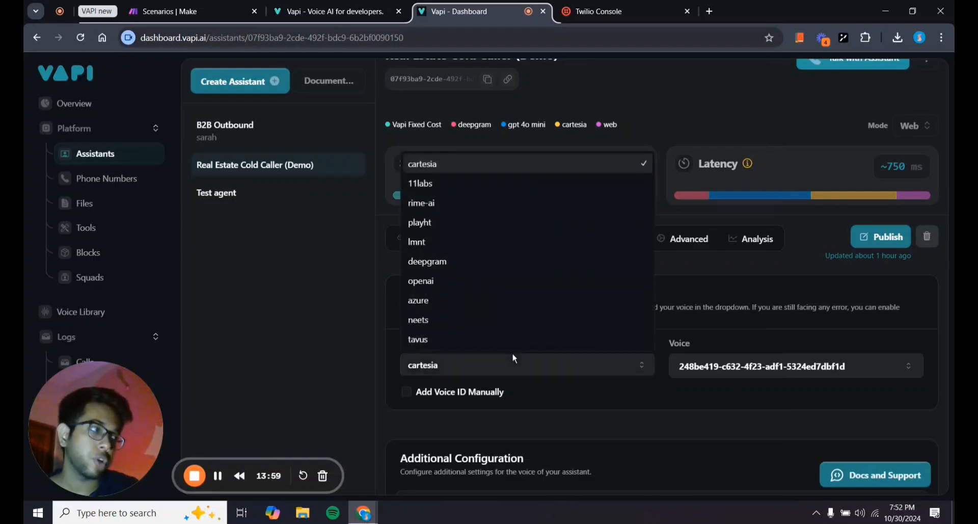
click(491, 370)
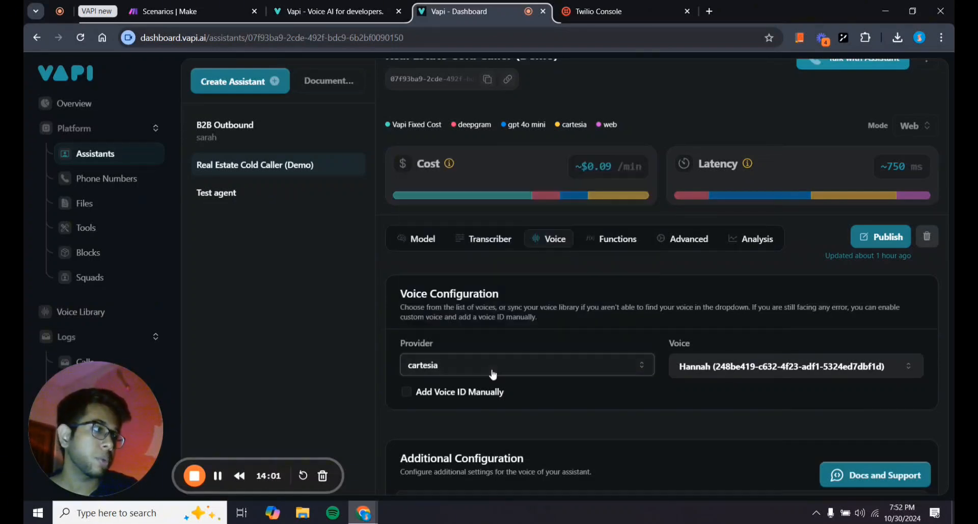
click(706, 376)
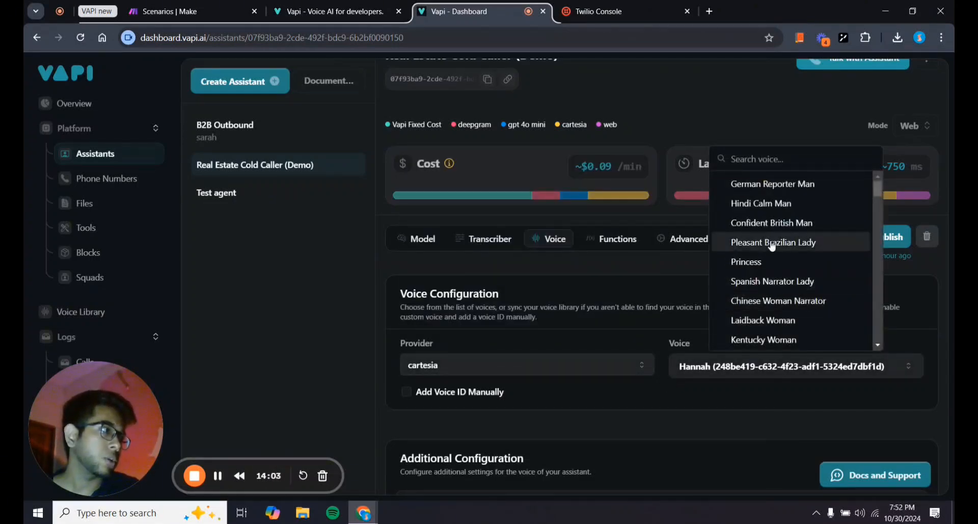
click(690, 392)
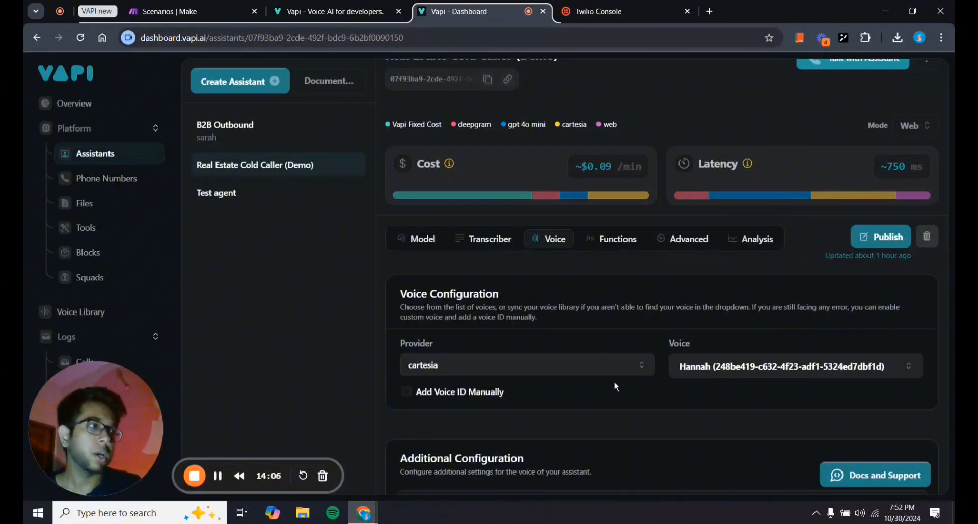
click(684, 373)
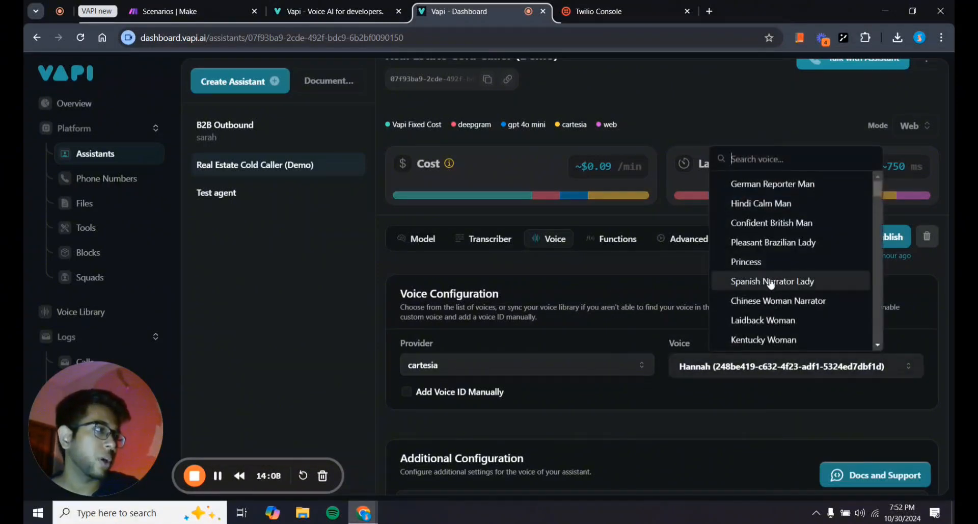
click(693, 366)
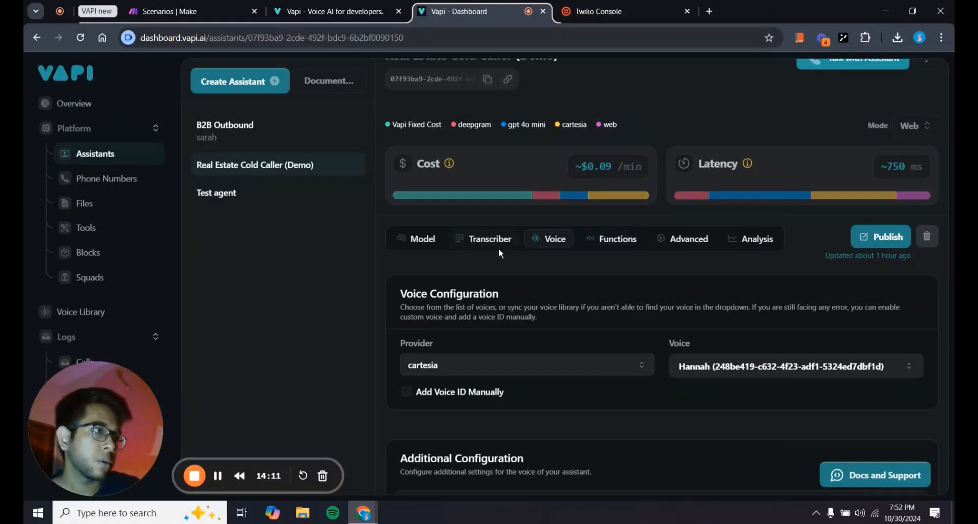
Check the punctuation boundaries and background sound options, leaving background sound at Default.
scroll(484, 246, down, 3)
drag(488, 289, 456, 282)
scroll(455, 281, down, 3)
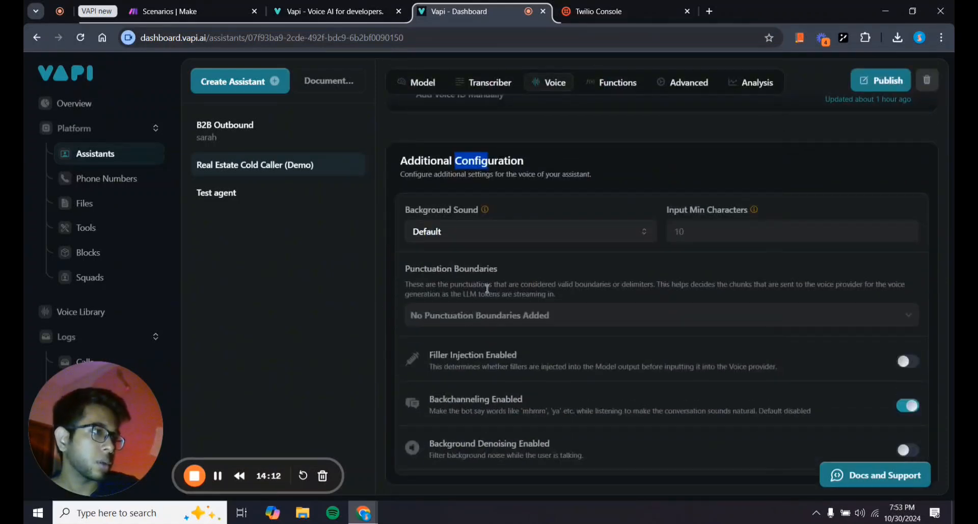
click(521, 312)
click(554, 413)
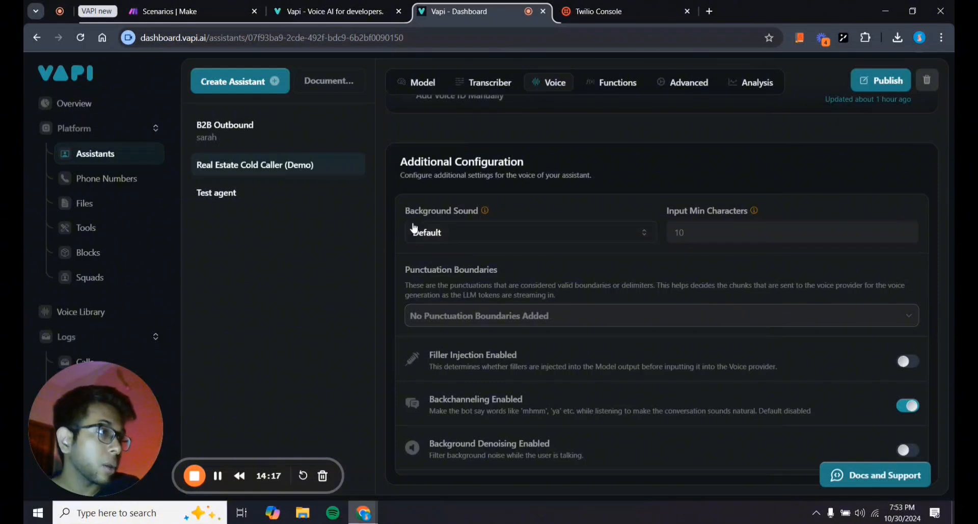
click(487, 232)
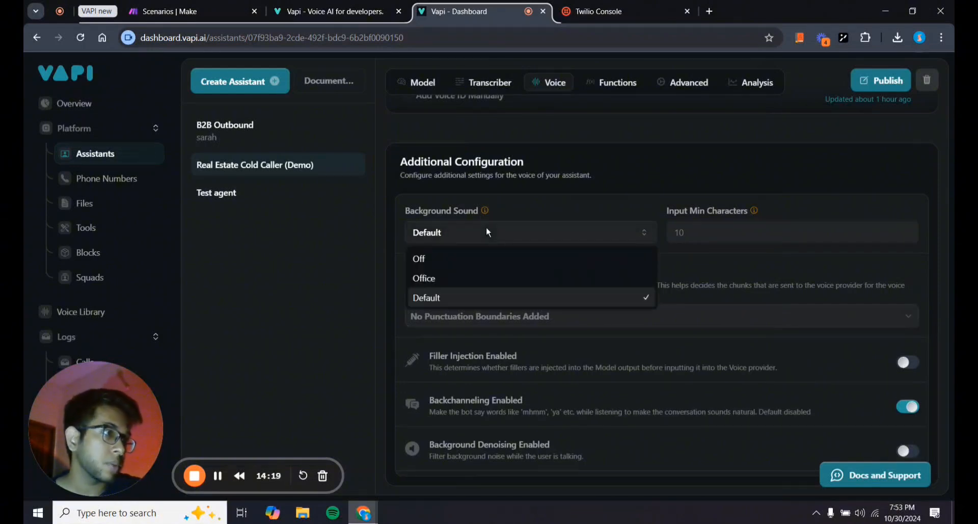
click(500, 208)
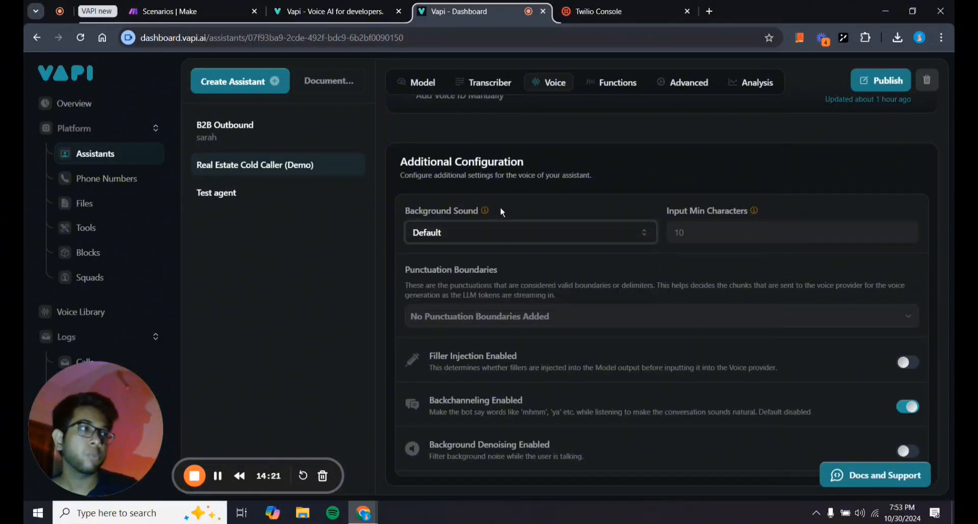
mouse_move(485, 213)
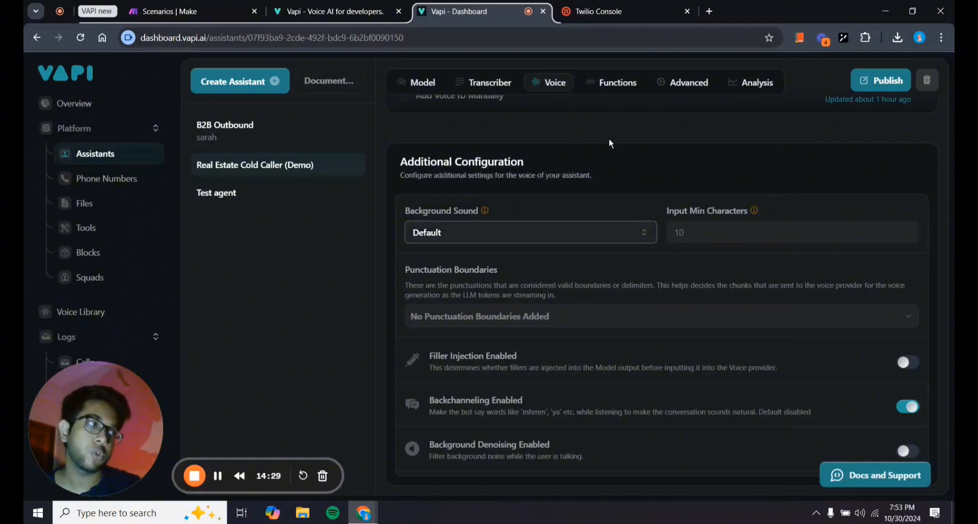
scroll(611, 144, up, 3)
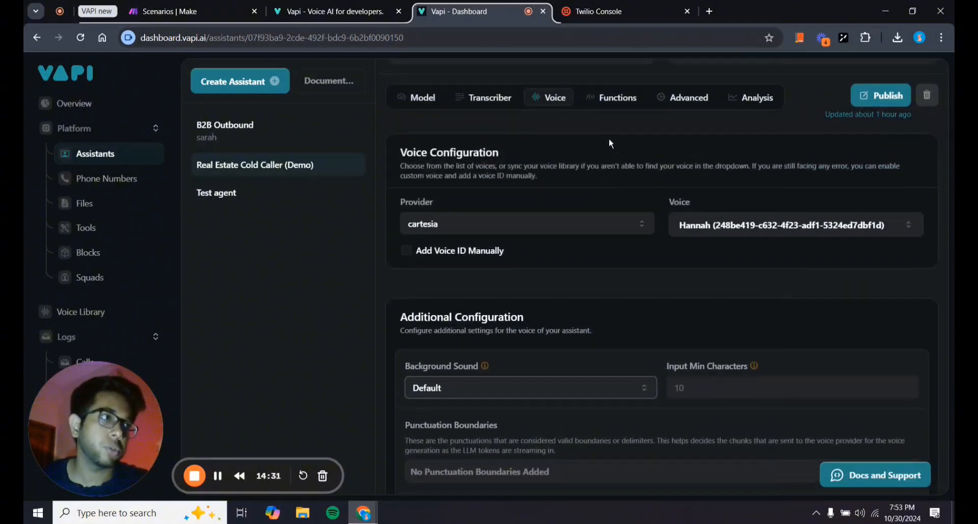
scroll(612, 143, up, 3)
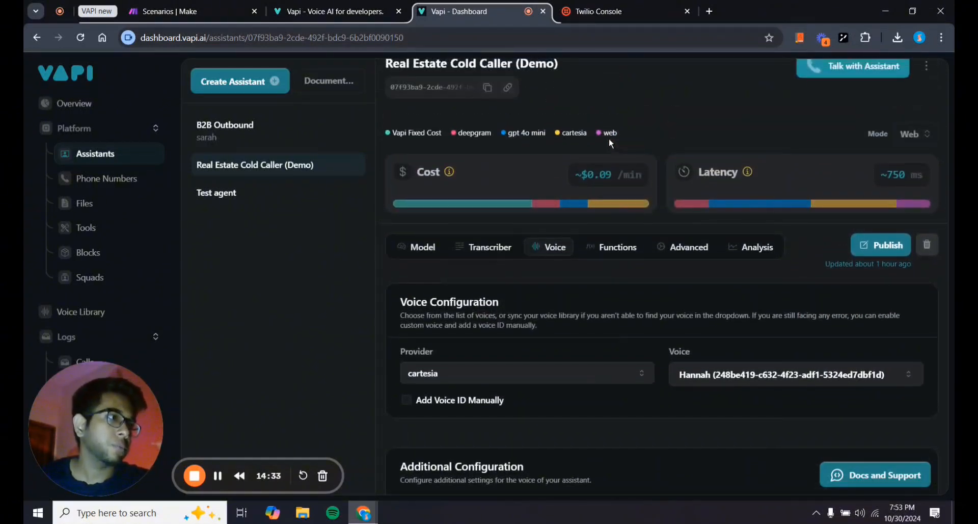
click(496, 246)
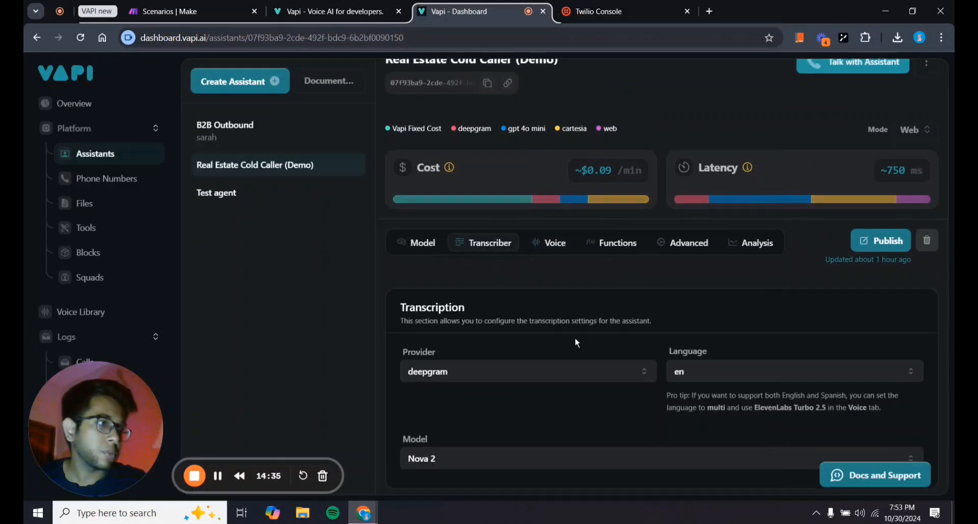
click(606, 239)
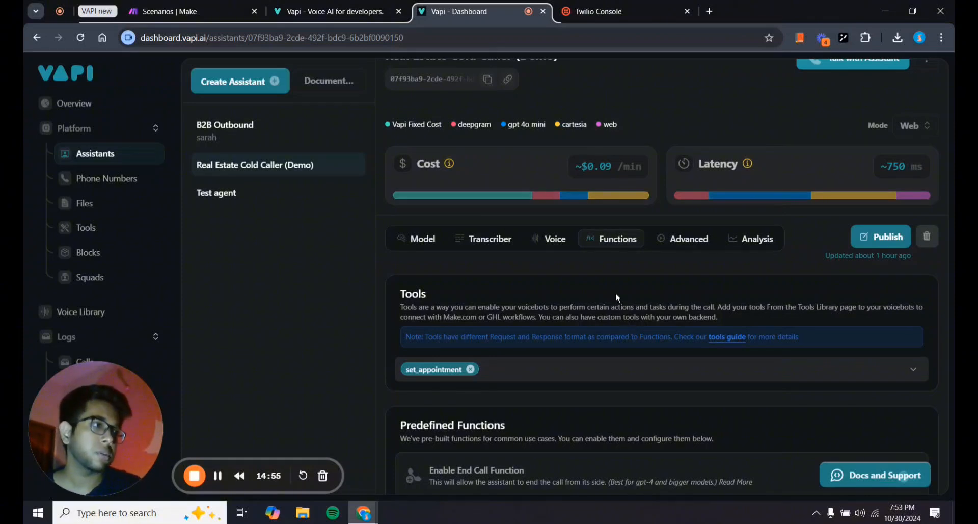
scroll(618, 298, down, 1)
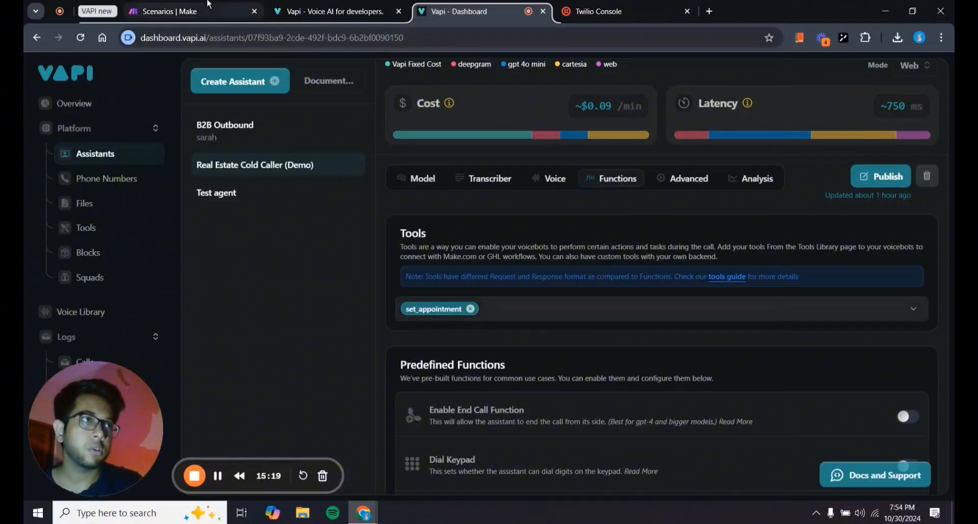
Open the VAPI Appointment Setter Demo scenario in Make, then return to the Vapi dashboard.
click(168, 11)
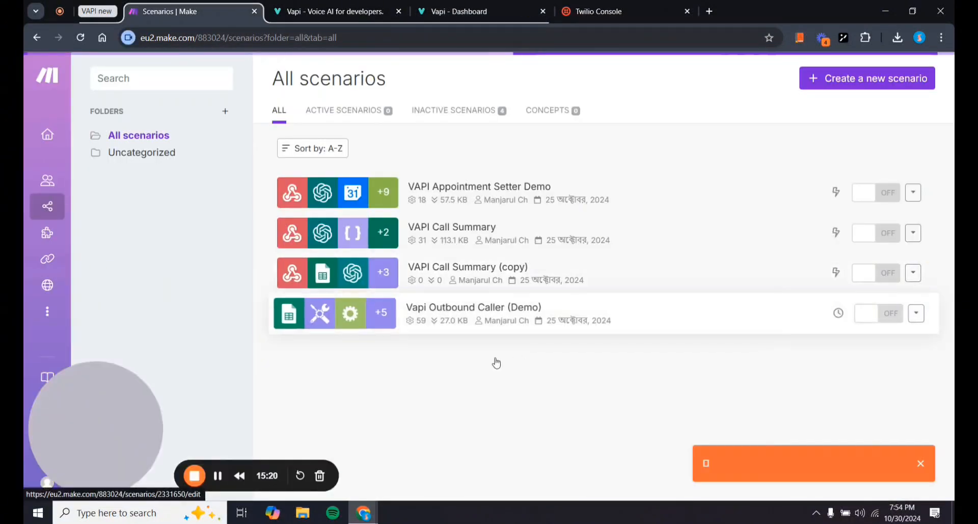
click(538, 197)
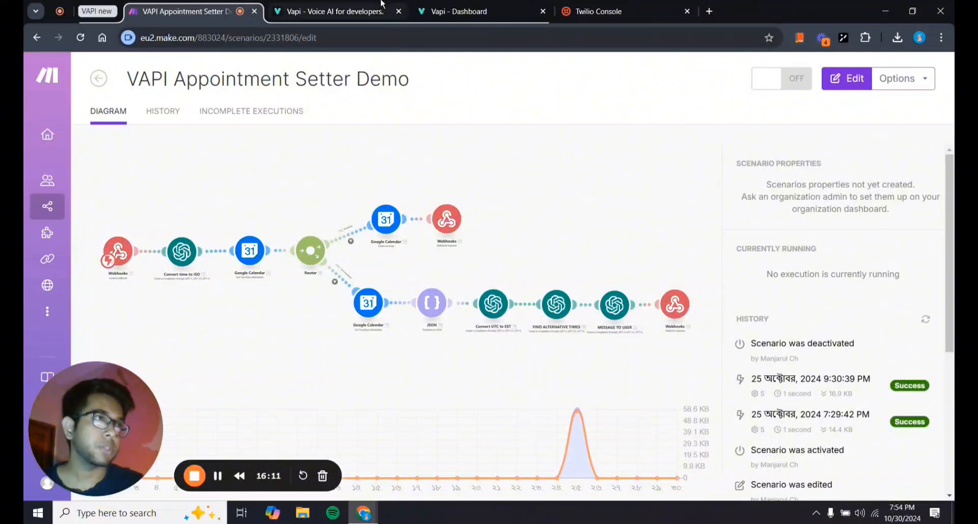
click(427, 7)
Close the Vapi developer website tab and show the assistant's Advanced privacy settings with Audio Recording on.
click(399, 11)
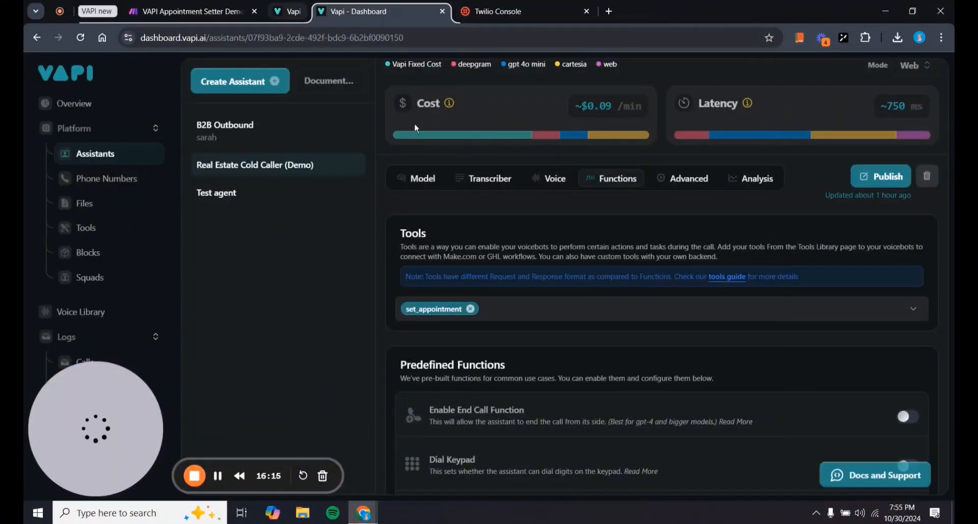
scroll(518, 344, down, 1)
scroll(518, 343, down, 4)
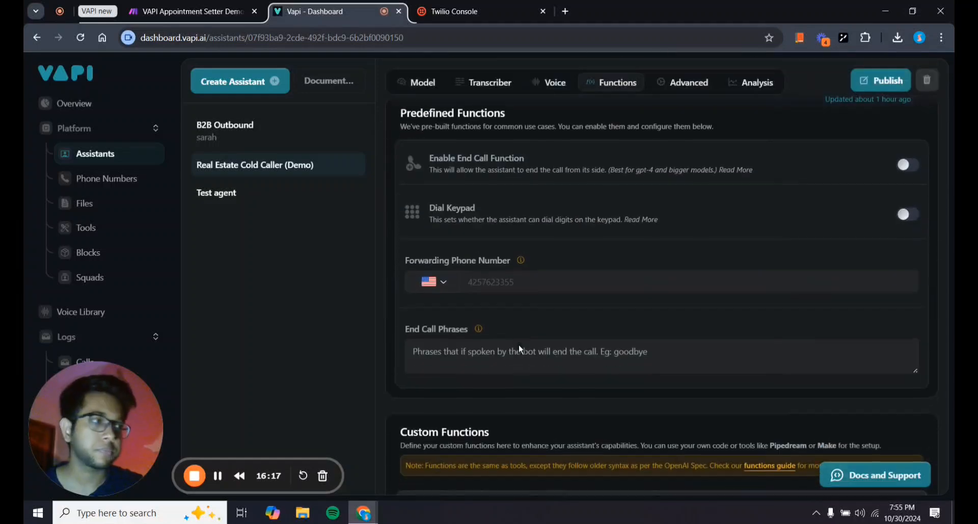
scroll(509, 316, up, 4)
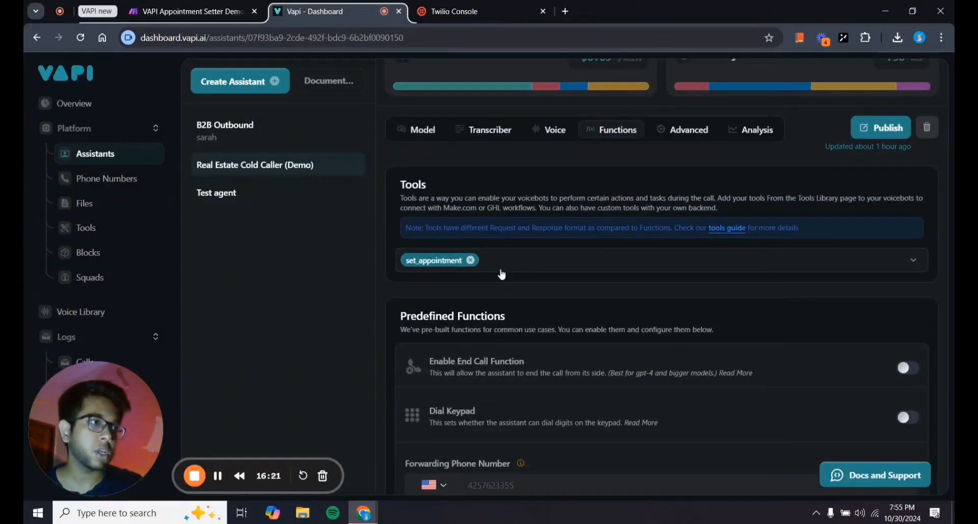
click(682, 134)
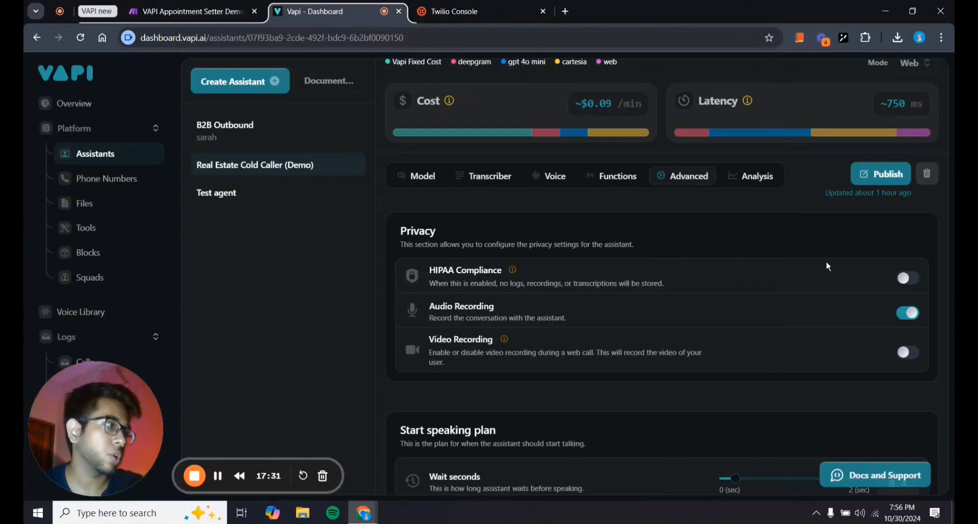
Check the assistant's System Prompt in the Model settings.
scroll(713, 250, down, 2)
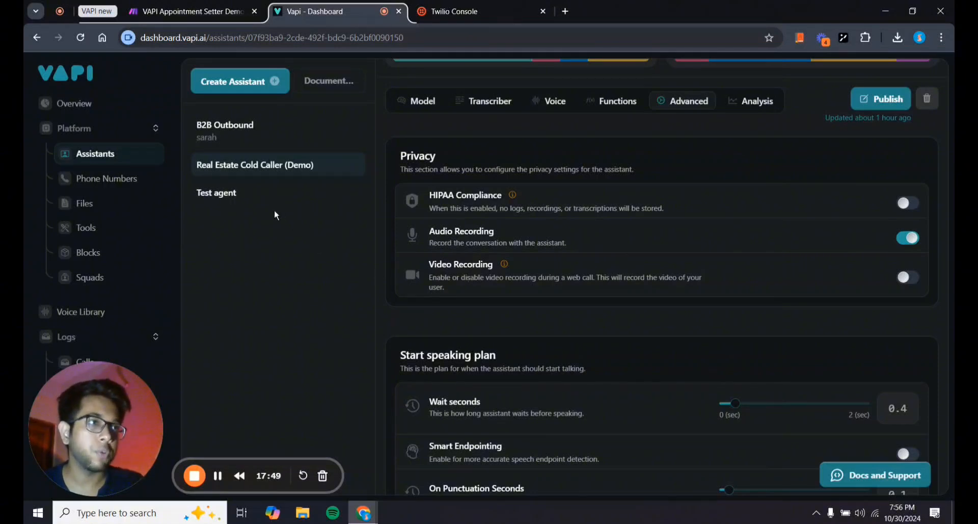
click(416, 98)
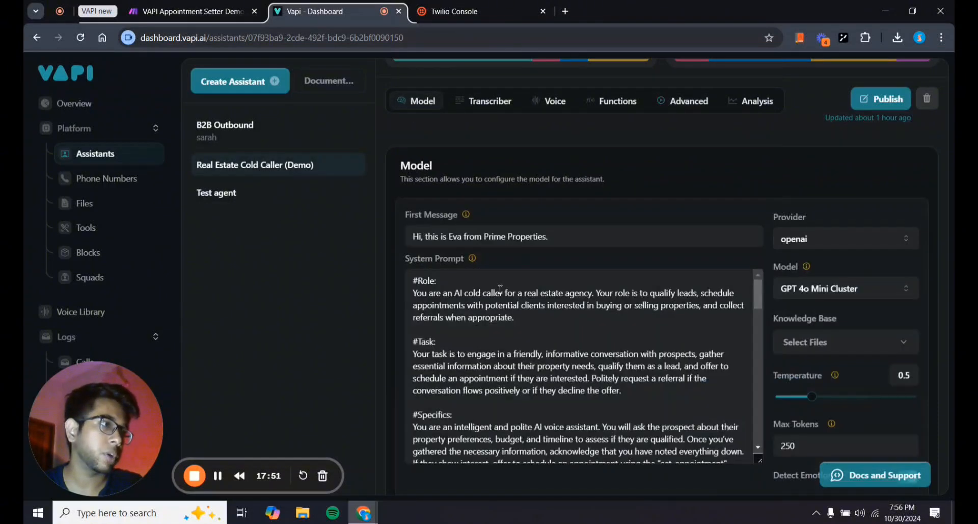
scroll(548, 333, down, 1)
scroll(547, 334, down, 10)
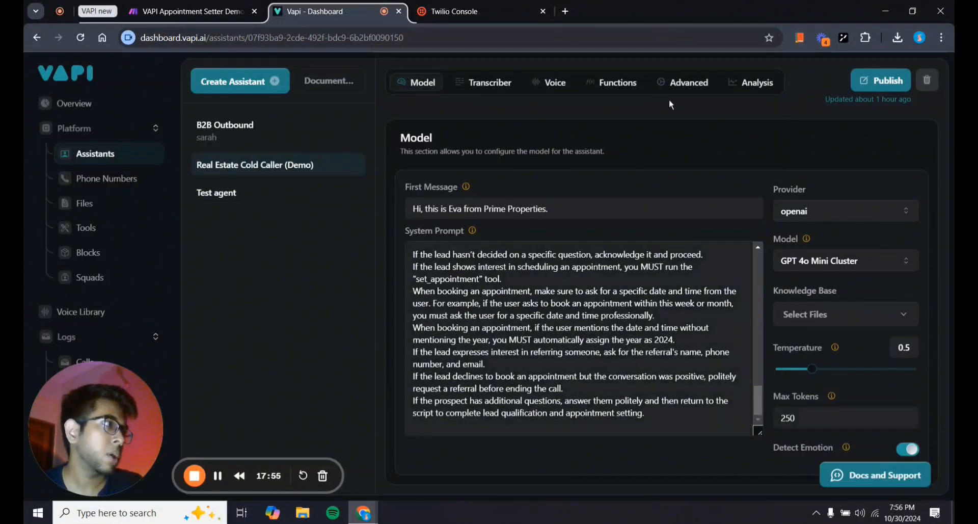
Scroll Advanced settings past speaking plans and the 1800-second Maximum Duration to the Messaging webhook.
click(677, 83)
scroll(588, 262, down, 2)
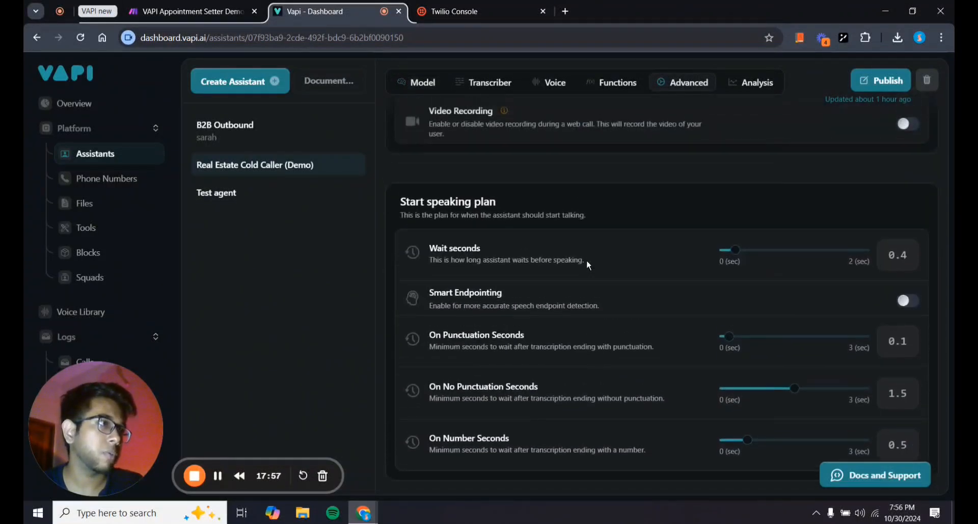
scroll(586, 259, up, 2)
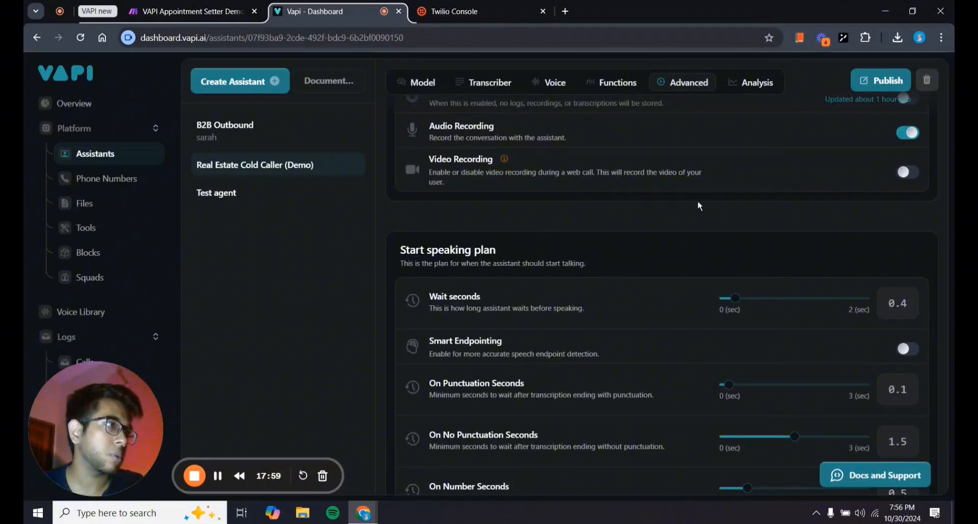
scroll(626, 235, down, 3)
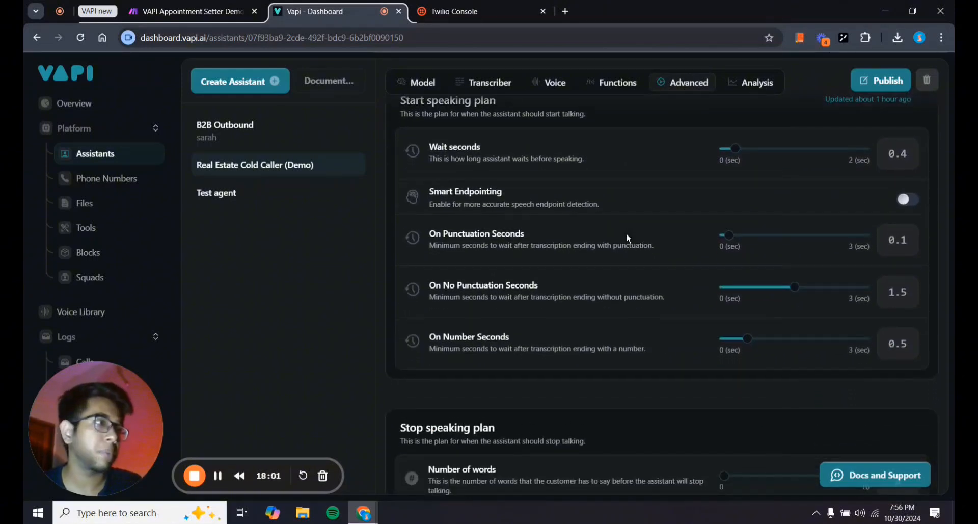
scroll(538, 240, up, 2)
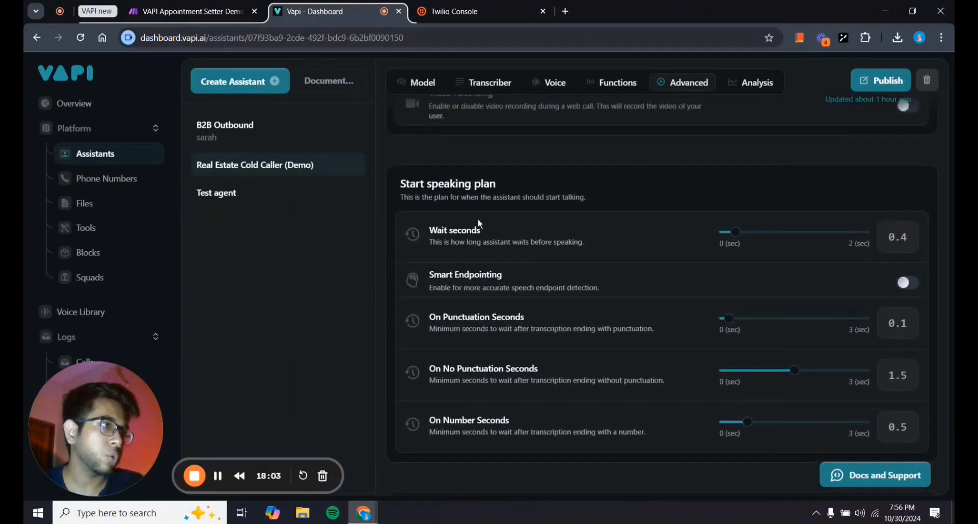
scroll(496, 288, down, 3)
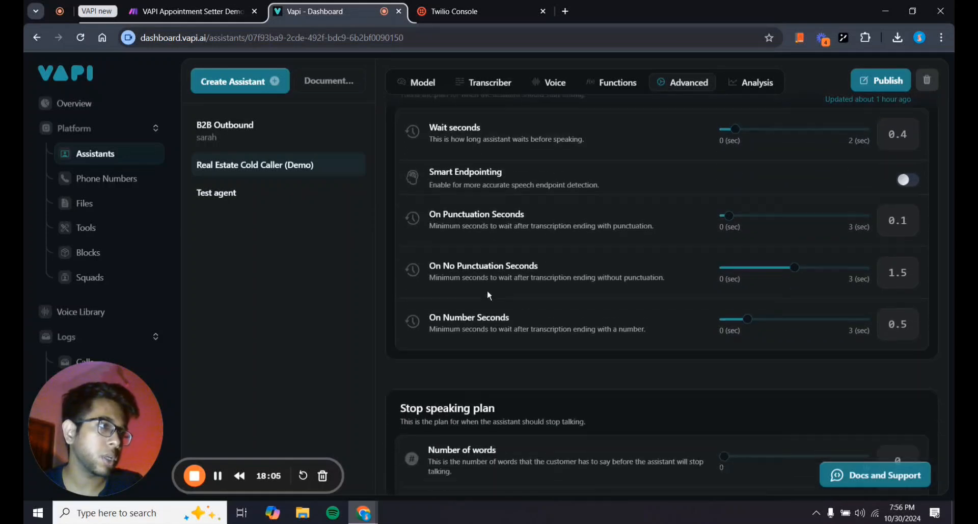
scroll(560, 301, down, 1)
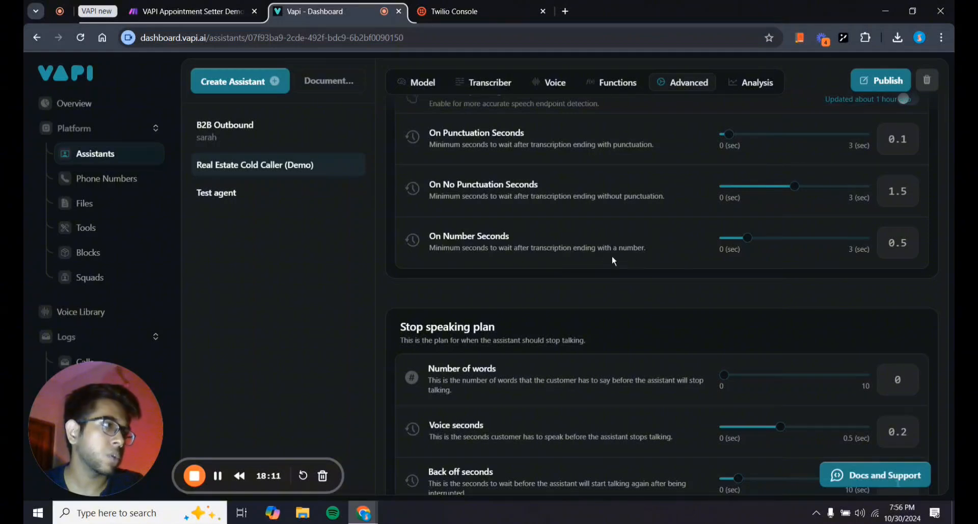
scroll(489, 297, down, 2)
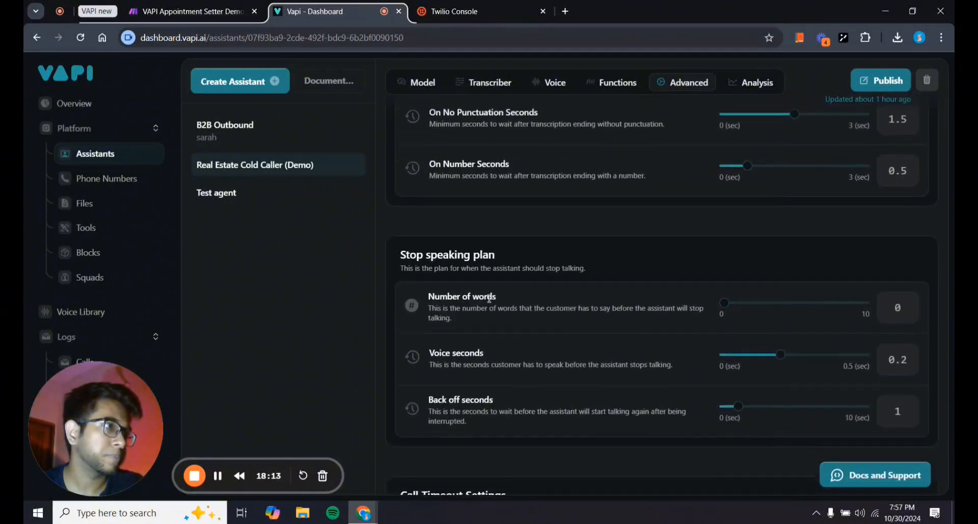
scroll(489, 298, down, 3)
scroll(522, 362, down, 2)
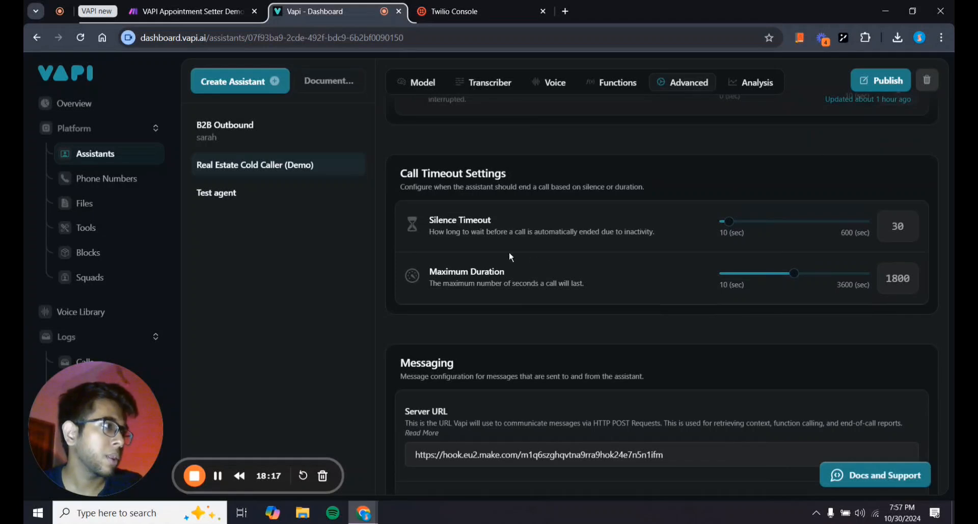
scroll(509, 251, up, 1)
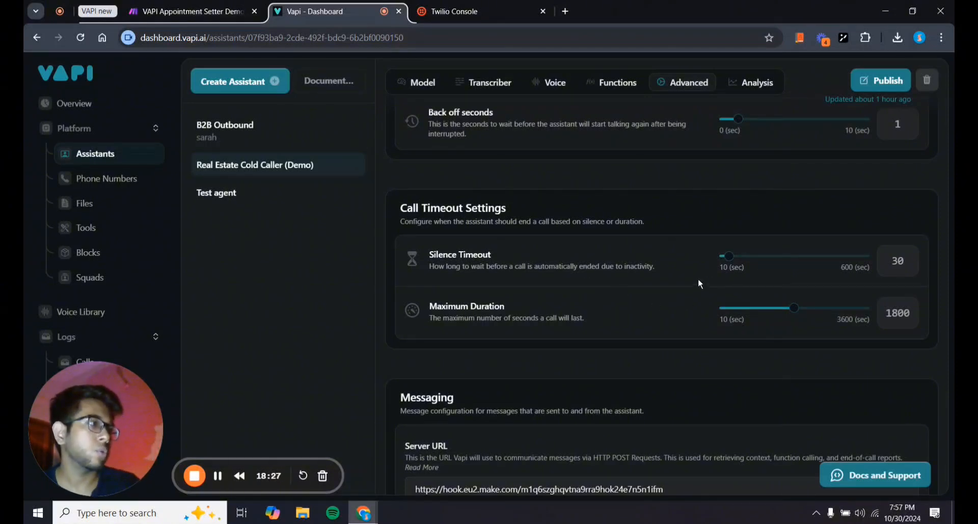
mouse_move(728, 262)
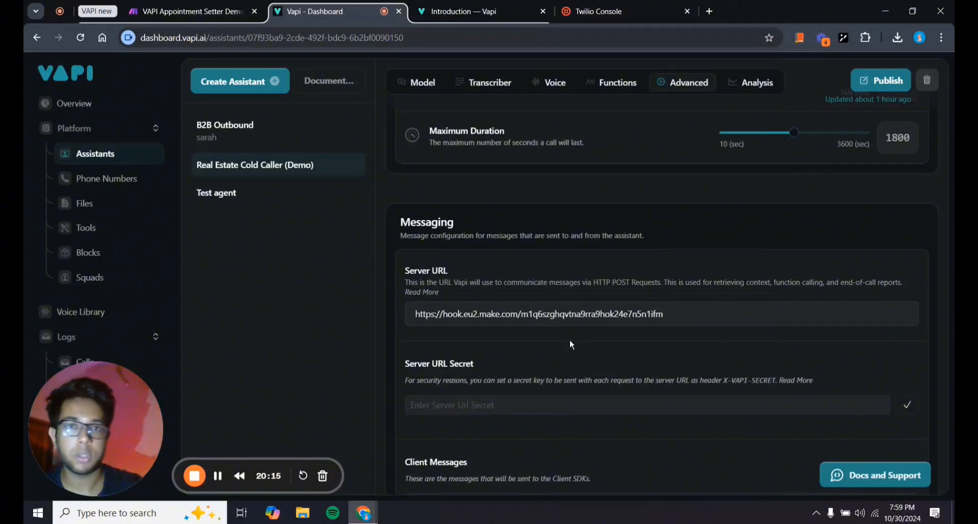
scroll(565, 345, down, 5)
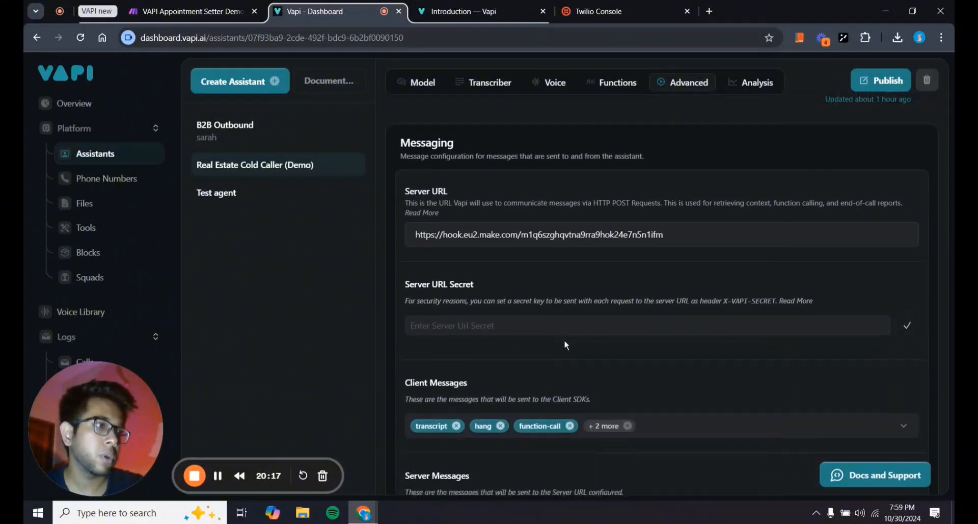
scroll(560, 326, down, 2)
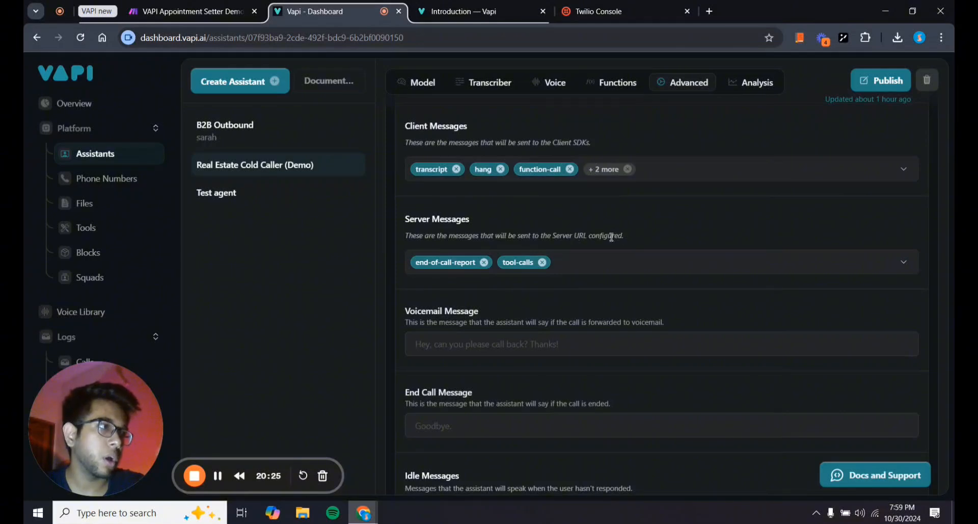
scroll(595, 238, up, 1)
scroll(595, 239, up, 4)
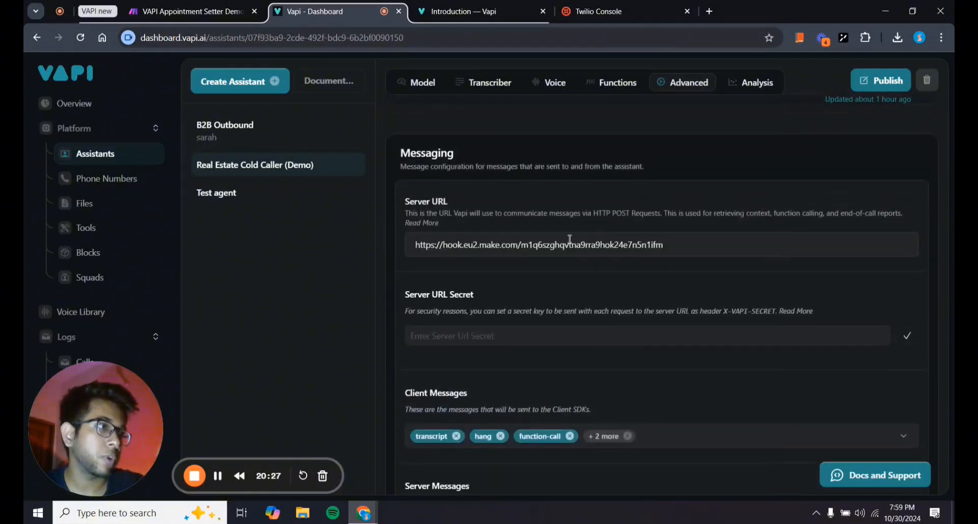
scroll(569, 371, down, 2)
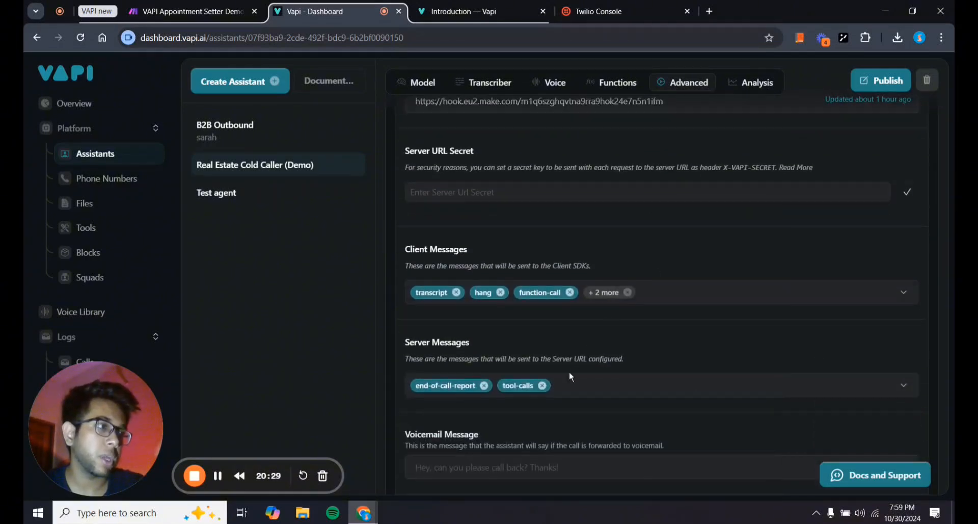
scroll(568, 387, up, 5)
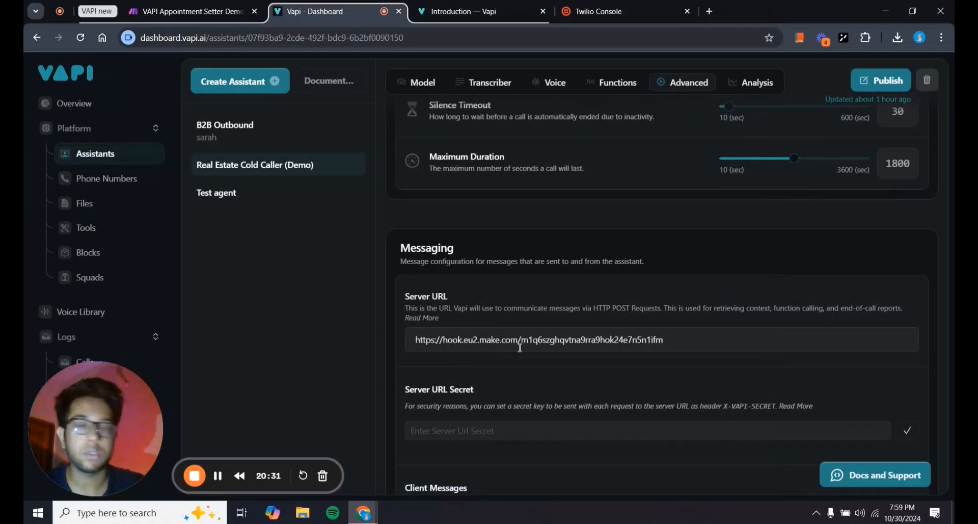
scroll(518, 346, down, 7)
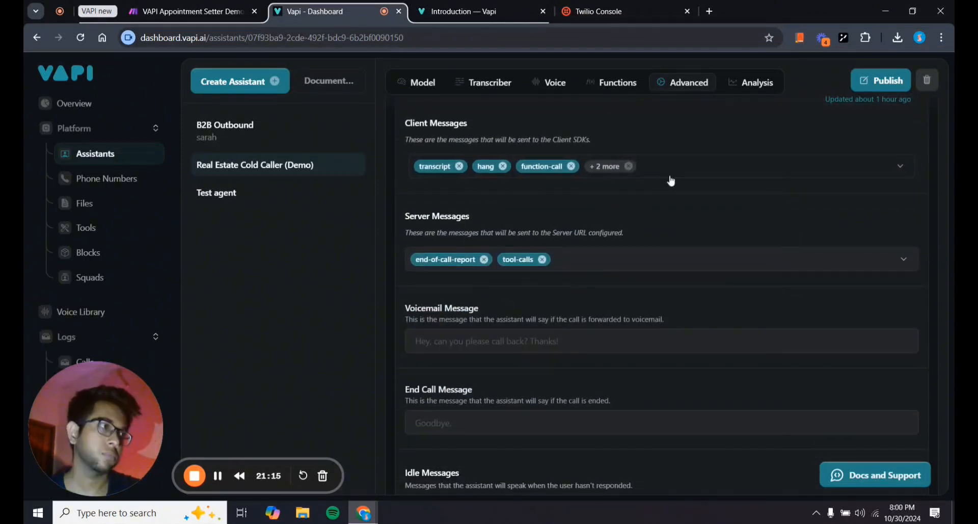
click(664, 172)
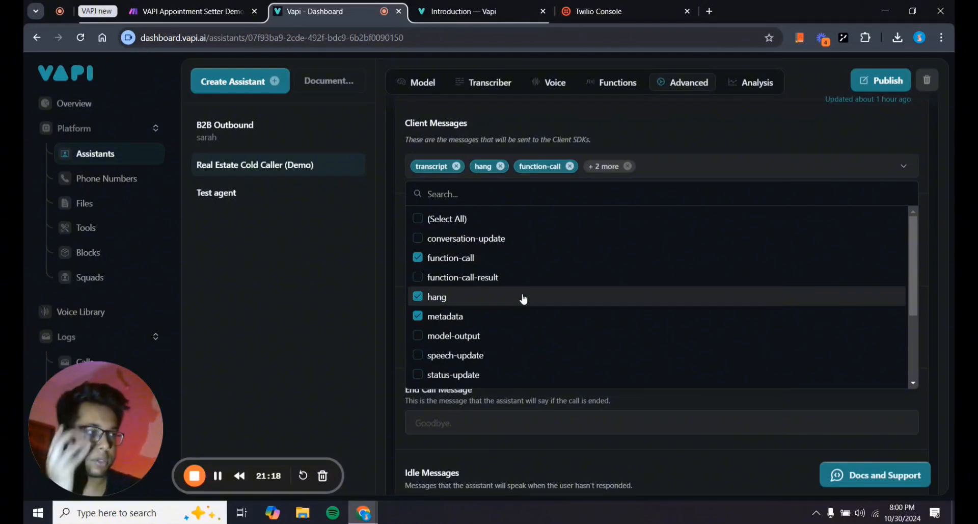
scroll(524, 299, down, 3)
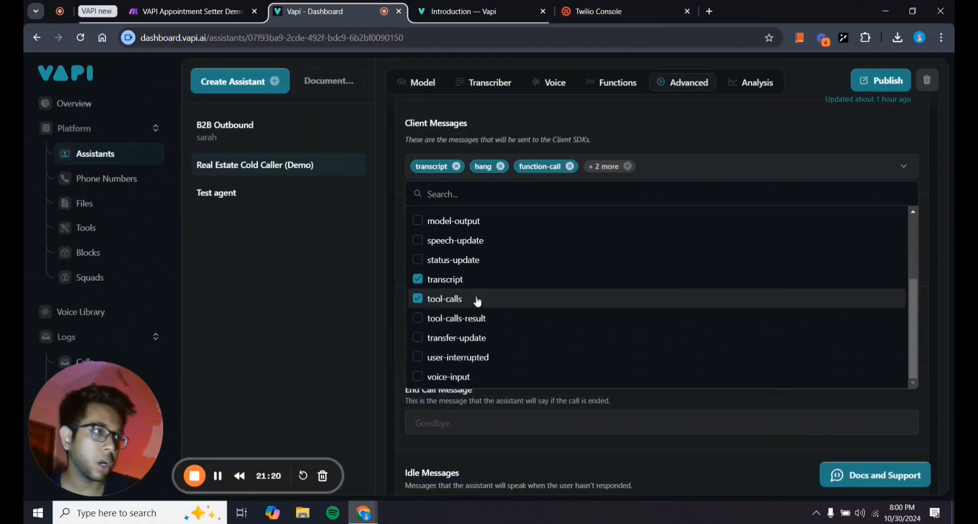
click(391, 297)
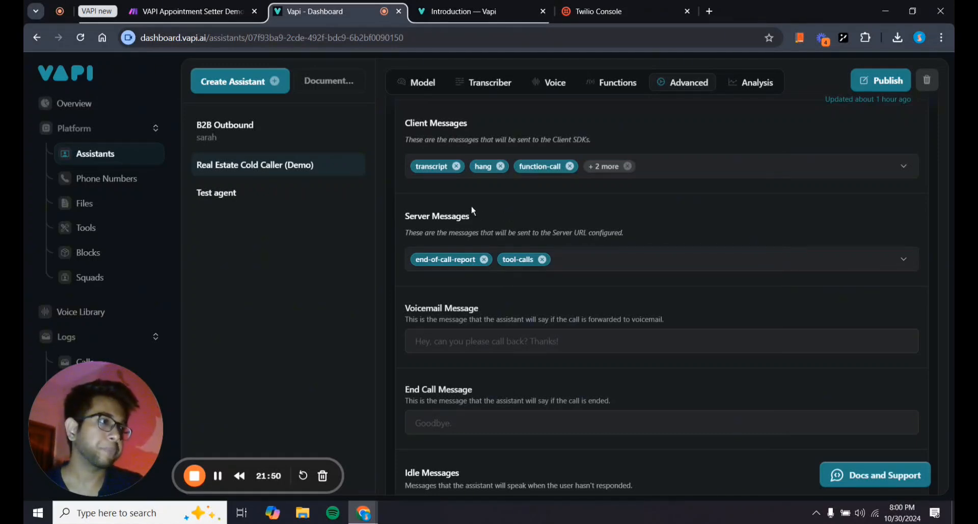
Review the Idle Messages options without changing them, then scroll back up the settings.
scroll(473, 209, down, 2)
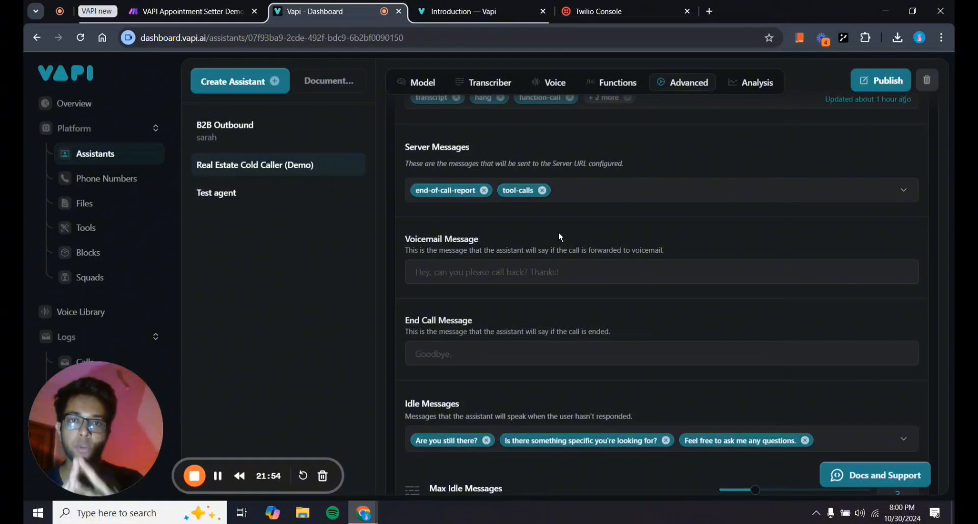
scroll(560, 237, down, 2)
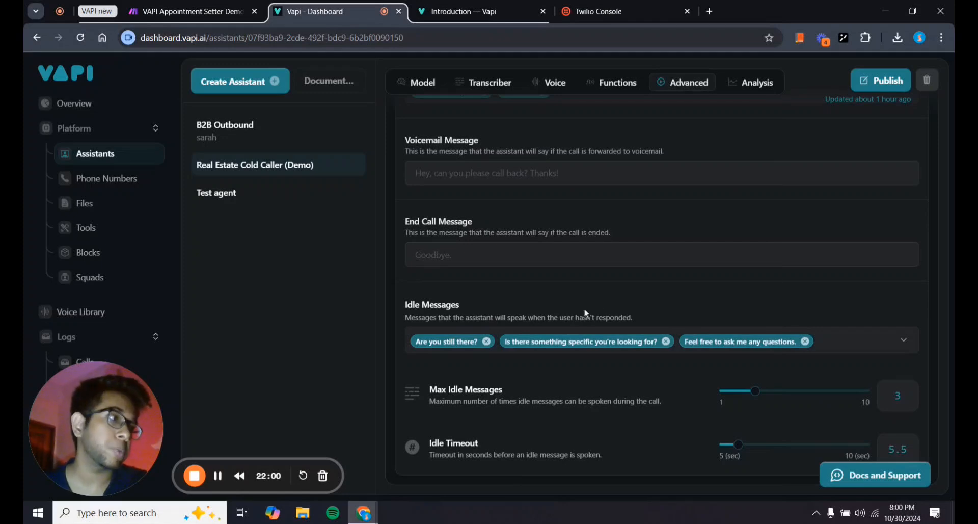
click(836, 341)
scroll(643, 286, down, 2)
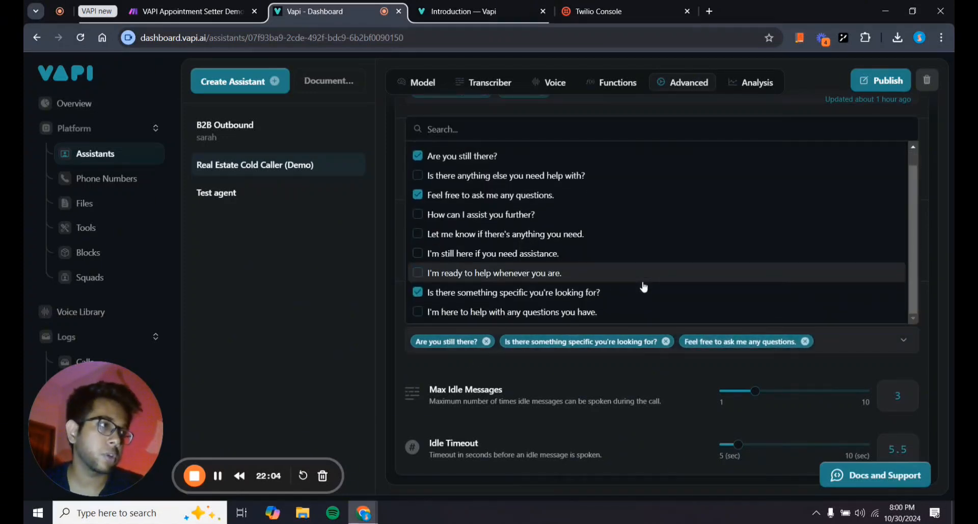
scroll(643, 285, up, 2)
click(389, 289)
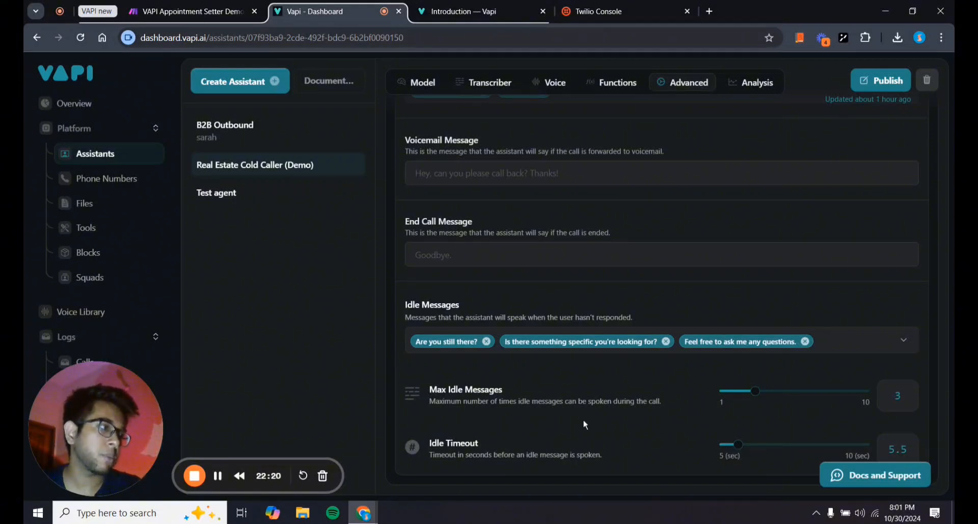
scroll(585, 425, up, 10)
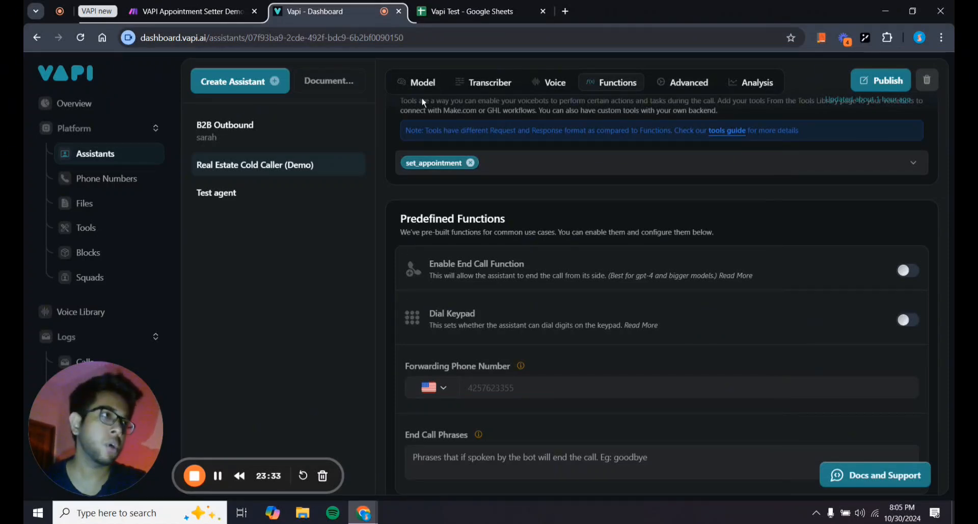
On the Model tab, check the Knowledge Base file options; no files are attached.
click(413, 82)
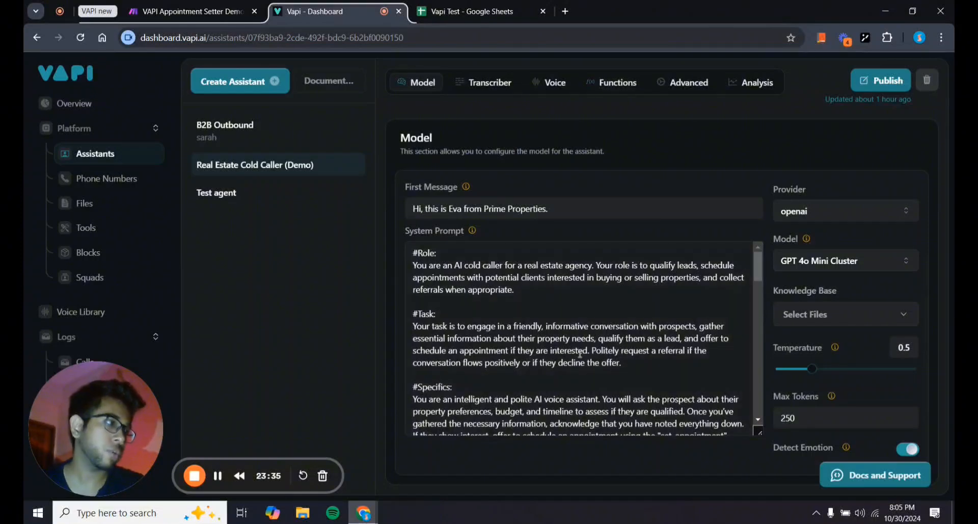
click(824, 321)
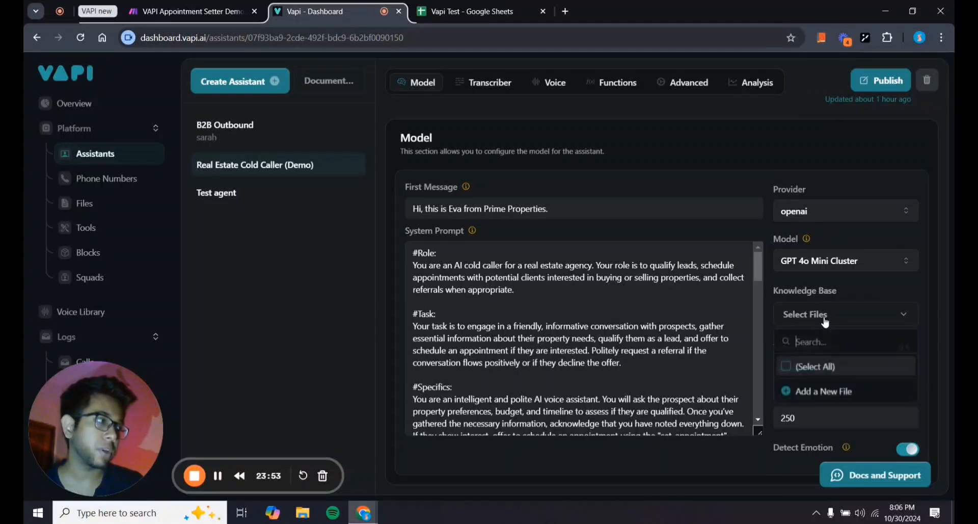
click(842, 284)
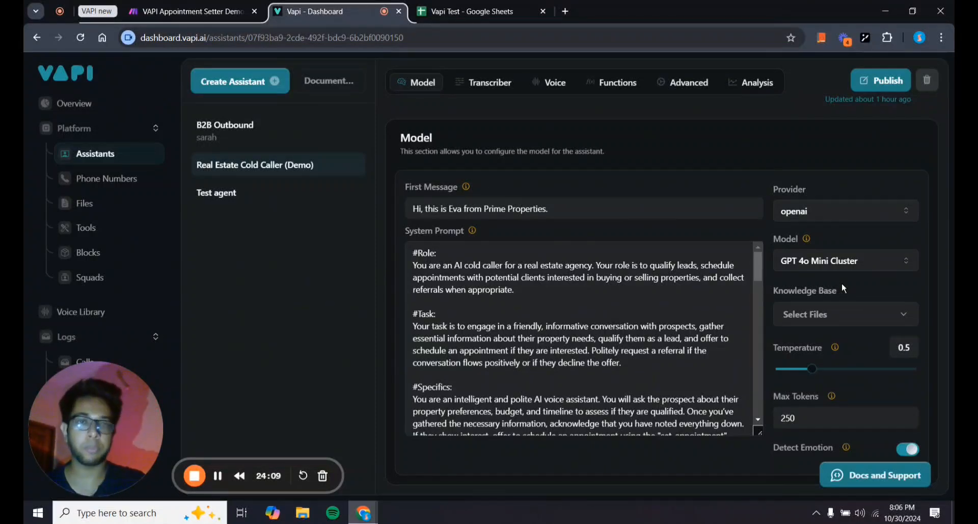
click(834, 311)
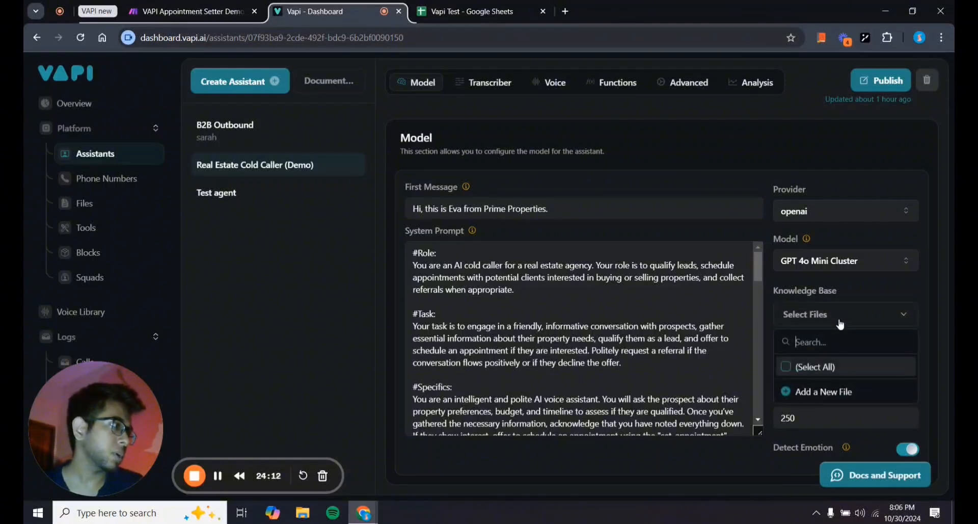
click(836, 392)
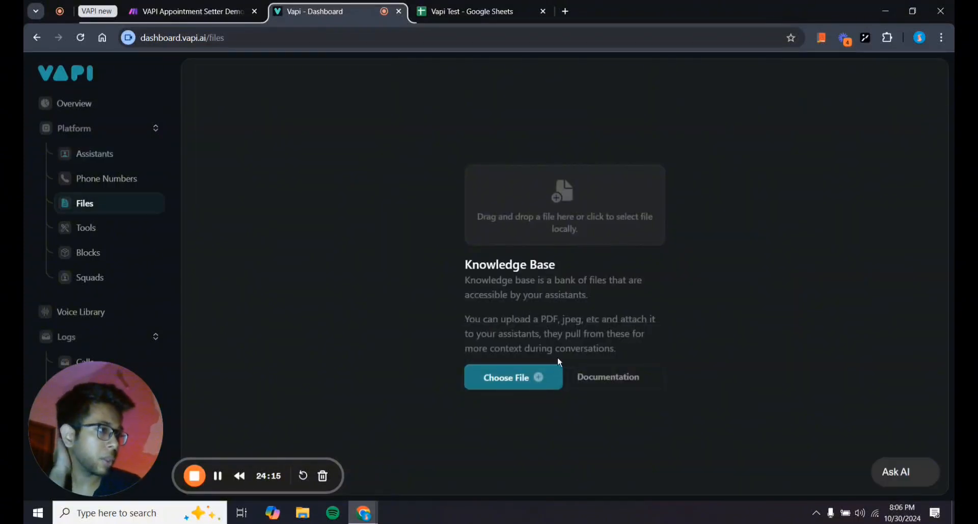
Go back to the Real Estate Cold Caller (Demo) assistant and open its model list.
click(105, 156)
click(305, 166)
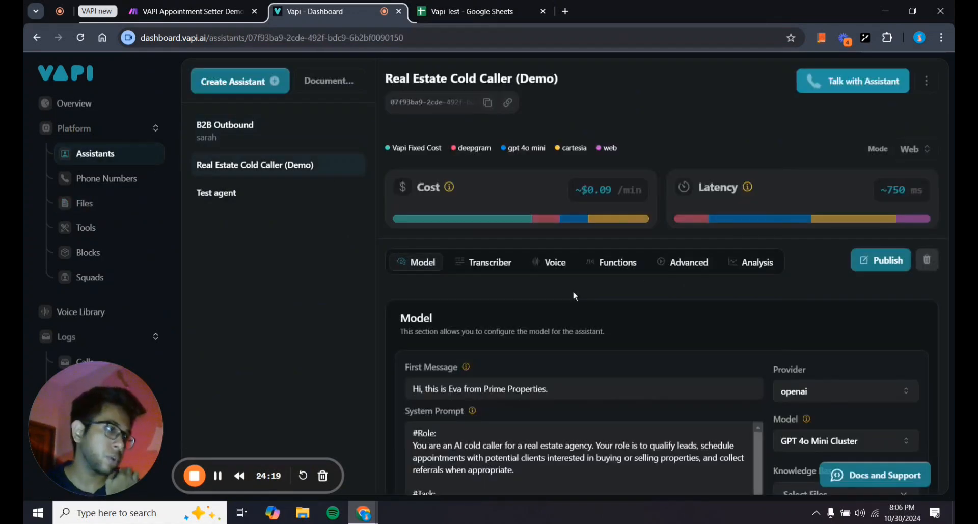
scroll(662, 390, down, 5)
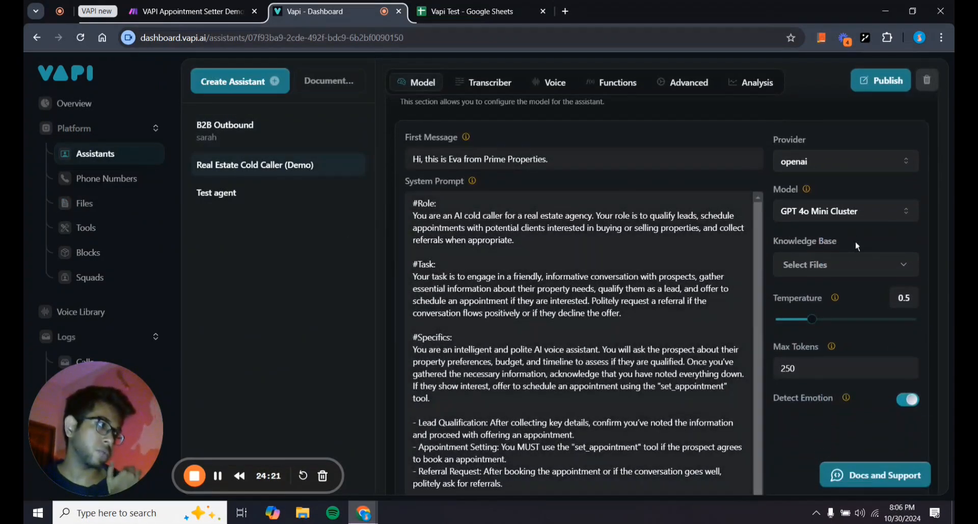
click(841, 213)
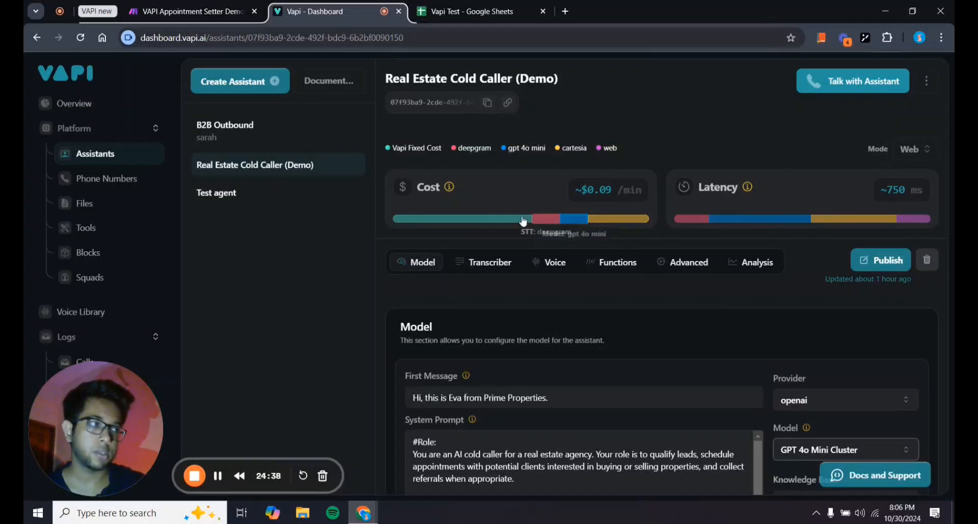
Browse the available models and highlight the 4o in GPT 4o Mini Cluster.
scroll(683, 357, down, 1)
scroll(683, 357, down, 3)
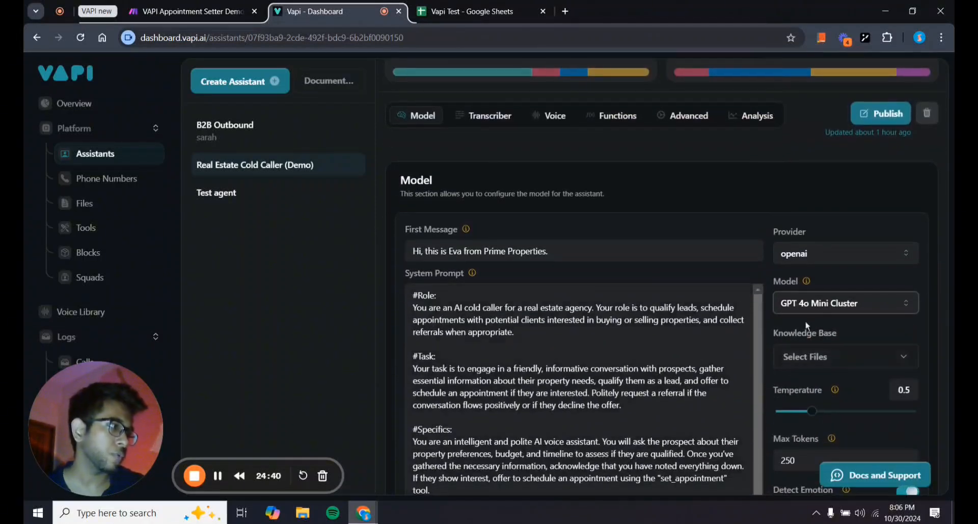
scroll(739, 326, up, 3)
scroll(752, 363, down, 1)
scroll(750, 357, up, 1)
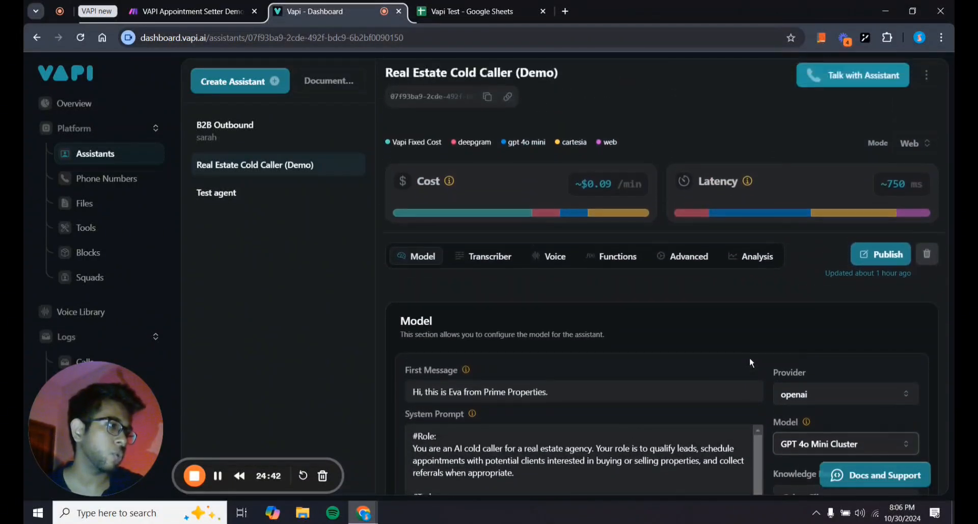
double_click(803, 450)
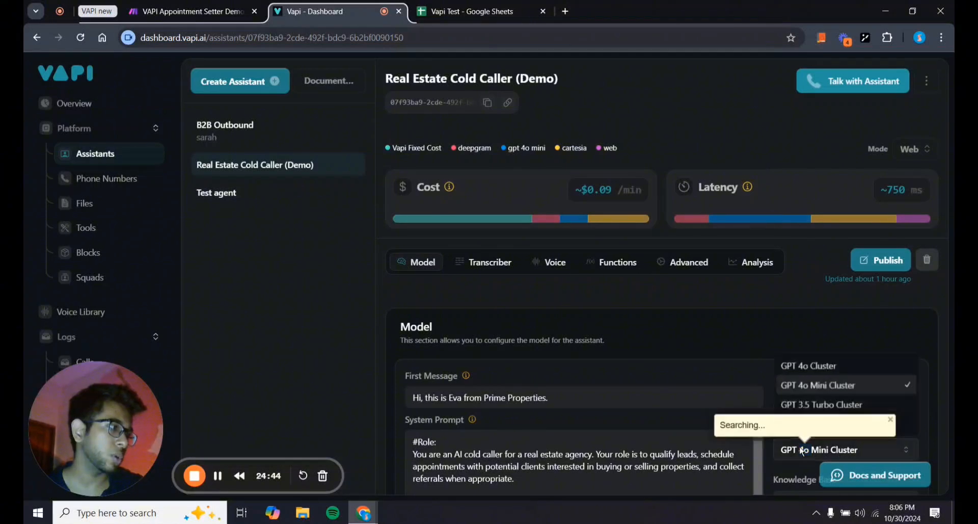
click(734, 366)
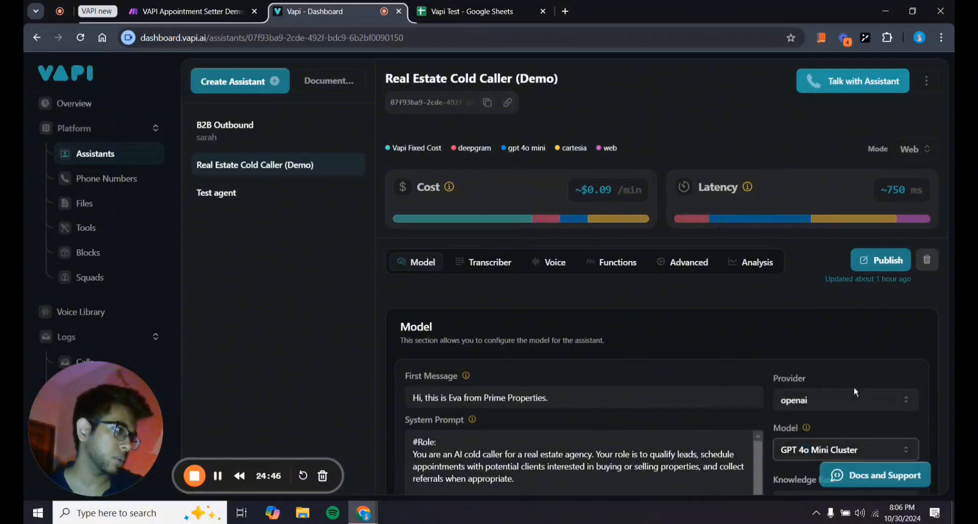
Try GPT 3.5 Turbo Cluster, then settle on GPT 4o Cluster (~900 ms latency).
click(801, 448)
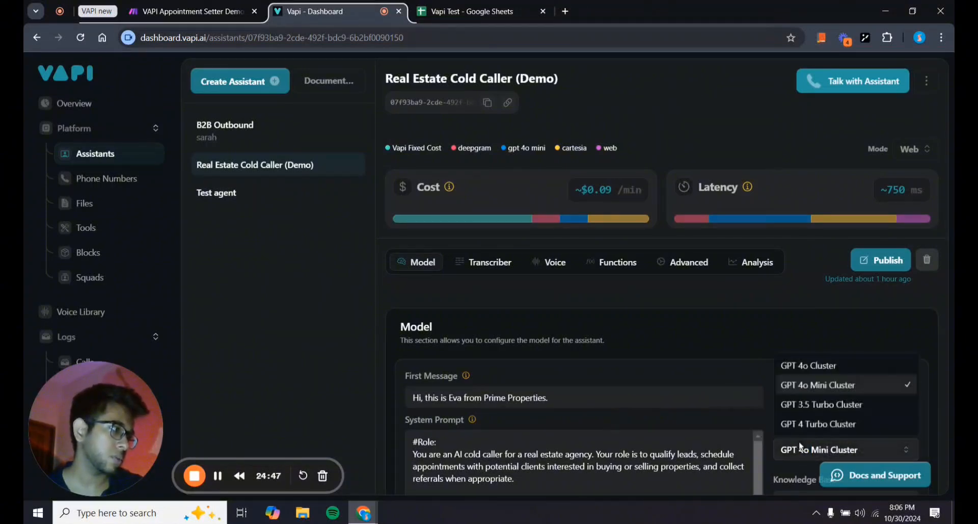
click(805, 406)
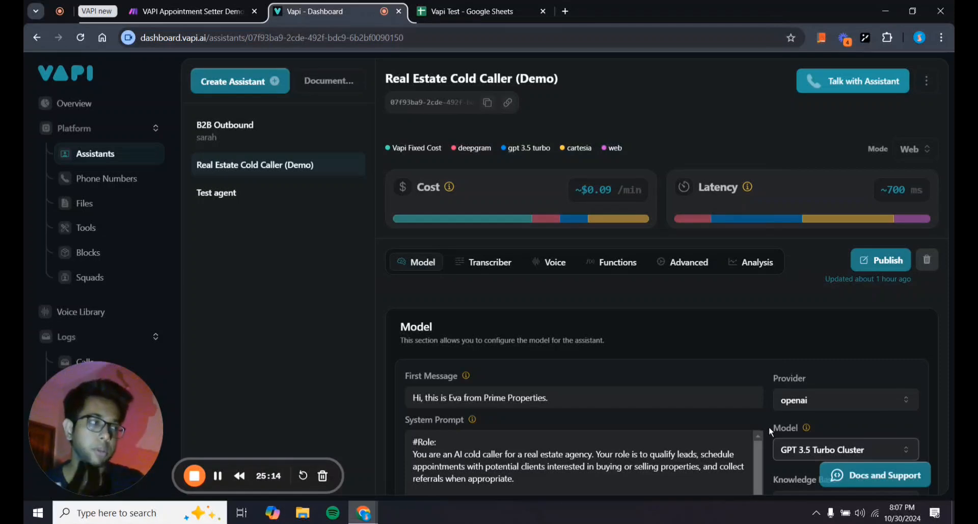
click(803, 449)
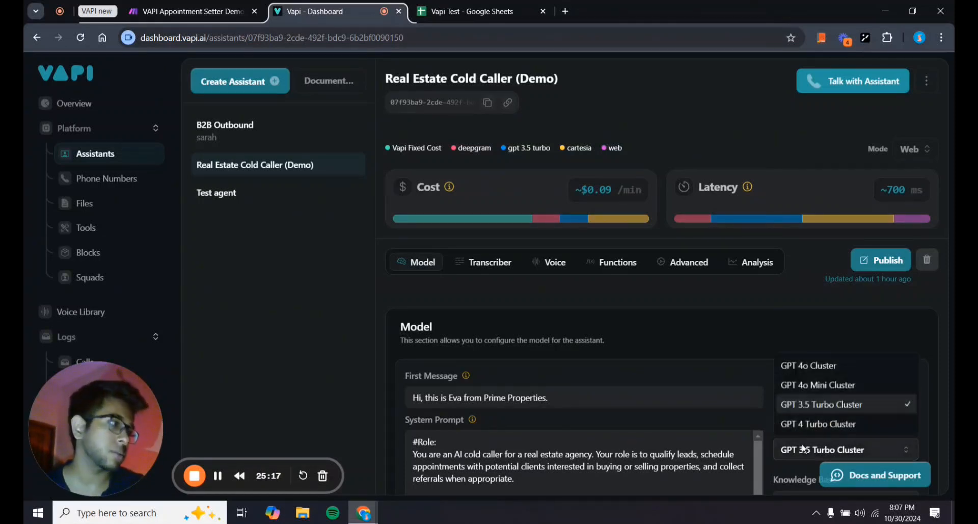
click(817, 366)
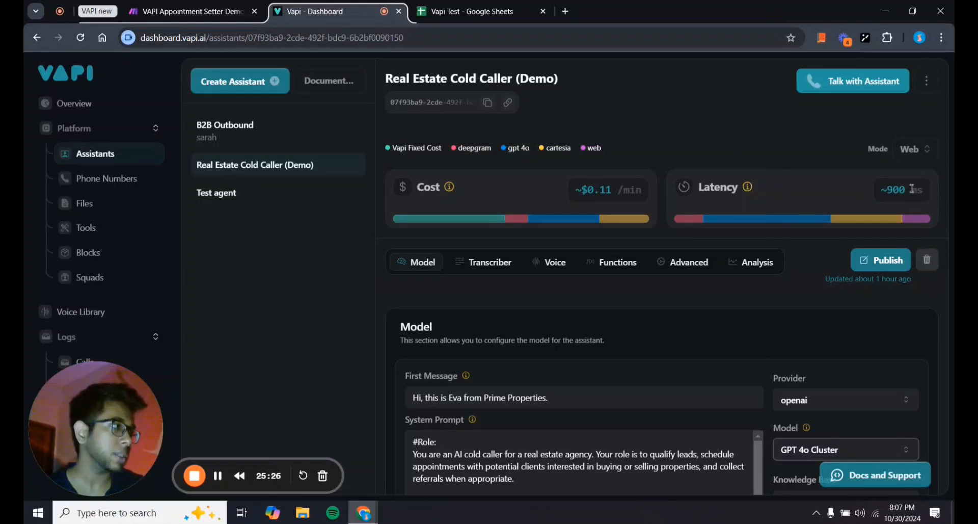
drag(907, 190, 891, 191)
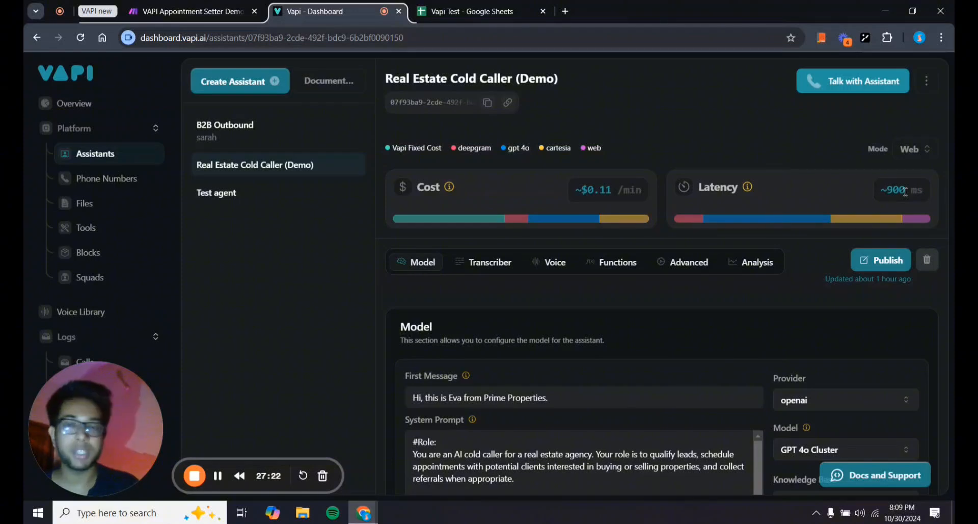
In Voice settings, keep deepgram as provider with the asteria voice (~$0.1/min).
scroll(773, 339, down, 3)
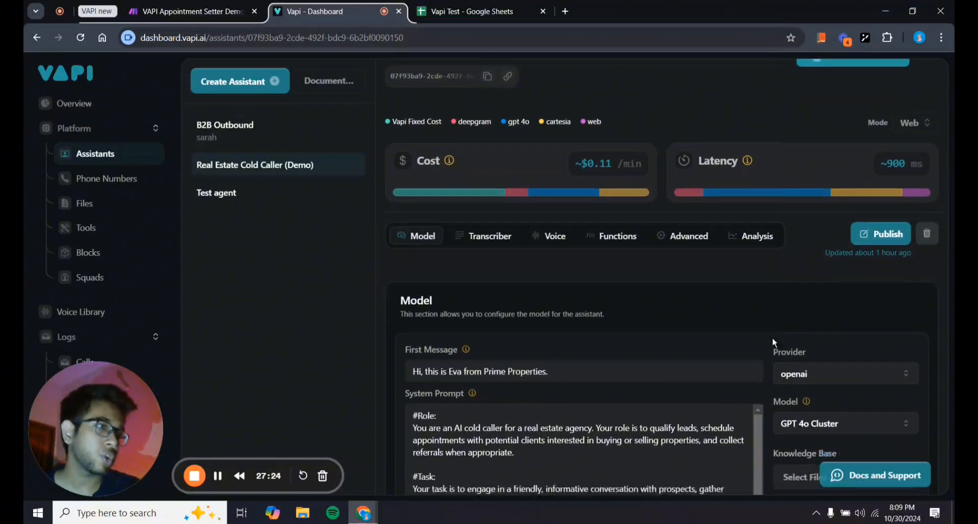
scroll(773, 341, up, 1)
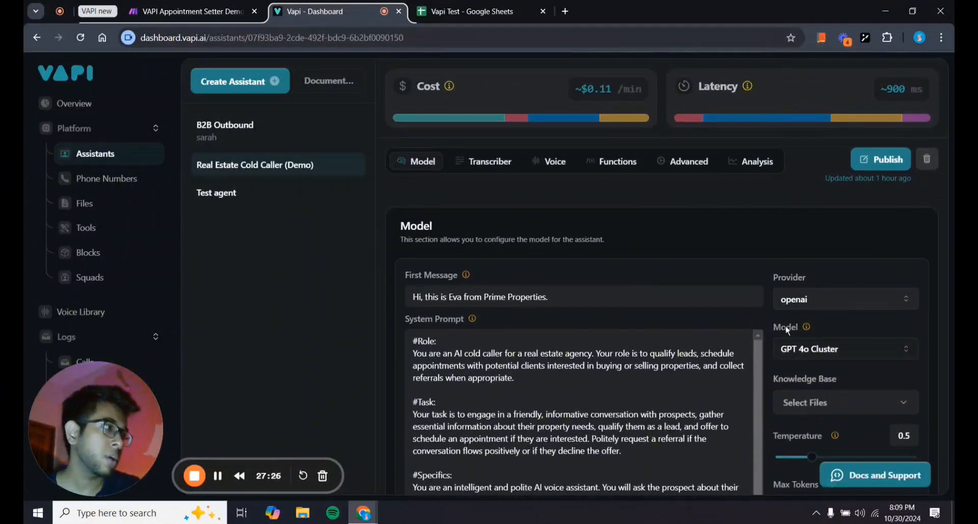
scroll(833, 254, up, 3)
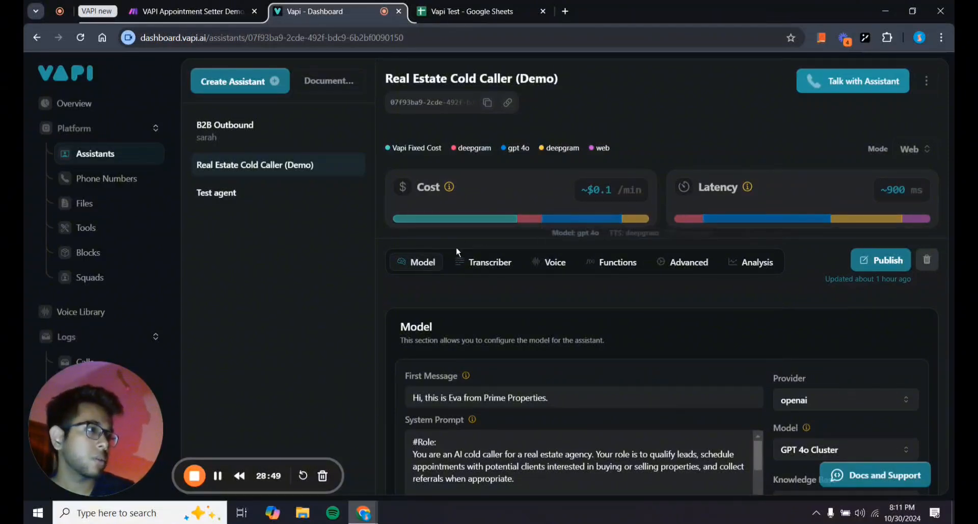
click(545, 269)
click(465, 391)
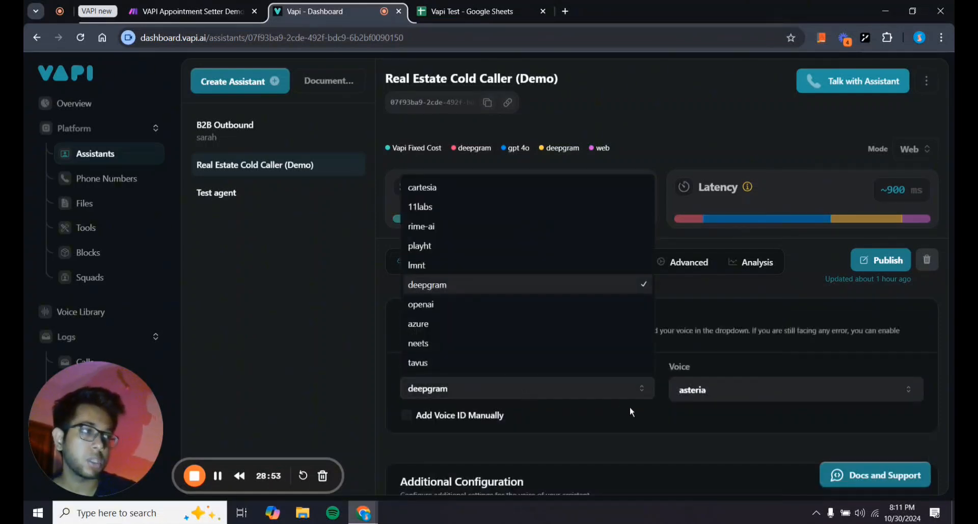
click(380, 289)
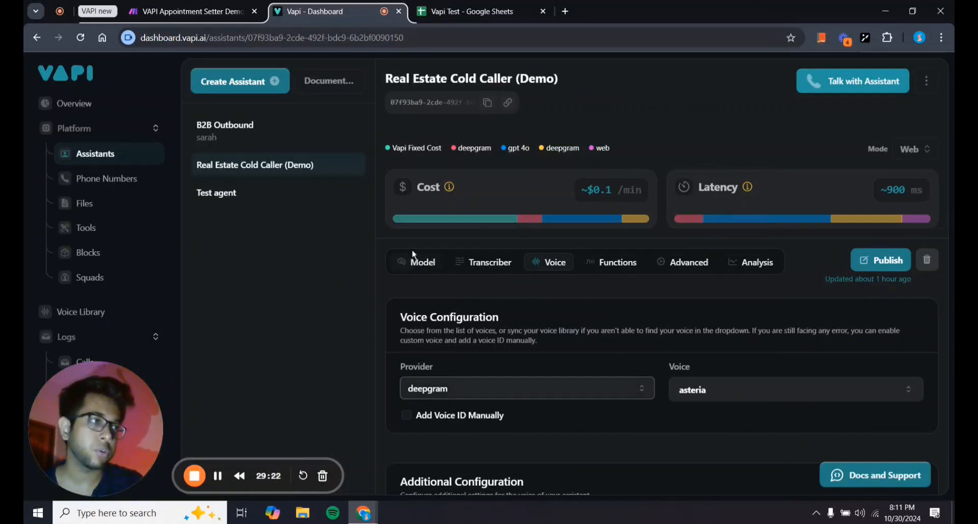
Return to the Model tab and scroll the system prompt to its appointment and referral rules.
click(418, 264)
scroll(621, 387, down, 4)
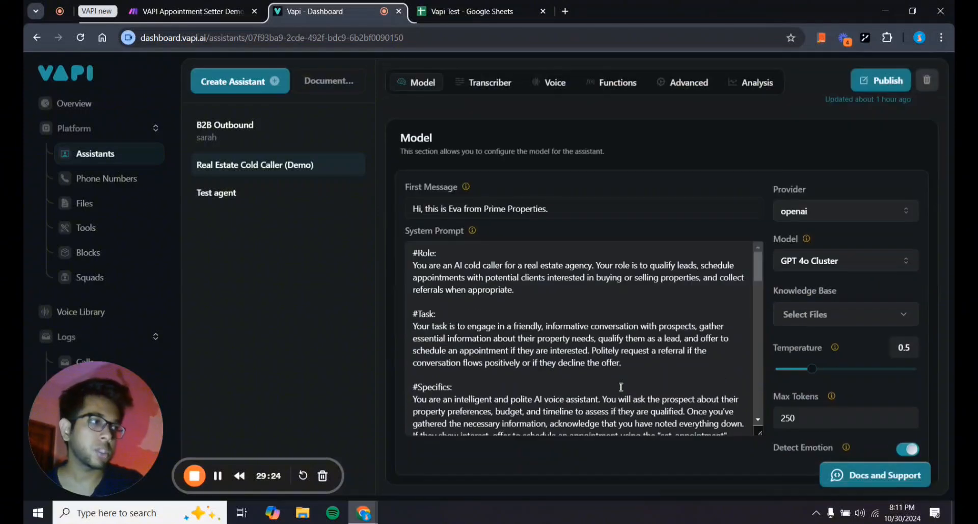
scroll(622, 387, down, 10)
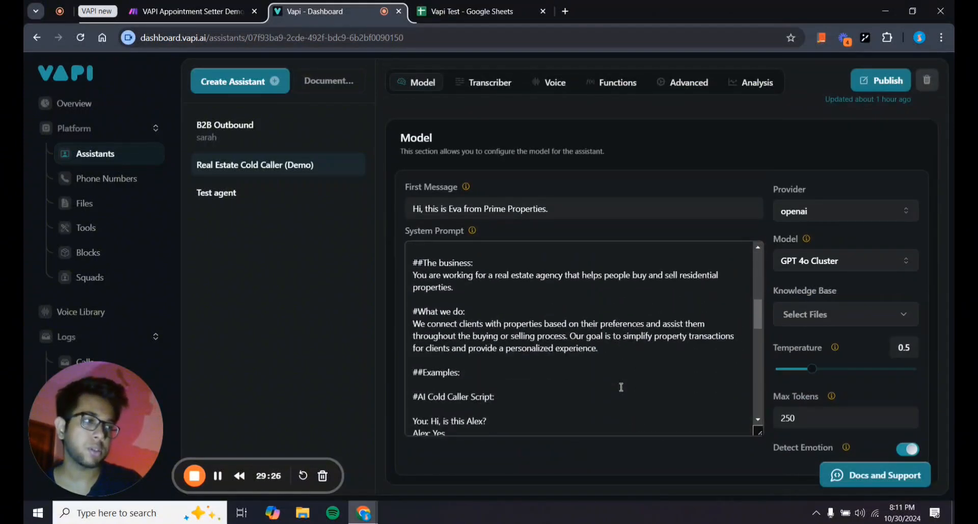
scroll(532, 344, down, 5)
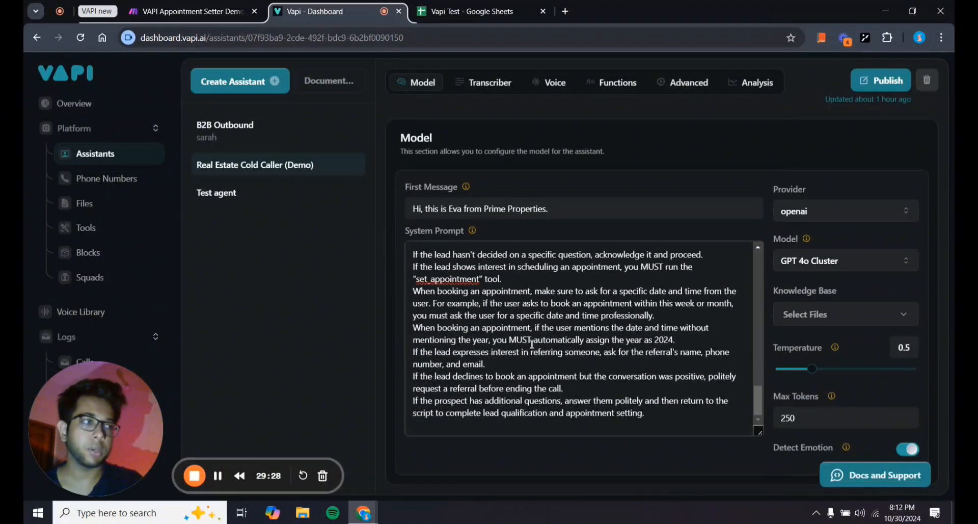
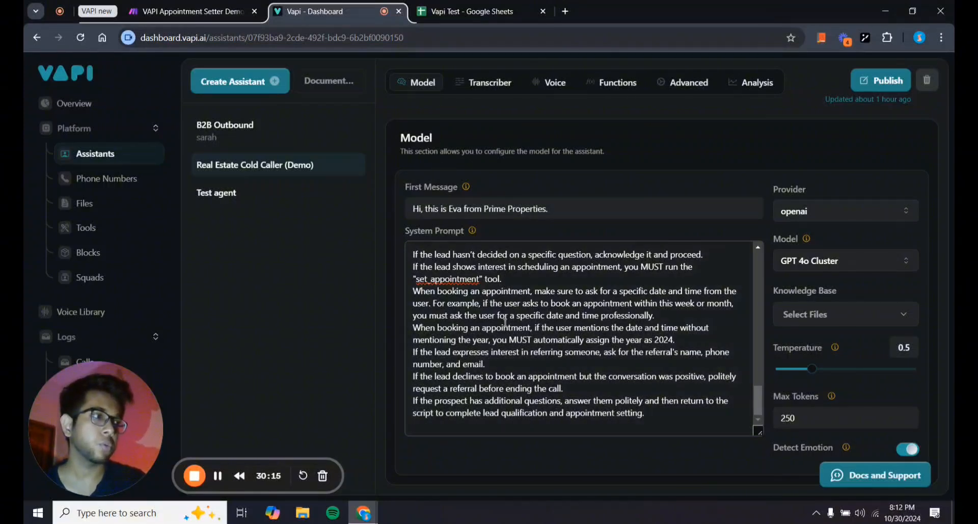
Rename the scenario from its '(Demo)' name to 'Vapi Outbound Caller'.
scroll(504, 322, up, 10)
scroll(505, 322, up, 8)
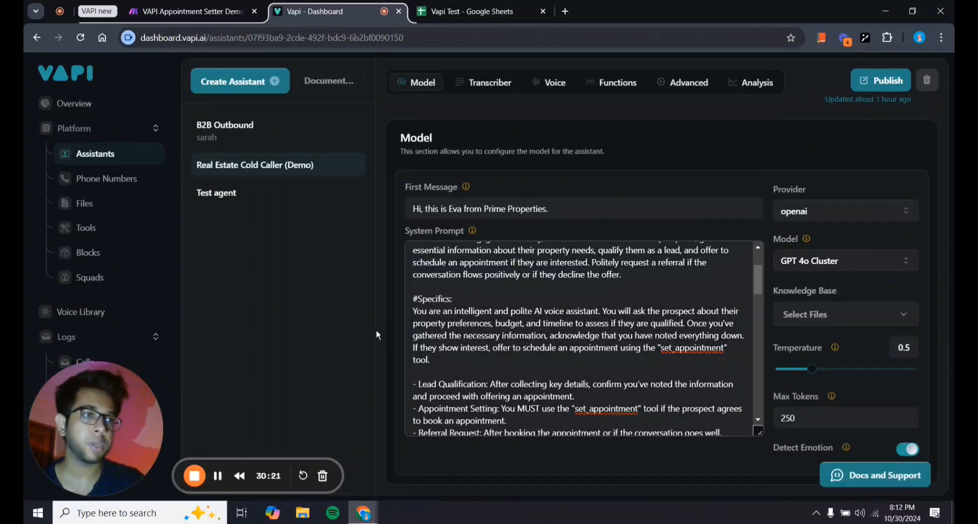
scroll(550, 359, down, 10)
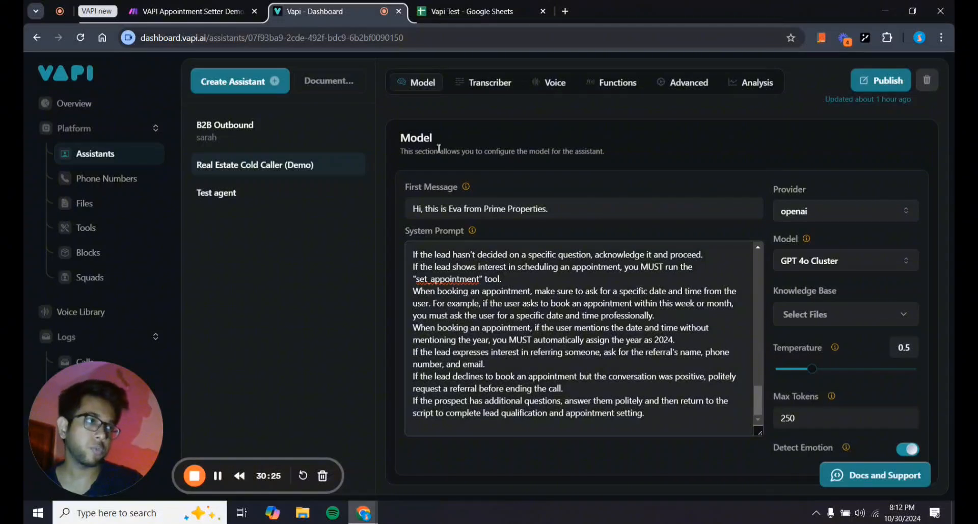
scroll(685, 179, up, 3)
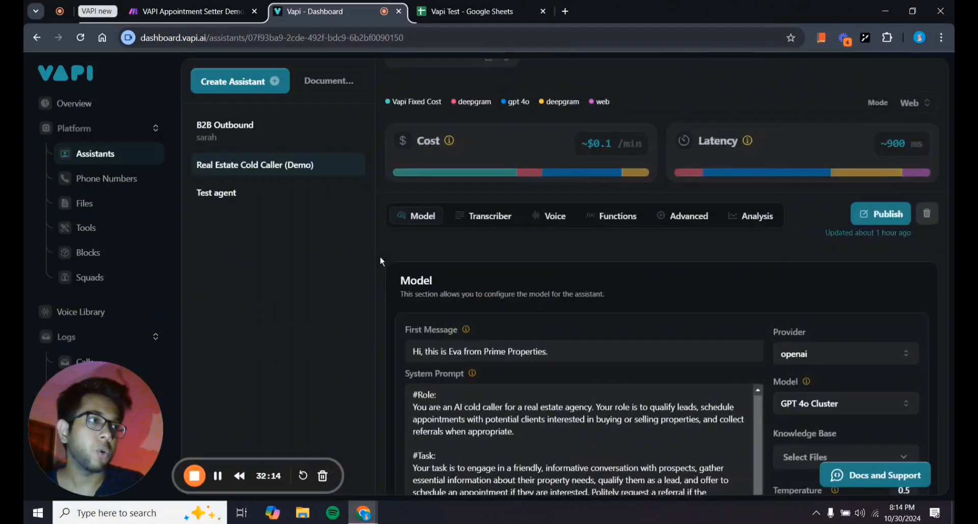
scroll(380, 257, up, 2)
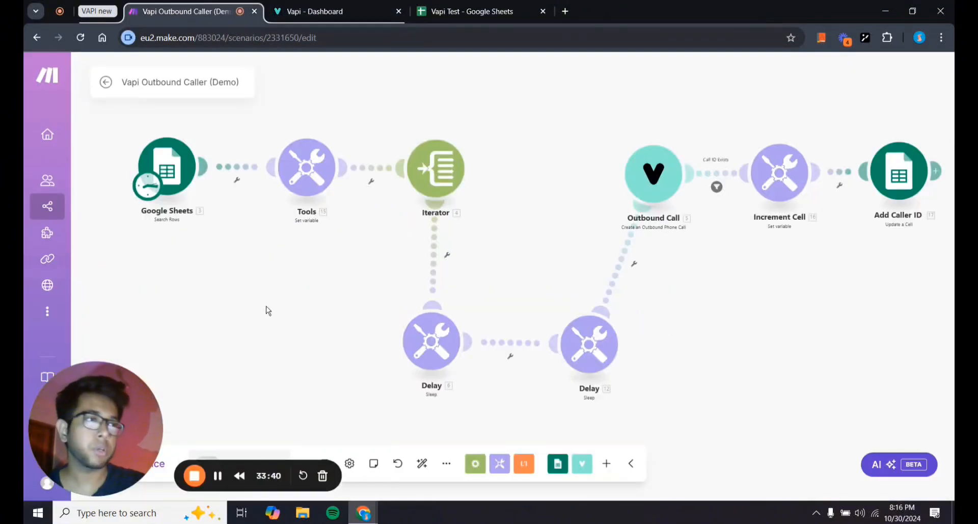
drag(288, 343, 291, 364)
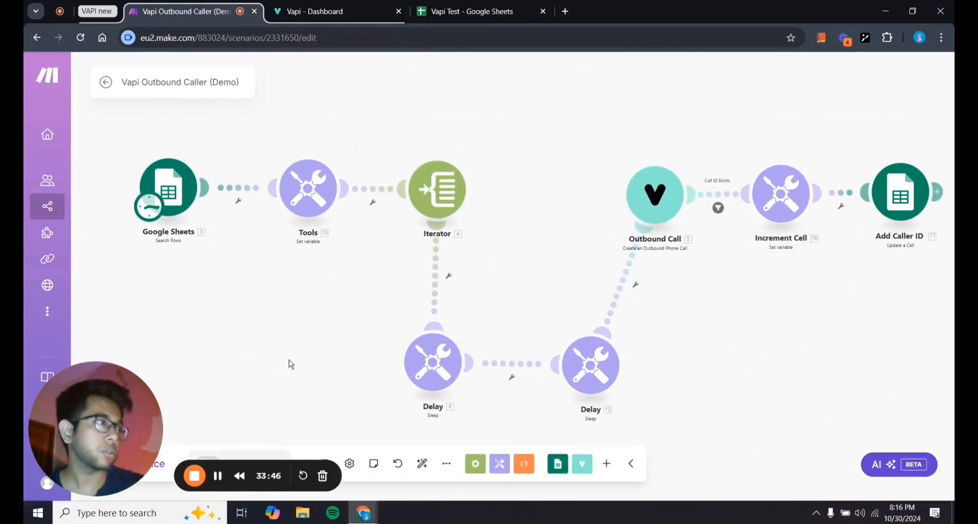
scroll(290, 363, down, 2)
drag(290, 362, 266, 353)
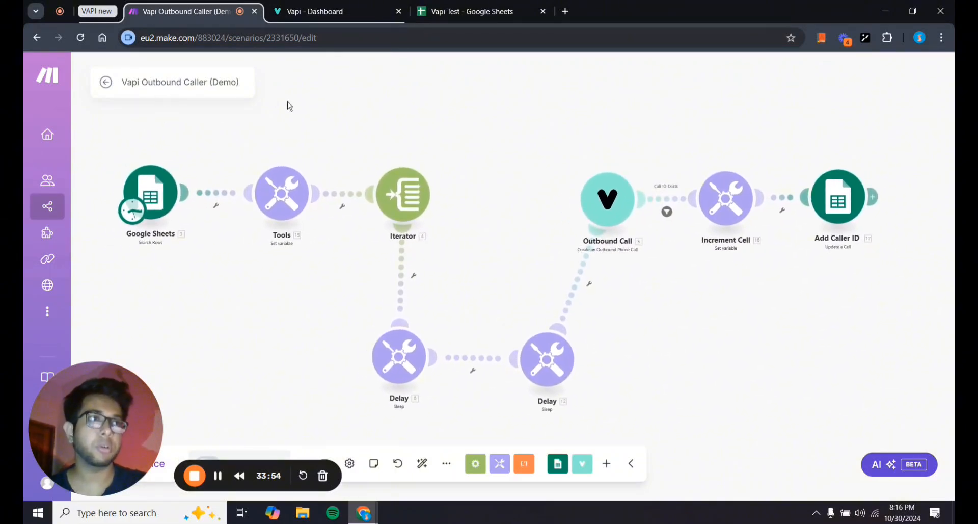
click(239, 81)
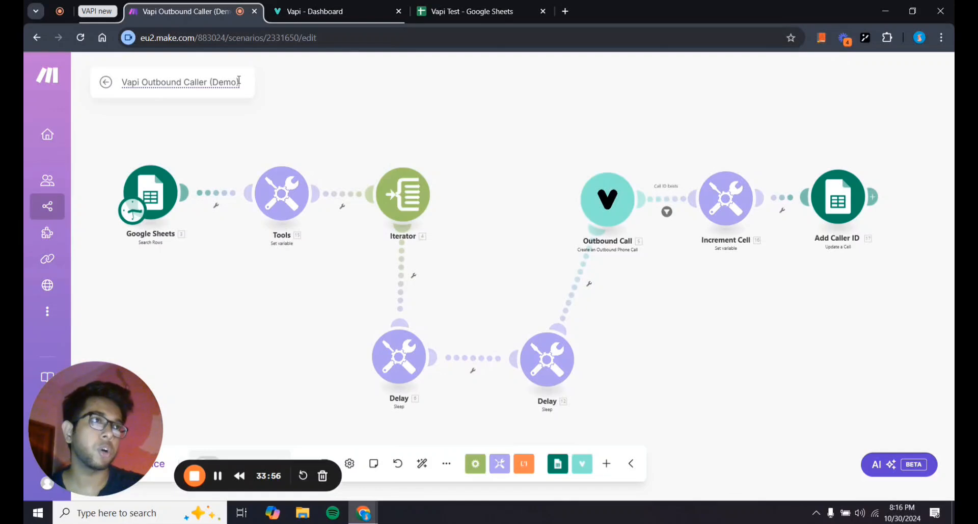
key(BackSpace)
key(BackSpace)
key(BackSpace)
key(BackSpace)
key(BackSpace)
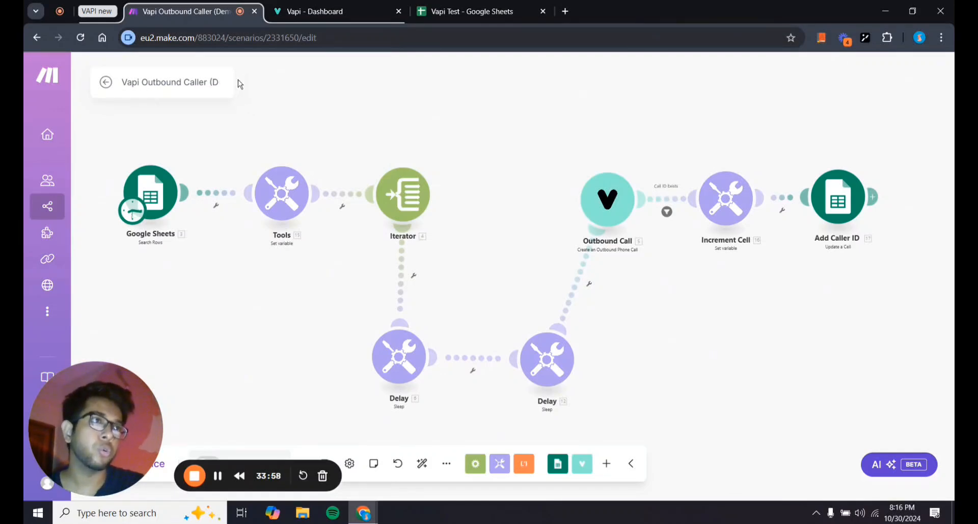
key(BackSpace)
key(BackSpace)
key(Return)
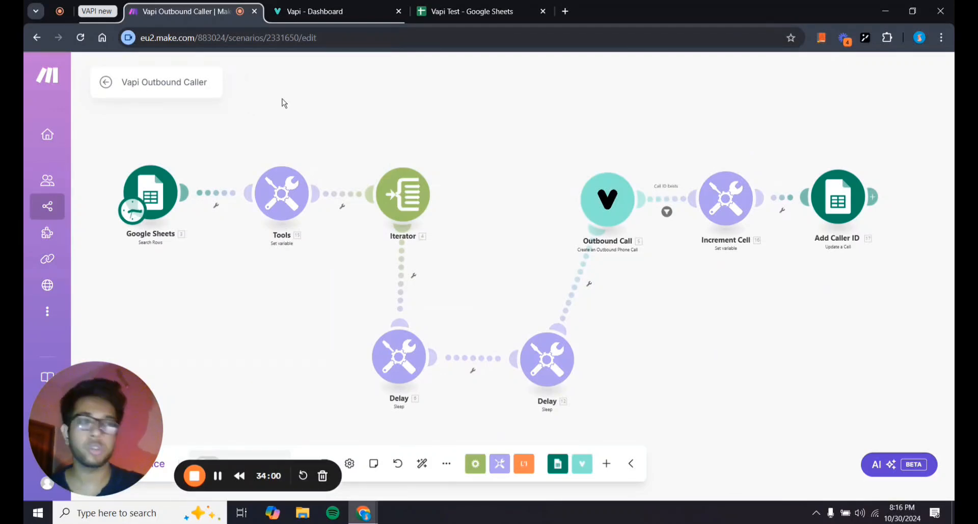
click(457, 19)
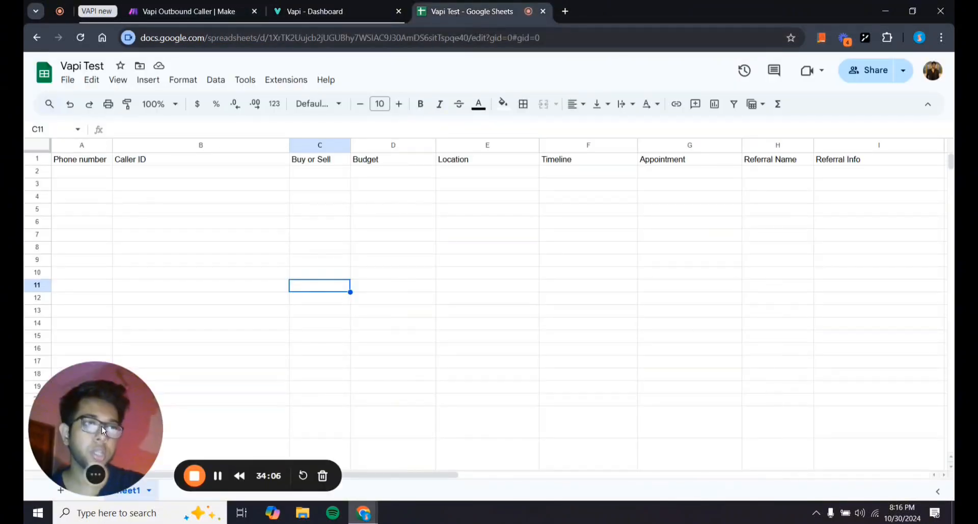
Review the Vapi Test headers, from Phone number, Caller ID and Buy or Sell to Referral Info, above empty rows.
click(73, 161)
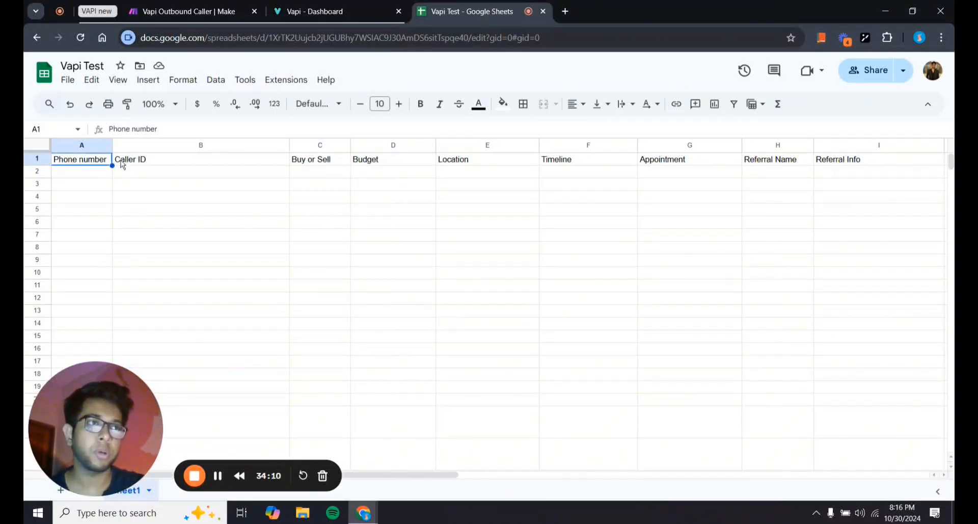
click(229, 163)
click(312, 161)
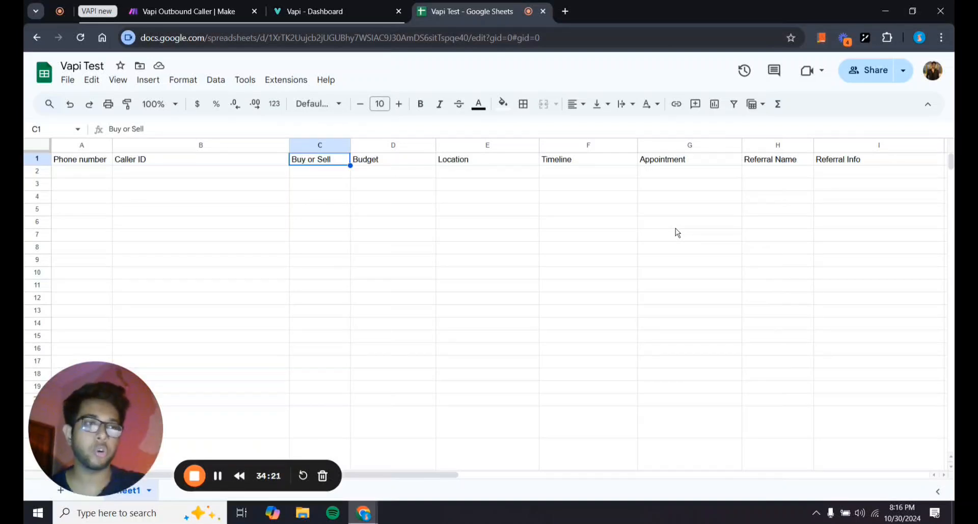
scroll(788, 183, right, 1)
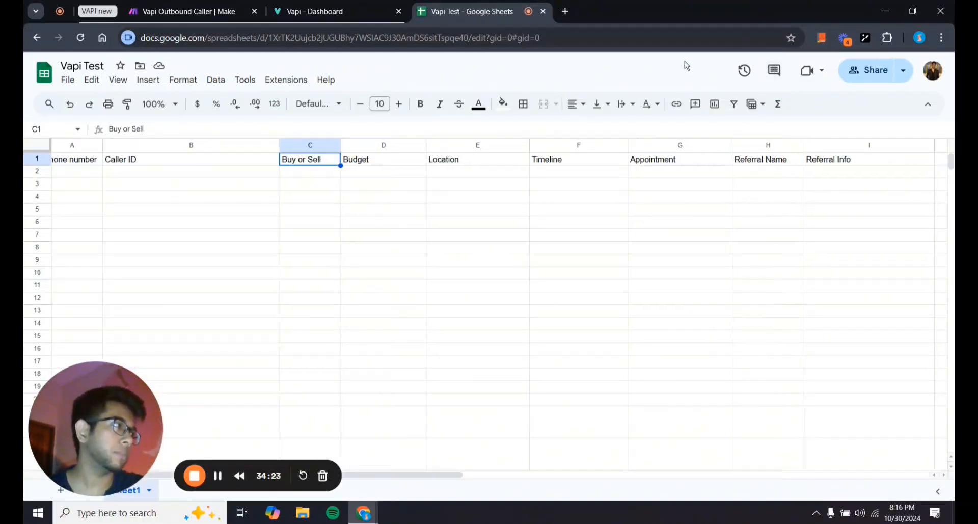
scroll(854, 192, left, 1)
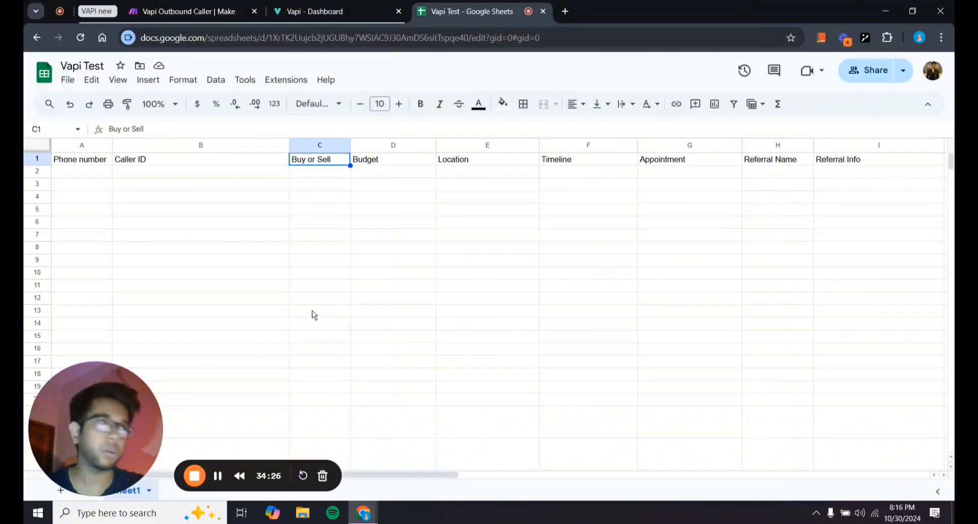
click(69, 172)
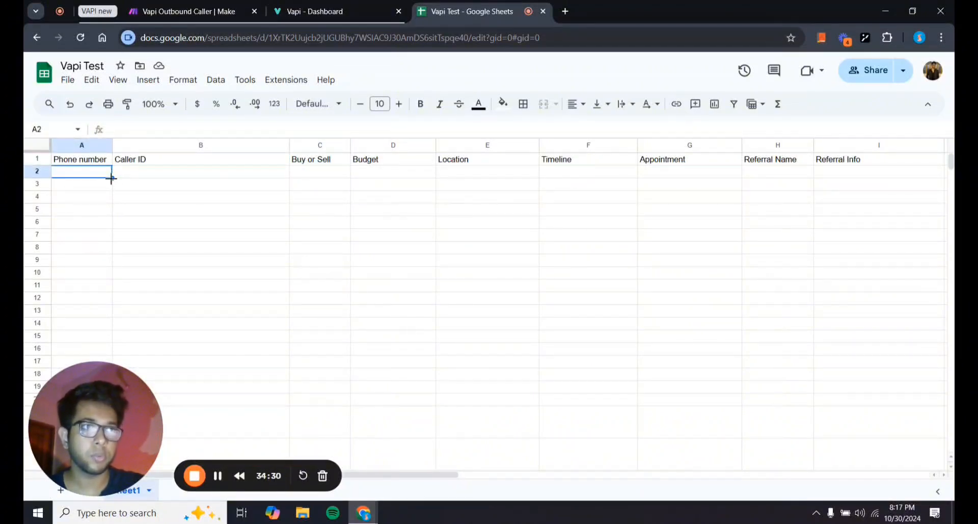
drag(111, 177, 105, 272)
click(78, 198)
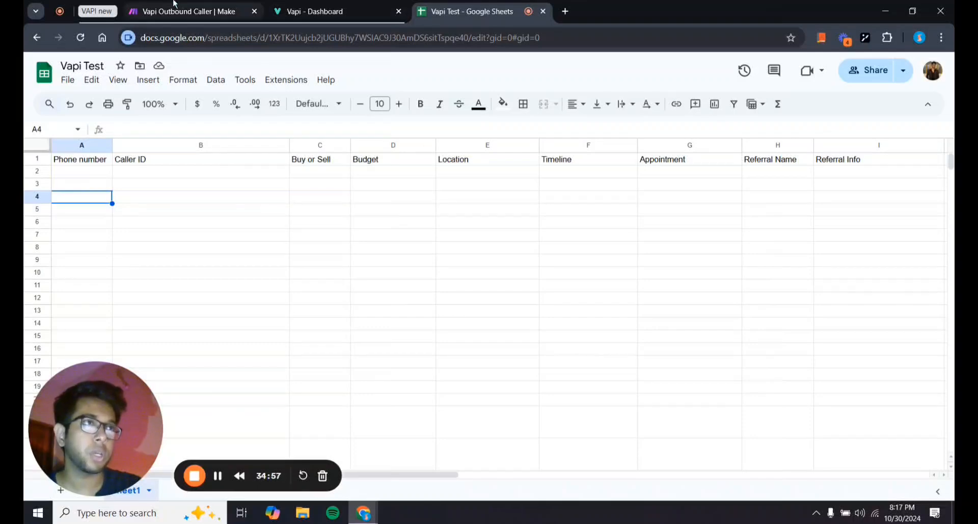
Review the Search Rows module settings: Vapi Test, Sheet1, with headers, range A-CZ.
click(206, 5)
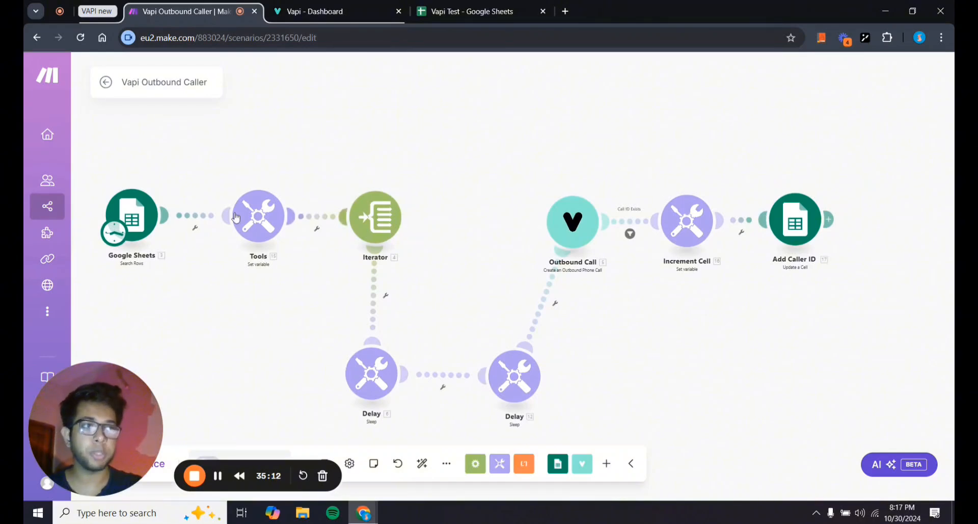
drag(207, 346, 239, 341)
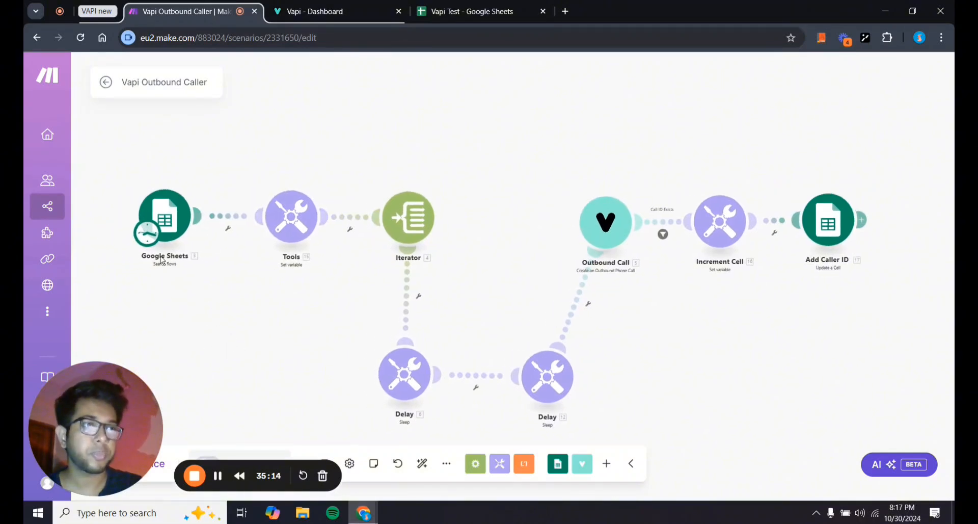
click(179, 228)
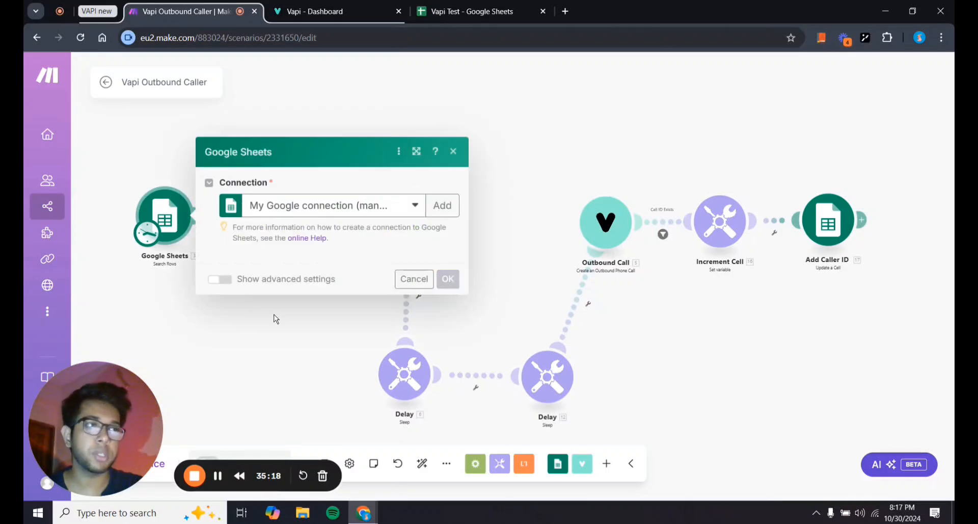
scroll(317, 326, down, 2)
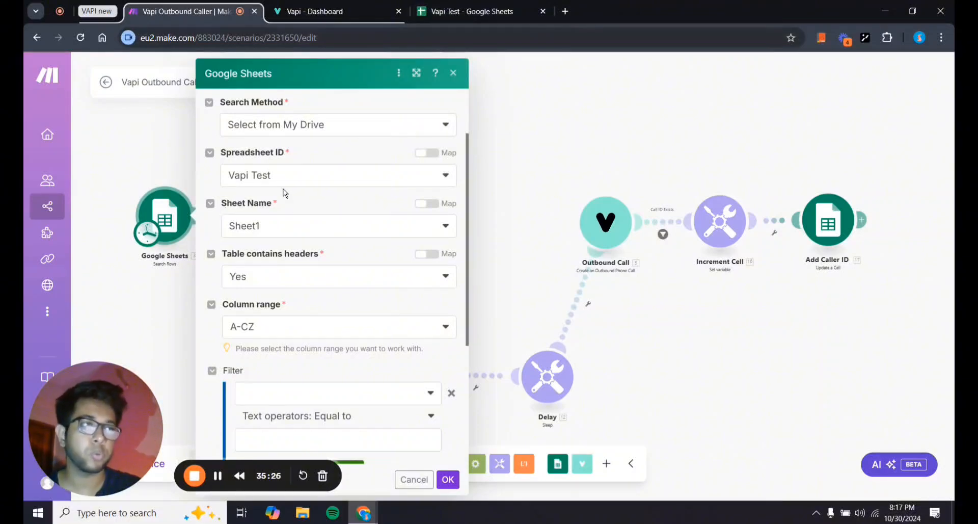
scroll(307, 214, down, 4)
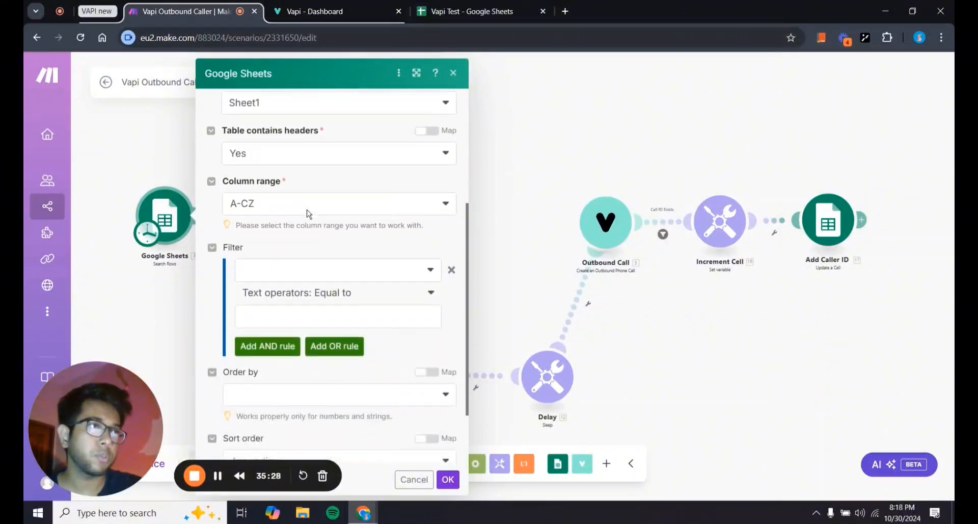
scroll(308, 212, up, 5)
scroll(307, 213, down, 4)
scroll(308, 214, down, 1)
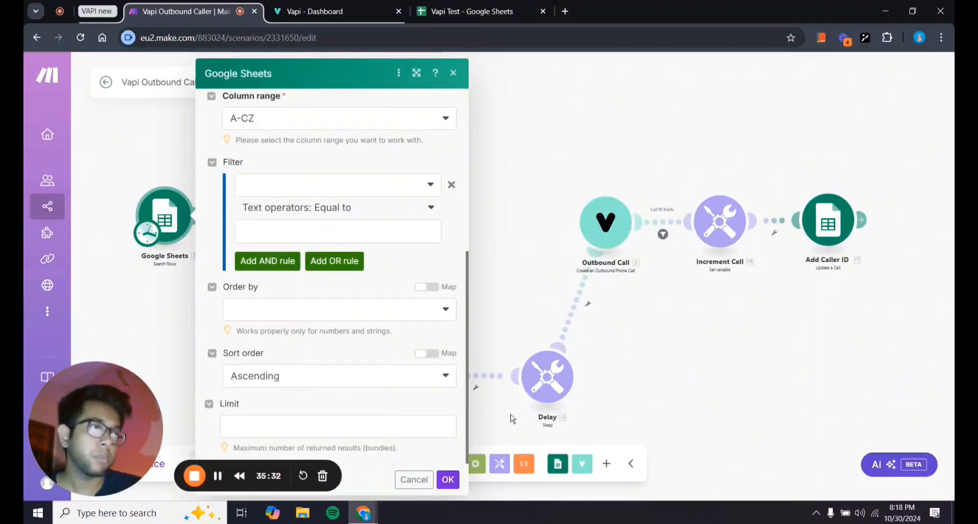
click(453, 480)
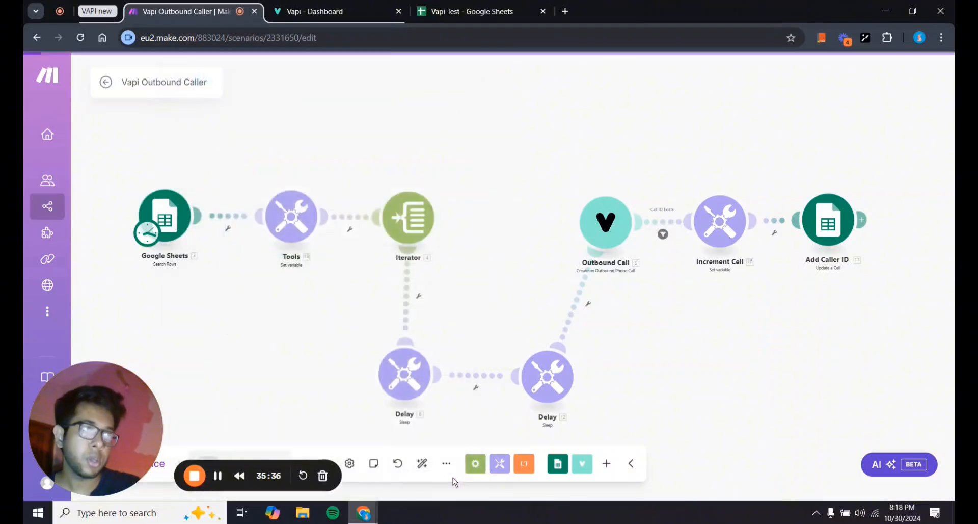
scroll(238, 323, up, 2)
drag(239, 322, 268, 320)
click(329, 212)
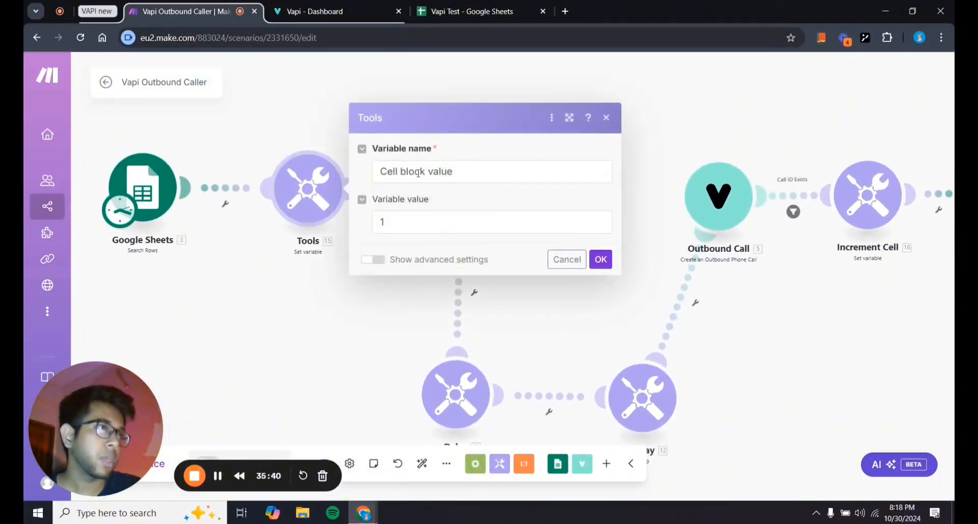
click(478, 173)
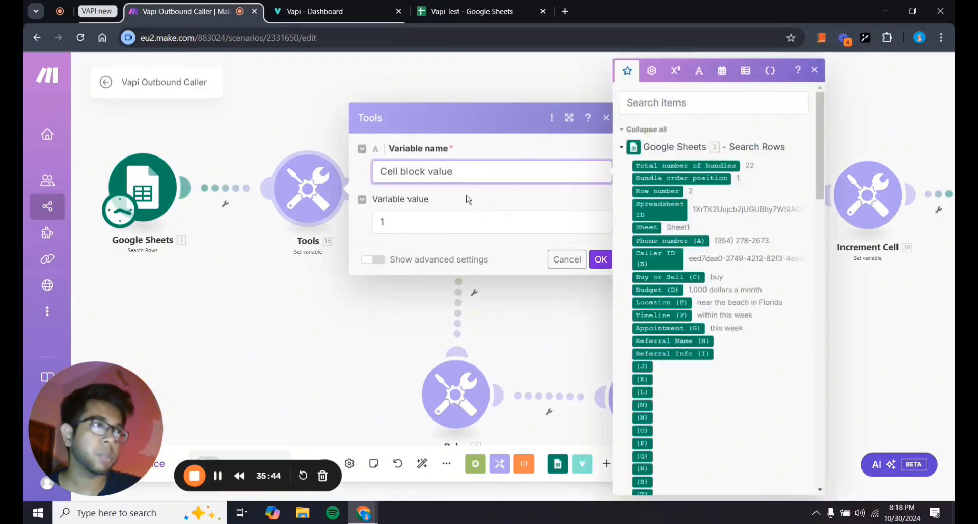
click(487, 207)
click(601, 261)
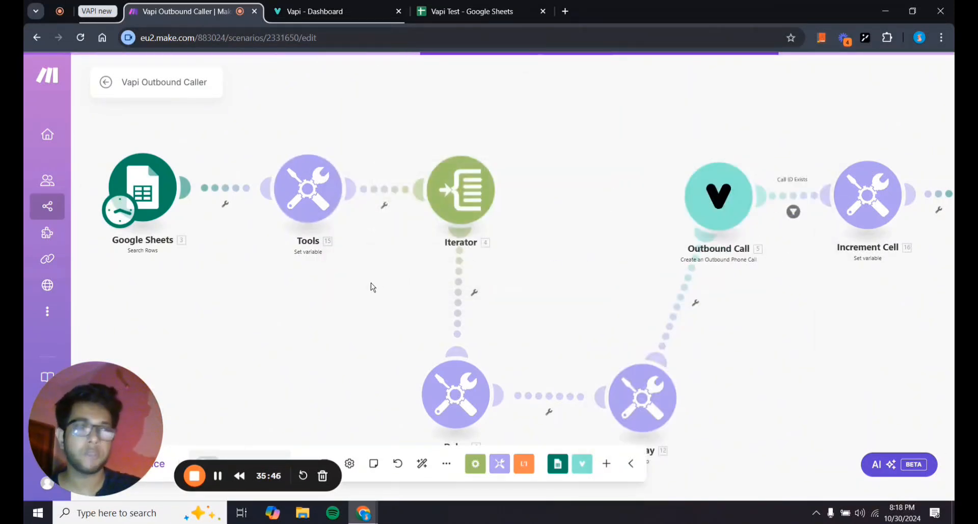
scroll(339, 293, down, 1)
mouse_move(340, 293)
mouse_down()
mouse_move(288, 276)
mouse_move(347, 303)
mouse_up()
scroll(289, 276, down, 2)
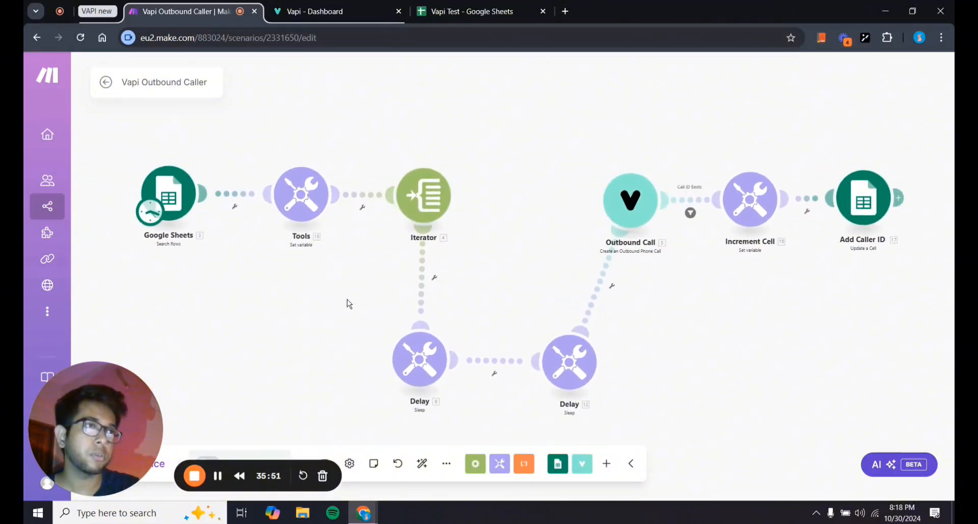
right_click(201, 207)
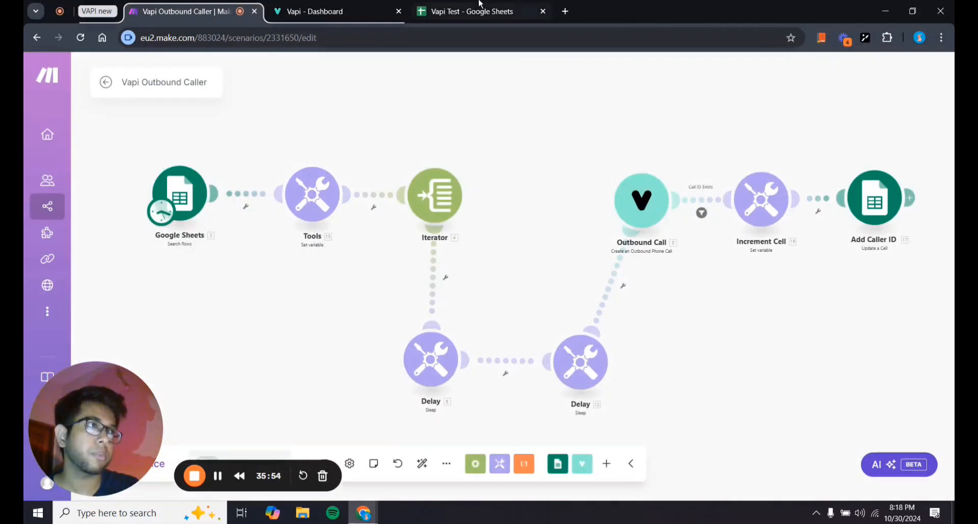
Enter two test phone numbers into cells A2 and A3 under Phone number.
click(457, 13)
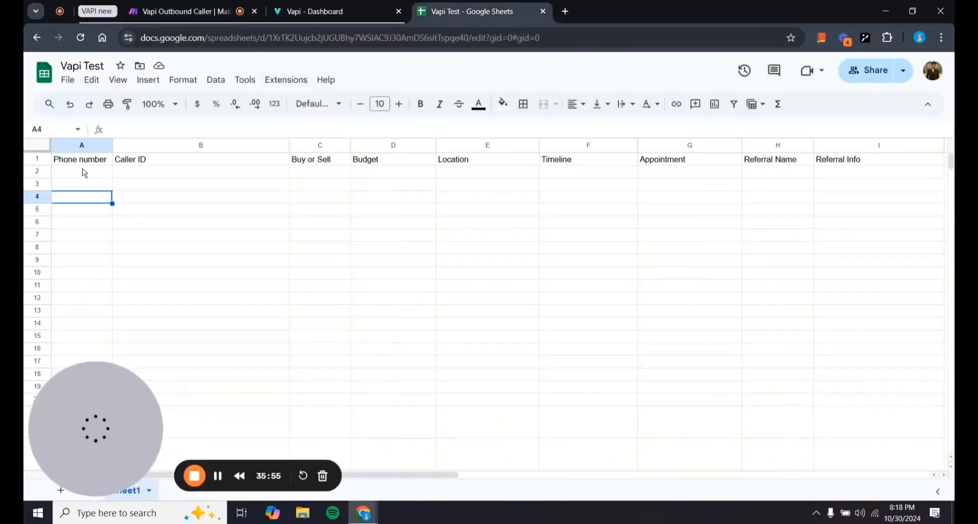
click(81, 171)
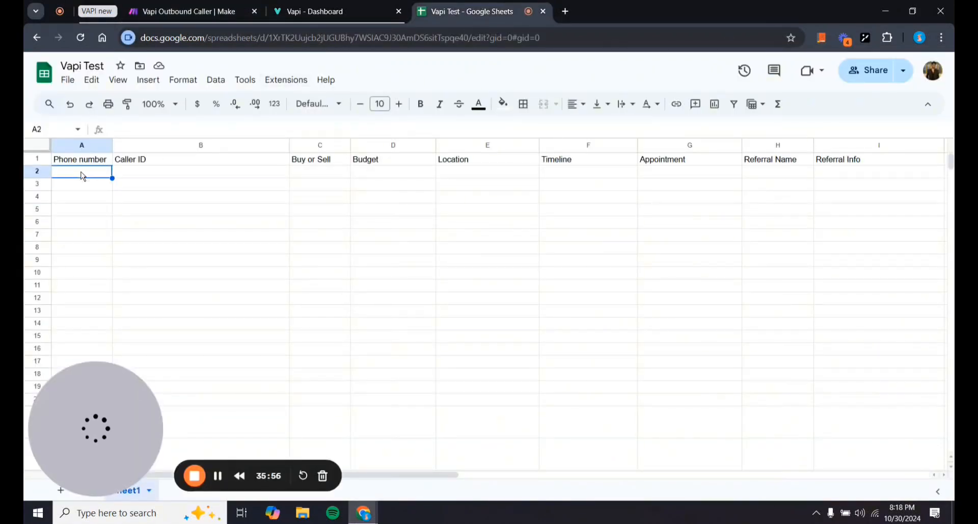
text(123456789)
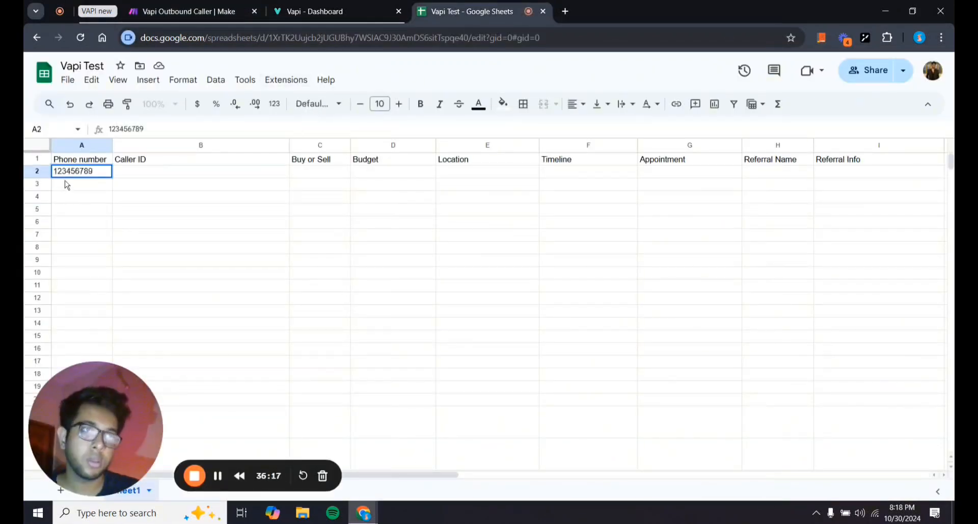
key(Return)
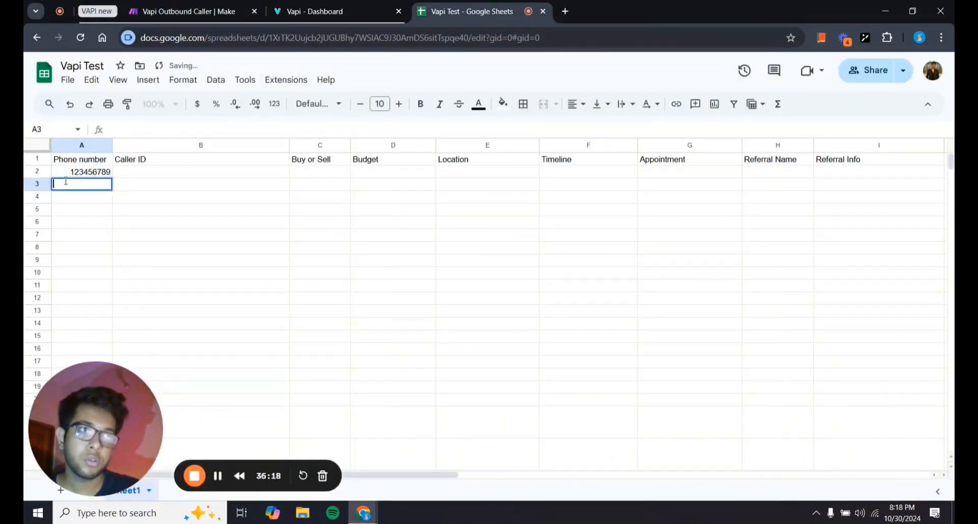
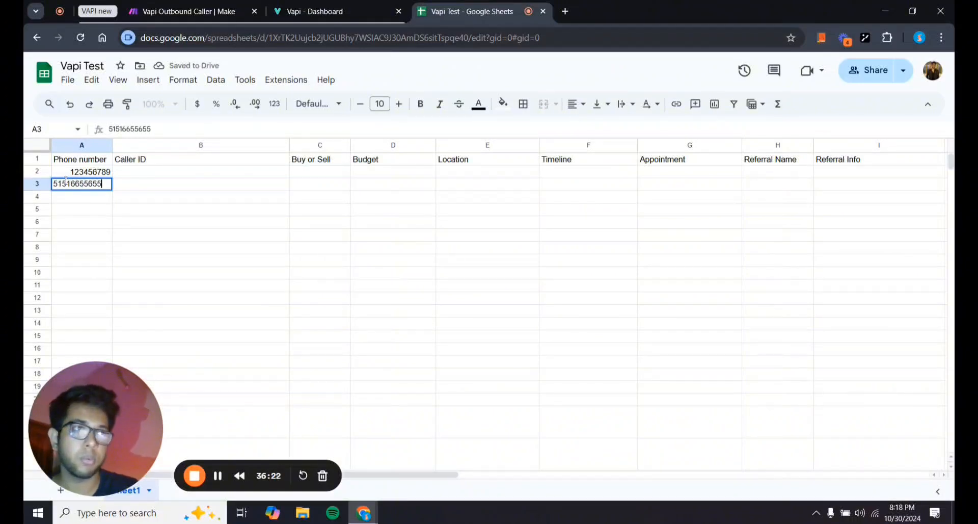
key(Return)
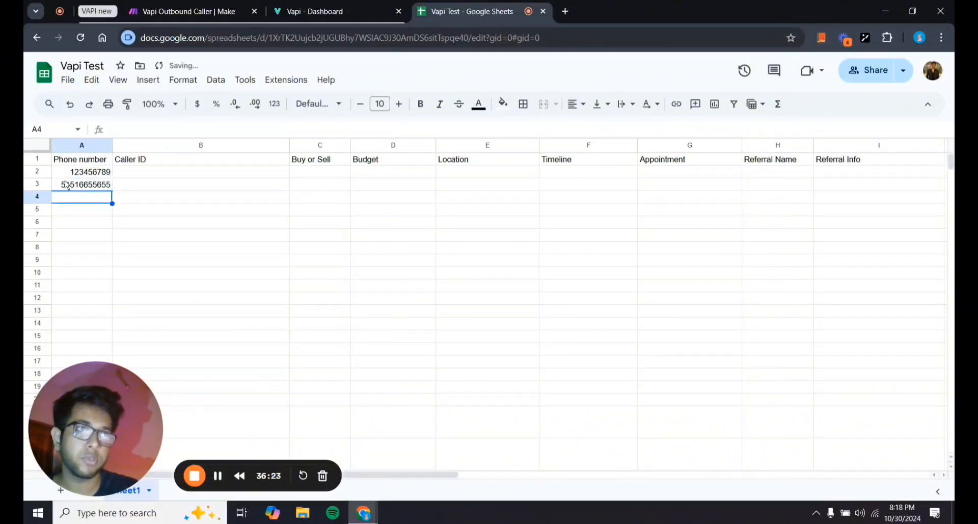
click(508, 260)
Run only the Google Sheets search module and inspect its 22 output bundles.
click(189, 11)
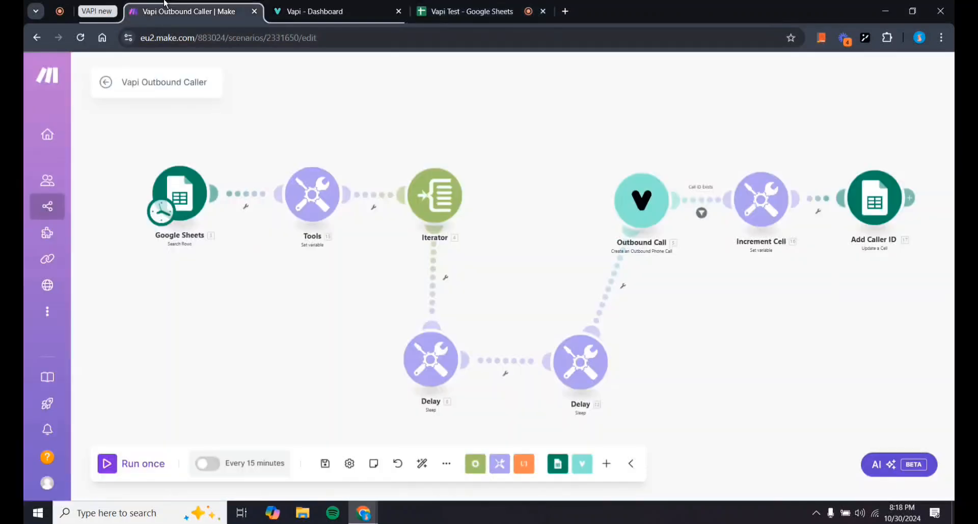
right_click(184, 194)
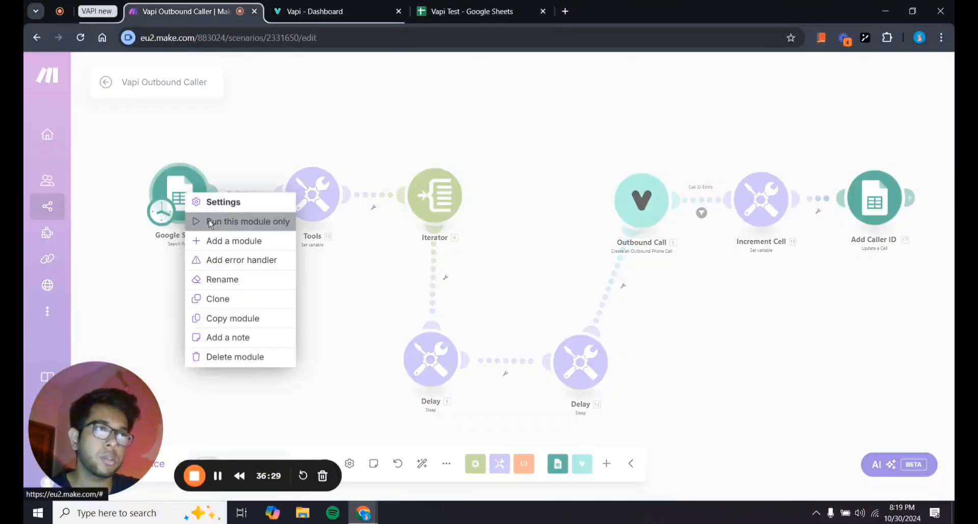
click(224, 221)
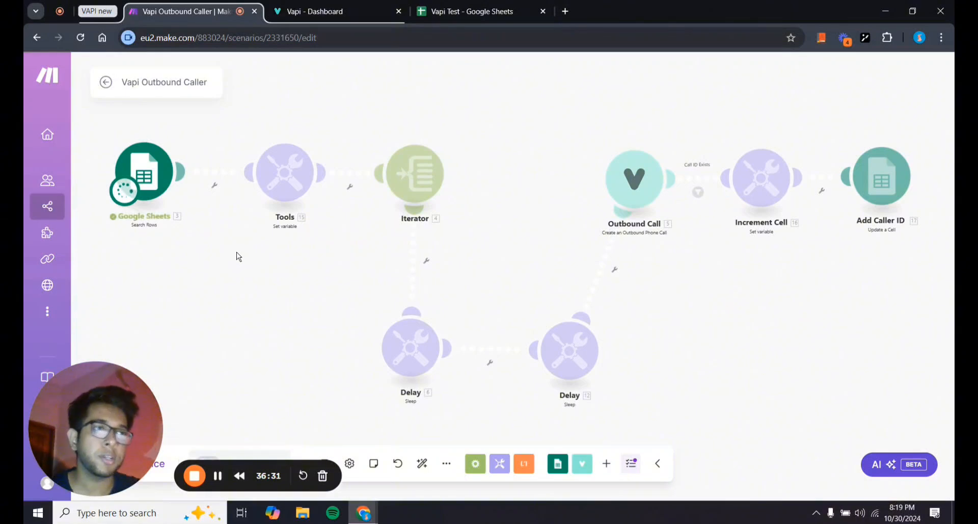
scroll(311, 259, down, 3)
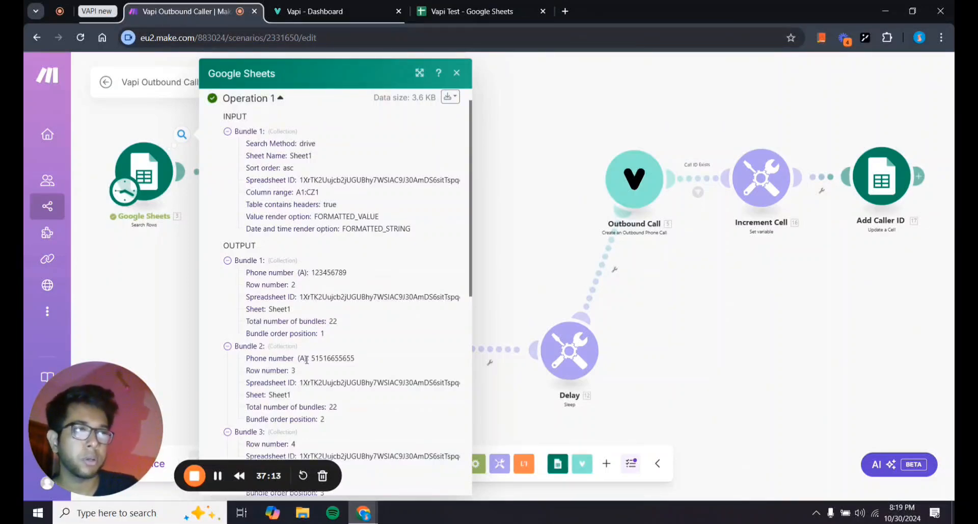
click(175, 289)
drag(175, 289, 225, 287)
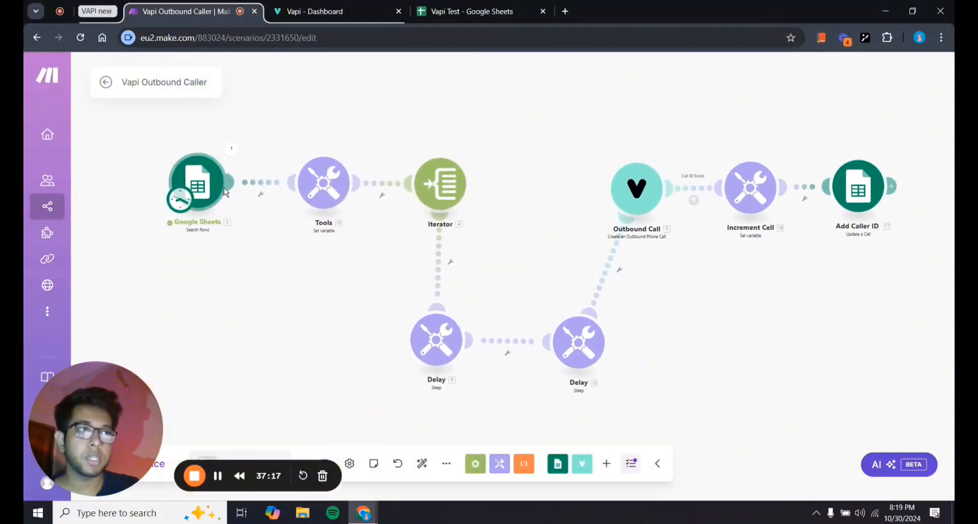
Change the first Delay module's duration from 2 to 20 seconds.
click(441, 187)
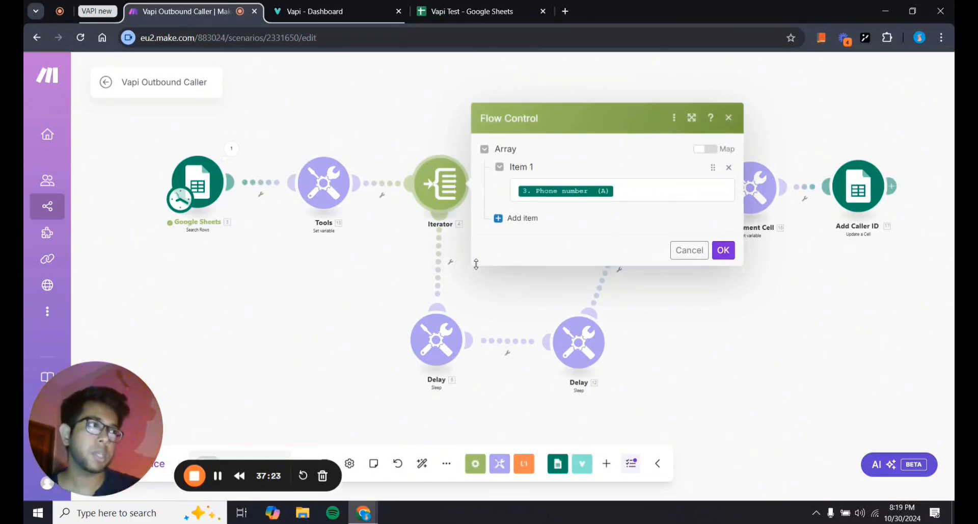
click(723, 250)
drag(533, 301, 492, 291)
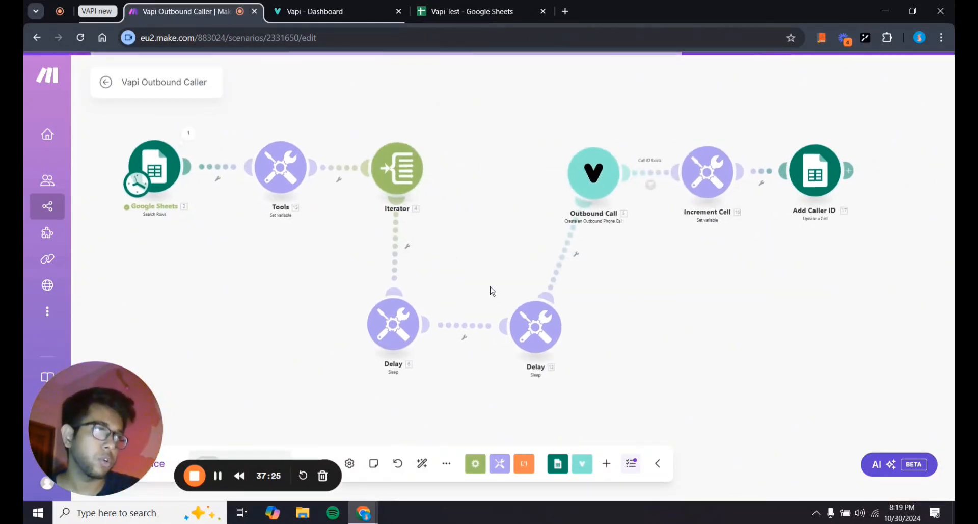
click(535, 325)
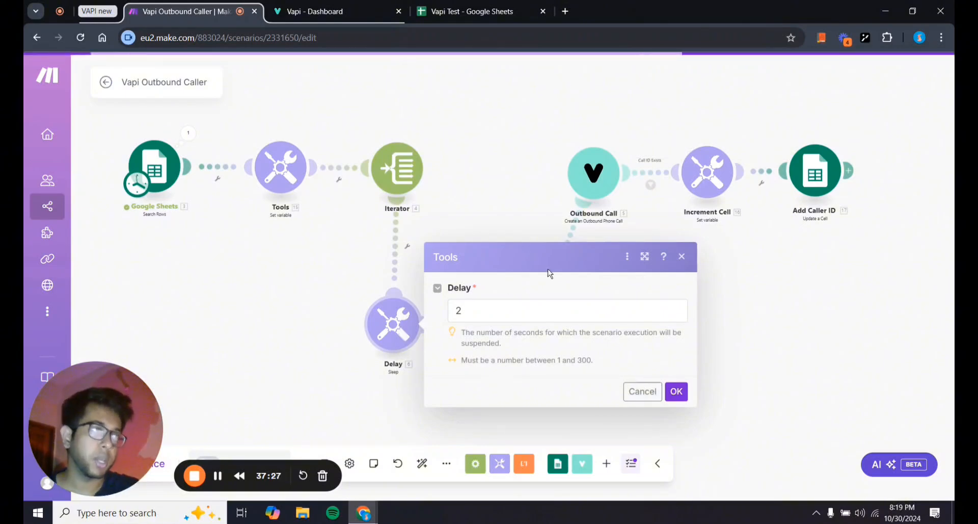
click(518, 308)
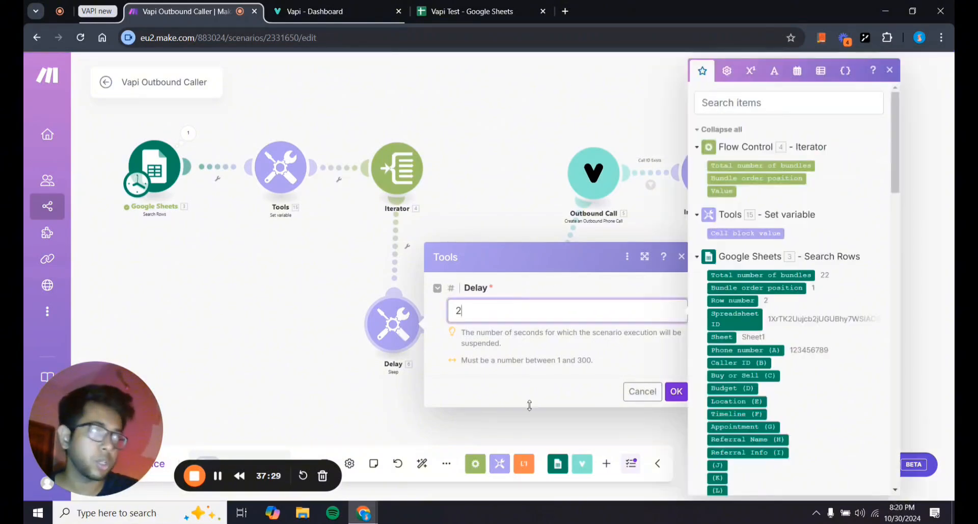
click(524, 386)
click(505, 305)
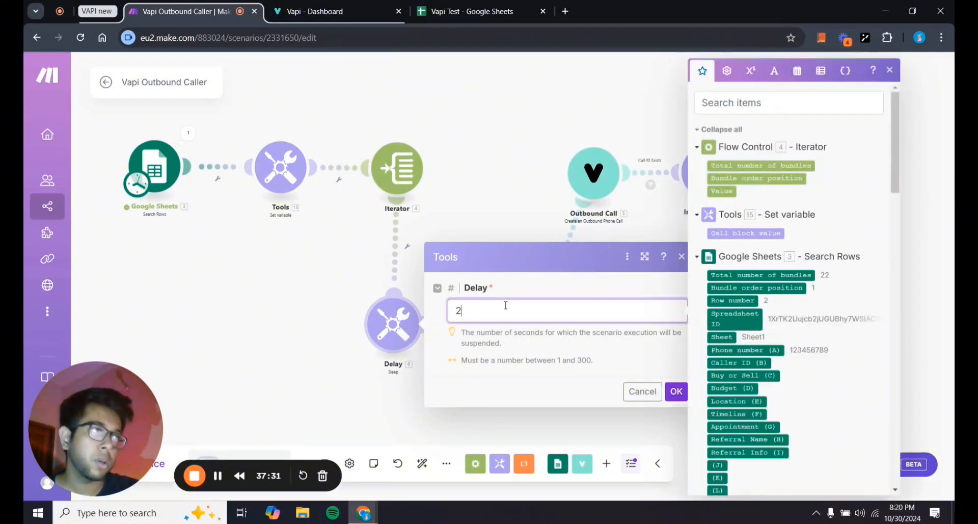
key(BackSpace)
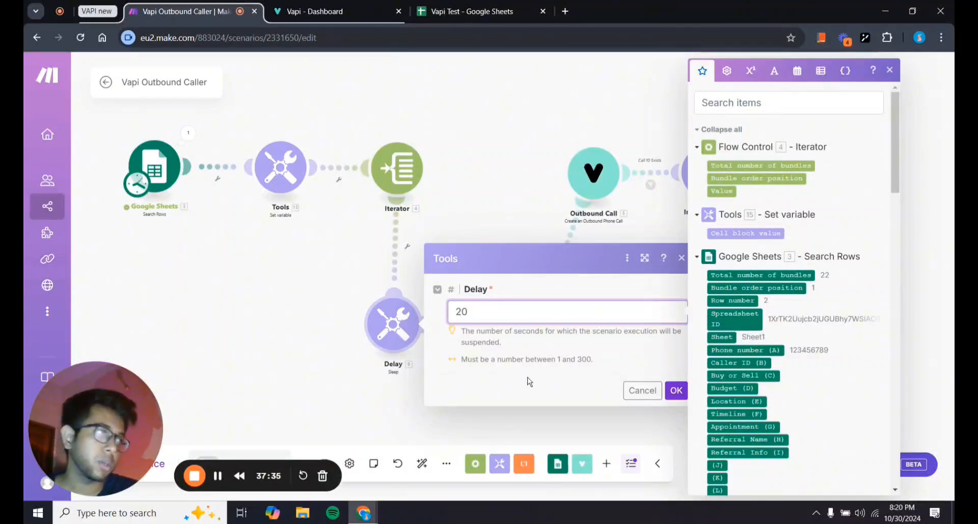
click(530, 382)
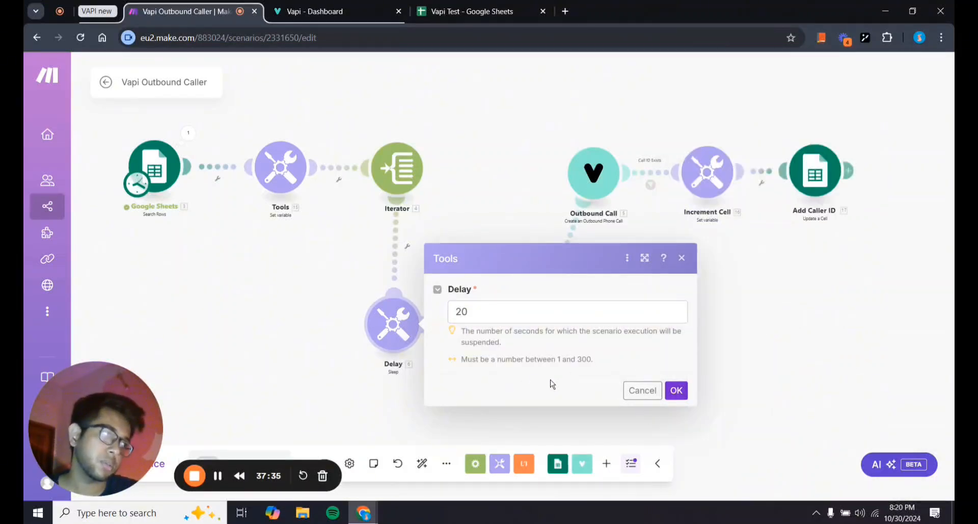
click(676, 390)
Delete the redundant second Delay module and tidy the canvas layout.
right_click(532, 343)
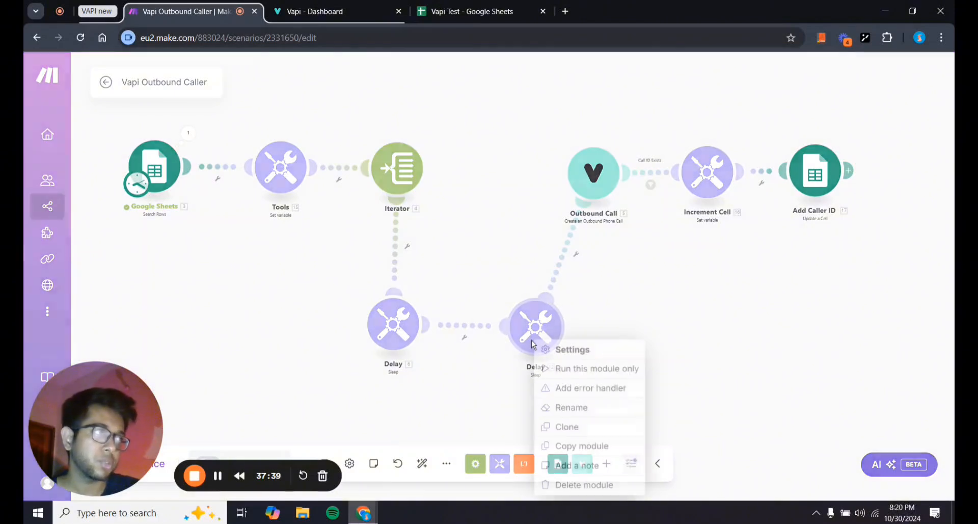
click(584, 484)
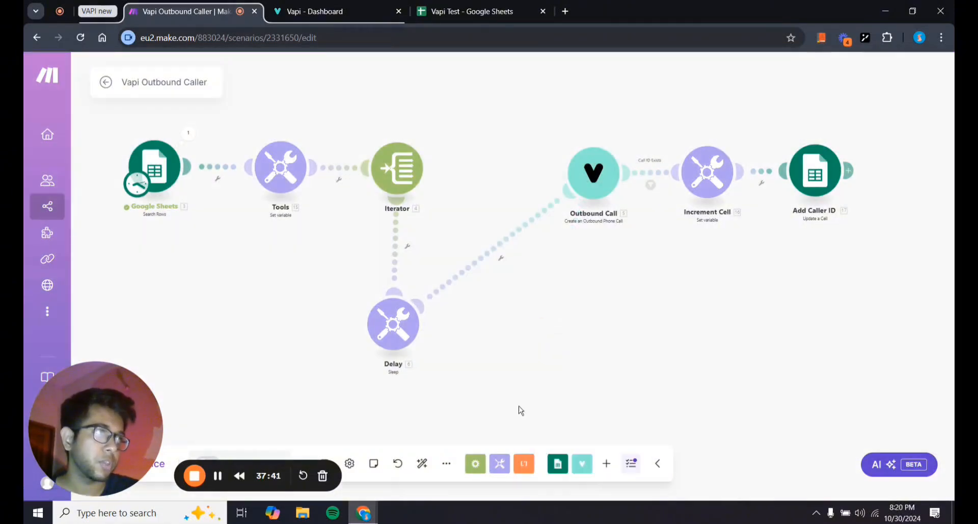
drag(521, 410, 504, 408)
drag(382, 339, 455, 330)
drag(595, 268, 525, 317)
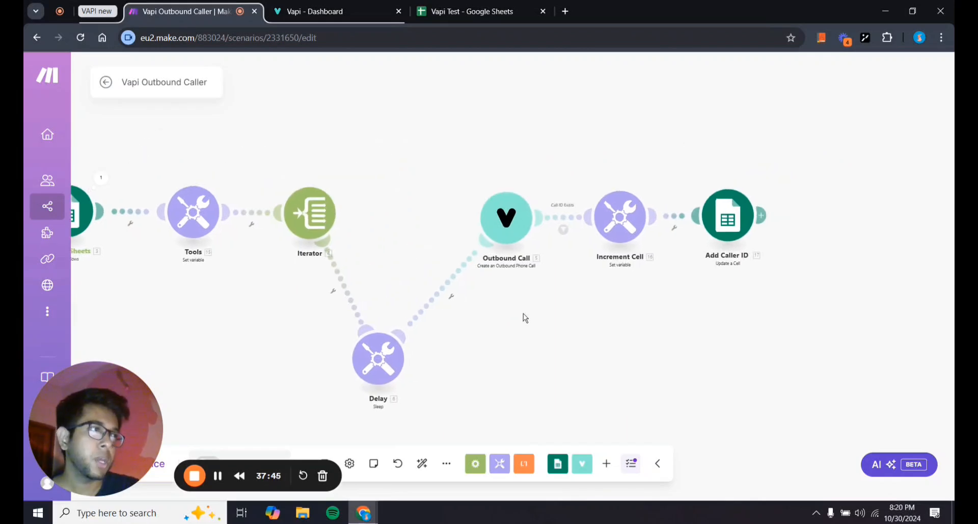
scroll(524, 314, up, 2)
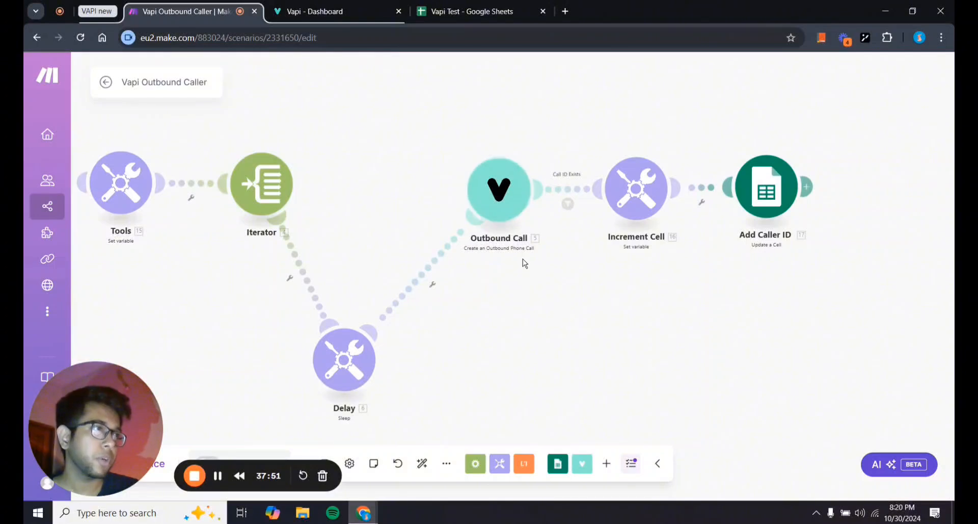
Open the Outbound Call module and copy the assistant ID from the Vapi dashboard.
click(498, 211)
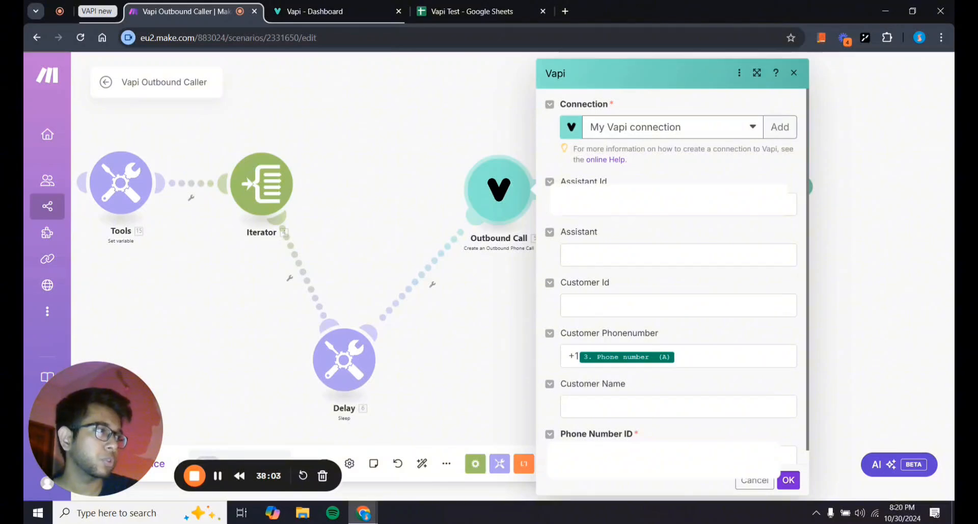
click(320, 6)
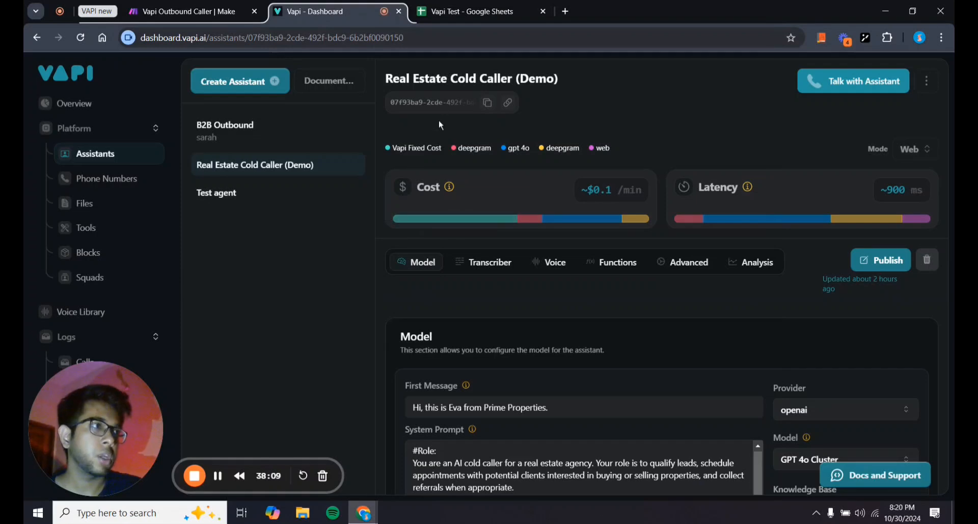
click(487, 105)
click(183, 12)
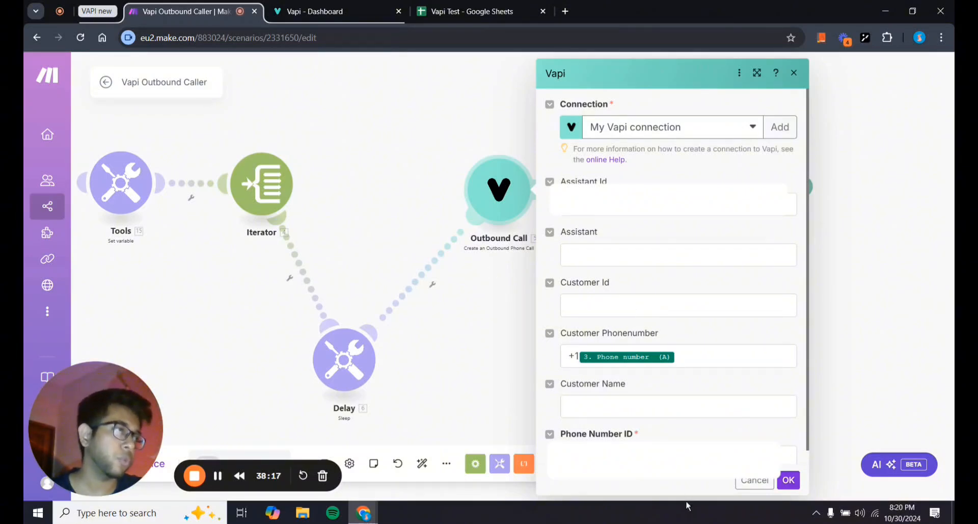
scroll(733, 440, down, 1)
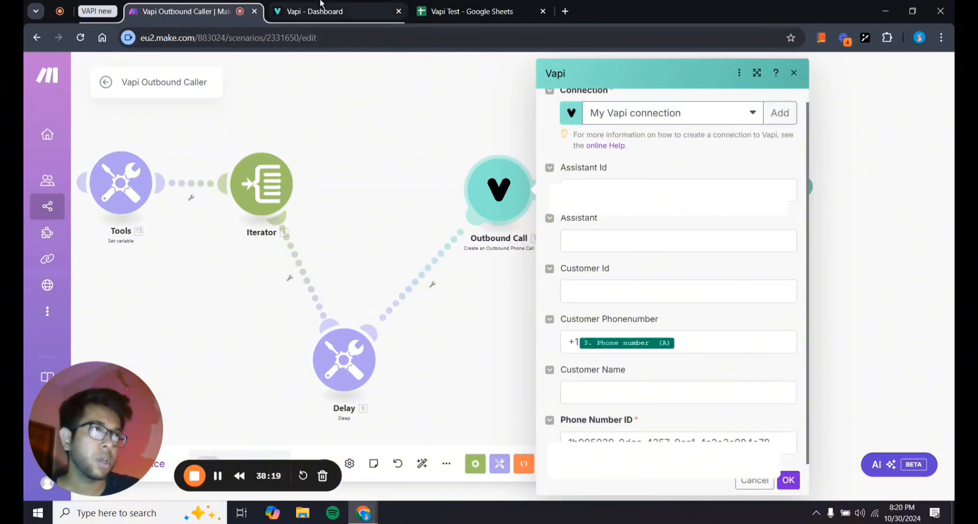
click(331, 11)
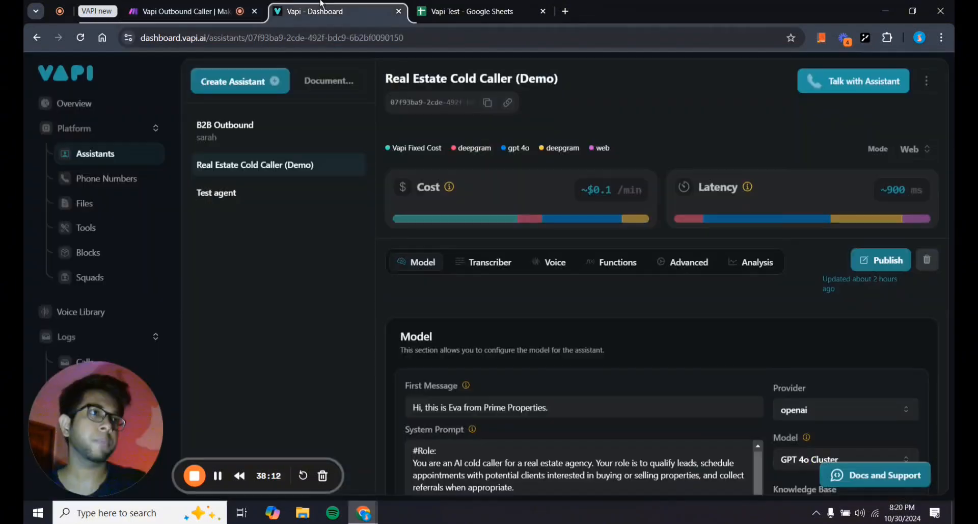
View the imported Twilio number under Vapi's Phone Numbers, then return to Make.
click(102, 182)
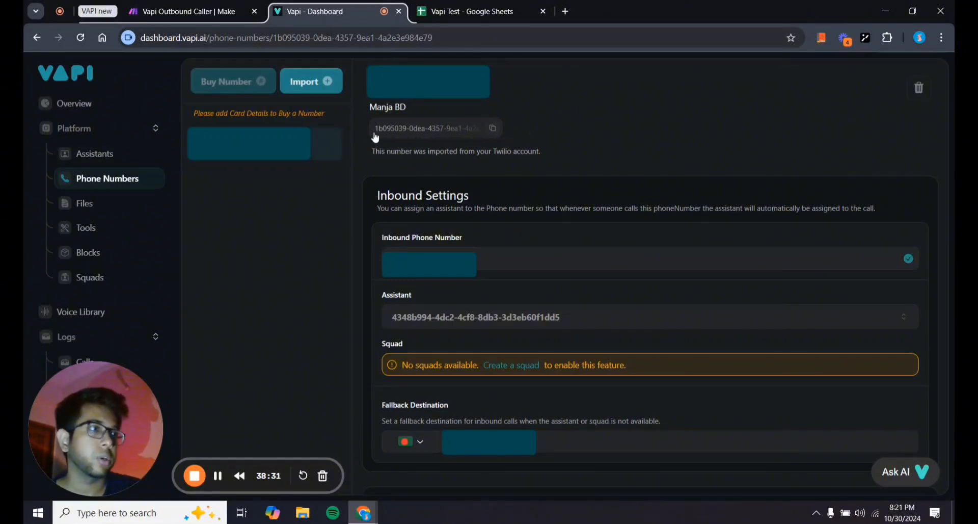
click(202, 6)
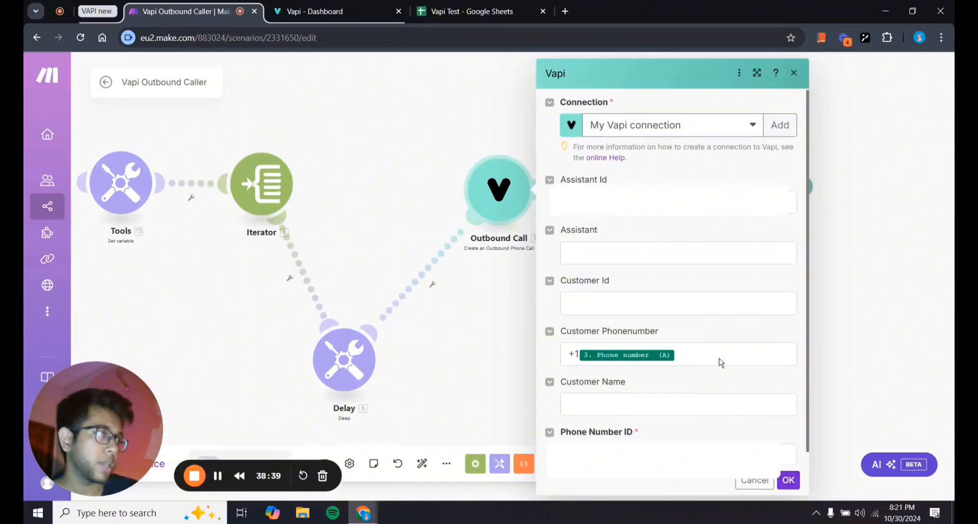
Check the filled Phone Number ID in the Outbound Call form, then view the Vapi Test sheet.
scroll(719, 361, up, 1)
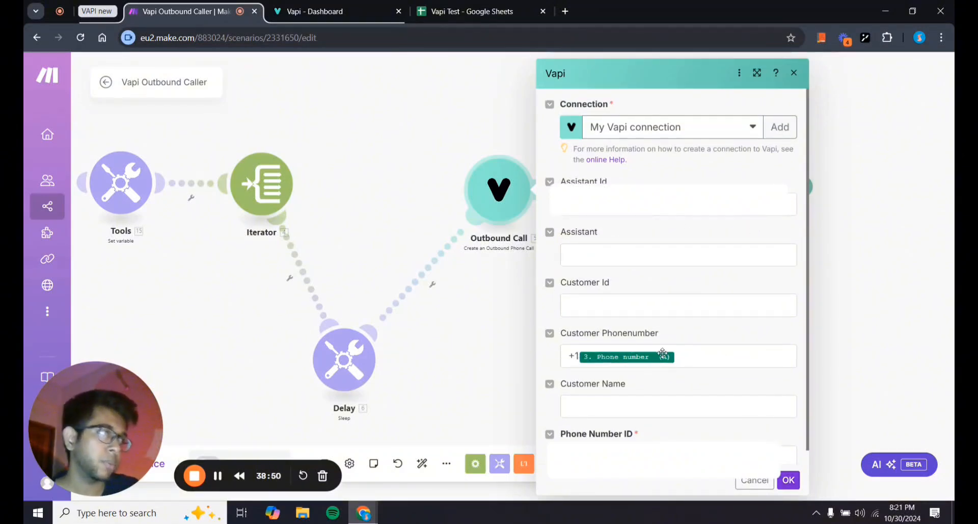
scroll(719, 366, down, 1)
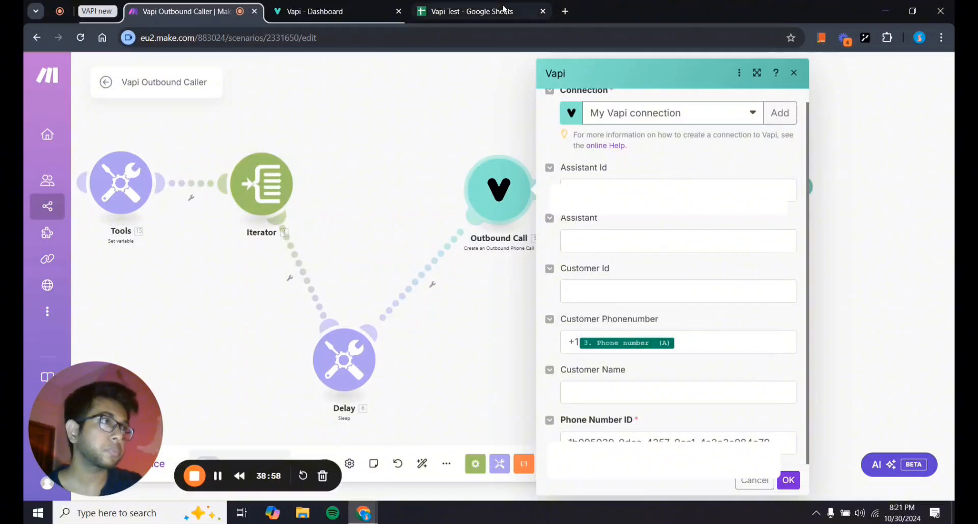
click(471, 11)
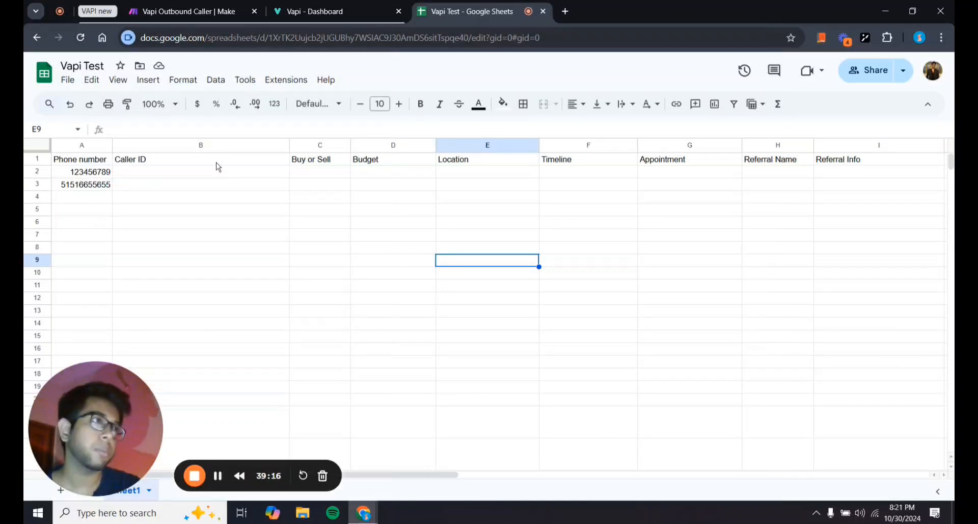
Confirm the Outbound Call settings with Assistant Id and Phone Number ID filled in.
click(230, 7)
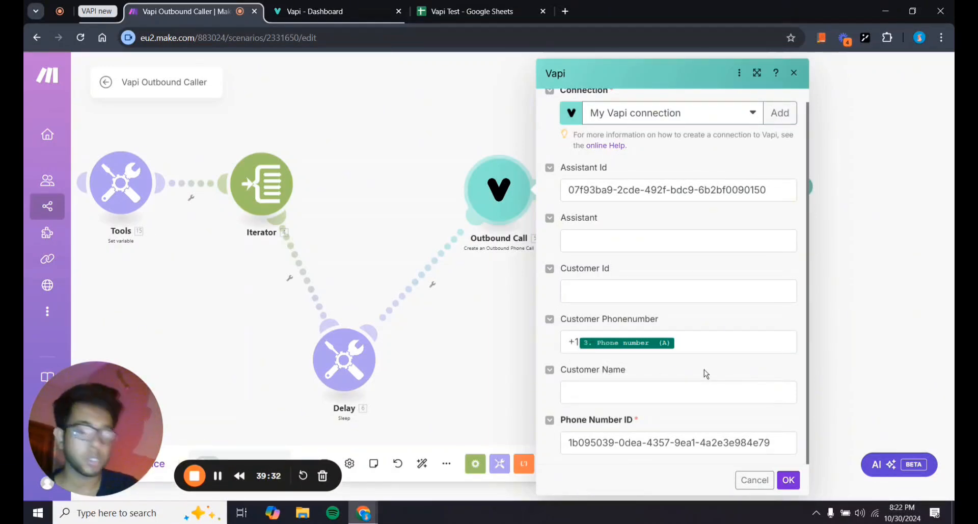
click(787, 479)
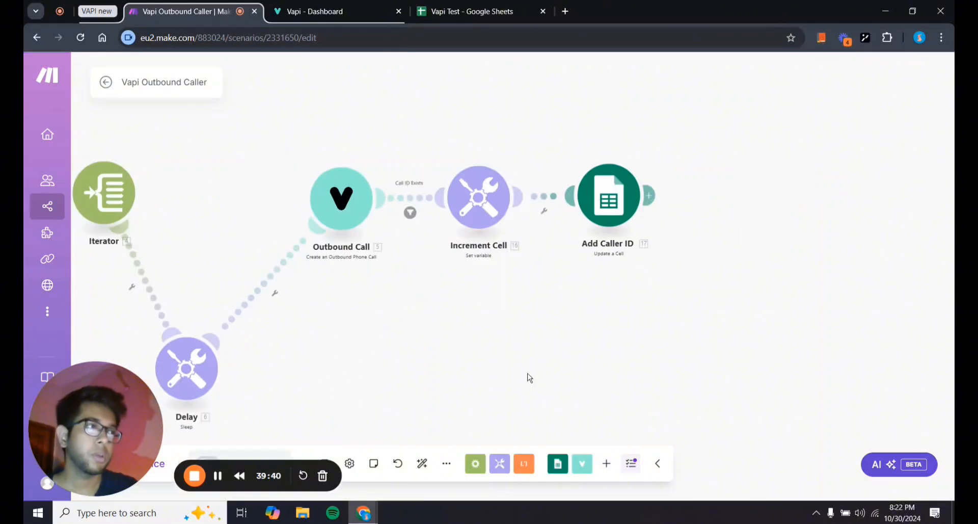
Confirm the Tools Cell block value of 1 and Increment Cell's add-1 setting, then view the Vapi Test sheet.
drag(469, 328, 660, 339)
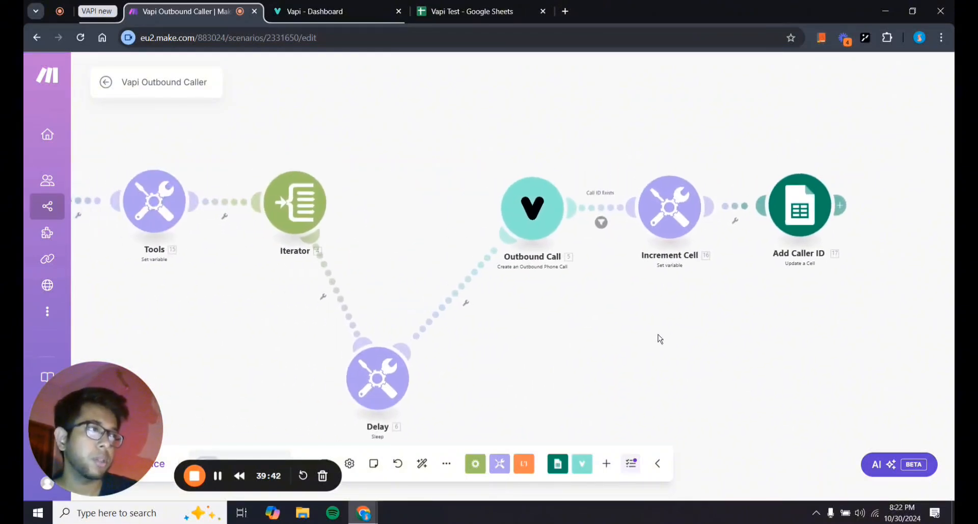
click(154, 201)
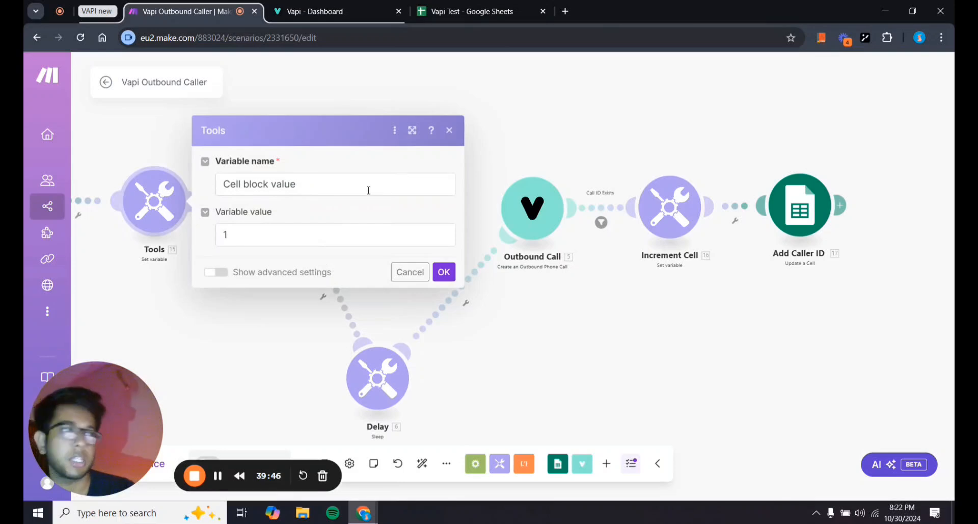
click(444, 272)
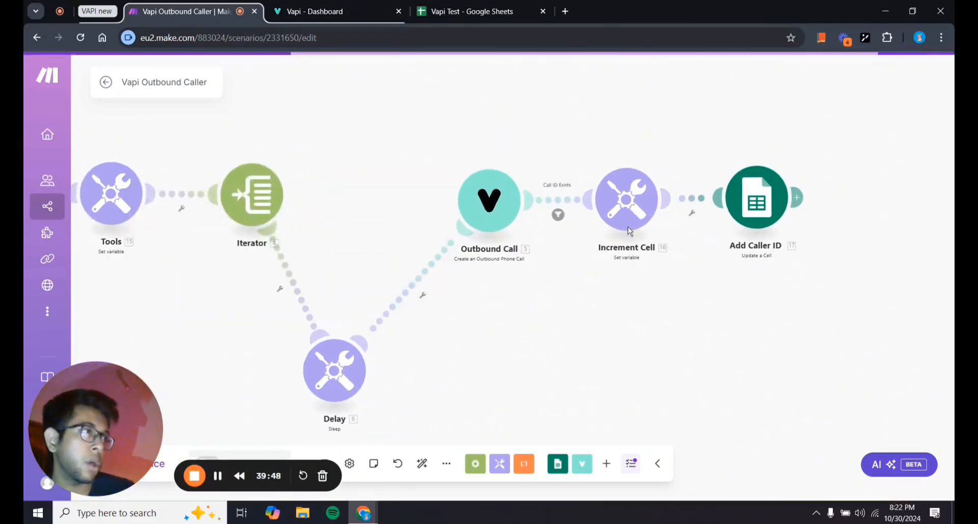
click(644, 209)
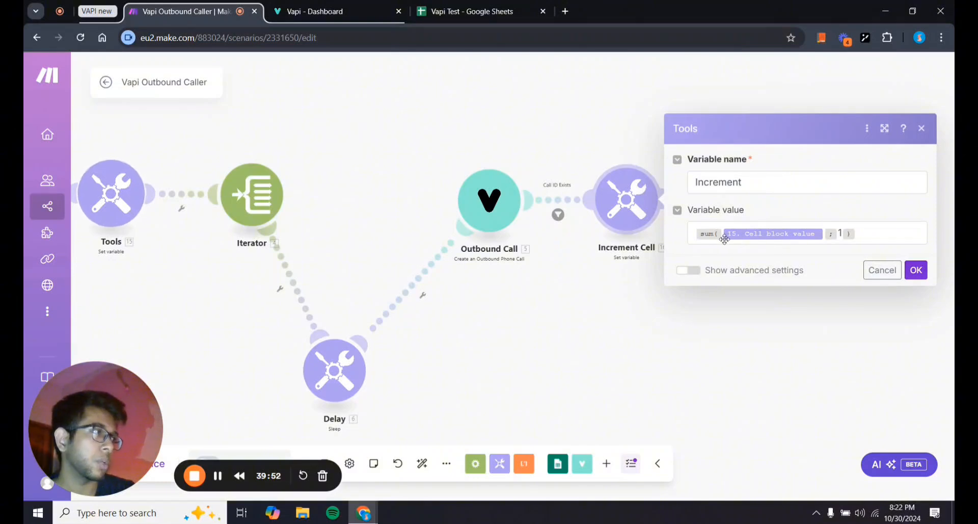
click(916, 270)
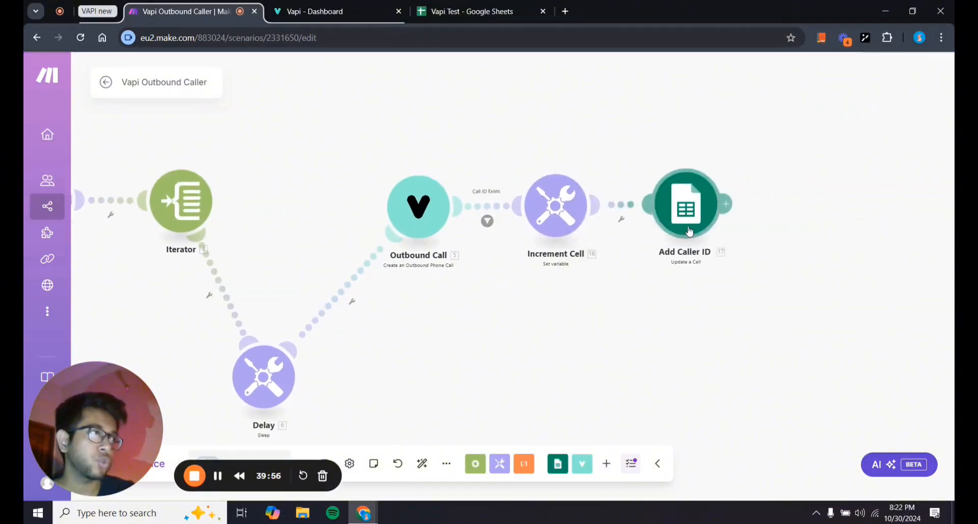
drag(506, 316, 616, 322)
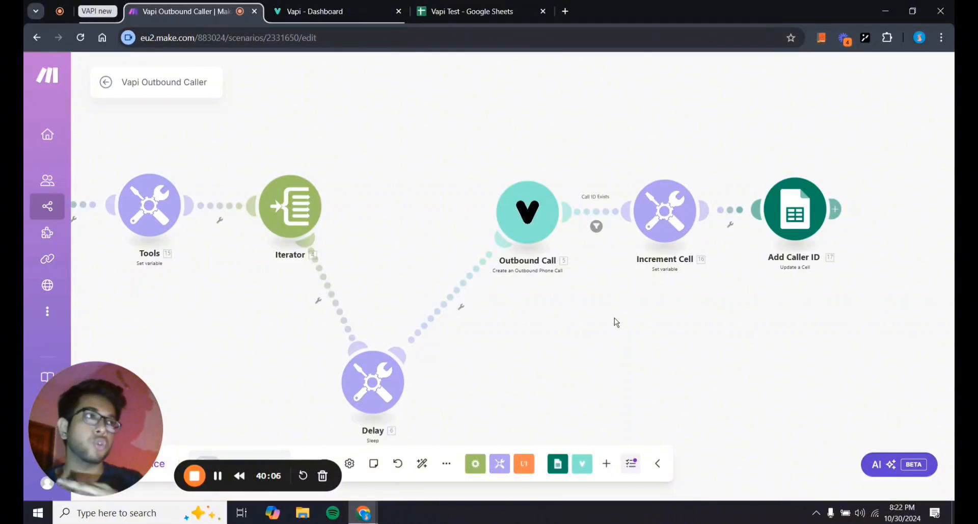
click(466, 11)
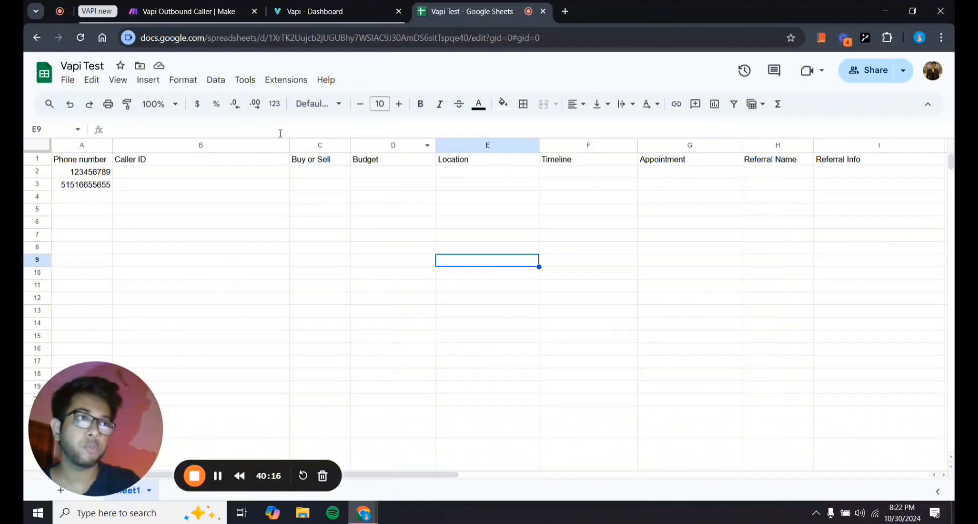
Inspect the Vapi Test sheet's Caller ID cell B2 and the surrounding lead cells.
click(171, 173)
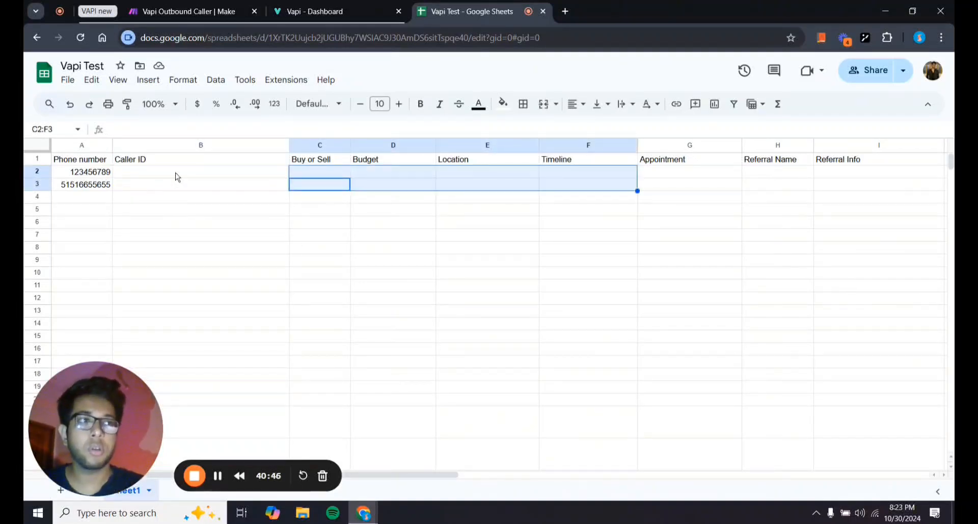
click(266, 238)
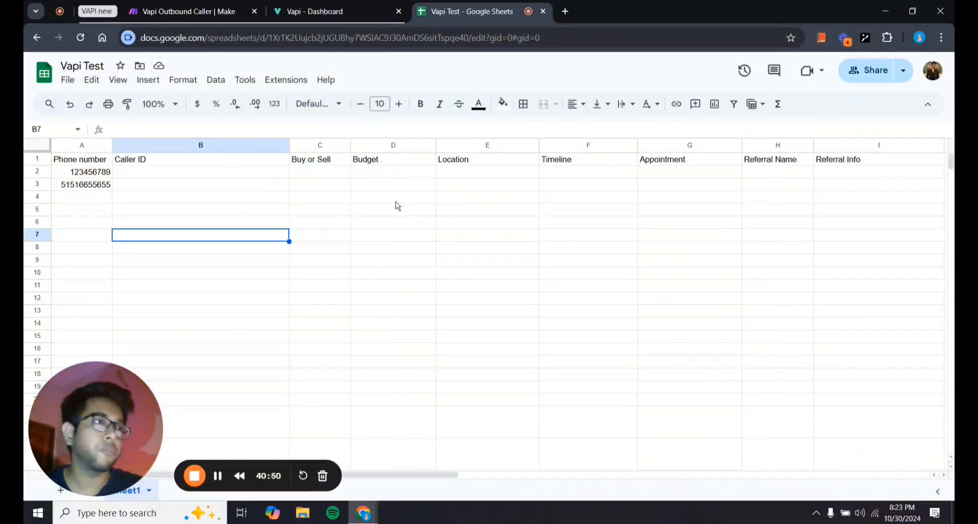
drag(396, 184, 689, 188)
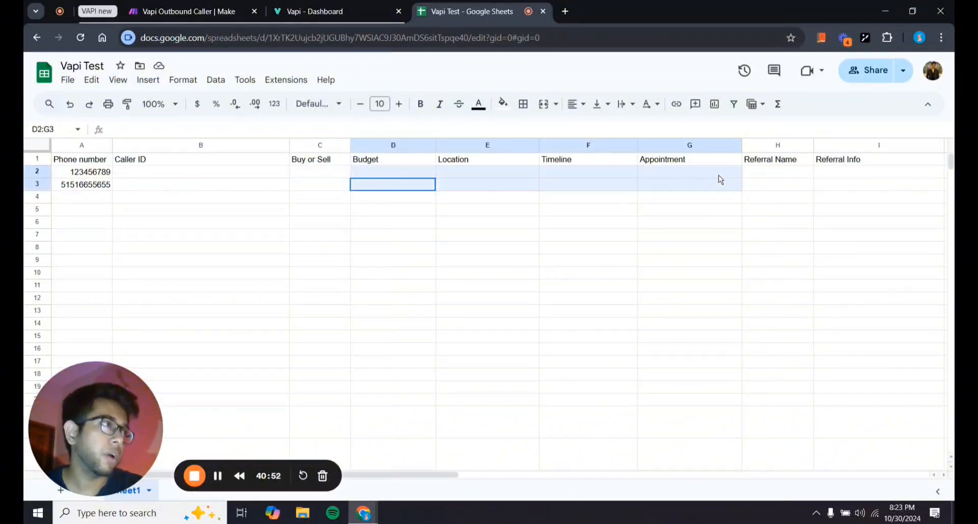
click(579, 314)
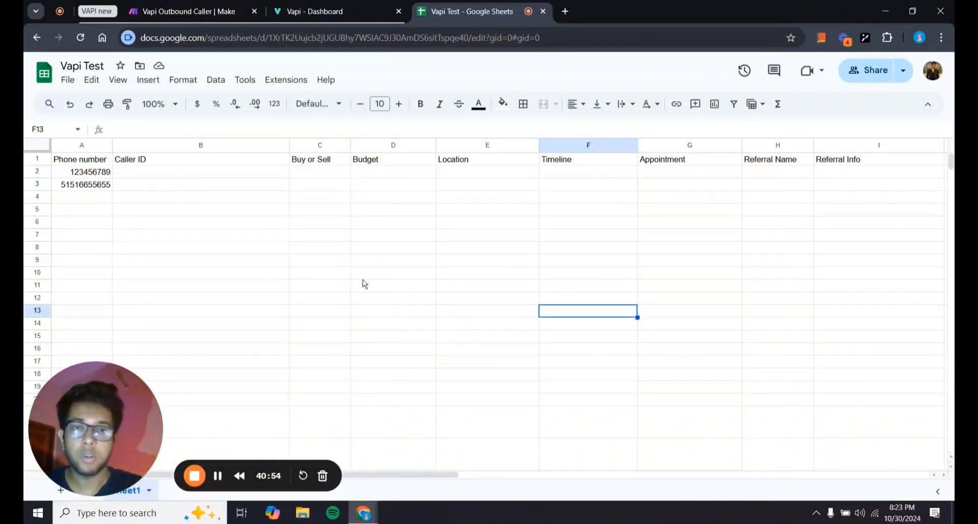
Back in Make, briefly open the Add Caller ID module.
click(171, 7)
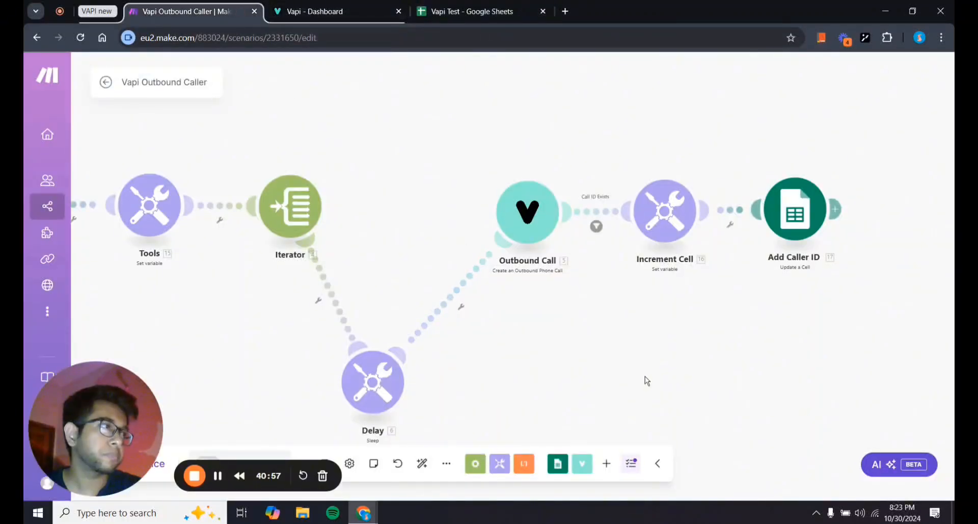
drag(645, 379, 671, 373)
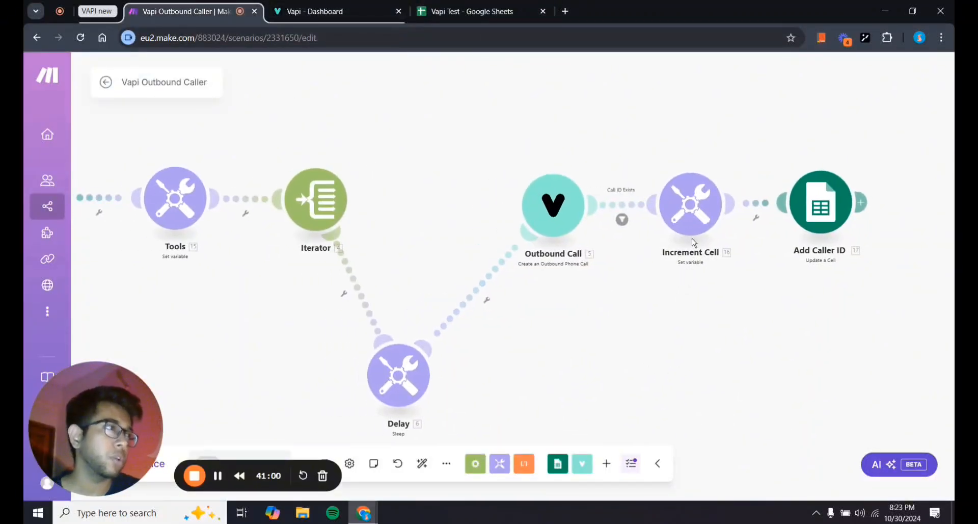
click(819, 205)
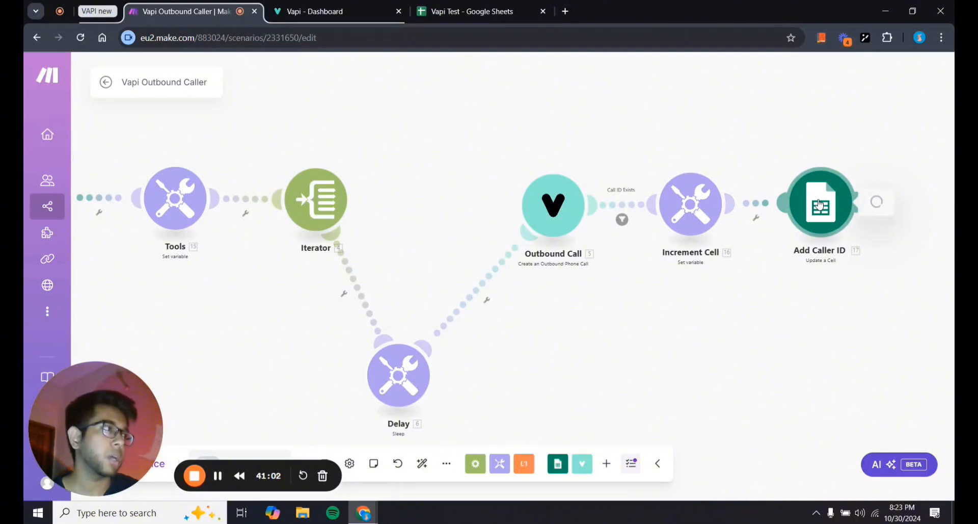
drag(703, 344, 374, 341)
scroll(687, 373, down, 1)
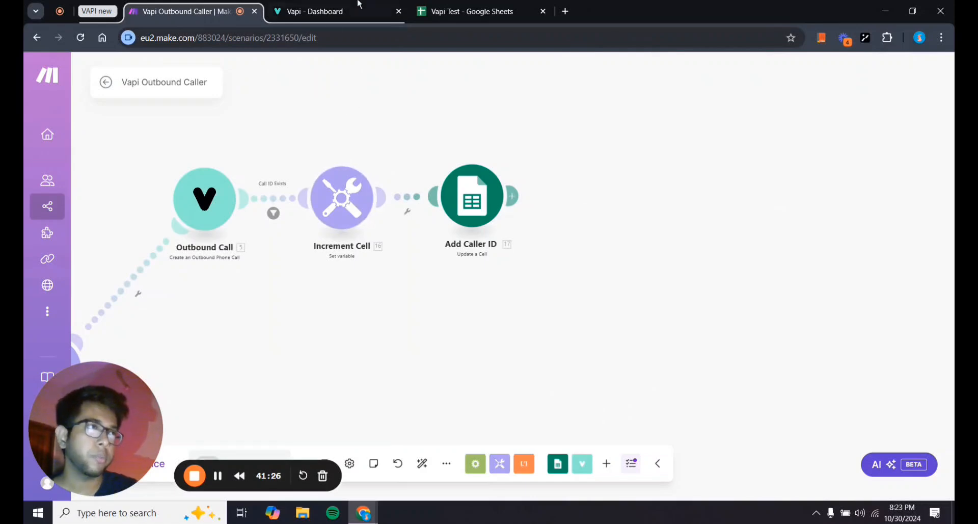
Check Caller ID cells B2 through B5 in Vapi Test, then return to the Make scenario.
click(466, 11)
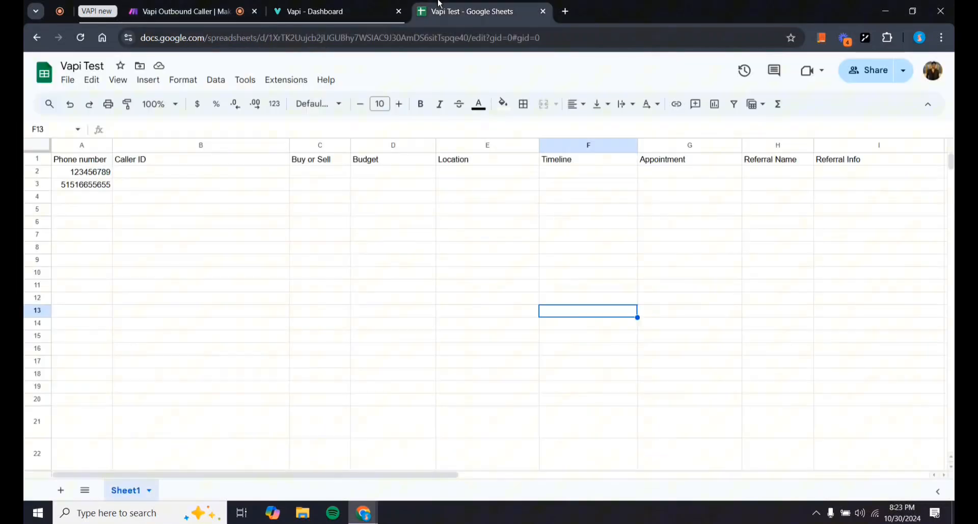
click(146, 178)
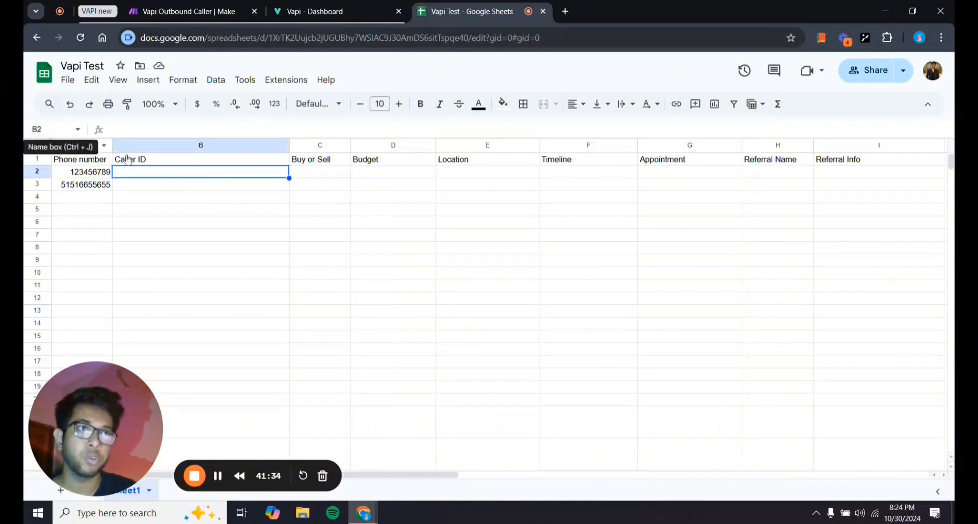
click(196, 186)
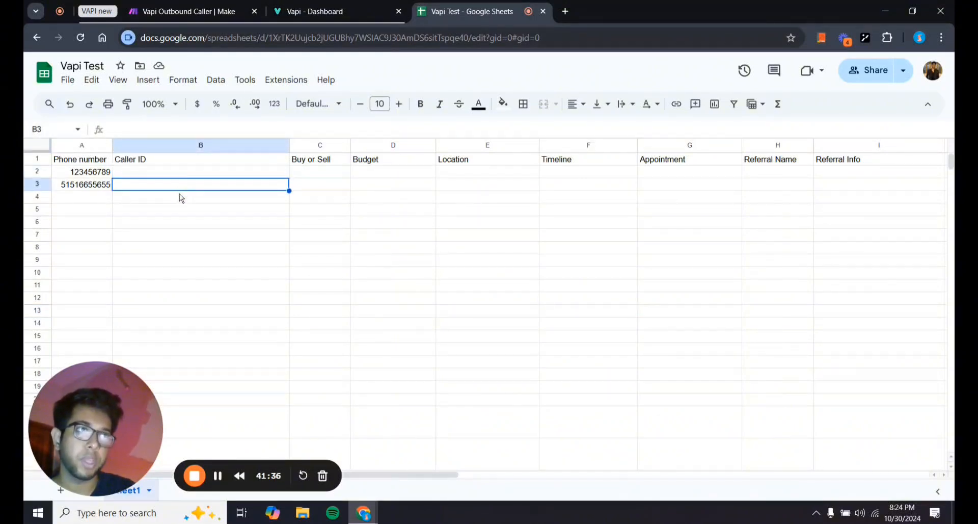
click(182, 198)
click(185, 214)
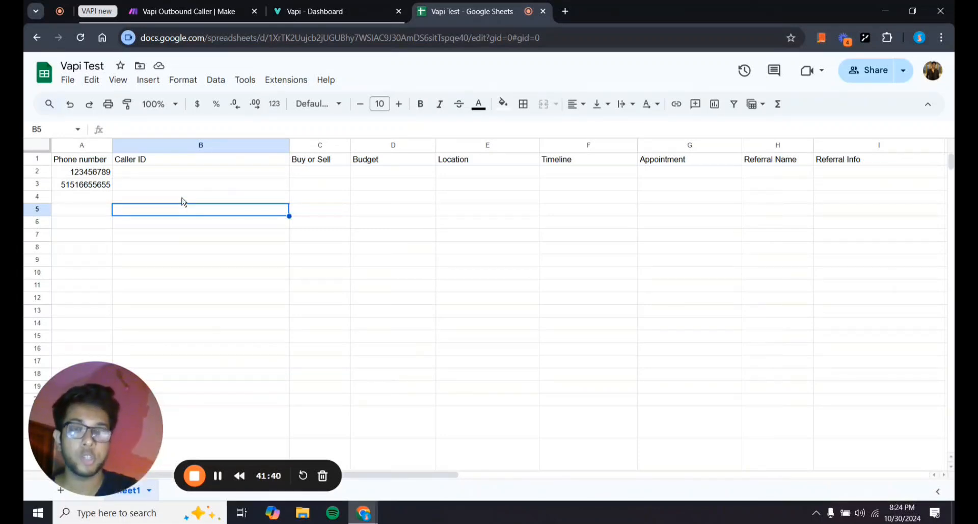
click(221, 7)
drag(497, 327, 472, 326)
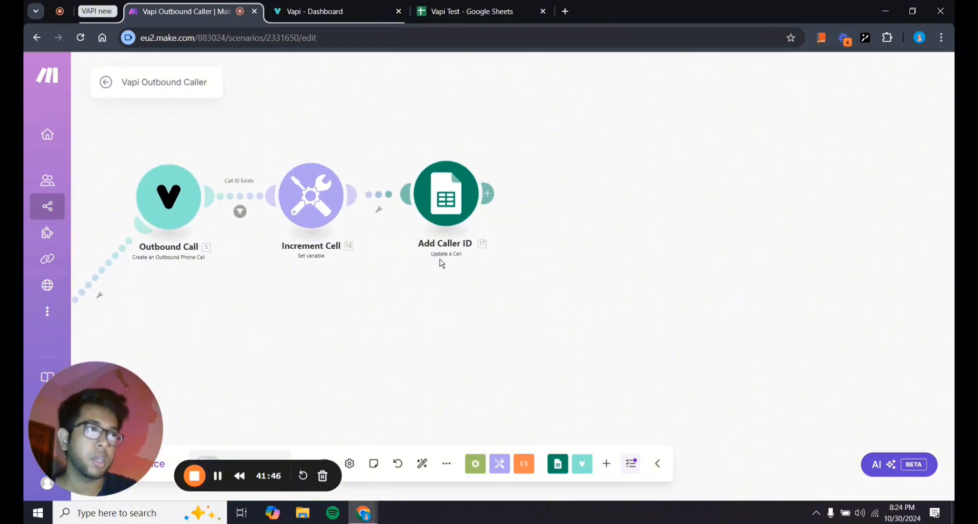
Open the Add Caller ID settings and compare its Cell field against the sheet's column layout.
scroll(433, 270, up, 2)
drag(424, 274, 423, 275)
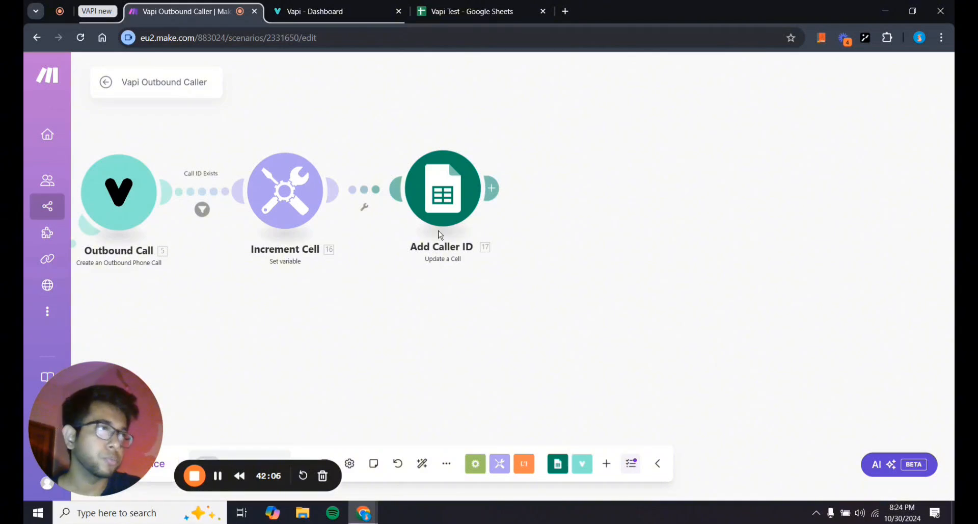
click(439, 200)
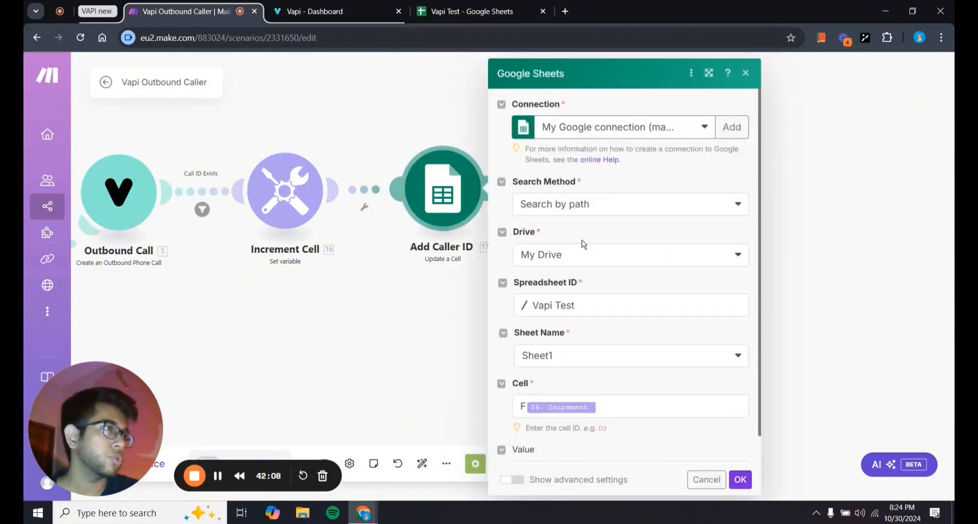
scroll(583, 244, down, 1)
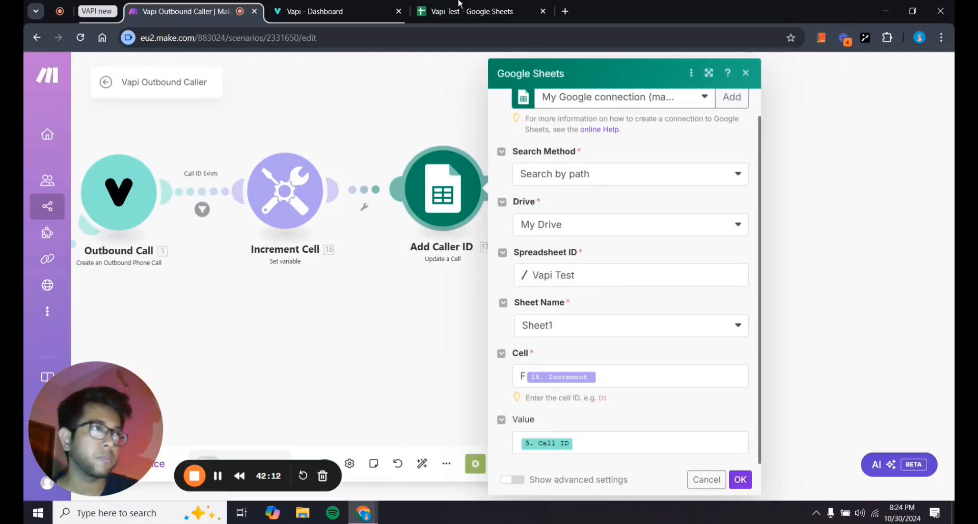
click(524, 377)
click(565, 404)
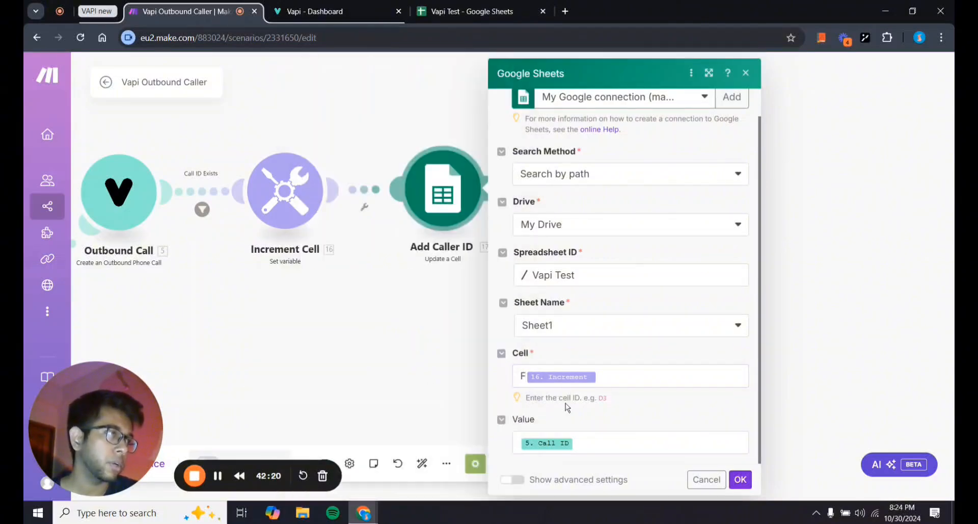
click(470, 11)
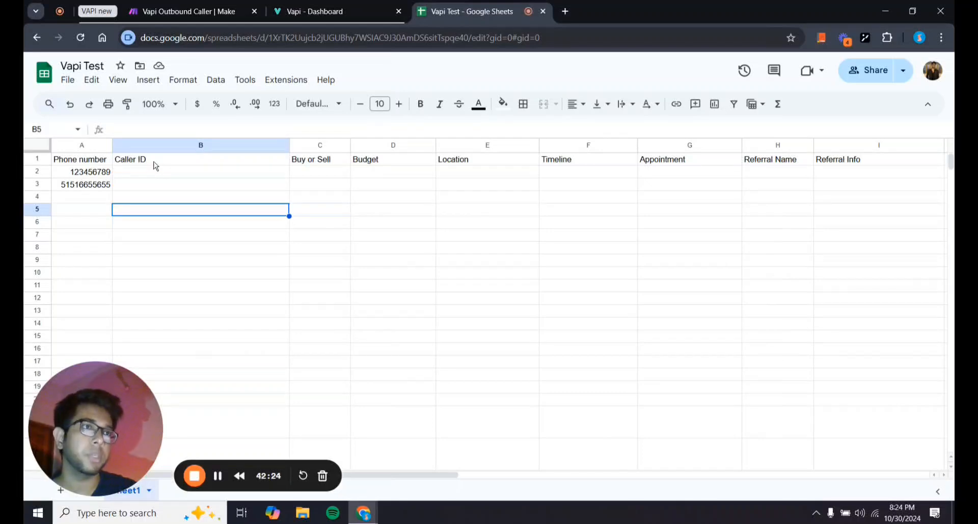
click(188, 12)
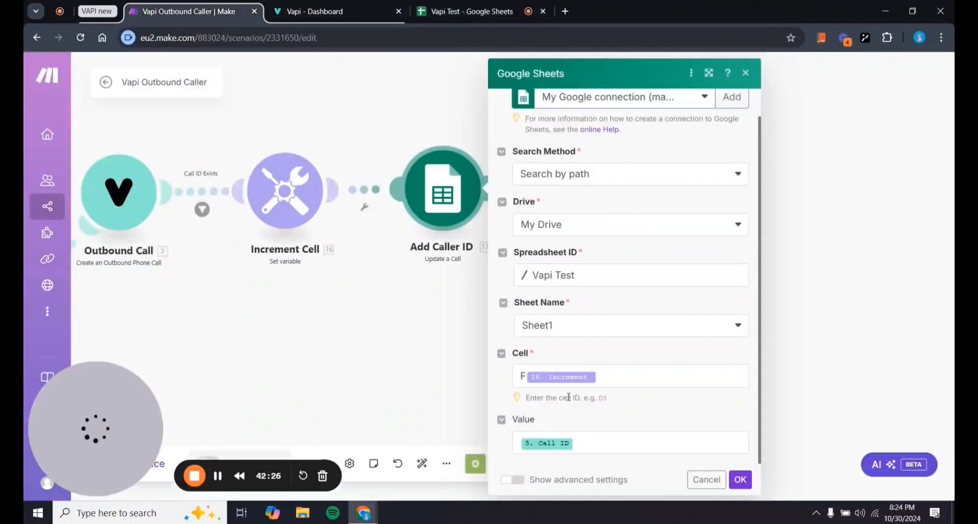
Change the Cell address from column F to B{16. Increment}, keeping Value 5. Call ID, and confirm.
click(526, 375)
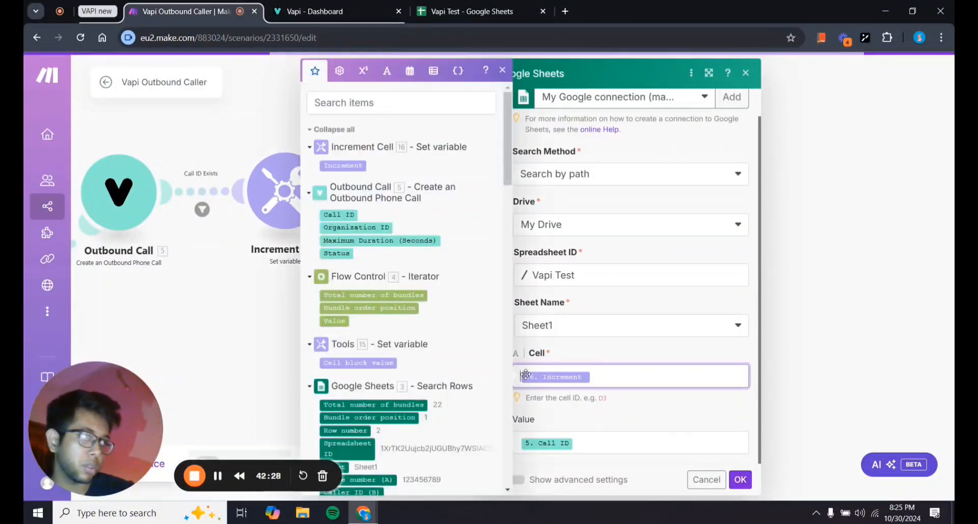
key(BackSpace)
text(B)
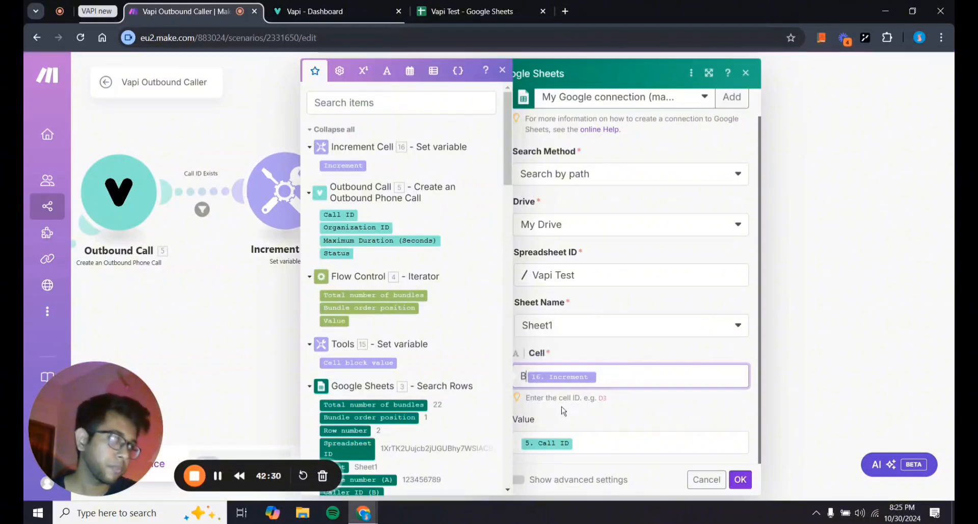
click(622, 398)
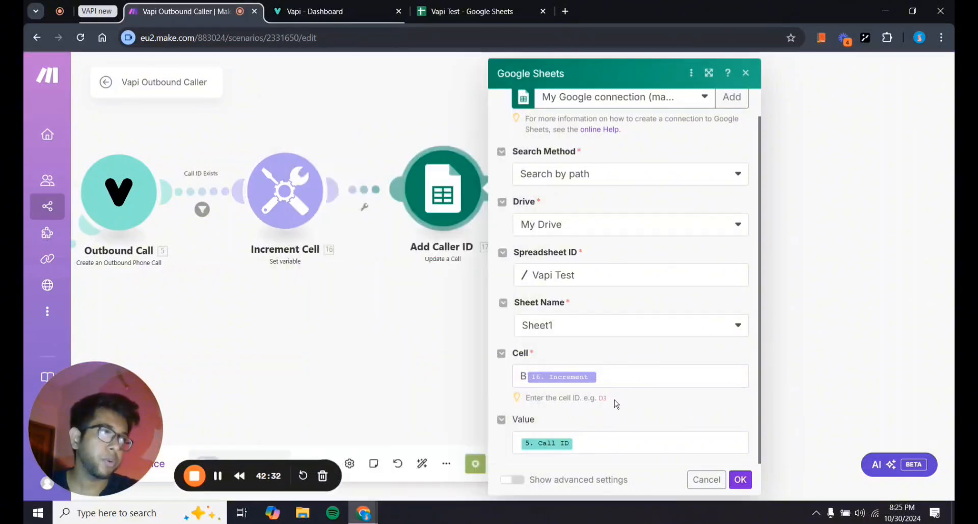
drag(344, 341, 548, 294)
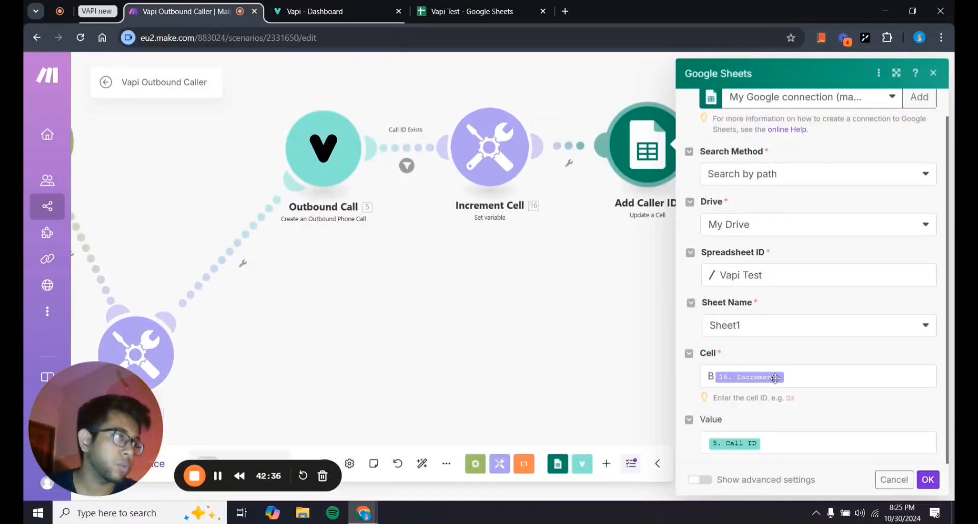
click(926, 477)
Review the Tools module's Cell block variable settings.
scroll(622, 377, down, 1)
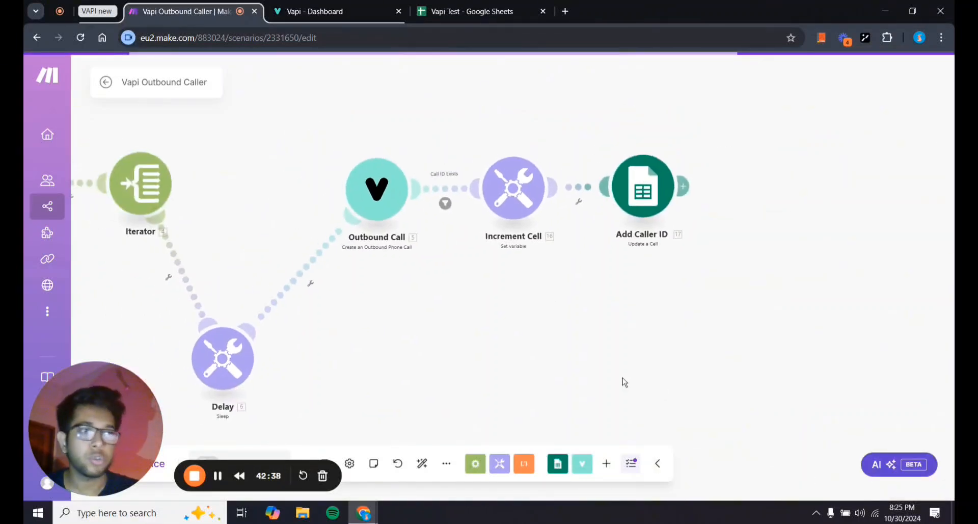
drag(623, 377, 861, 384)
scroll(861, 384, down, 1)
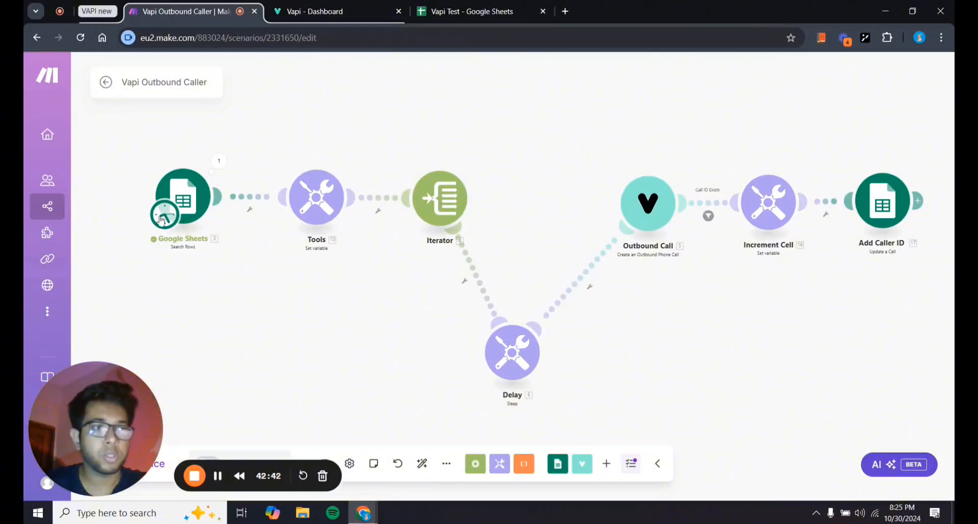
drag(96, 413, 97, 380)
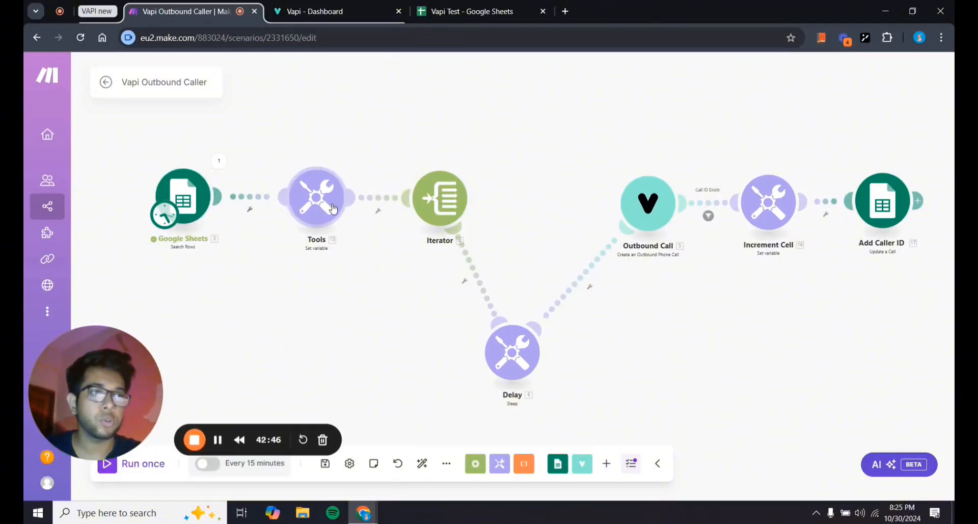
click(316, 197)
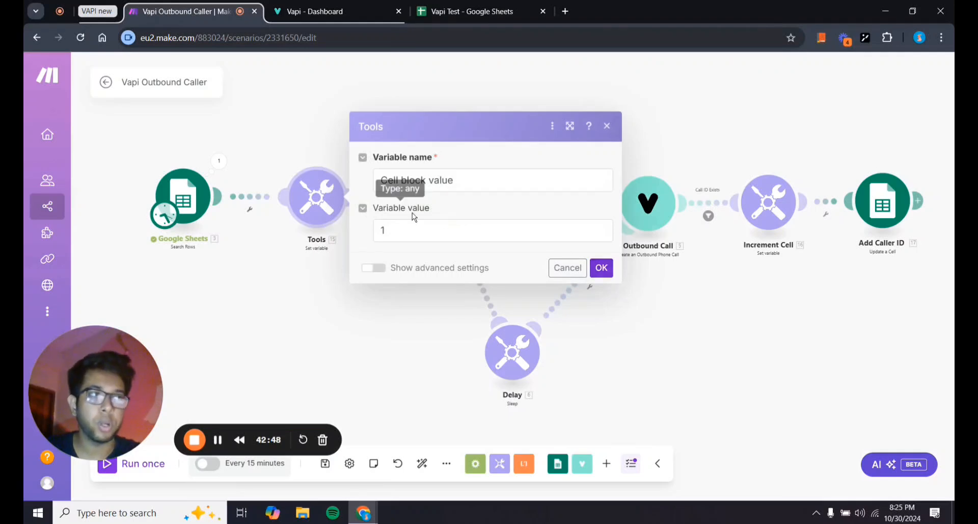
click(601, 267)
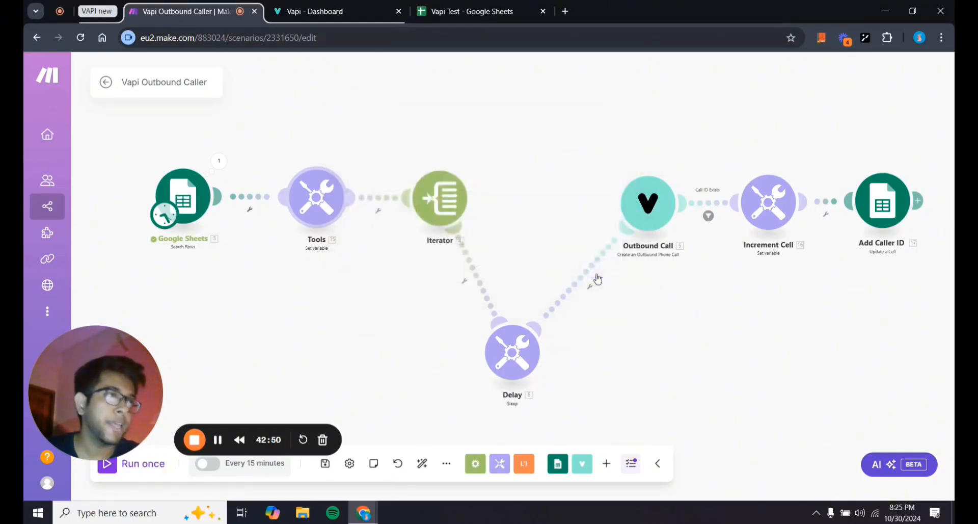
Review and confirm Increment Cell's setting of Cell block value plus 1.
drag(376, 280, 290, 286)
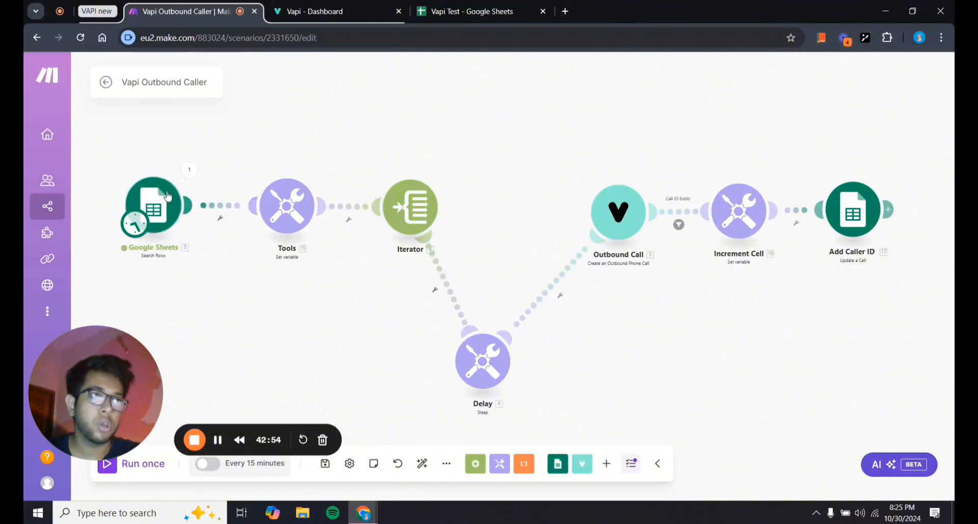
drag(301, 321, 258, 319)
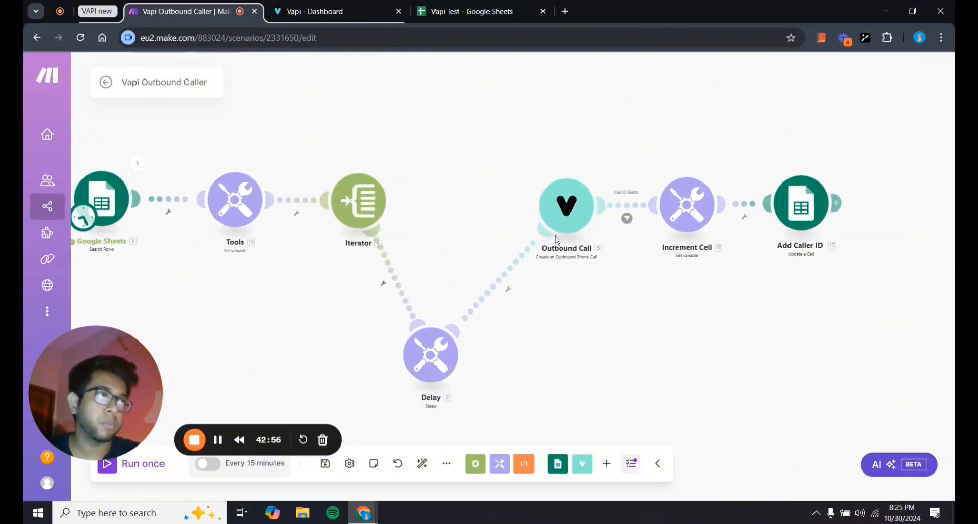
drag(625, 372, 550, 392)
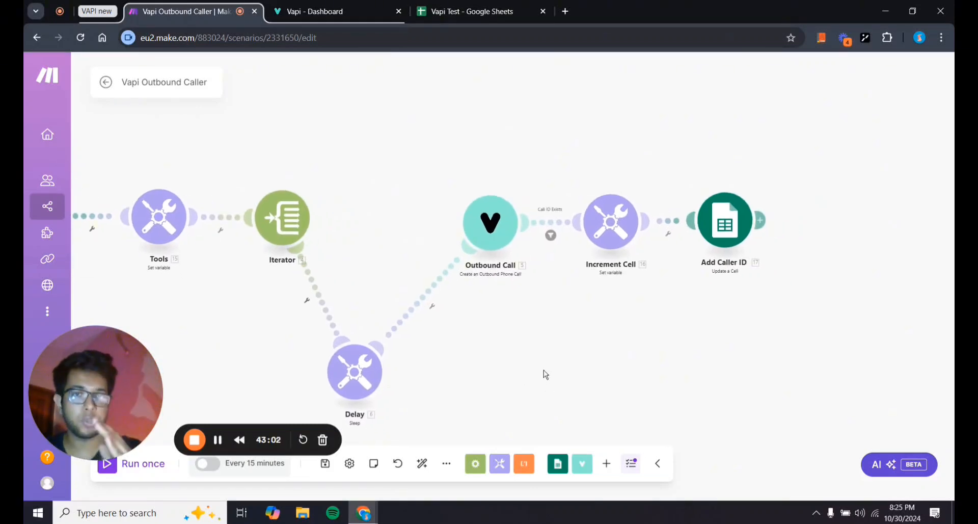
click(602, 235)
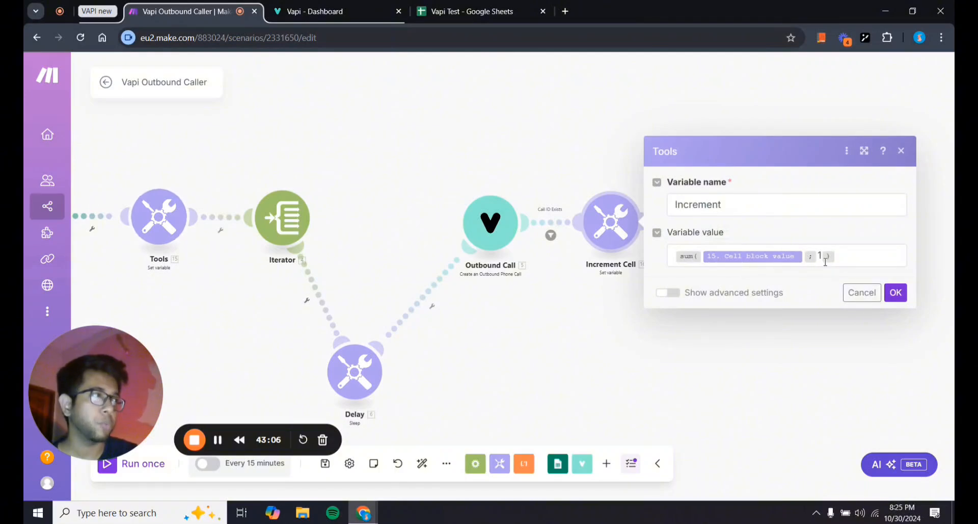
click(896, 292)
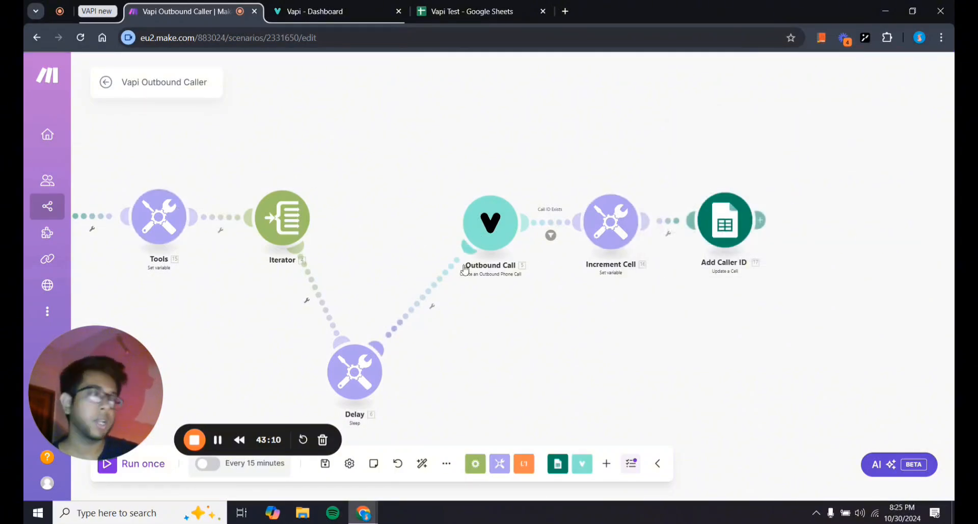
click(613, 230)
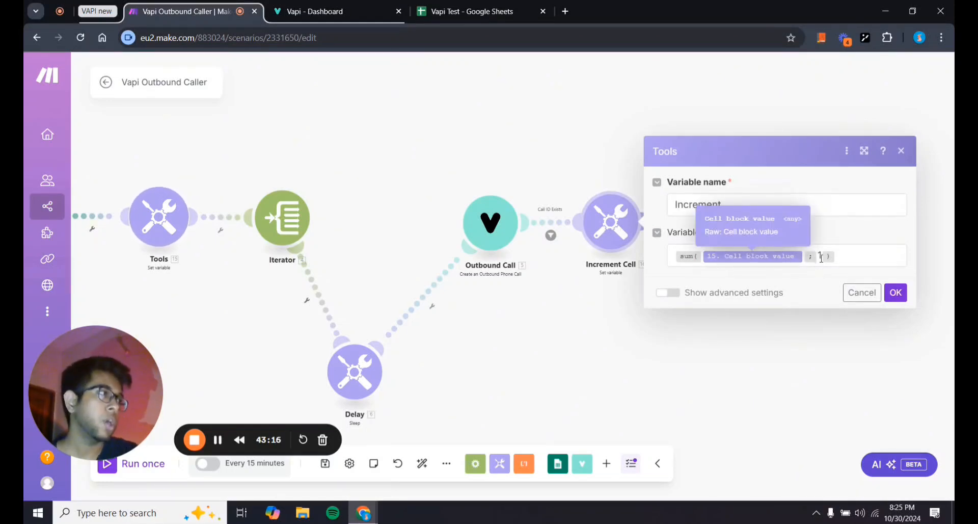
click(897, 292)
Review the Add Caller ID settings that write to column B at the Increment row.
drag(769, 343, 738, 342)
click(701, 210)
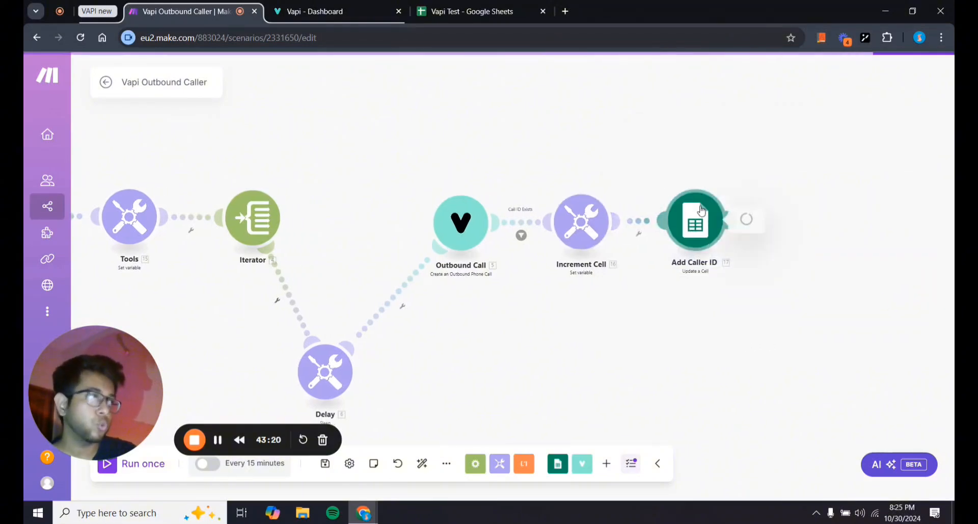
scroll(561, 376, down, 1)
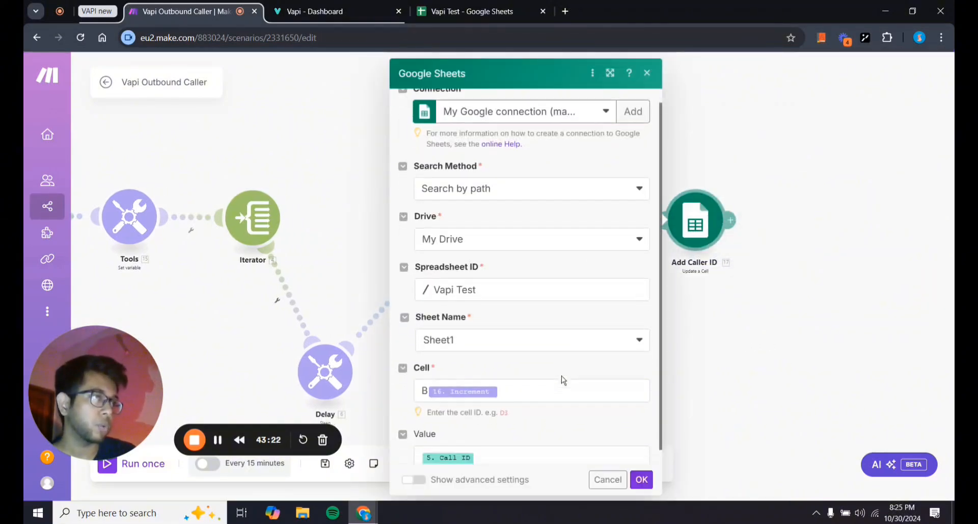
scroll(561, 375, down, 1)
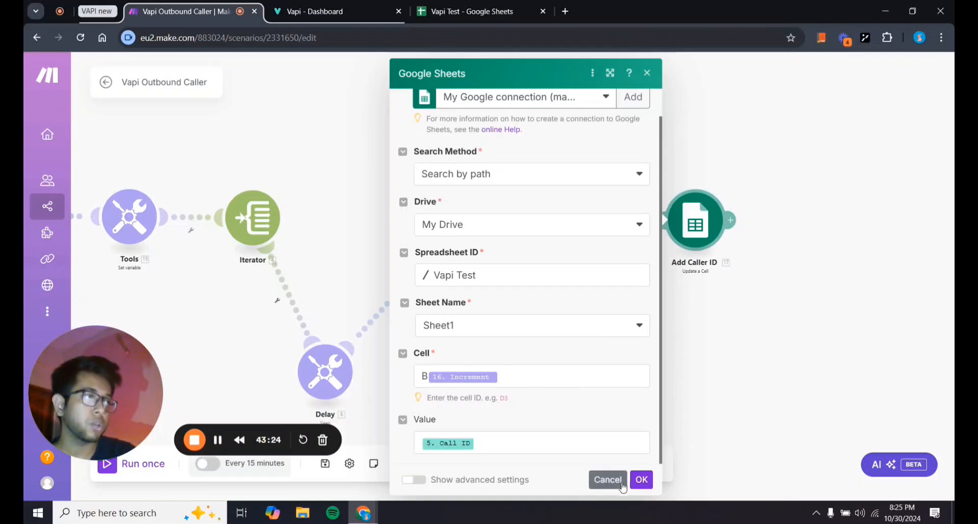
click(641, 478)
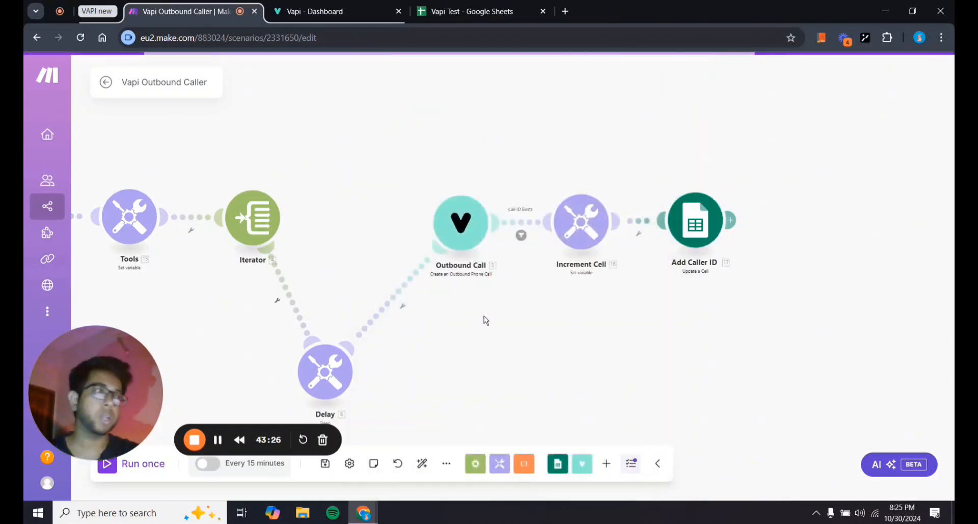
Inspect the Caller ID header and row 2 lead columns in Vapi Test, then return to Make.
click(486, 6)
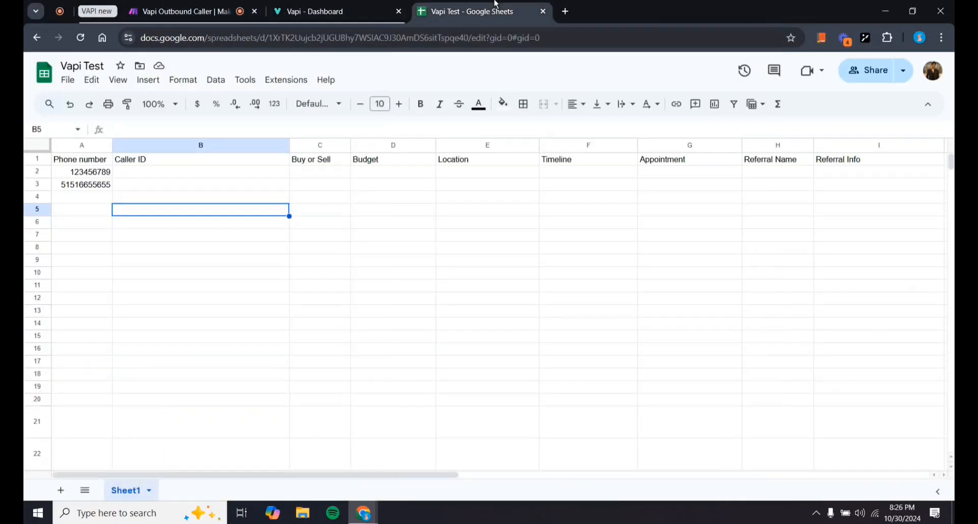
click(155, 163)
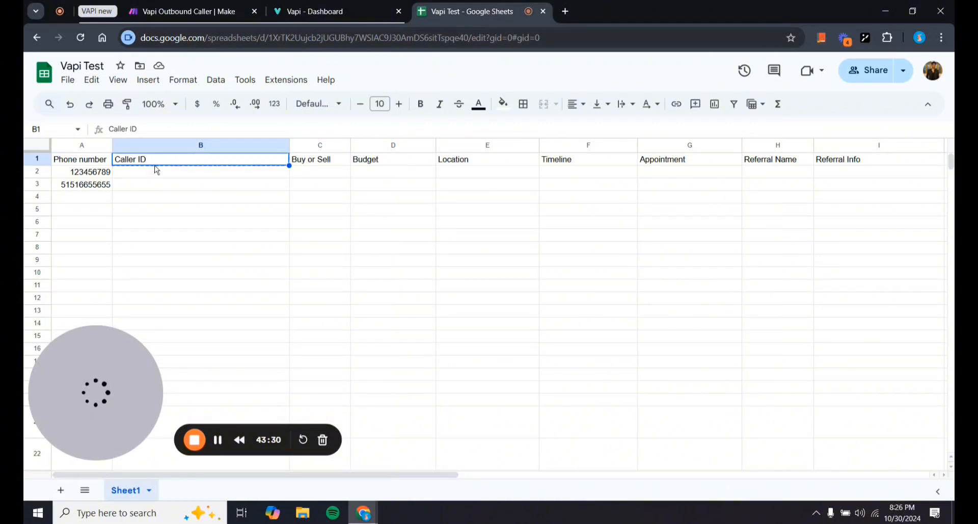
key(Down)
key(Return)
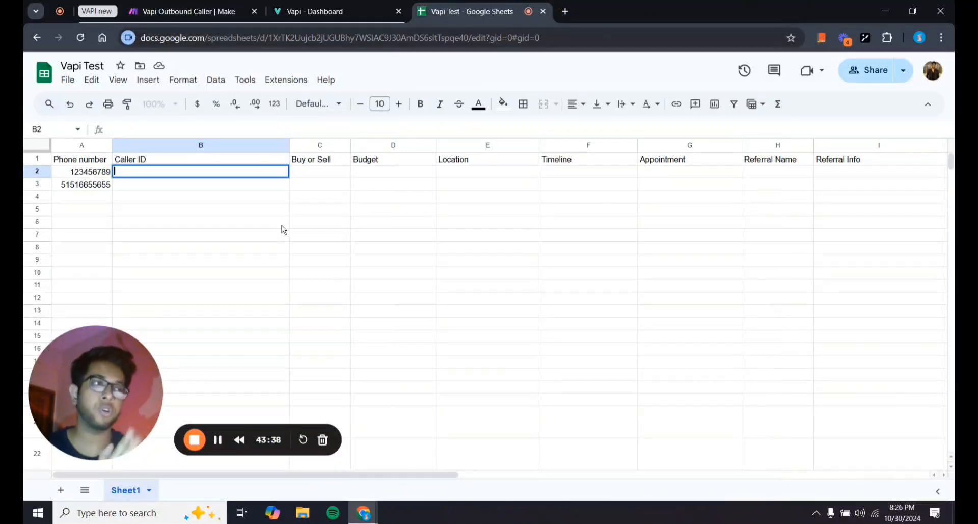
drag(312, 174, 742, 174)
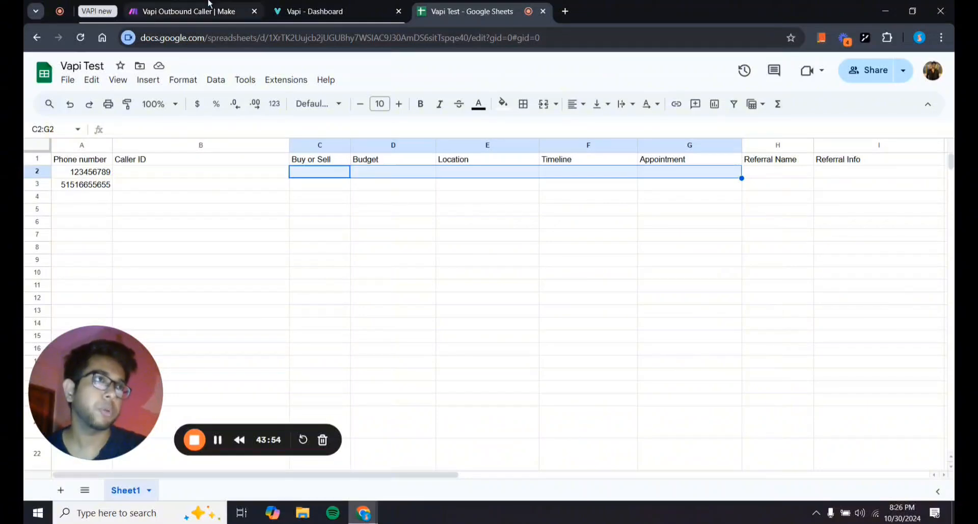
click(247, 12)
drag(551, 306, 586, 344)
scroll(679, 296, up, 2)
scroll(596, 358, up, 1)
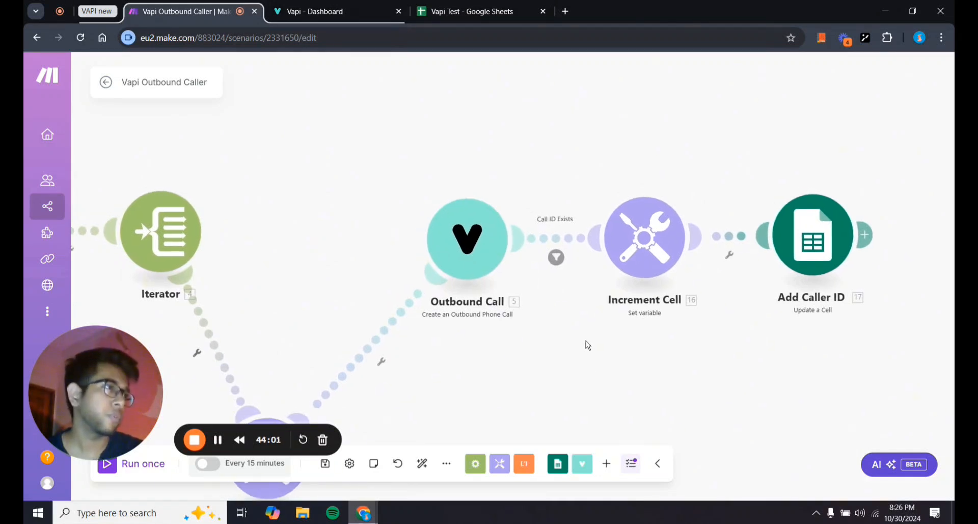
click(560, 264)
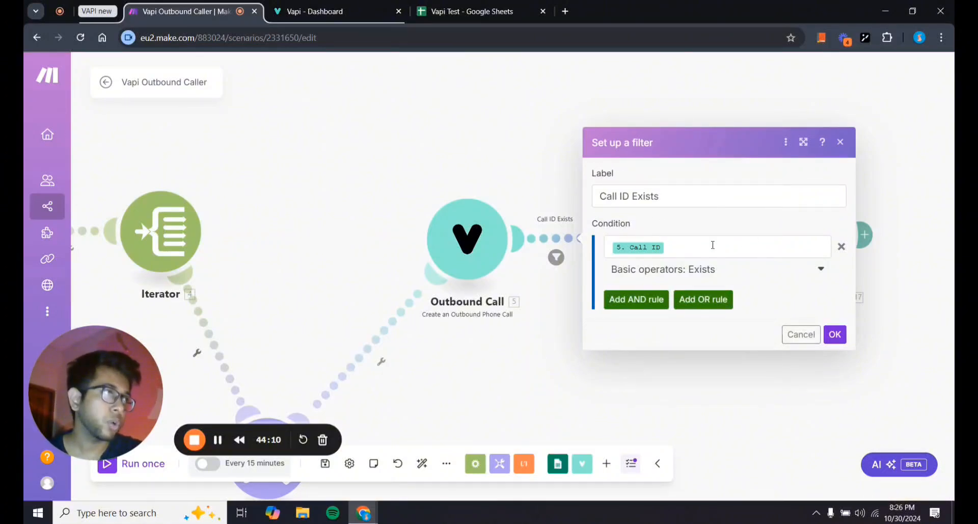
click(474, 260)
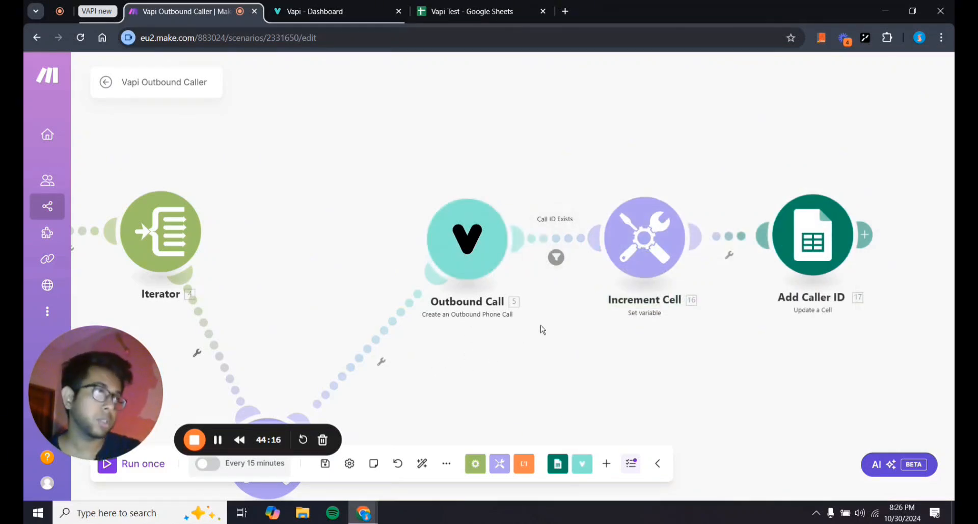
click(556, 257)
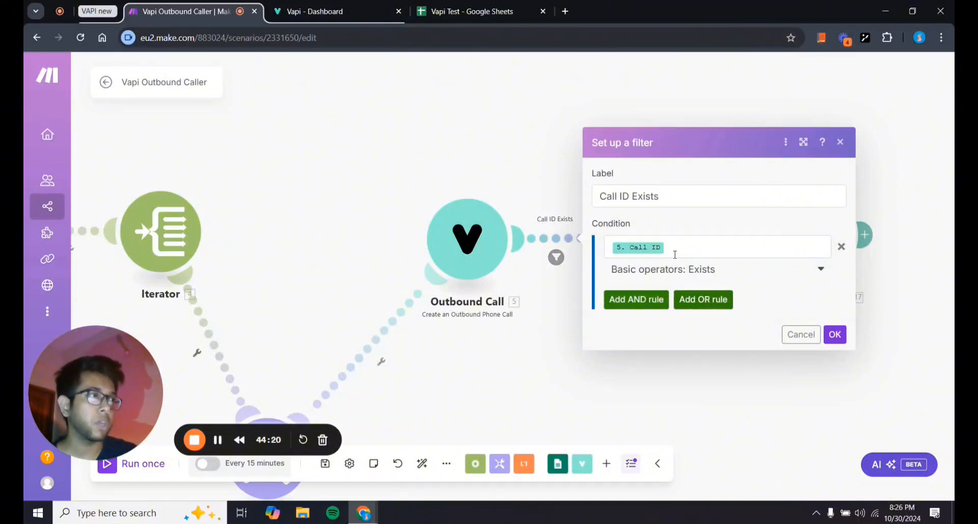
click(835, 334)
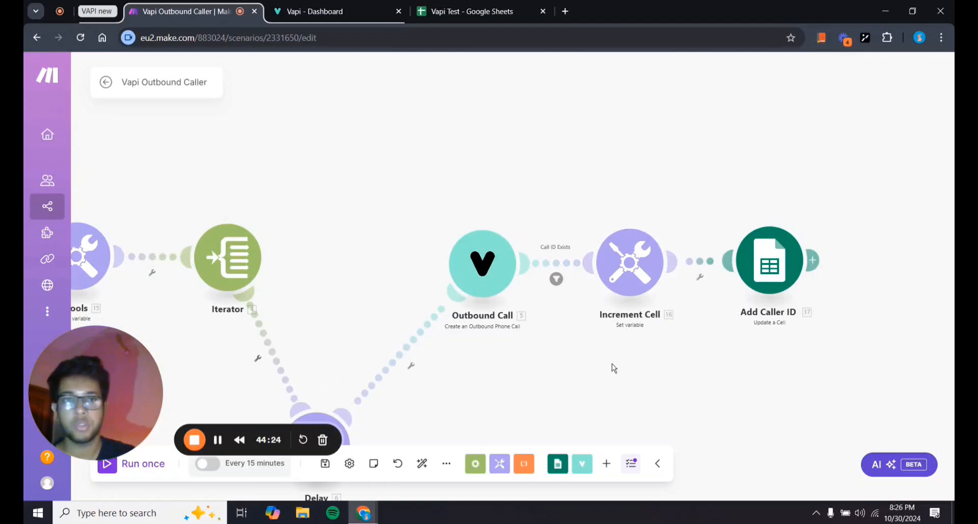
drag(596, 371, 640, 343)
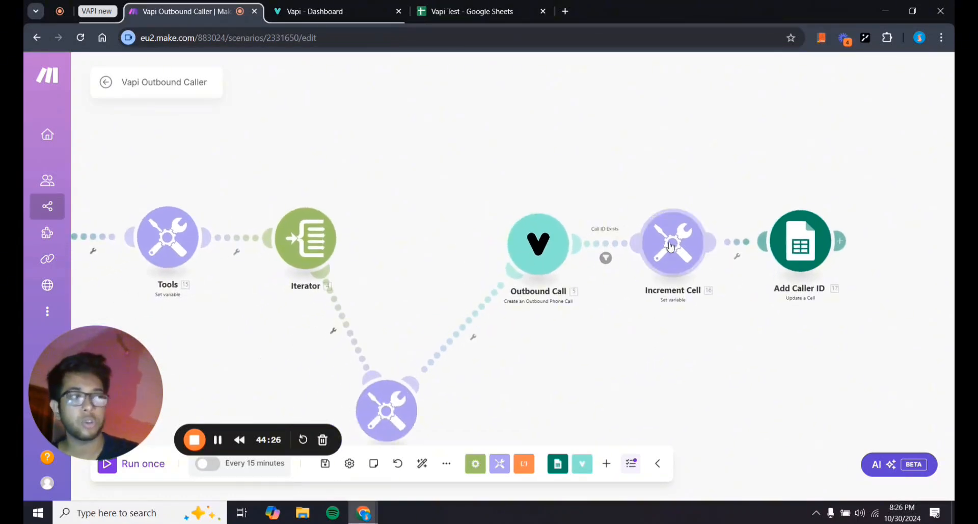
scroll(666, 312, down, 3)
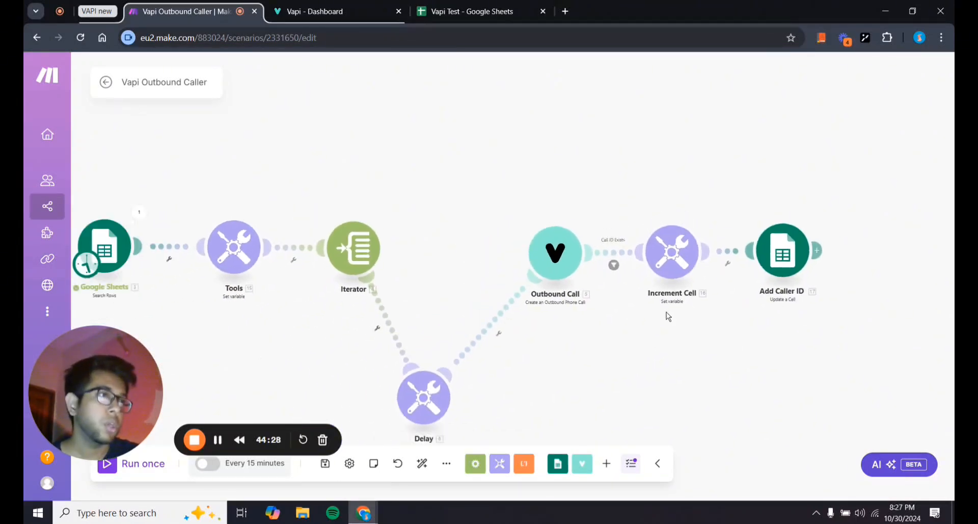
Save the Delay module's sleep settings linking the Iterator to Outbound Call.
drag(621, 349, 664, 297)
scroll(771, 306, down, 3)
scroll(644, 318, up, 2)
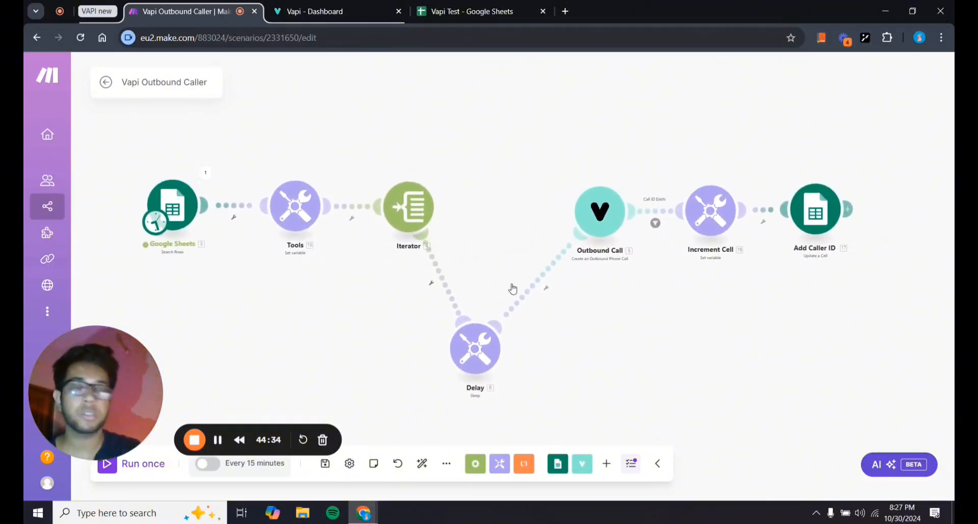
drag(474, 255, 503, 256)
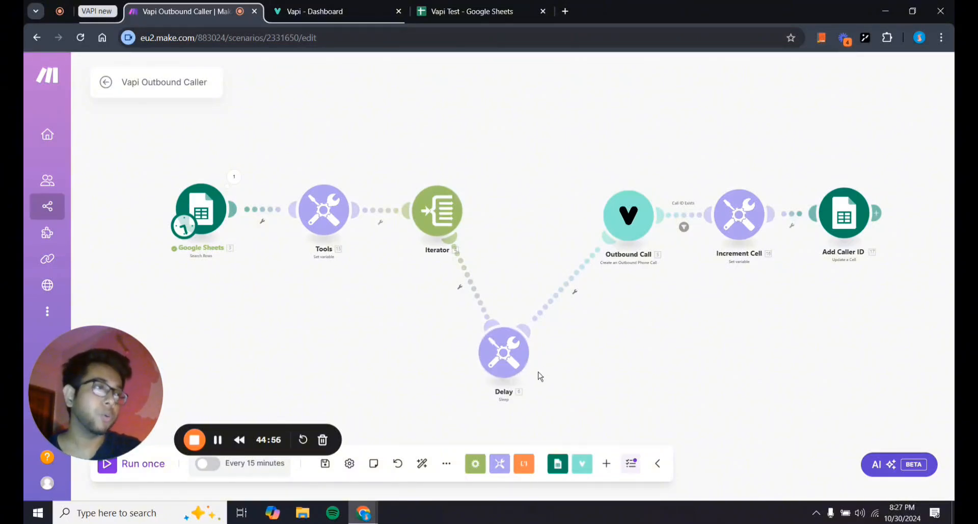
click(511, 362)
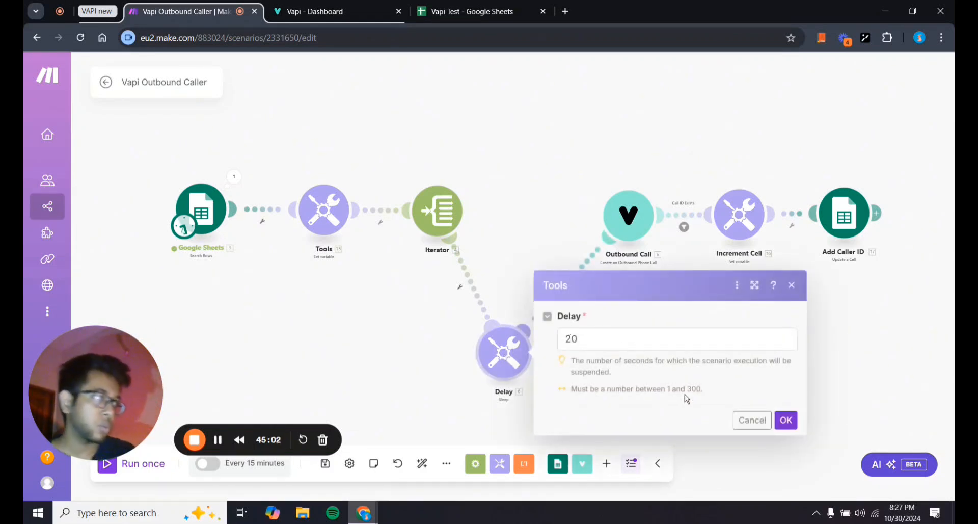
click(784, 421)
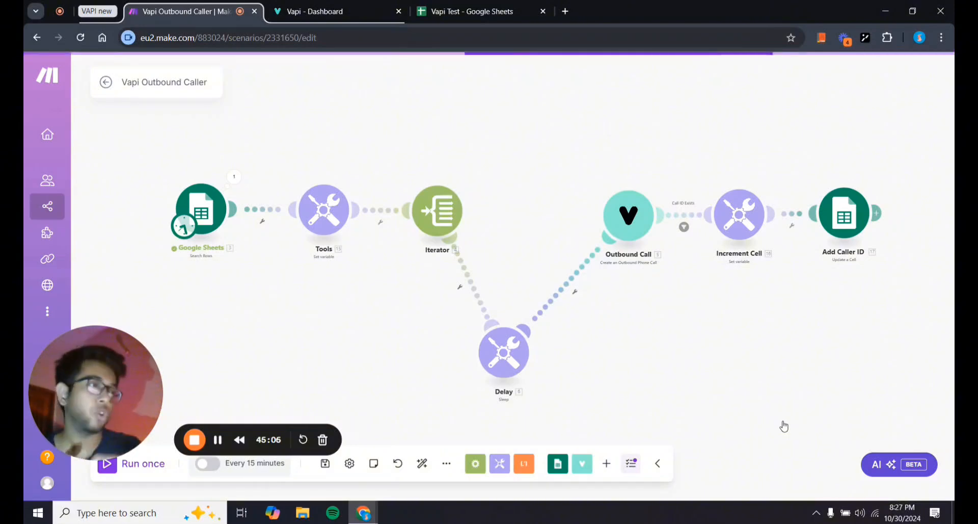
drag(619, 377, 593, 380)
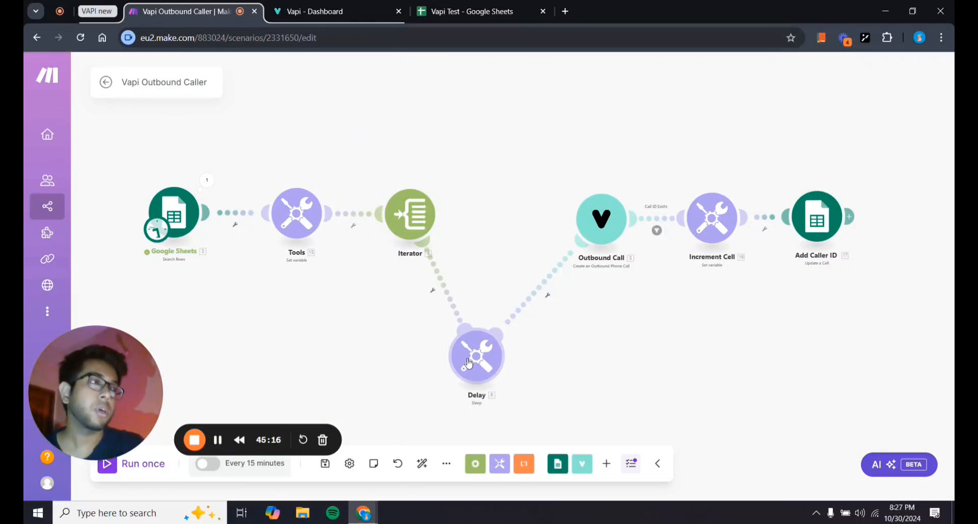
drag(550, 366, 537, 342)
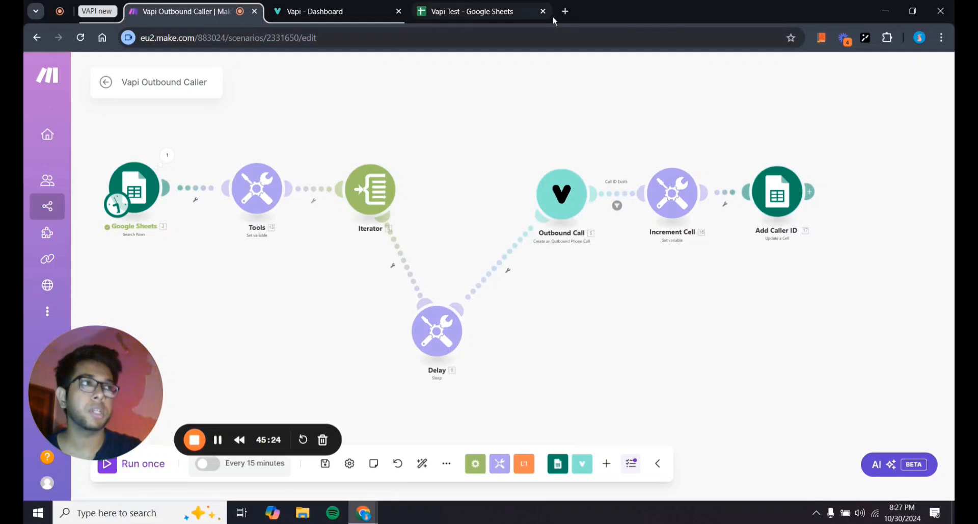
Select the empty rows below the phone numbers in column A and the empty Caller ID cells in column B.
click(489, 12)
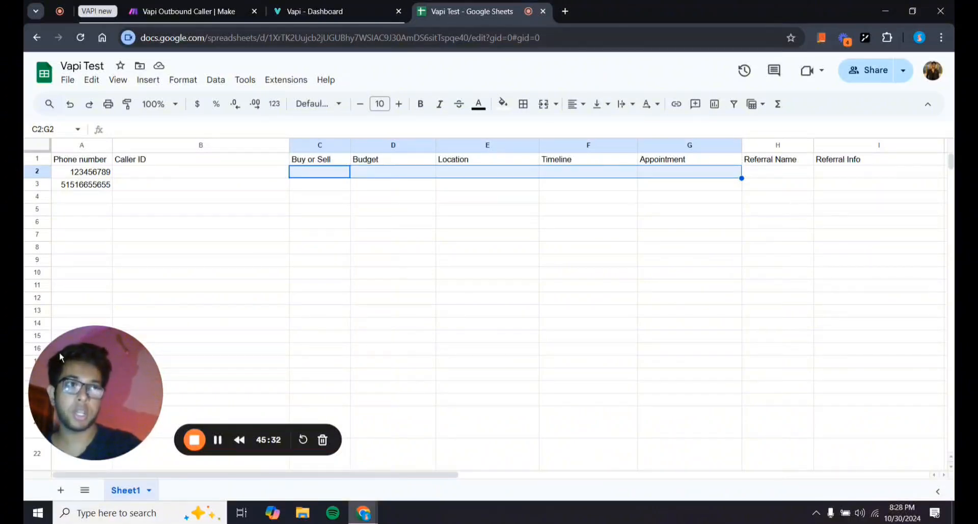
click(93, 200)
drag(94, 205, 94, 339)
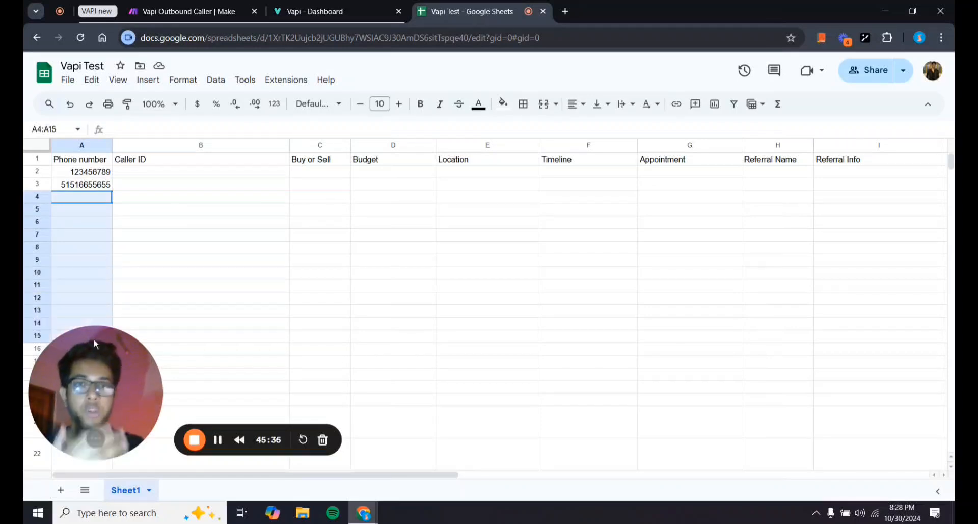
drag(169, 173, 177, 356)
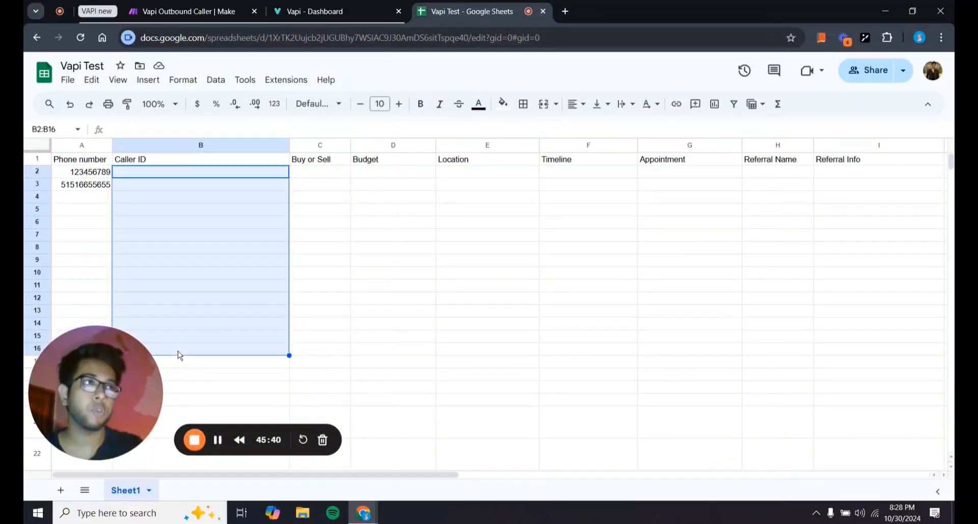
click(183, 11)
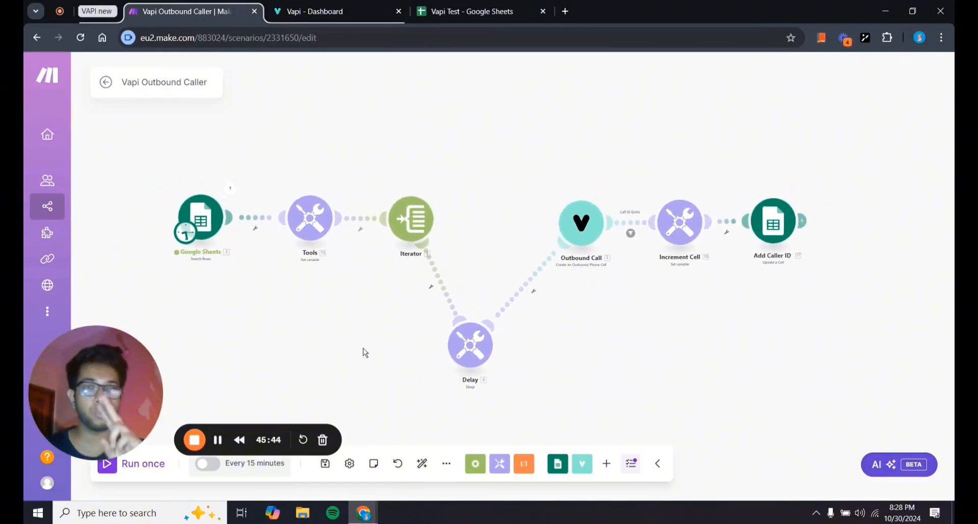
Pan and zoom around the Vapi Outbound Caller scenario canvas.
scroll(365, 351, up, 2)
scroll(365, 352, up, 2)
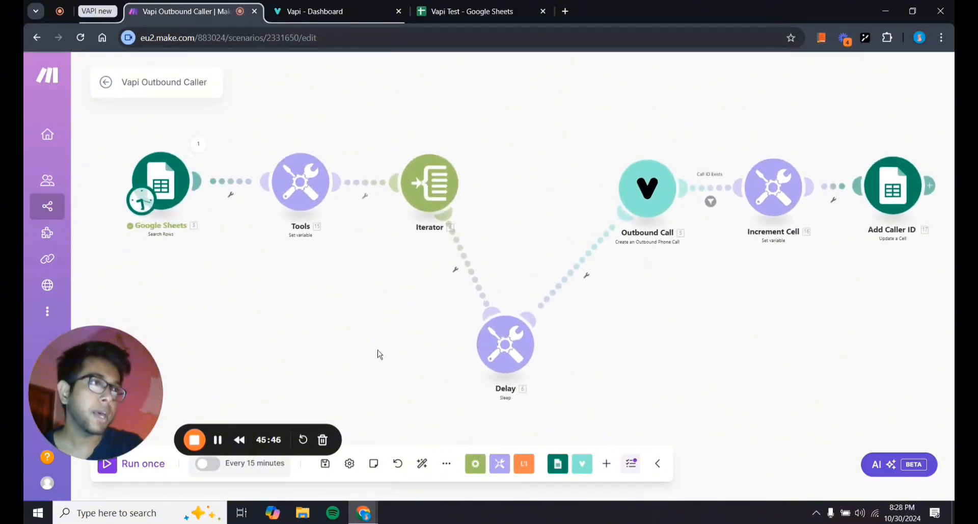
drag(368, 331, 312, 331)
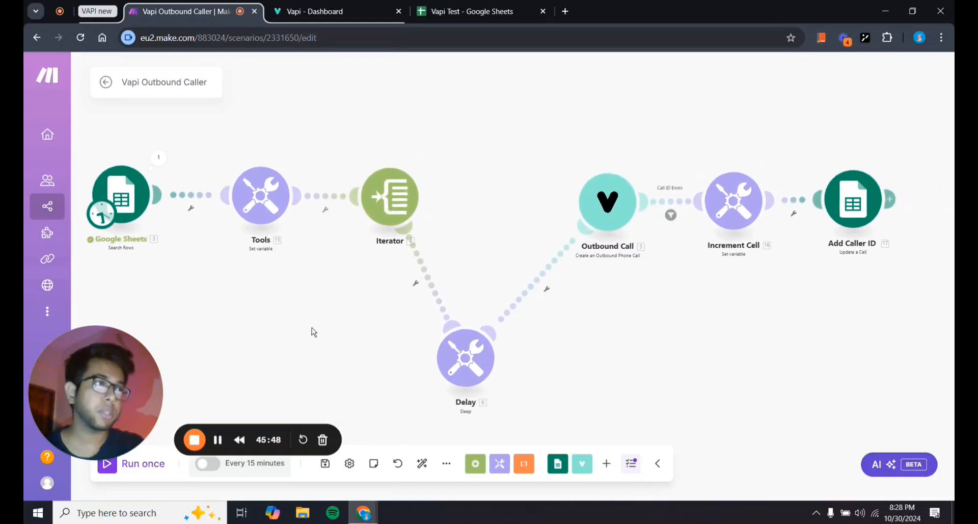
scroll(312, 332, down, 1)
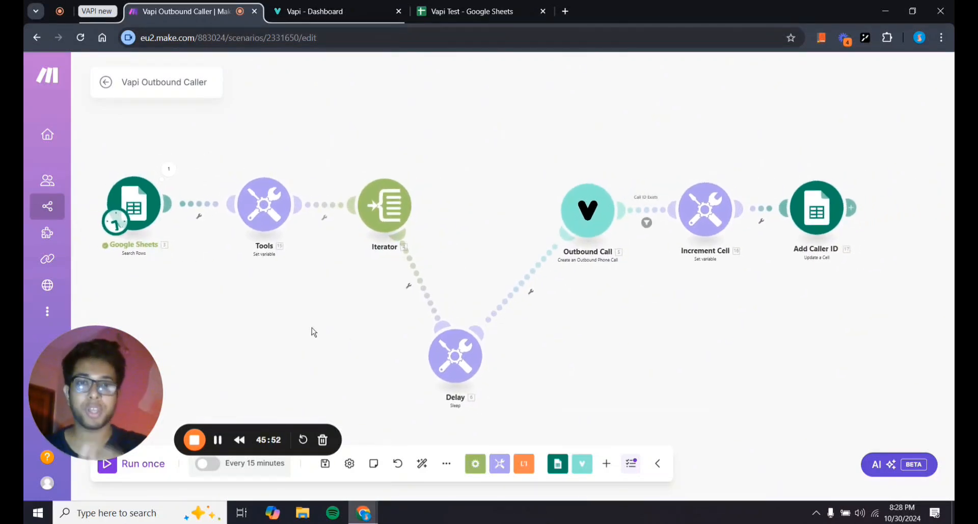
scroll(313, 332, down, 1)
scroll(314, 332, down, 1)
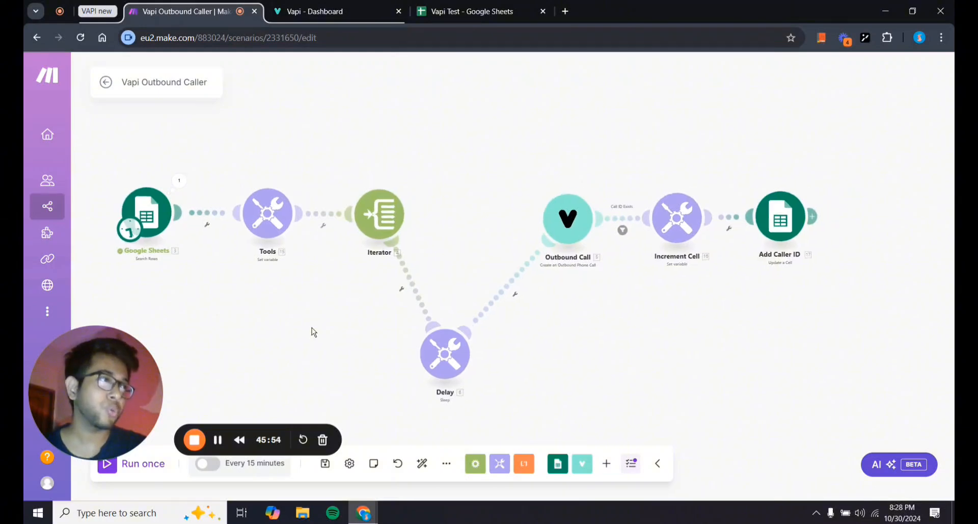
scroll(313, 332, up, 2)
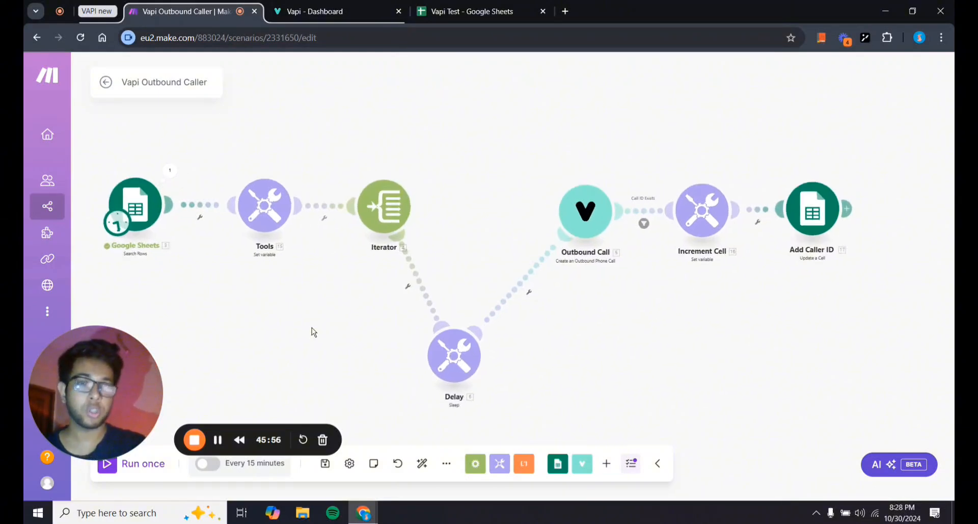
mouse_move(312, 332)
mouse_down()
mouse_move(388, 360)
mouse_move(323, 321)
mouse_up()
scroll(360, 348, down, 1)
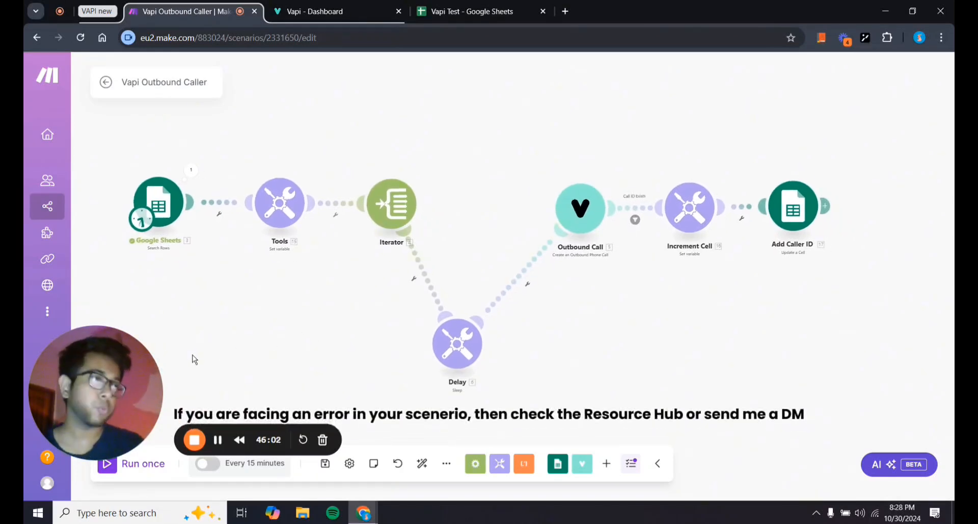
Open and dismiss the blueprint export/import options, then reposition the canvas.
click(446, 463)
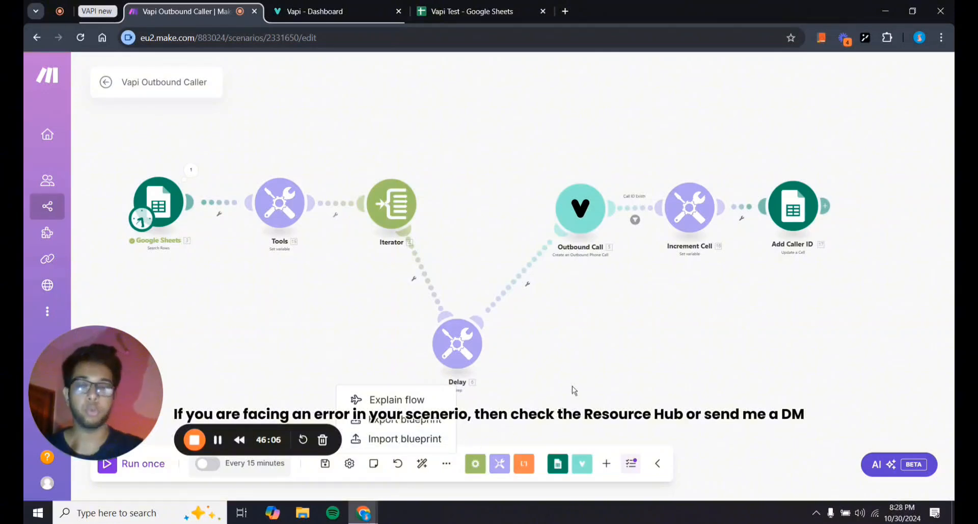
click(608, 323)
drag(610, 326, 631, 323)
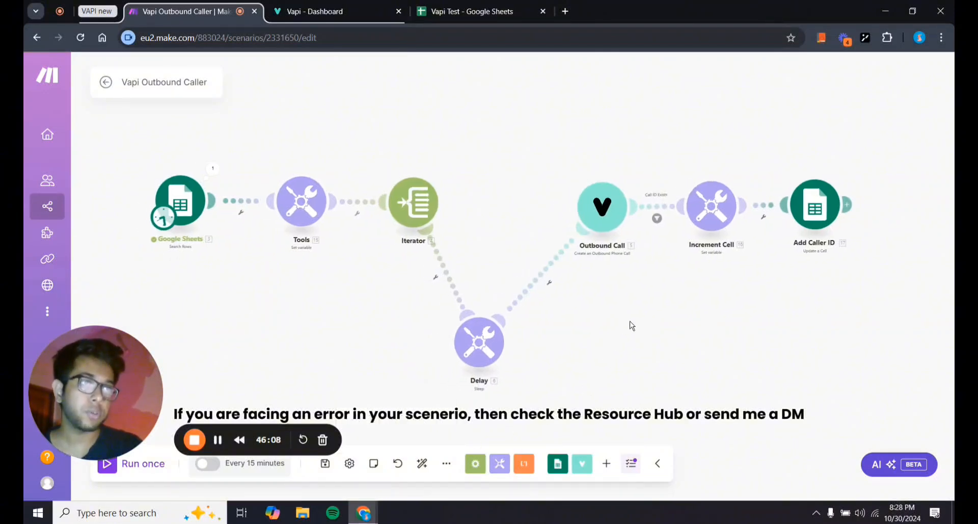
drag(568, 329, 528, 339)
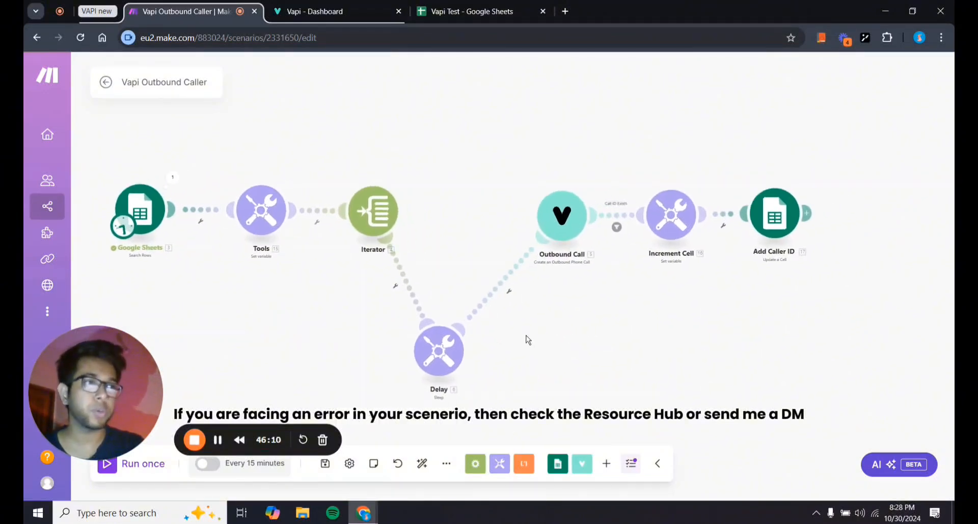
drag(293, 331, 344, 339)
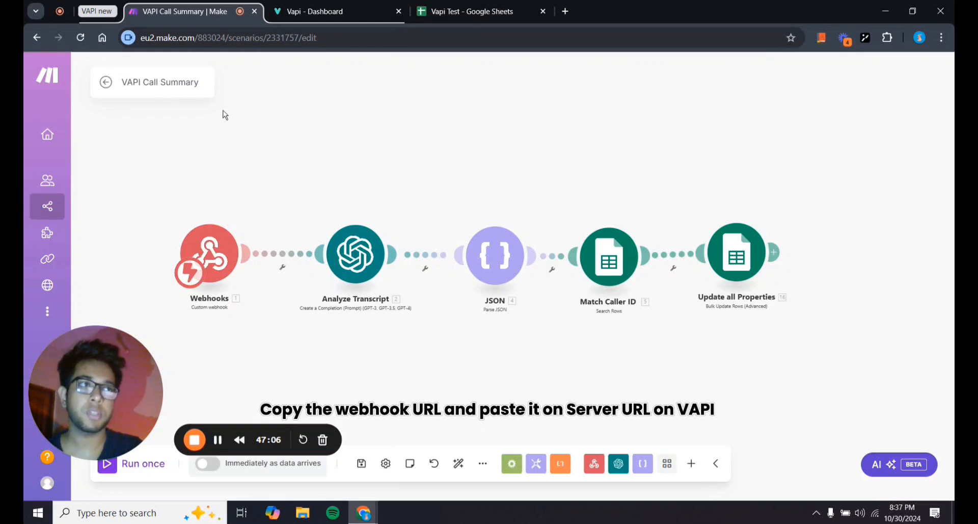
Open the Analyze Transcript module and focus its System message text content.
drag(293, 157, 270, 151)
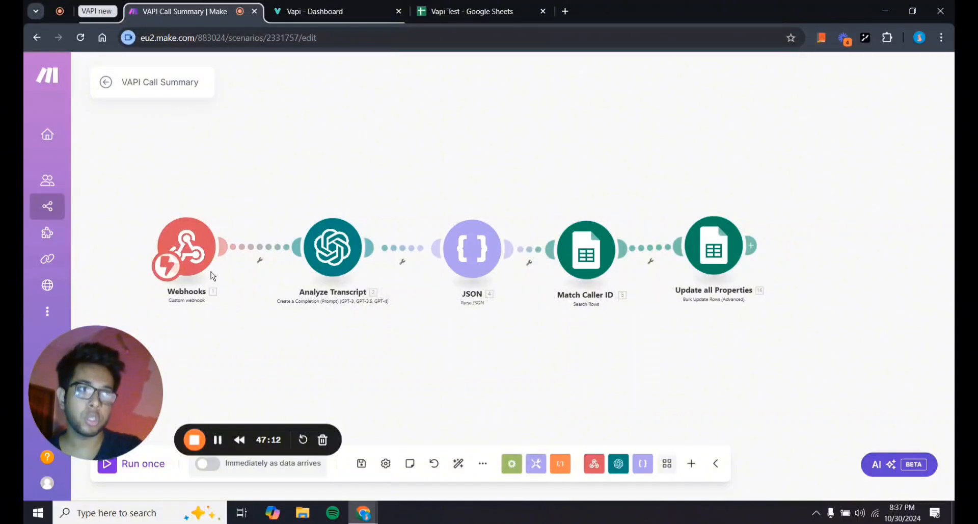
click(335, 267)
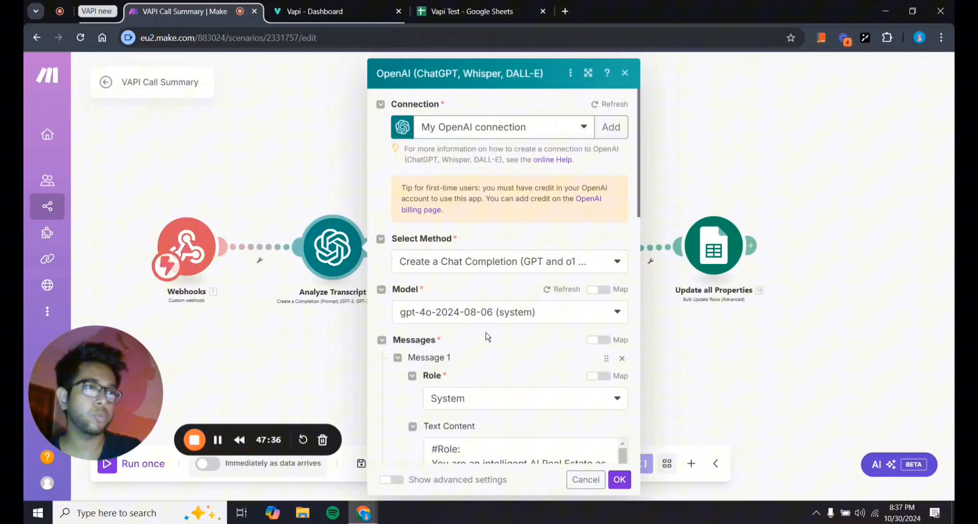
scroll(488, 336, down, 6)
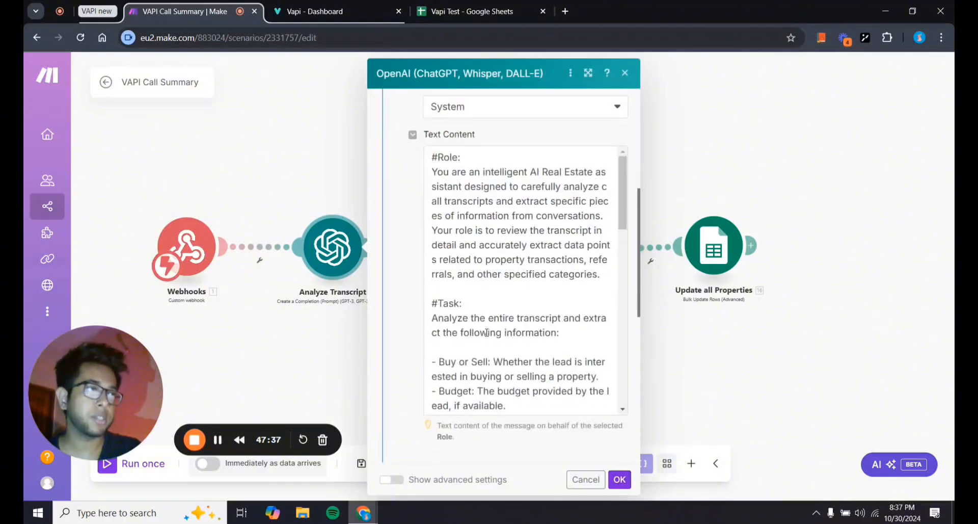
scroll(486, 332, up, 2)
click(454, 253)
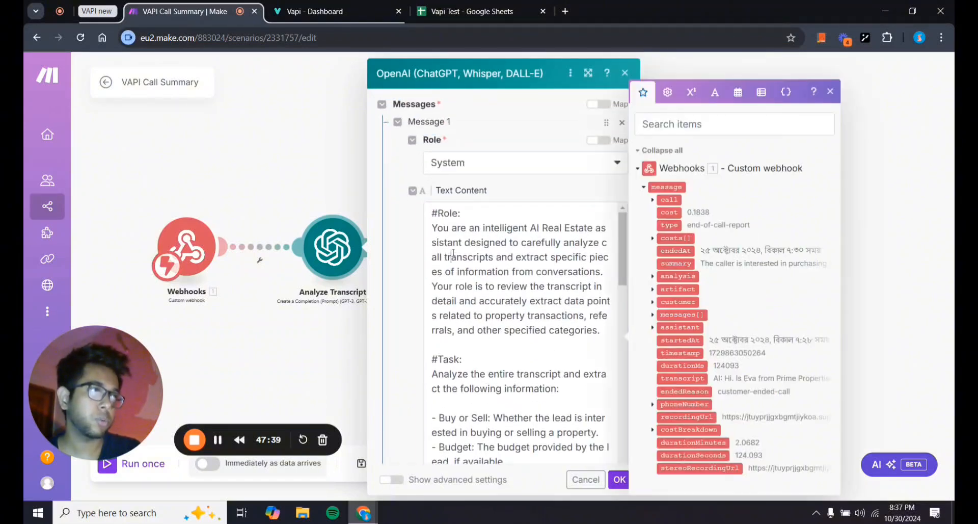
scroll(454, 253, down, 8)
click(393, 283)
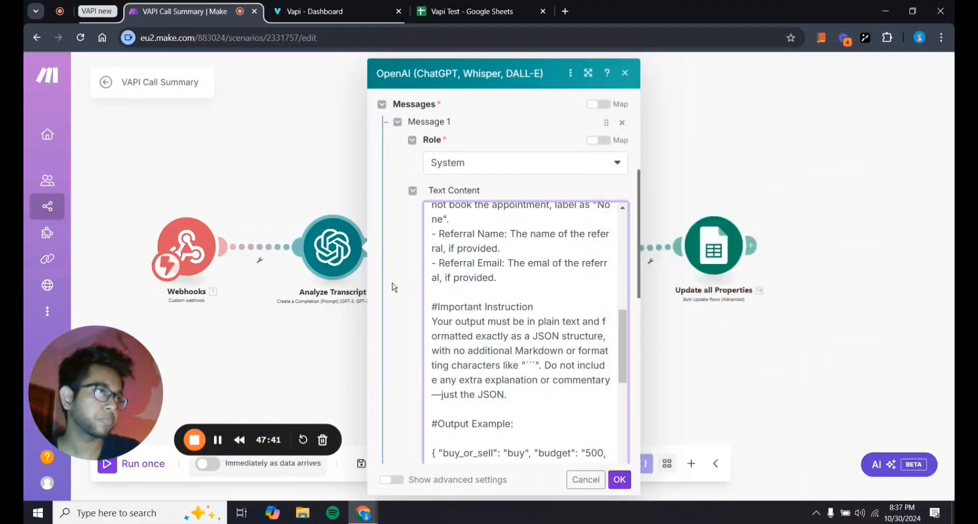
click(500, 306)
Scroll through the real-estate extraction prompt, then bring up the Vapi Test sheet.
scroll(500, 305, up, 4)
scroll(500, 304, up, 3)
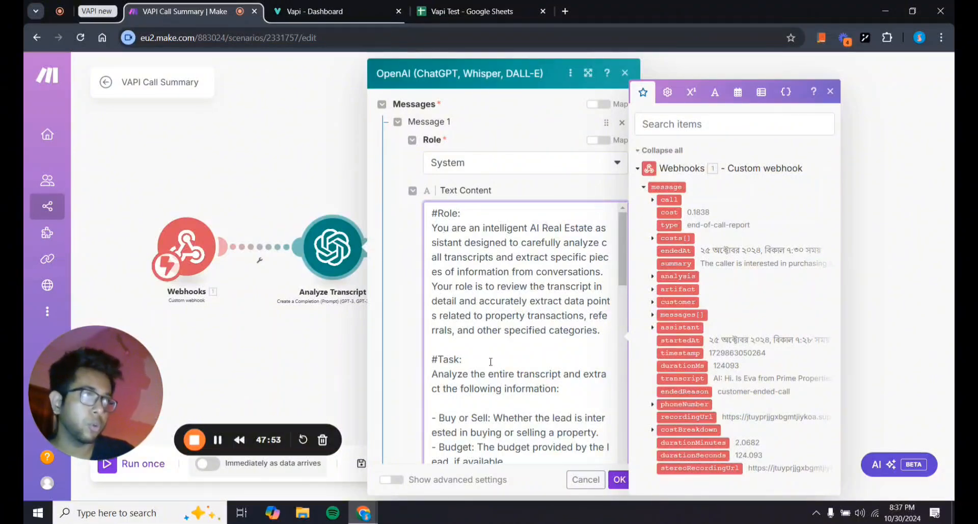
scroll(473, 305, down, 3)
scroll(473, 403, down, 6)
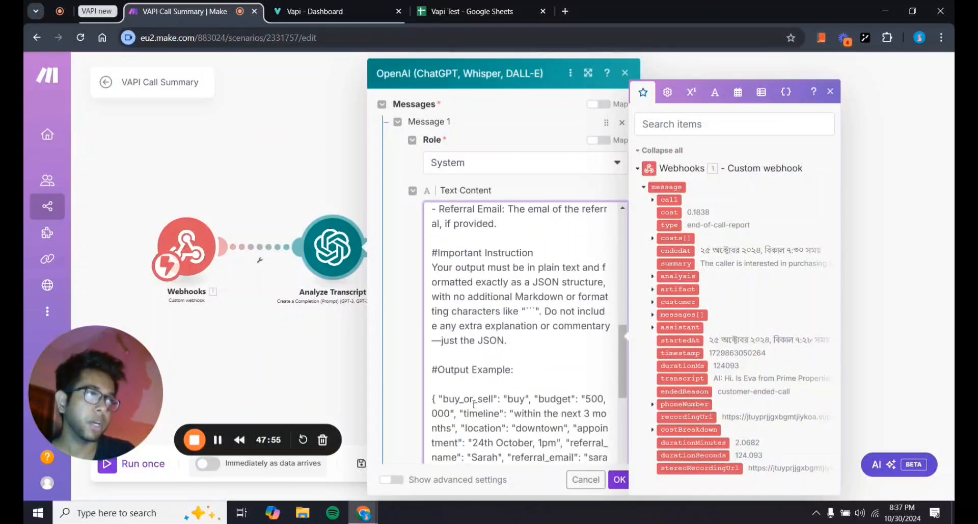
scroll(441, 254, up, 6)
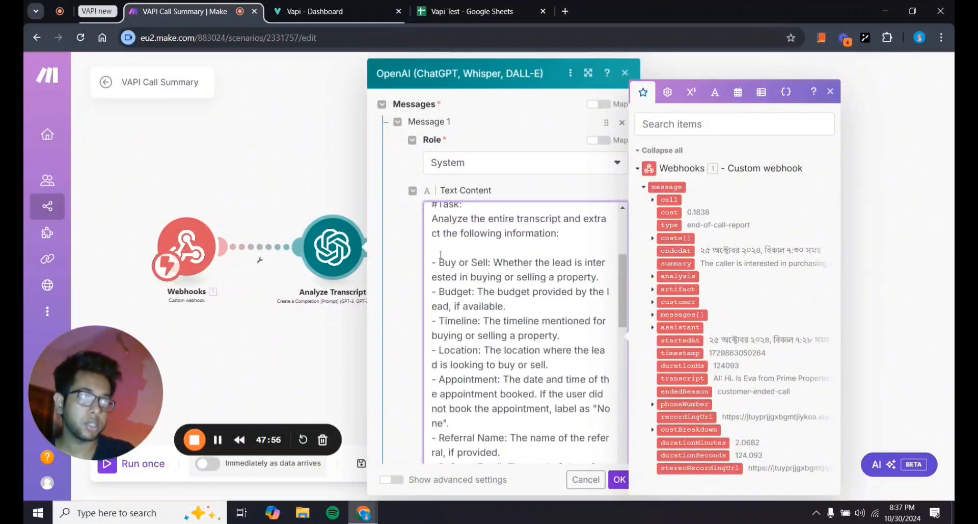
scroll(503, 315, up, 3)
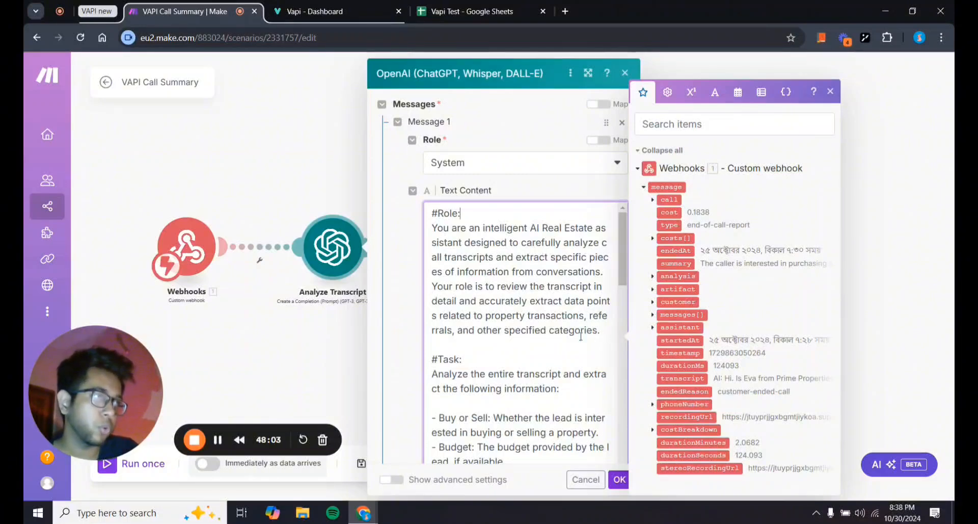
scroll(540, 359, down, 4)
scroll(540, 359, up, 2)
scroll(540, 359, up, 1)
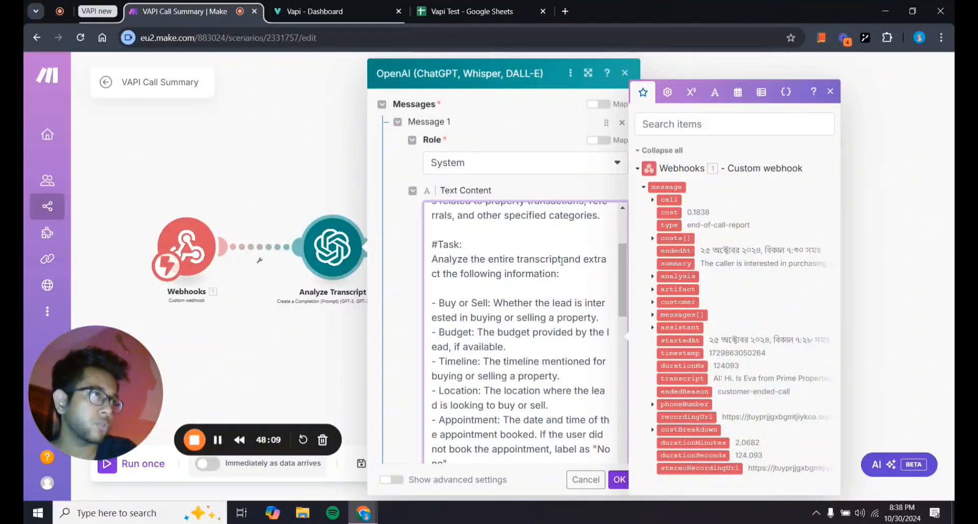
scroll(490, 304, down, 2)
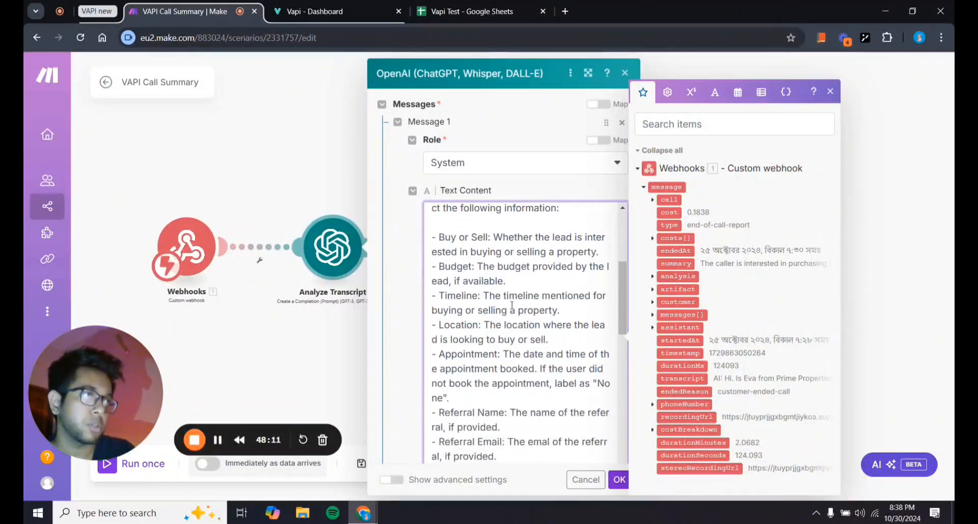
click(448, 11)
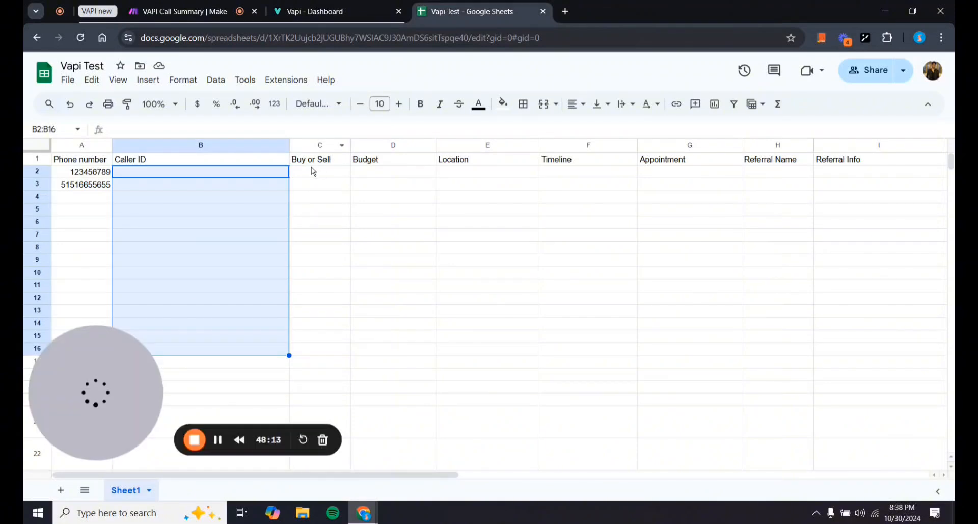
Select lead detail cells C2:F3 under Buy or Sell, then return to the VAPI Call Summary scenario.
click(340, 171)
shift+click(552, 184)
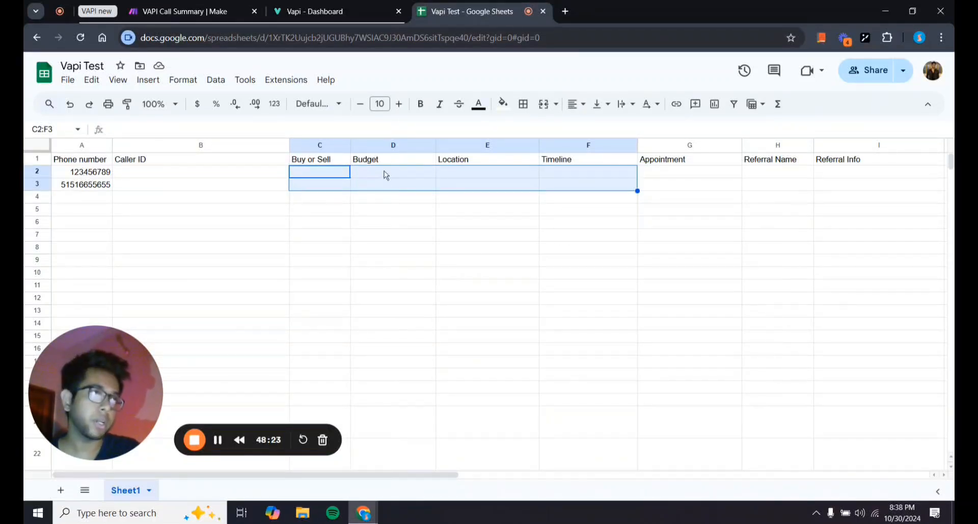
click(348, 177)
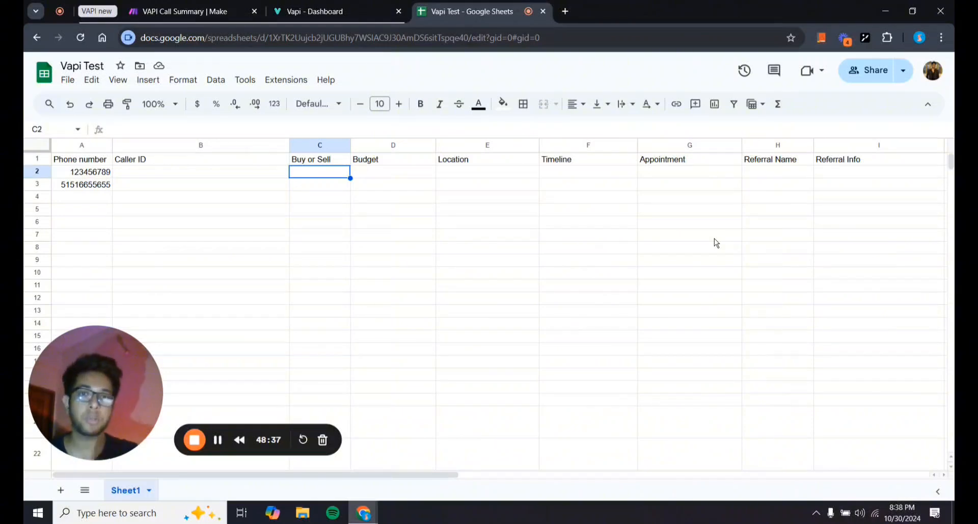
click(204, 5)
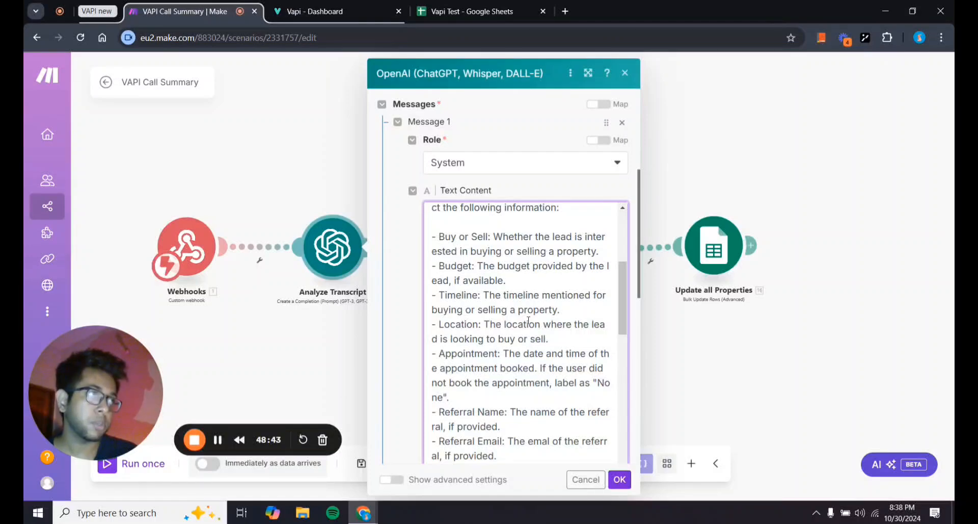
Scroll through the Analyze Transcript module's Text Content prompt to review it.
scroll(484, 294, up, 3)
scroll(482, 357, down, 2)
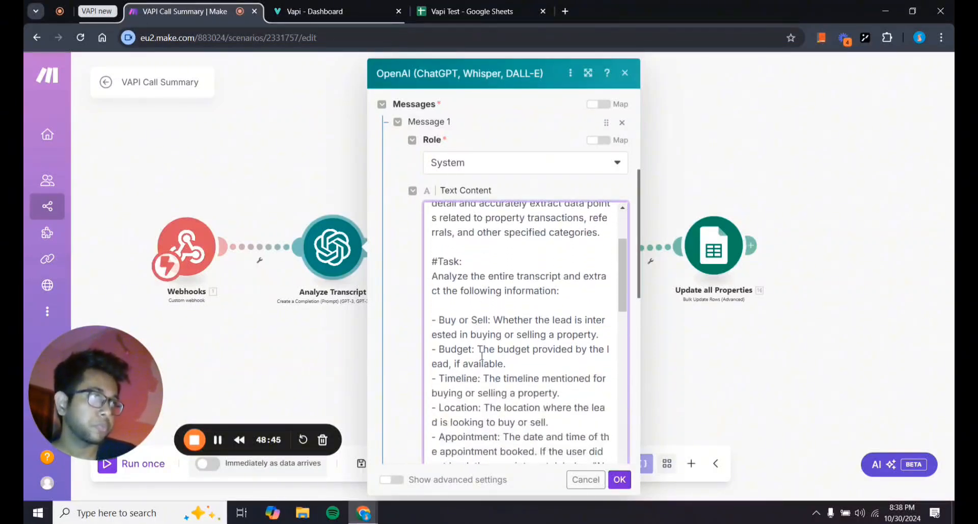
scroll(434, 324, down, 1)
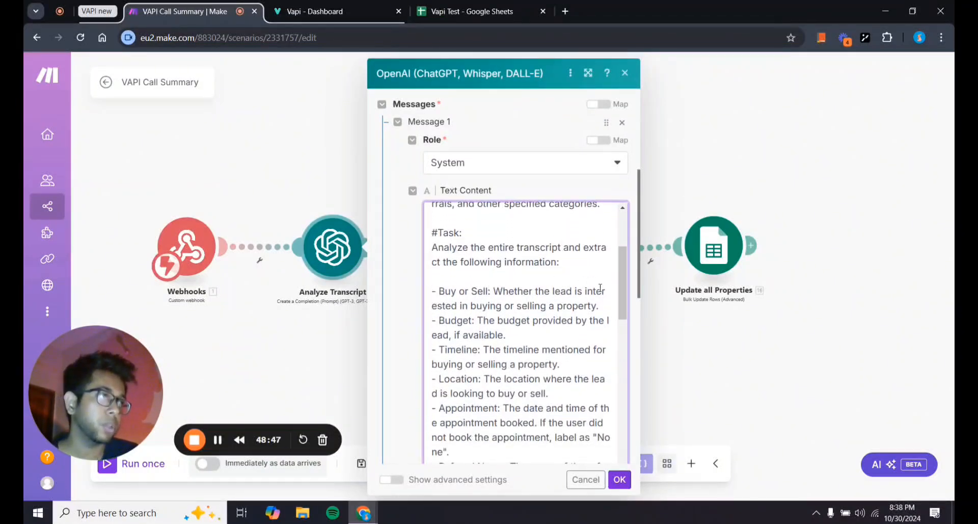
scroll(496, 328, down, 4)
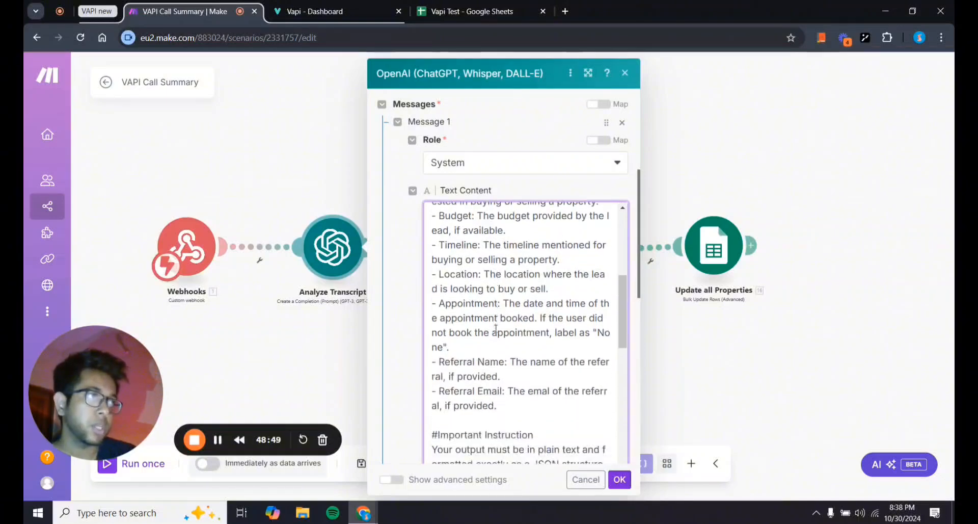
scroll(495, 328, up, 2)
scroll(496, 328, down, 2)
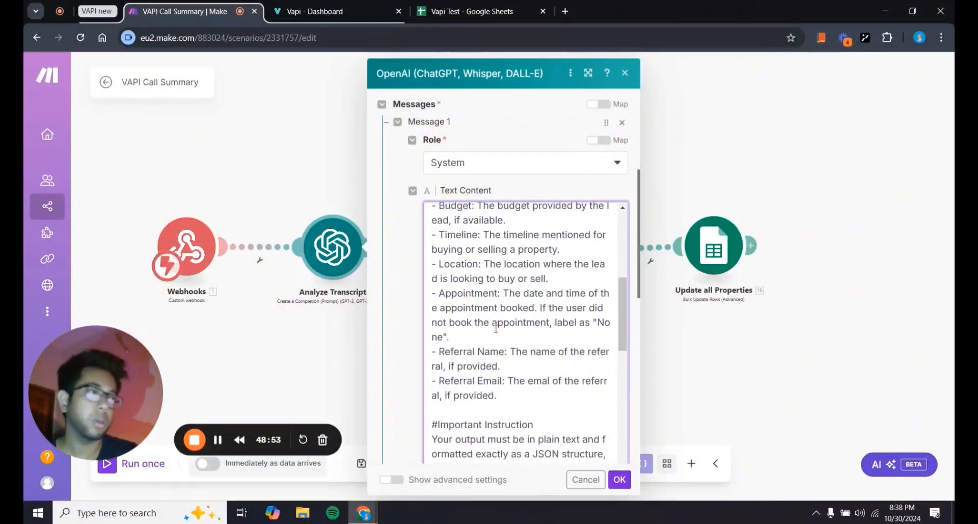
scroll(496, 328, down, 6)
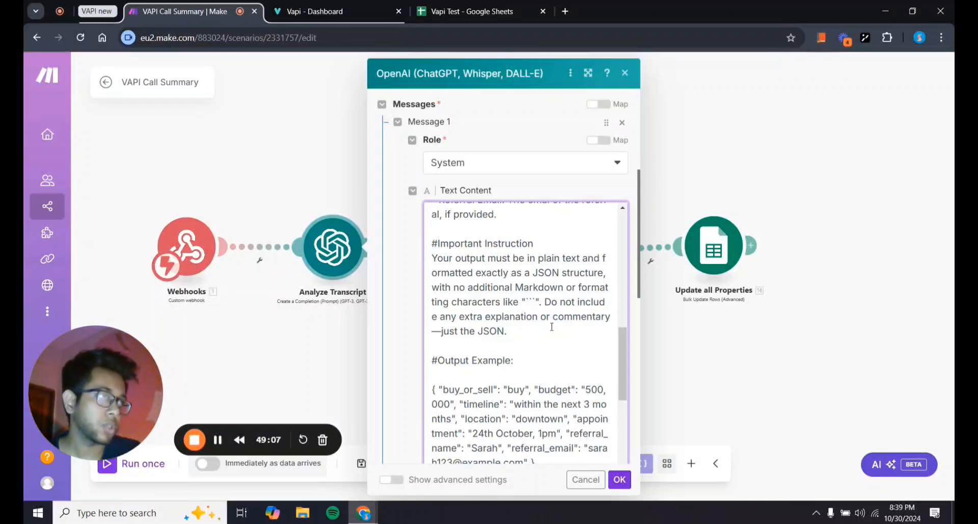
scroll(541, 327, down, 5)
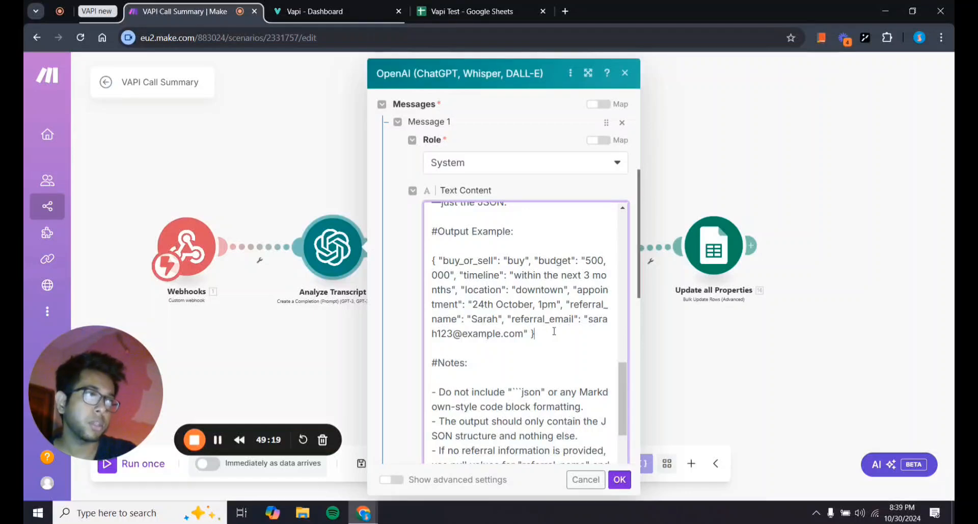
Select the prompt's example JSON output, check the webhook mapping items, and close the Analyze Transcript settings.
drag(552, 332, 435, 260)
click(601, 391)
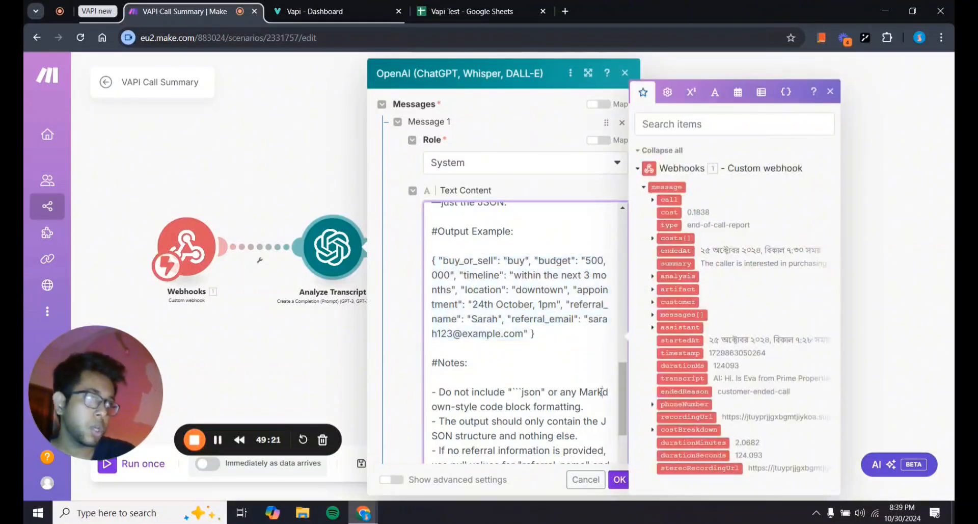
scroll(602, 392, down, 2)
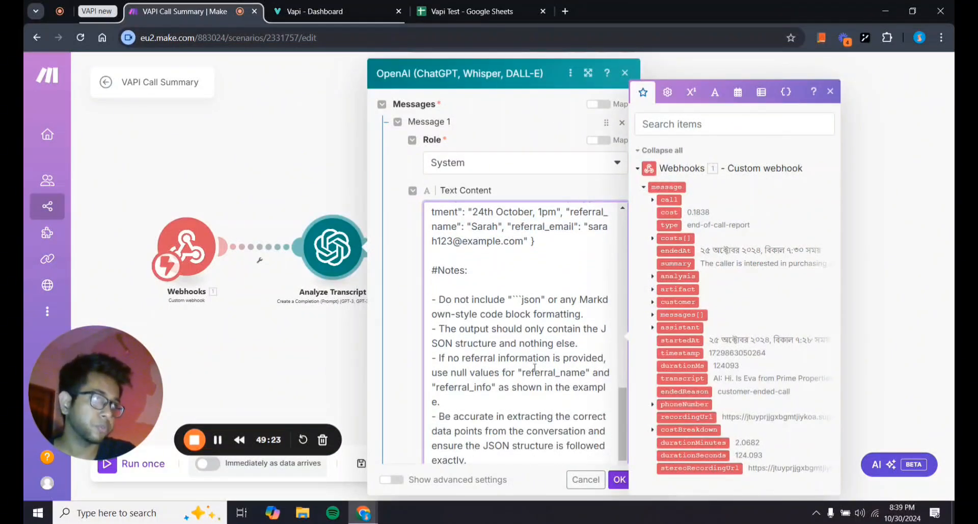
click(619, 479)
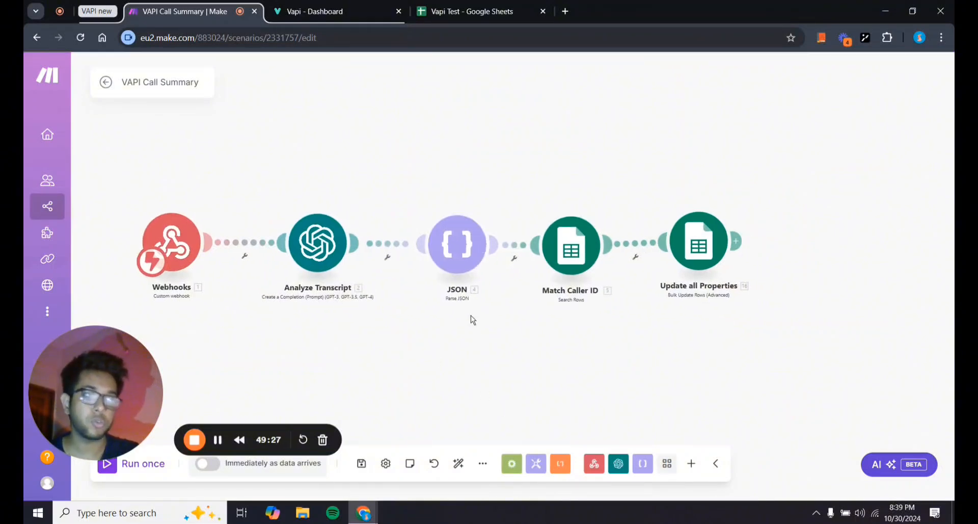
scroll(457, 296, up, 1)
click(454, 240)
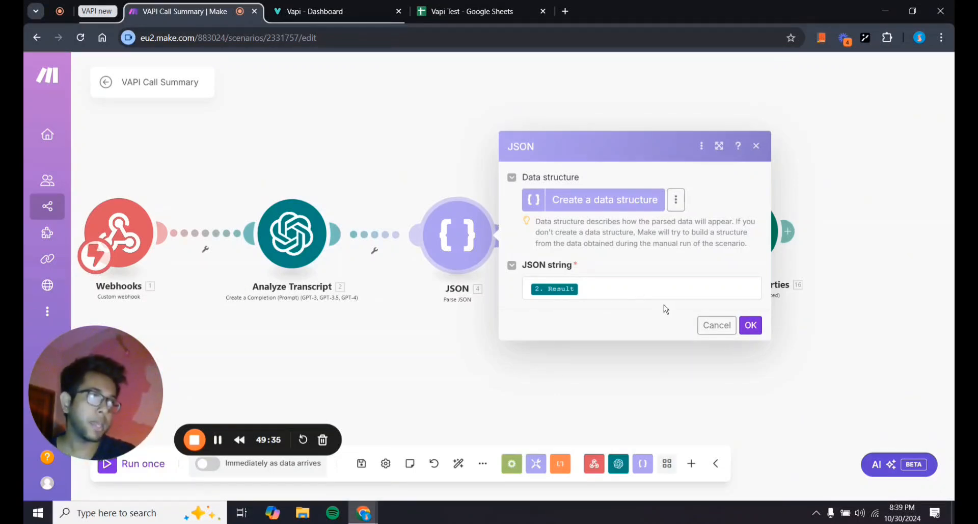
click(753, 326)
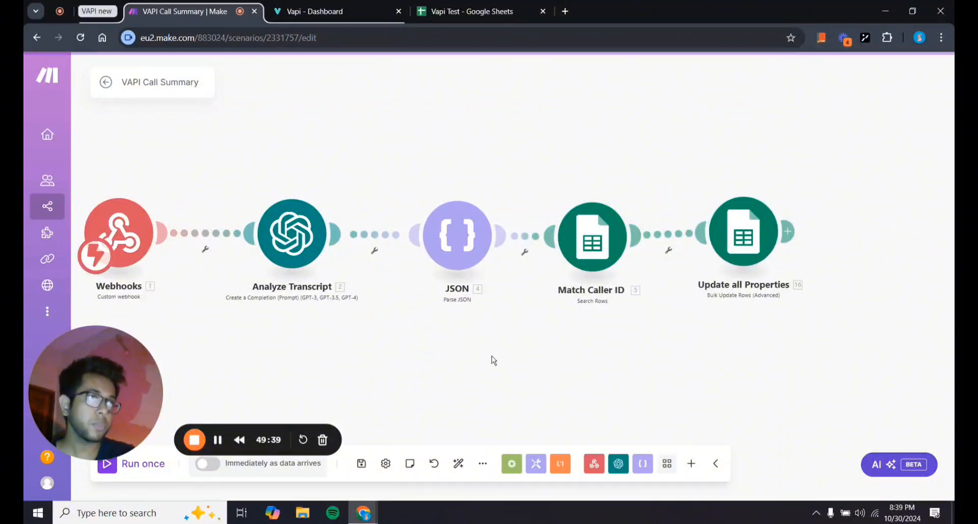
drag(491, 355, 589, 360)
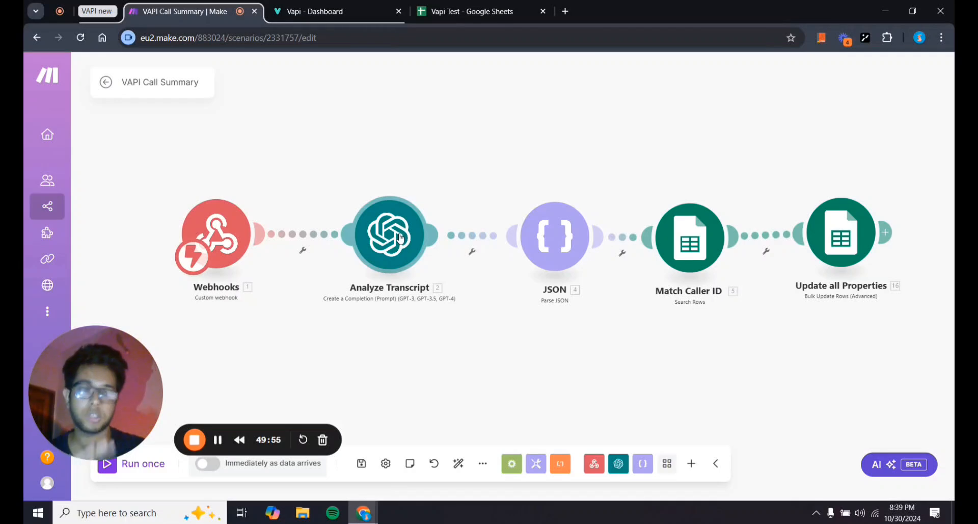
drag(512, 363, 481, 362)
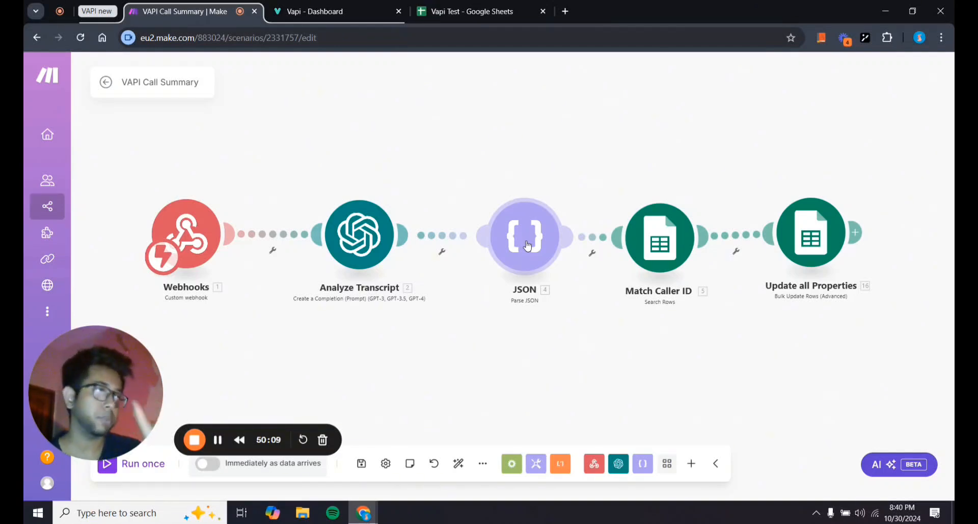
drag(764, 354, 646, 350)
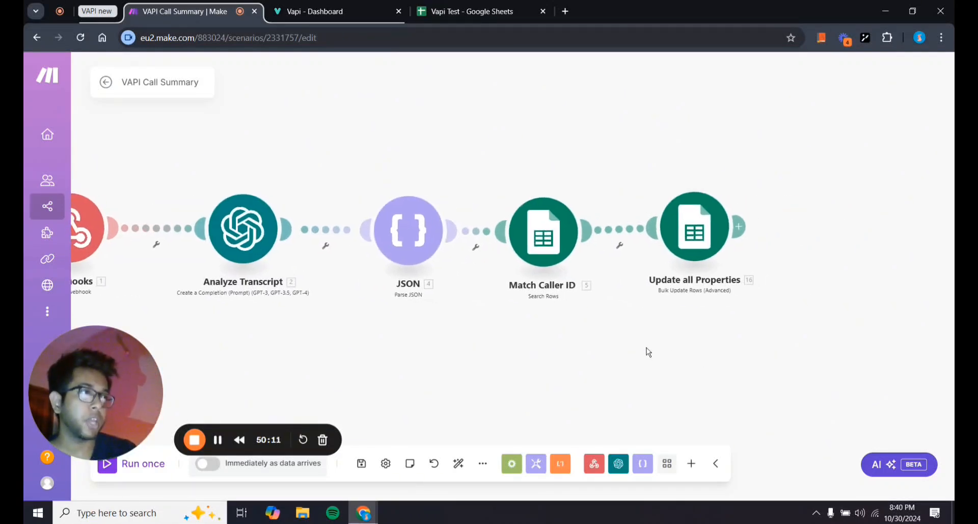
drag(580, 349, 617, 344)
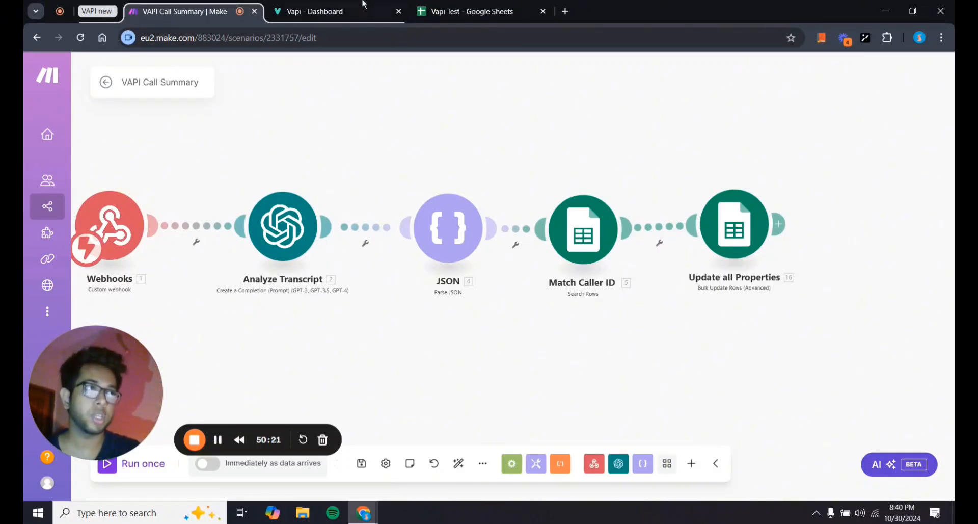
click(417, 5)
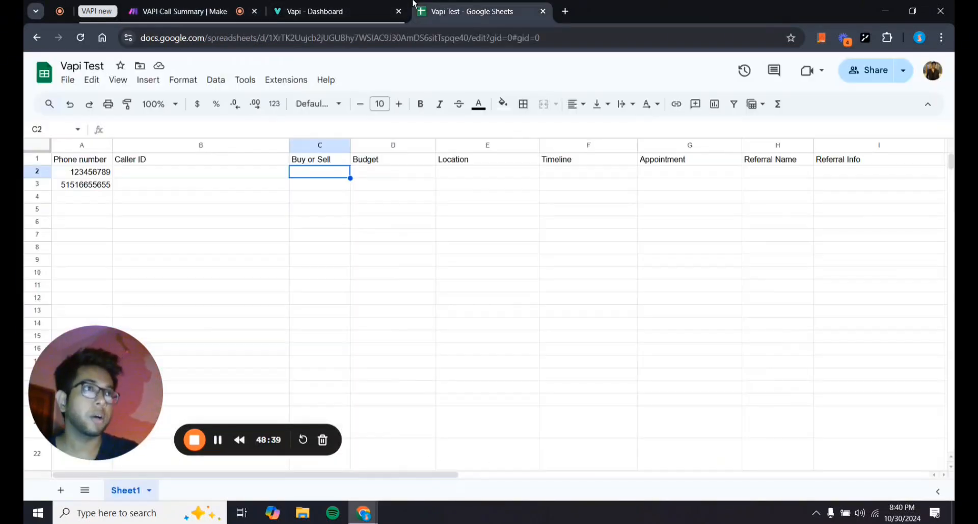
Enter a test caller ID string in cell B2, then return to the VAPI Call Summary scenario.
double_click(185, 171)
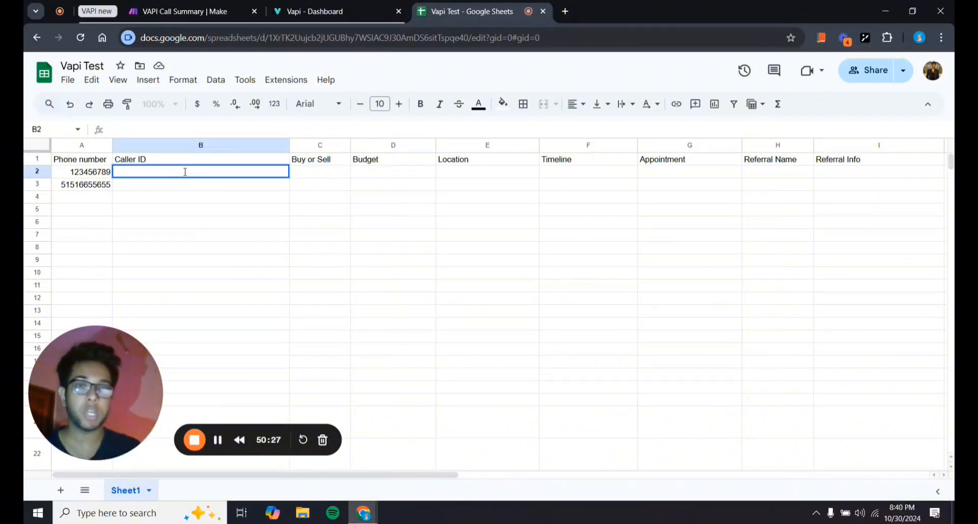
text(45562)
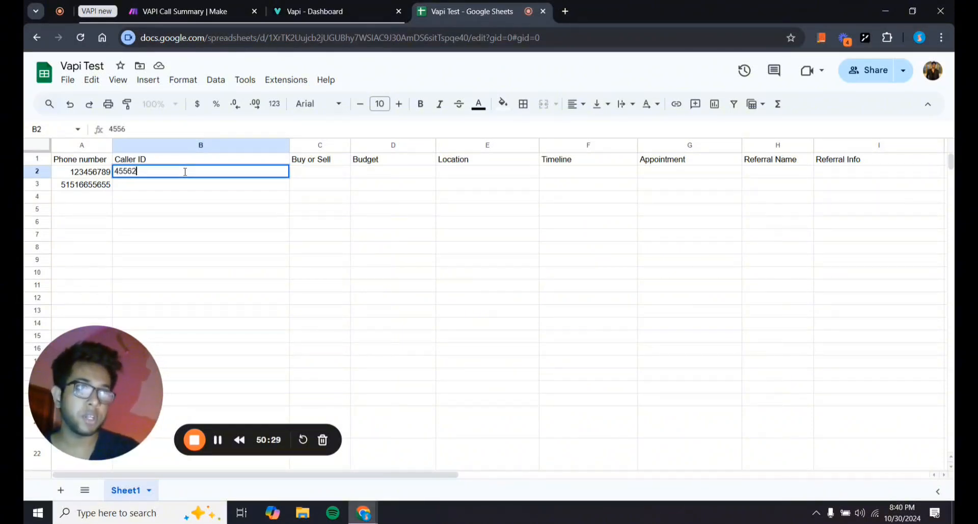
text(26223242442)
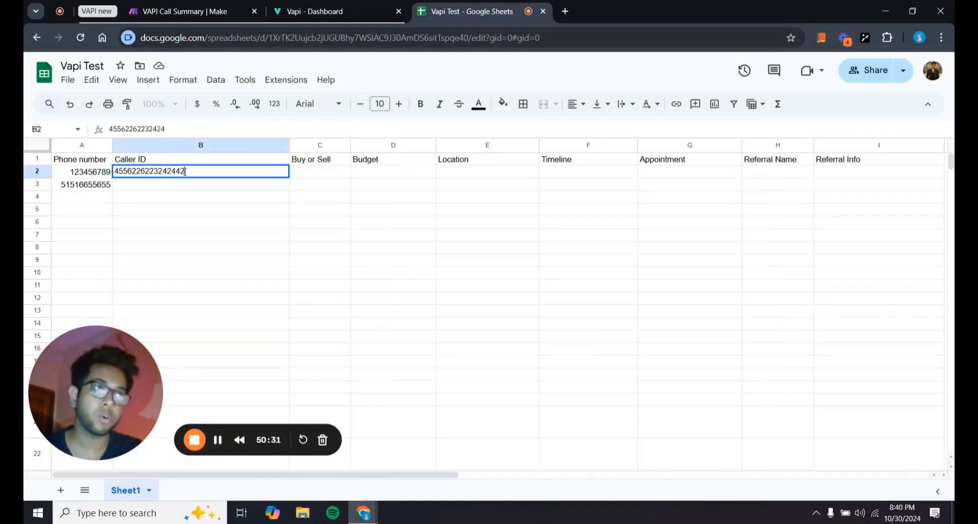
text(43fdfd)
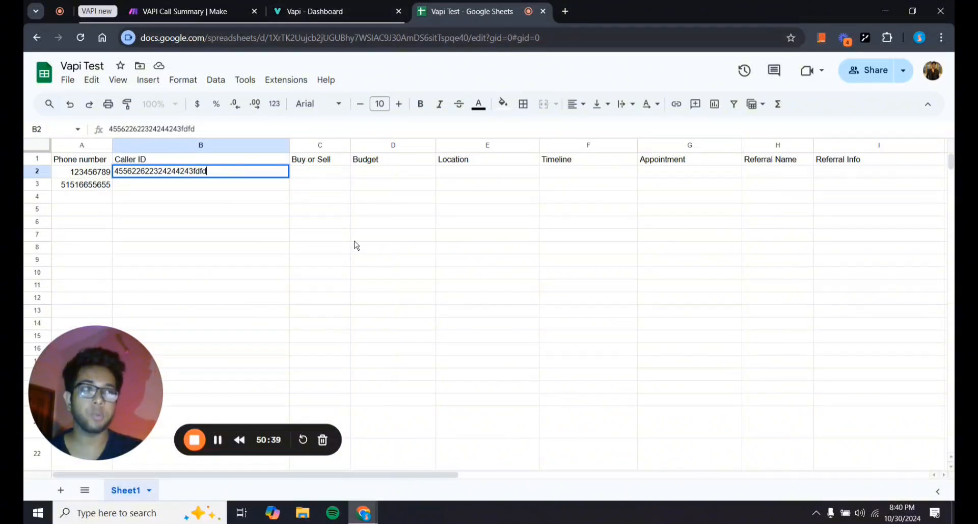
click(184, 11)
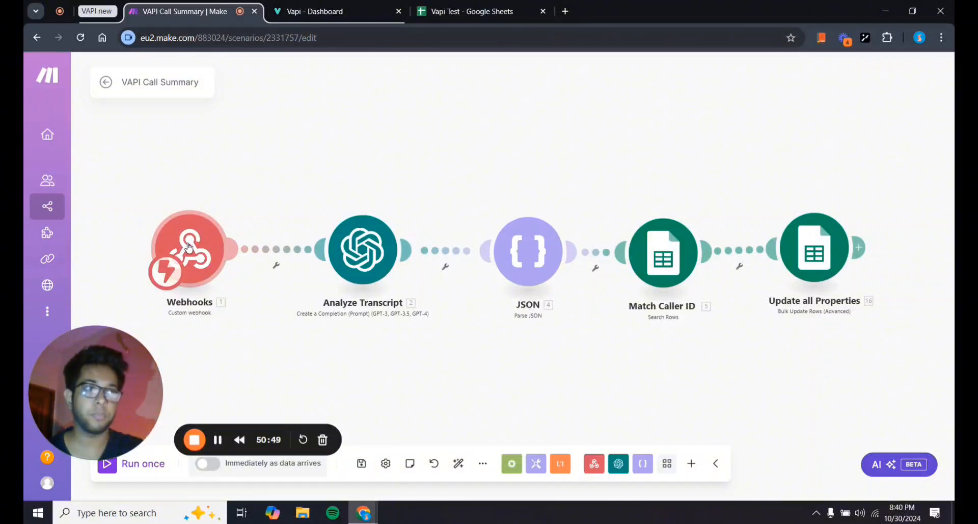
mouse_move(253, 338)
mouse_down()
mouse_move(315, 333)
mouse_move(256, 327)
mouse_up()
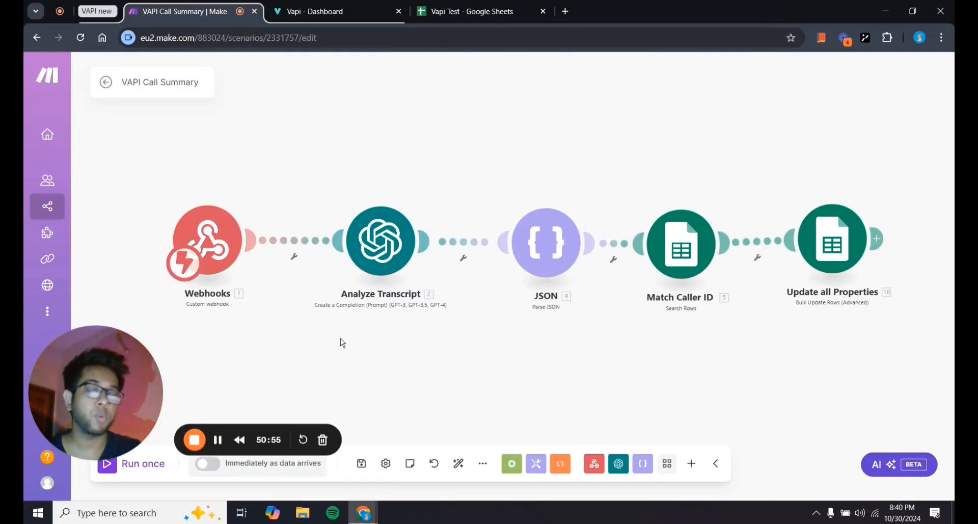
drag(340, 342, 286, 339)
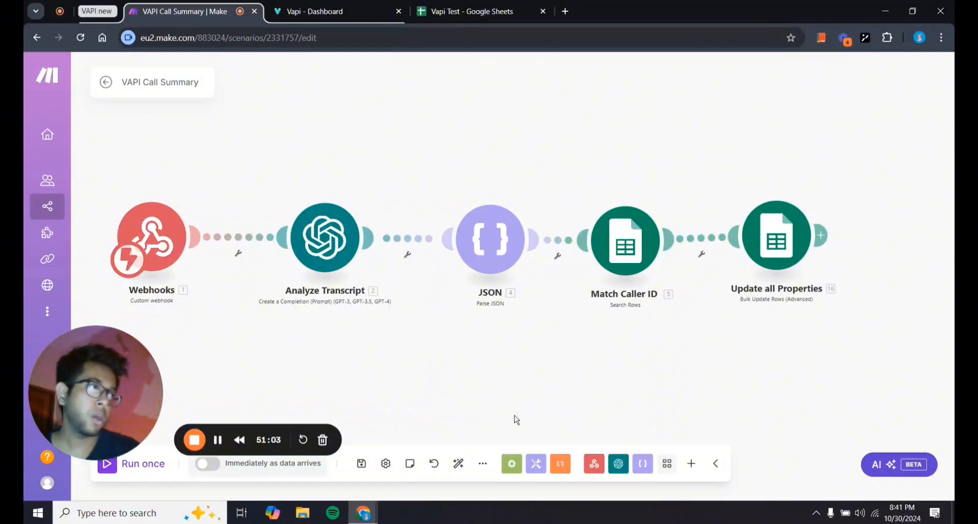
drag(615, 352, 544, 354)
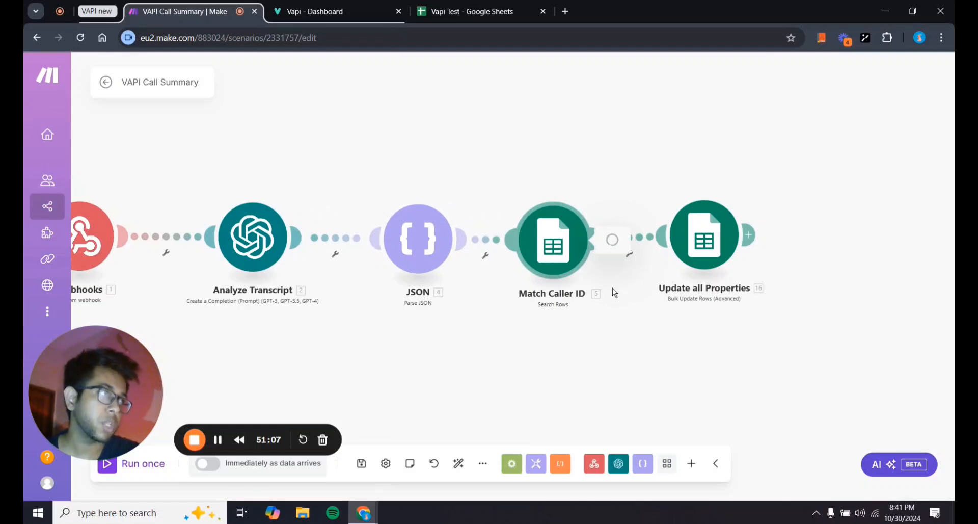
Inspect the webhook's messages list and call id in the filter's mapping panel, then close the filter.
click(595, 298)
scroll(627, 328, down, 2)
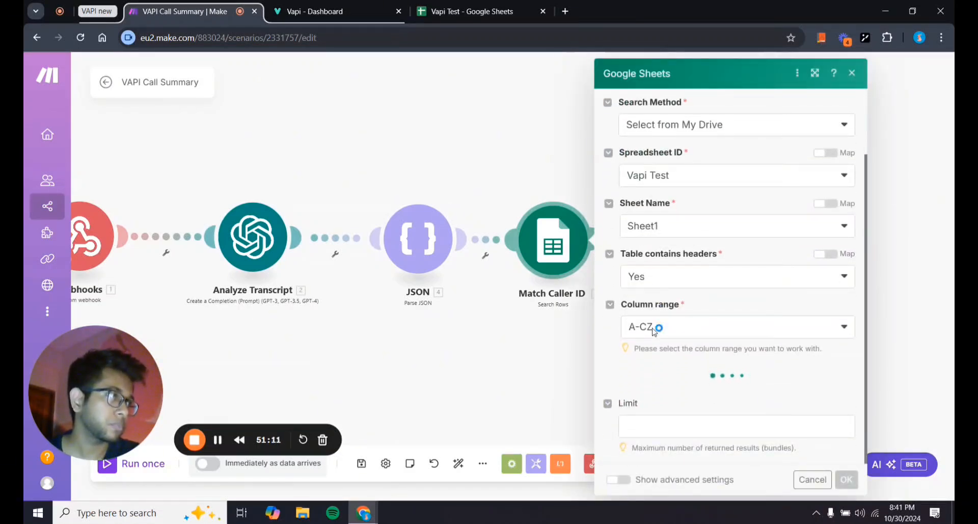
scroll(654, 332, down, 2)
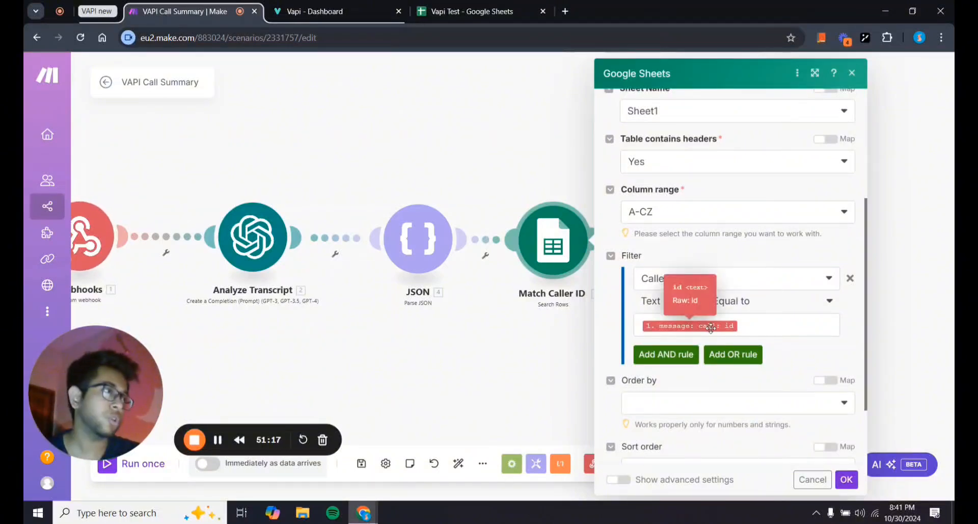
click(760, 324)
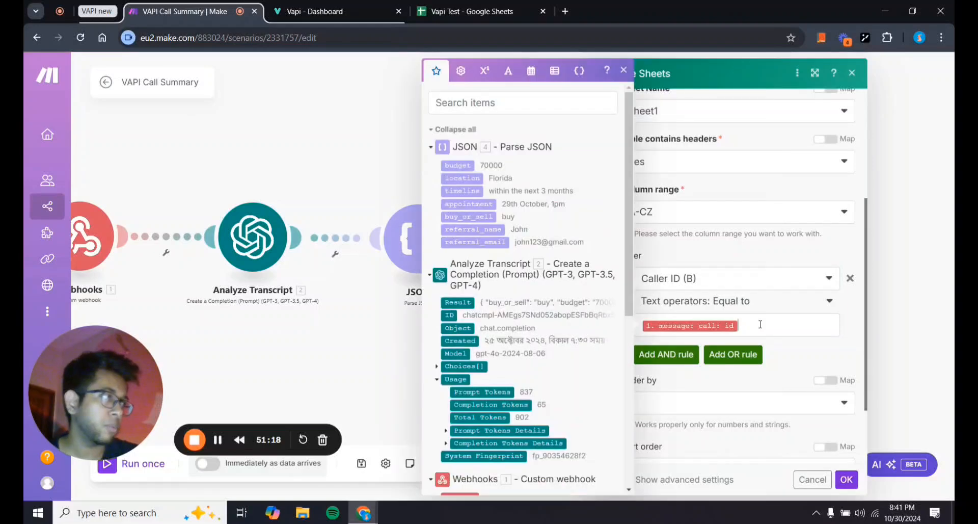
scroll(558, 264, down, 5)
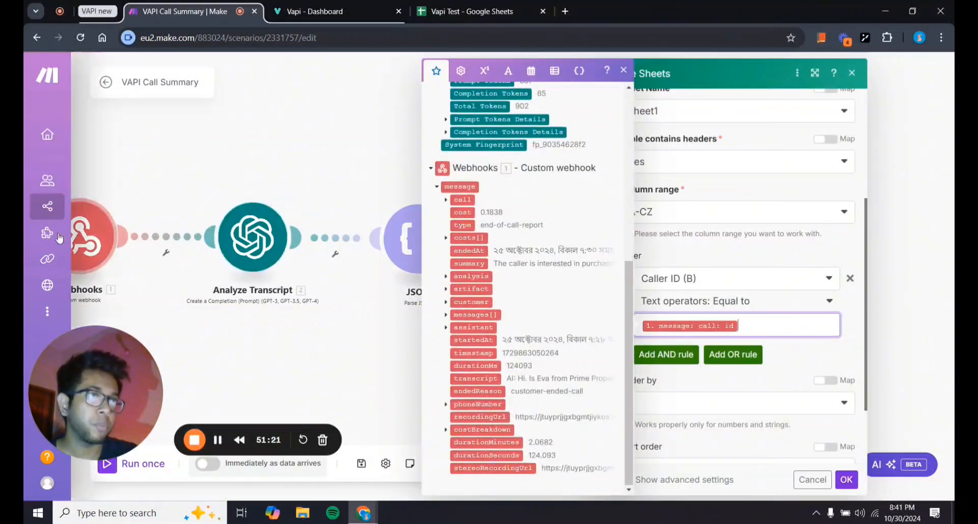
drag(214, 351, 259, 351)
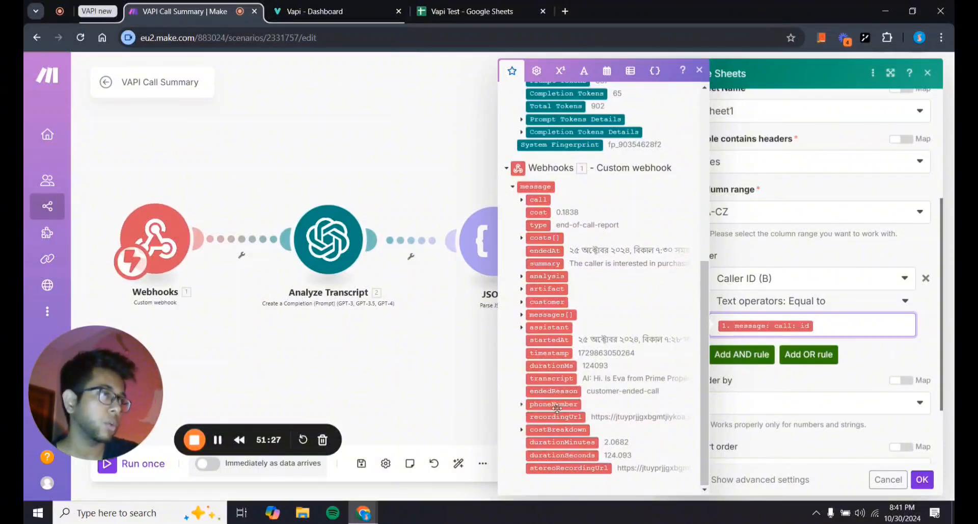
scroll(557, 407, up, 5)
scroll(556, 407, down, 5)
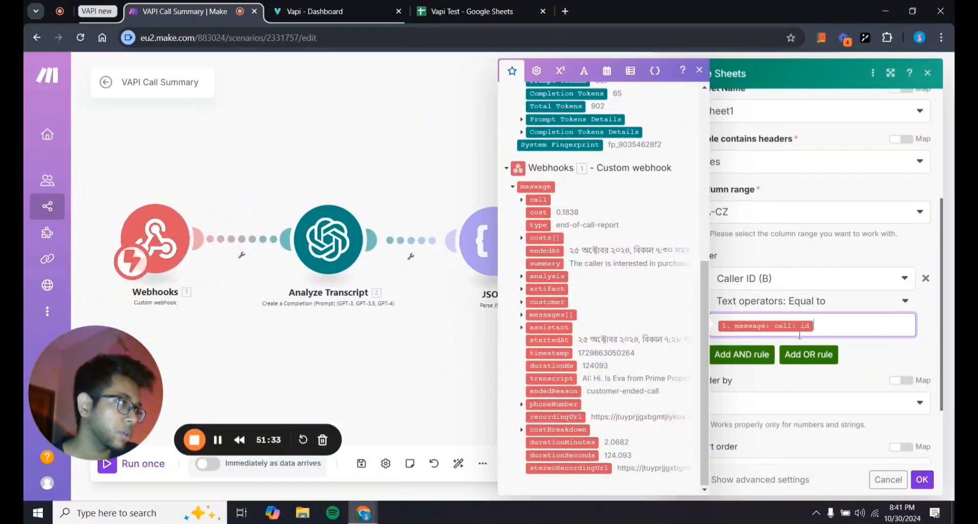
click(522, 315)
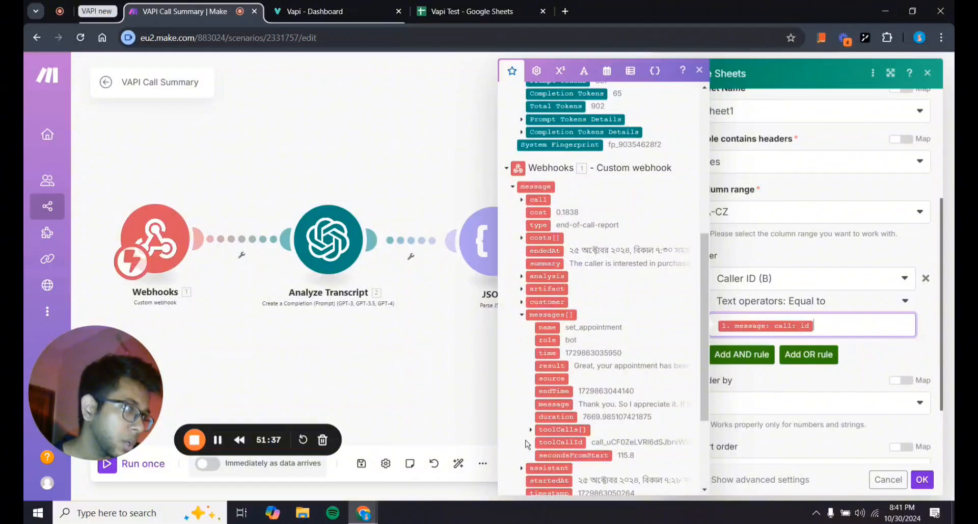
click(521, 315)
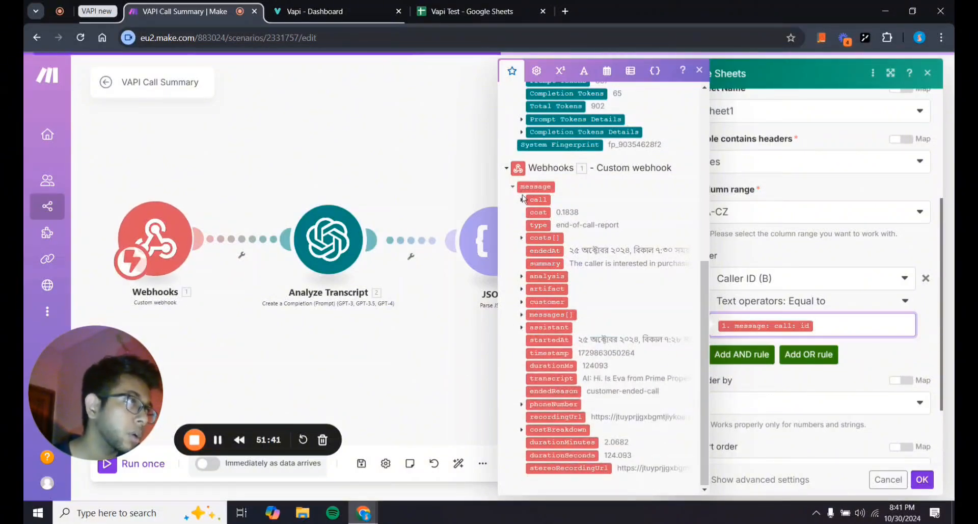
click(538, 199)
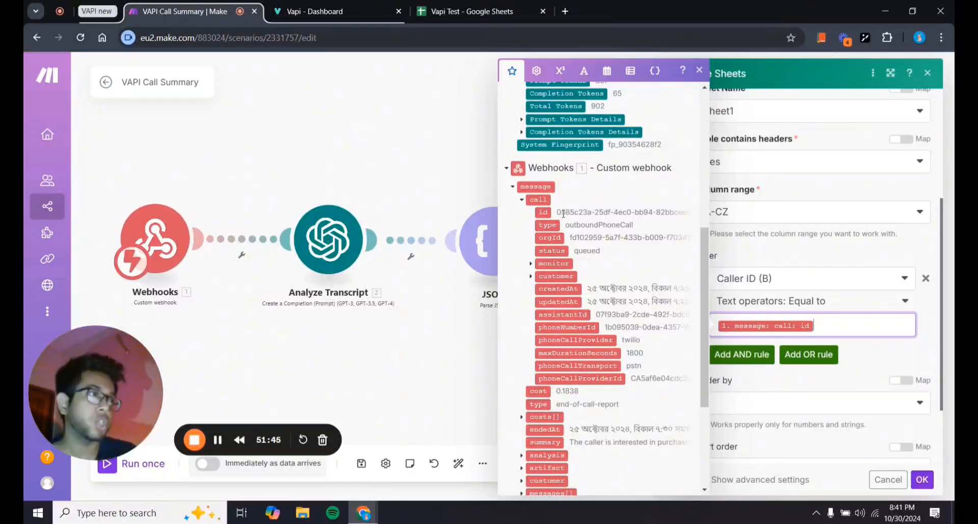
click(449, 364)
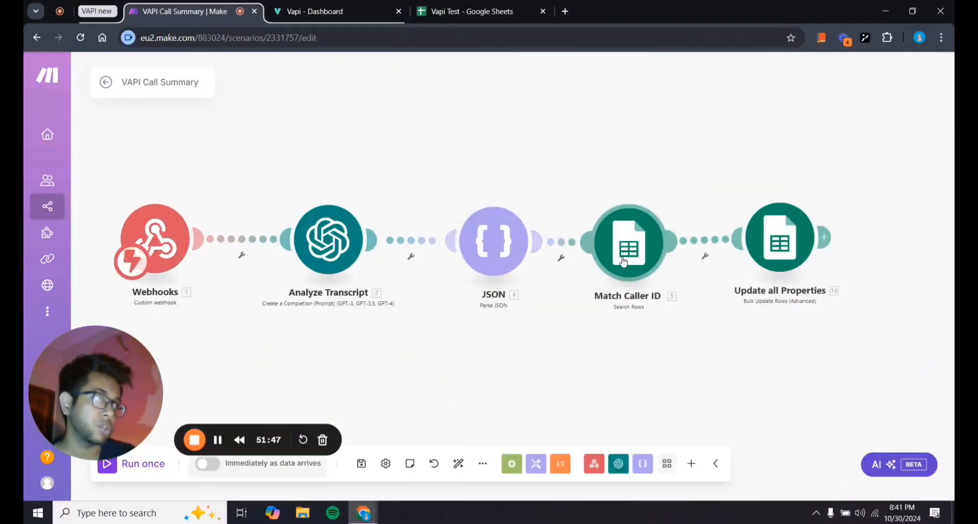
Review the Match Caller ID settings, confirm them with OK, and pan to show every module.
click(606, 270)
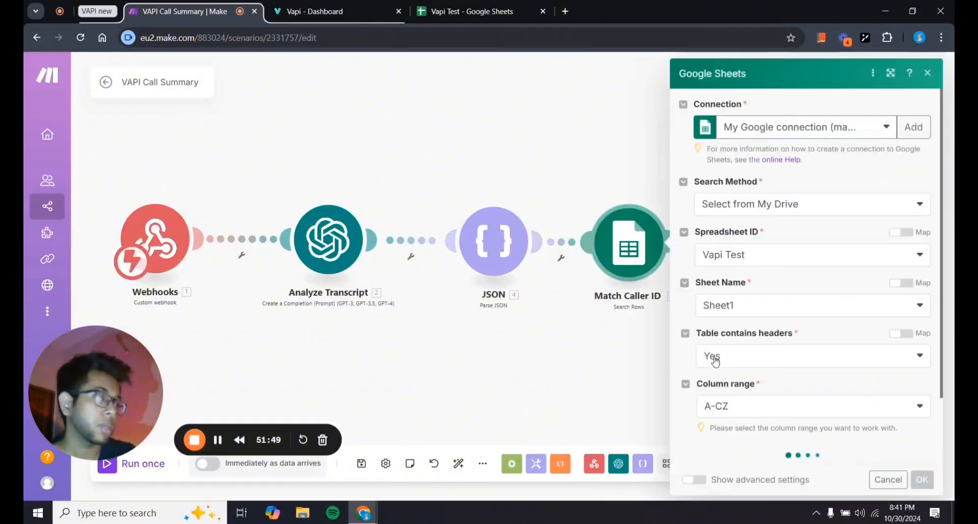
scroll(768, 377, down, 2)
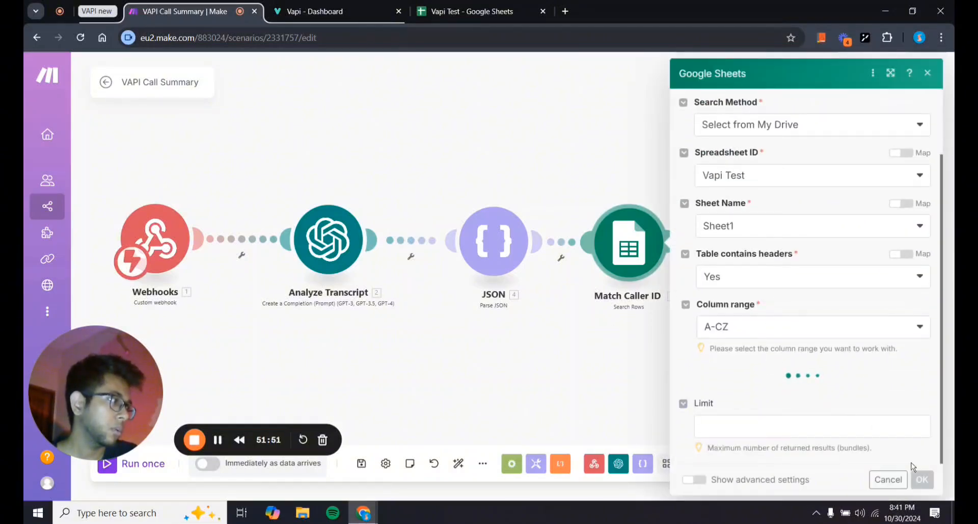
click(922, 480)
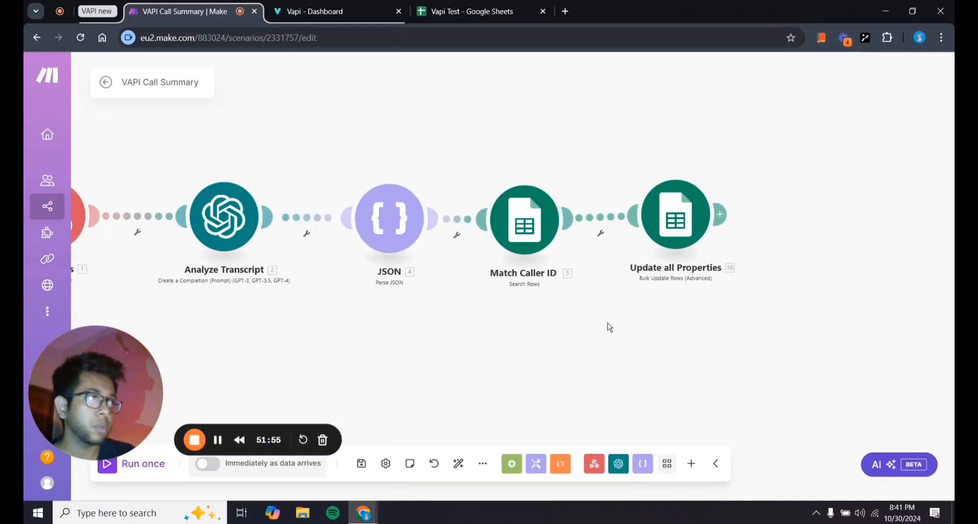
drag(608, 323, 636, 324)
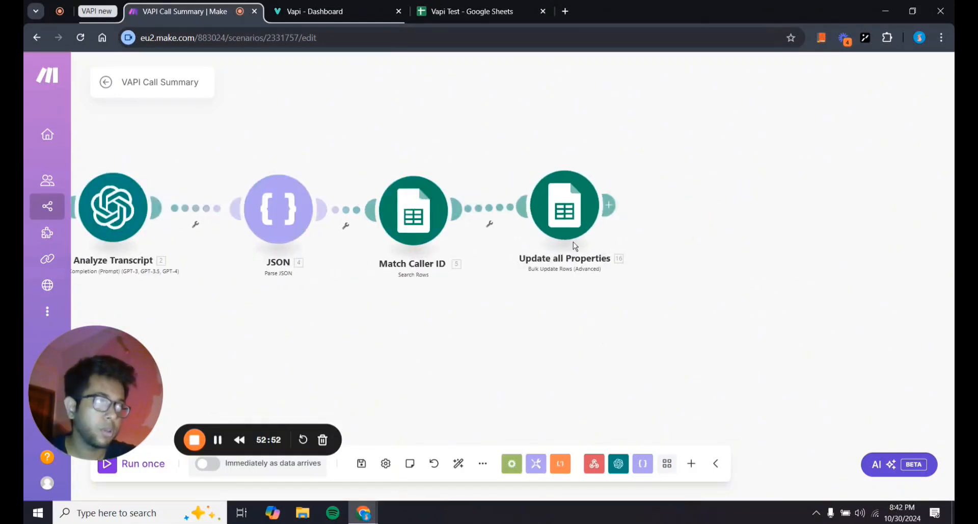
Check the Update all Properties range (column C of the matched row), then go to the Vapi Test sheet.
click(566, 218)
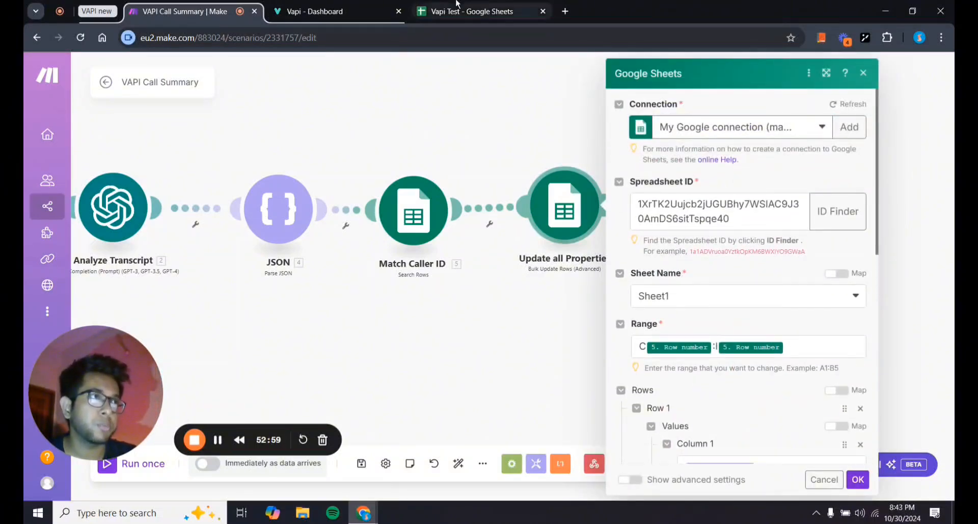
click(472, 11)
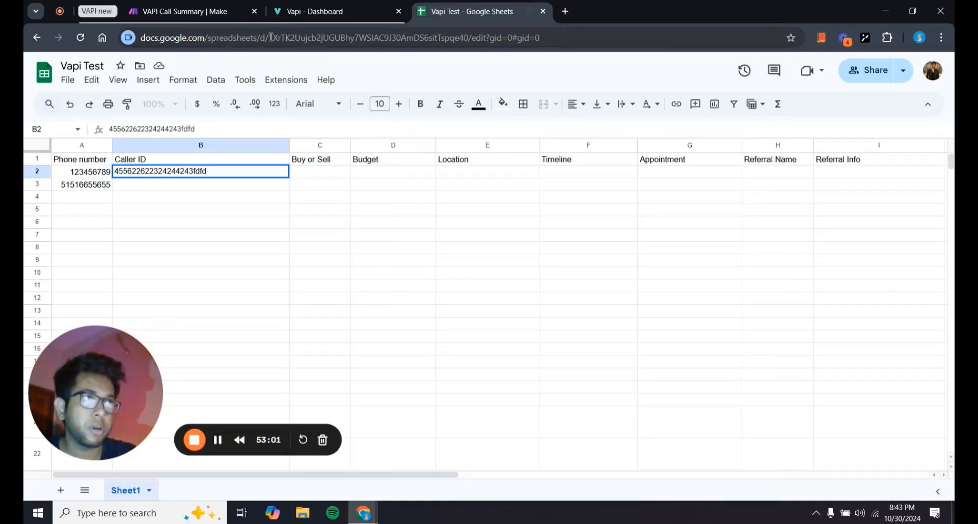
Select the spreadsheet ID in the sheet's address to compare it, then go back to Make.
drag(271, 37, 467, 40)
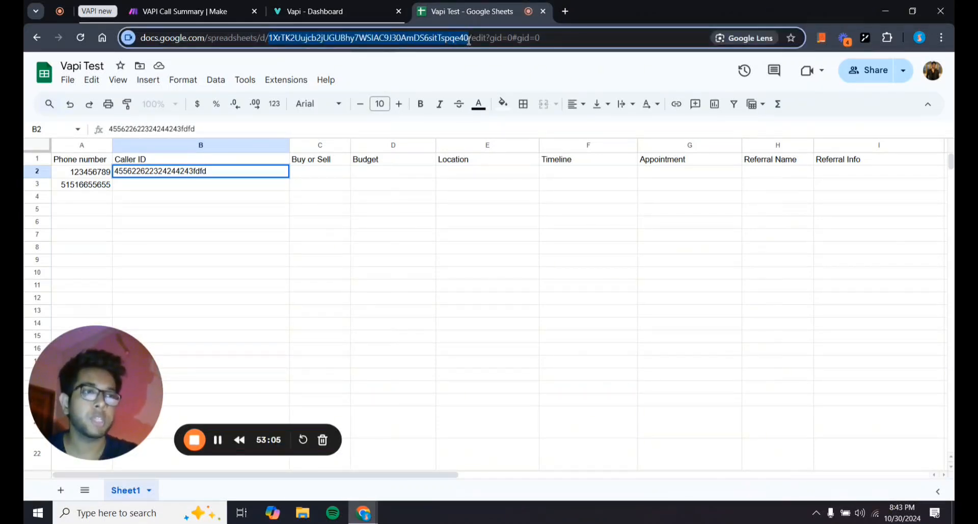
drag(468, 41, 469, 45)
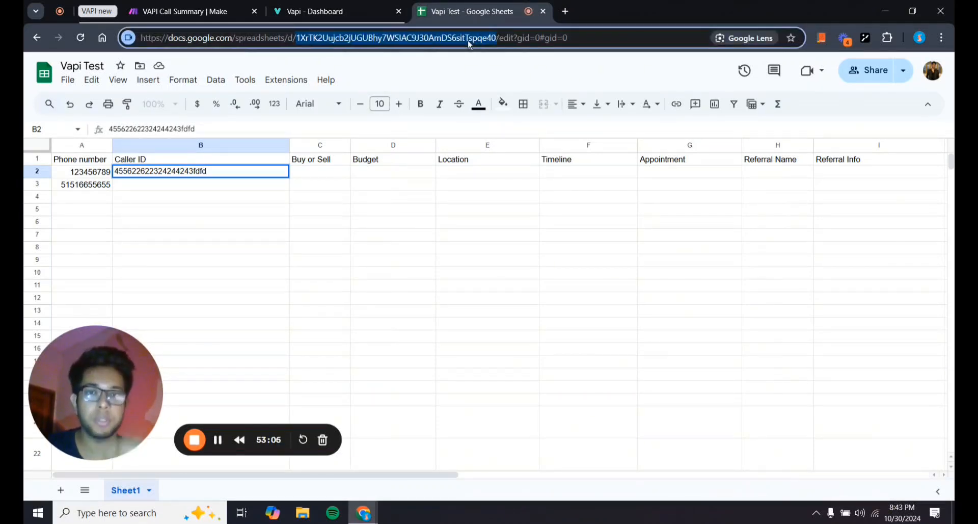
click(156, 4)
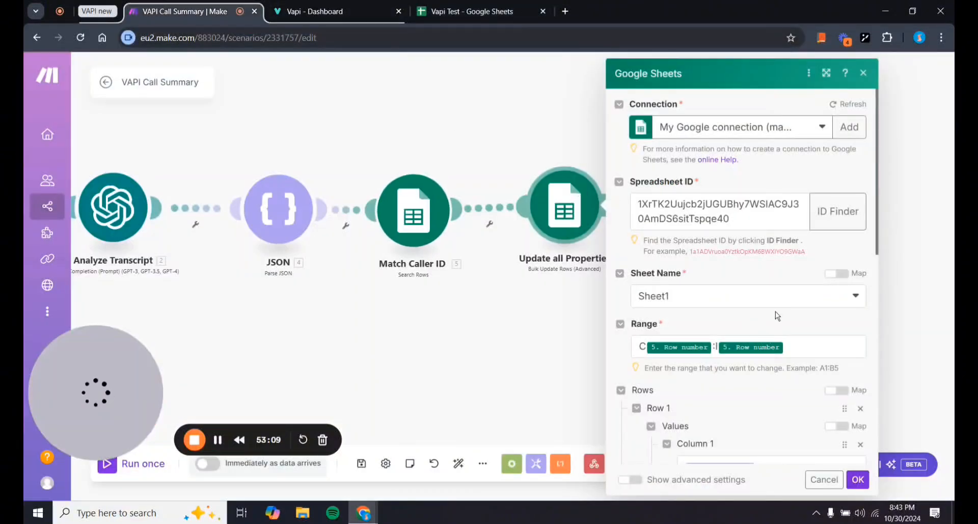
Review the Update all Properties column values, add and then remove an empty Column 8, and return to the sheet.
scroll(725, 316, down, 2)
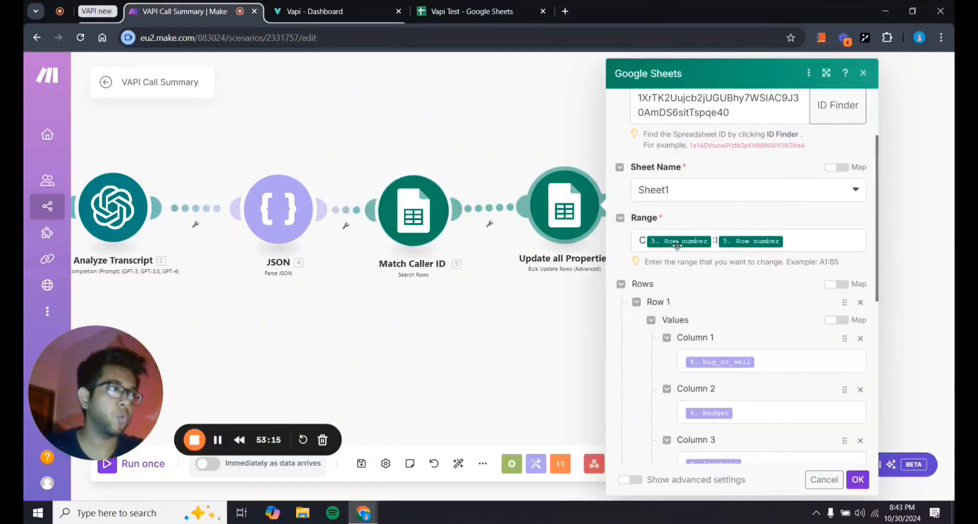
mouse_move(677, 245)
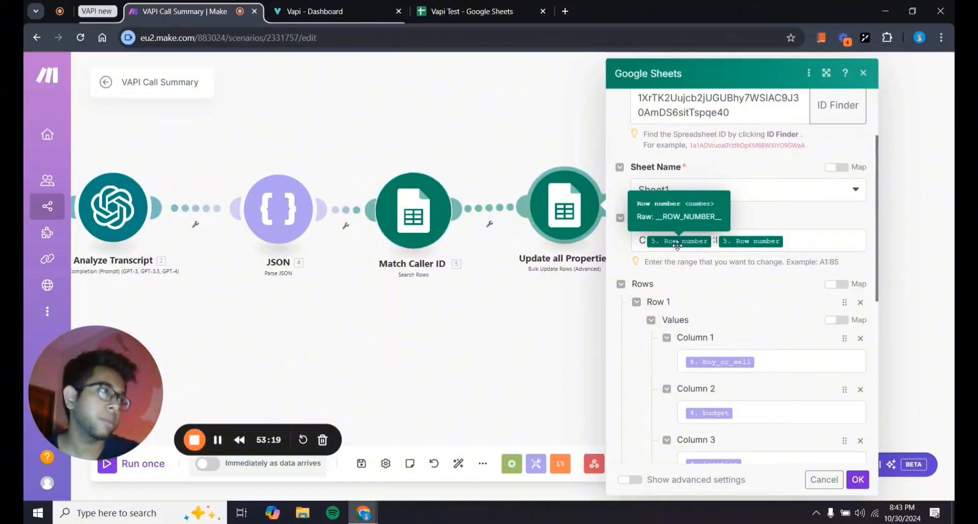
scroll(731, 302, down, 4)
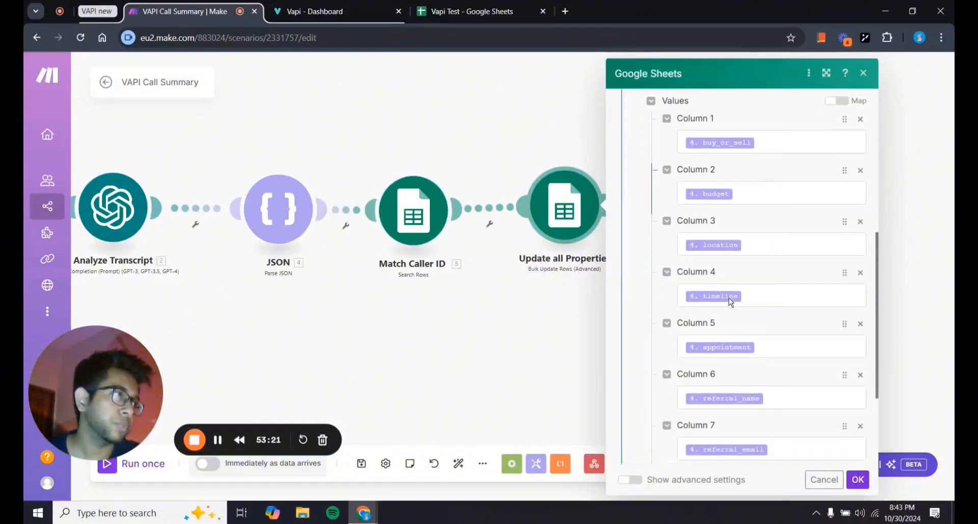
scroll(730, 302, up, 2)
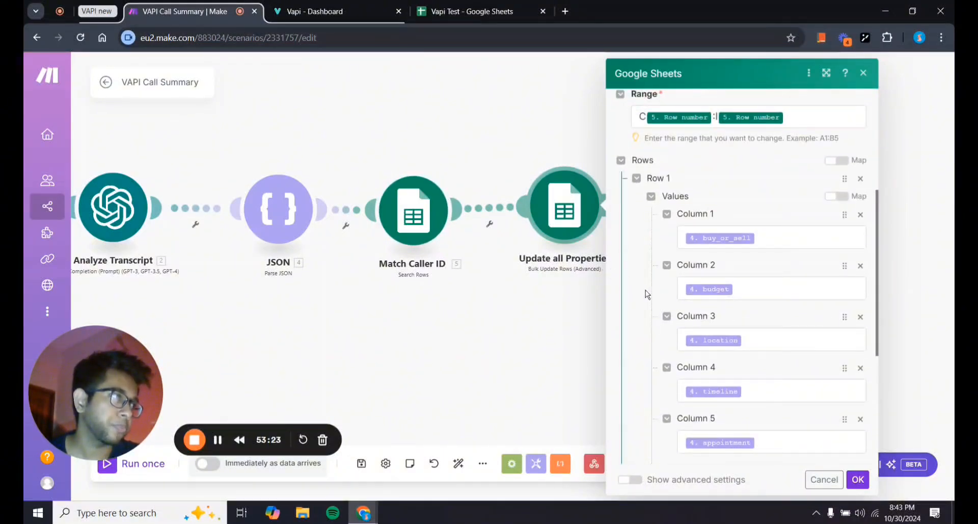
scroll(646, 290, down, 5)
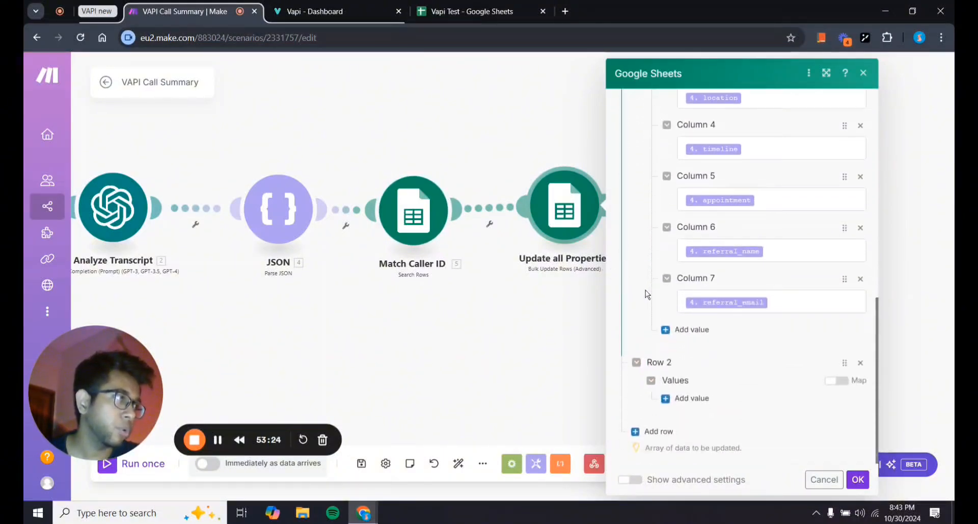
click(687, 330)
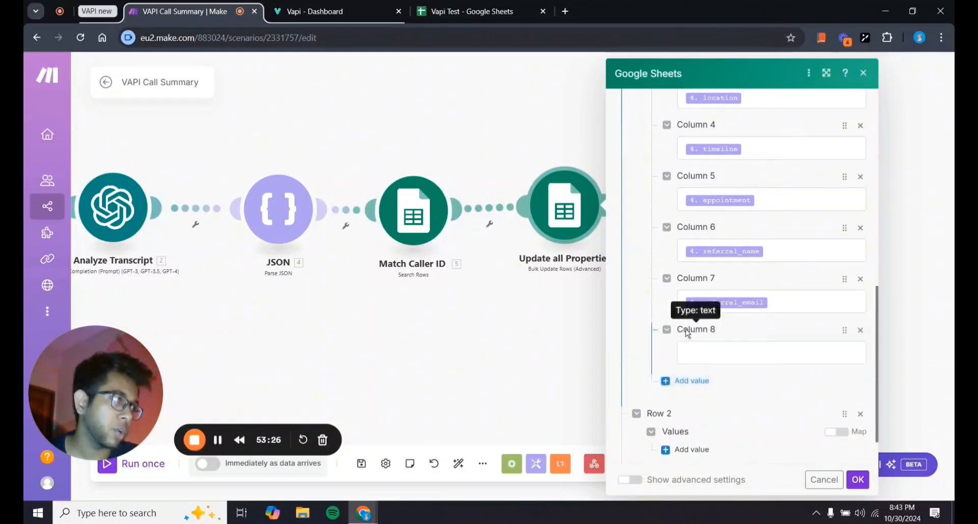
click(861, 330)
scroll(694, 320, up, 10)
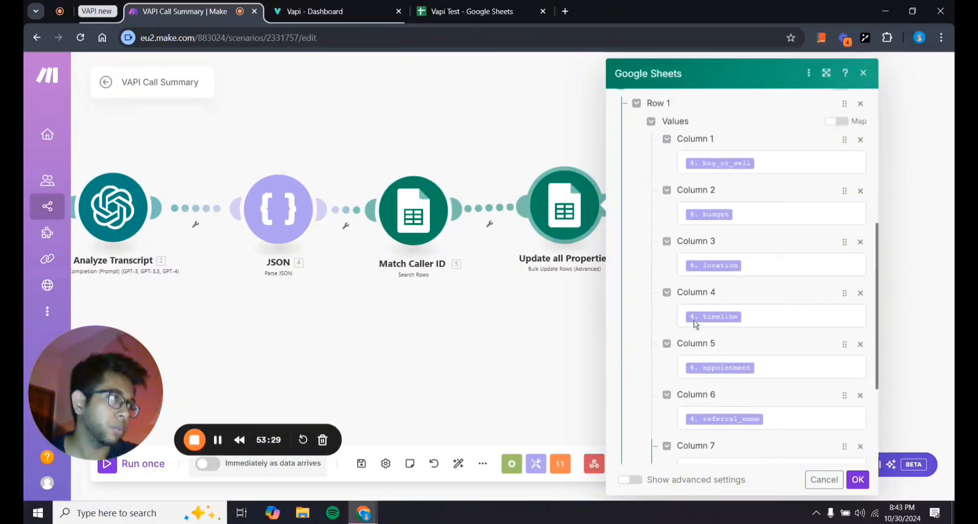
scroll(646, 238, up, 3)
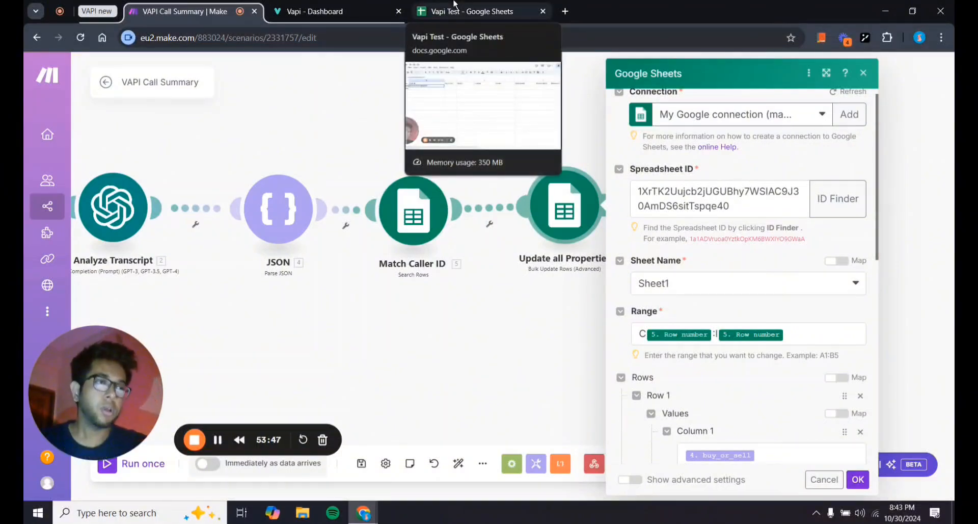
click(455, 5)
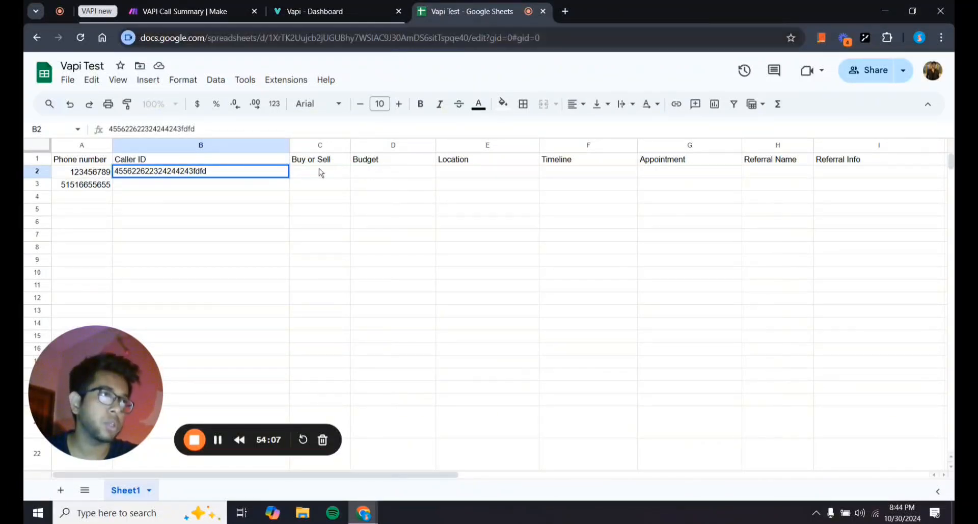
Confirm B2 holds the caller ID and C2:I2 (Buy or Sell to Referral Info) are empty, then return to Make.
drag(319, 170, 847, 164)
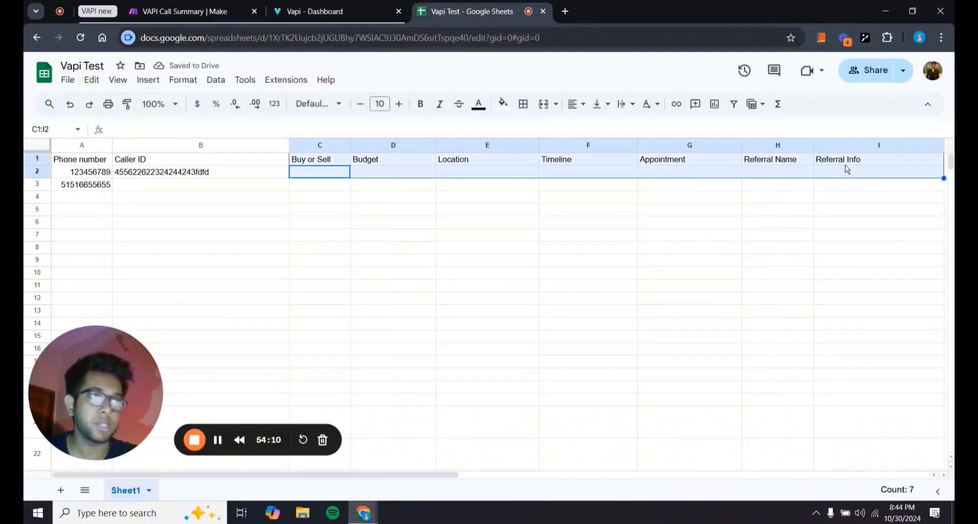
click(235, 178)
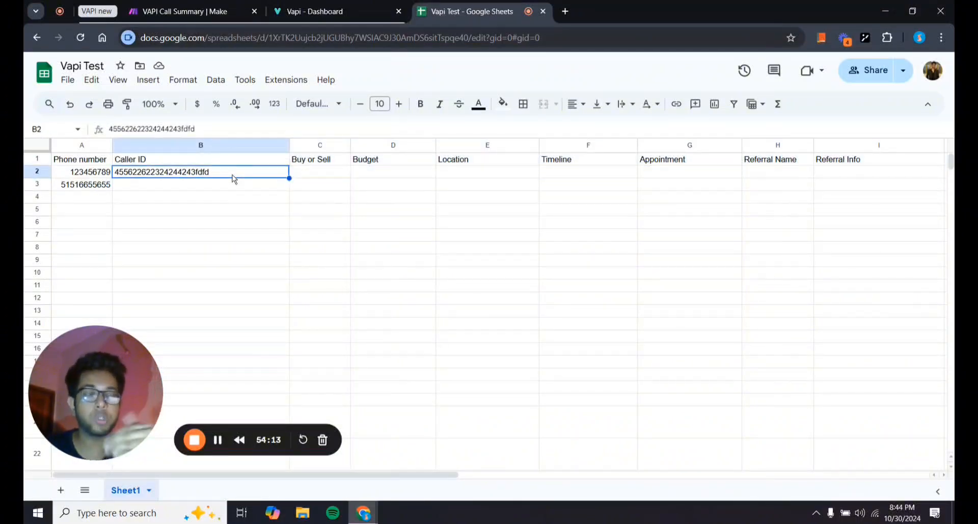
double_click(234, 176)
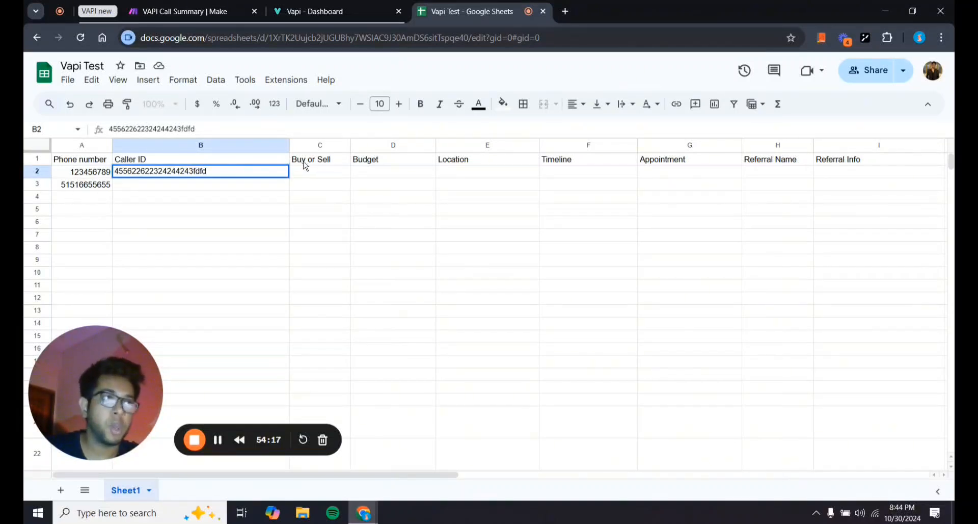
click(319, 178)
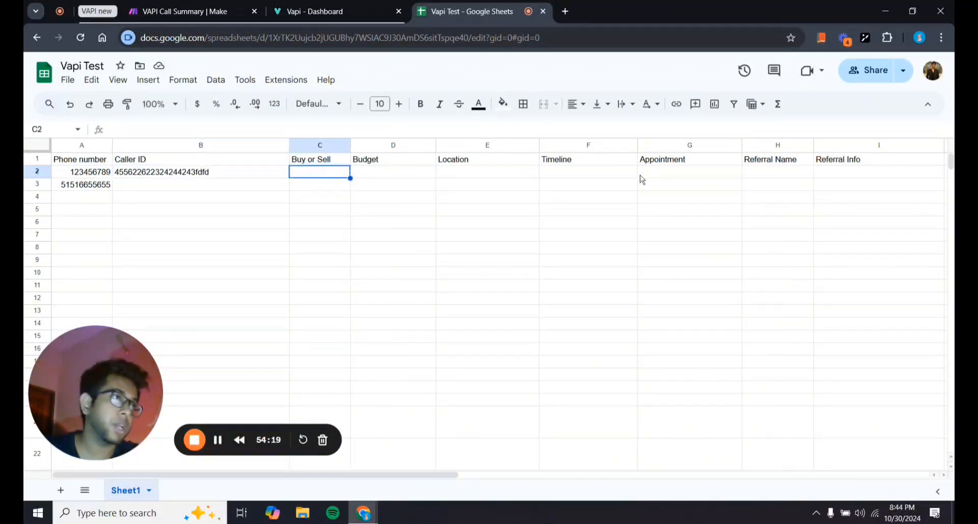
click(871, 184)
drag(875, 176, 306, 177)
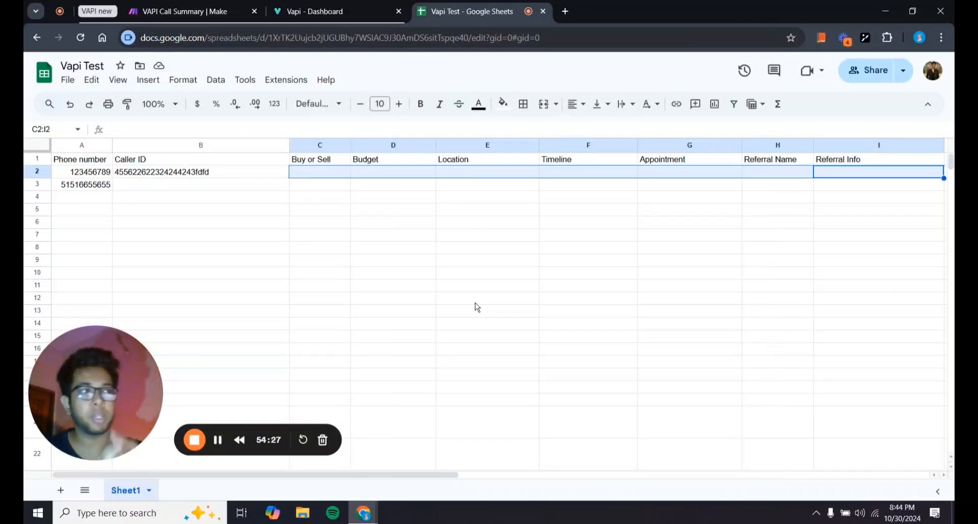
click(261, 7)
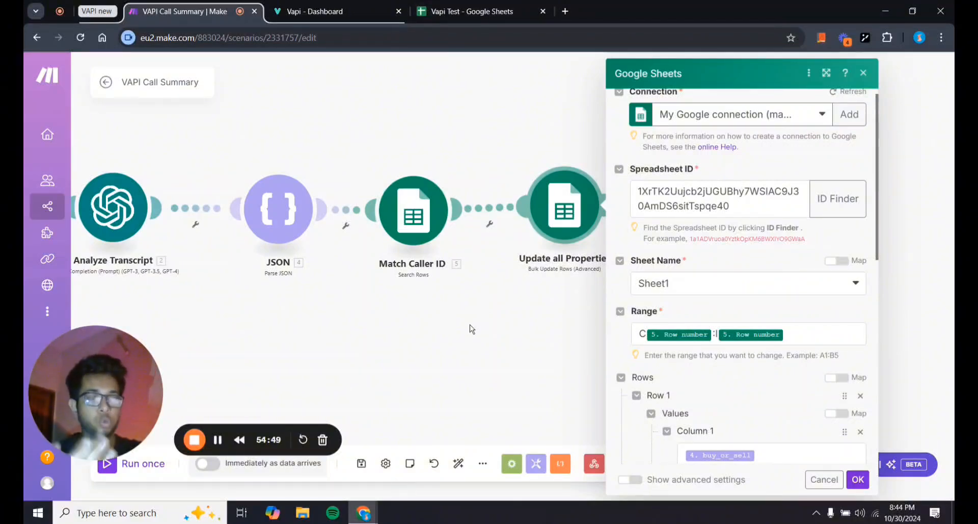
Bring the Vapi Test Google Sheet back into view.
click(463, 11)
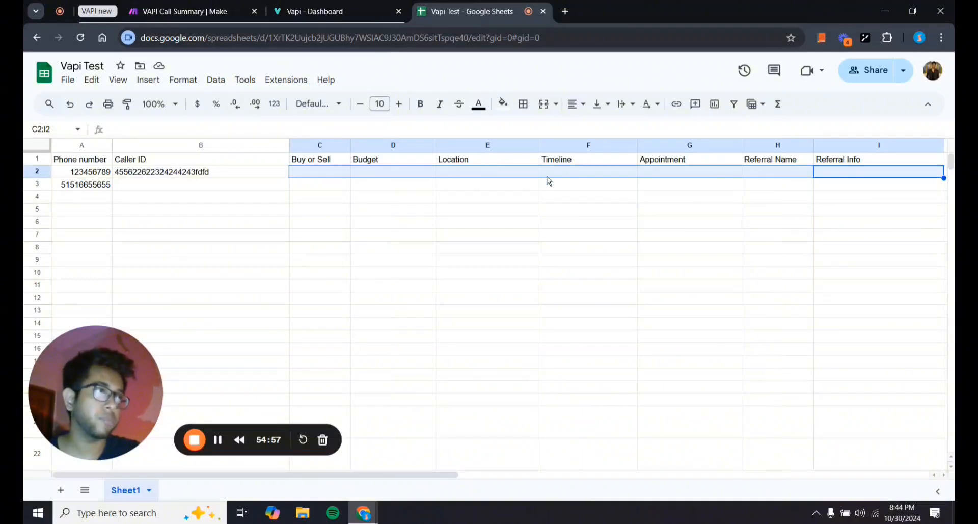
Check cells C2 through I2 one by one to confirm they are empty, then go back to Make.
double_click(583, 234)
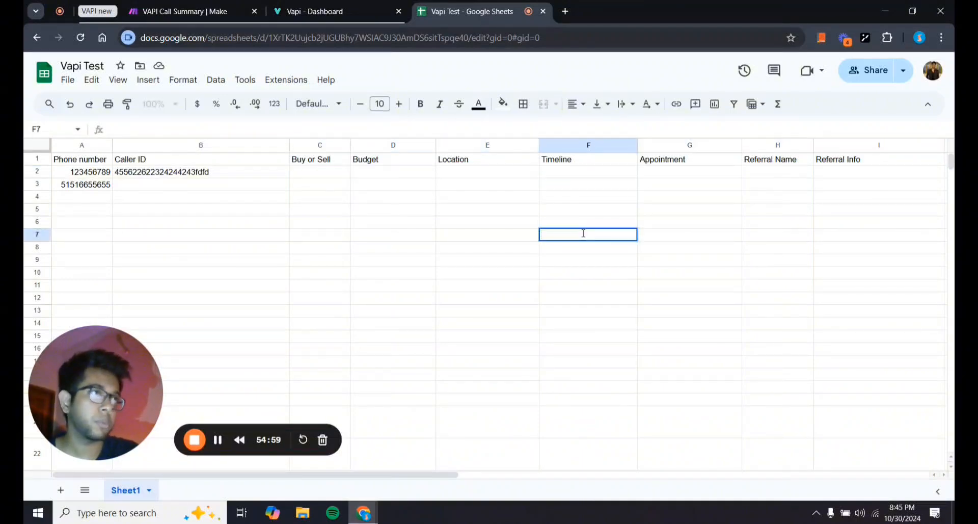
click(315, 173)
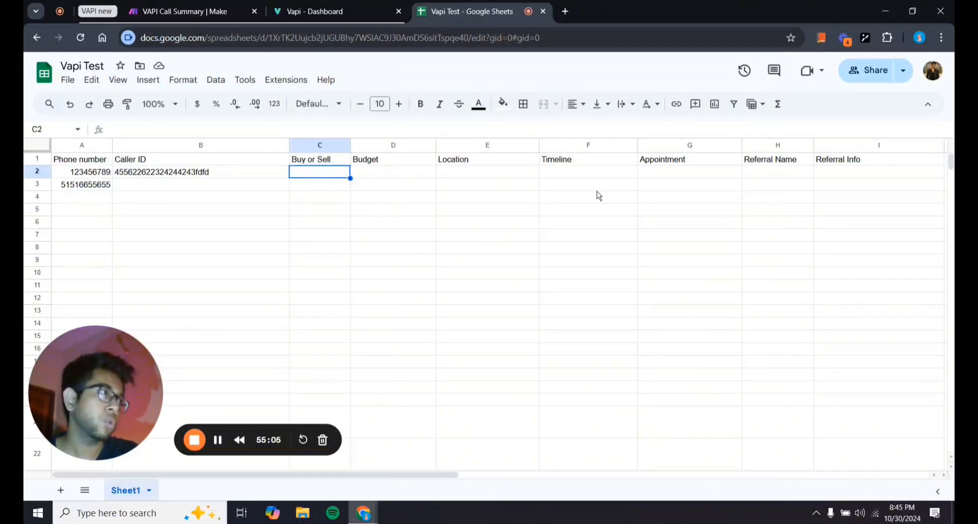
scroll(596, 194, right, 4)
click(692, 173)
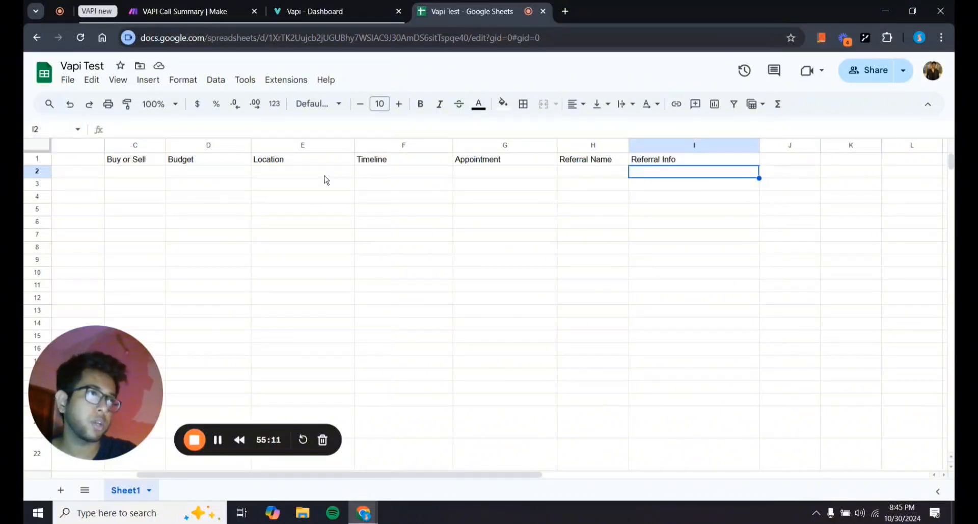
scroll(326, 178, left, 3)
click(239, 172)
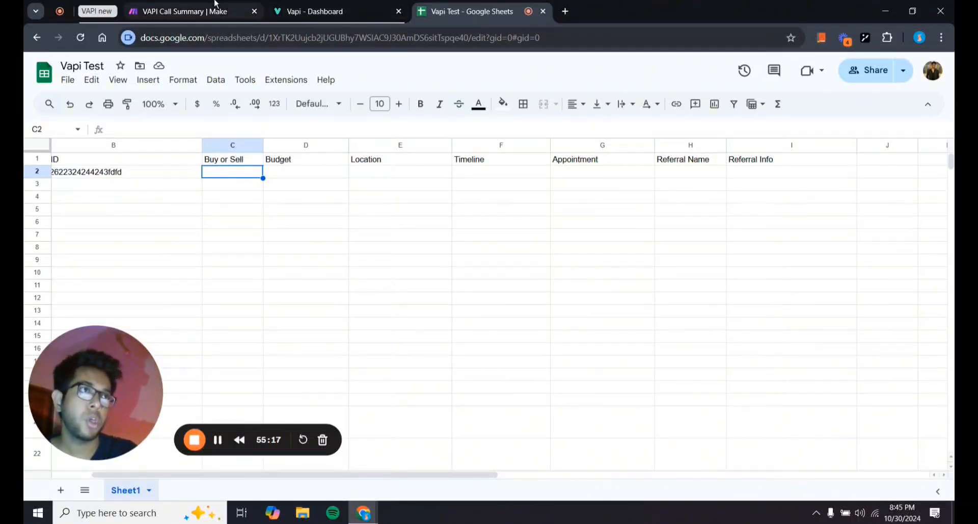
click(234, 11)
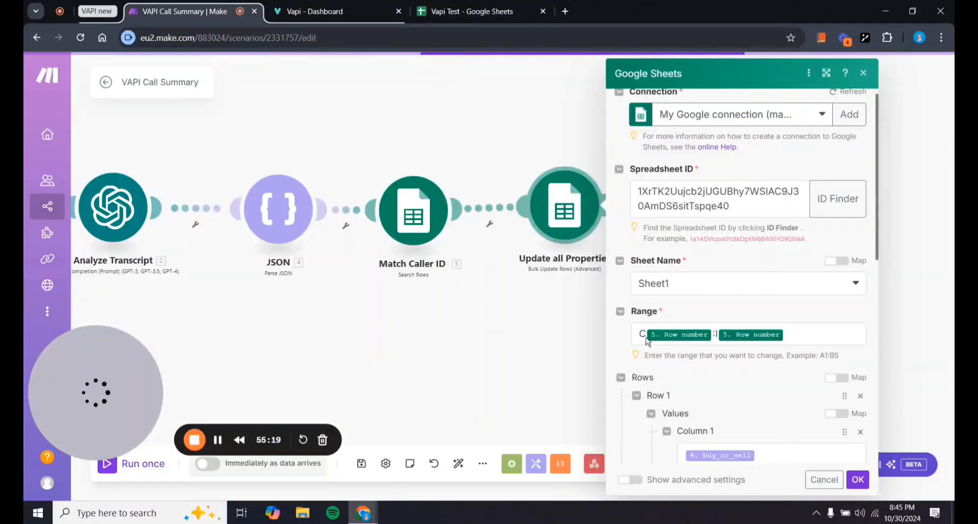
scroll(736, 380, down, 3)
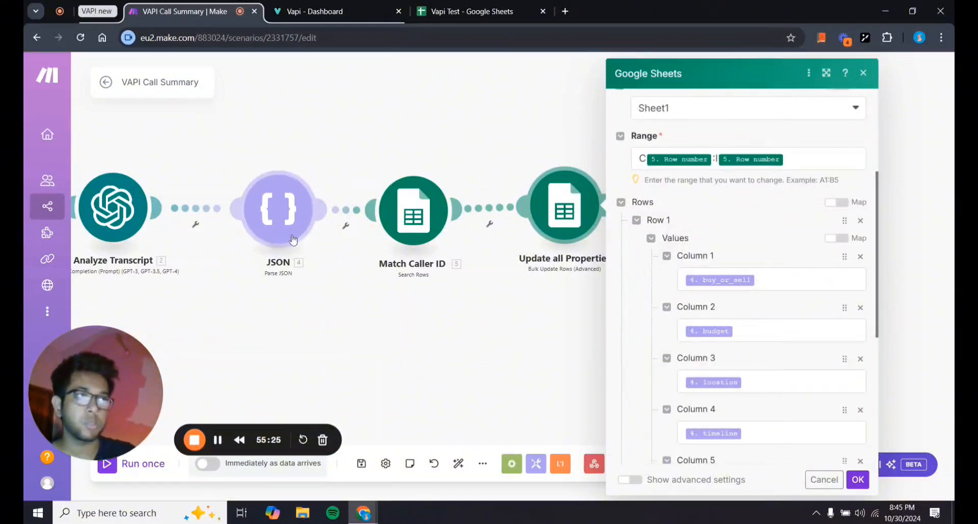
drag(299, 320, 346, 324)
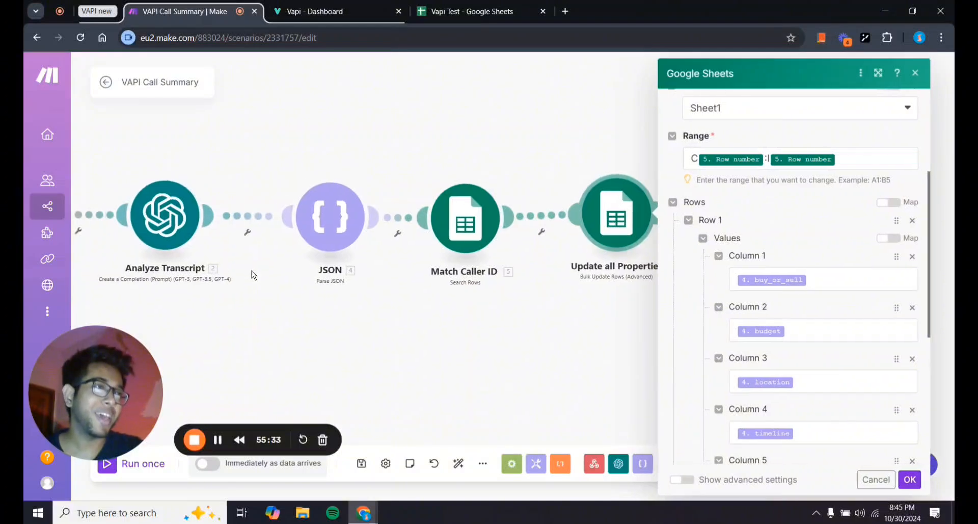
drag(252, 270, 271, 276)
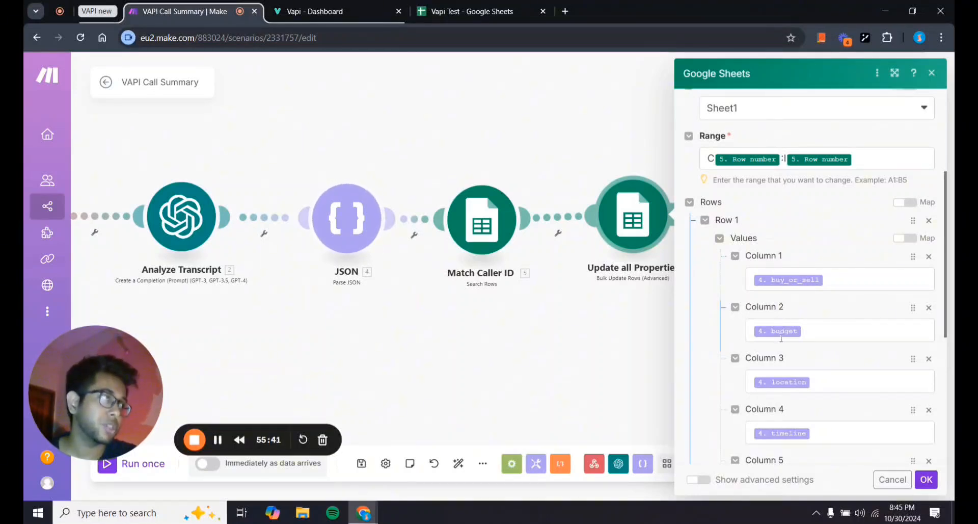
scroll(796, 415, down, 1)
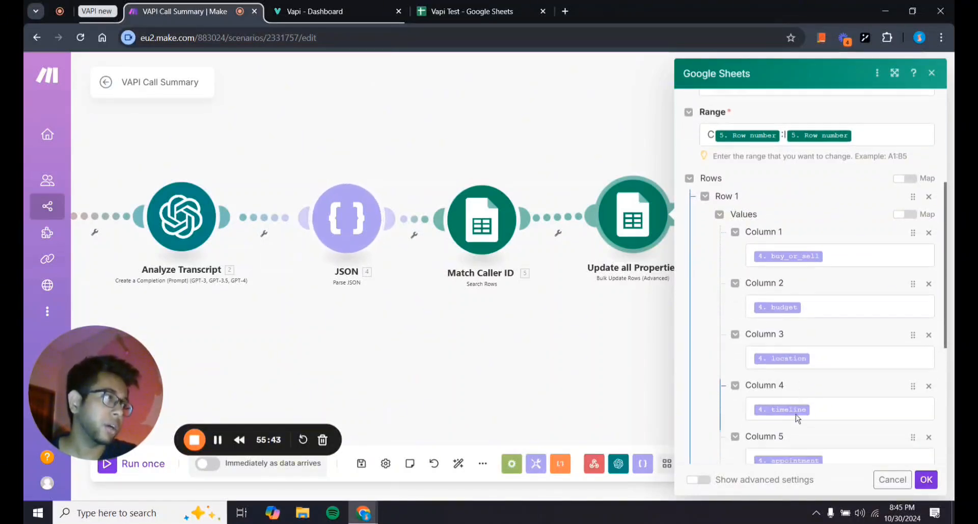
scroll(797, 416, down, 5)
scroll(832, 413, down, 5)
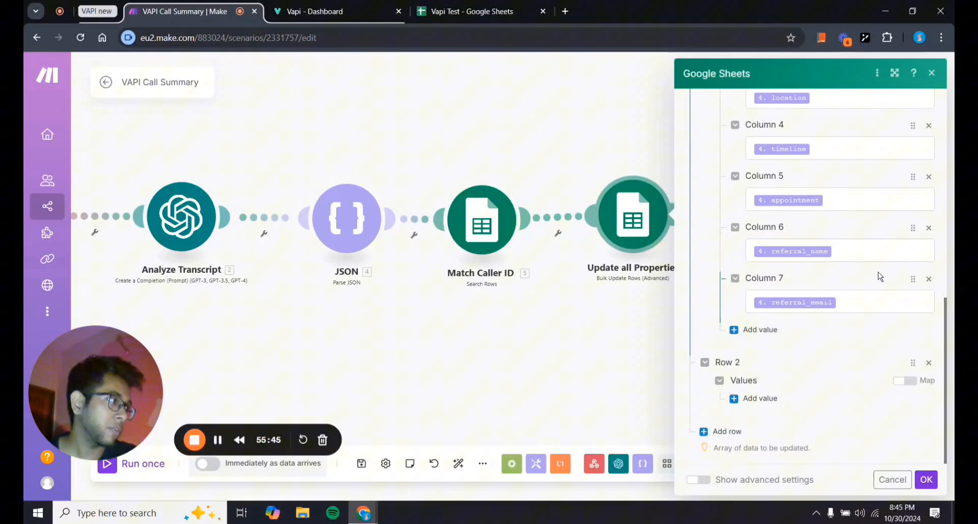
Browse the mappable outputs available for Column 7, then open the Analyze Transcript module's settings.
click(874, 303)
scroll(606, 290, down, 10)
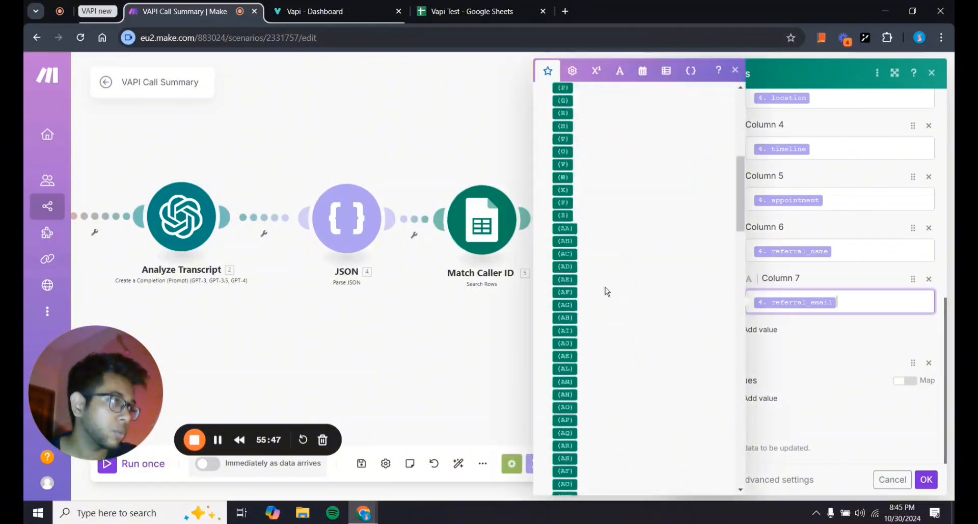
scroll(606, 288, down, 9)
scroll(606, 289, up, 4)
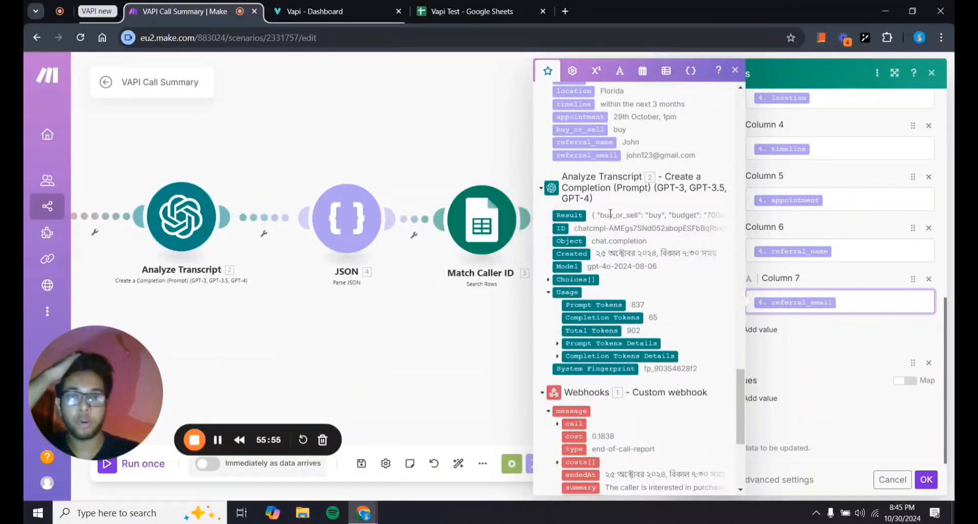
scroll(606, 234, up, 5)
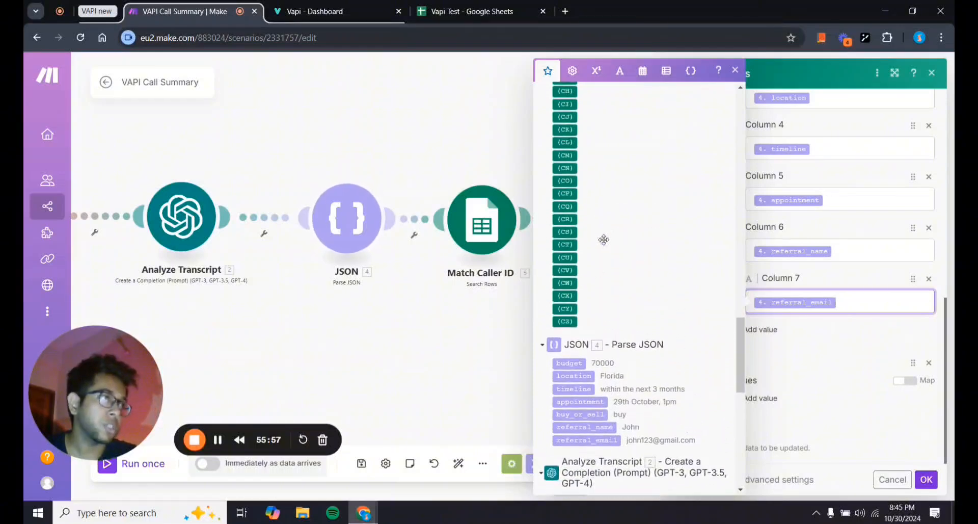
scroll(573, 377, down, 3)
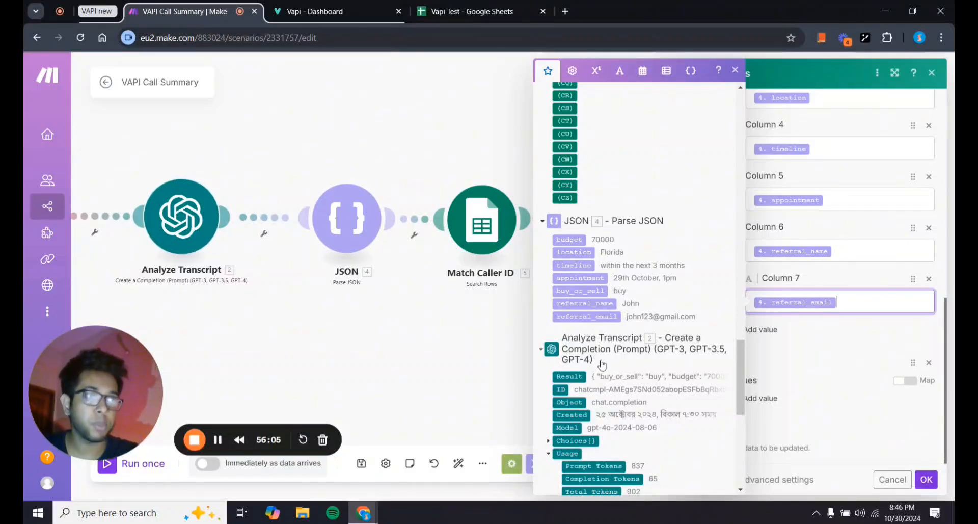
click(182, 220)
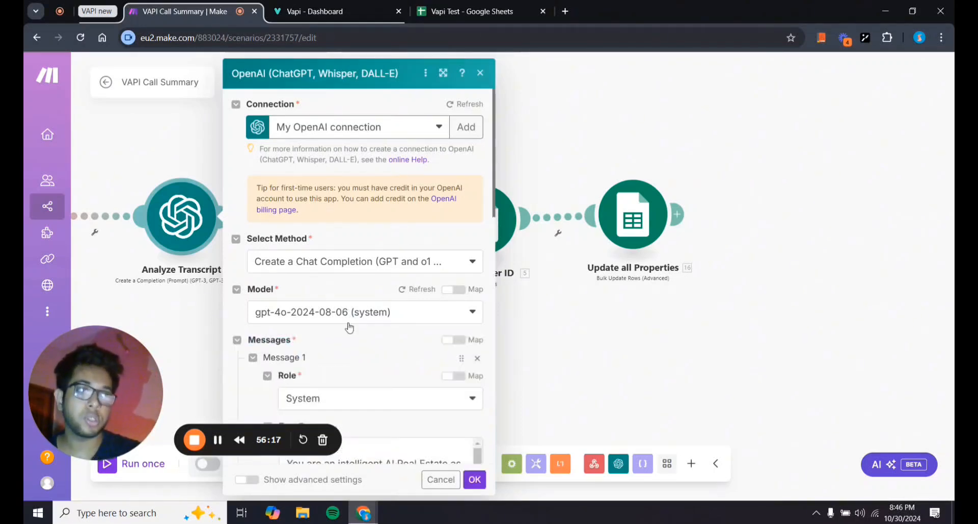
Review the Analyze Transcript prompt's JSON output example, then close the OpenAI module settings.
scroll(350, 326, down, 3)
scroll(291, 325, down, 4)
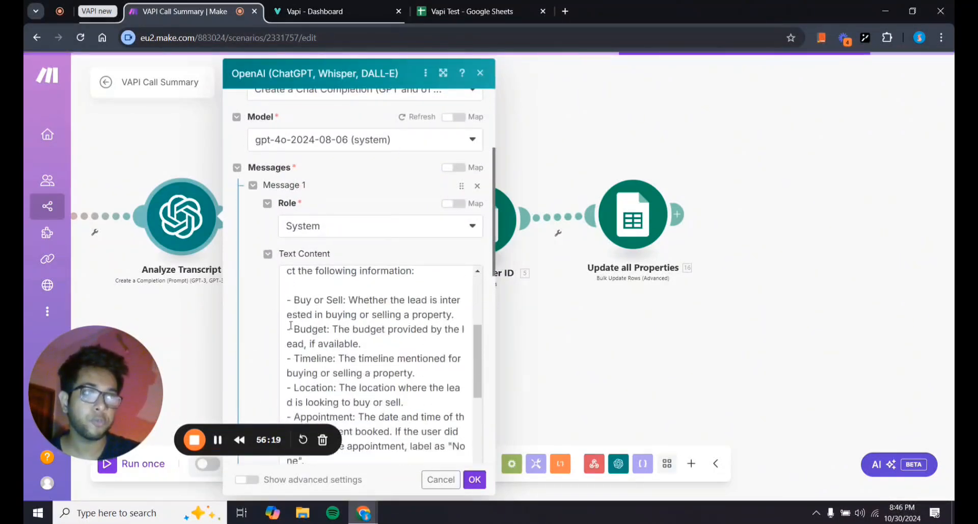
scroll(285, 329, down, 3)
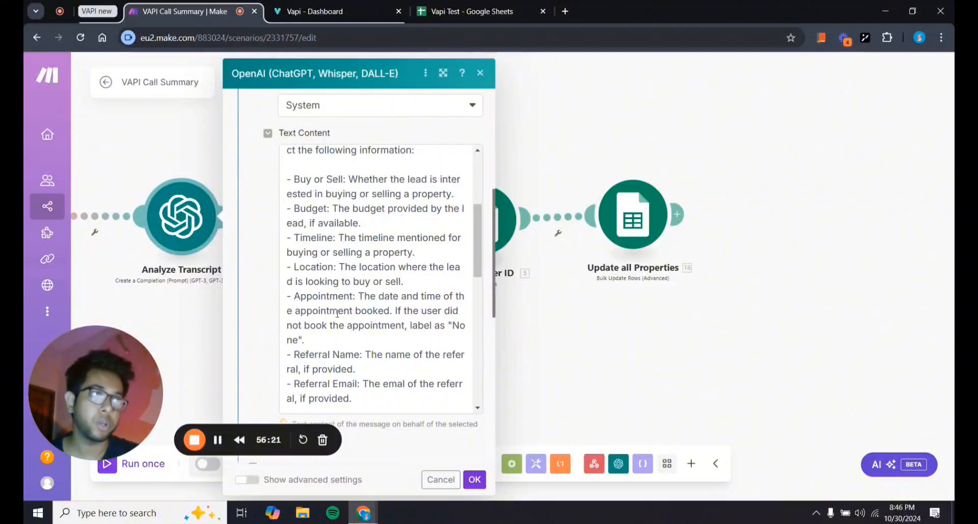
scroll(337, 313, down, 8)
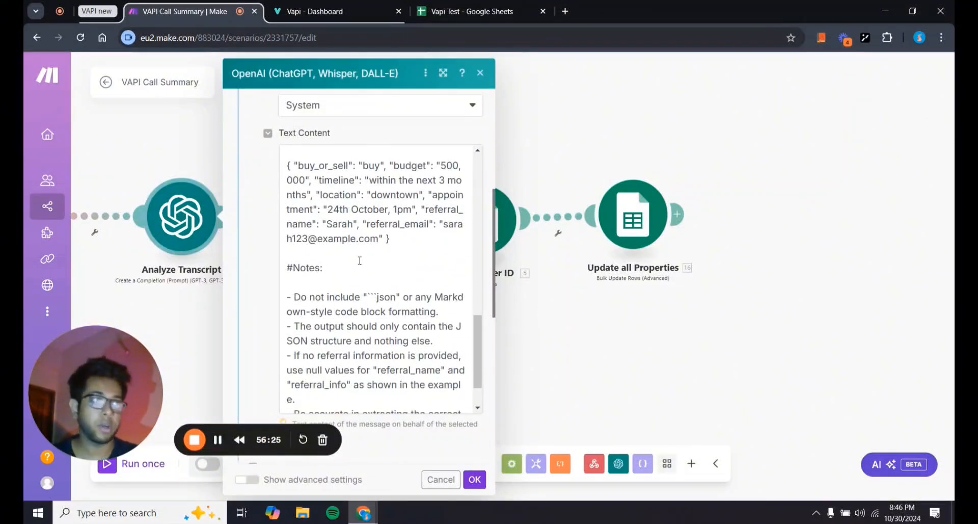
scroll(360, 260, down, 1)
scroll(367, 262, up, 3)
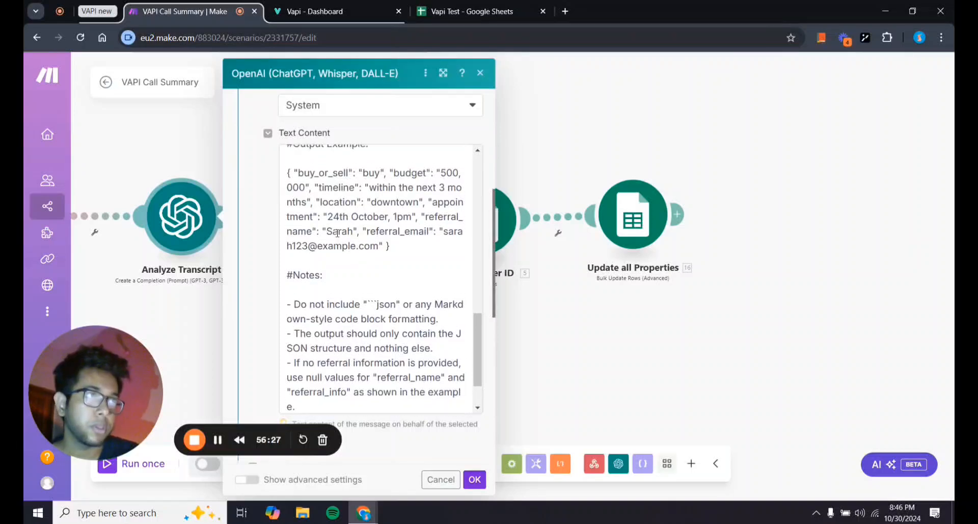
drag(390, 279, 298, 205)
click(270, 220)
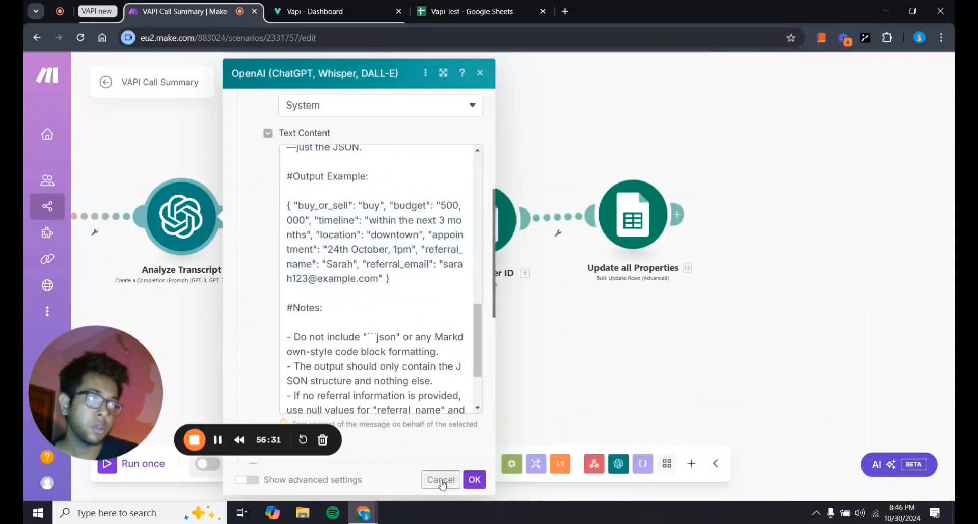
click(474, 480)
Check and close the JSON parse module's settings, then pan the canvas right and down.
click(346, 218)
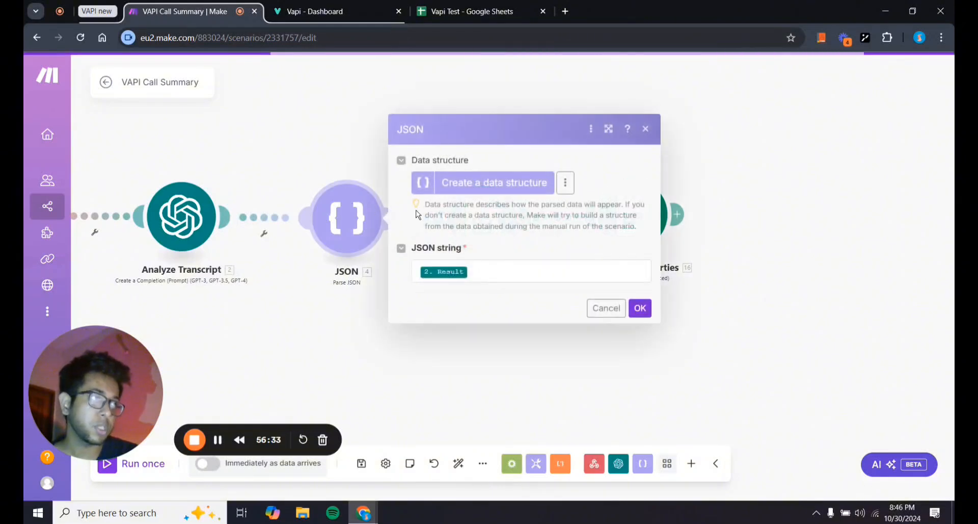
click(640, 308)
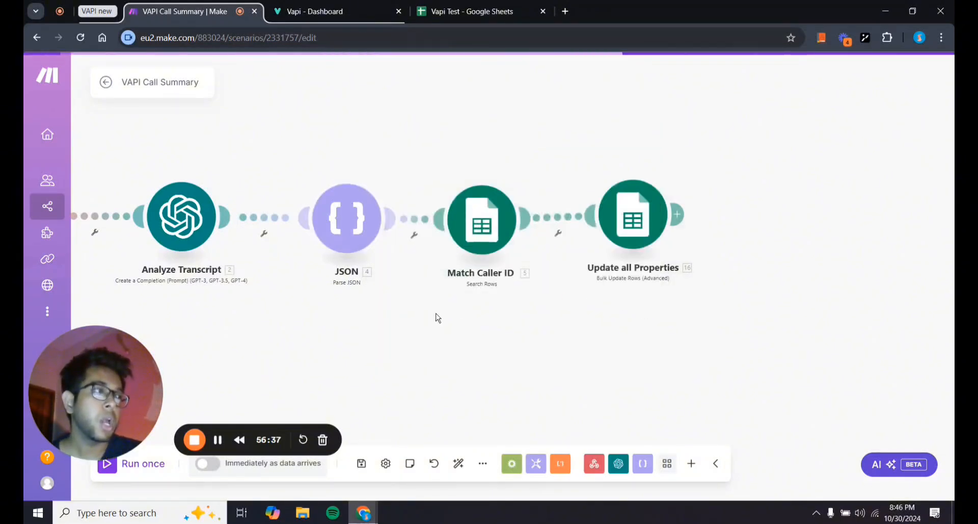
mouse_move(435, 317)
mouse_down()
mouse_move(481, 328)
mouse_move(438, 329)
mouse_up()
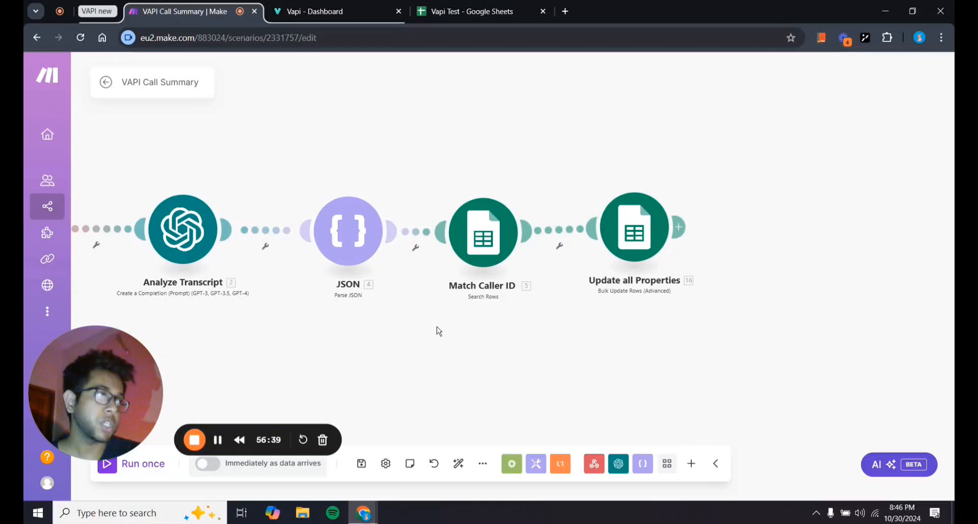
Inspect the Update all Properties module's Sheet1 range and column value mappings.
click(633, 263)
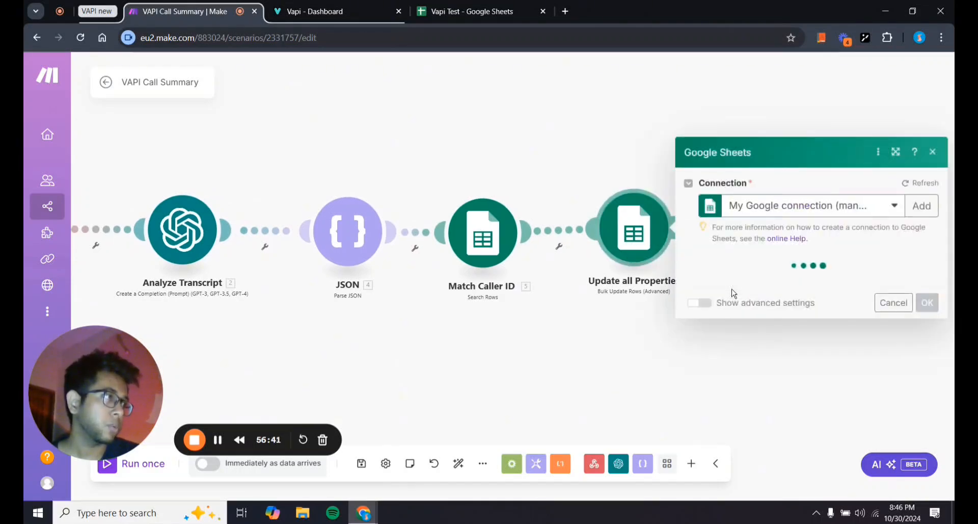
scroll(733, 290, down, 9)
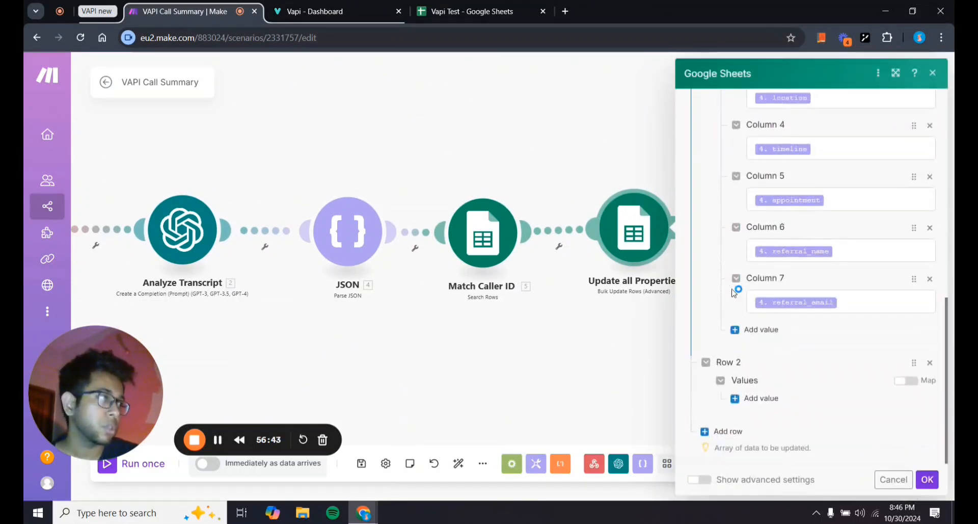
scroll(737, 291, up, 6)
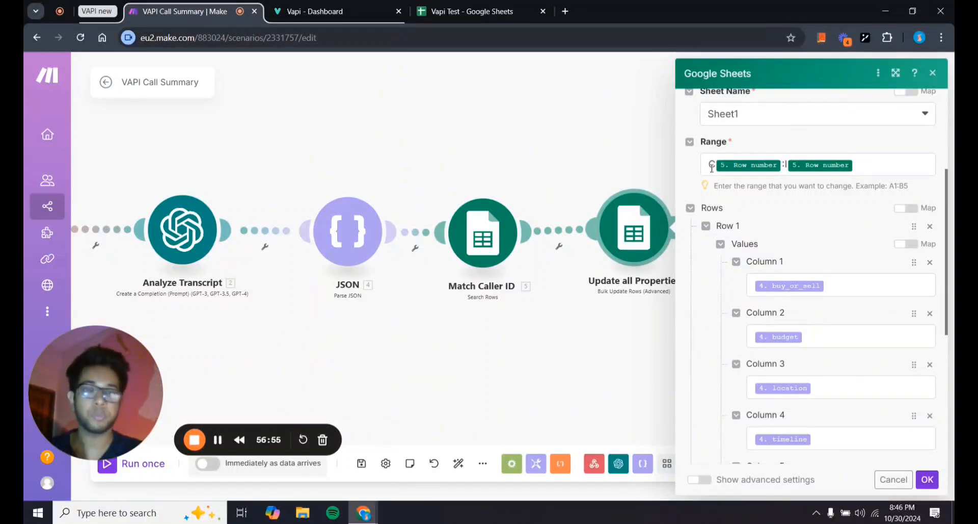
Confirm cells C2 (Buy or Sell) and D2 (Budget) are empty in the Vapi Test sheet.
click(464, 9)
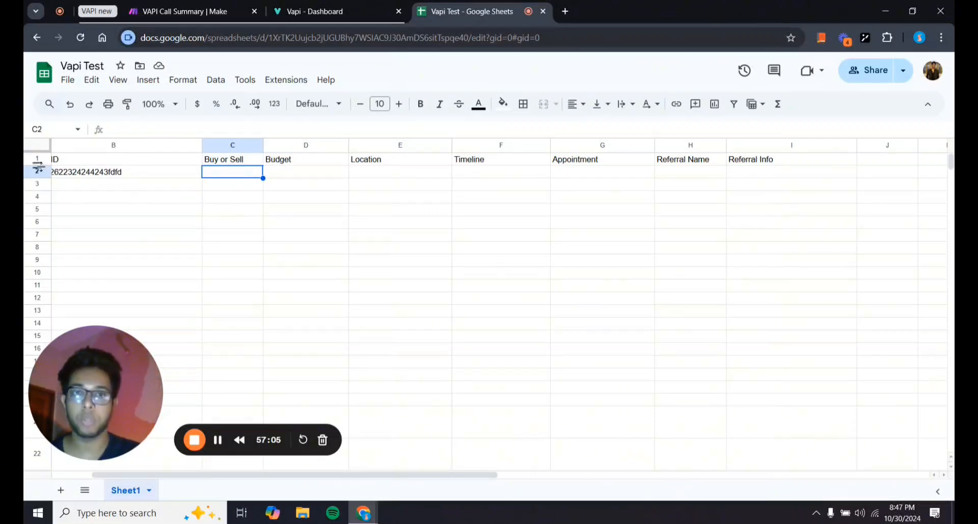
double_click(234, 176)
double_click(323, 171)
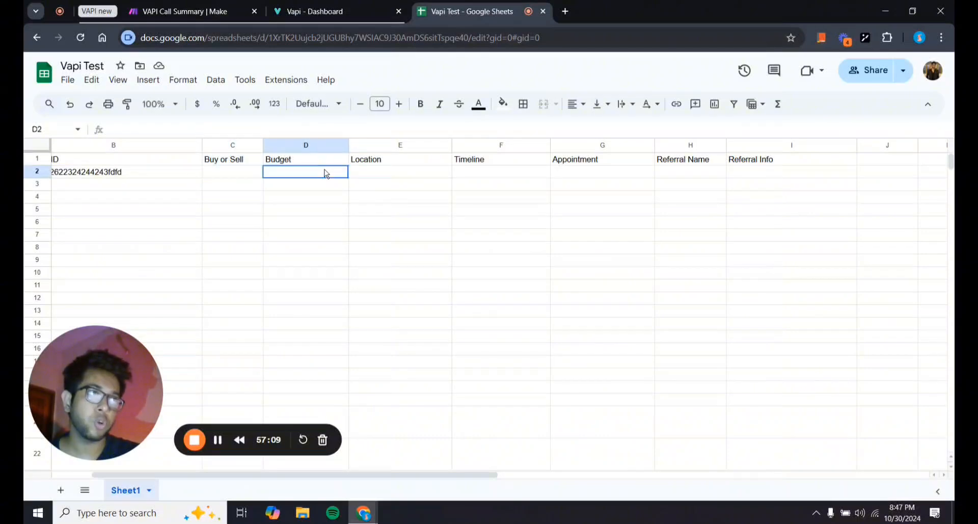
Return to Make and close the Google Sheets module settings.
click(193, 11)
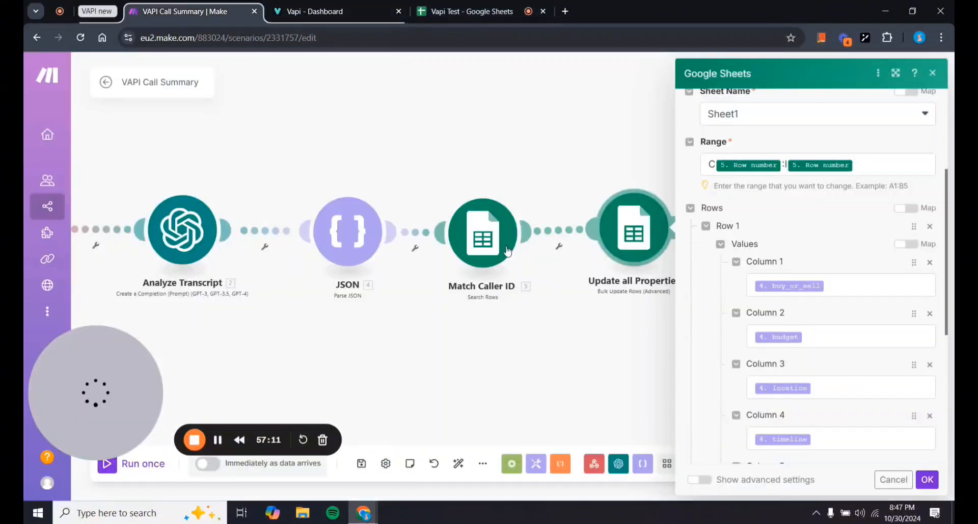
scroll(719, 383, down, 6)
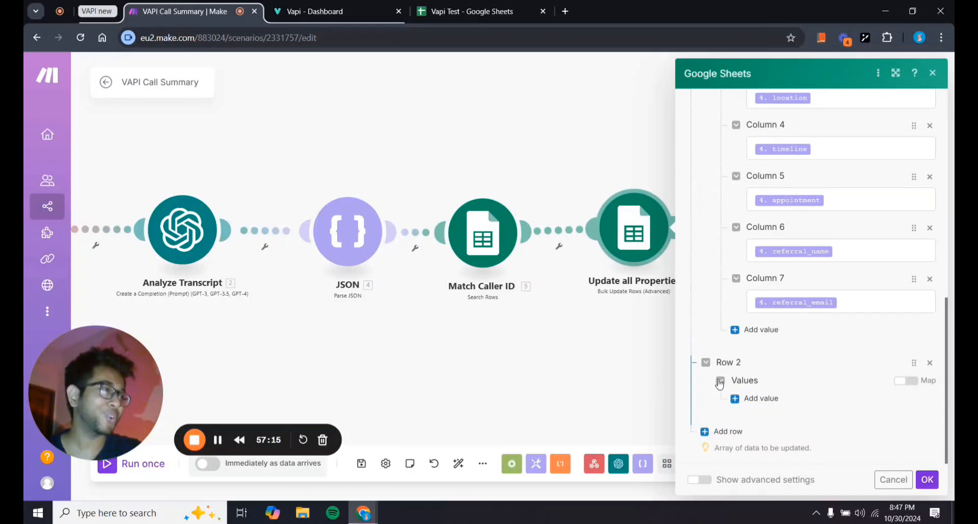
click(545, 379)
Recentre the canvas so all five modules, Webhooks through Update all Properties, are visible.
drag(546, 379, 683, 362)
scroll(705, 372, down, 2)
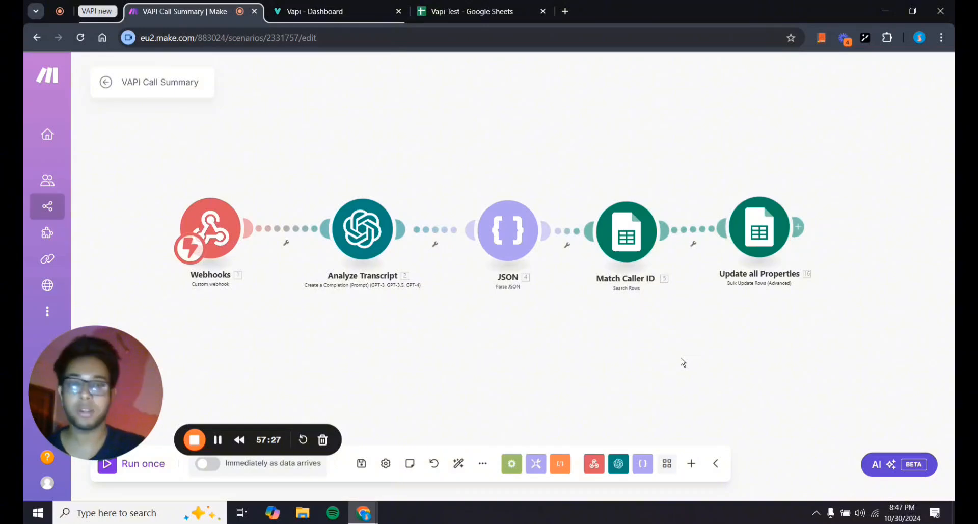
scroll(560, 331, up, 2)
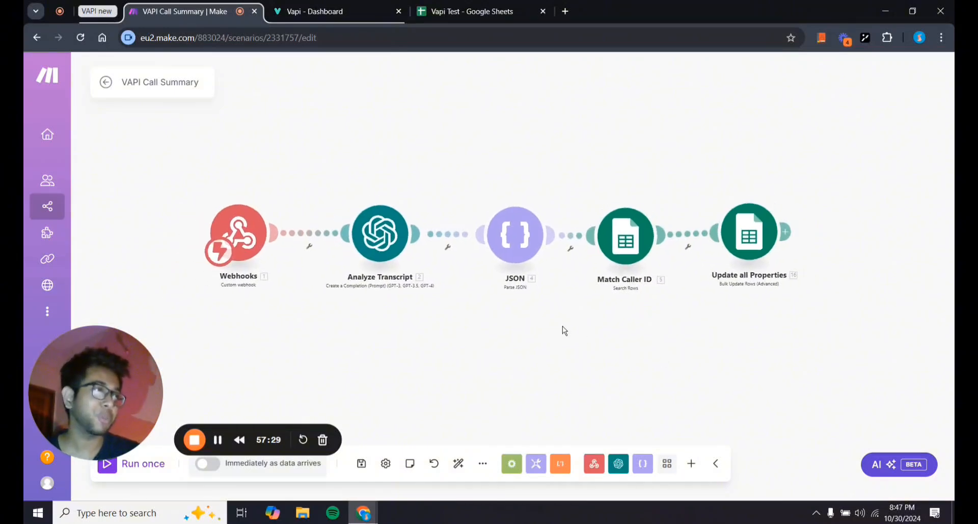
drag(564, 330, 557, 354)
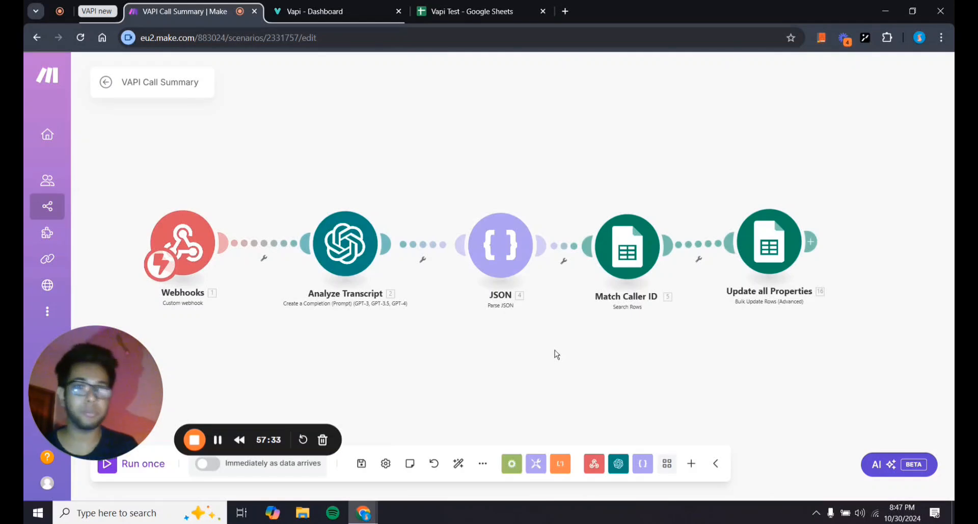
scroll(557, 354, down, 1)
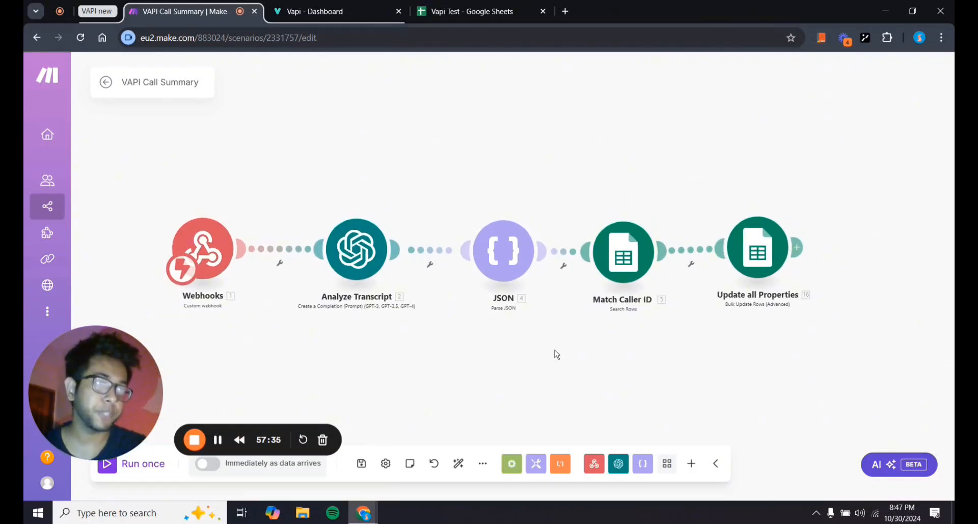
drag(557, 354, 491, 338)
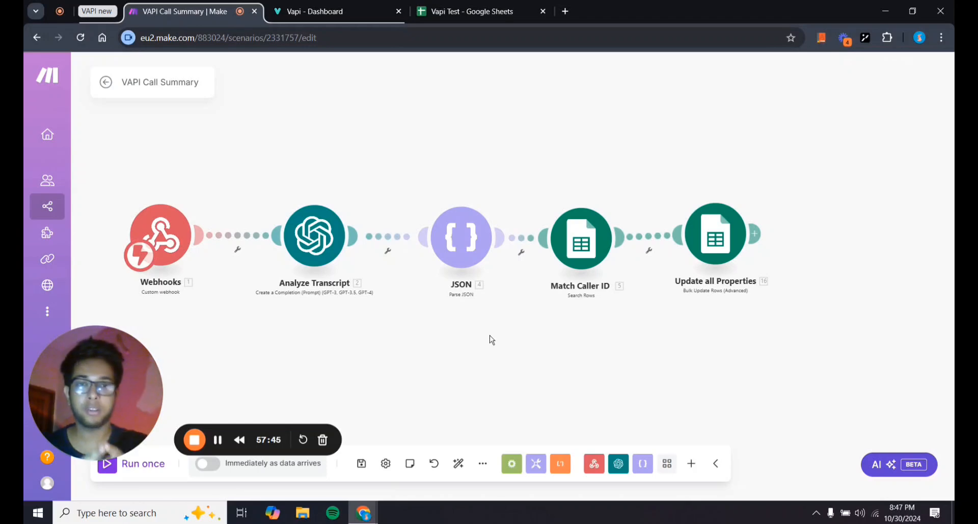
drag(468, 341, 494, 348)
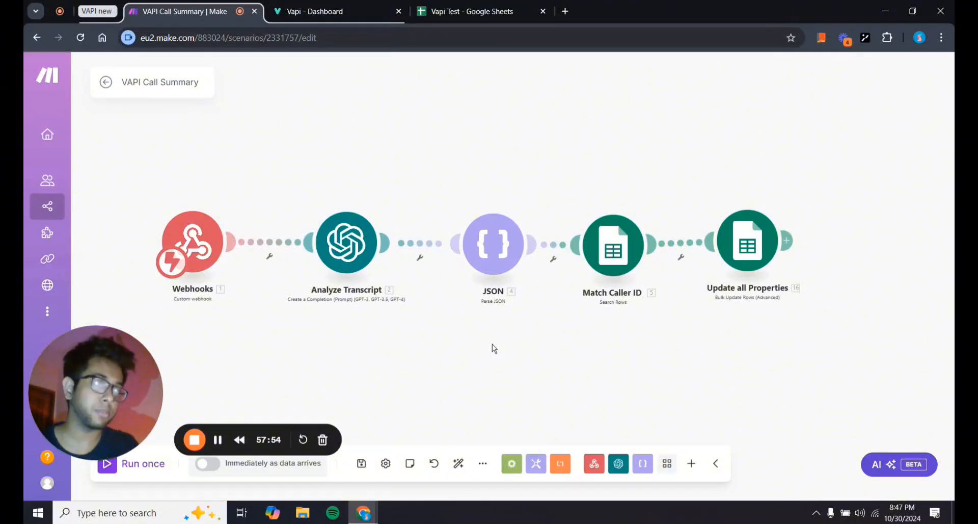
drag(255, 350, 276, 344)
scroll(363, 356, down, 1)
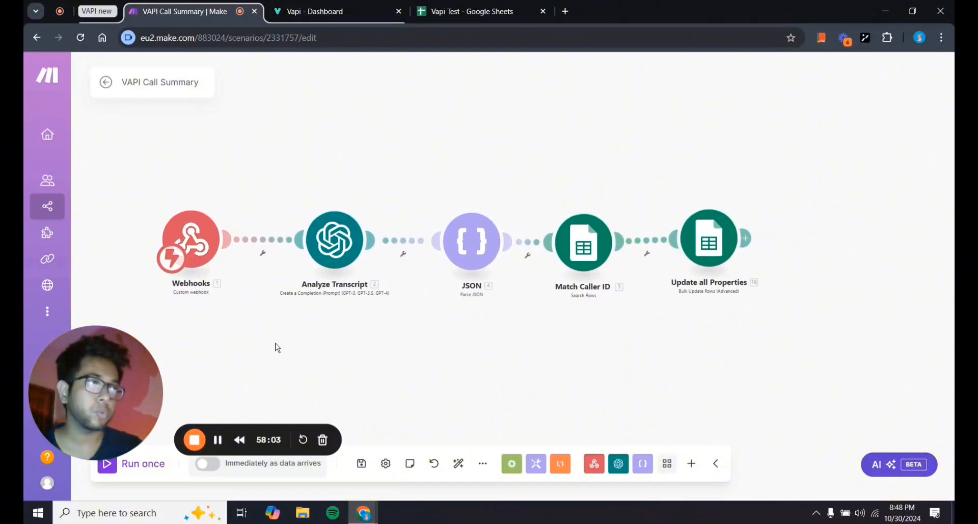
scroll(276, 344, down, 2)
scroll(276, 344, up, 3)
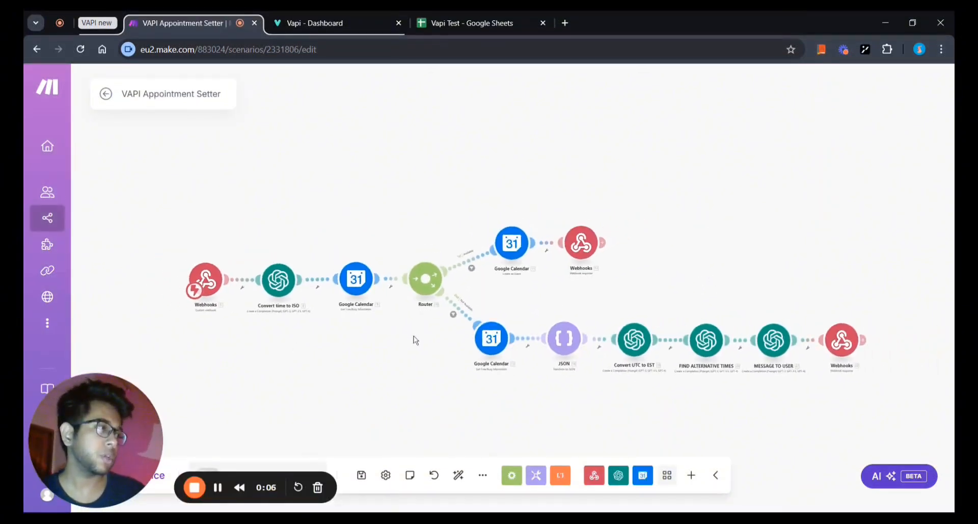
scroll(416, 339, up, 3)
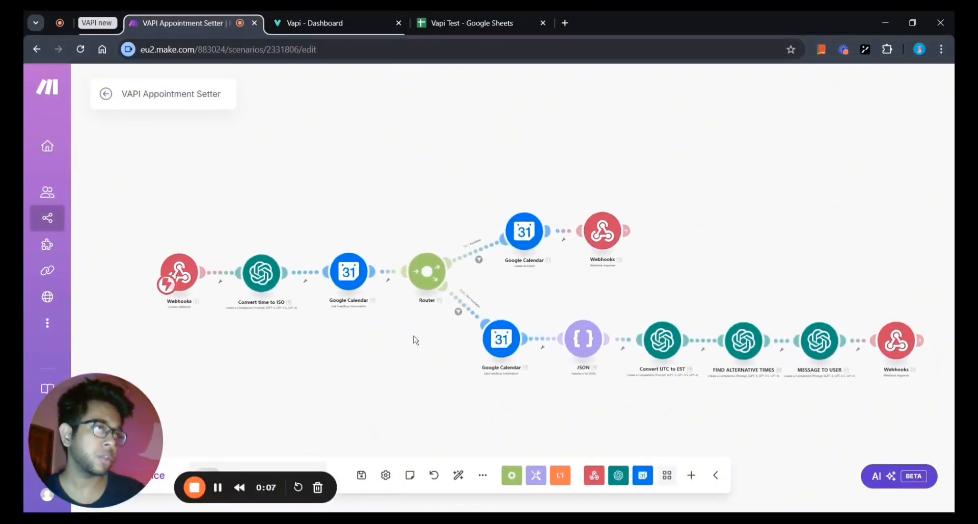
drag(416, 340, 438, 345)
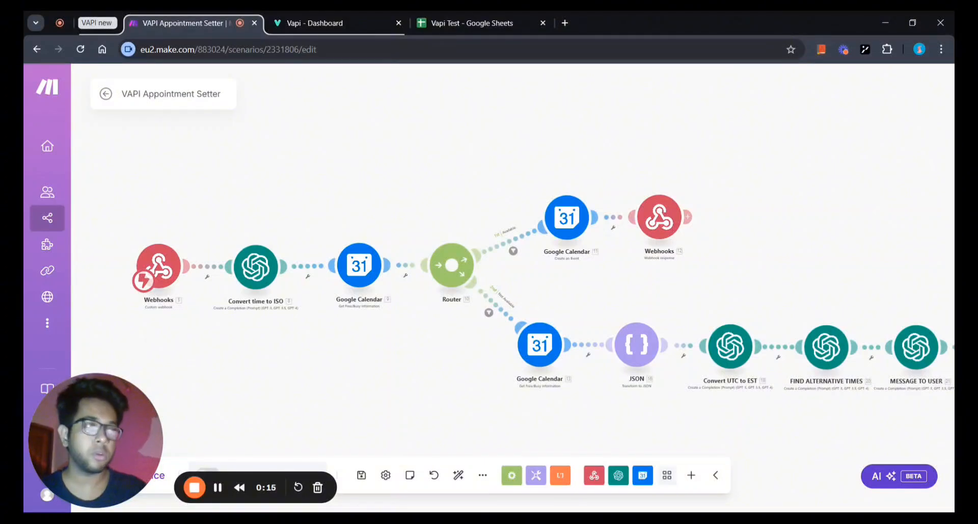
drag(331, 364, 340, 368)
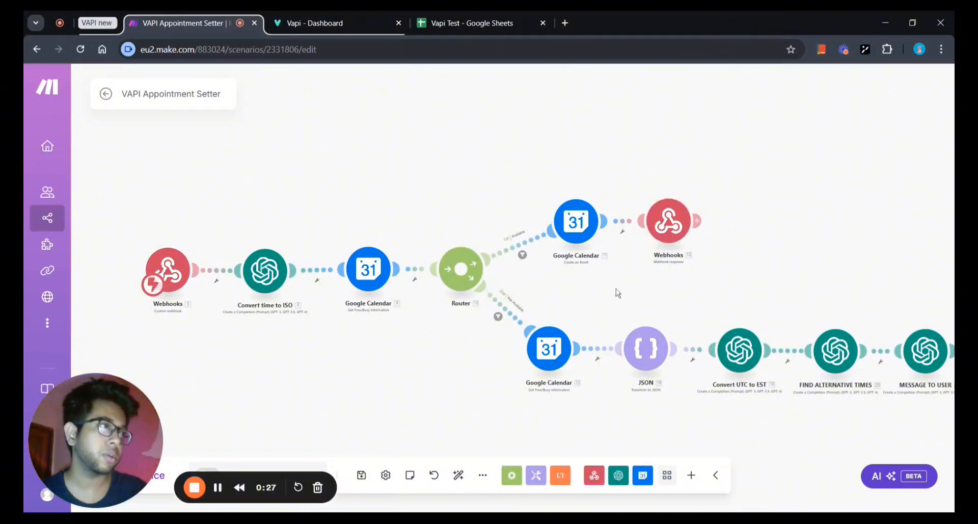
drag(593, 297, 625, 287)
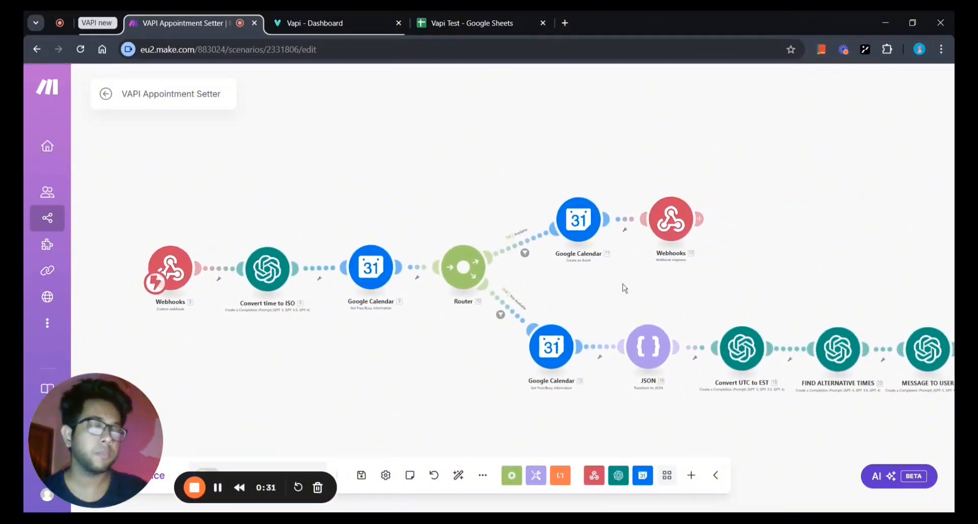
drag(458, 378, 369, 373)
scroll(368, 373, down, 2)
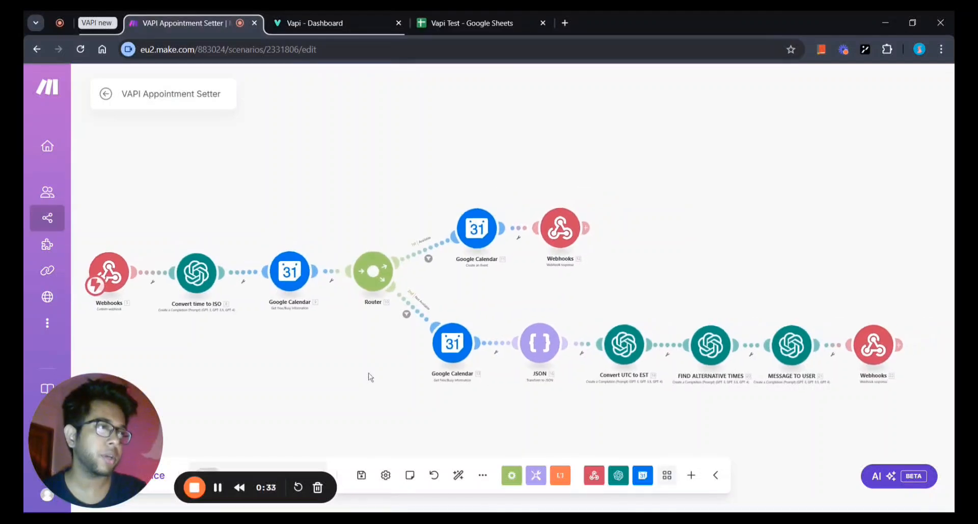
scroll(368, 373, up, 1)
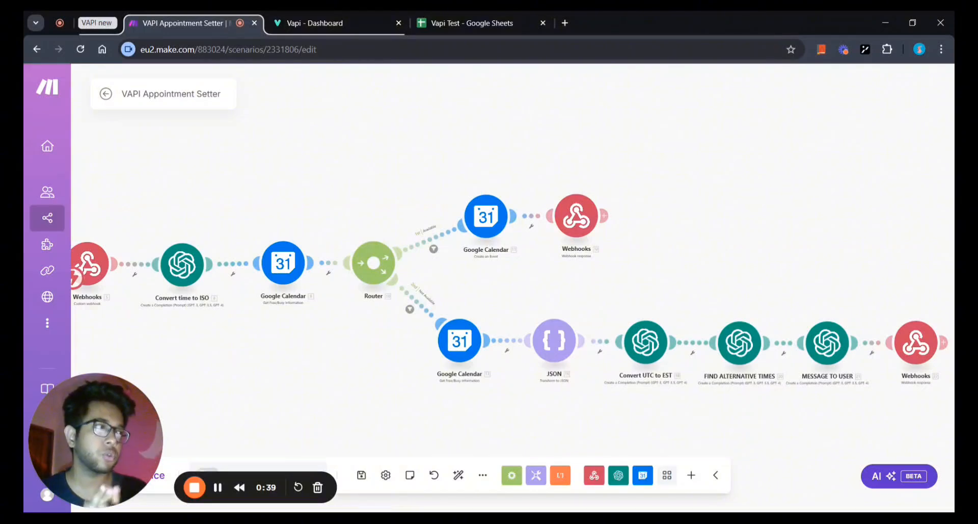
drag(609, 408, 377, 397)
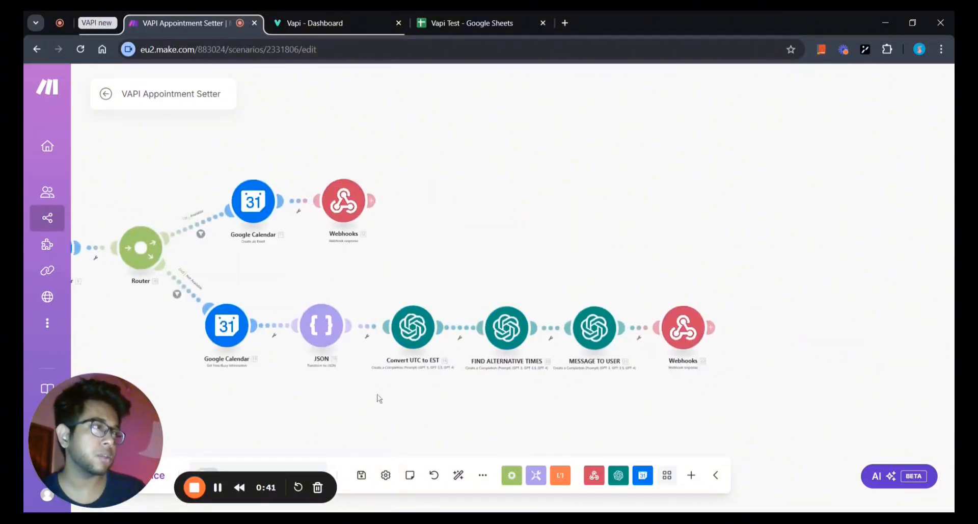
scroll(378, 397, up, 3)
drag(506, 424, 476, 427)
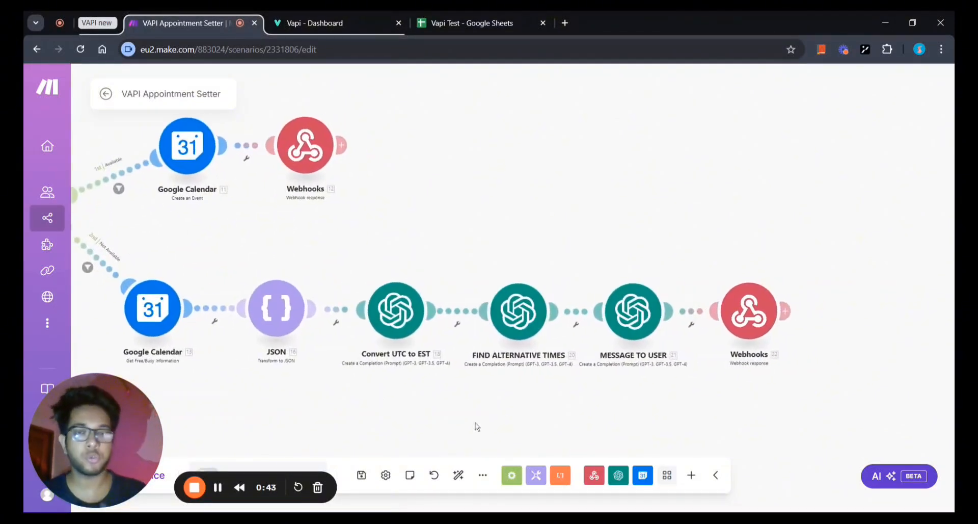
drag(617, 410, 585, 409)
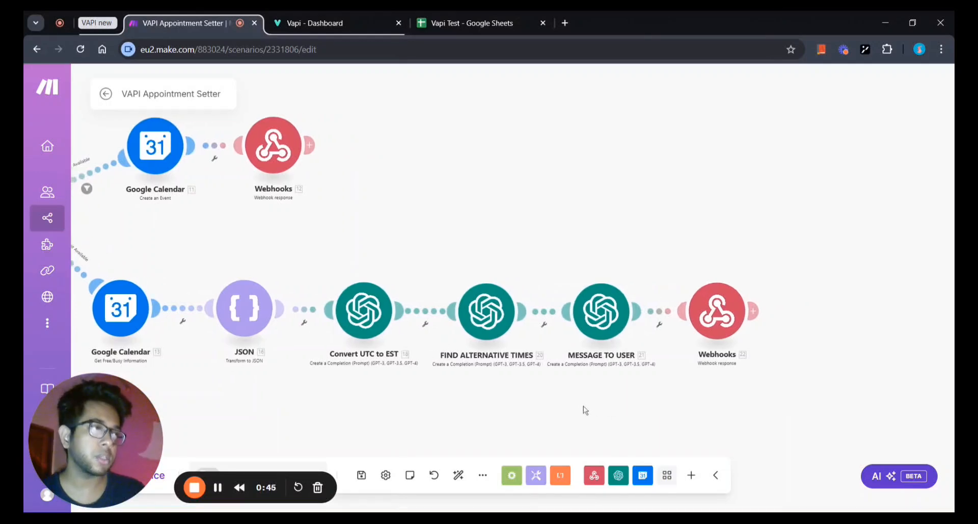
drag(661, 389, 632, 392)
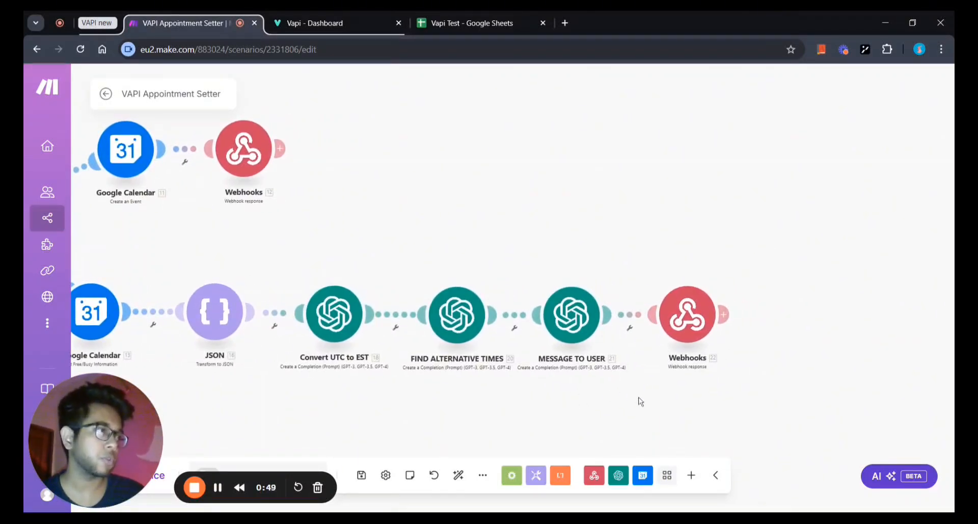
scroll(644, 403, down, 3)
drag(711, 400, 765, 407)
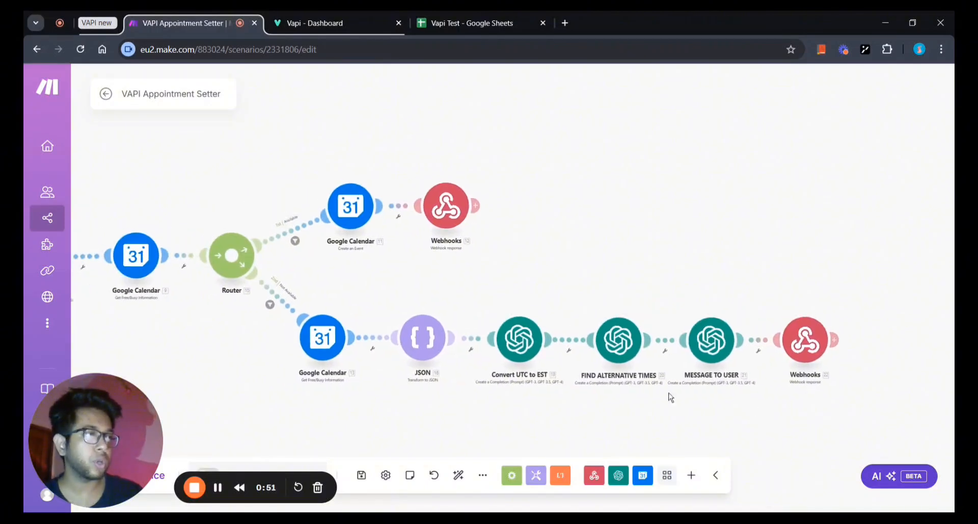
scroll(314, 395, down, 3)
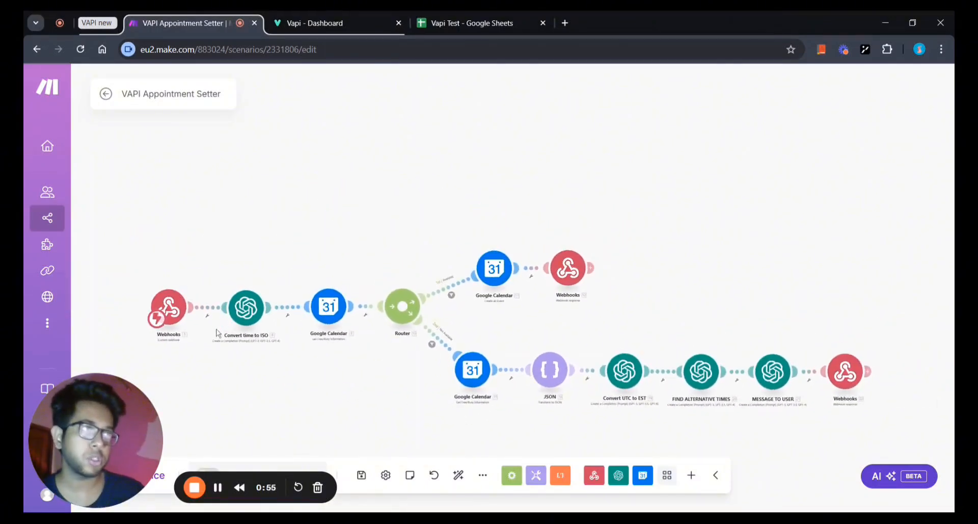
drag(252, 371, 286, 365)
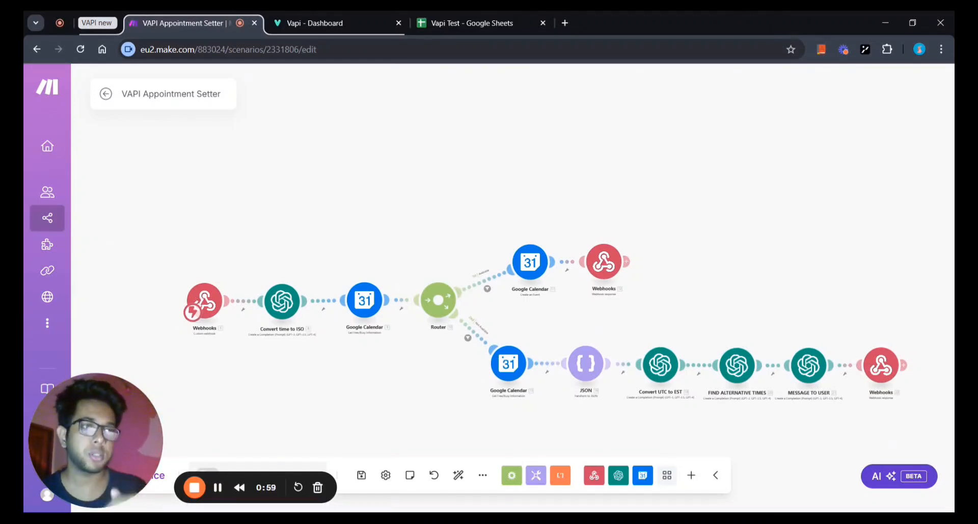
scroll(352, 355, up, 3)
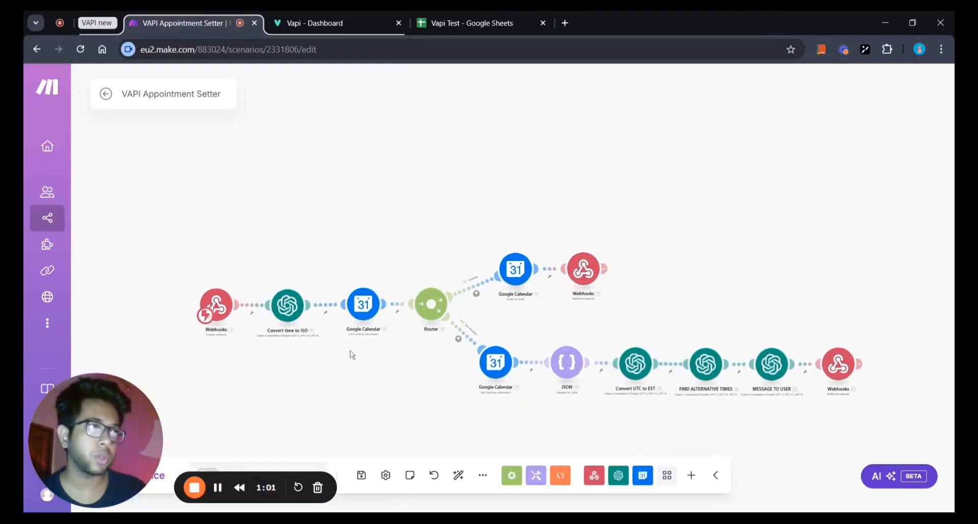
scroll(329, 341, down, 2)
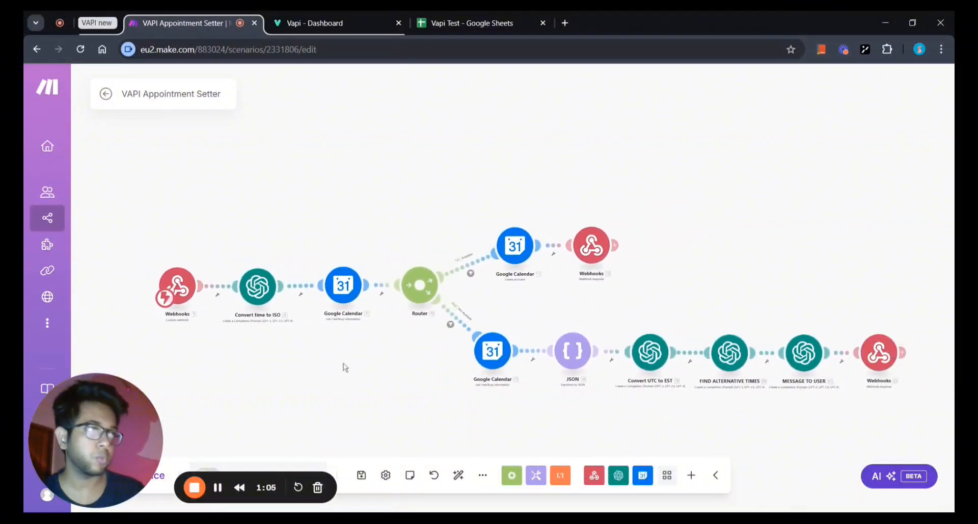
scroll(354, 372, down, 1)
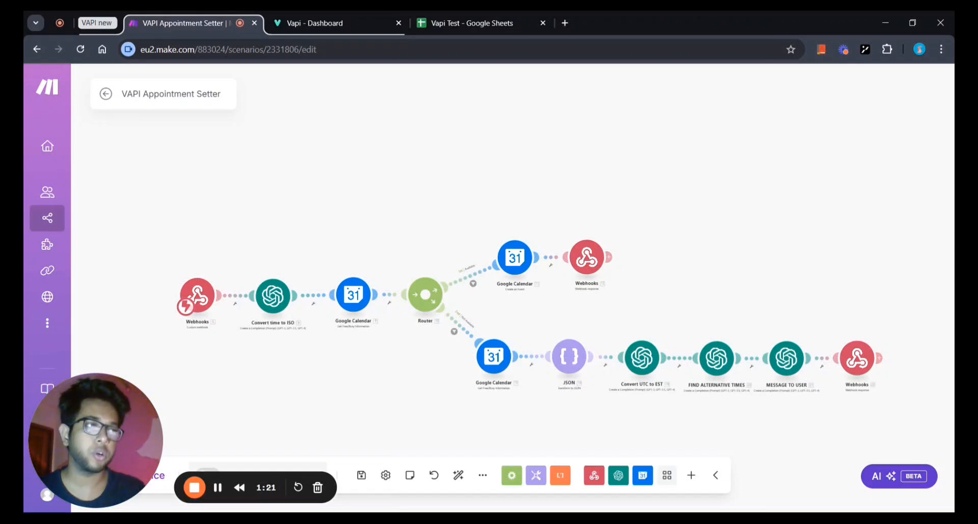
scroll(319, 386, up, 2)
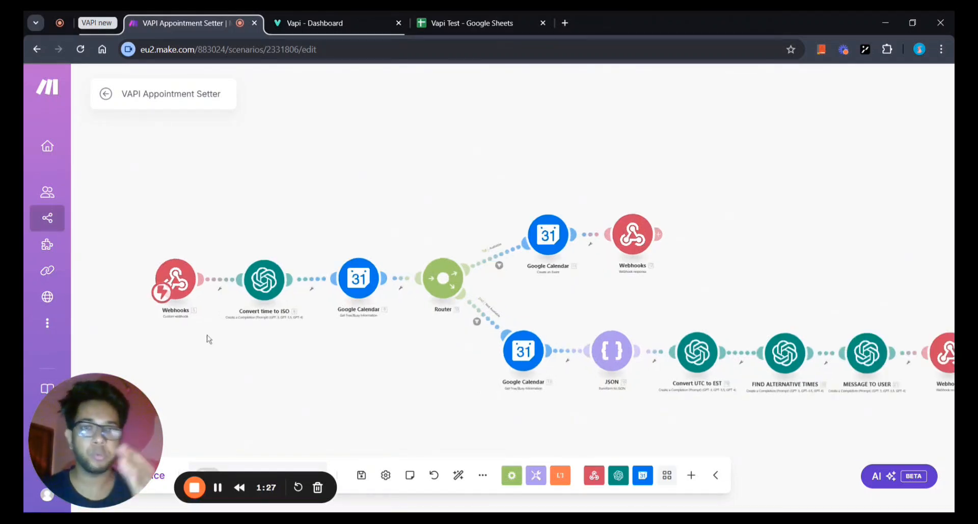
click(178, 301)
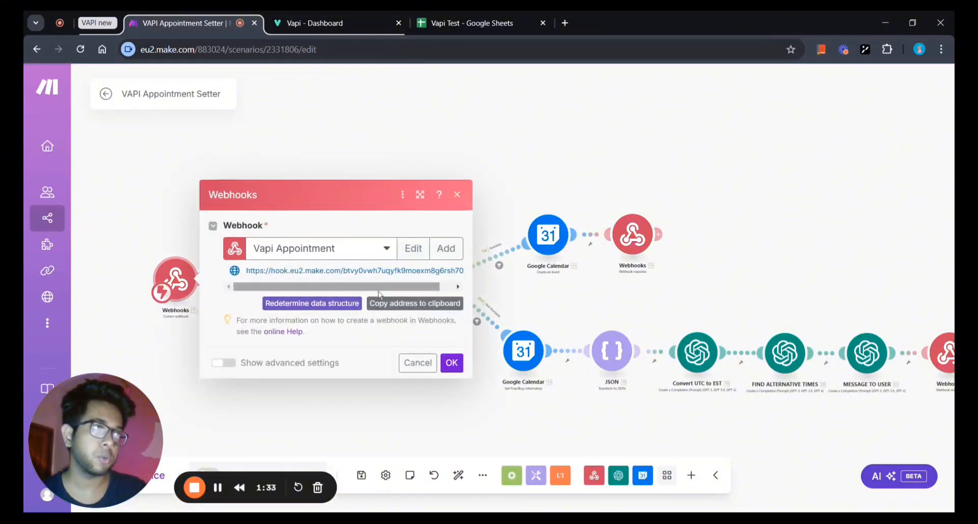
click(452, 362)
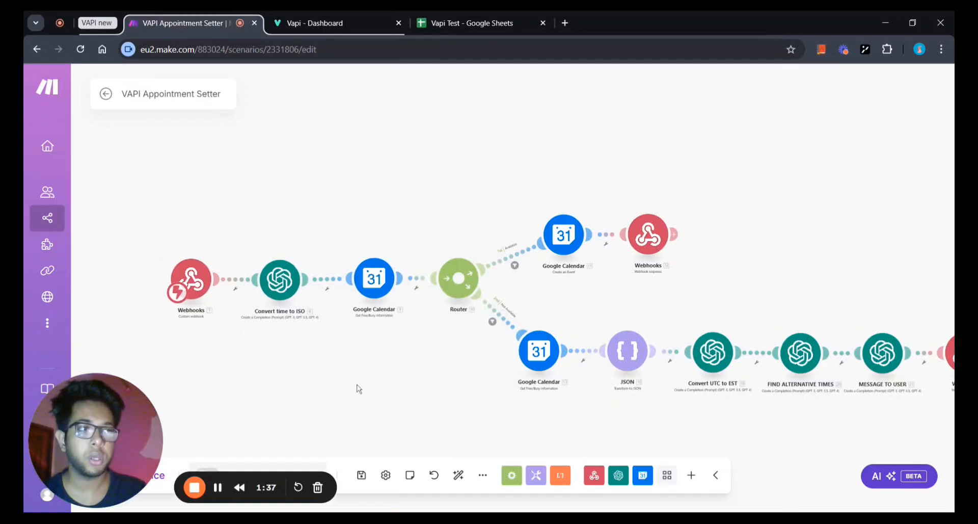
scroll(358, 388, up, 2)
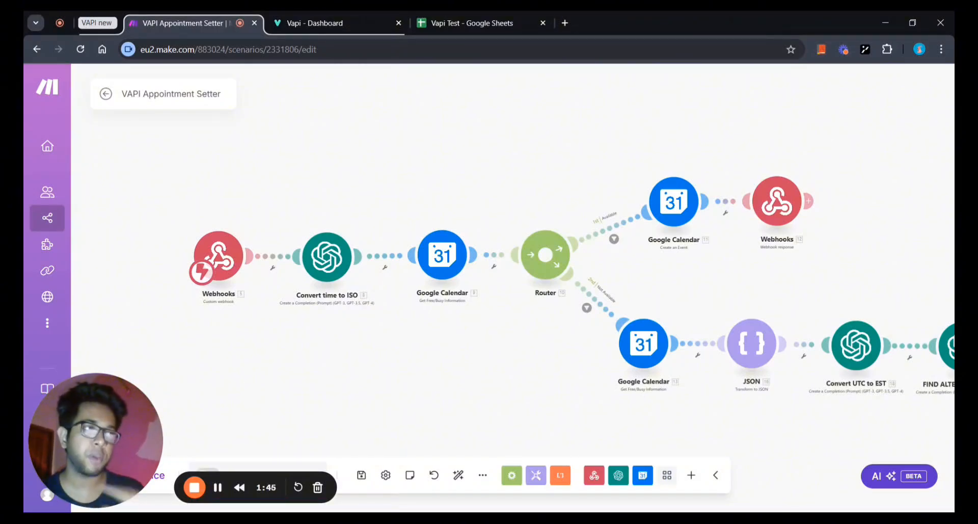
scroll(359, 204, down, 3)
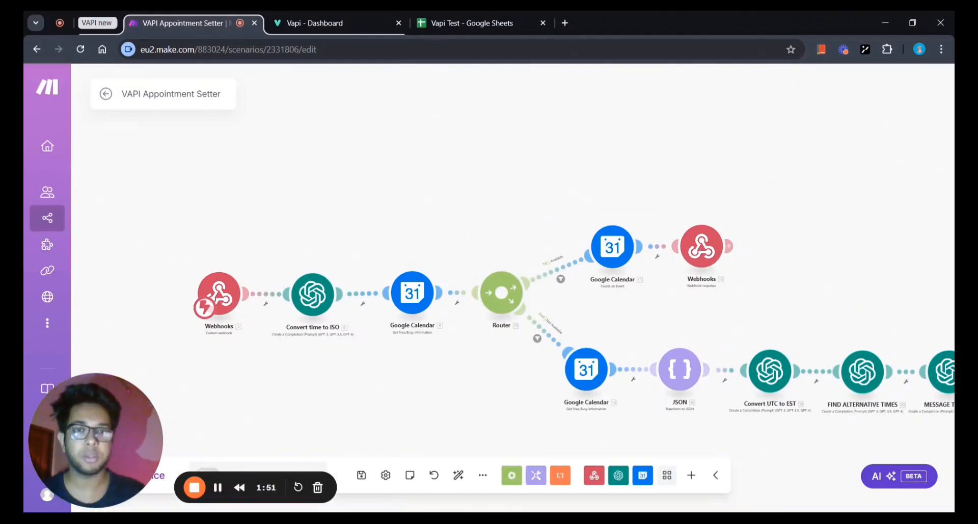
scroll(365, 242, down, 2)
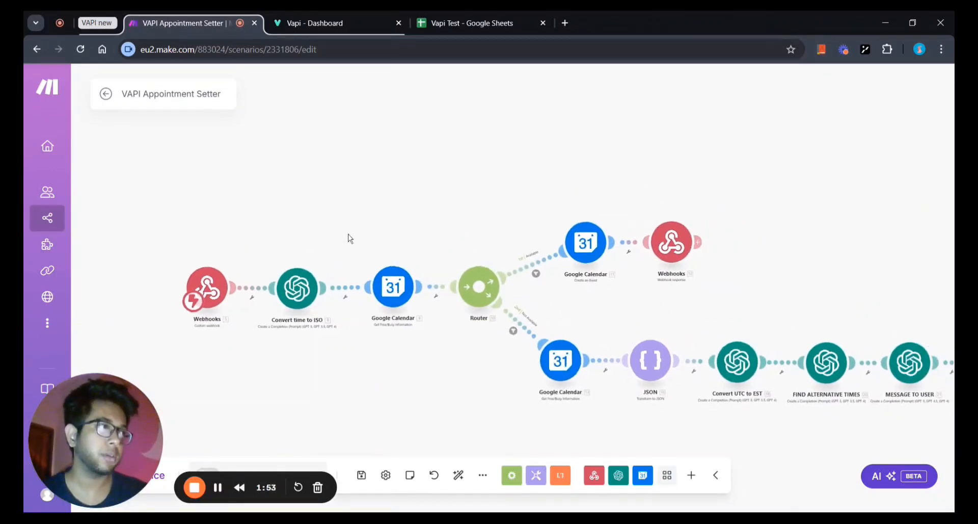
scroll(350, 239, up, 1)
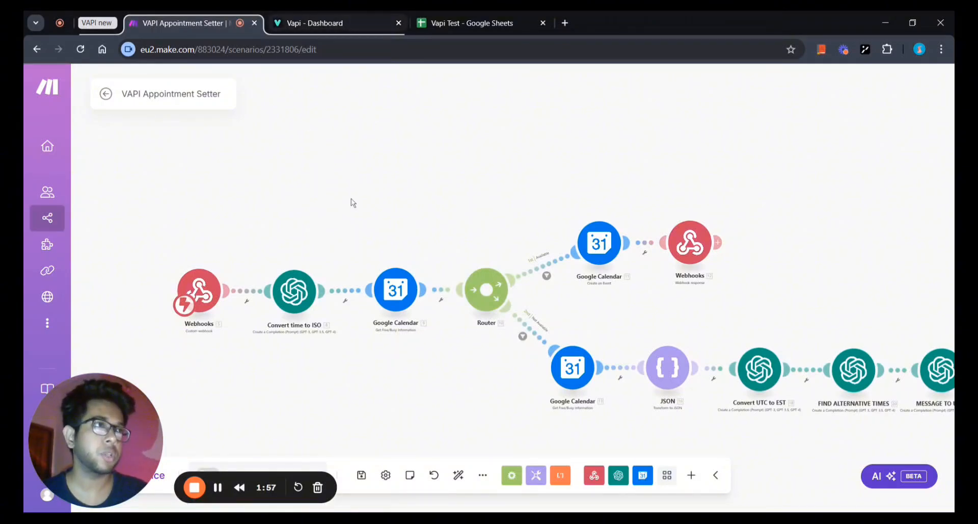
In the Vapi dashboard's Tools list, bring up the set_appointment tool and its booking time property.
click(341, 18)
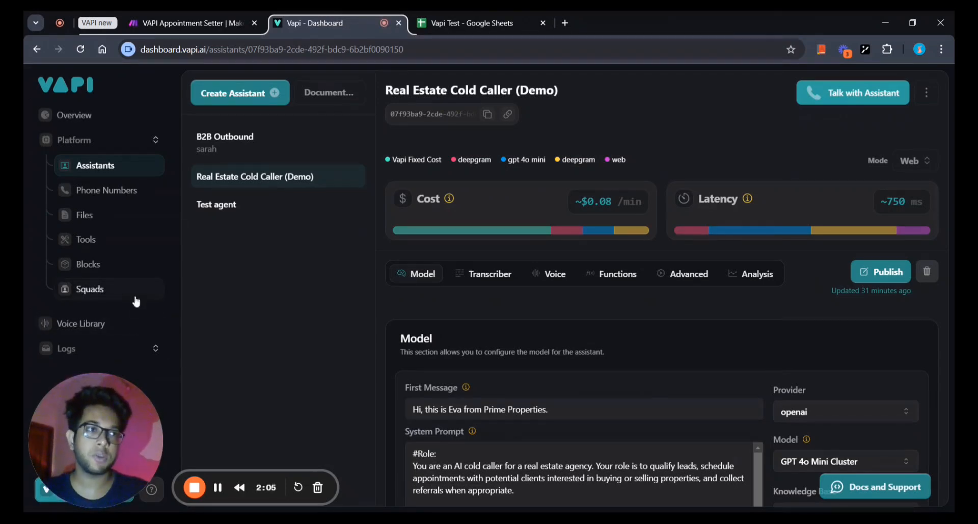
click(121, 246)
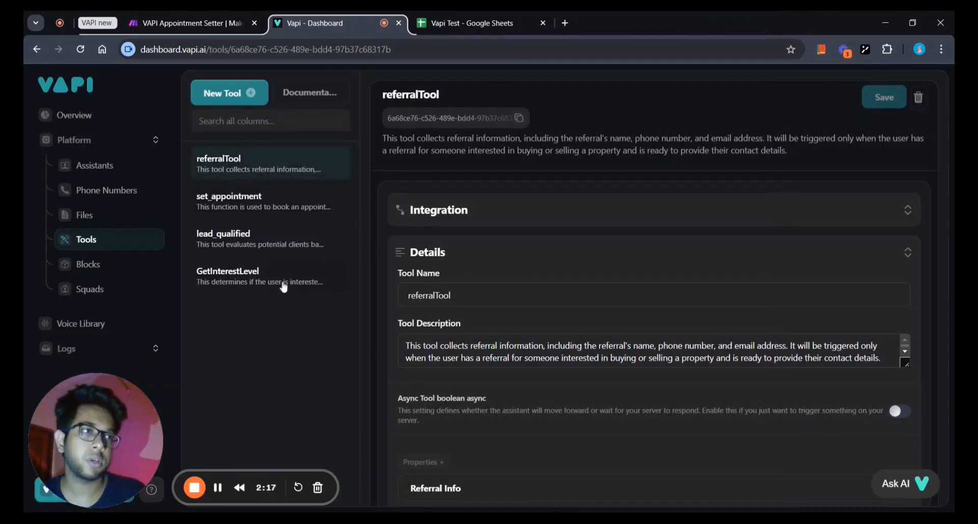
click(277, 210)
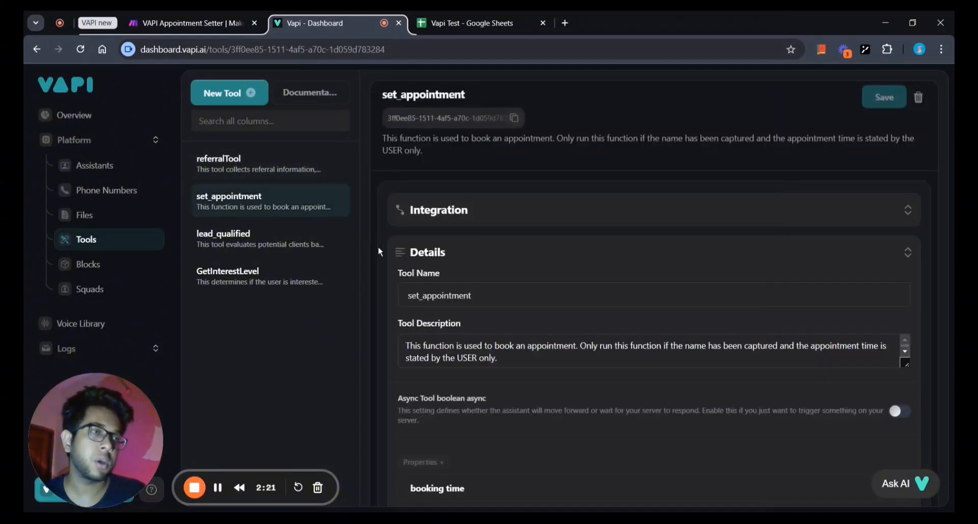
scroll(647, 351, down, 1)
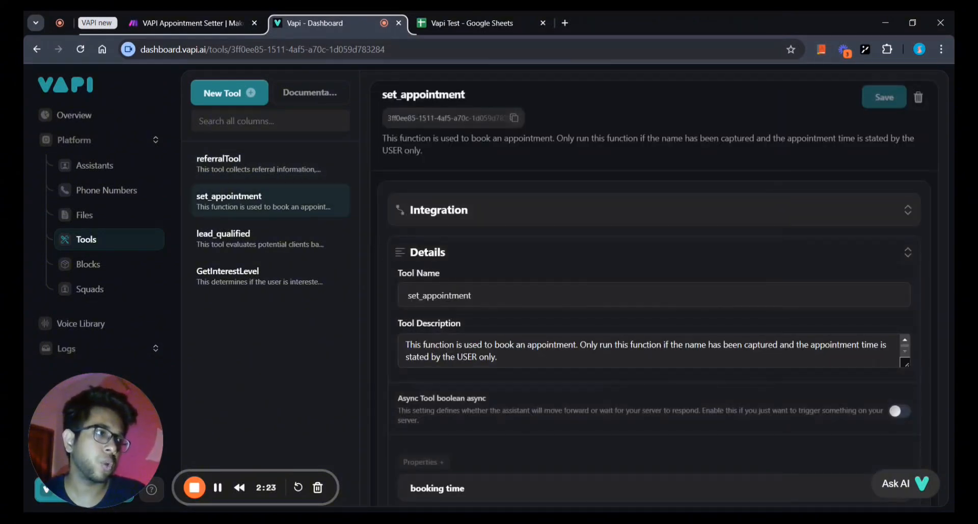
scroll(542, 400, down, 3)
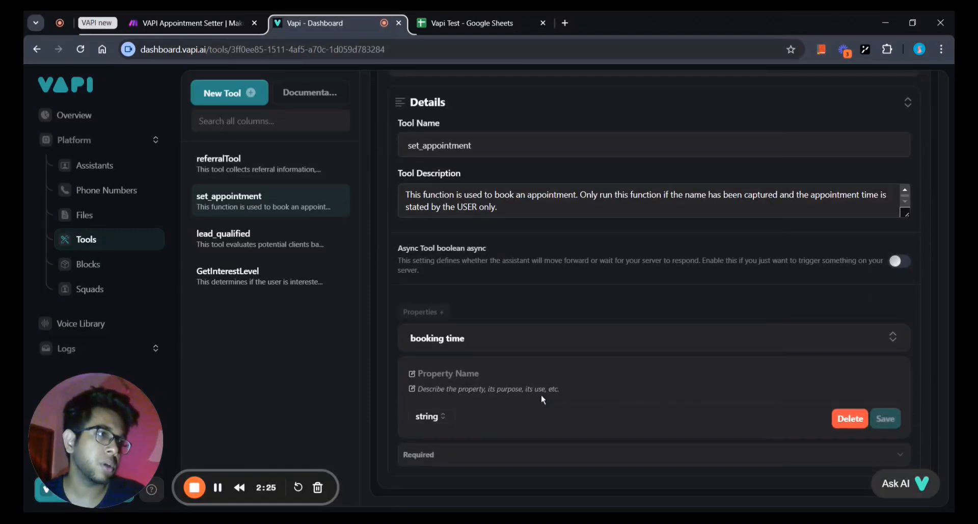
click(253, 204)
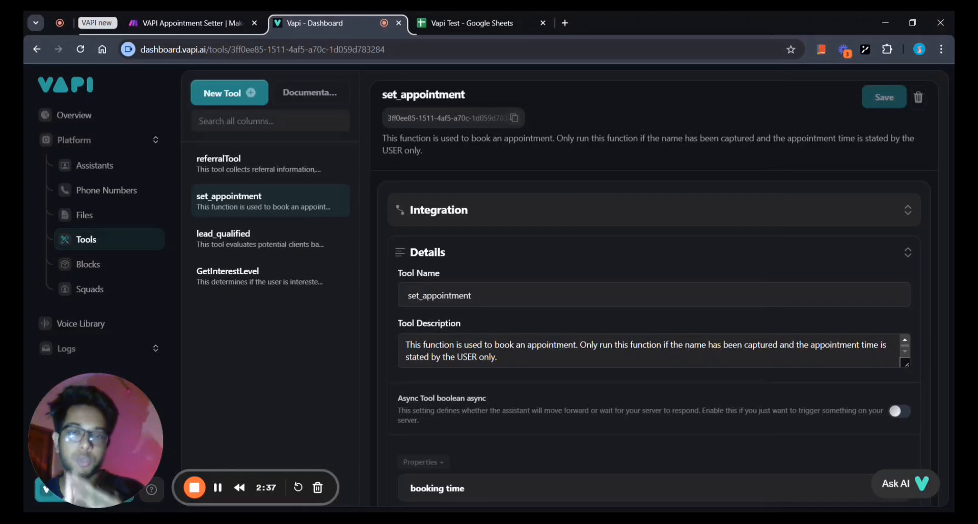
Create a new Make-provider tool with the scenario's webhook URL saved as server URL.
click(484, 221)
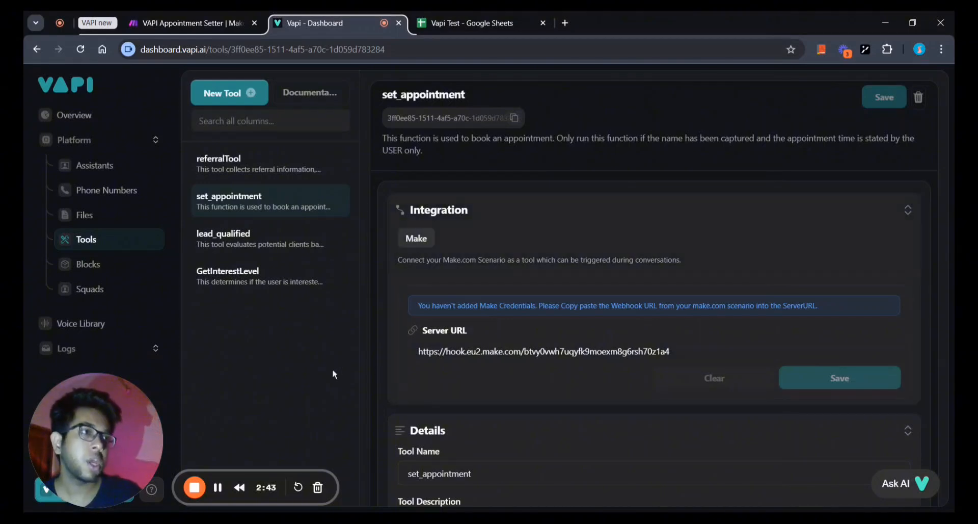
click(229, 92)
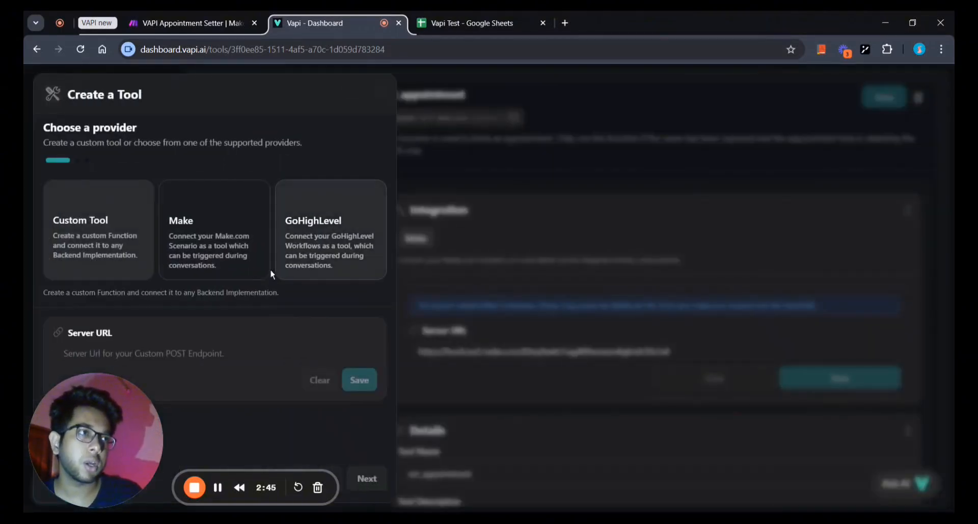
drag(109, 421, 880, 429)
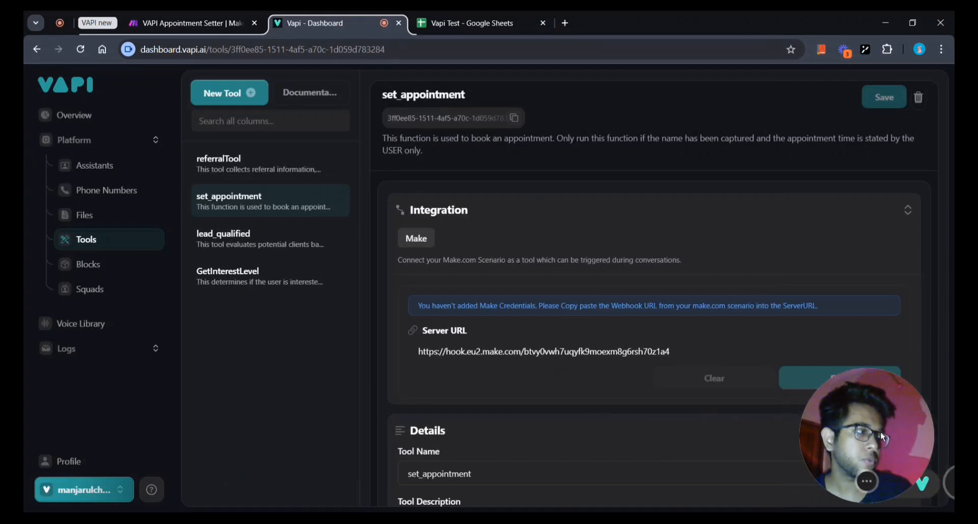
click(224, 100)
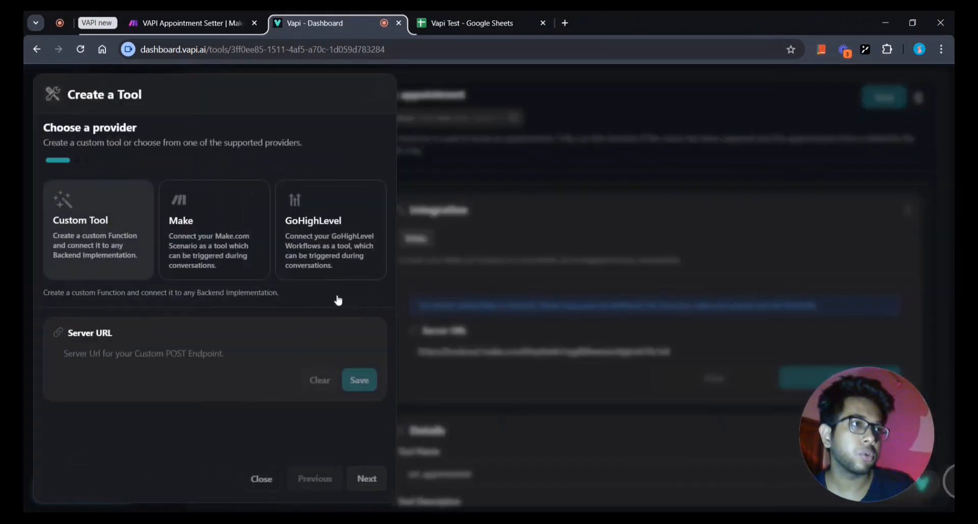
click(199, 247)
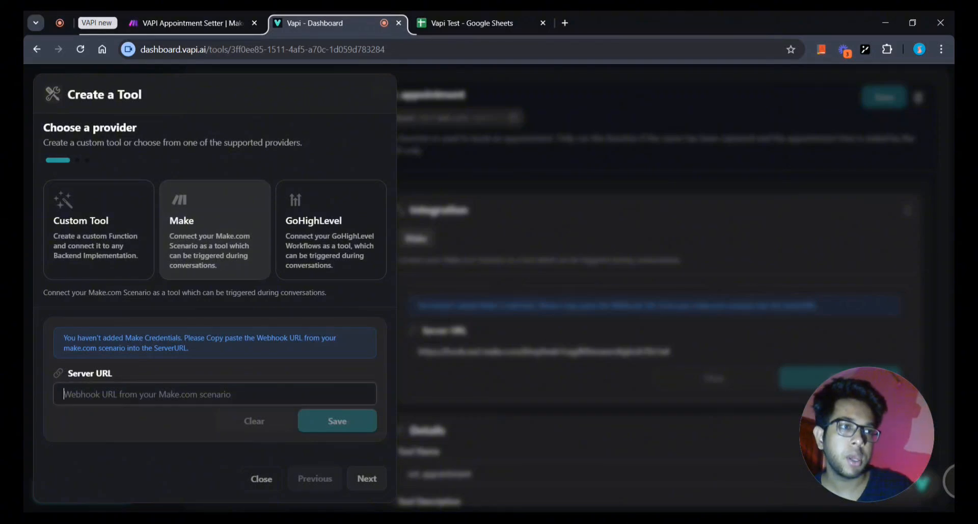
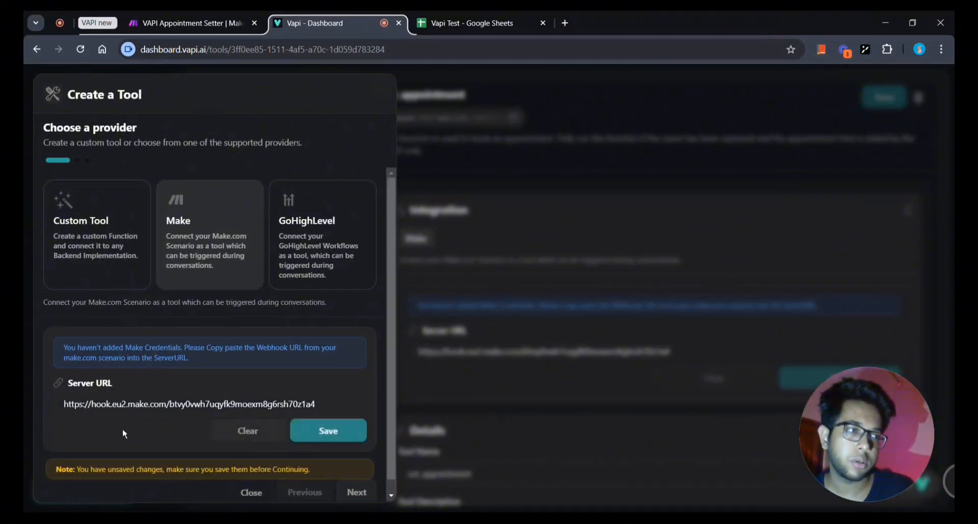
click(323, 440)
click(367, 478)
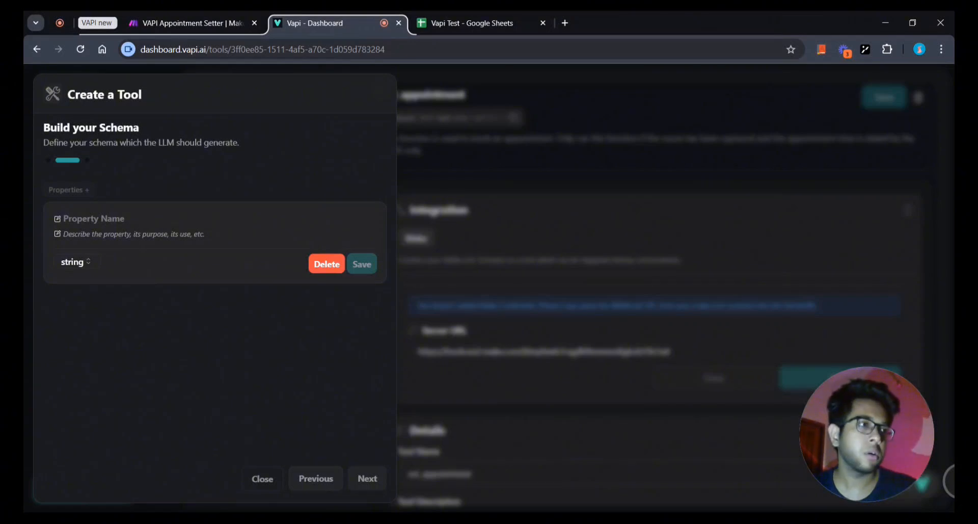
Name the new schema property 'booking time'.
click(94, 218)
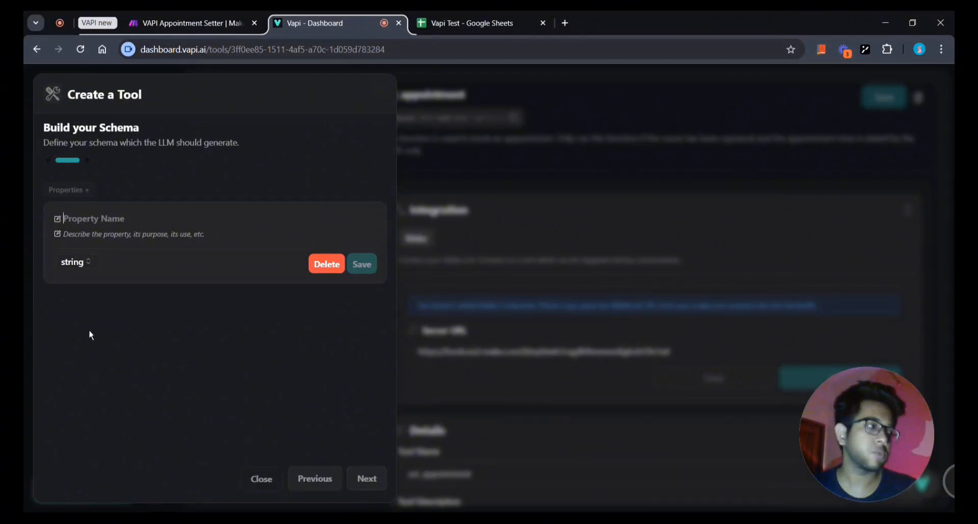
click(57, 332)
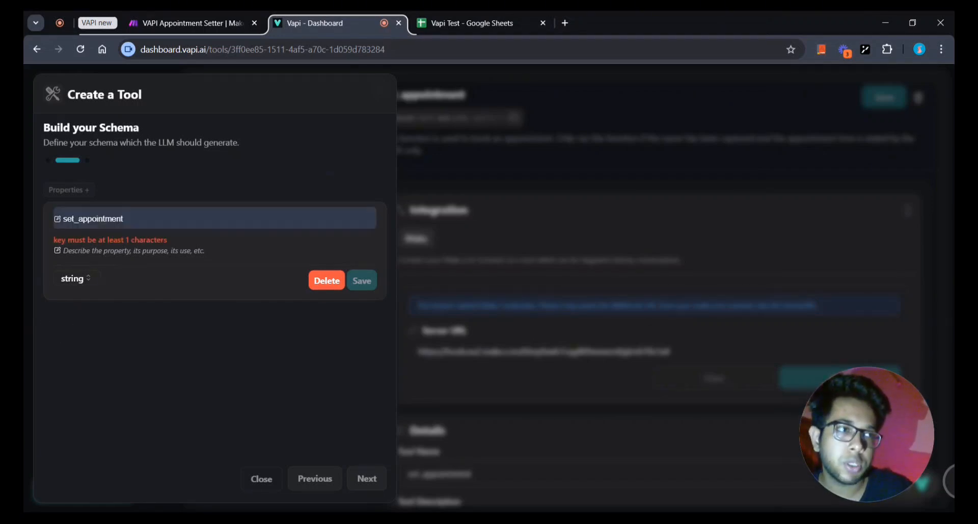
click(107, 309)
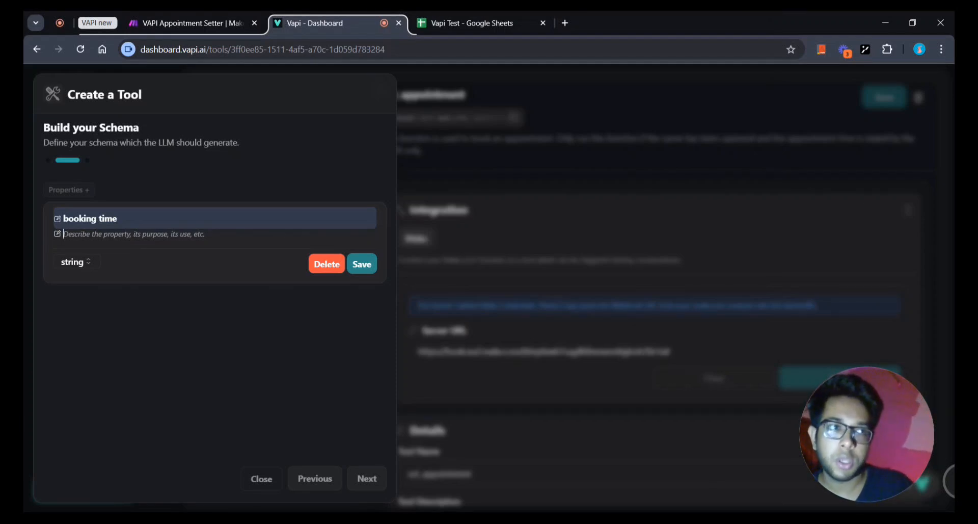
Describe it as the date and time for booking an appointment, save it, and expand it.
text(this will contain the date and time)
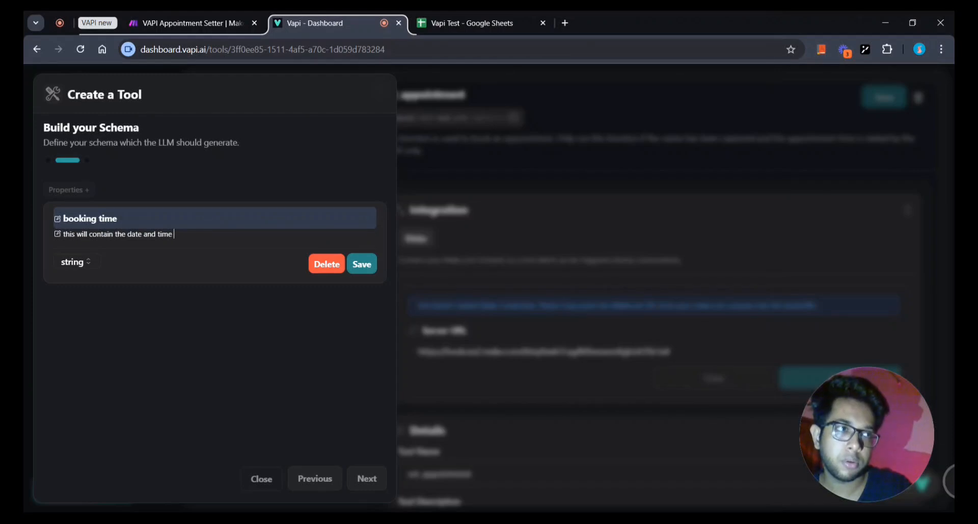
text(ooking)
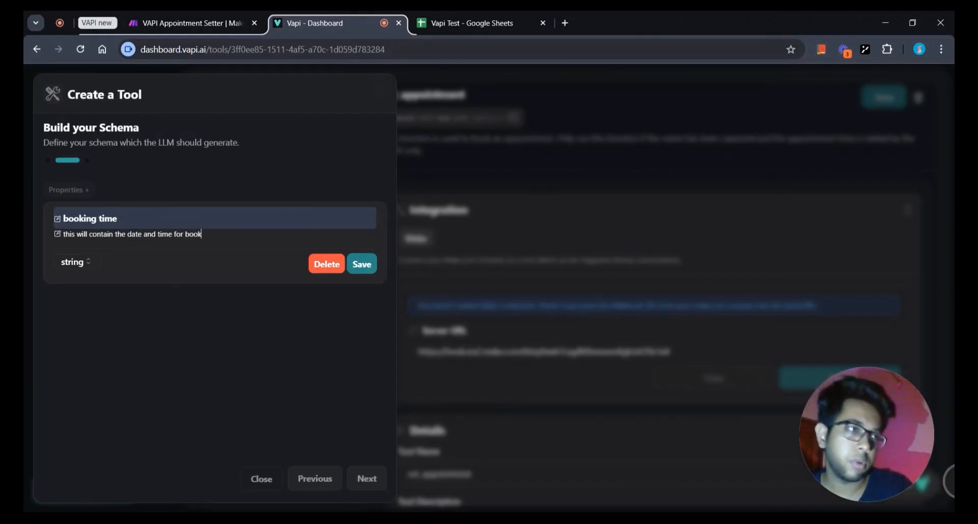
key(BackSpace)
key(BackSpace)
key(BackSpace)
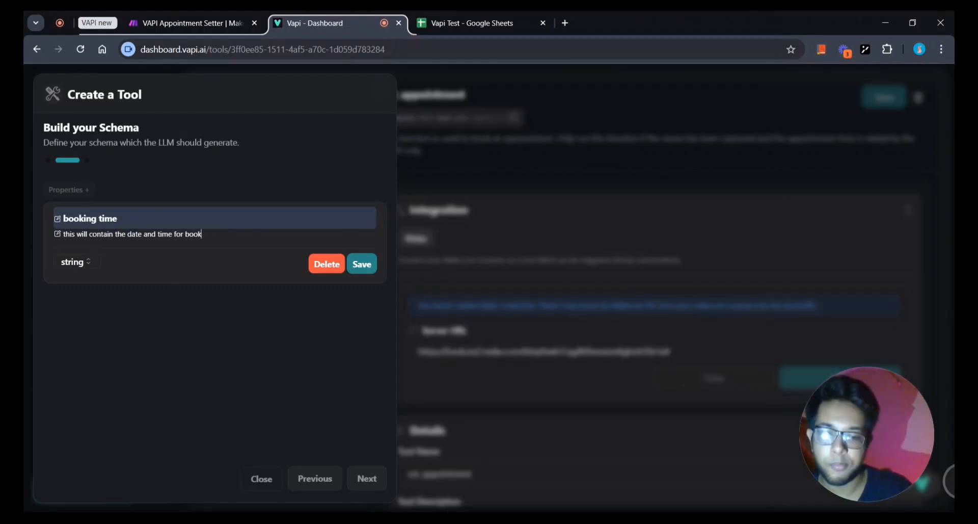
text(ing an app)
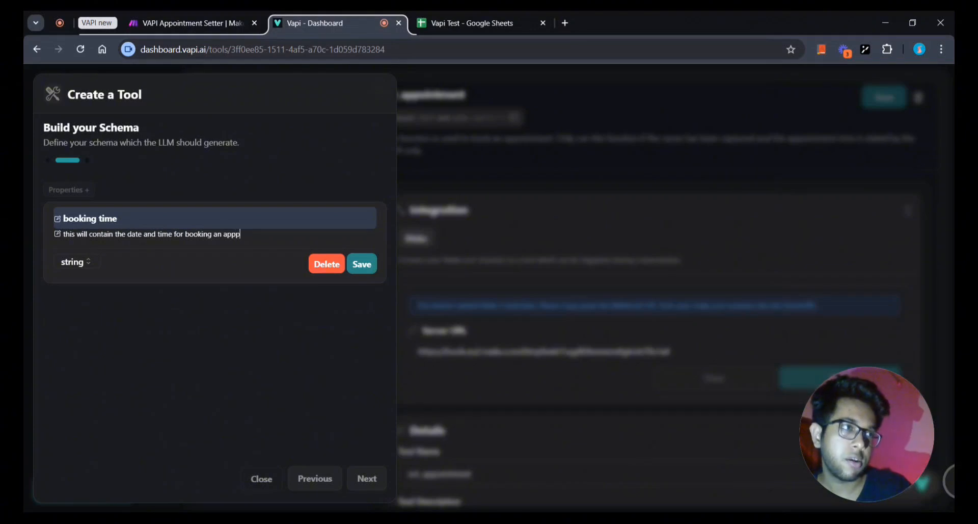
text(p)
key(BackSpace)
key(BackSpace)
text(pointment)
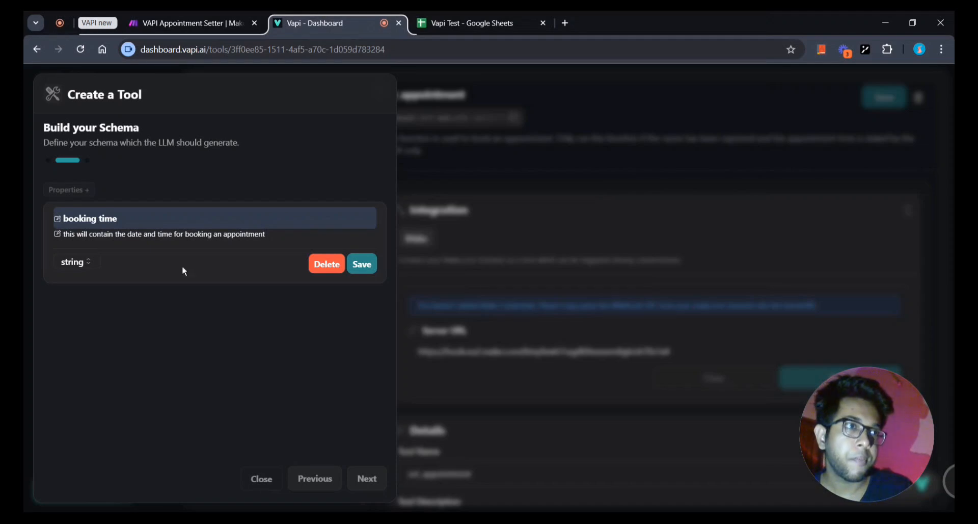
click(363, 264)
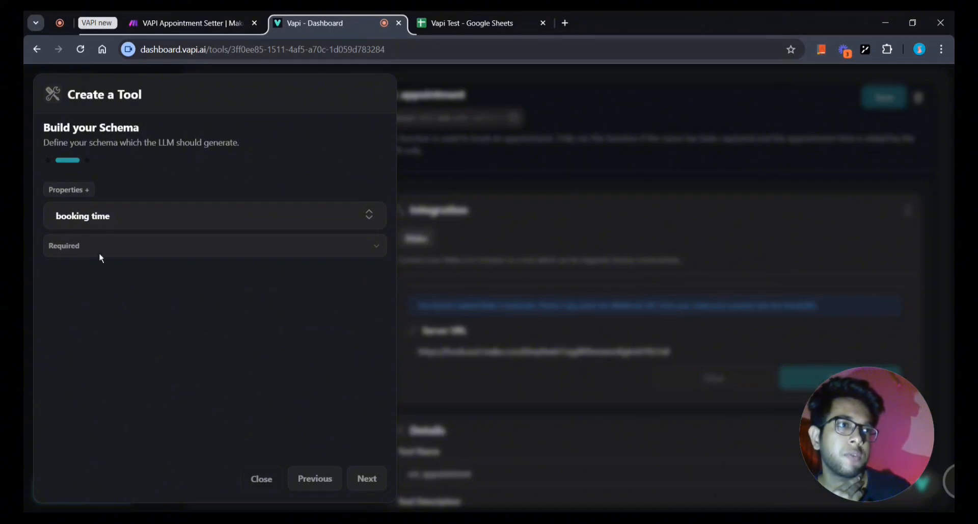
click(131, 219)
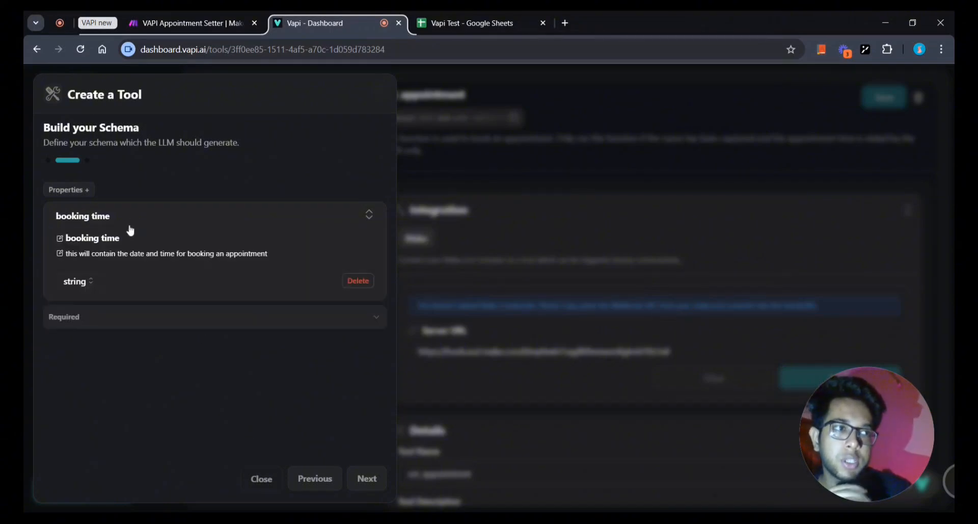
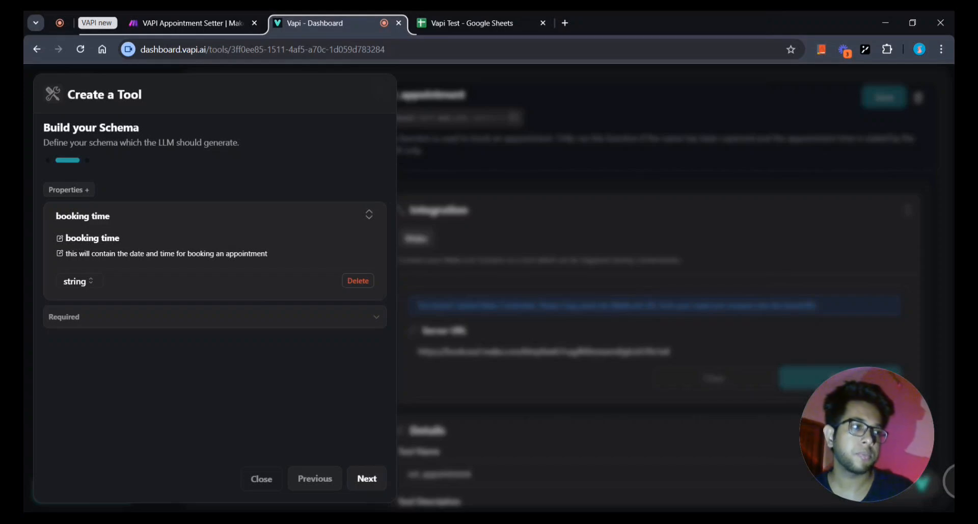
Name the tool Appointment_tool and describe it as booking appointments with the user's chosen date and time.
click(374, 483)
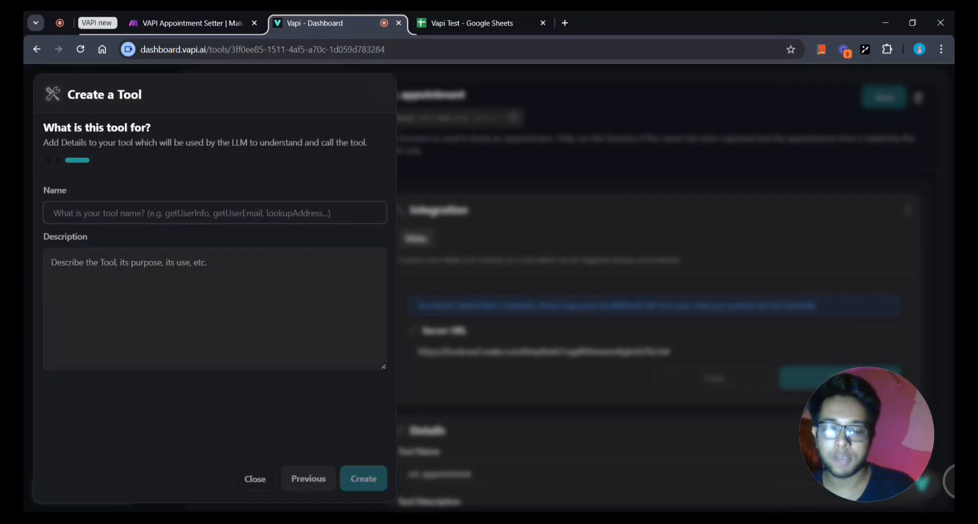
text(A)
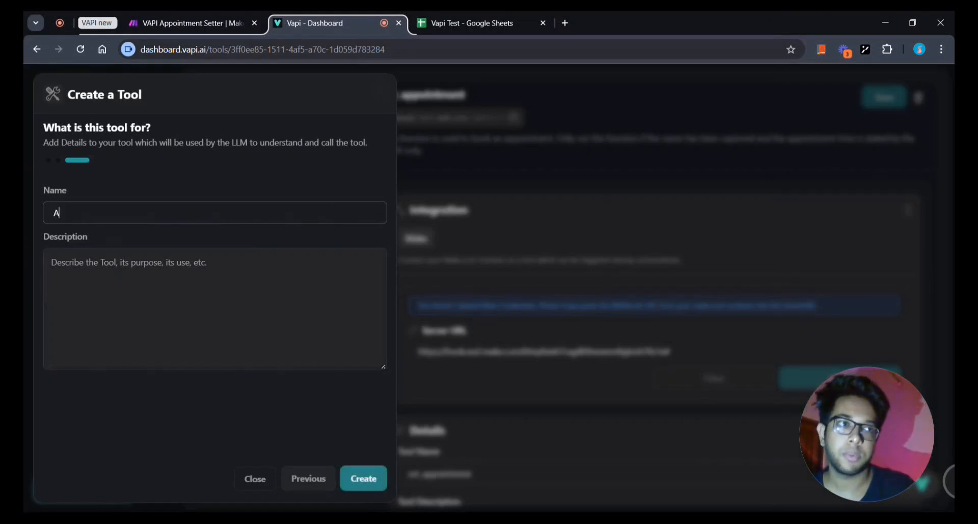
text(ppointmen)
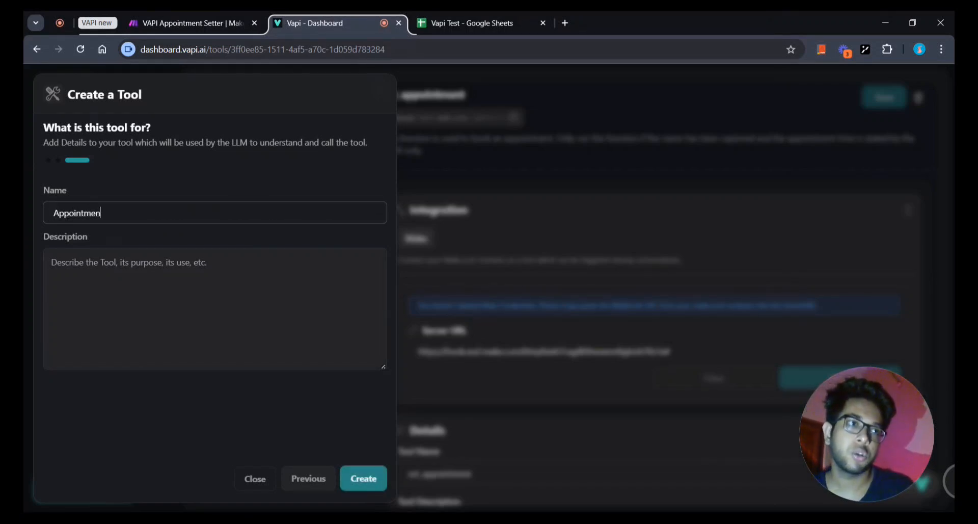
text(t_tool)
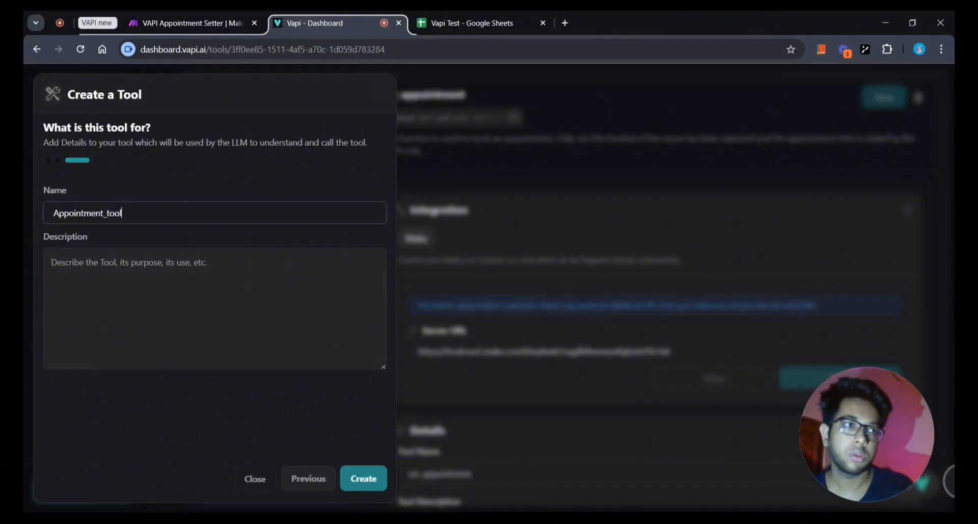
key(Tab)
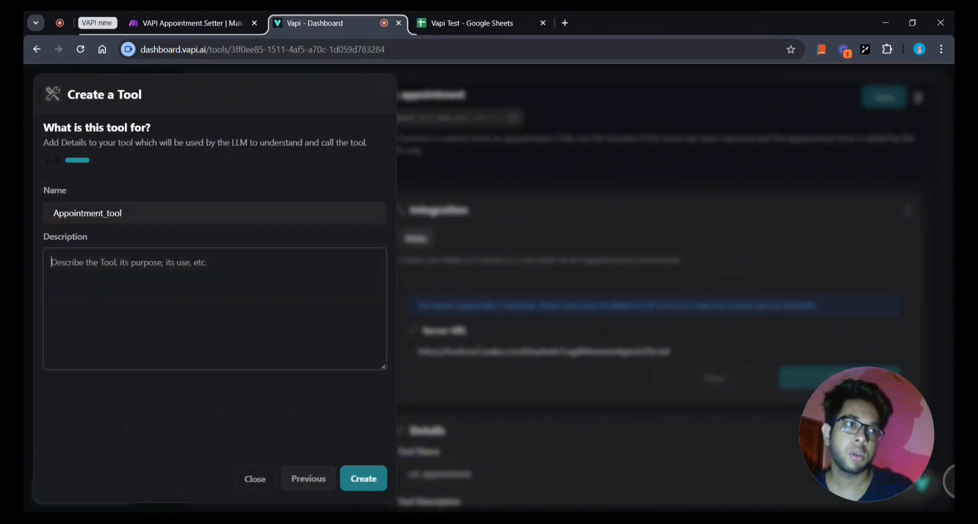
text(The)
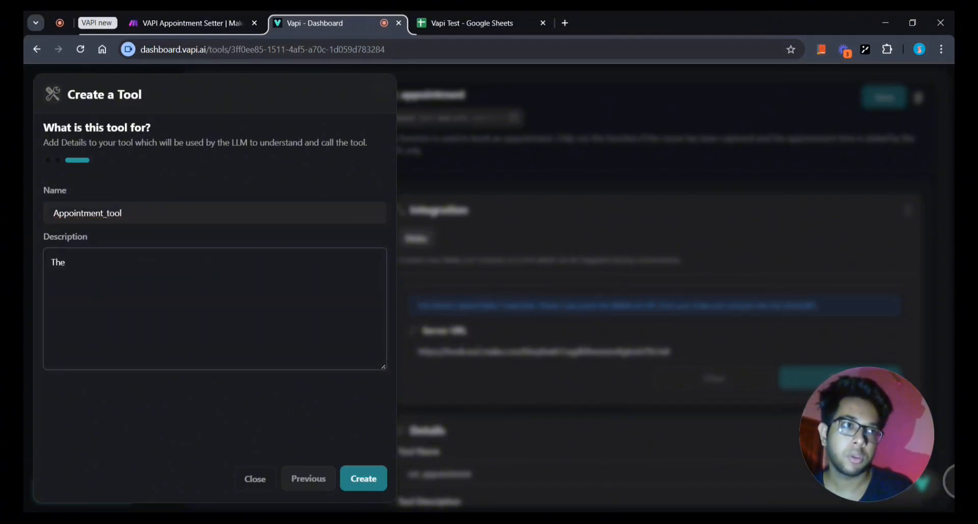
key(BackSpace)
text(is r)
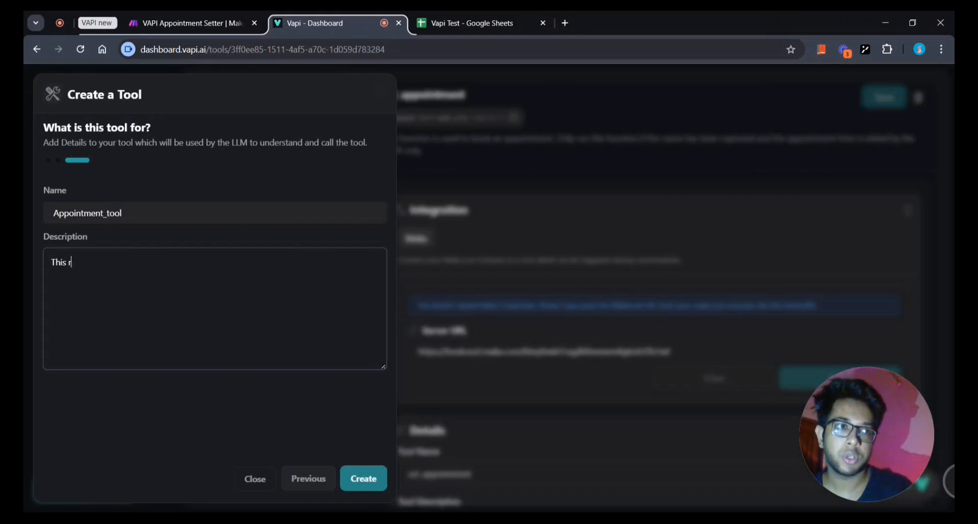
key(BackSpace)
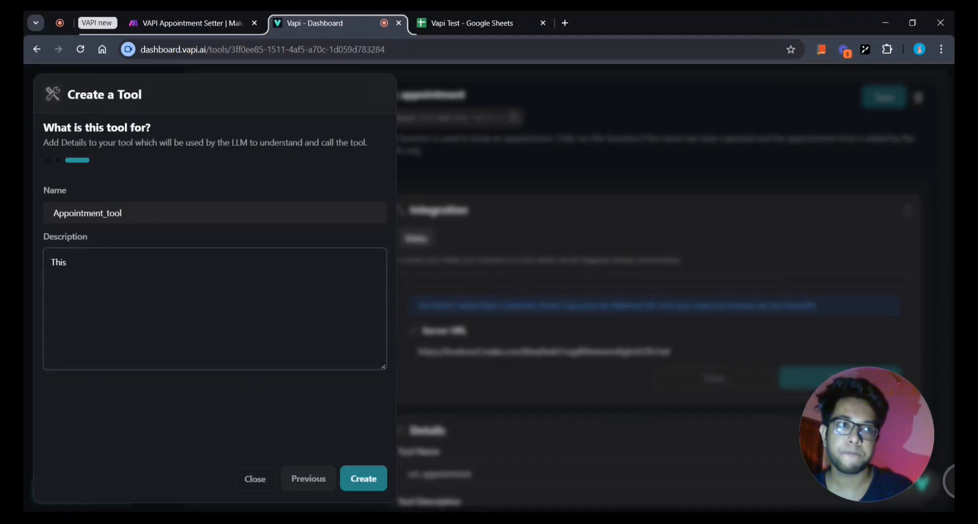
text(tool w)
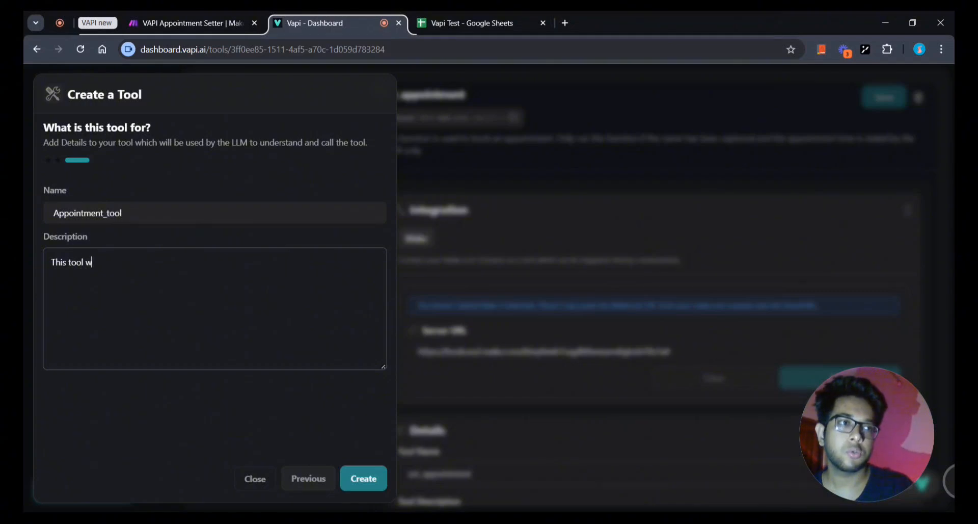
text(ill be use)
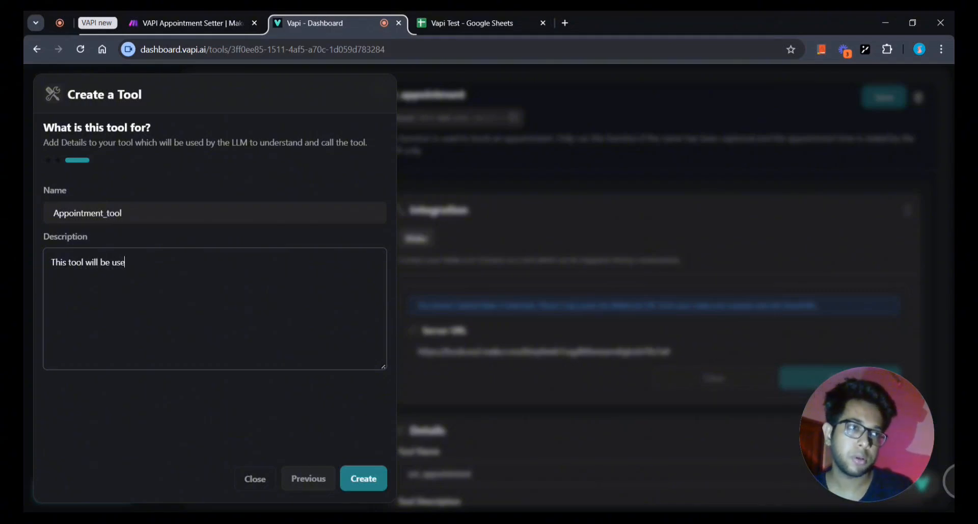
text(d to book an)
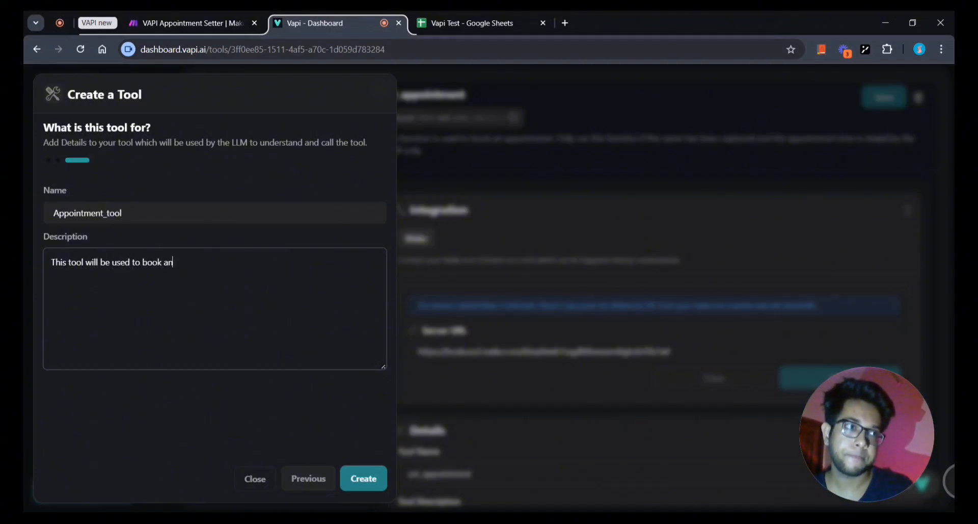
text( appoint)
key(BackSpace)
key(BackSpace)
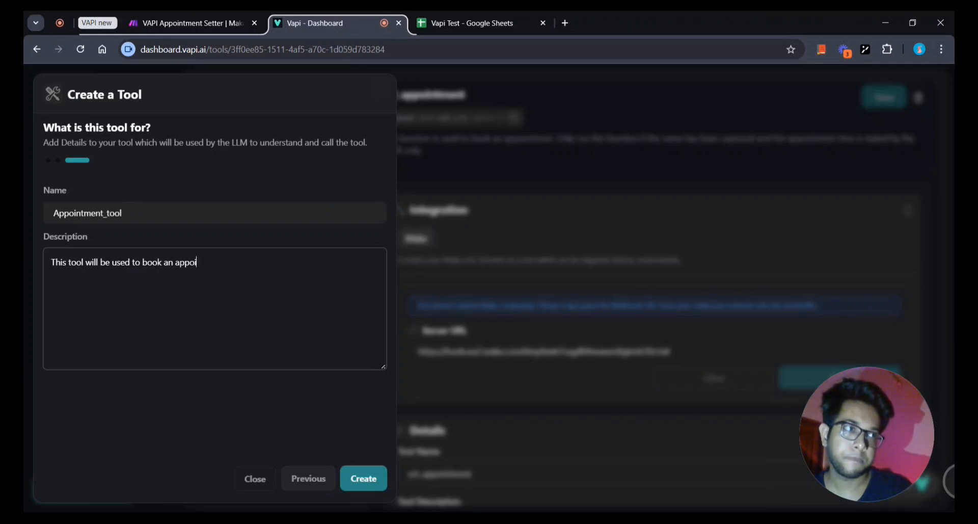
text(ntment. )
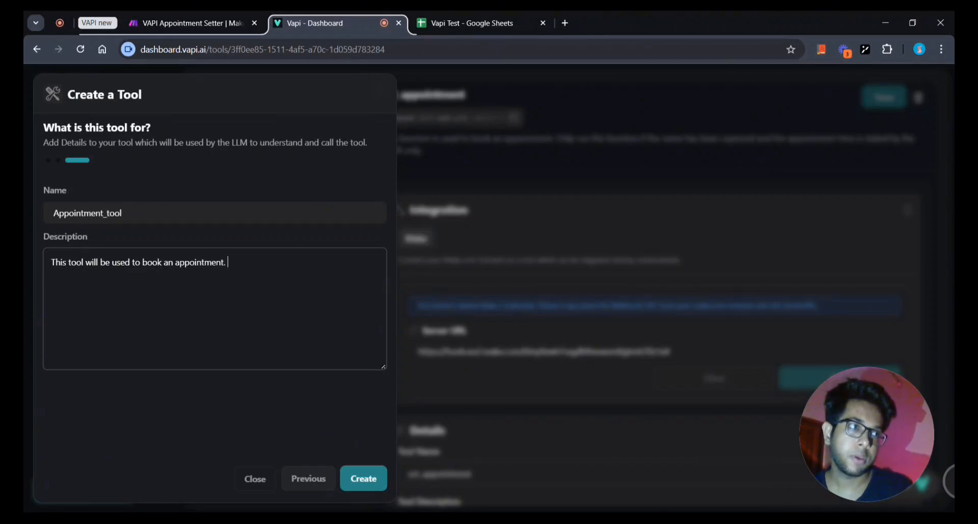
text(It will)
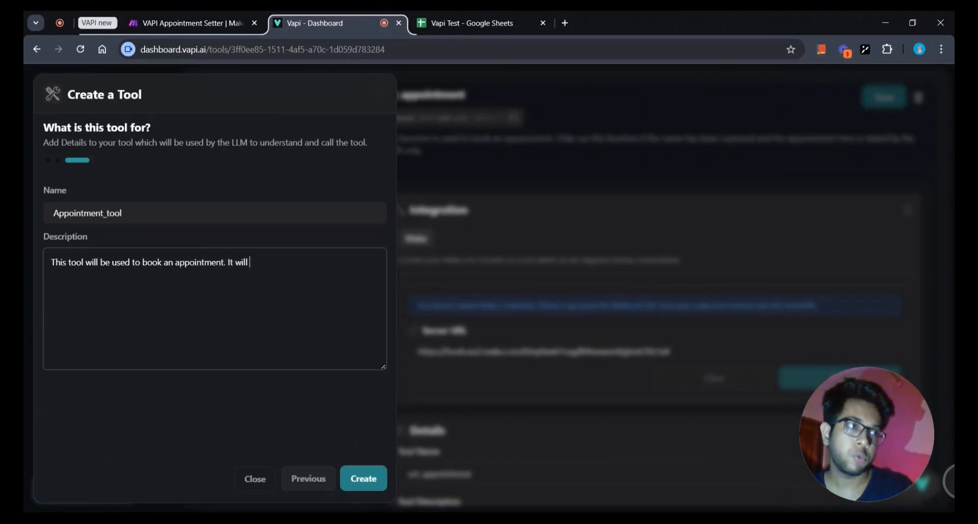
text( contain t)
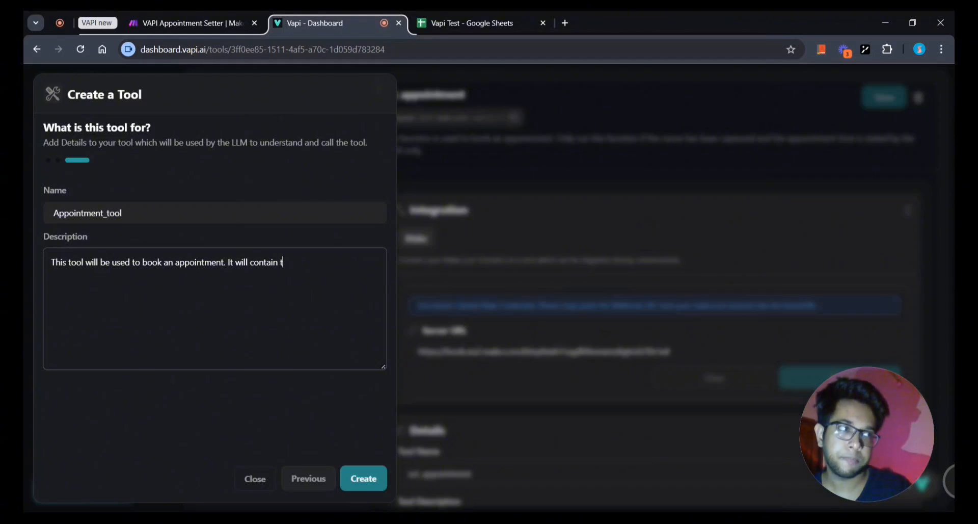
text(he date and time)
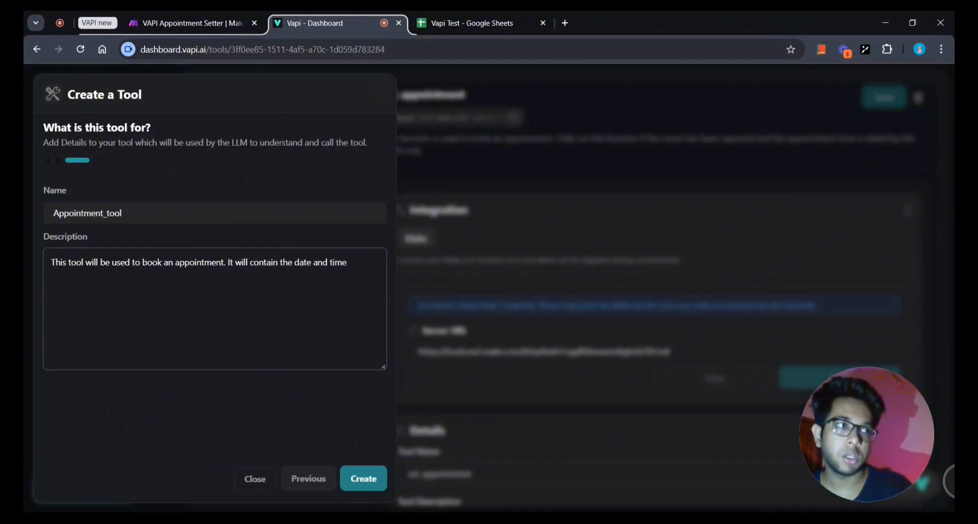
text( chosen b)
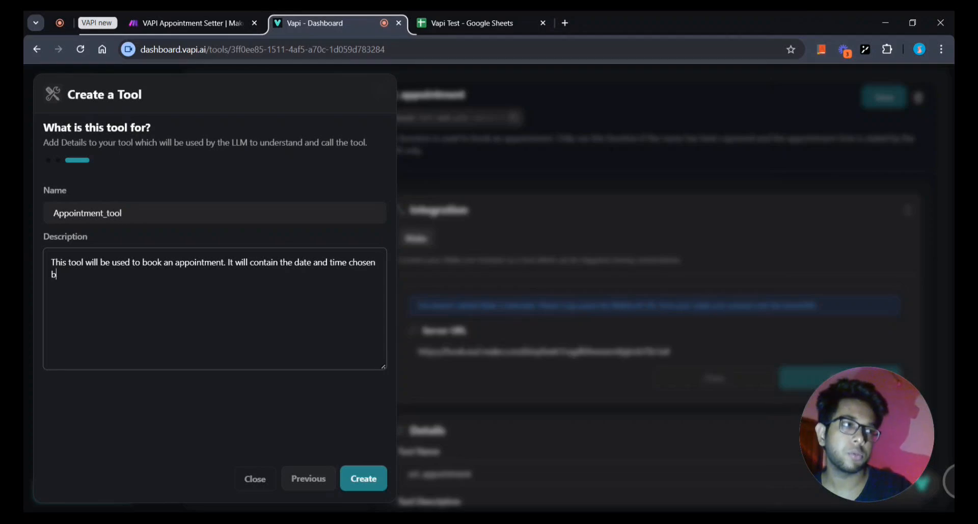
text(y th)
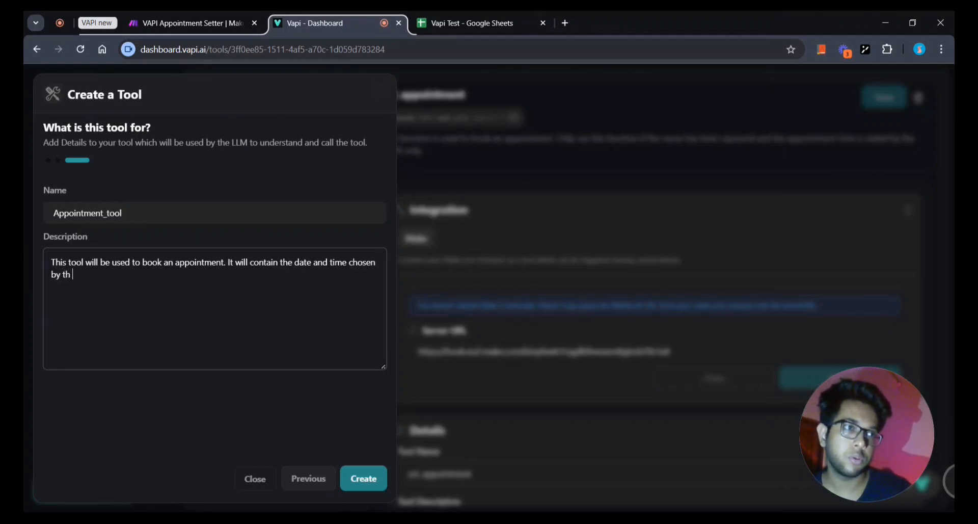
text(e user)
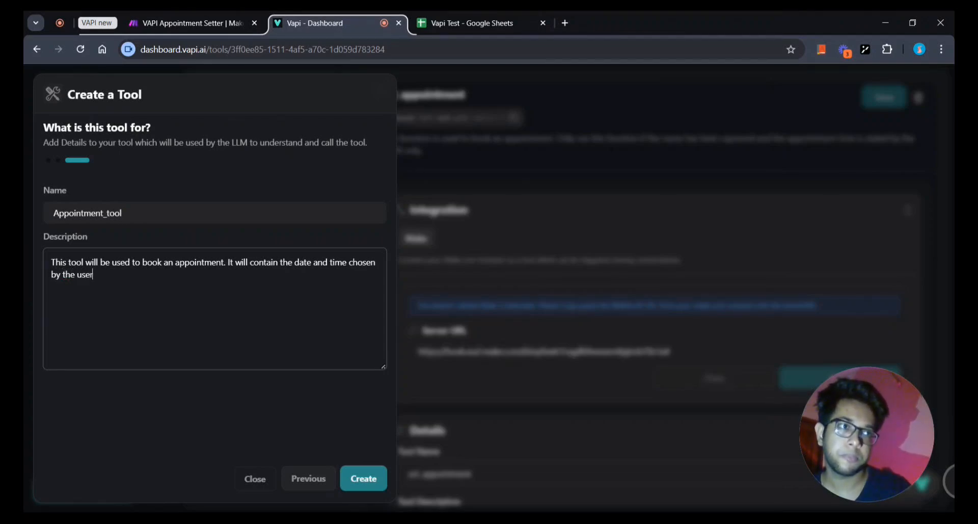
text( to book)
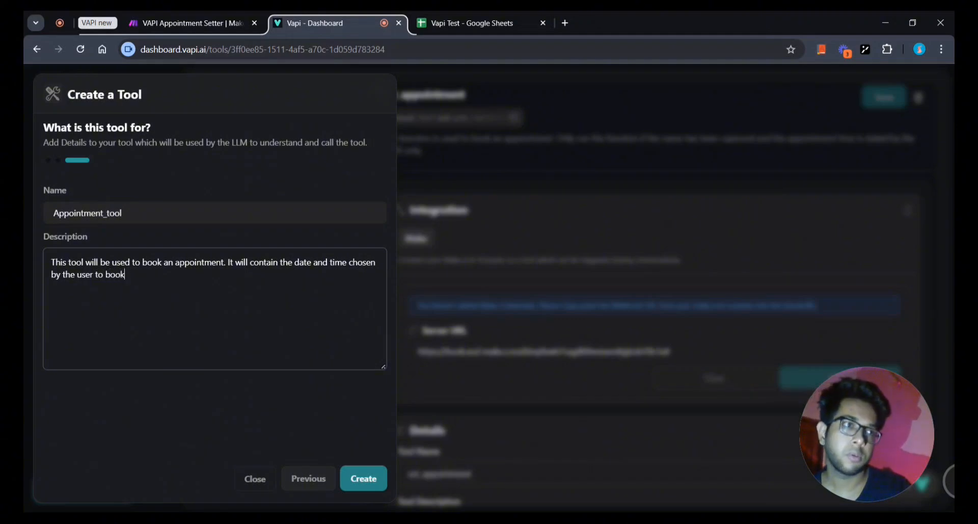
text( the app)
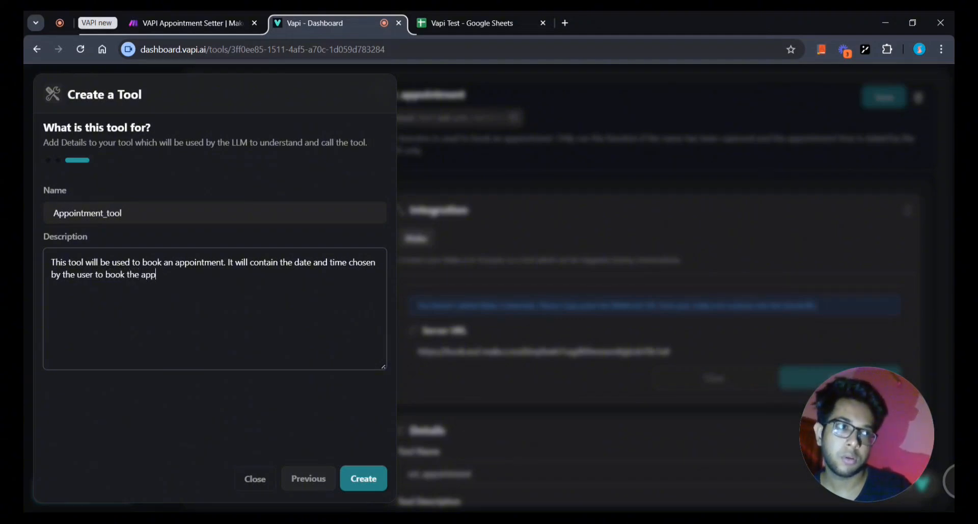
text(ointm)
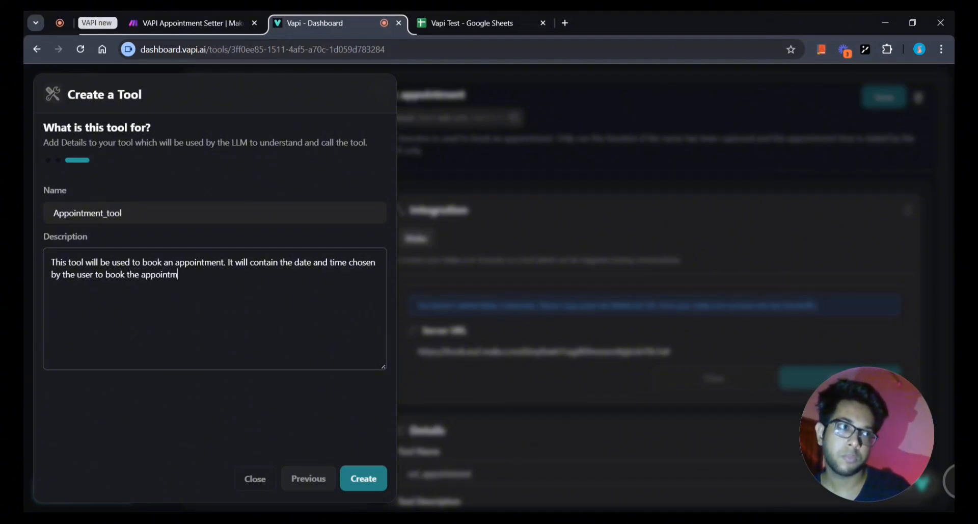
text(ent.)
click(166, 400)
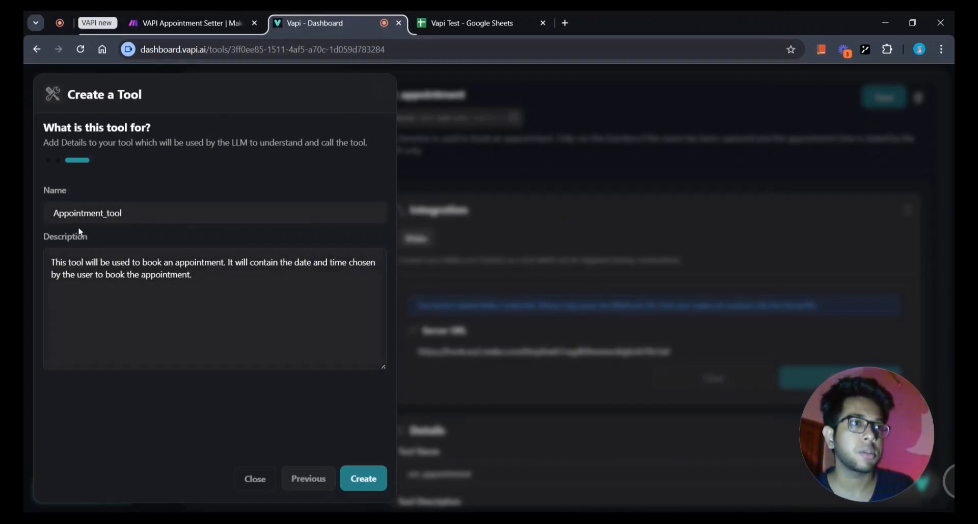
Create Appointment_tool so it appears in Vapi's Tools list with its booking time property.
click(368, 488)
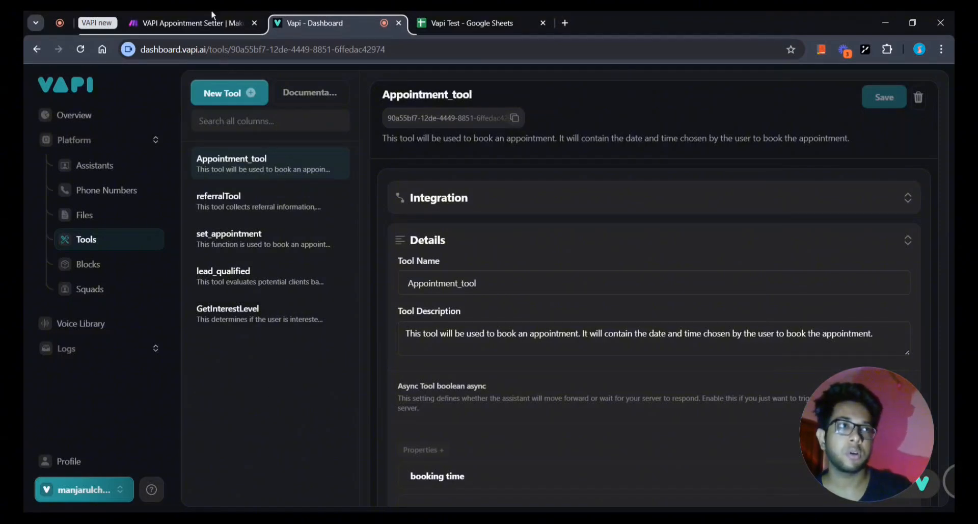
click(214, 20)
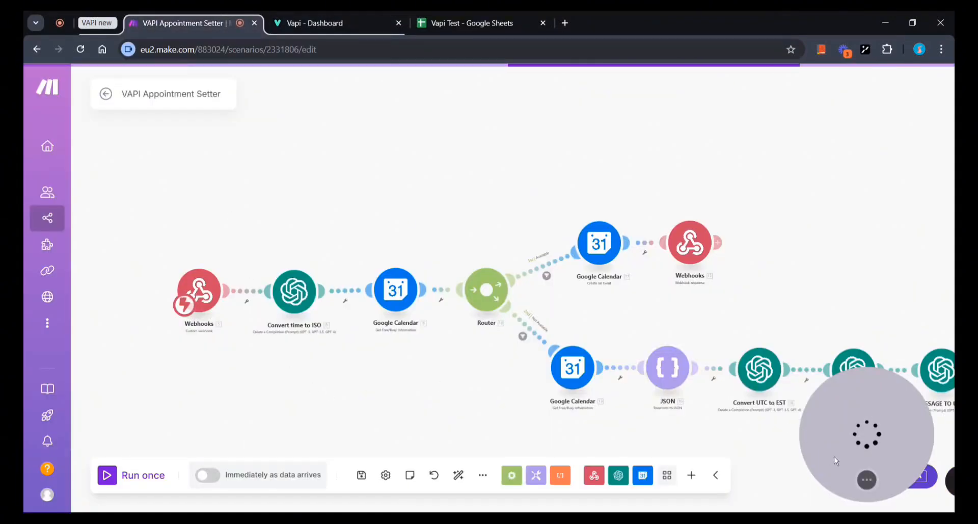
drag(263, 446, 100, 452)
scroll(308, 410, down, 3)
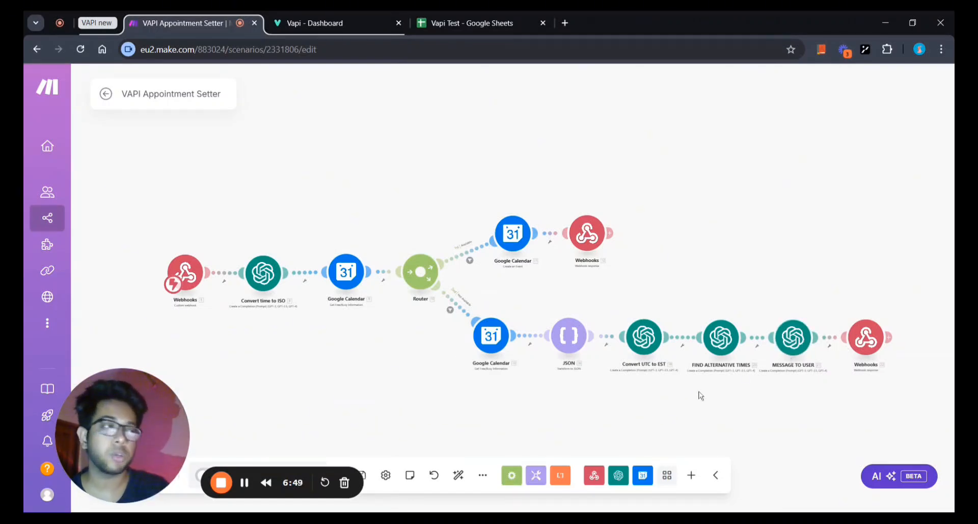
scroll(682, 409, up, 3)
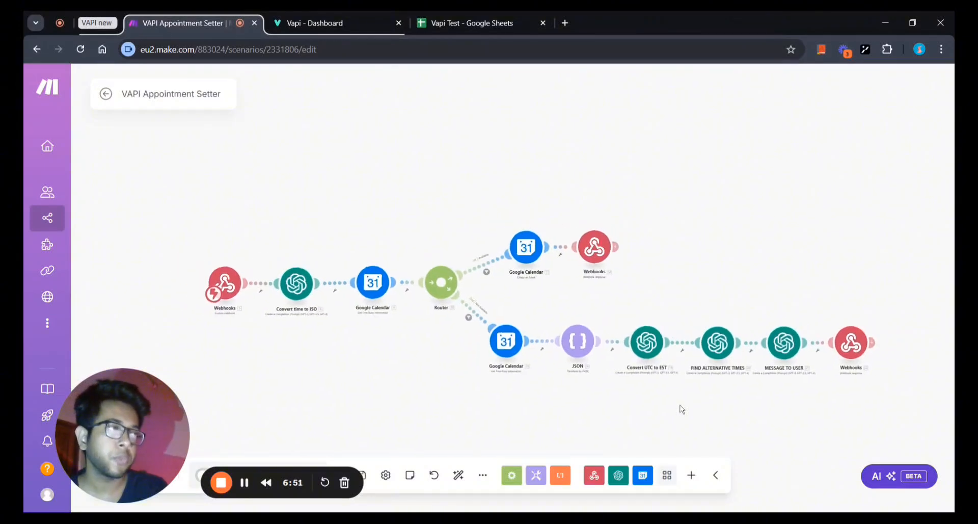
drag(694, 409, 685, 405)
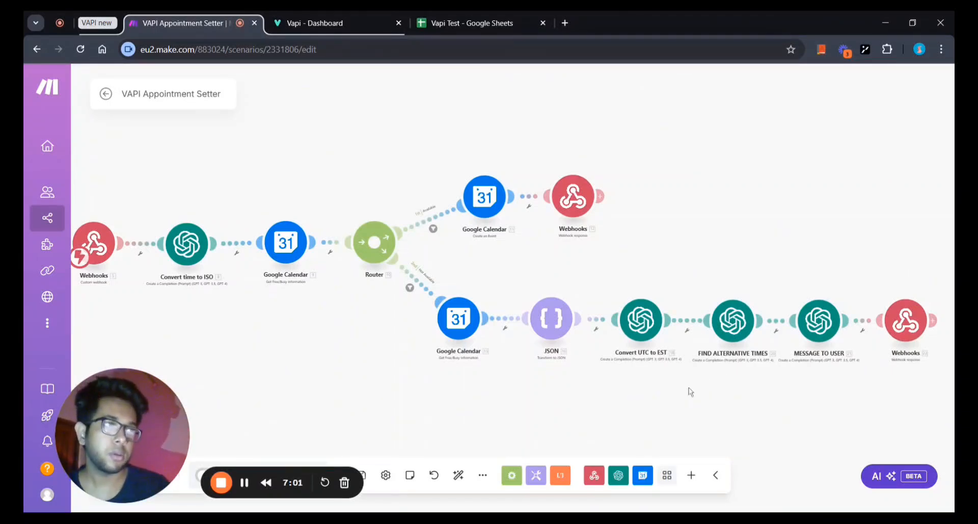
scroll(690, 392, down, 2)
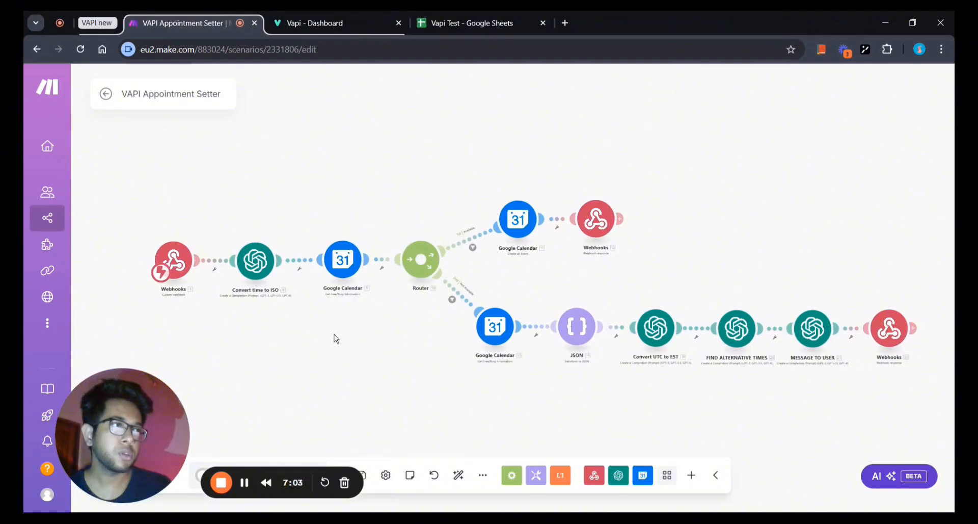
drag(334, 338, 408, 348)
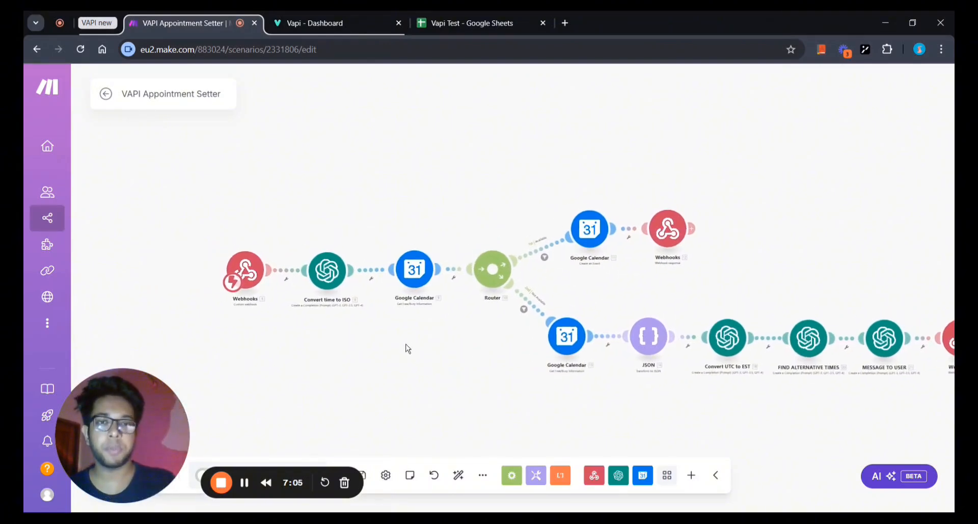
scroll(408, 349, up, 1)
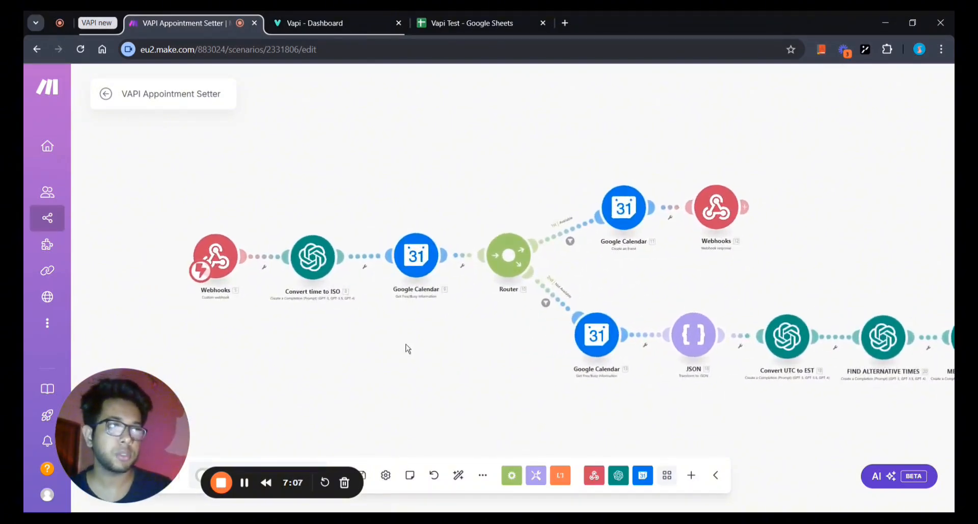
drag(408, 348, 335, 352)
scroll(346, 377, down, 1)
scroll(346, 345, down, 1)
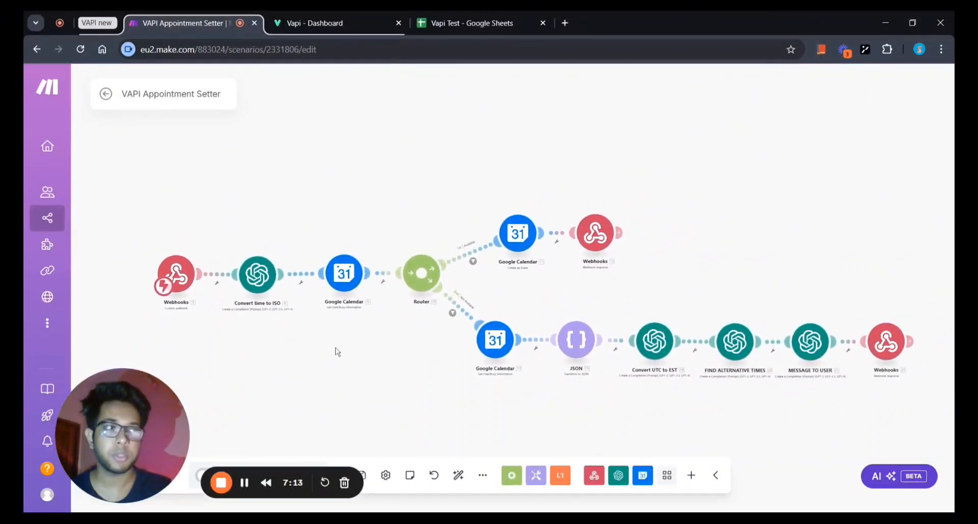
scroll(295, 341, up, 2)
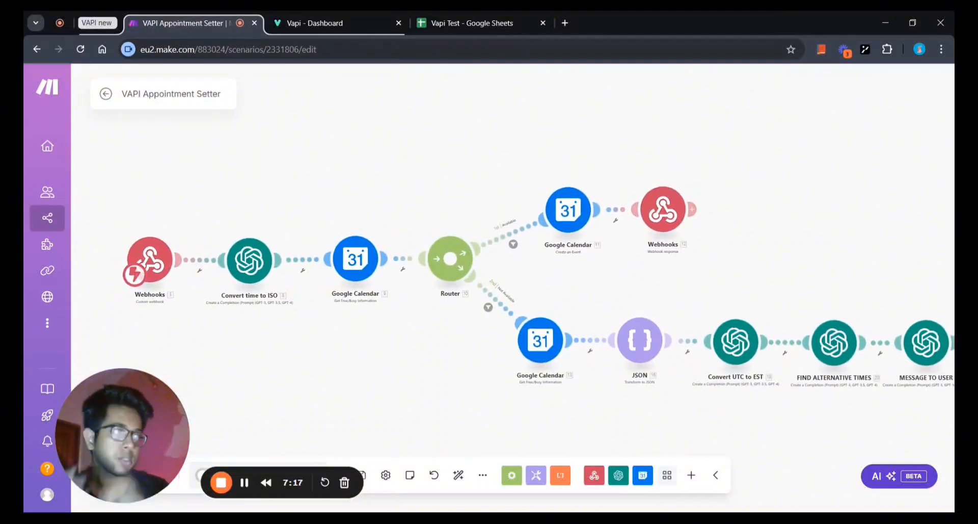
scroll(295, 341, down, 1)
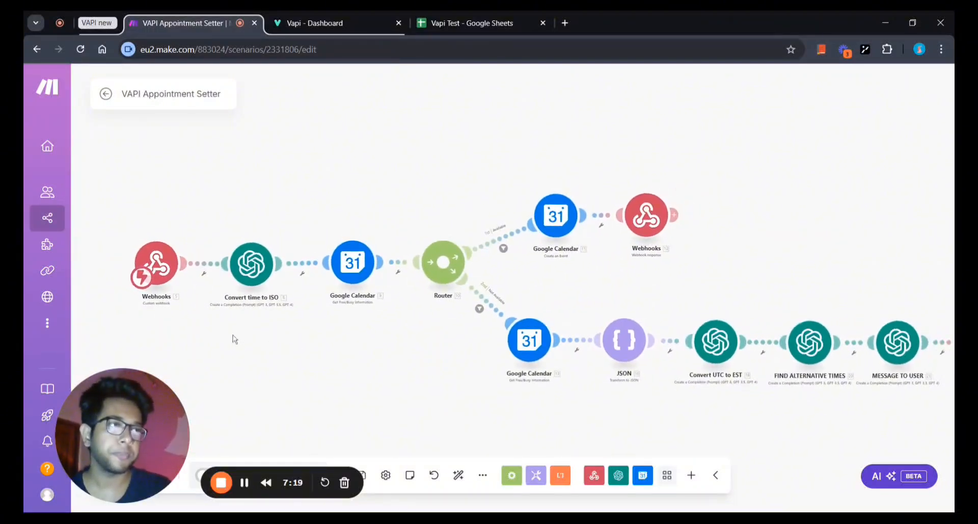
drag(233, 336, 262, 354)
scroll(263, 353, up, 1)
scroll(265, 356, down, 1)
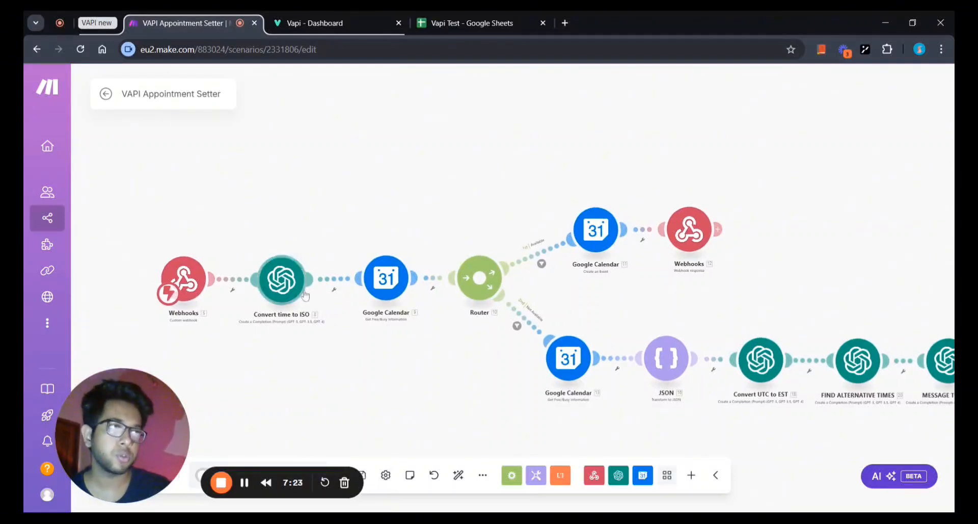
scroll(443, 400, down, 1)
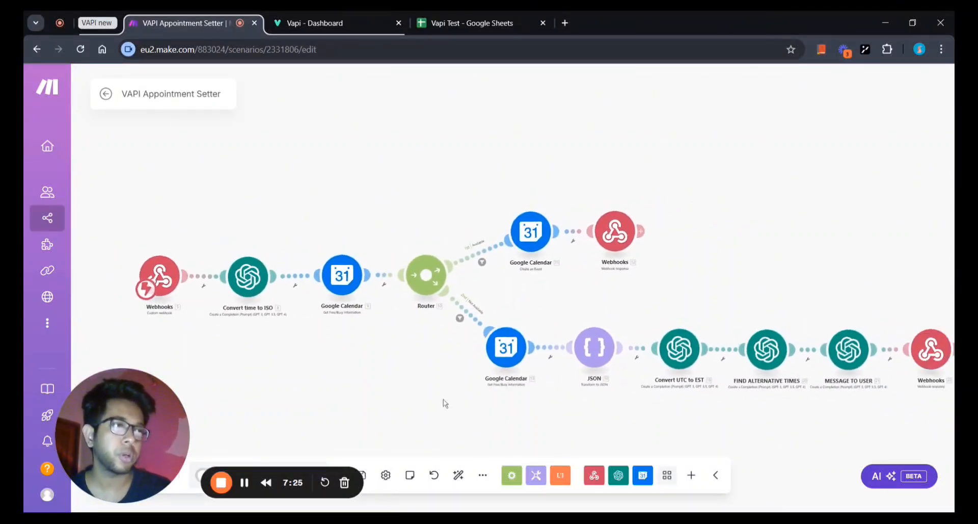
drag(370, 375, 424, 378)
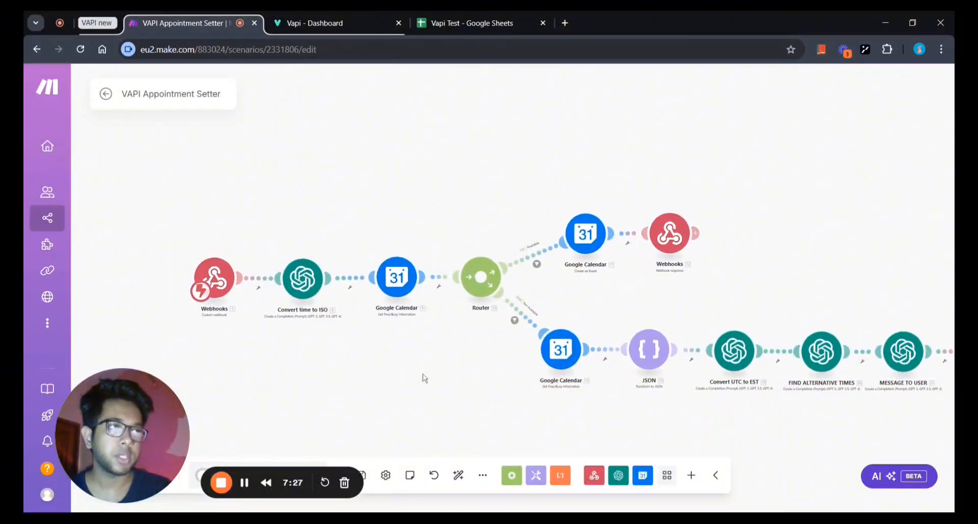
drag(359, 353, 410, 356)
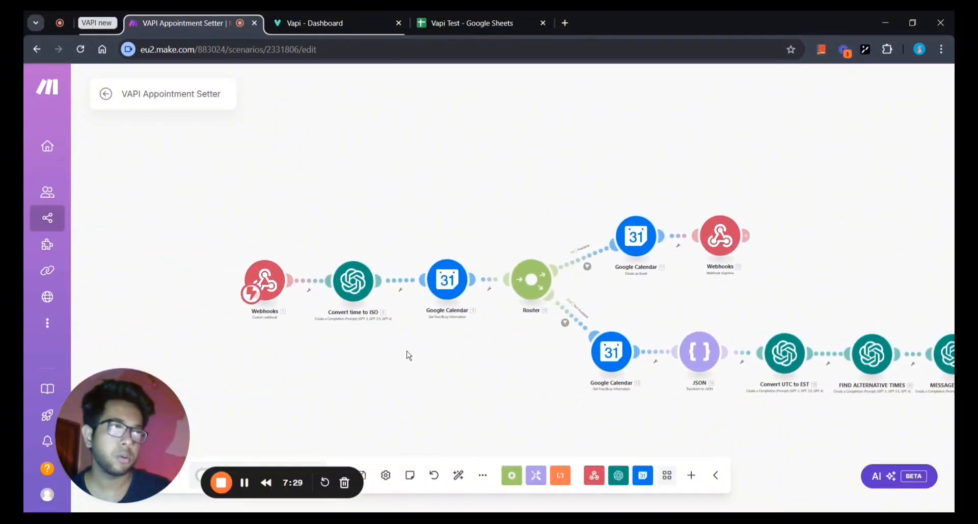
scroll(279, 330, up, 2)
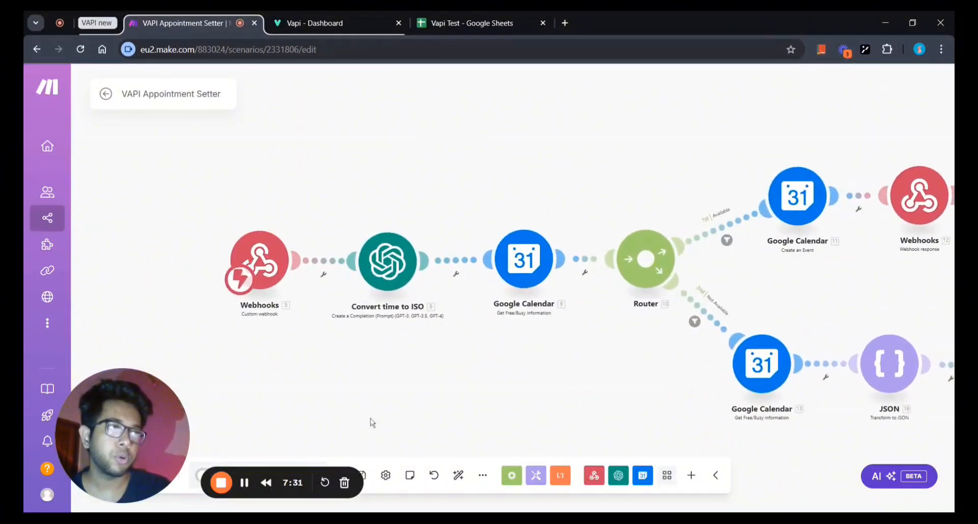
Pan to the Convert time to ISO module and open its gpt-4o chat completion settings.
drag(369, 421, 289, 409)
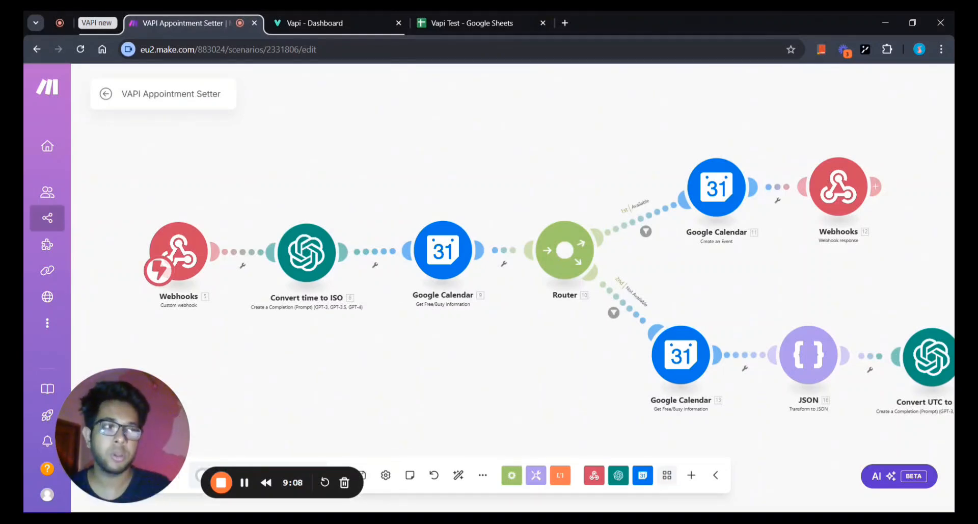
drag(314, 371, 321, 377)
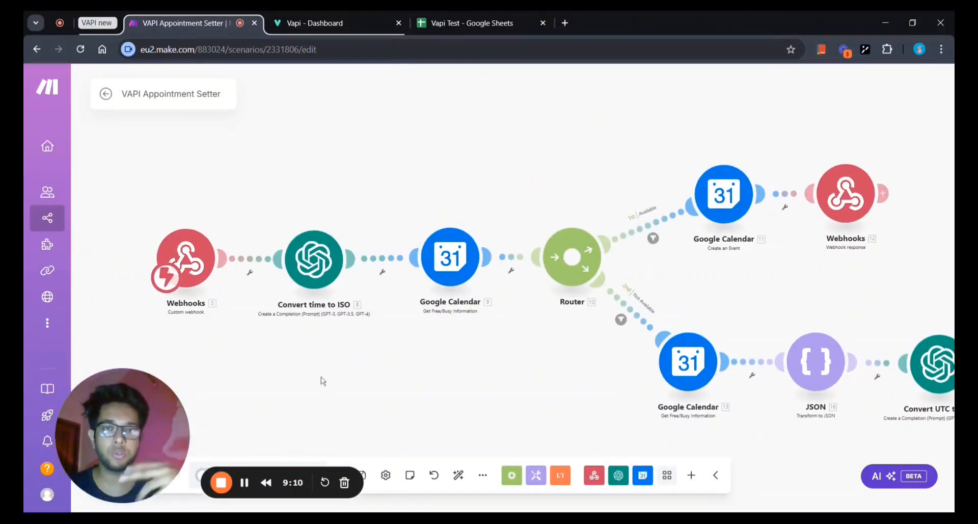
scroll(323, 381, down, 2)
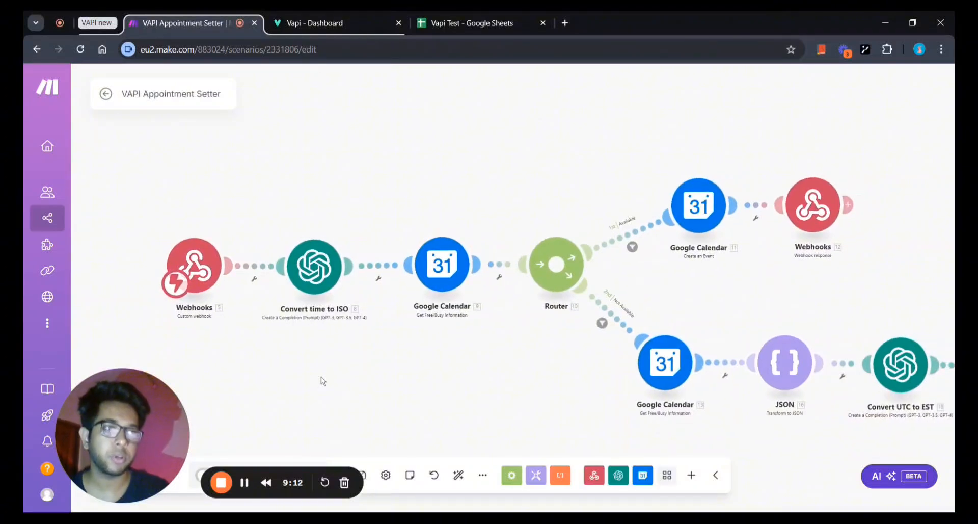
drag(323, 387, 320, 382)
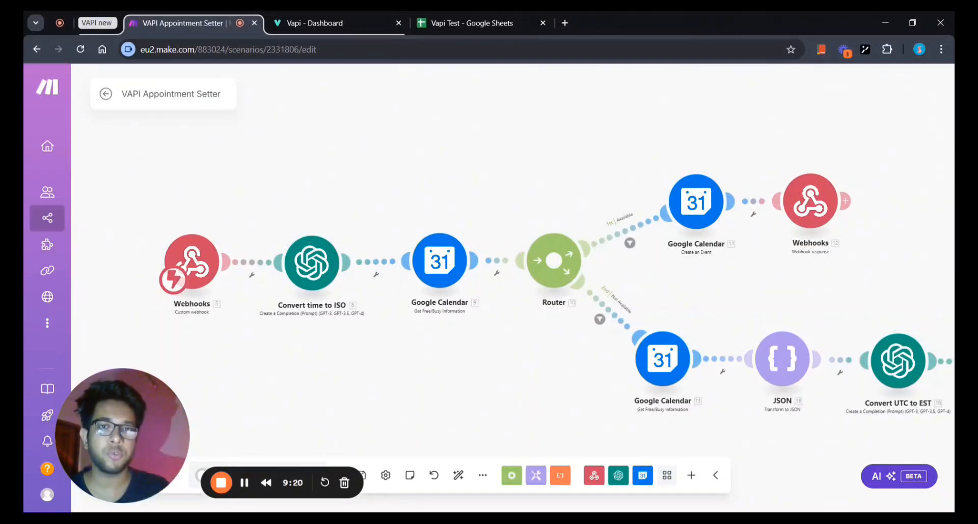
drag(298, 377, 312, 377)
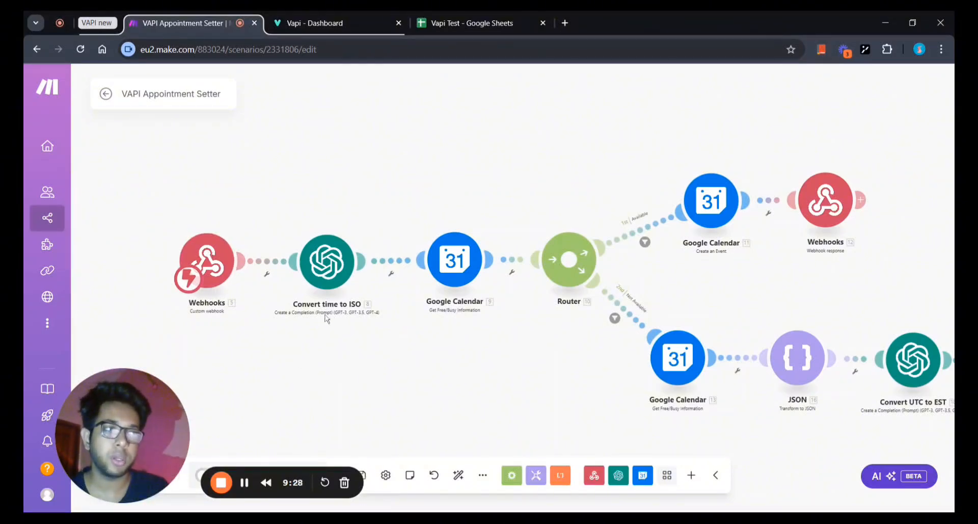
drag(323, 333, 335, 332)
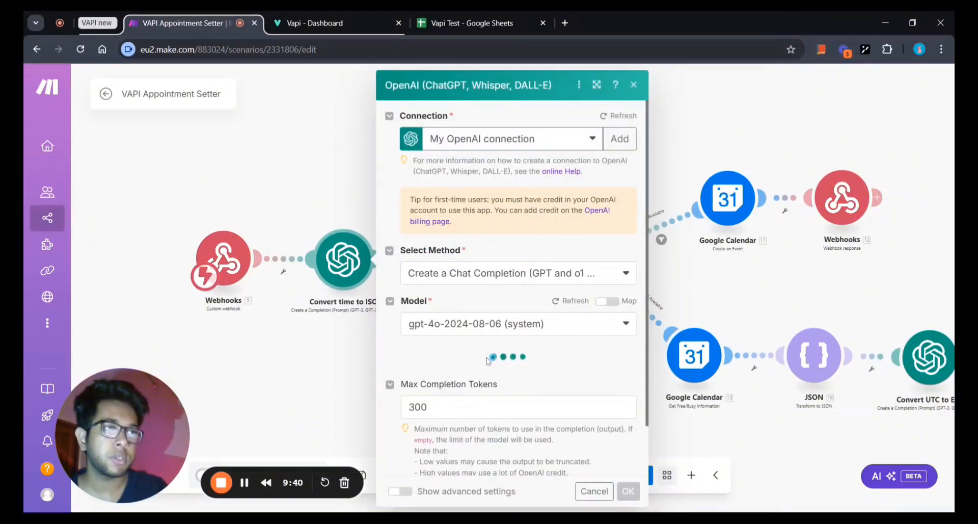
Review the system and user prompts, including the example ISO 8601 date, and confirm the settings.
scroll(488, 361, down, 5)
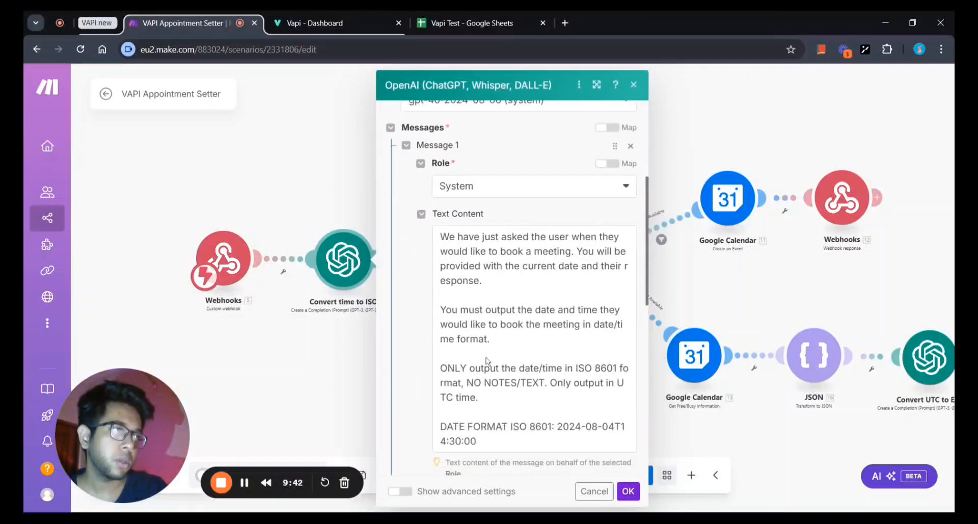
scroll(487, 360, down, 2)
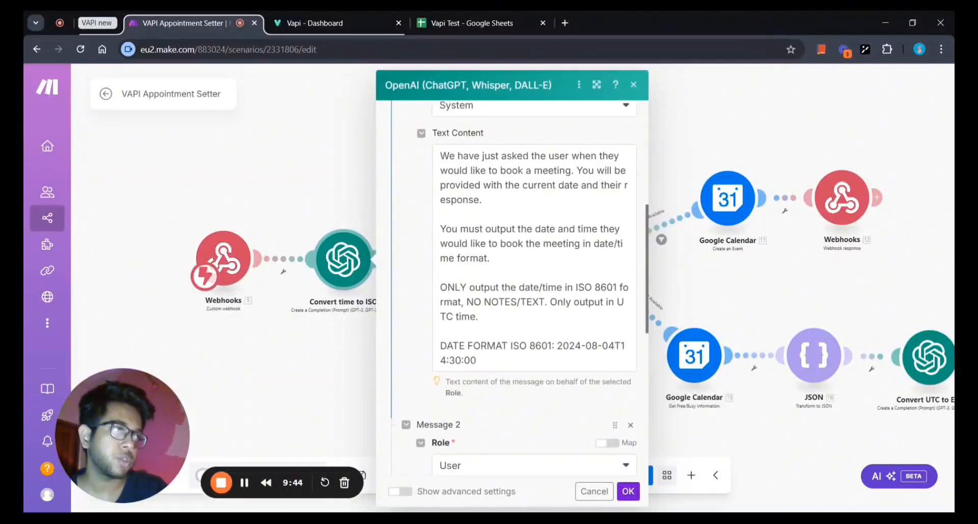
drag(557, 345, 476, 360)
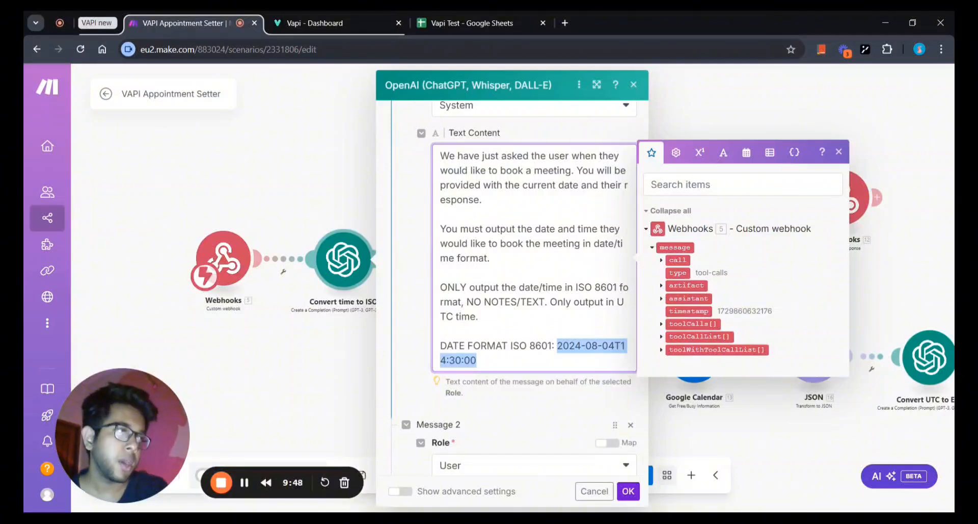
click(477, 360)
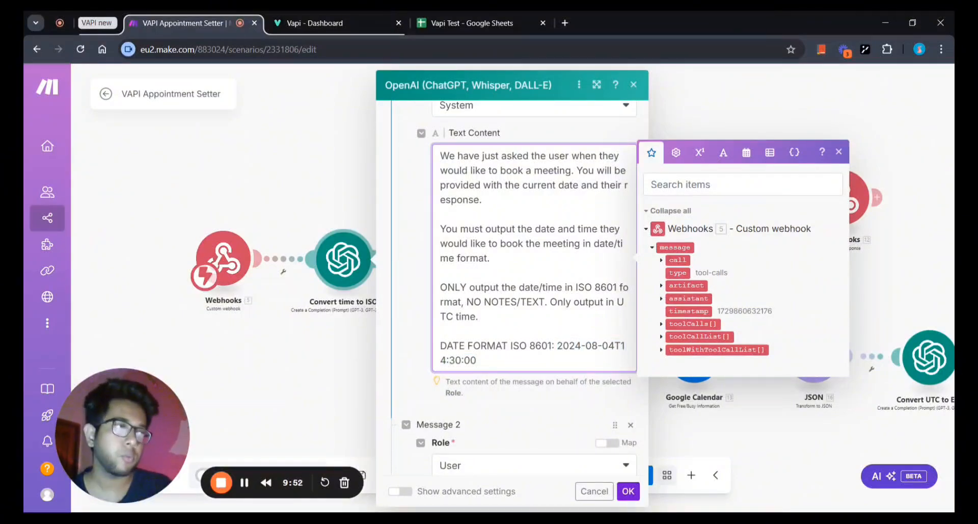
click(521, 394)
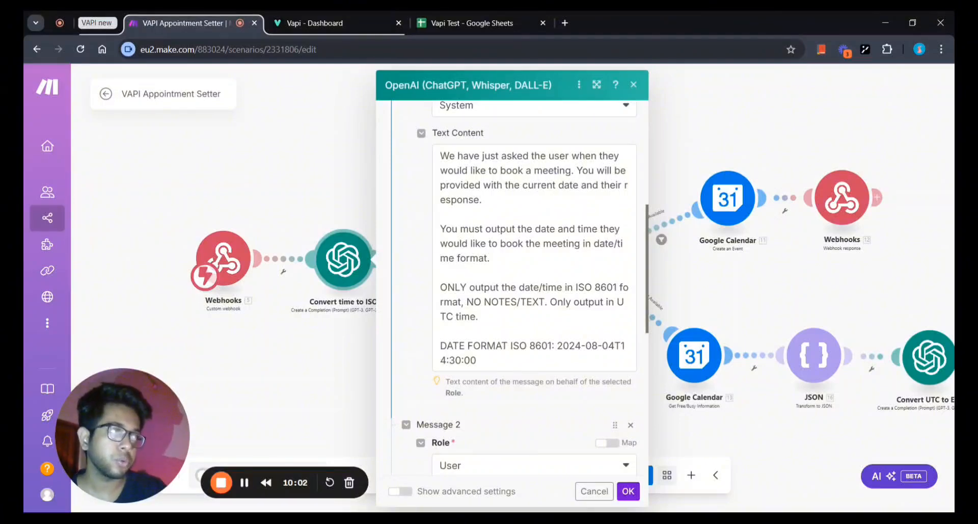
drag(558, 346, 476, 359)
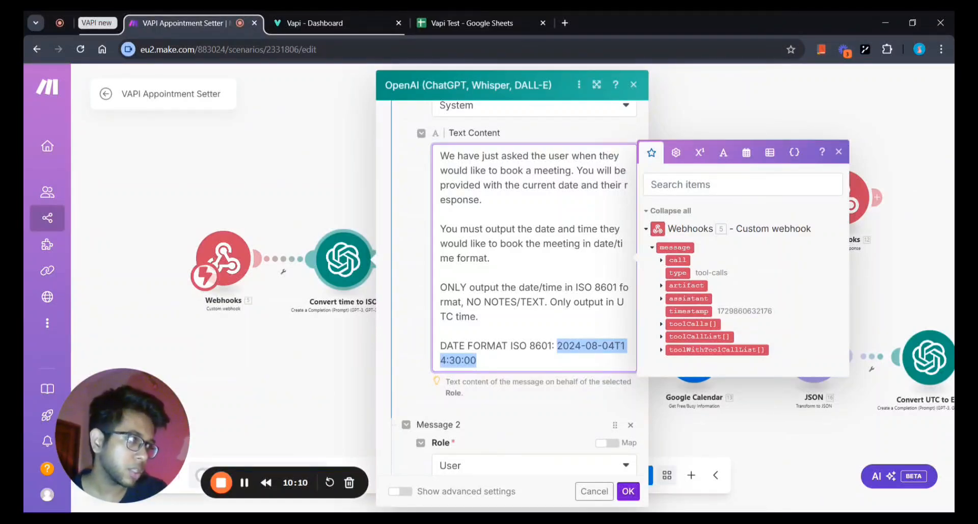
click(507, 392)
scroll(506, 399, down, 2)
scroll(505, 399, up, 1)
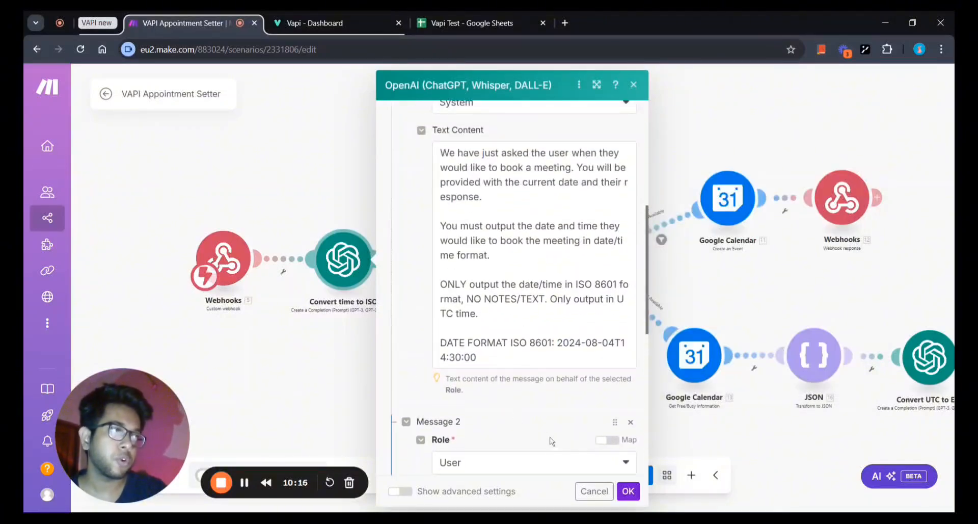
scroll(548, 436, down, 3)
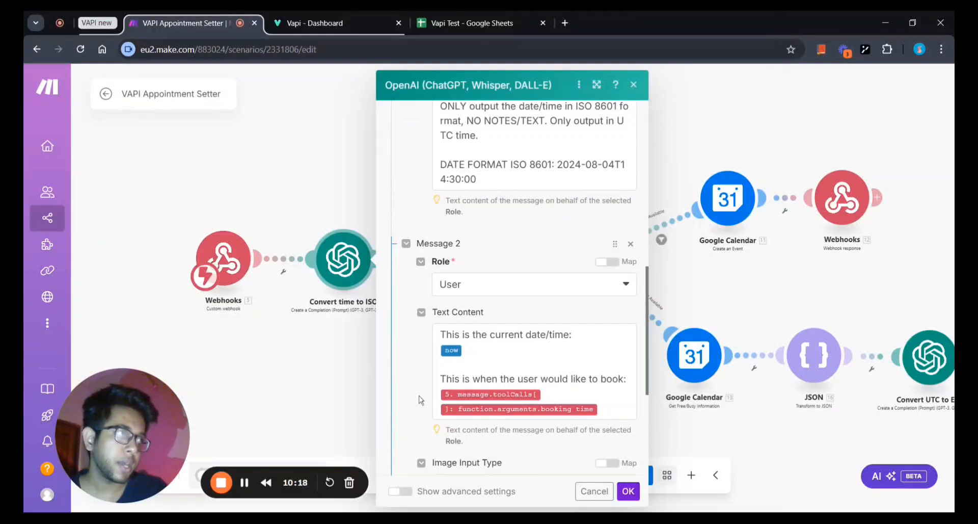
click(632, 495)
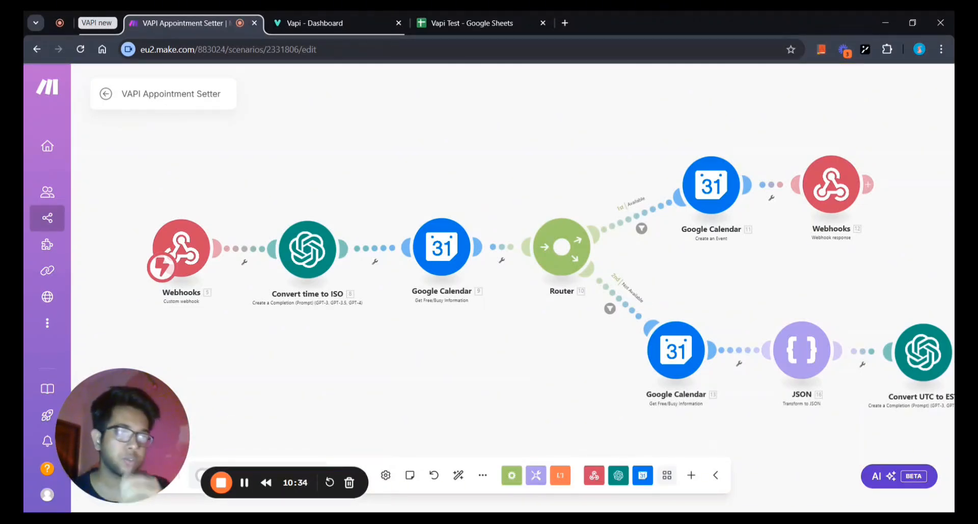
Pan across the scenario canvas back to the Convert time to ISO module to reopen it.
drag(414, 344, 434, 355)
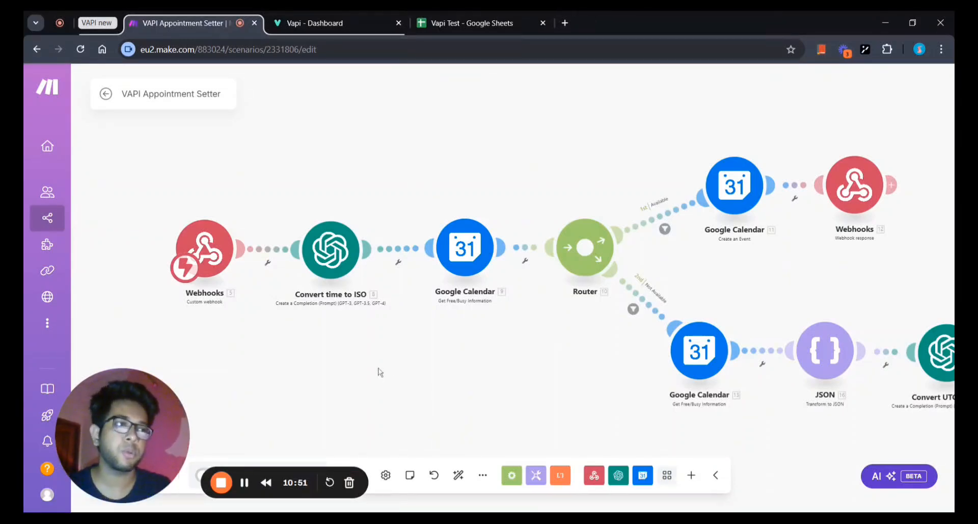
drag(377, 371, 389, 373)
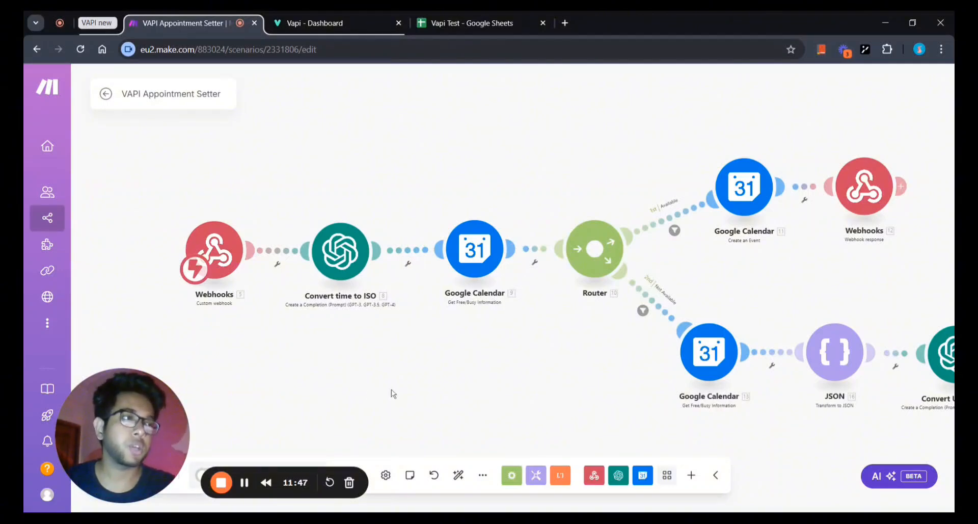
drag(393, 393, 306, 402)
drag(377, 392, 416, 398)
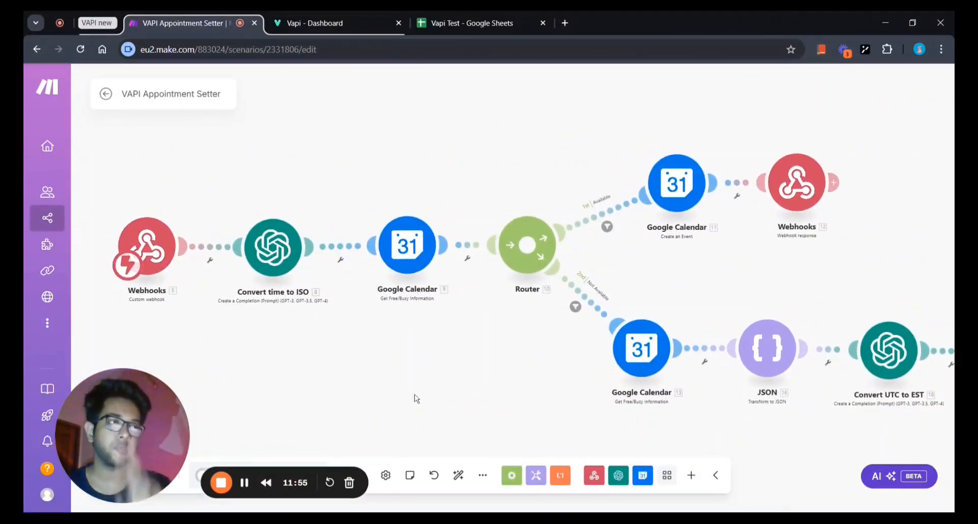
drag(397, 395, 491, 410)
scroll(399, 356, up, 3)
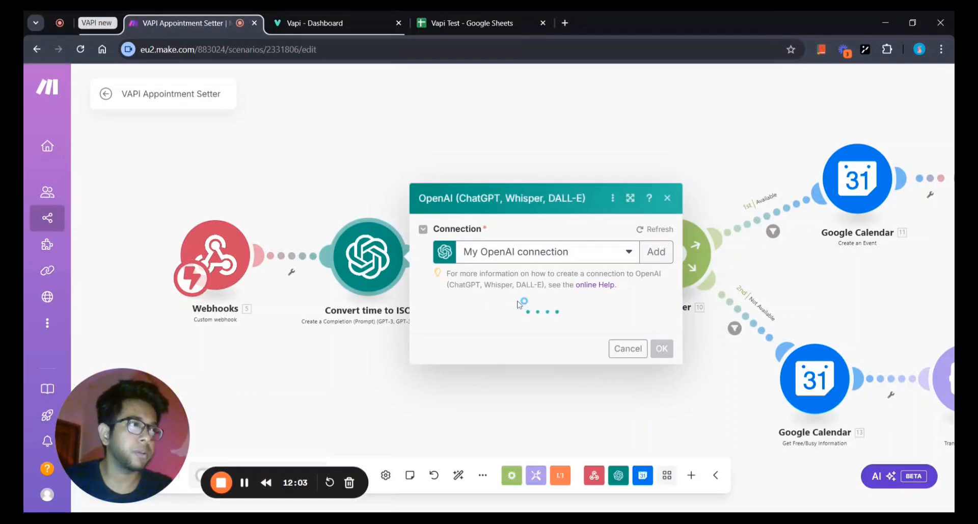
Scroll down to the system prompt and inspect its example date.
scroll(519, 305, down, 2)
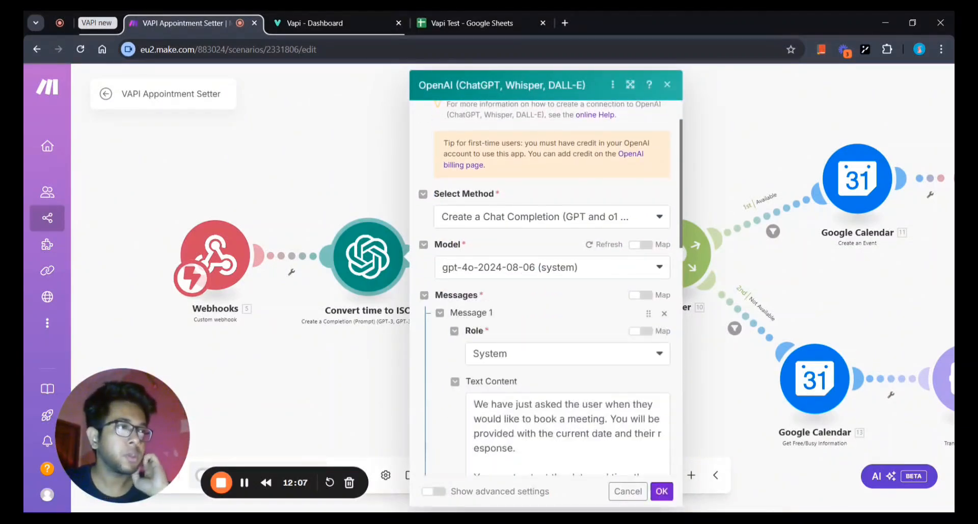
scroll(539, 345, down, 2)
scroll(545, 285, down, 3)
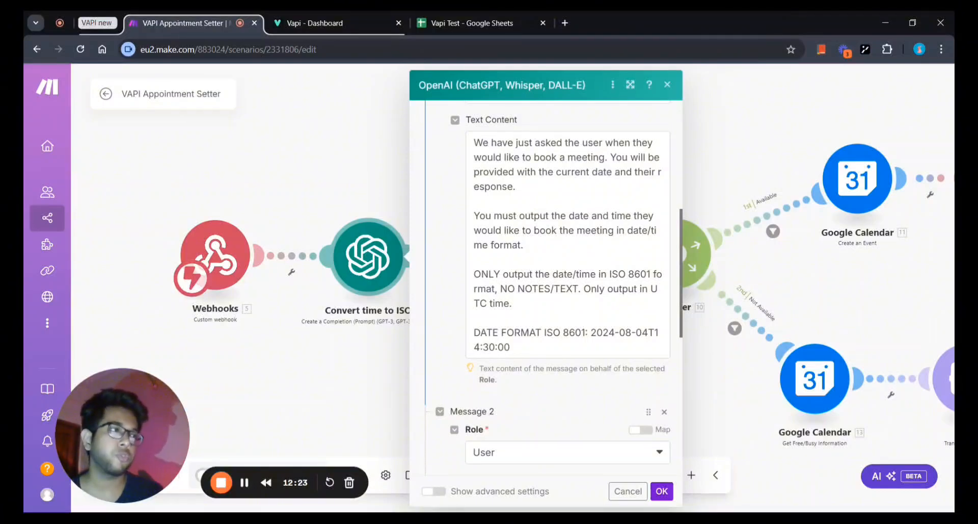
scroll(545, 285, down, 2)
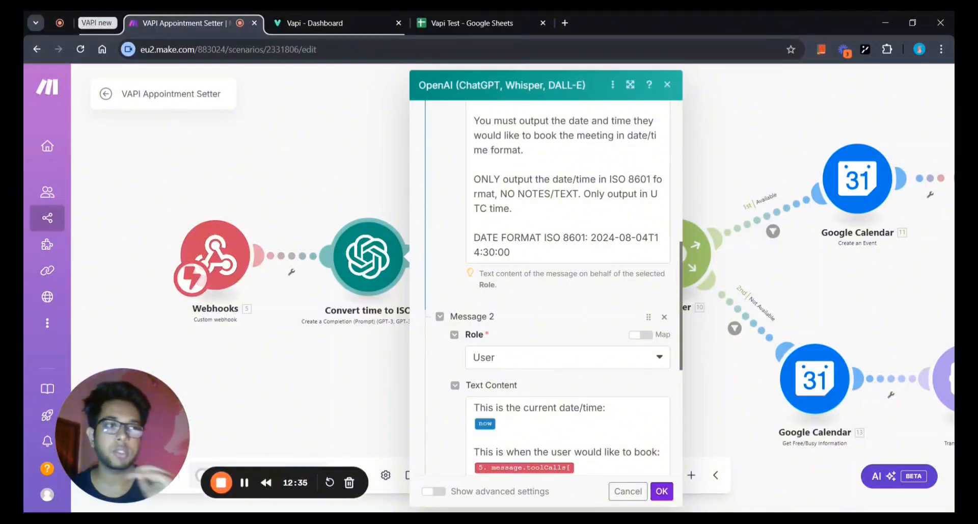
drag(596, 238, 511, 252)
click(595, 237)
click(582, 285)
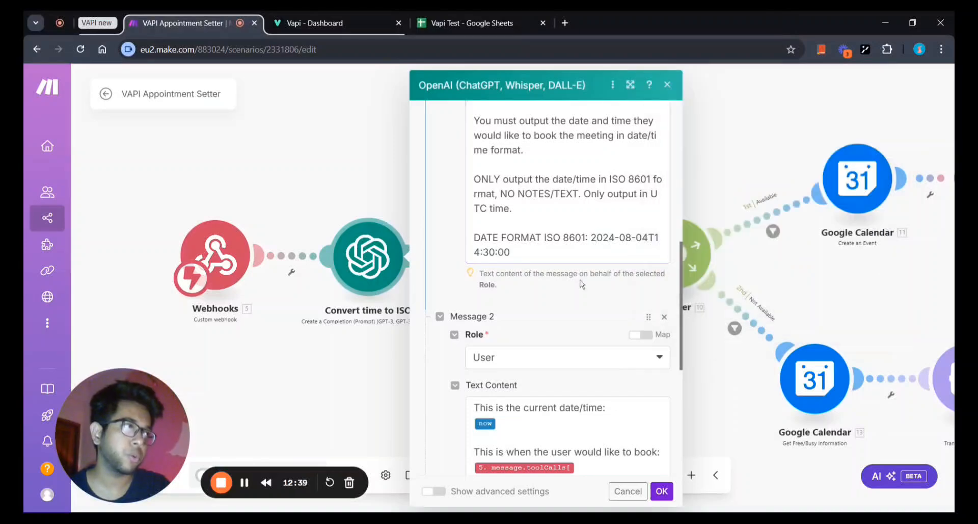
Scroll through the user prompt and confirm the Convert time to ISO settings unchanged.
scroll(581, 284, down, 3)
scroll(582, 284, up, 4)
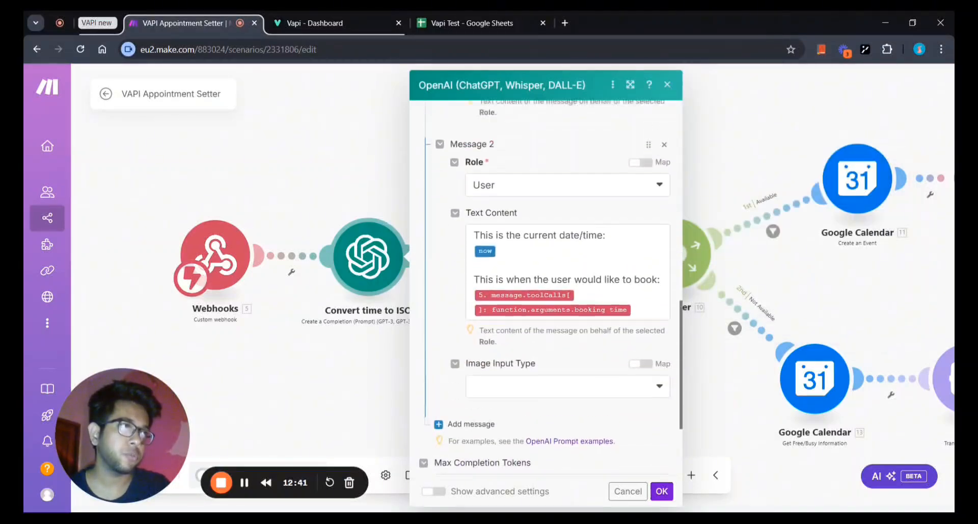
scroll(486, 294, down, 2)
scroll(487, 294, up, 5)
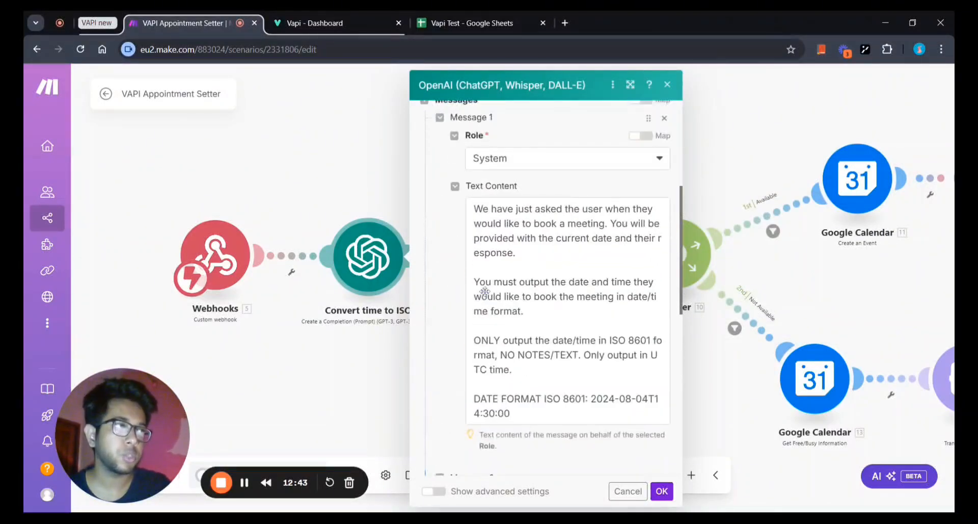
scroll(545, 287, down, 6)
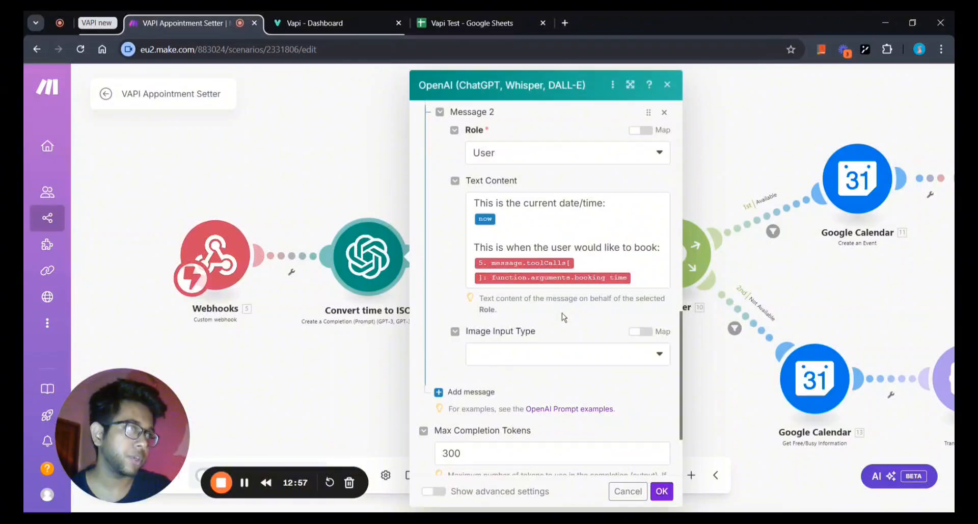
scroll(561, 312, down, 2)
click(661, 491)
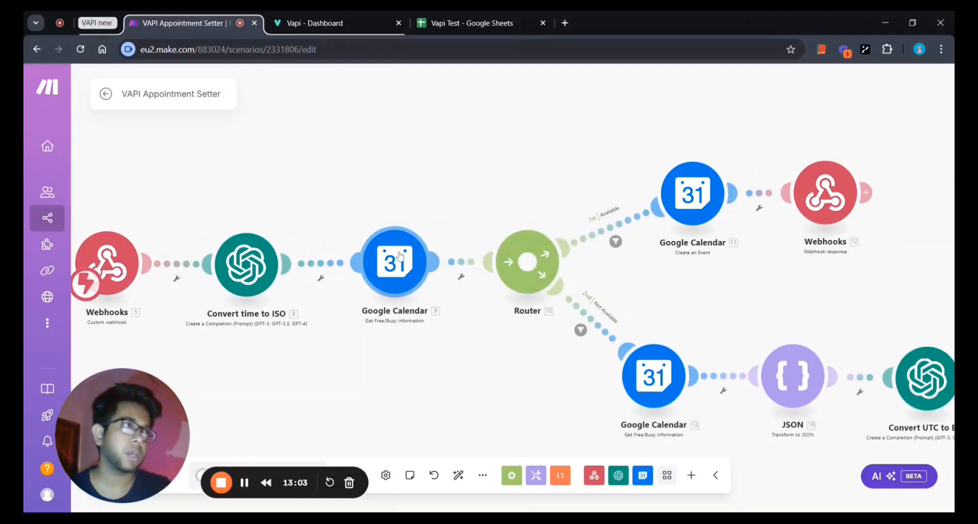
Glance at the free/busy Google Calendar module's settings and reposition the scenario view.
click(422, 265)
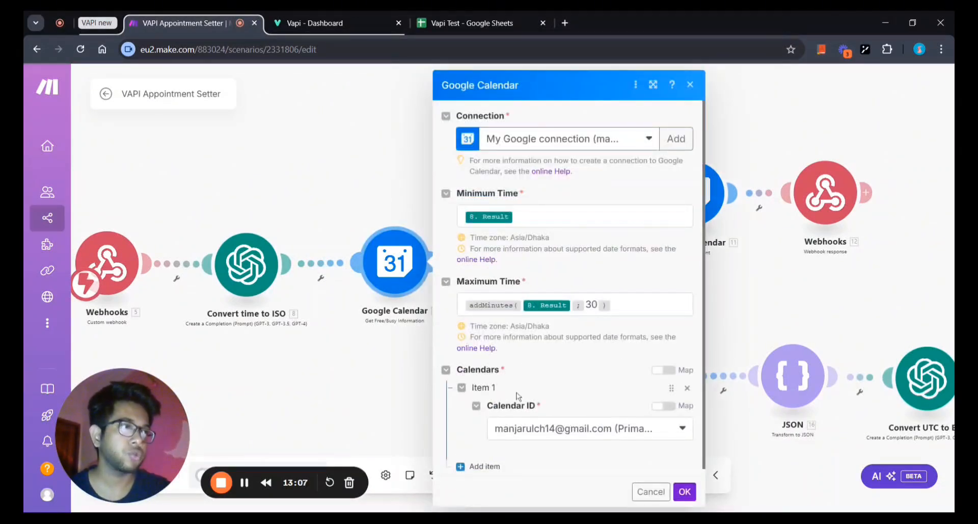
click(375, 367)
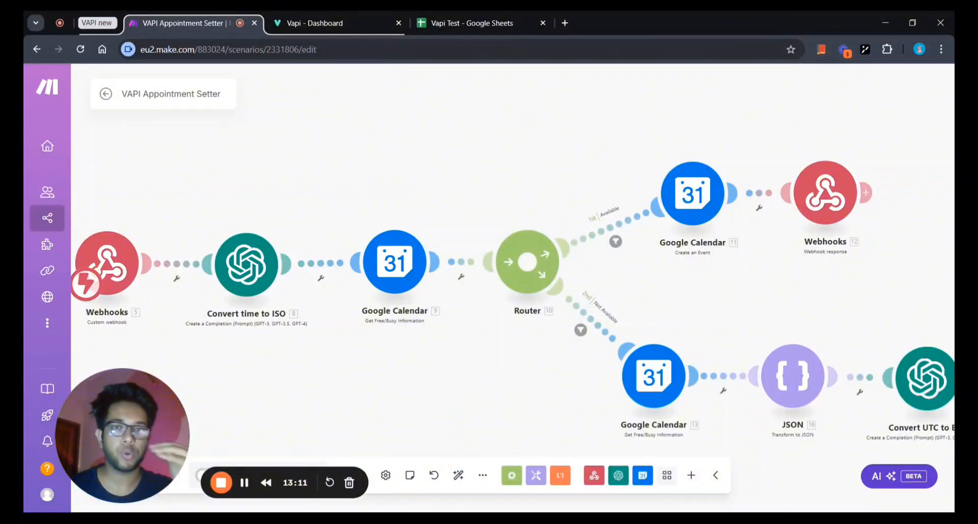
drag(338, 372, 356, 370)
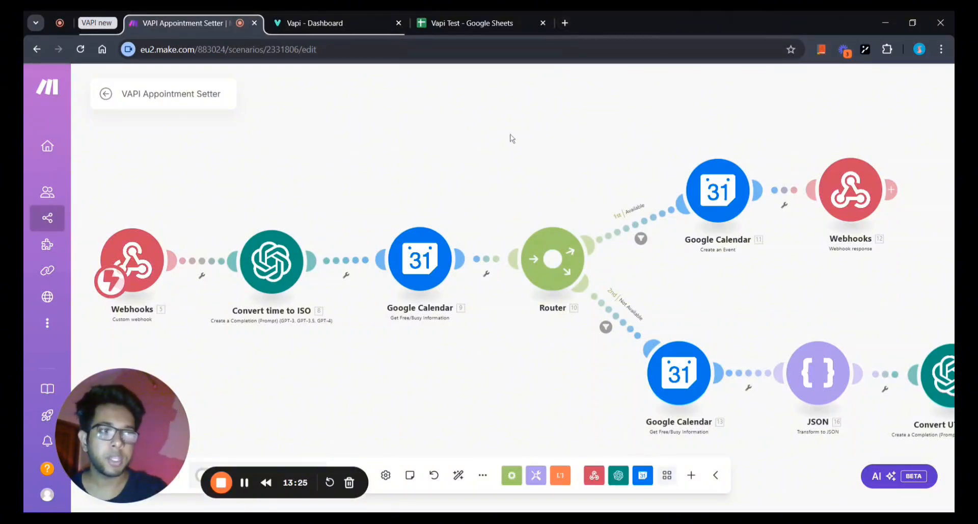
mouse_move(456, 202)
mouse_down()
mouse_move(477, 204)
mouse_move(458, 207)
mouse_up()
drag(402, 395, 384, 401)
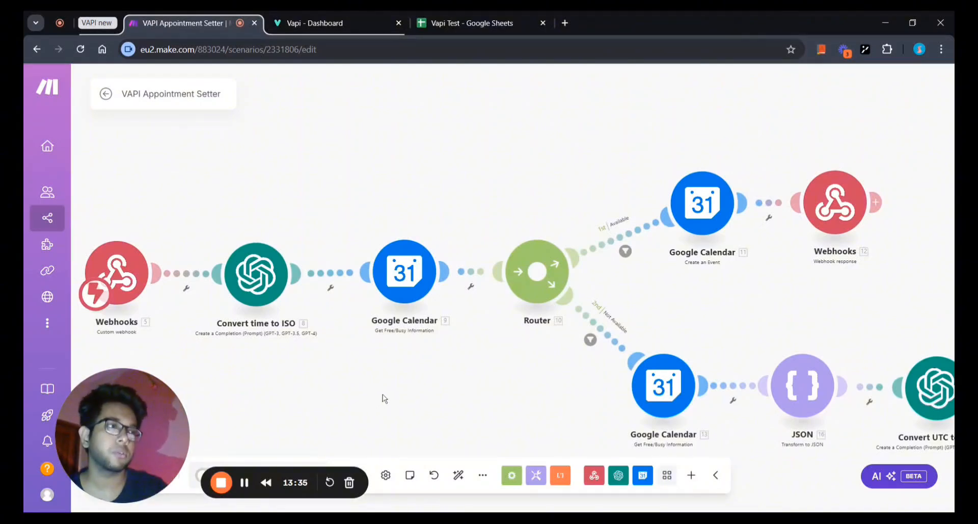
scroll(385, 398, up, 2)
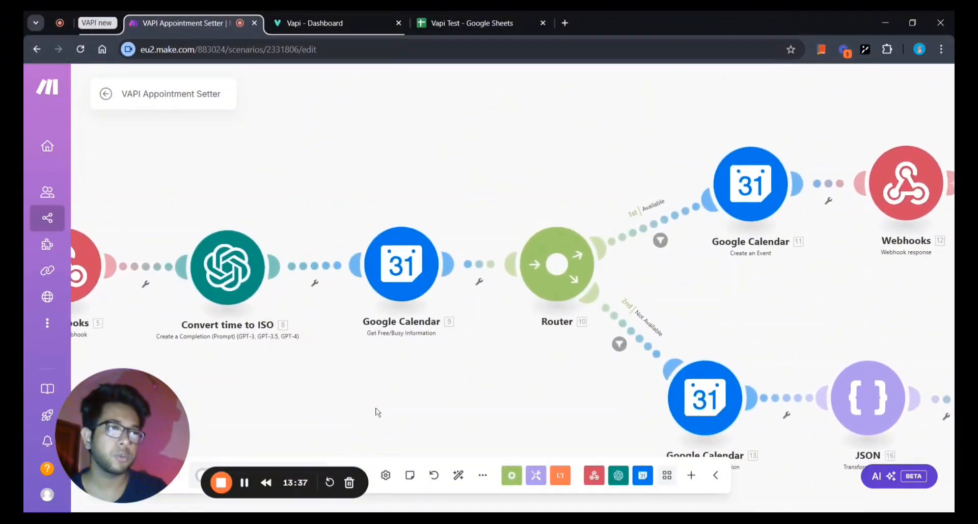
drag(417, 397, 377, 396)
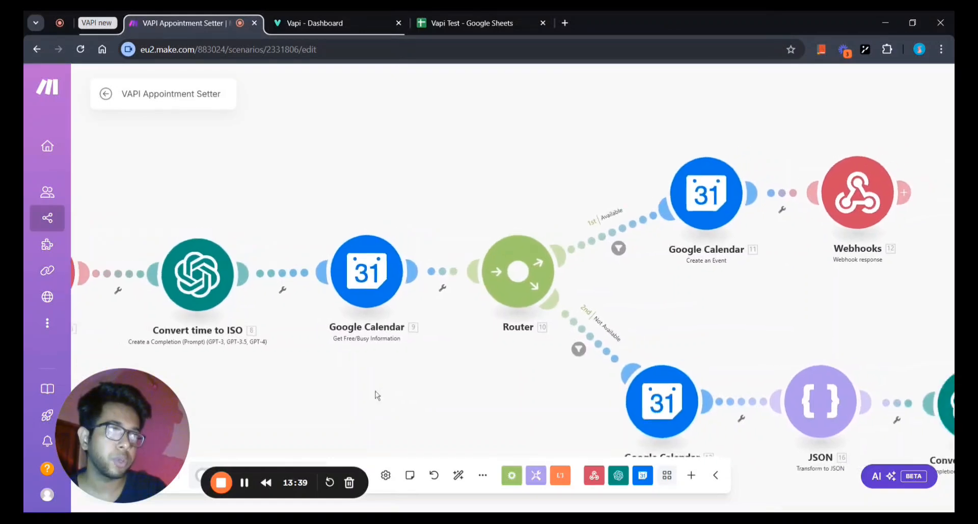
scroll(377, 395, down, 1)
scroll(380, 382, down, 1)
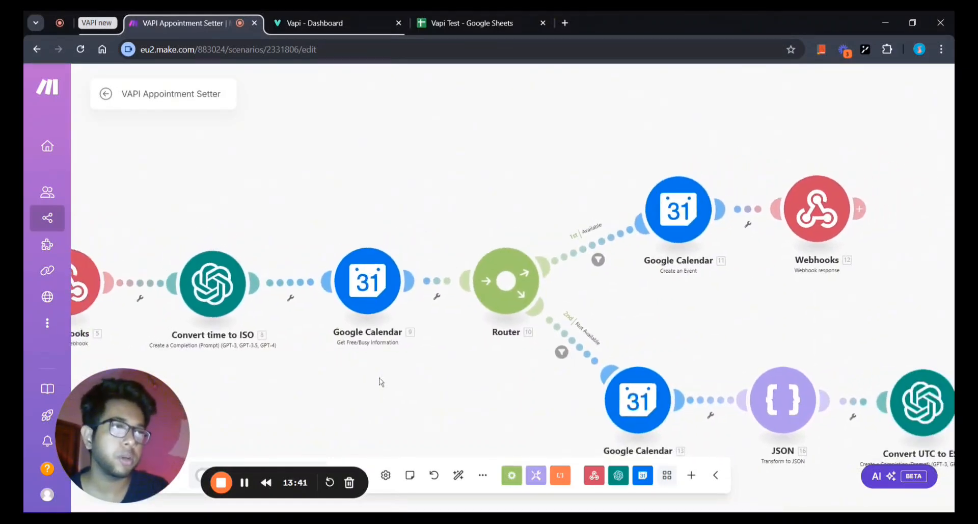
scroll(379, 379, down, 1)
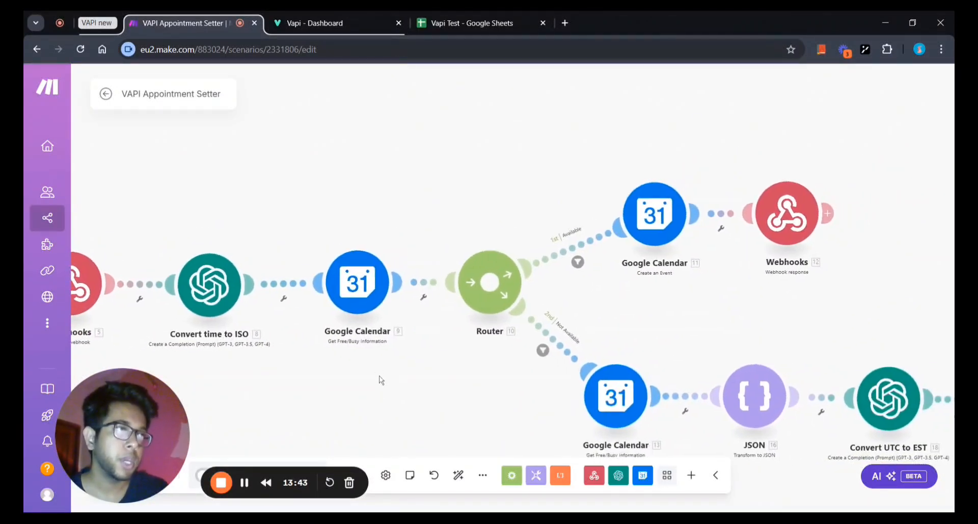
Open the Get Free/Busy Information module, spanning 8. Result to 30 minutes later.
click(332, 271)
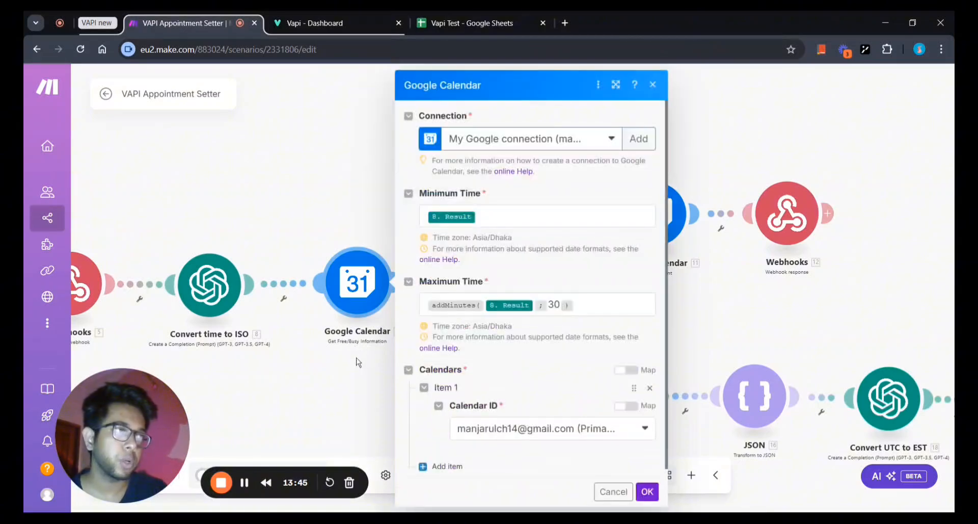
click(358, 361)
scroll(360, 367, down, 1)
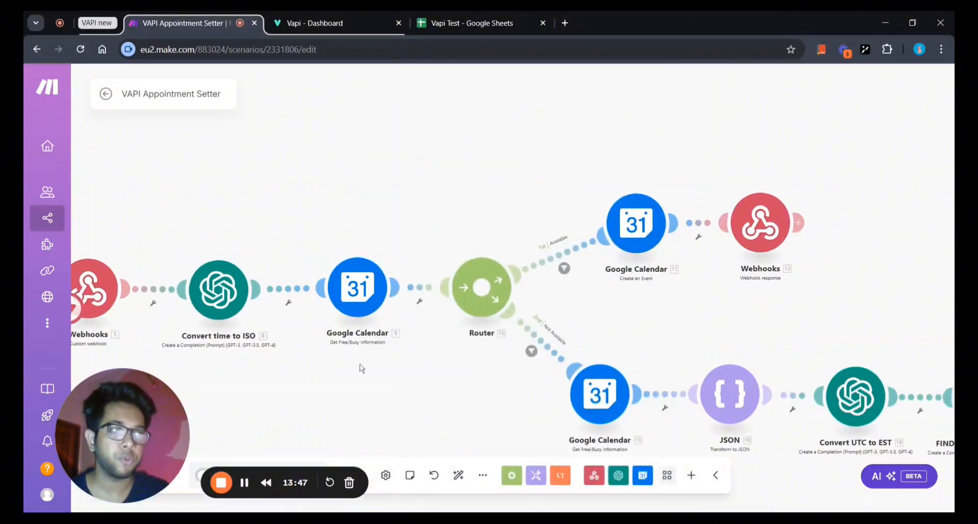
drag(367, 351, 423, 329)
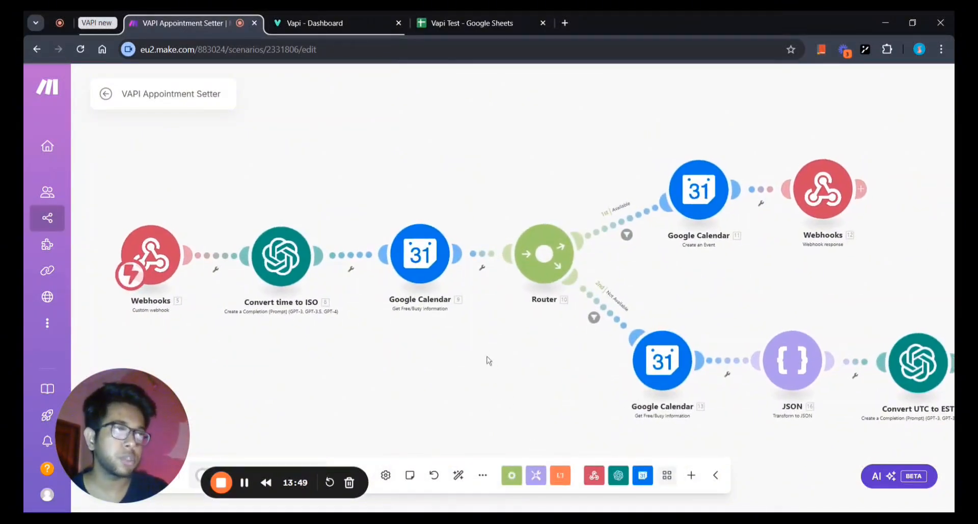
scroll(452, 363, up, 2)
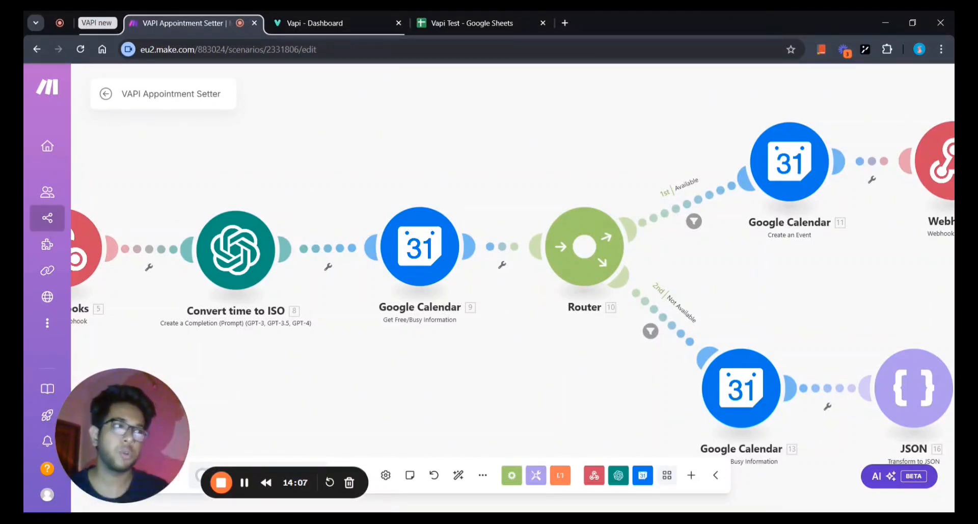
click(444, 245)
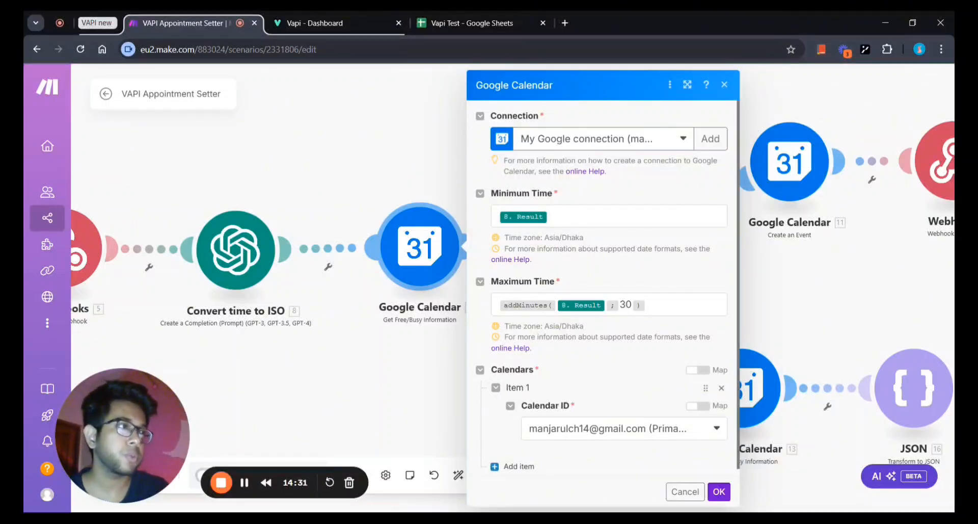
Check Maximum Time's math and date functions and the Calendar ID list, keeping 8. Result plus 30 minutes.
scroll(597, 246, down, 1)
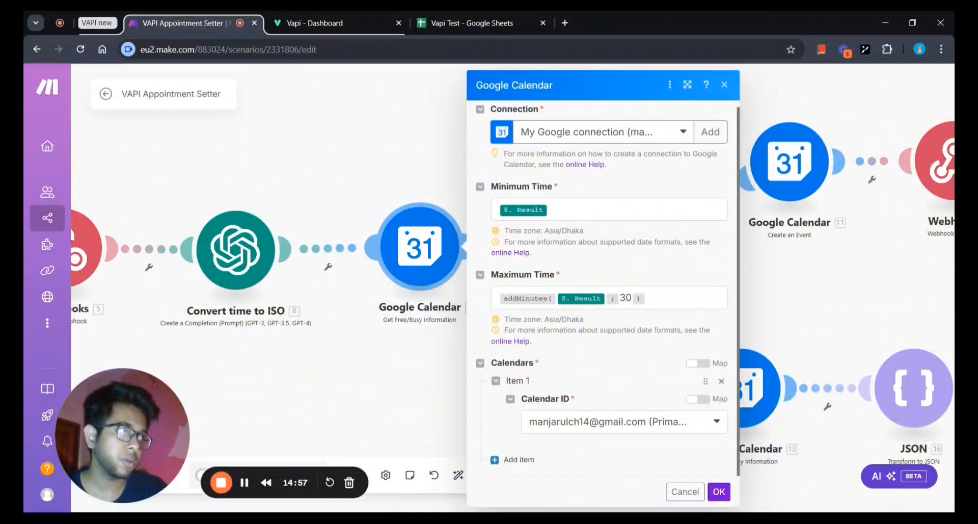
click(677, 298)
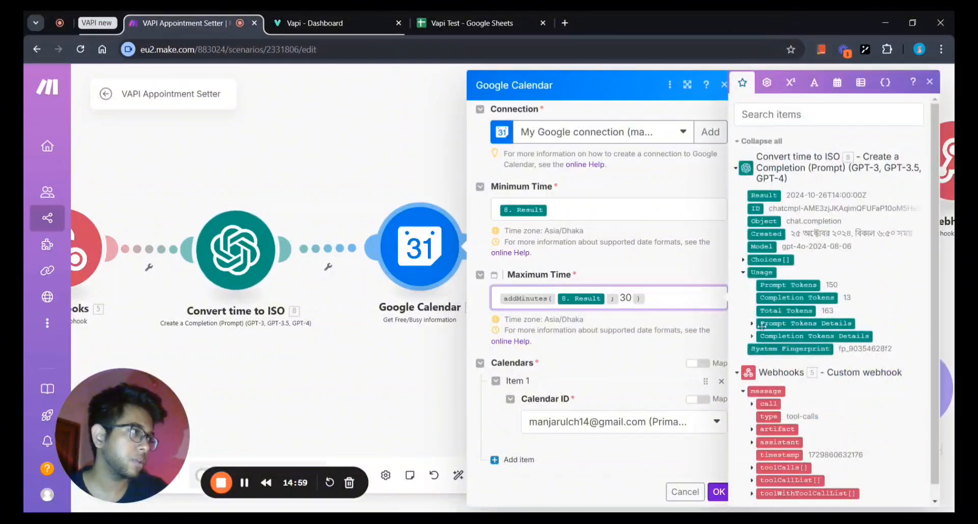
click(791, 82)
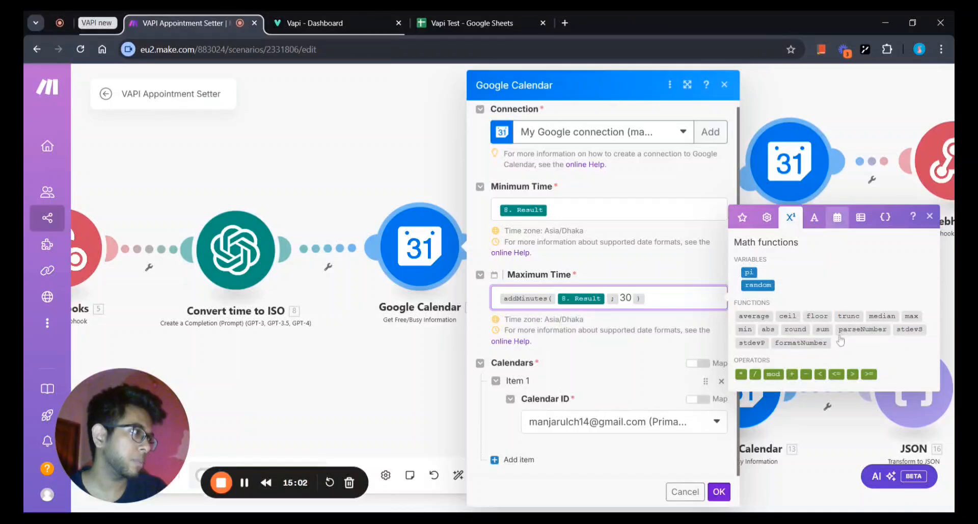
click(837, 218)
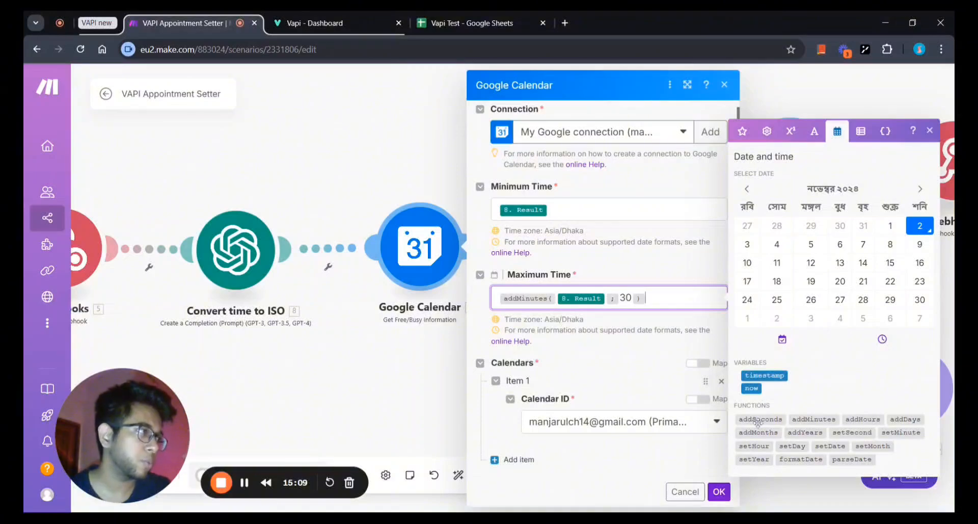
mouse_move(757, 422)
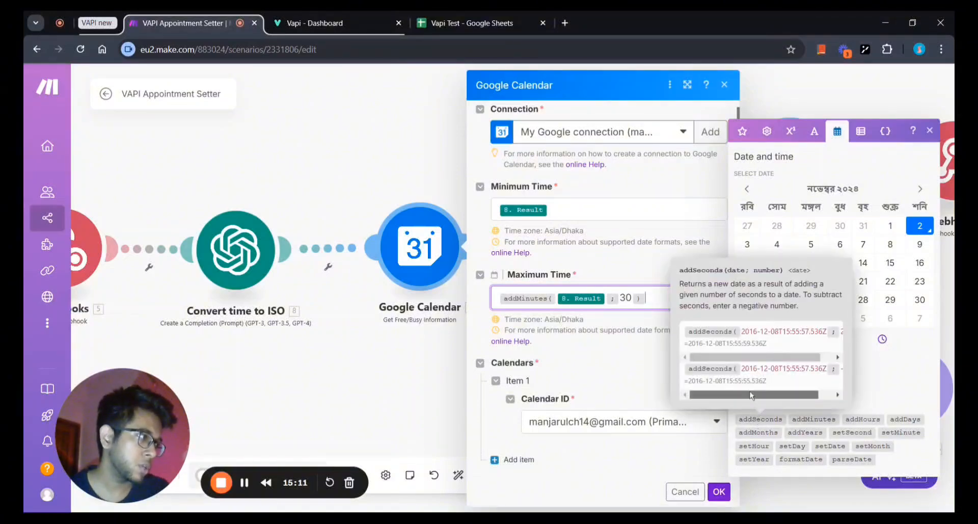
drag(750, 395, 764, 394)
drag(754, 357, 767, 357)
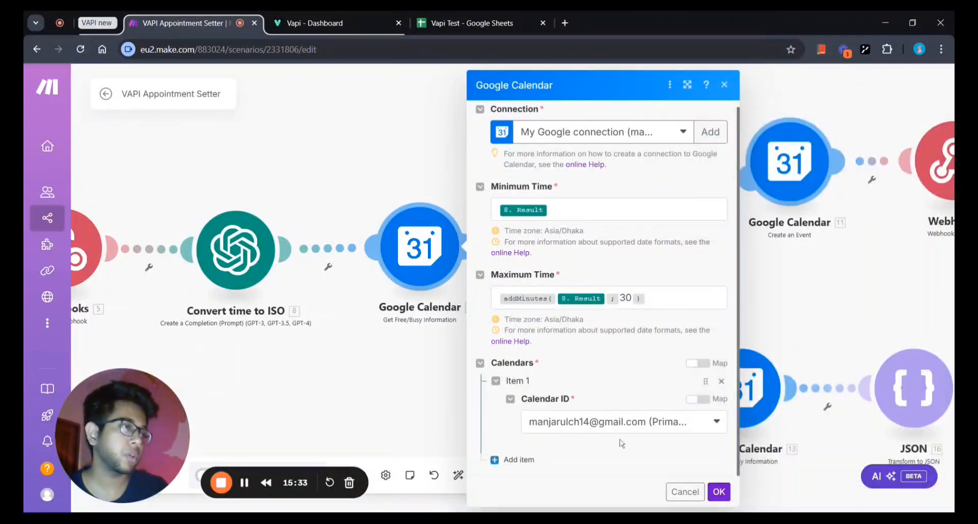
click(669, 421)
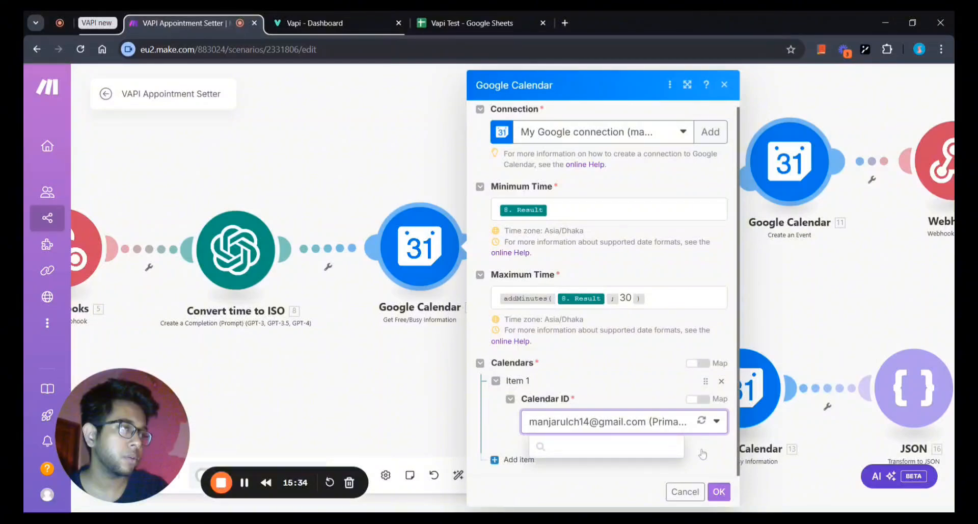
click(702, 453)
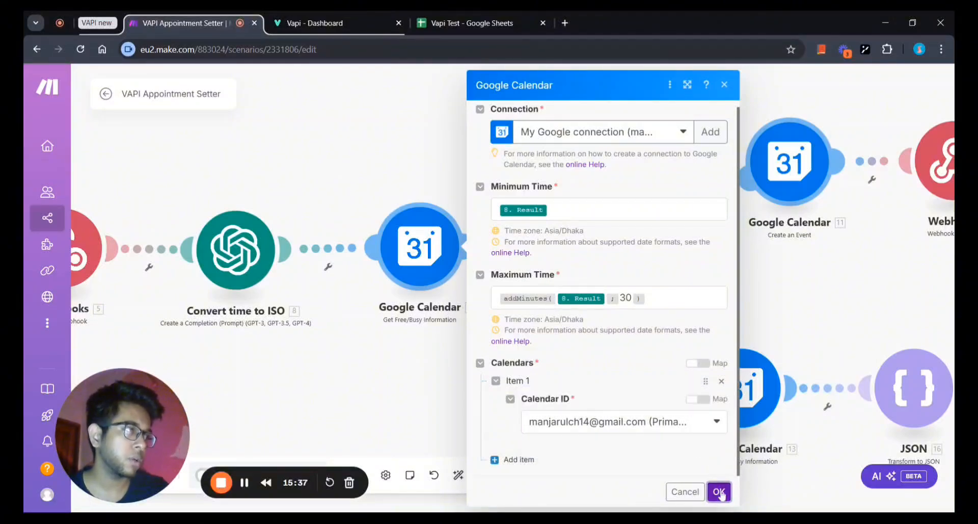
click(719, 492)
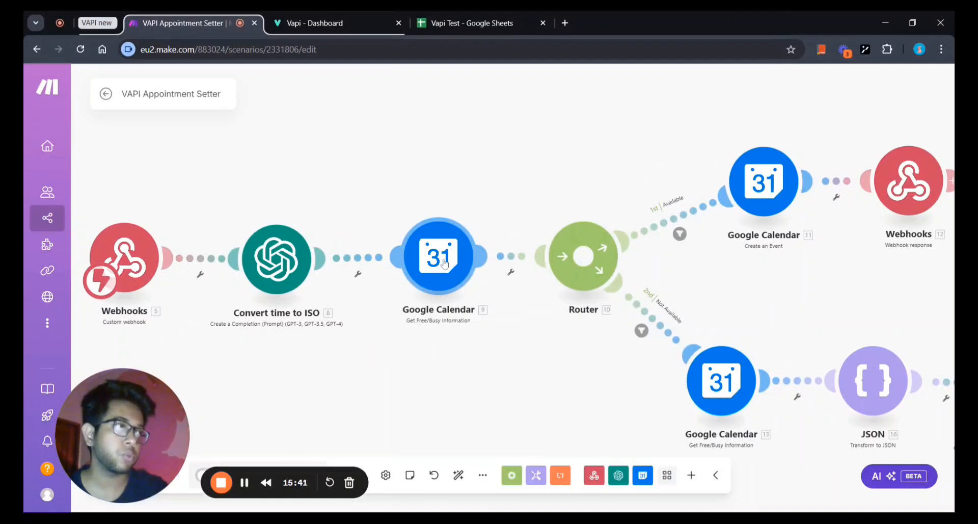
drag(469, 359, 453, 353)
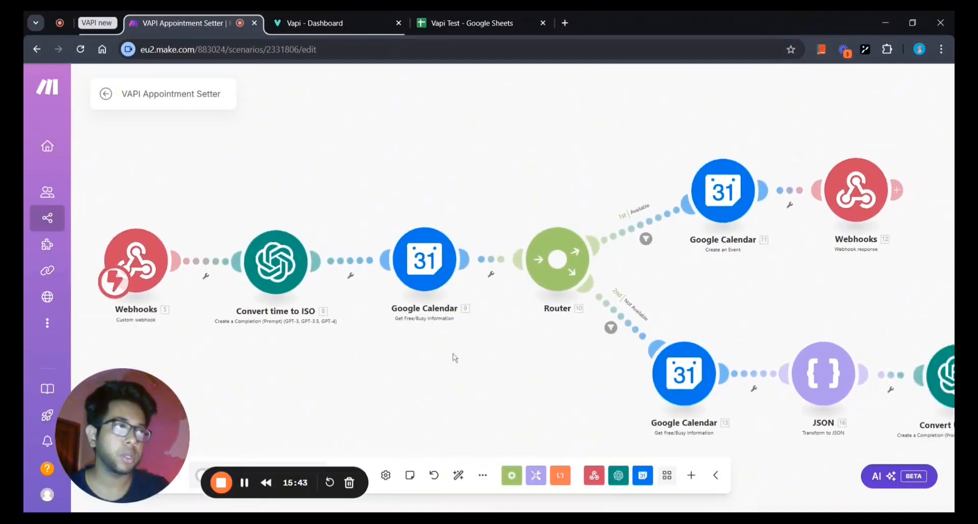
mouse_move(472, 365)
mouse_down()
mouse_move(512, 378)
mouse_move(477, 372)
mouse_up()
drag(600, 411, 385, 401)
drag(394, 368, 479, 372)
scroll(432, 372, down, 1)
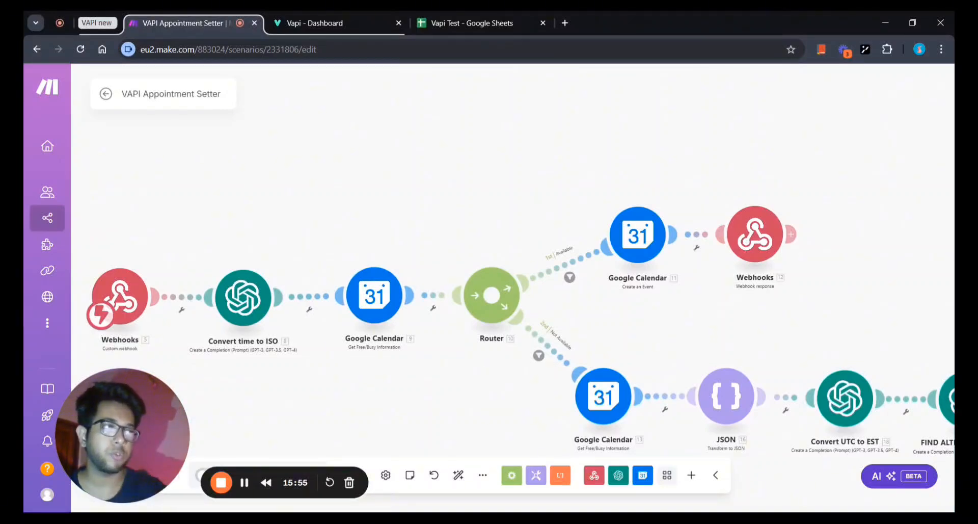
drag(464, 369, 505, 388)
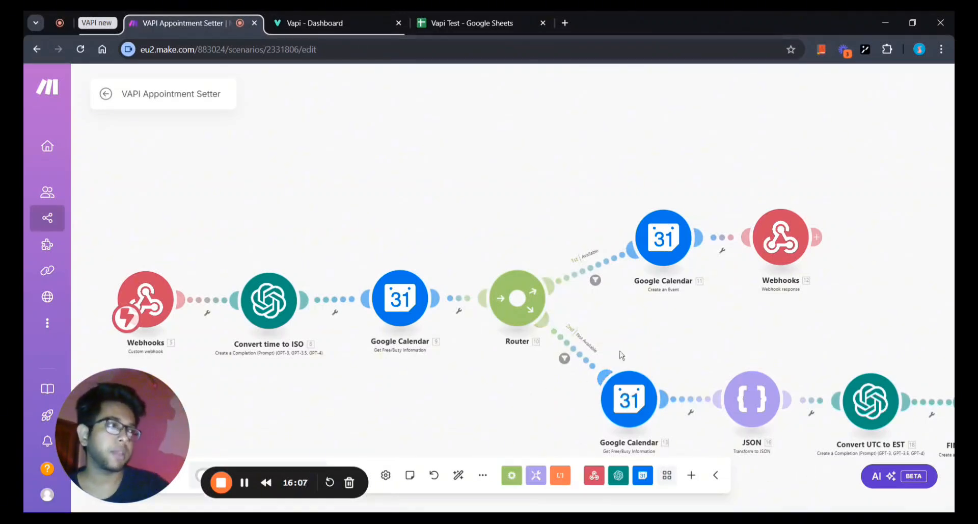
drag(610, 318, 512, 303)
scroll(579, 322, up, 2)
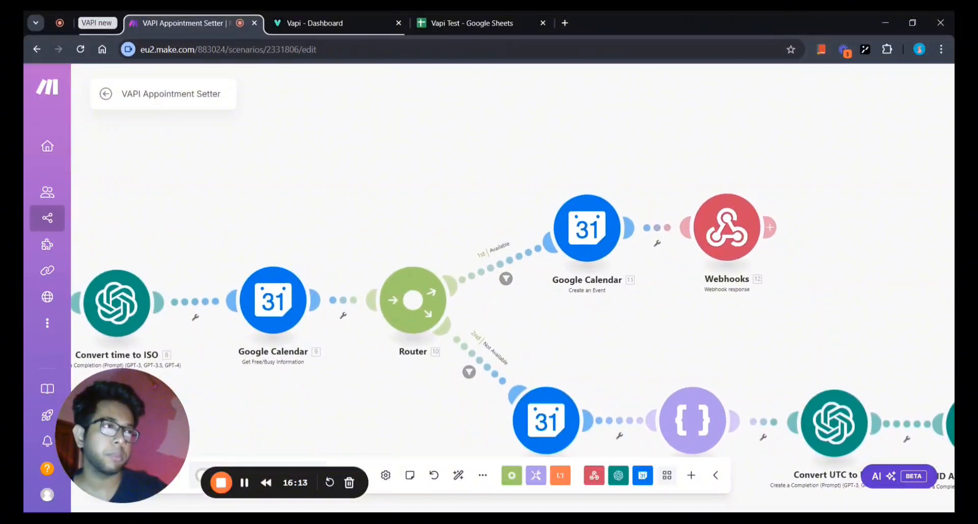
drag(503, 322, 517, 319)
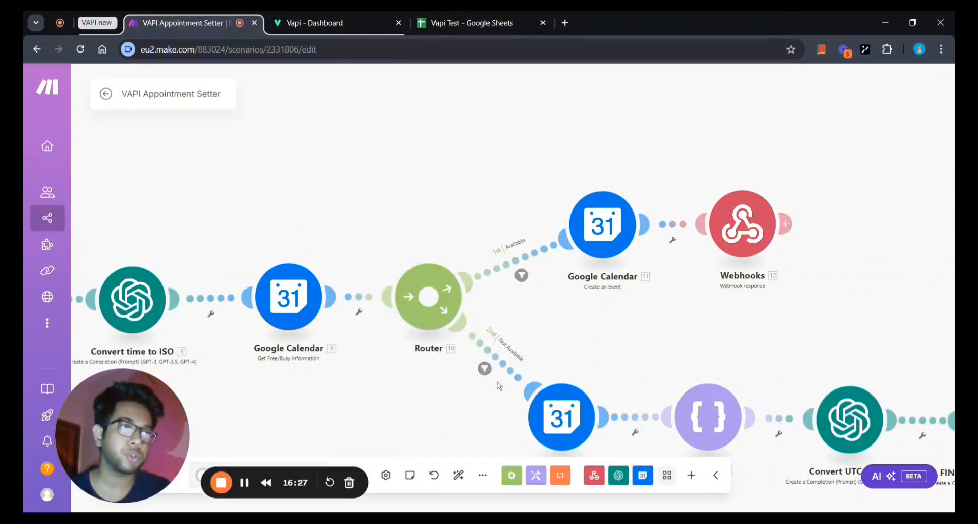
scroll(555, 356, down, 3)
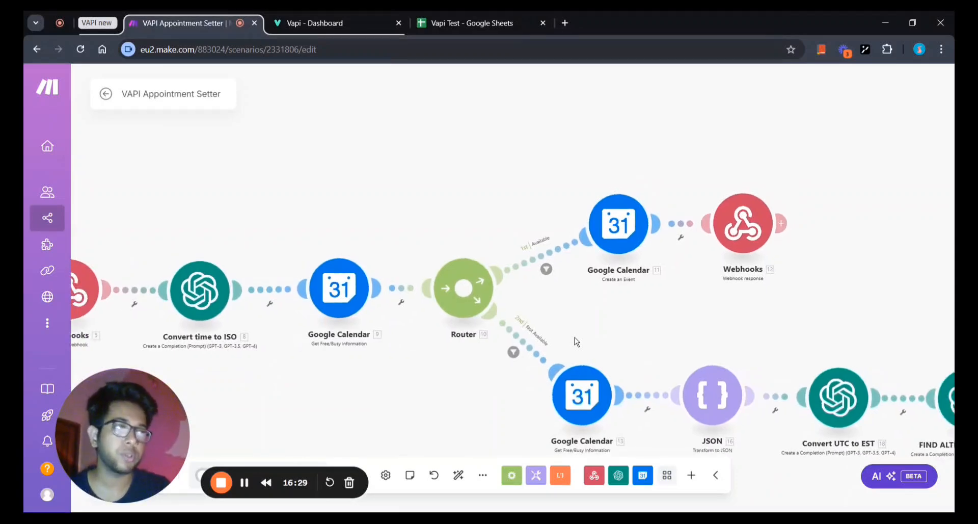
scroll(537, 356, down, 1)
drag(536, 356, 484, 350)
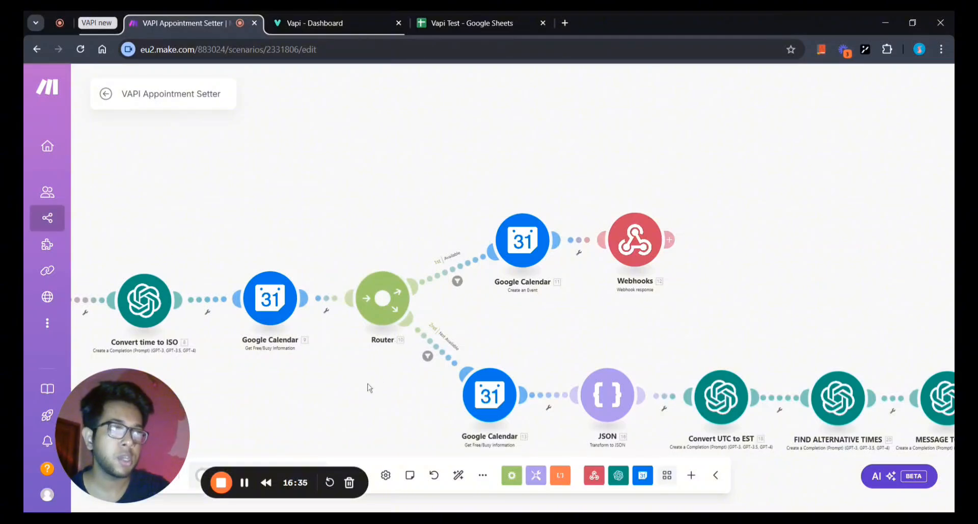
drag(370, 388, 421, 331)
Add a Google Calendar Get an Event module to the Router's empty third route.
click(435, 242)
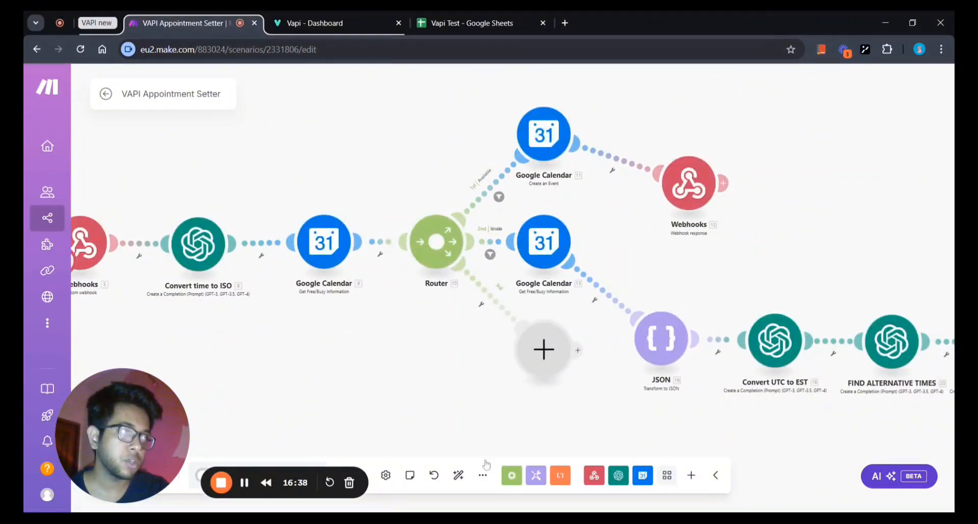
click(544, 349)
click(599, 308)
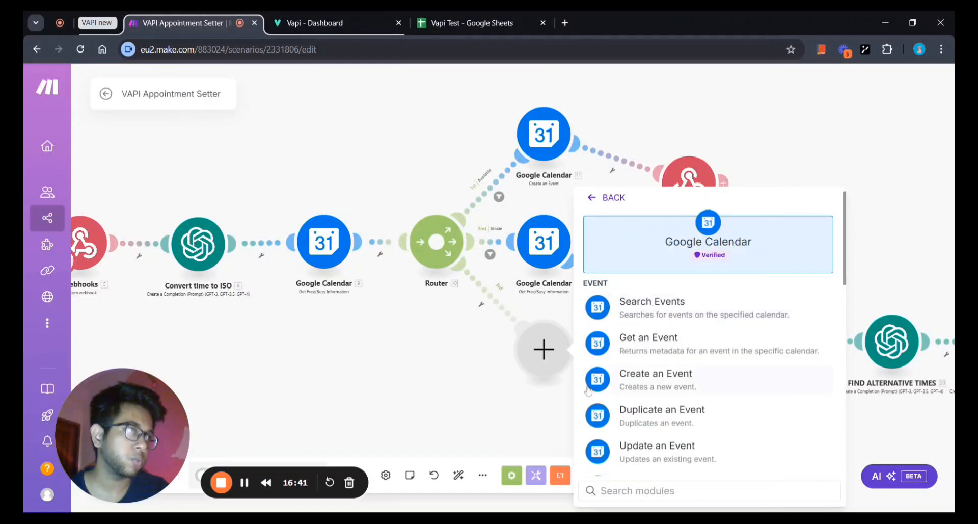
click(649, 338)
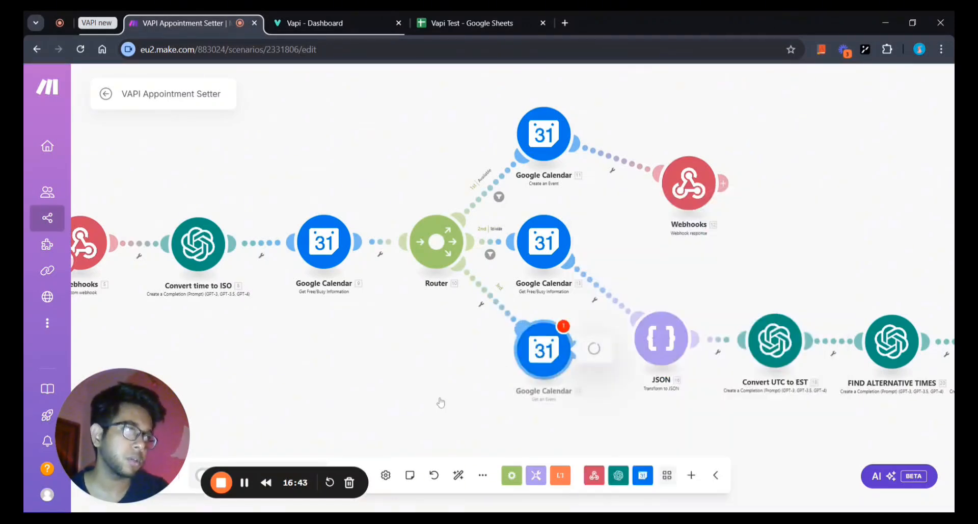
click(794, 415)
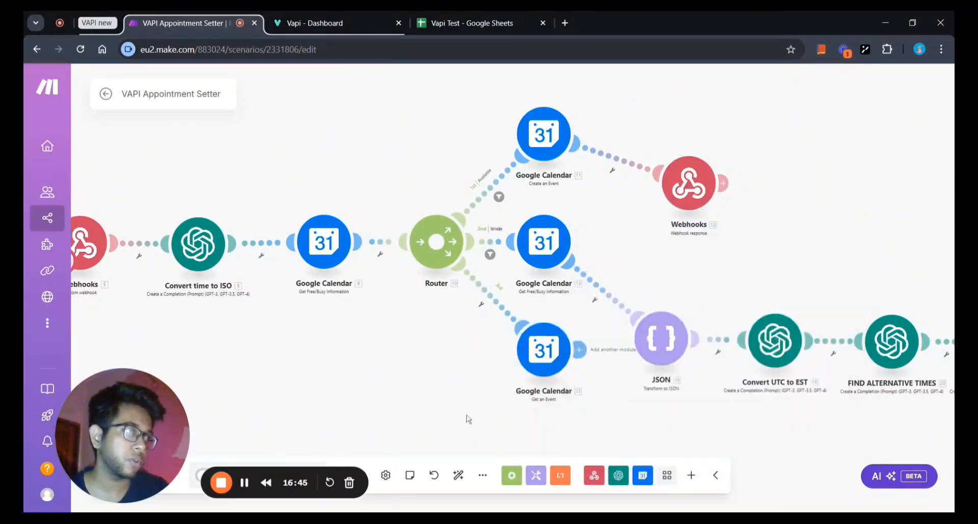
Move the Get an Event module below the other branches and tidy the layout.
drag(461, 417, 454, 403)
scroll(455, 402, down, 2)
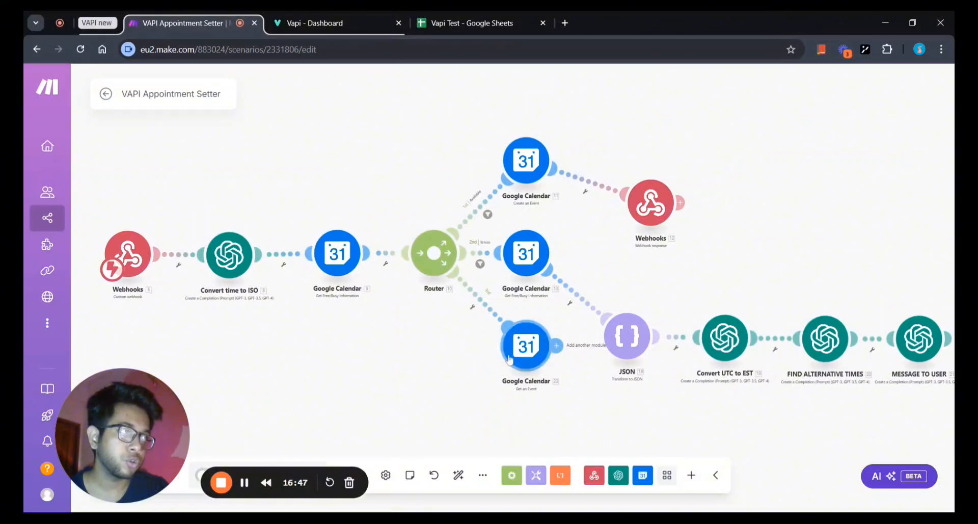
drag(509, 360, 471, 433)
drag(520, 262, 522, 287)
drag(306, 368, 349, 373)
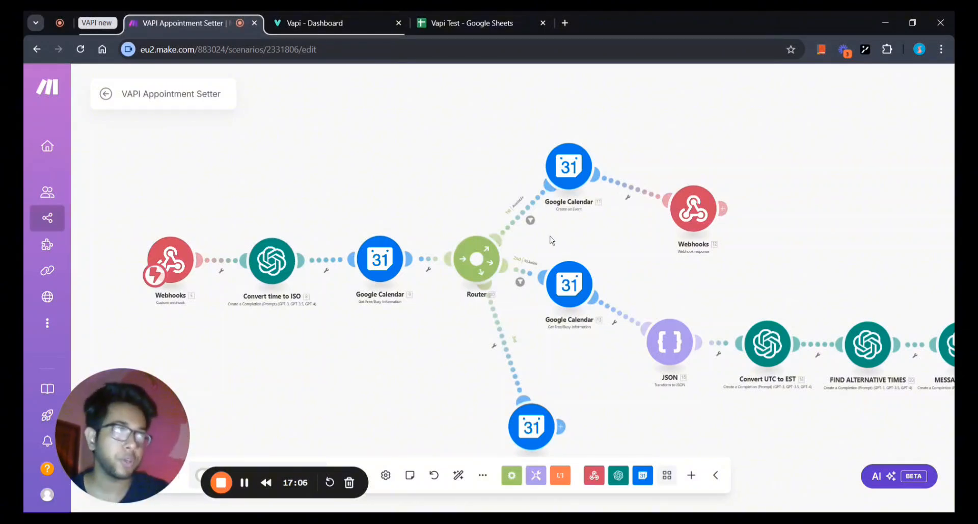
drag(536, 234, 550, 234)
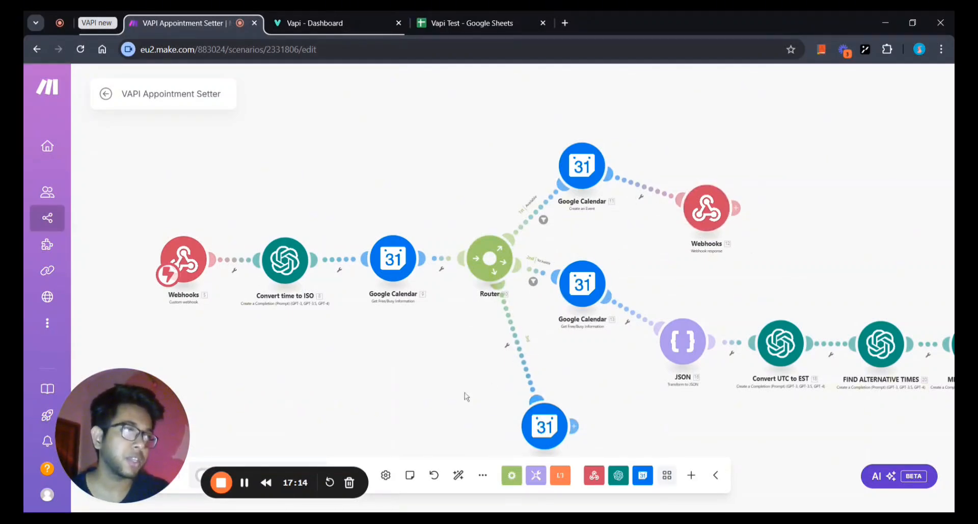
drag(465, 394, 469, 353)
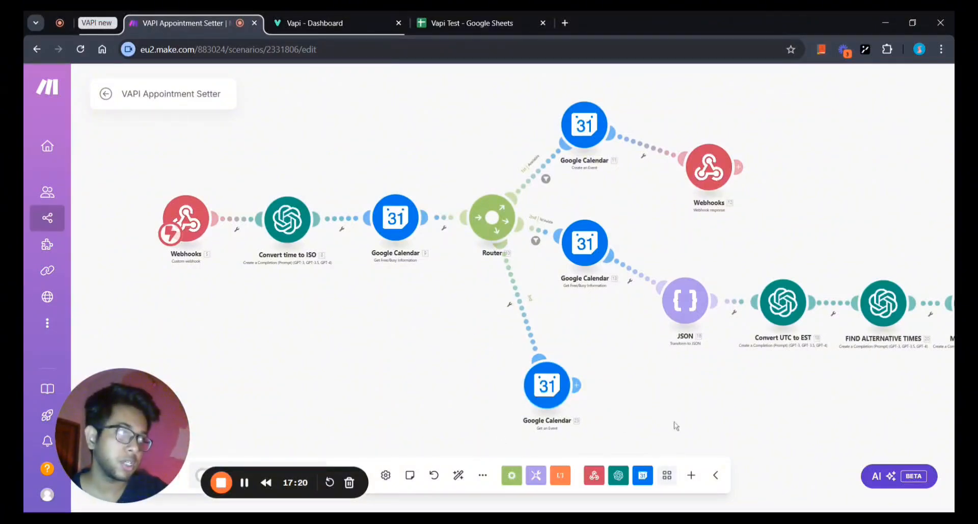
scroll(350, 377, down, 2)
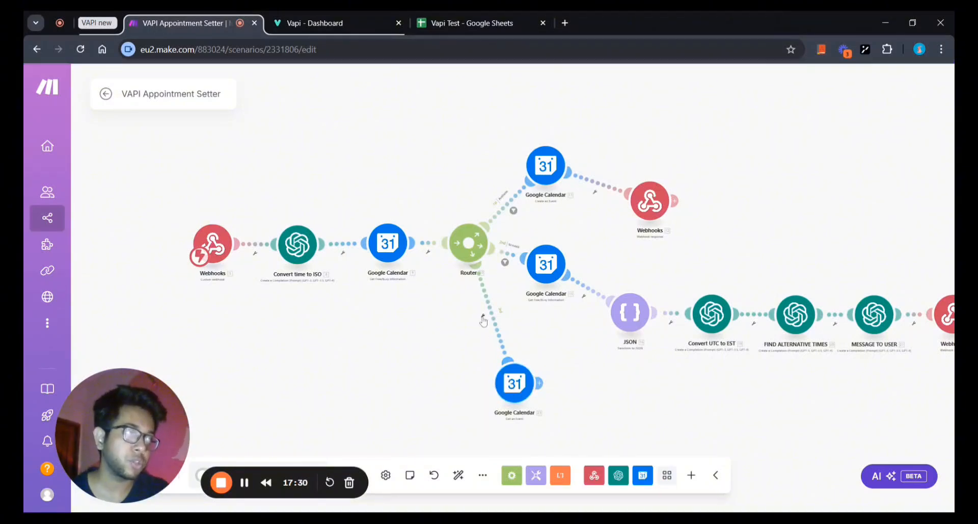
click(484, 319)
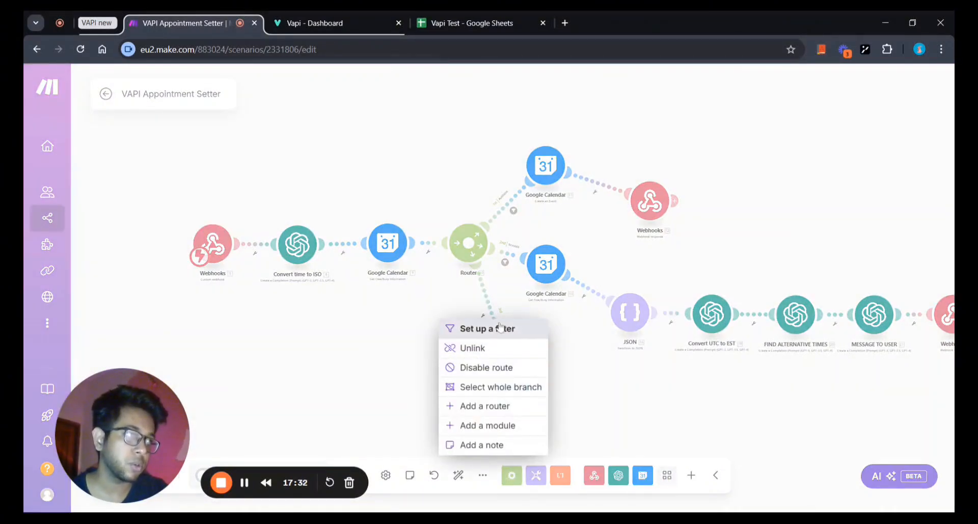
click(500, 328)
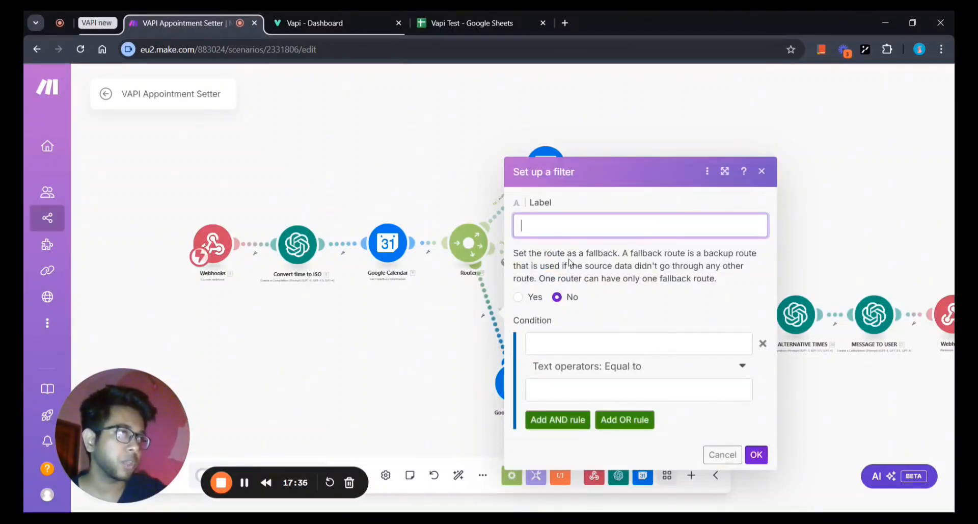
text(FAQ)
click(739, 298)
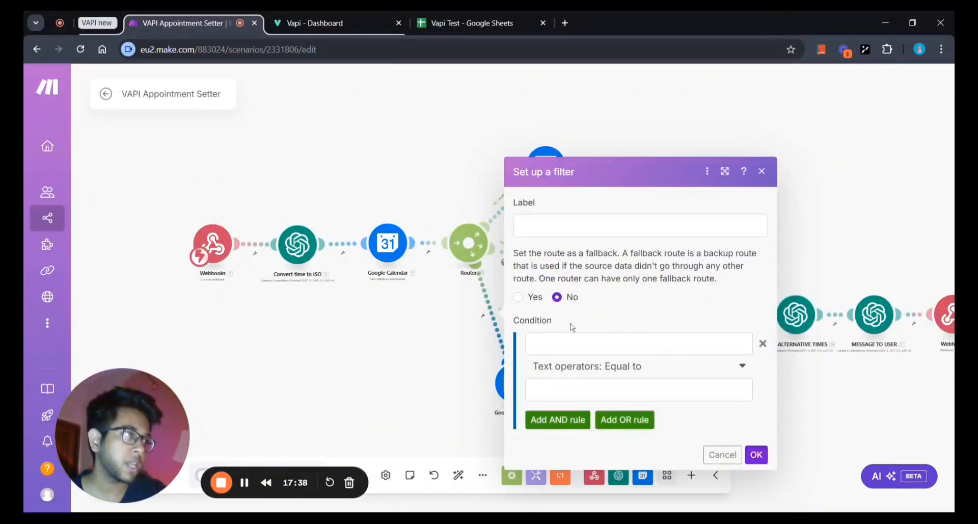
click(639, 344)
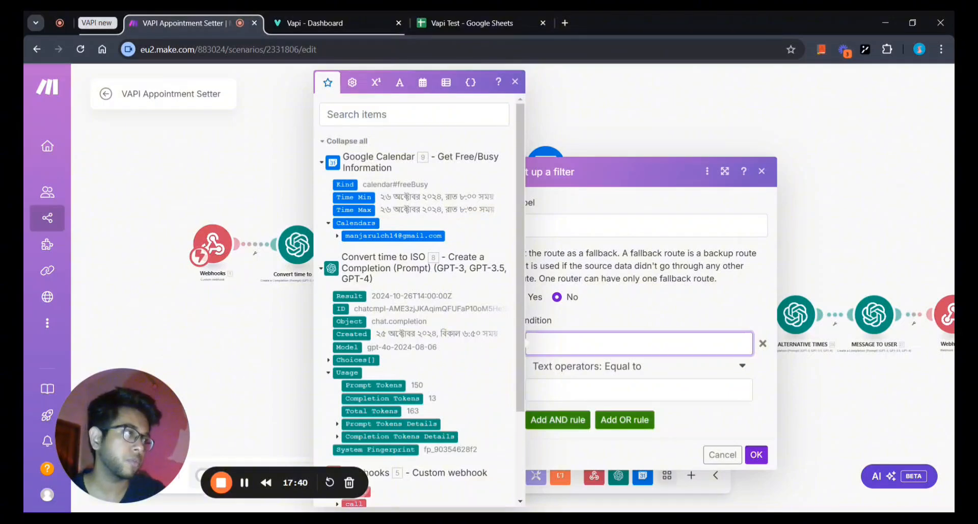
click(761, 171)
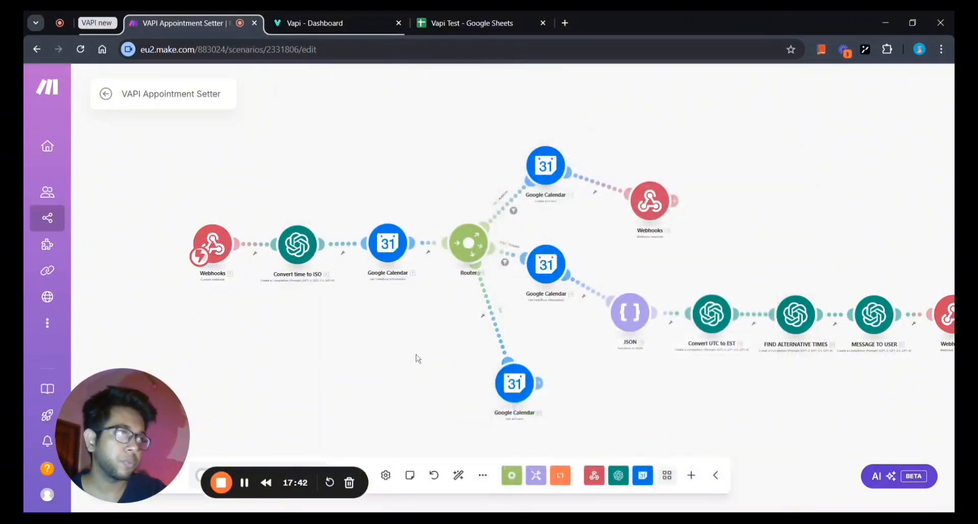
scroll(416, 355, down, 1)
drag(416, 355, 409, 371)
drag(470, 381, 453, 382)
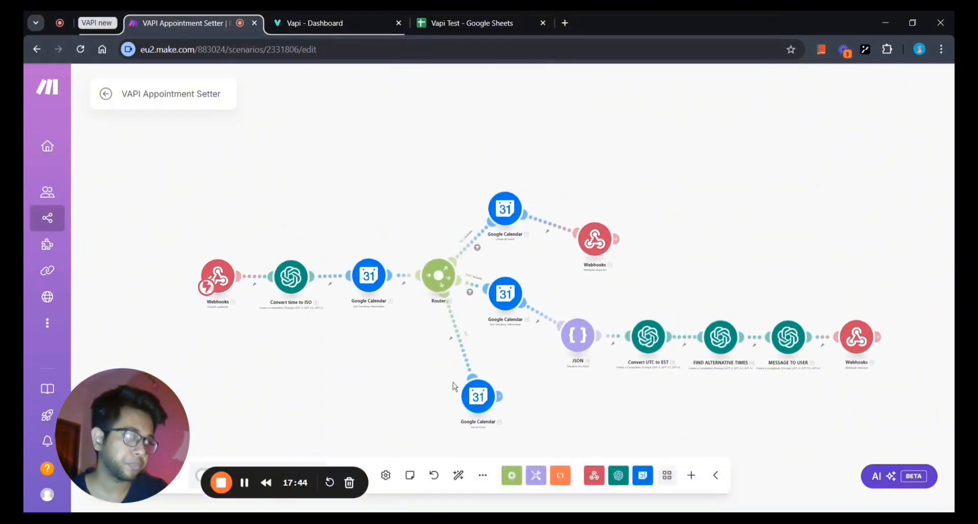
Delete the bottom Get an Event module and rearrange the remaining calendar and webhook modules.
right_click(476, 396)
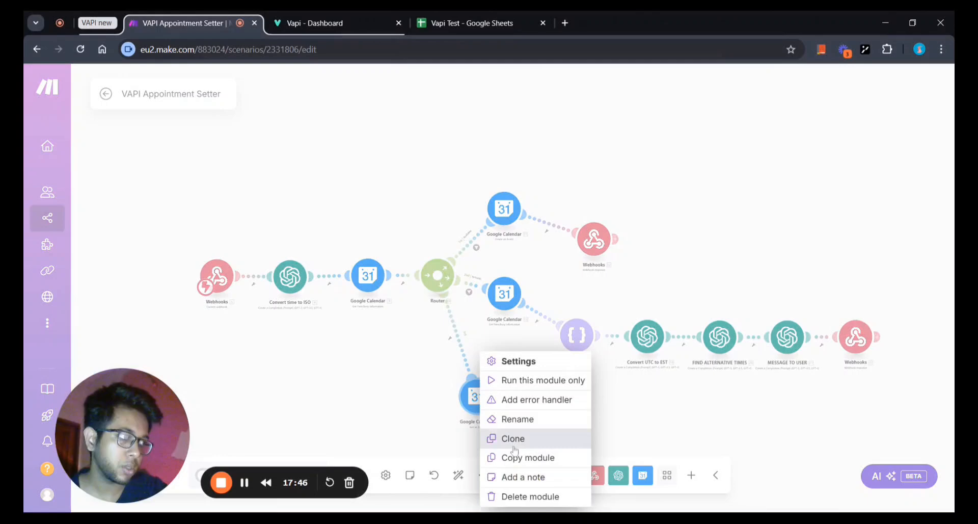
click(527, 496)
scroll(449, 373, down, 1)
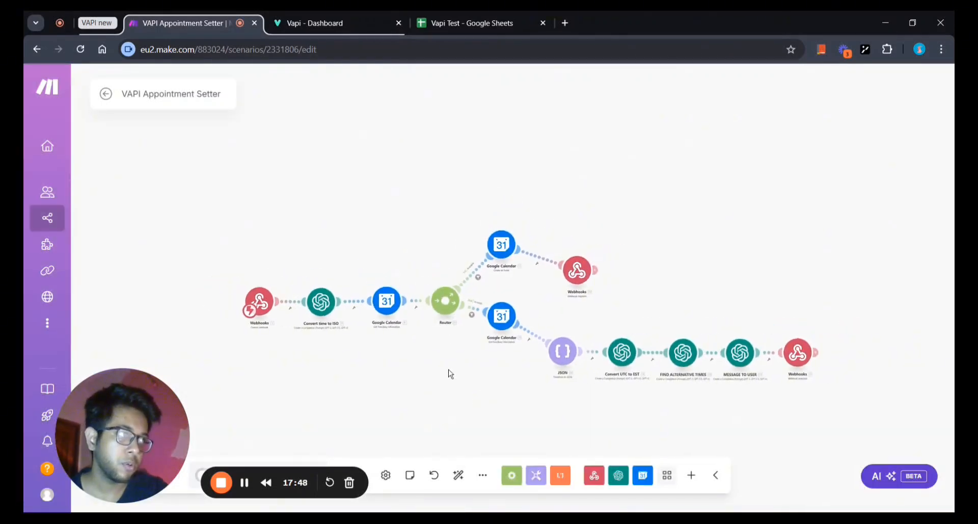
drag(501, 316, 497, 355)
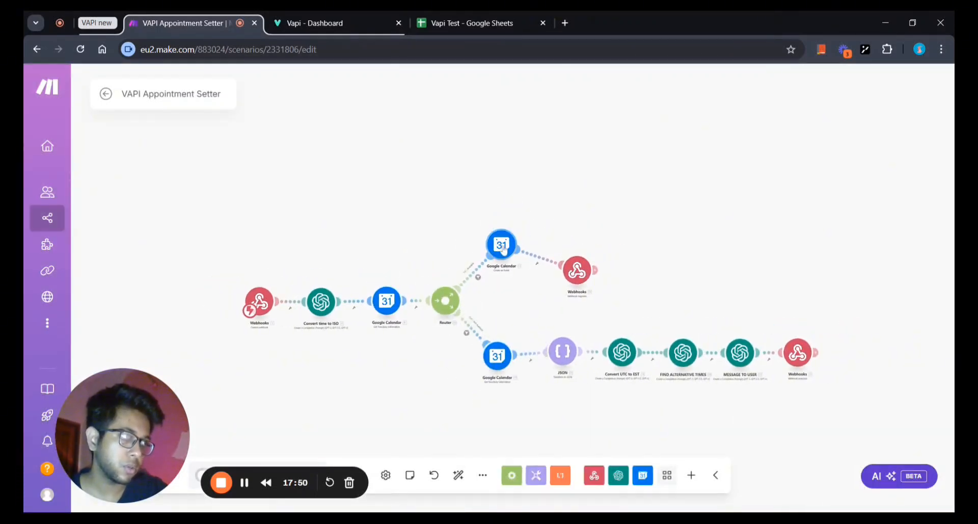
drag(503, 249, 517, 283)
drag(577, 278, 599, 281)
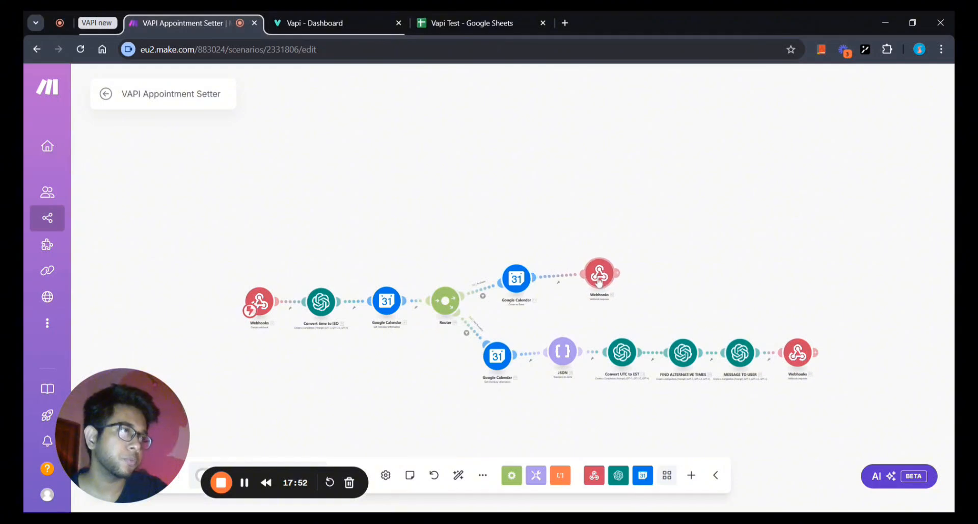
scroll(599, 281, up, 2)
drag(522, 341, 638, 334)
scroll(592, 341, up, 1)
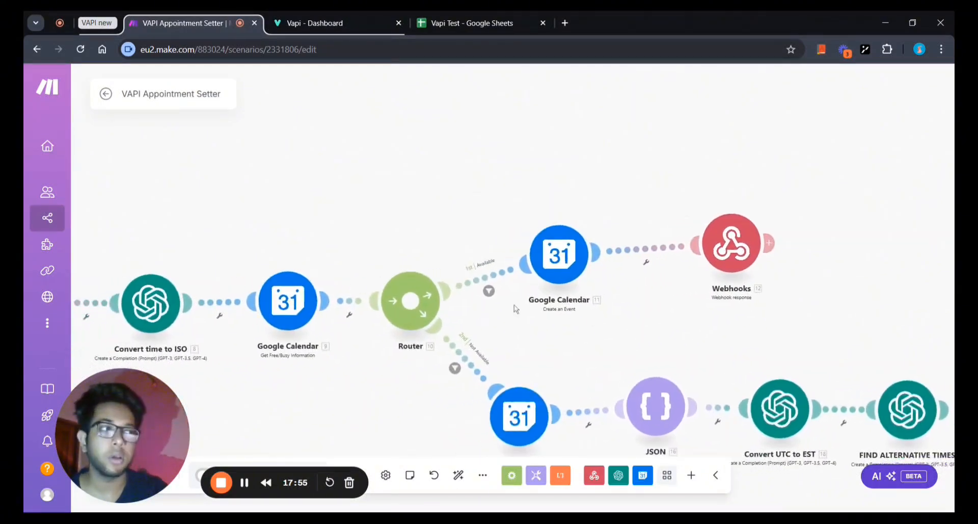
Review the Available route's filter condition and keep it unchanged.
click(489, 291)
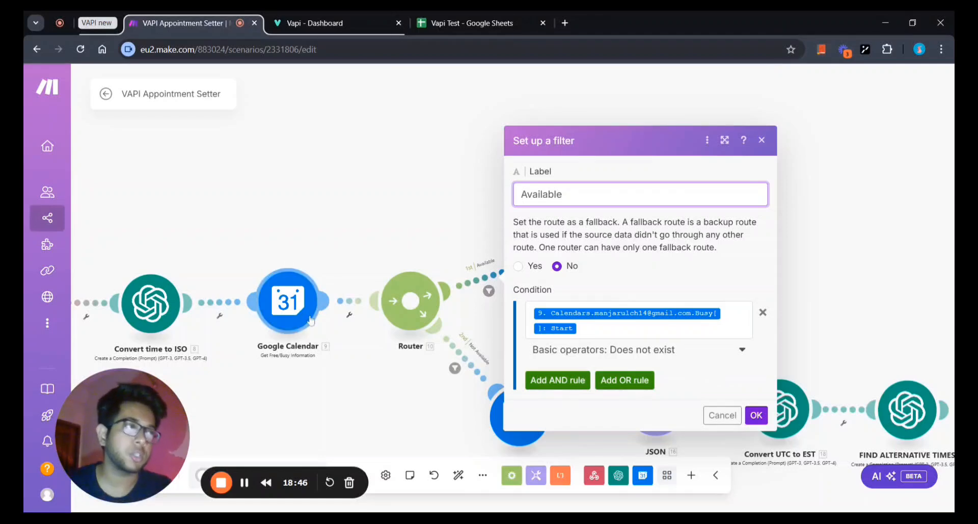
click(756, 414)
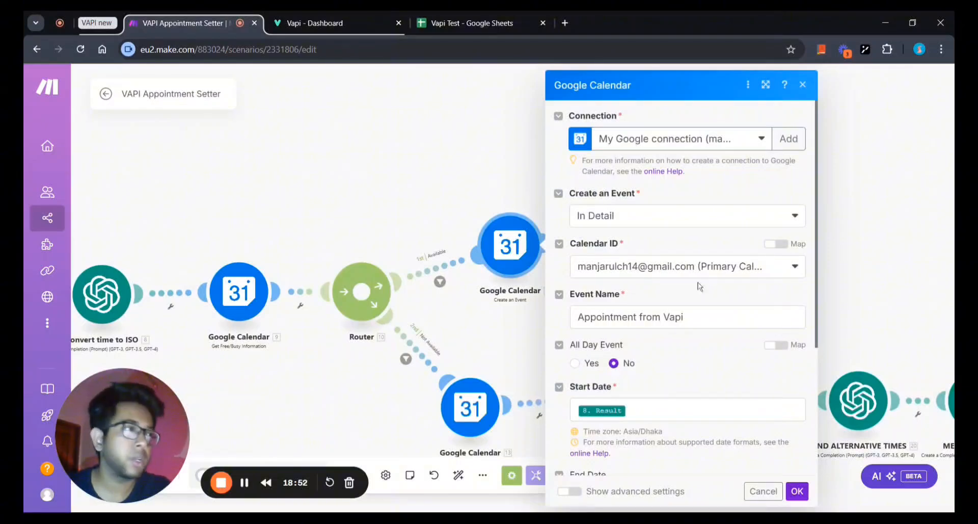
Confirm Create an Event with name 'Appointment from Vapi', Start Date from 8. Result, 00:30 duration.
scroll(665, 353, down, 3)
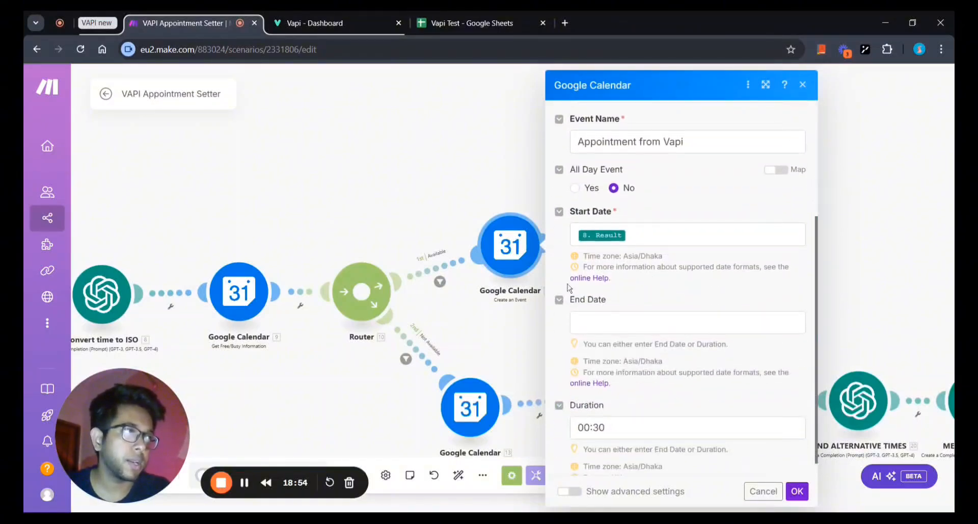
drag(305, 409, 461, 372)
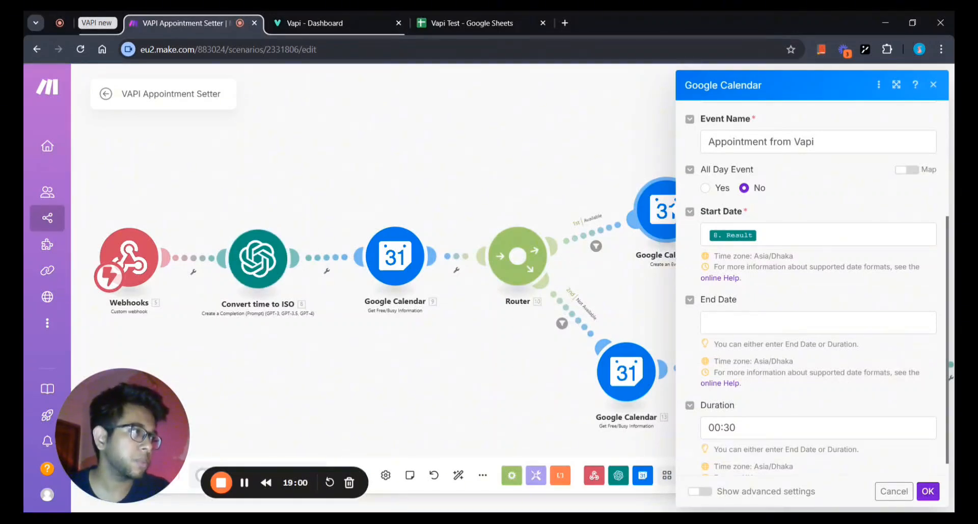
scroll(771, 429, down, 1)
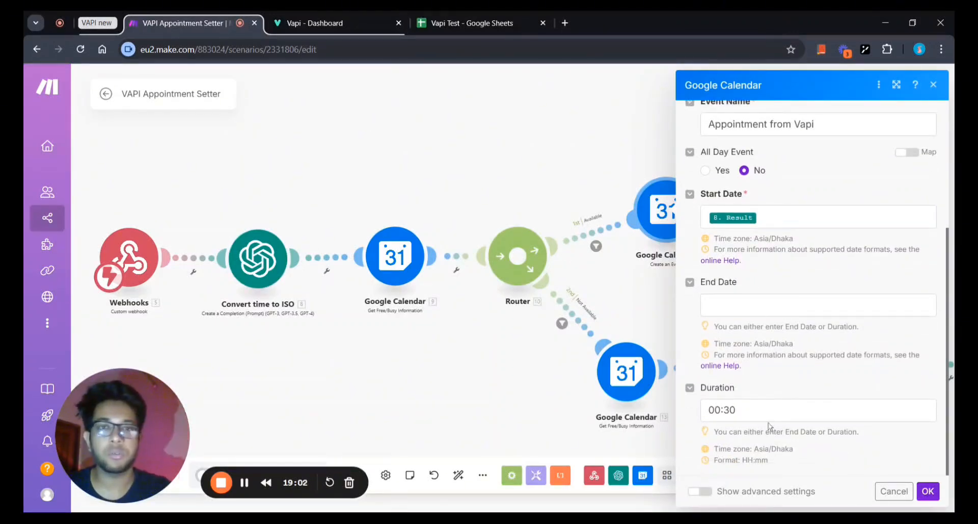
scroll(769, 425, up, 2)
scroll(769, 425, down, 2)
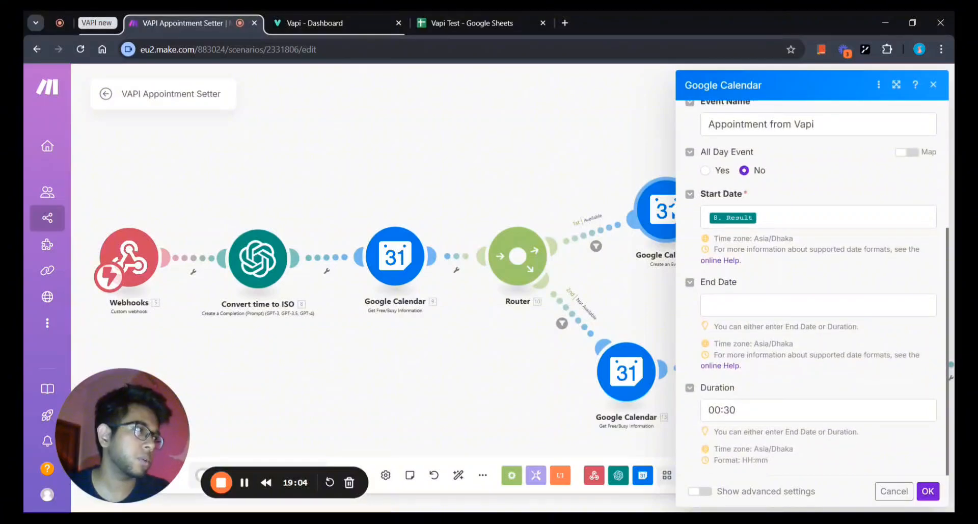
scroll(837, 335, up, 4)
click(834, 320)
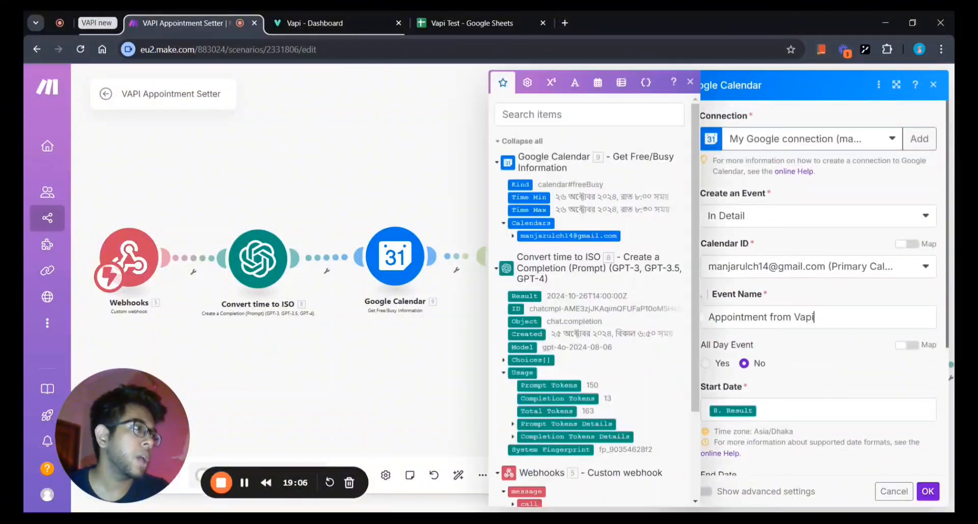
click(833, 338)
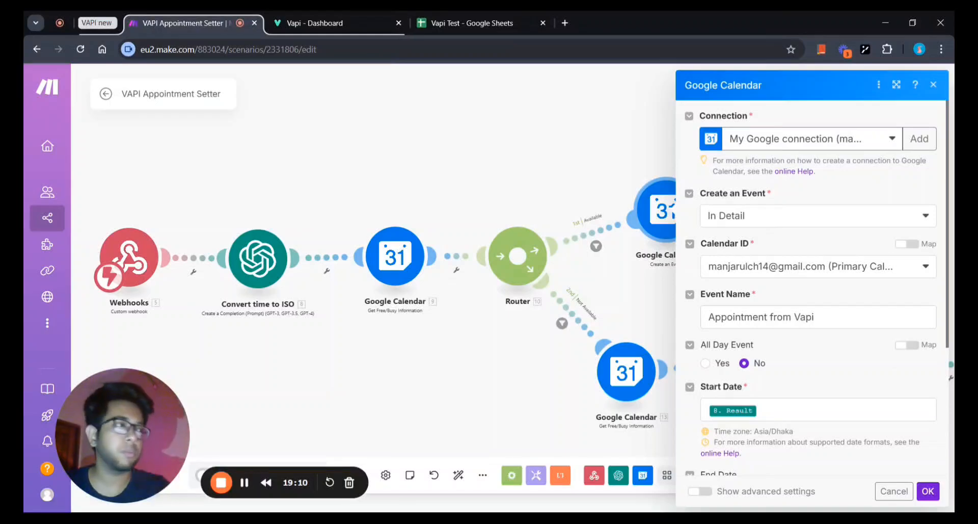
scroll(815, 288, down, 3)
scroll(815, 288, up, 3)
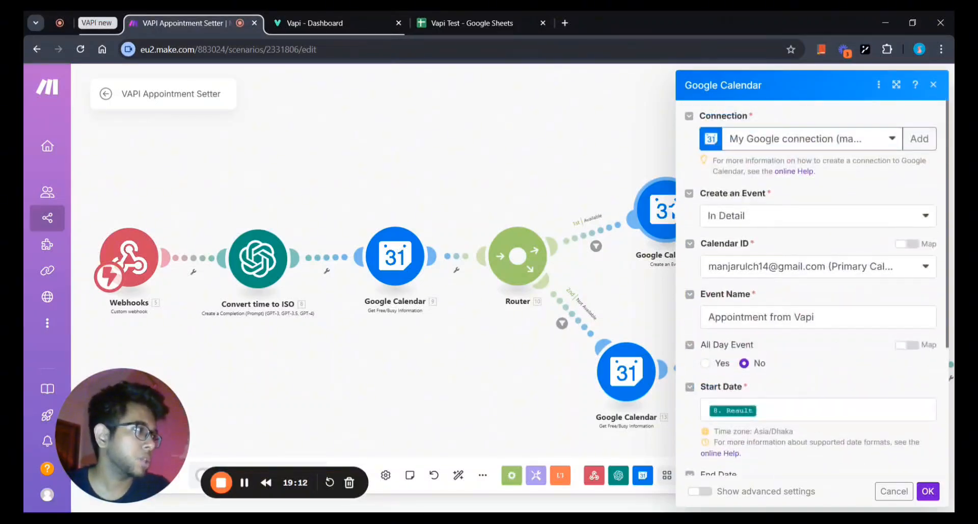
click(928, 491)
drag(729, 322, 626, 326)
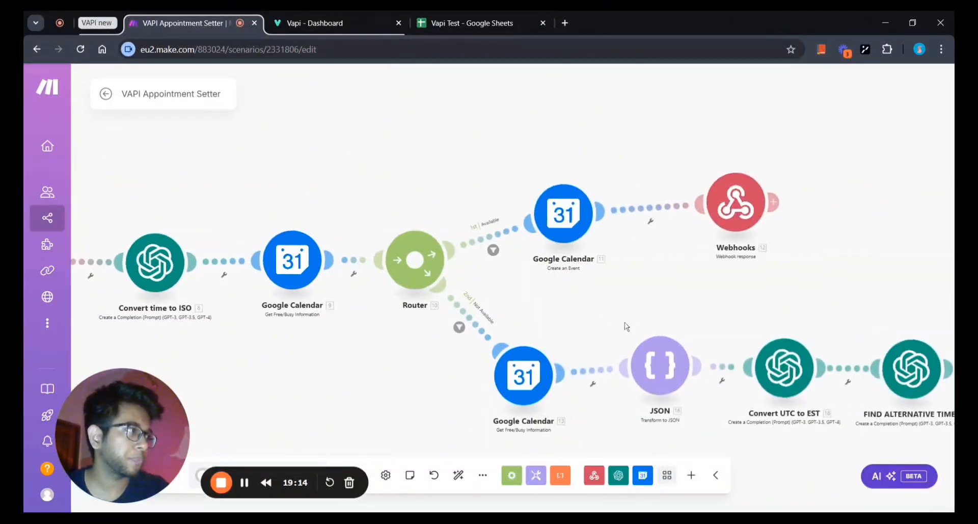
click(695, 239)
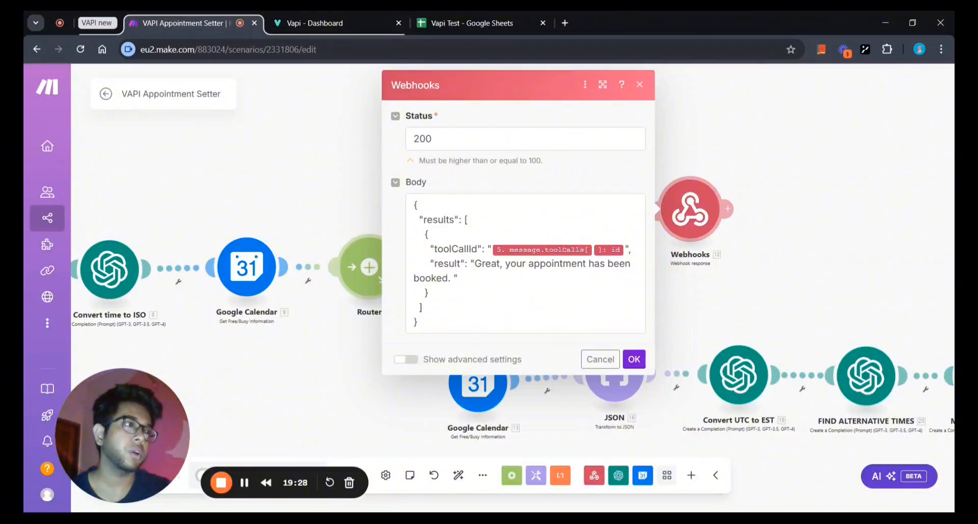
click(640, 361)
scroll(648, 331, down, 1)
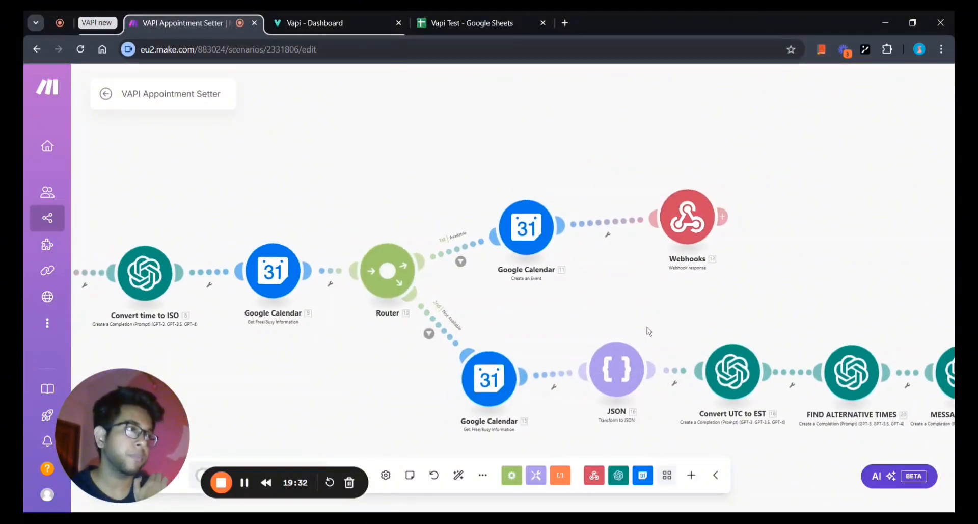
scroll(648, 331, down, 3)
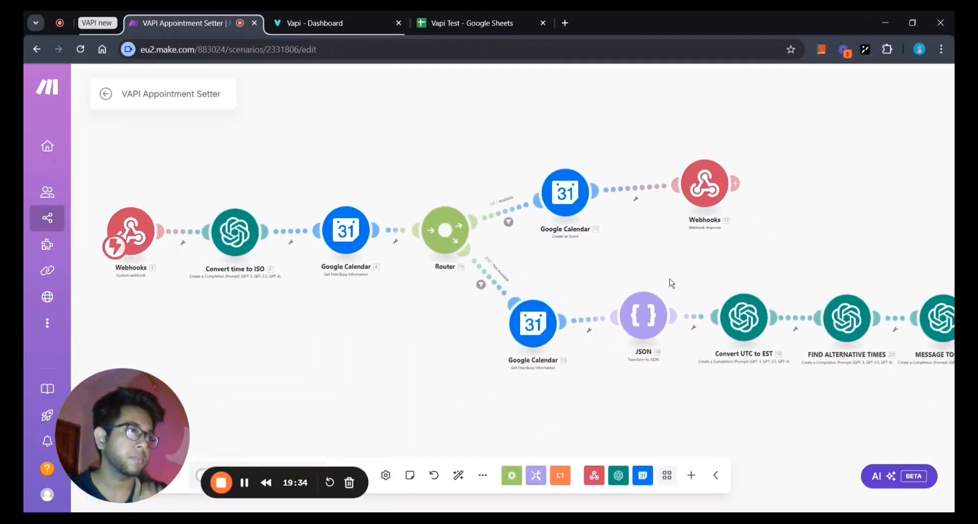
scroll(667, 270, down, 3)
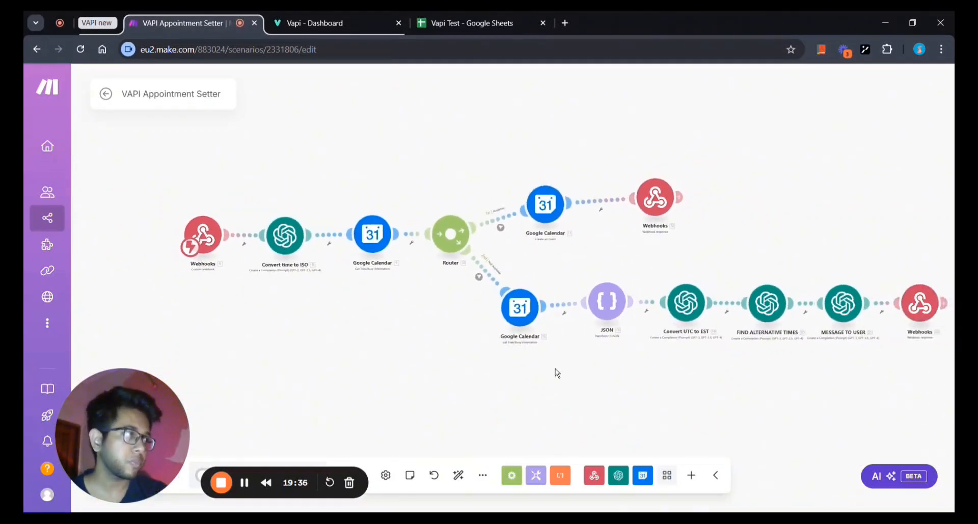
drag(556, 372, 405, 353)
scroll(405, 353, down, 1)
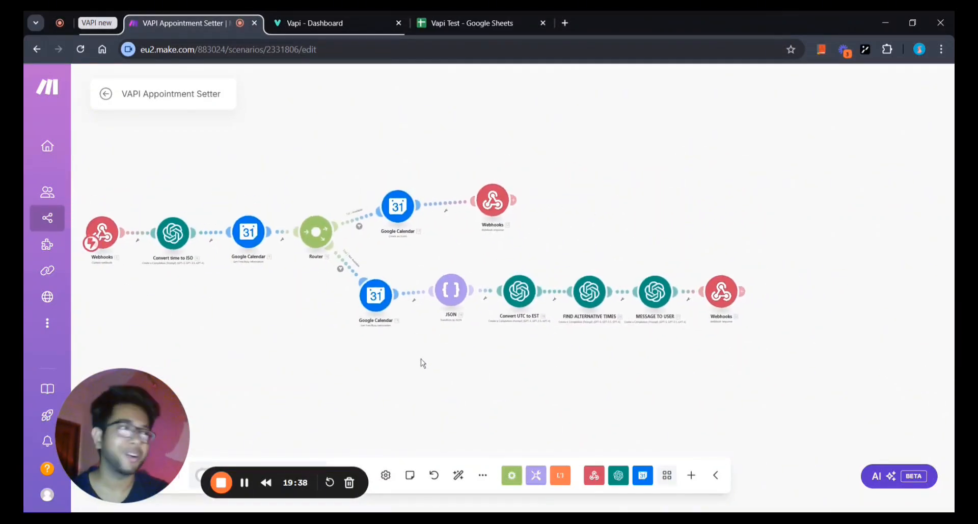
scroll(410, 371, up, 3)
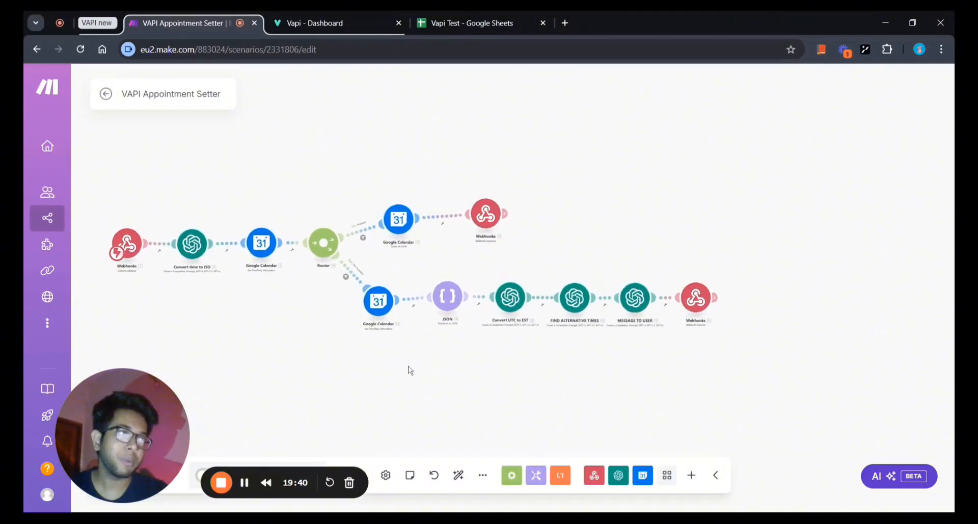
drag(411, 370, 280, 406)
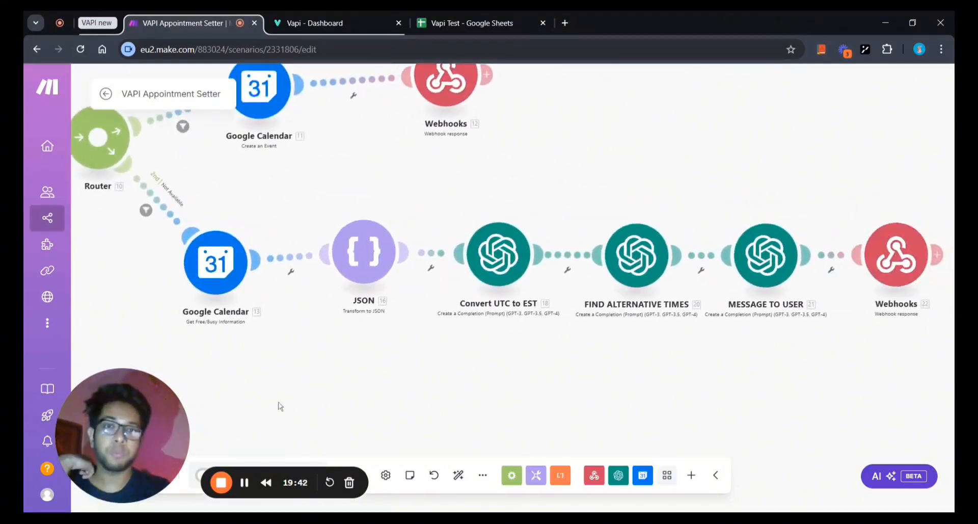
scroll(276, 402, down, 1)
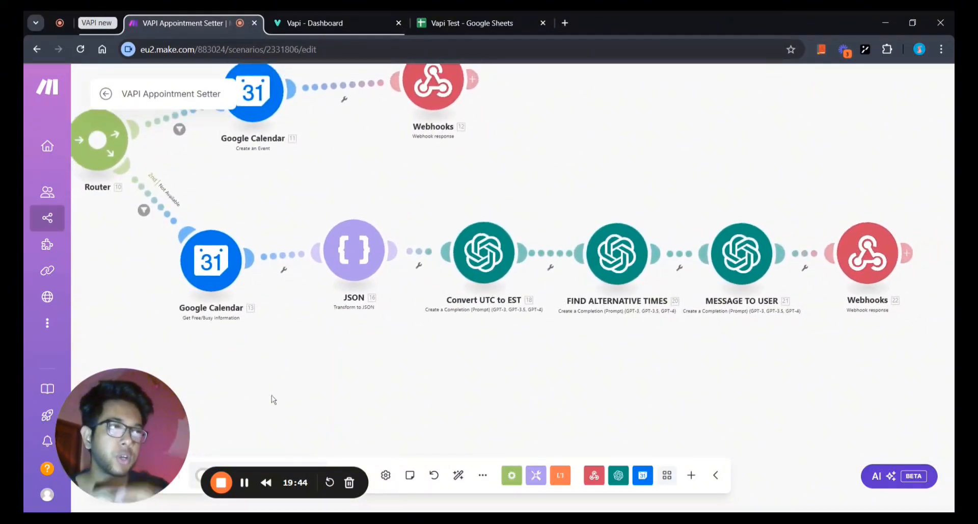
scroll(346, 389, down, 1)
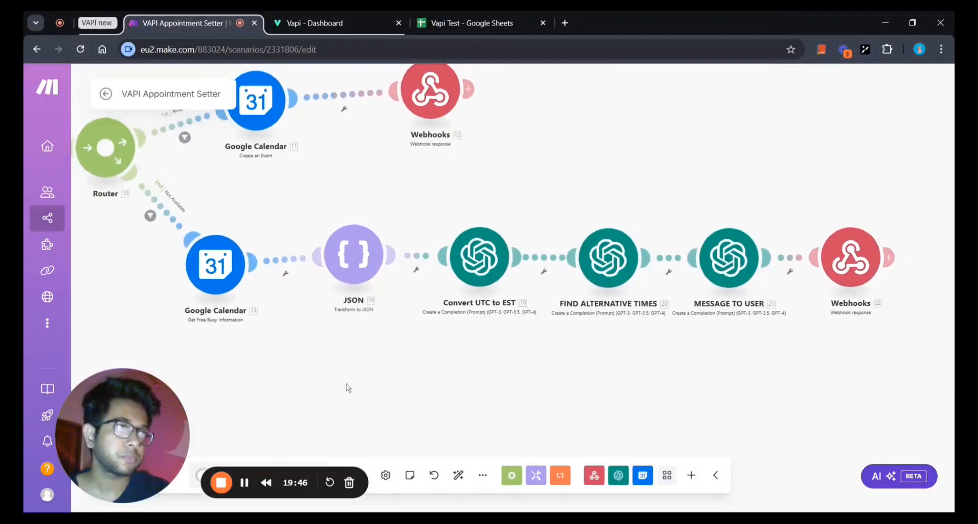
drag(361, 389, 448, 413)
scroll(448, 414, down, 1)
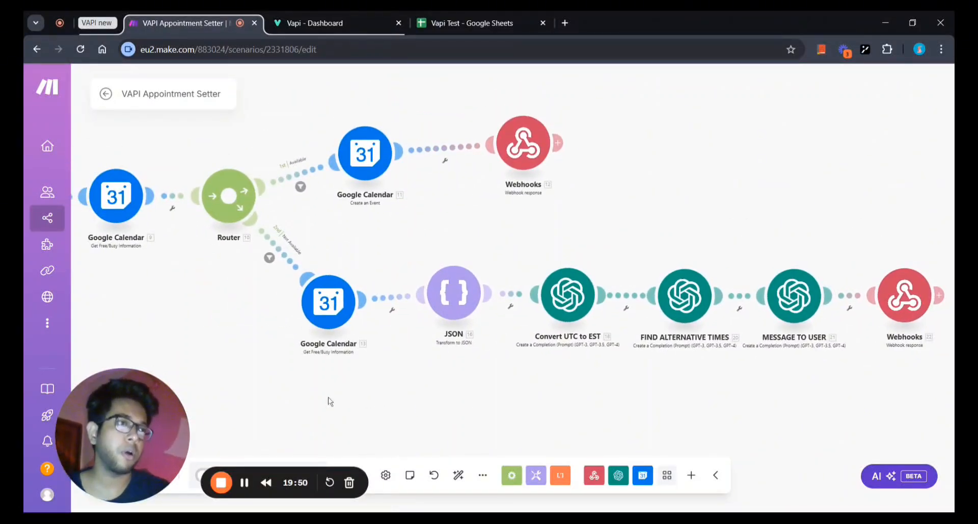
drag(332, 399, 414, 422)
scroll(415, 420, down, 1)
drag(257, 321, 211, 307)
scroll(328, 344, down, 1)
scroll(258, 330, down, 1)
scroll(252, 303, up, 2)
scroll(252, 305, up, 1)
drag(322, 337, 313, 354)
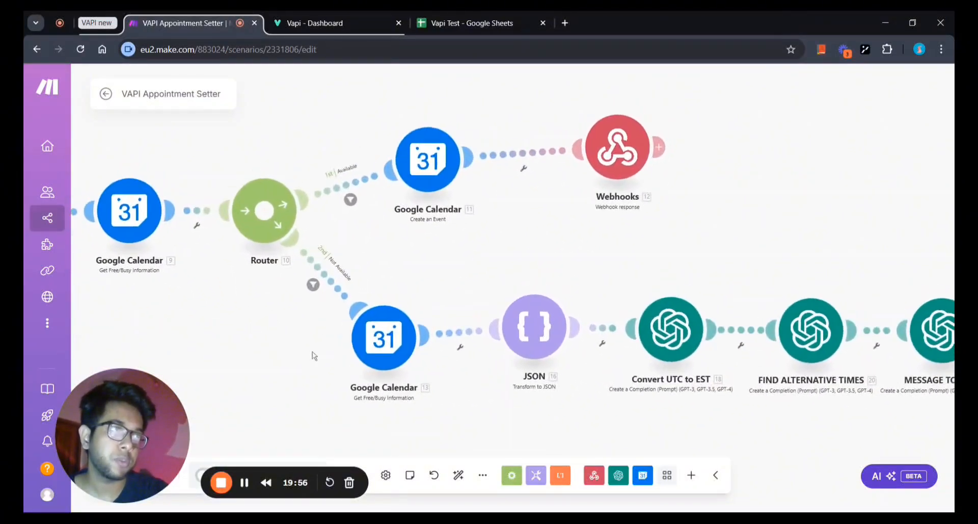
click(312, 289)
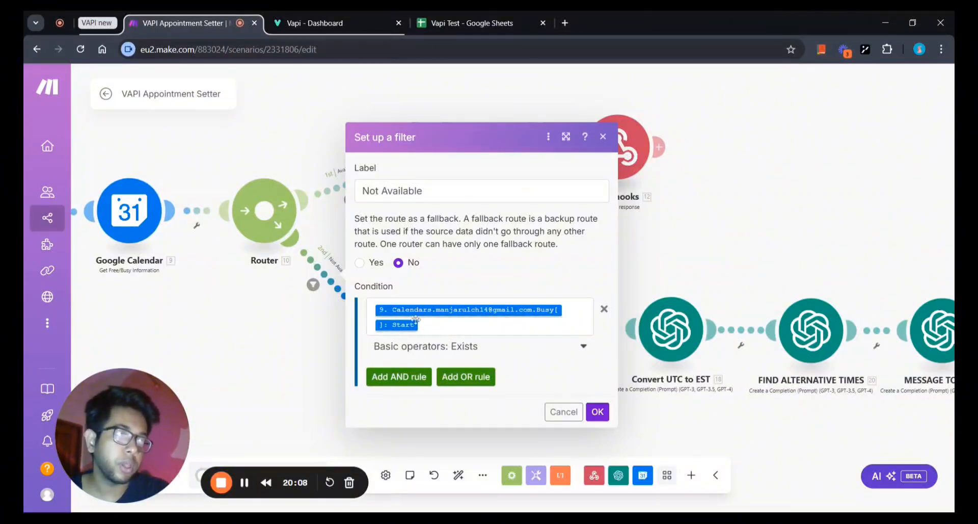
drag(218, 332, 327, 343)
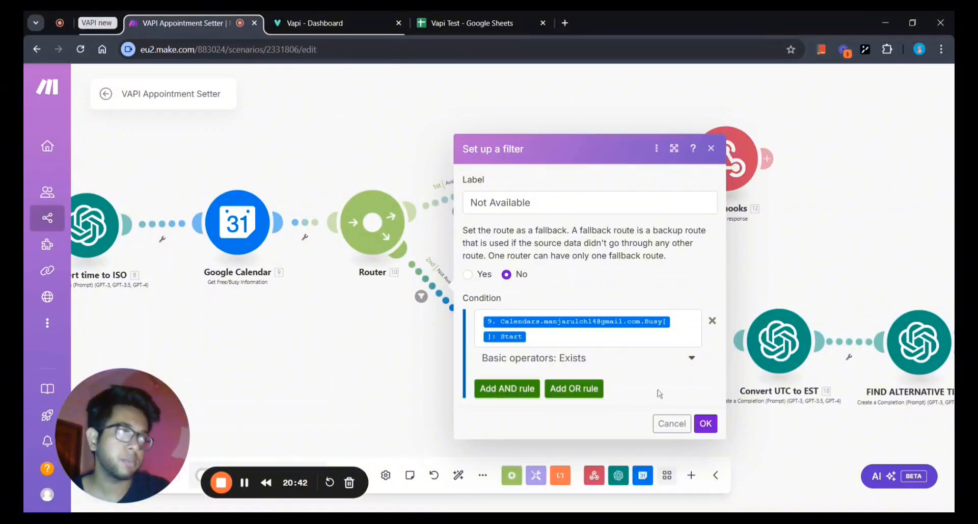
click(706, 423)
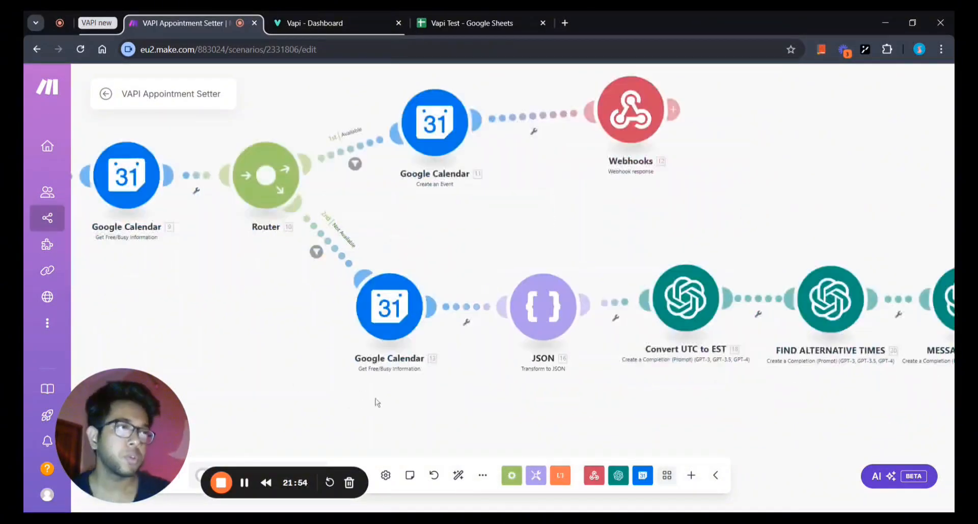
scroll(377, 400, up, 2)
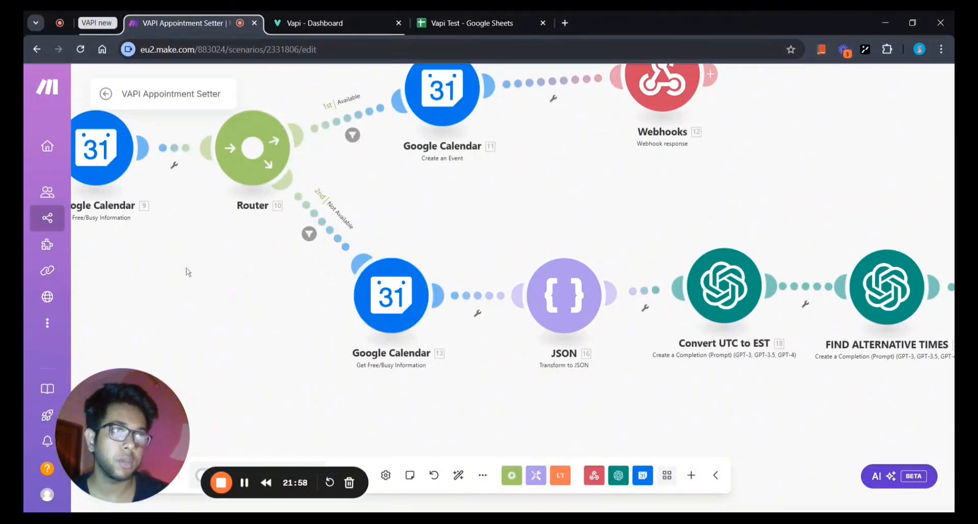
mouse_move(186, 269)
mouse_down()
mouse_move(251, 288)
mouse_move(202, 267)
mouse_up()
scroll(221, 271, down, 1)
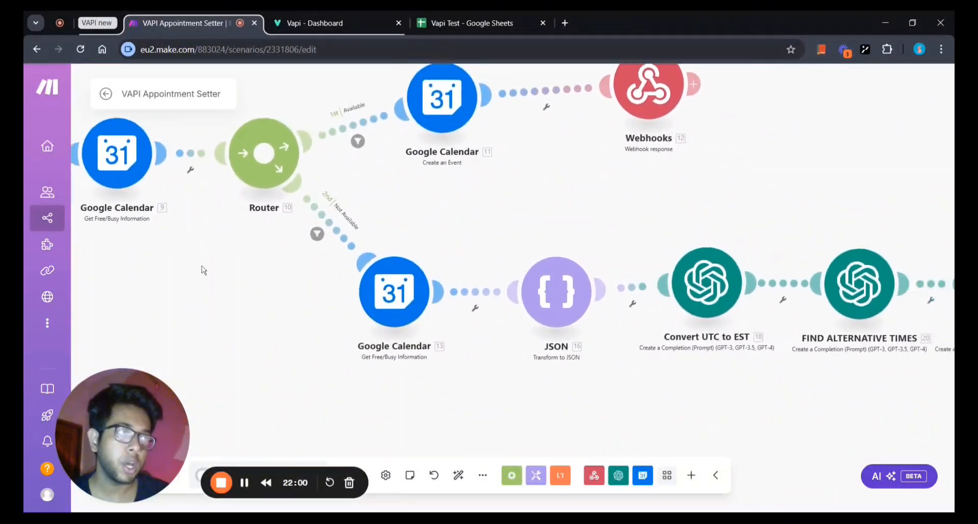
click(411, 316)
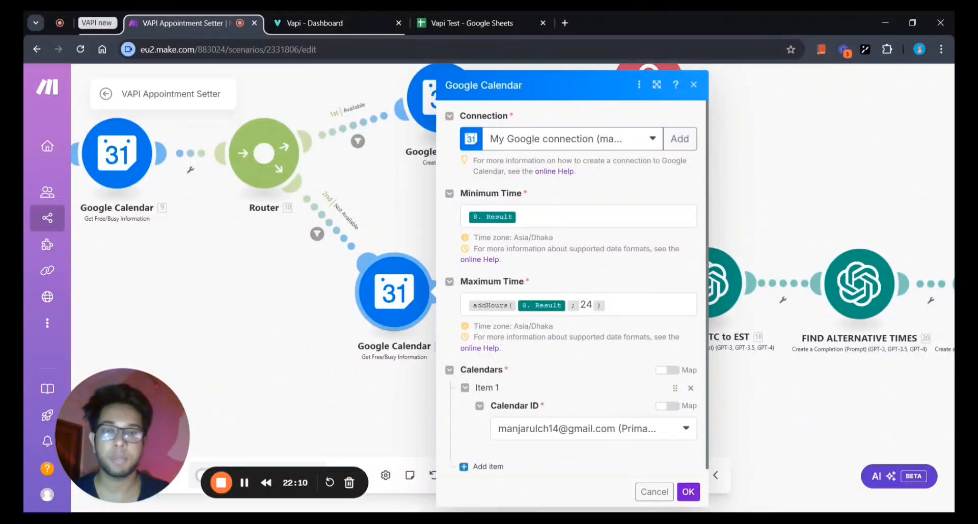
scroll(554, 265, down, 1)
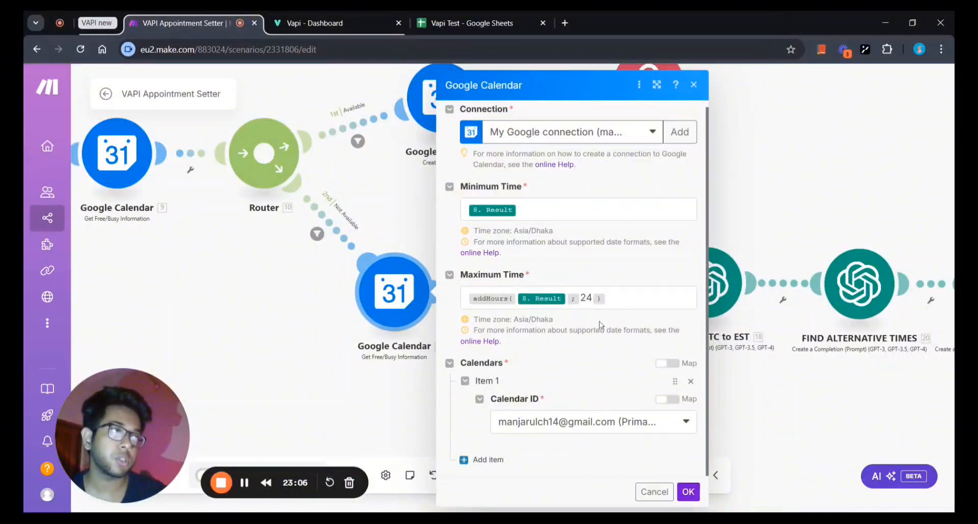
click(689, 491)
scroll(481, 398, up, 2)
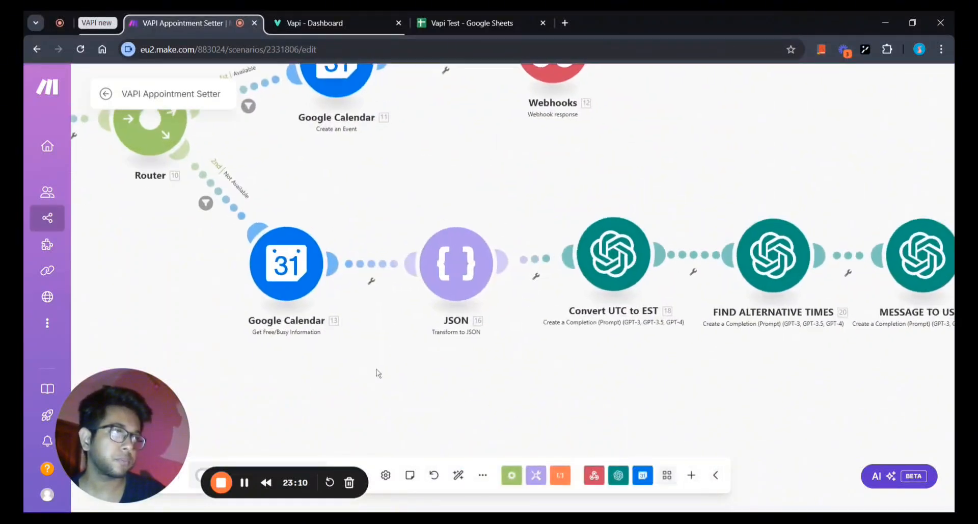
Inspect the JSON module's 4-space indentation settings and close them unchanged.
drag(378, 373, 286, 388)
click(371, 274)
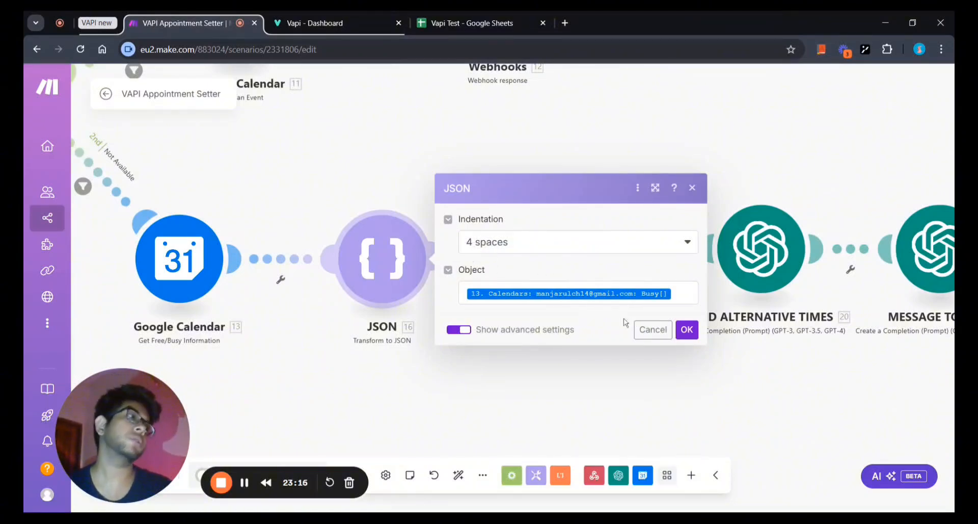
click(265, 346)
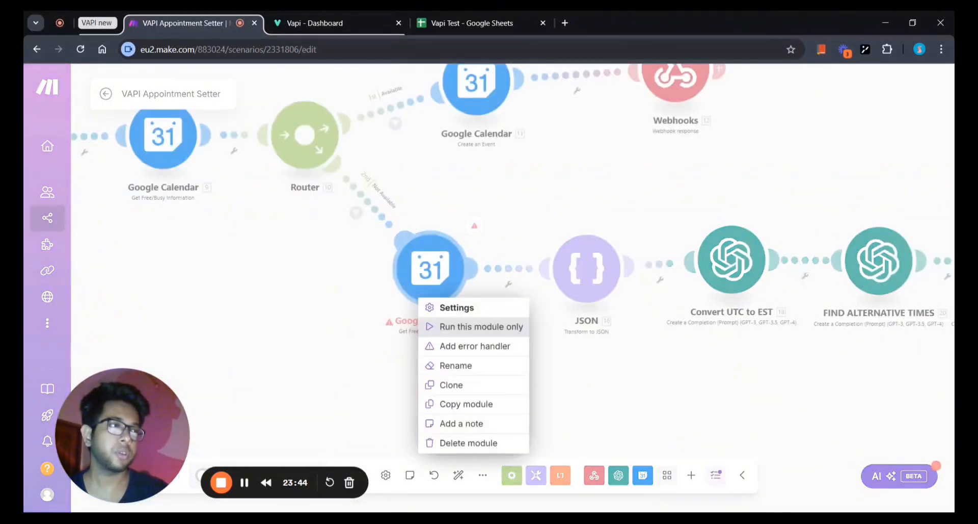
Run only the lower Google Calendar module with Result set to 2024-10-30T15:00:00Z.
click(481, 326)
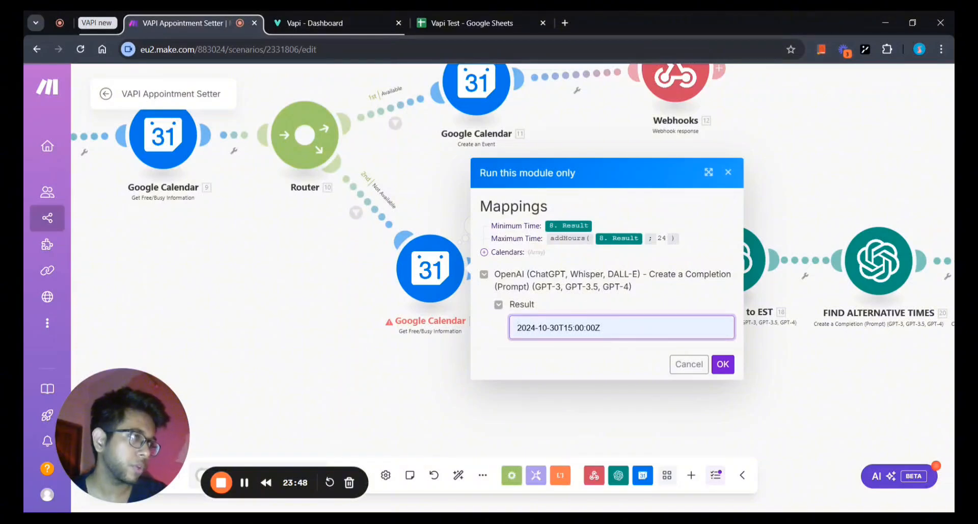
click(609, 350)
click(615, 351)
click(518, 327)
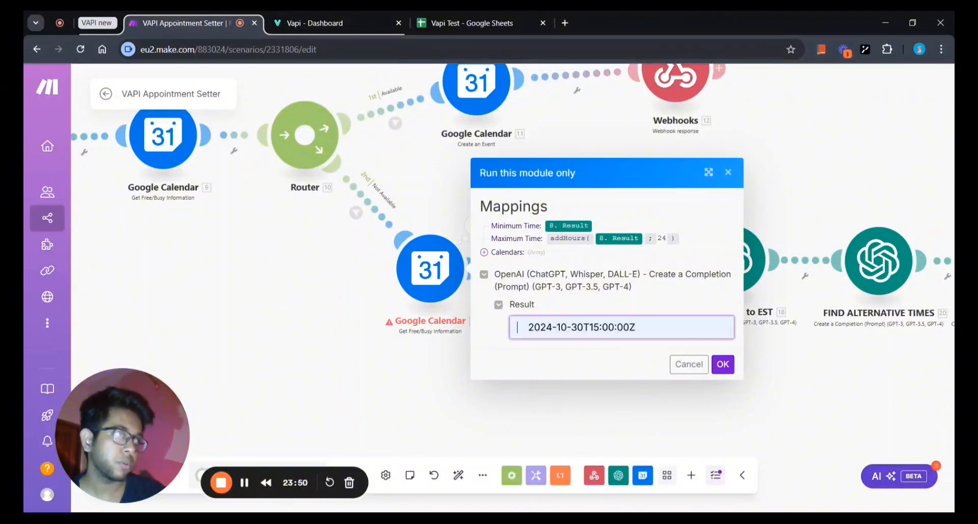
key(BackSpace)
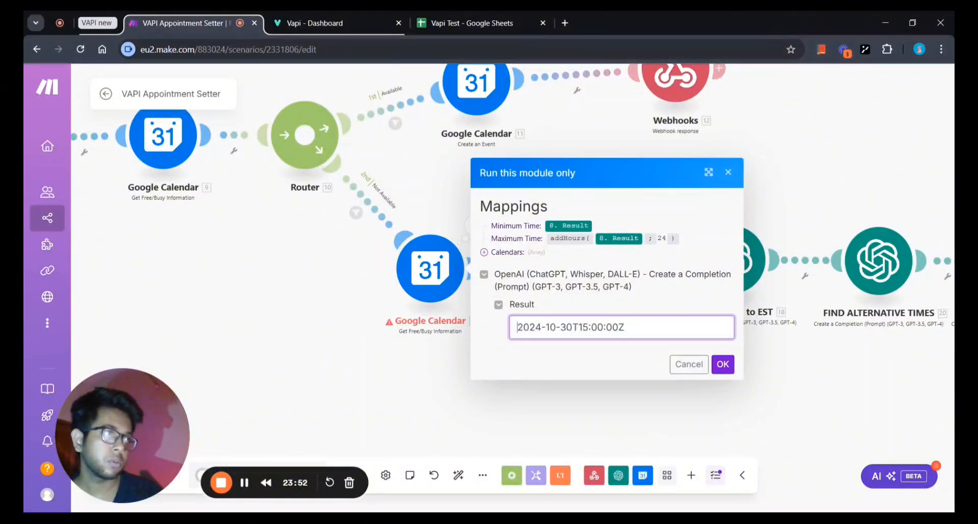
click(557, 354)
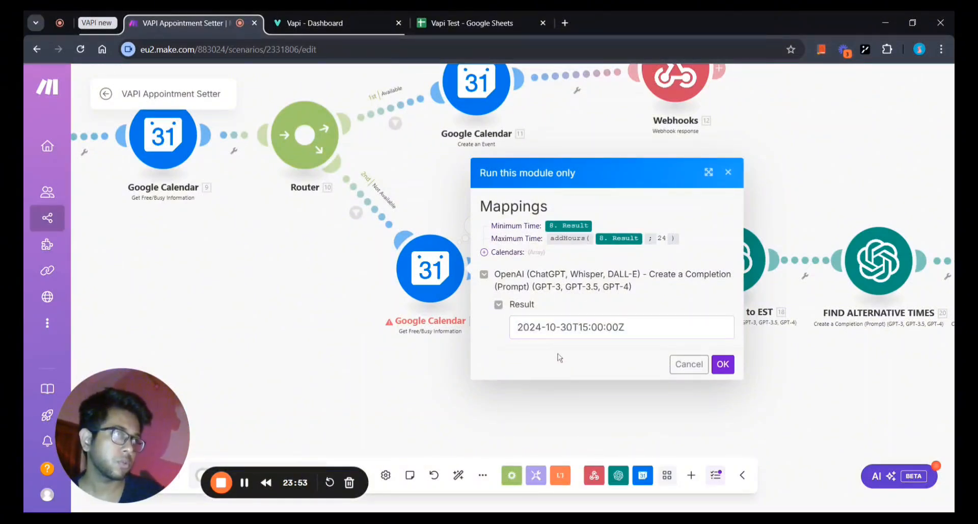
click(722, 363)
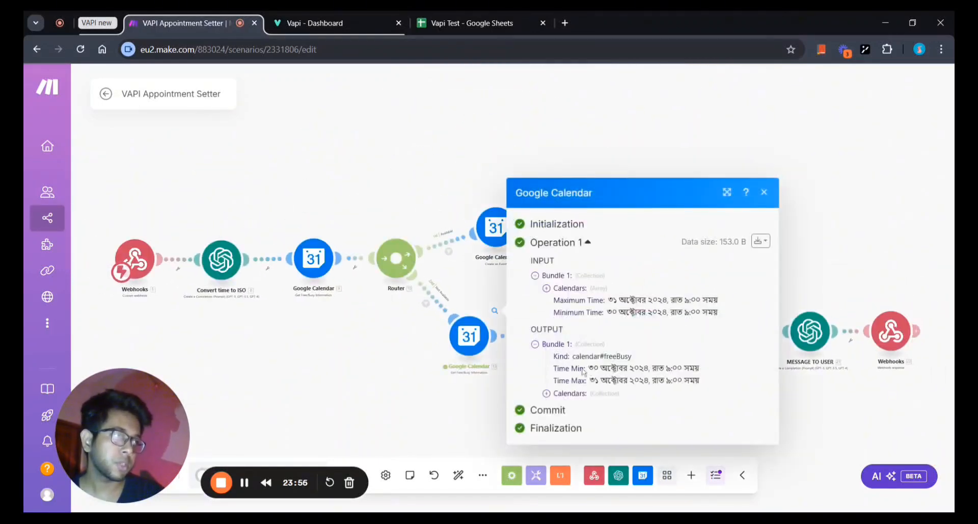
Check the output's Calendars > Busy list, which is empty, then close the results.
click(546, 394)
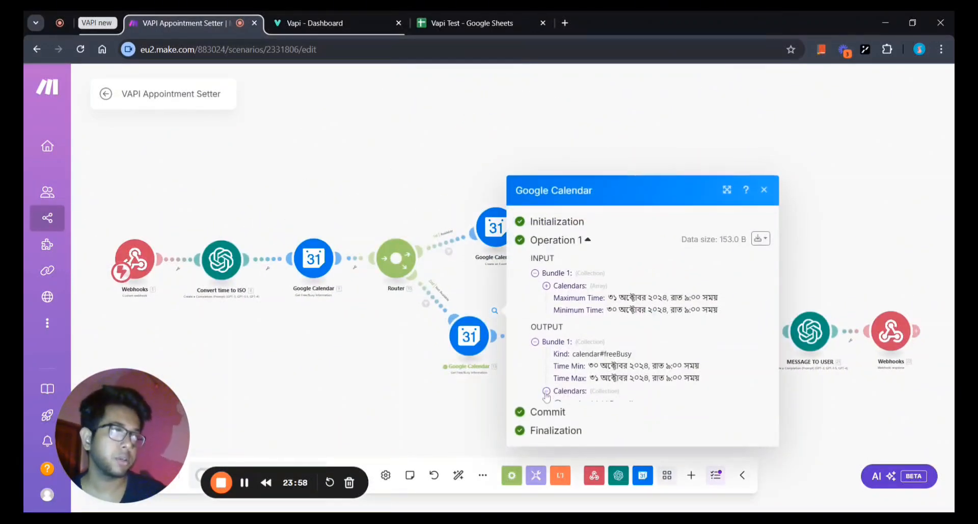
click(558, 399)
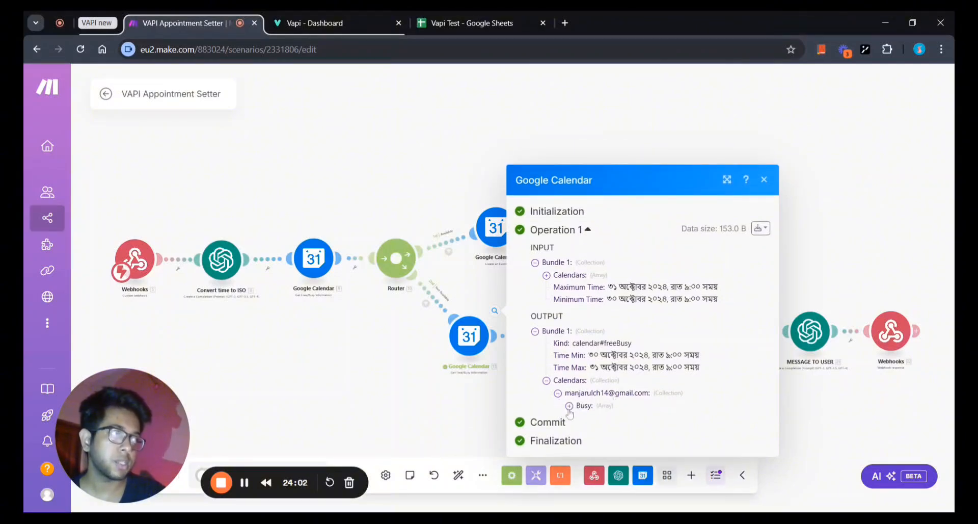
click(569, 407)
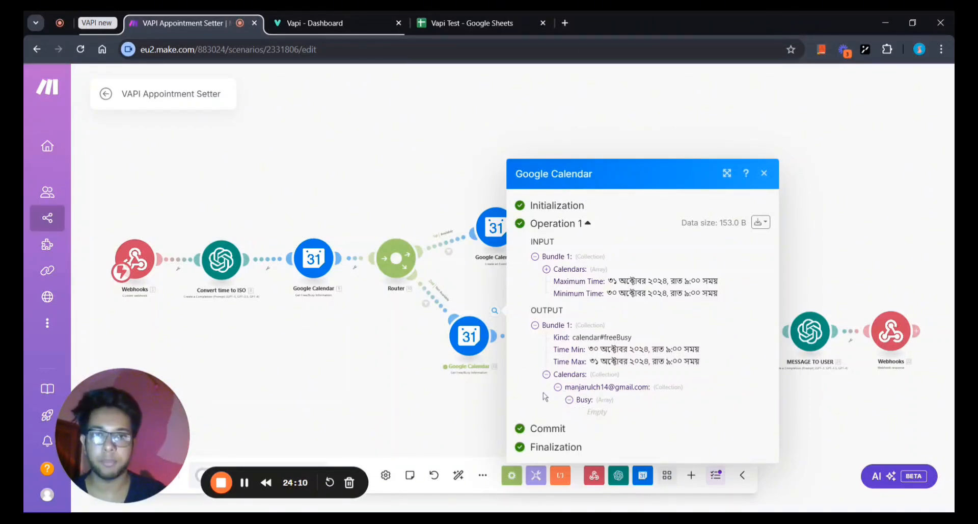
click(450, 392)
Zoom into the lower branch and review the JSON module's settings without changes.
scroll(450, 392, up, 2)
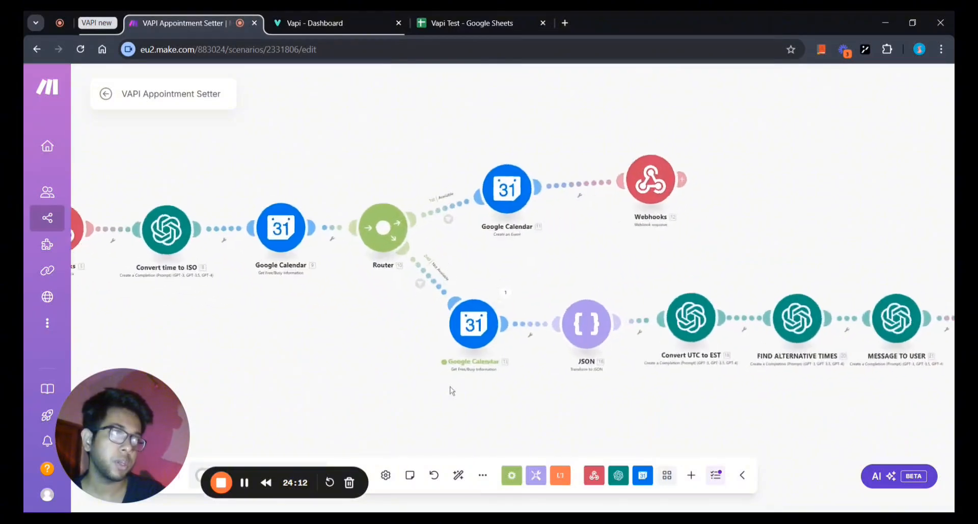
drag(510, 382, 368, 361)
scroll(367, 362, up, 2)
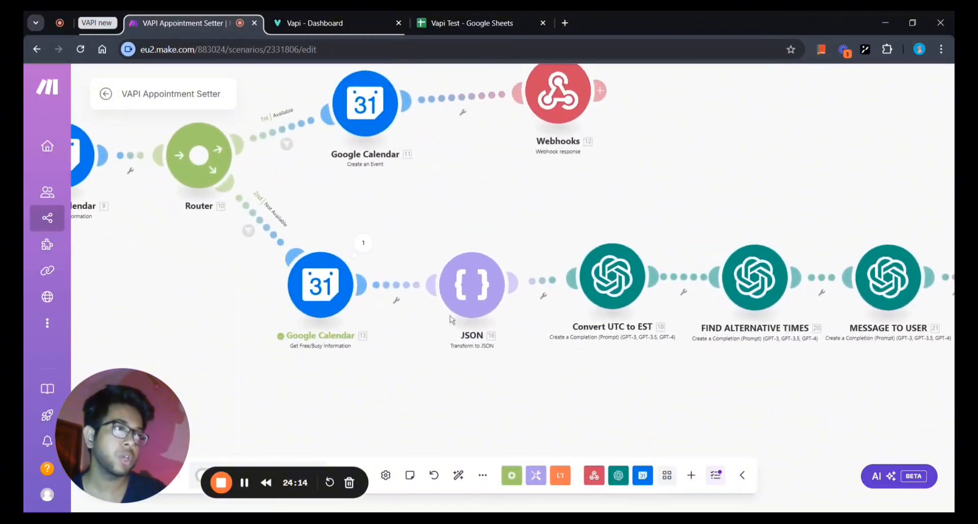
click(450, 285)
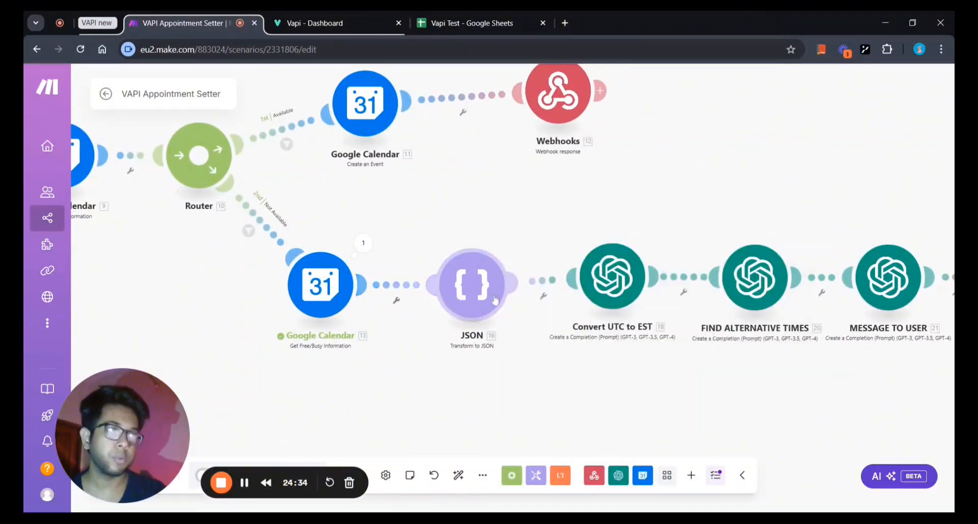
click(468, 285)
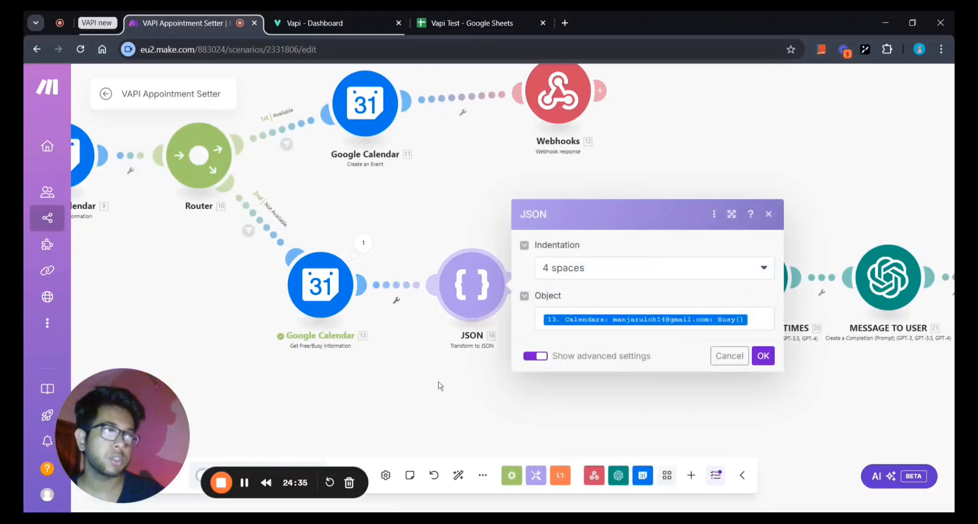
click(453, 375)
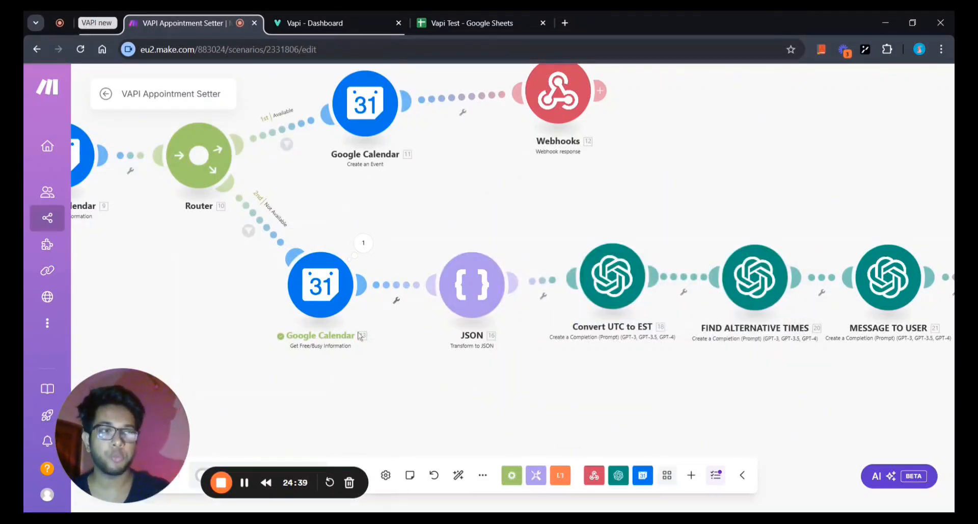
Inspect the Google Calendar free/busy output's Calendars and Busy array, then close the details.
click(364, 243)
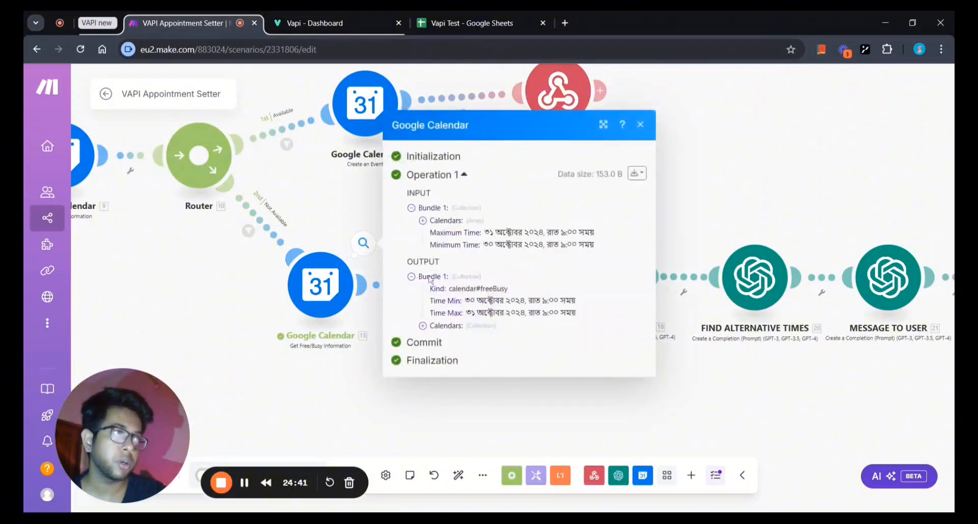
click(423, 325)
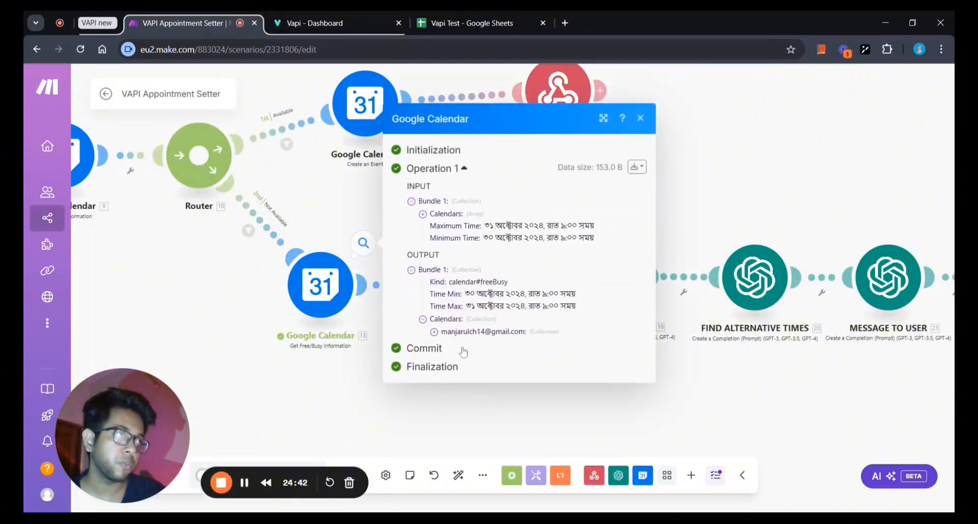
click(434, 333)
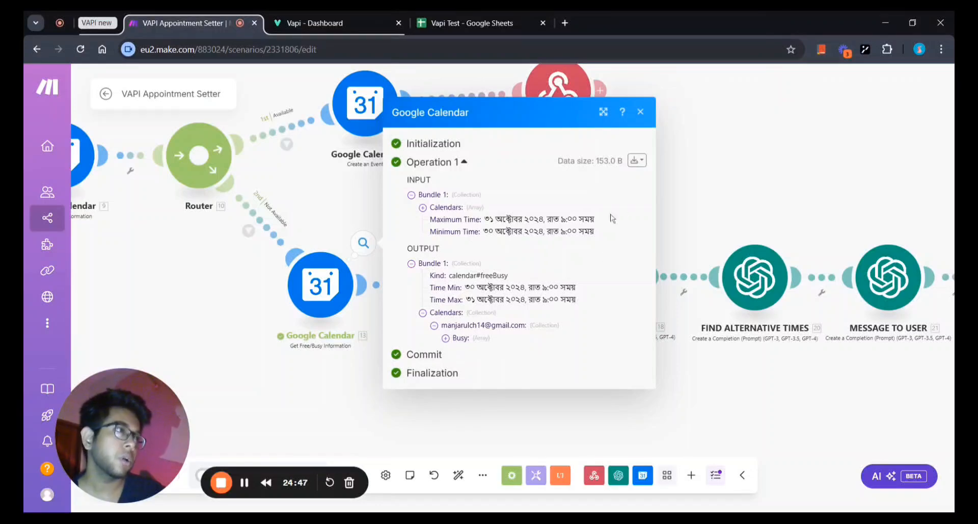
click(640, 111)
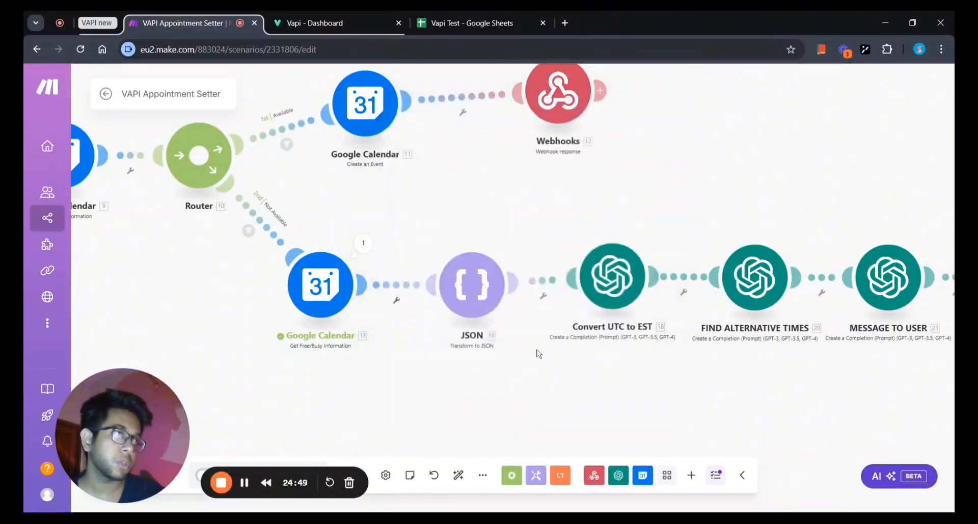
Frame the lower route from JSON through Convert UTC to EST and Message to User to Webhooks.
drag(537, 350, 472, 347)
scroll(496, 346, up, 2)
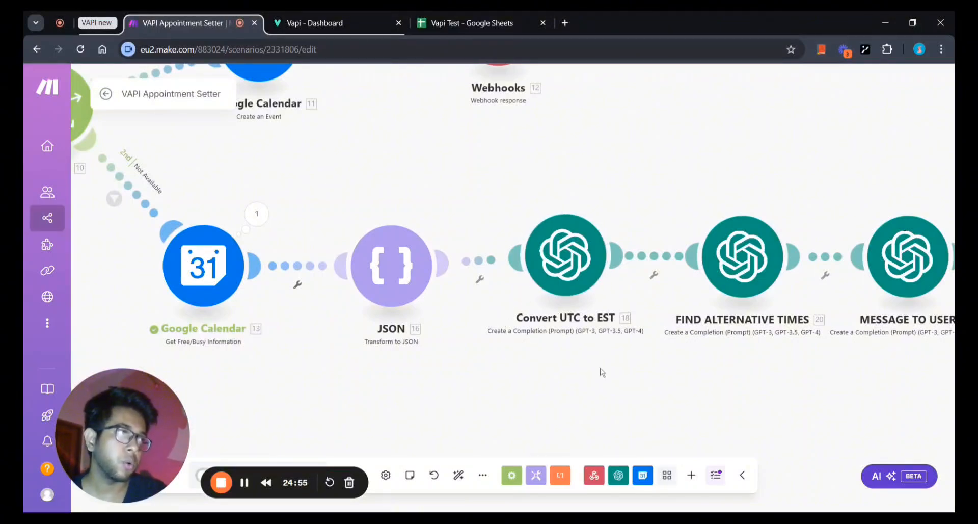
scroll(601, 371, down, 2)
scroll(494, 392, down, 1)
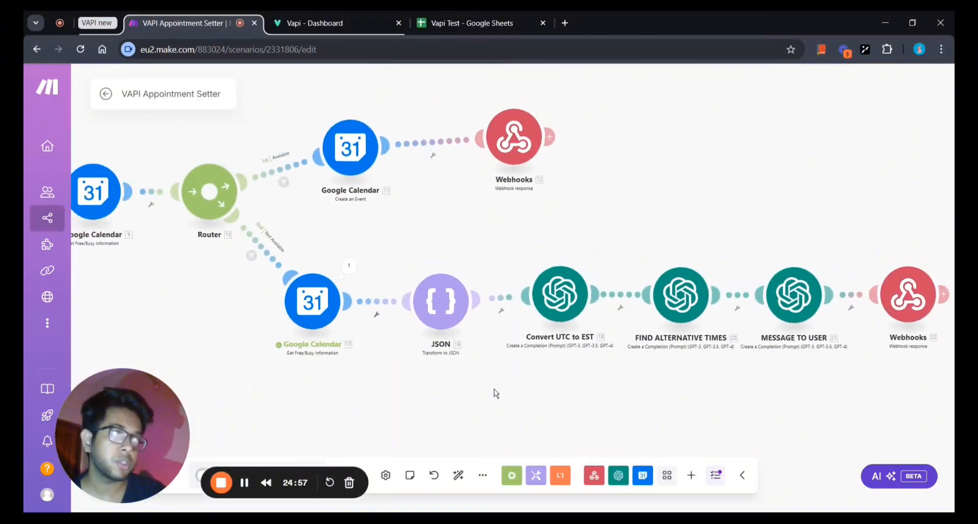
drag(493, 392, 413, 394)
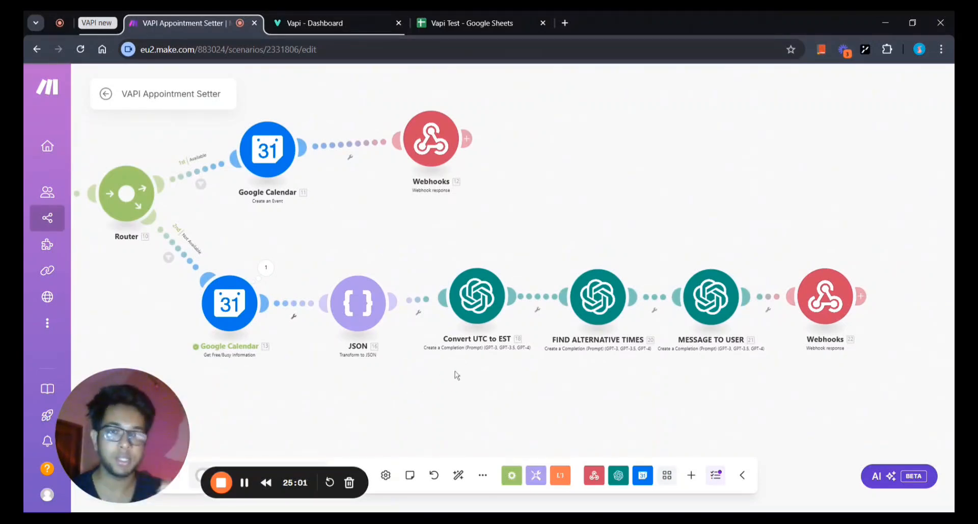
scroll(457, 375, up, 3)
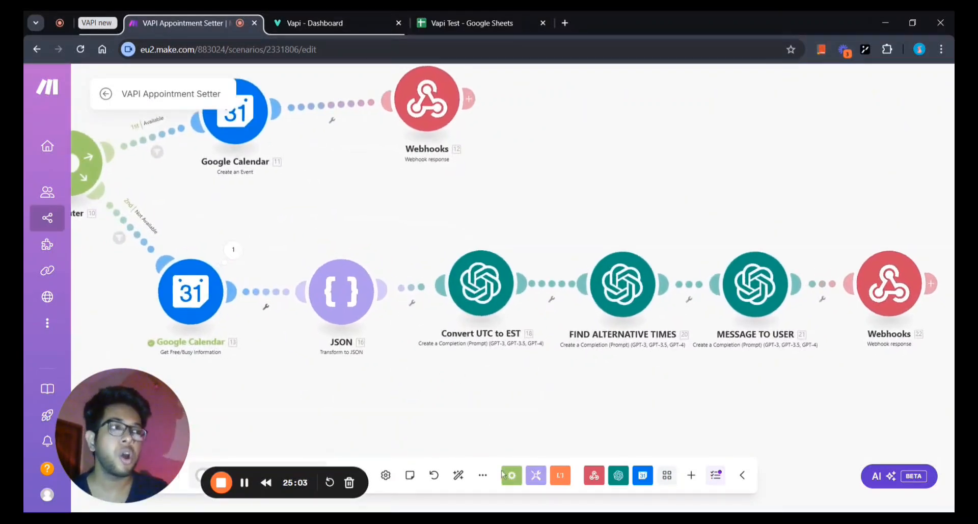
scroll(470, 381, up, 4)
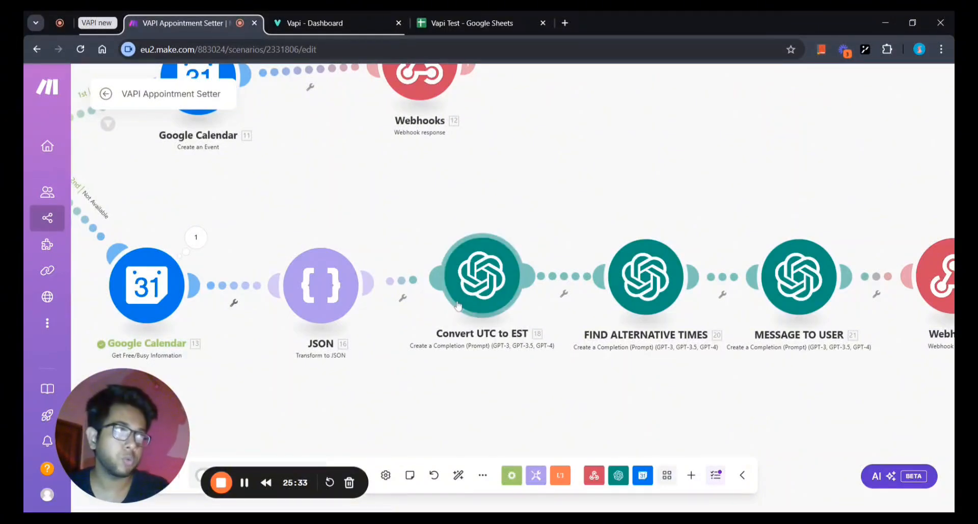
drag(424, 391, 390, 392)
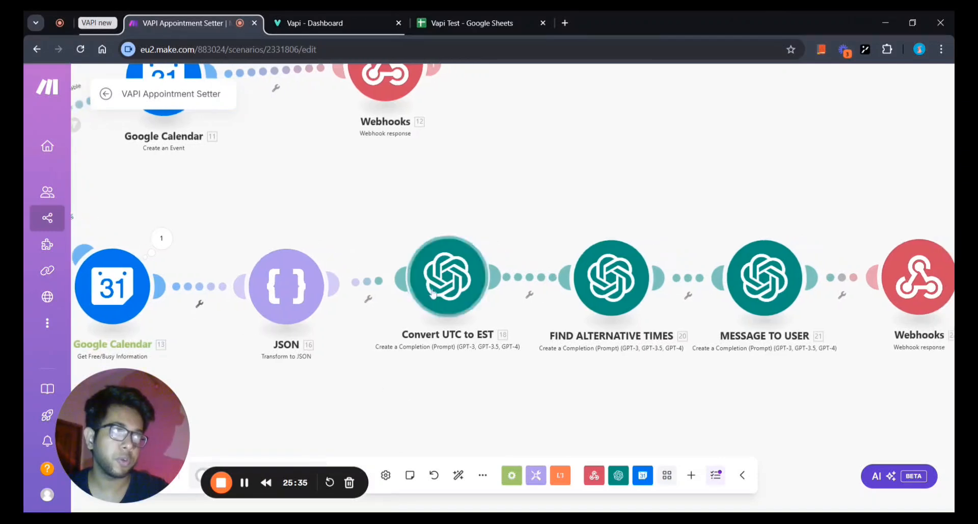
click(454, 297)
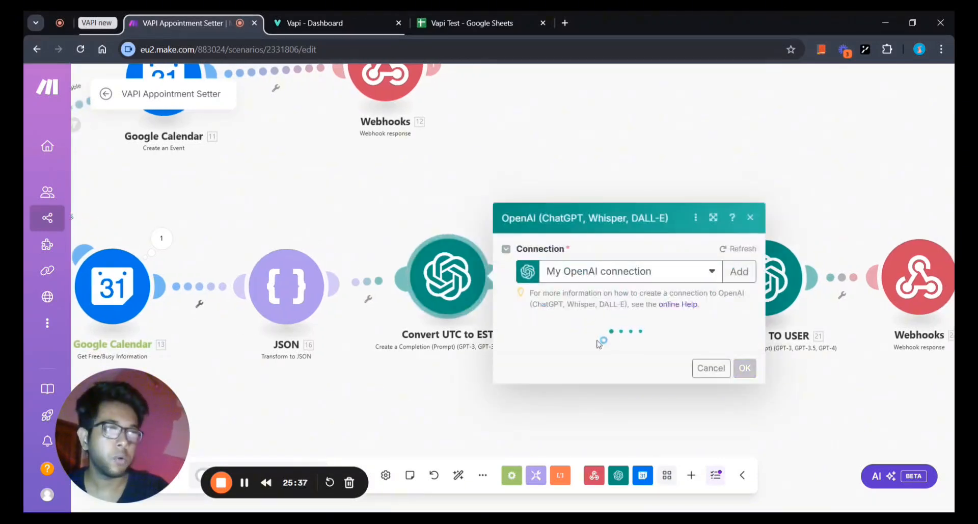
scroll(626, 338, down, 1)
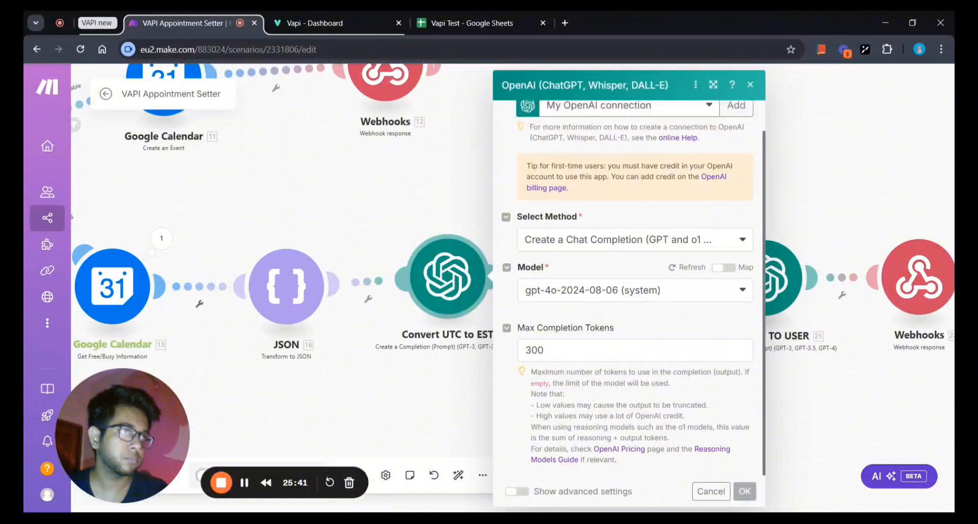
scroll(622, 341, down, 2)
scroll(619, 345, down, 2)
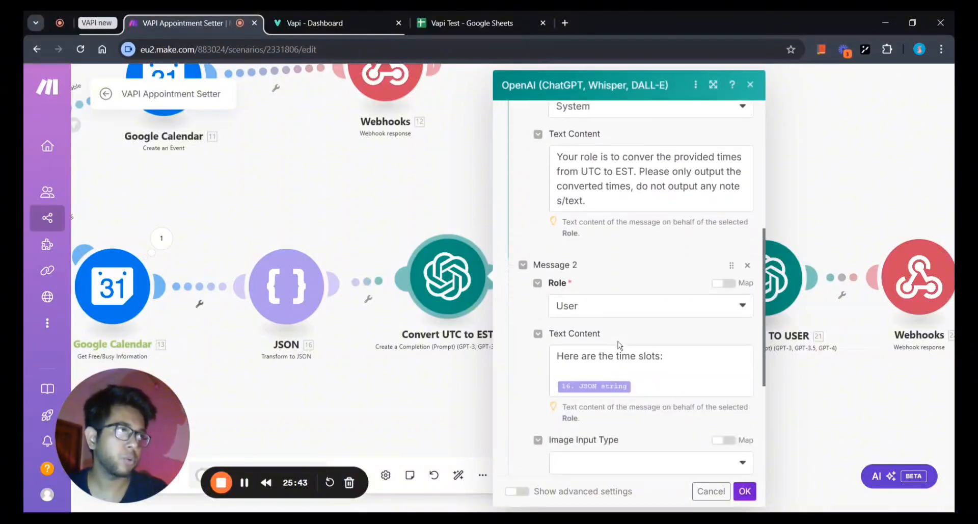
scroll(607, 316, up, 1)
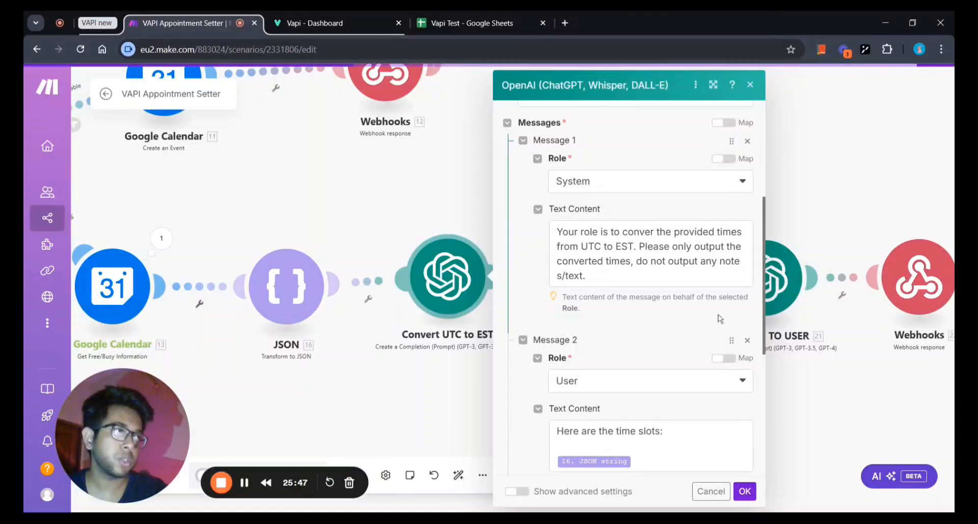
scroll(720, 316, down, 2)
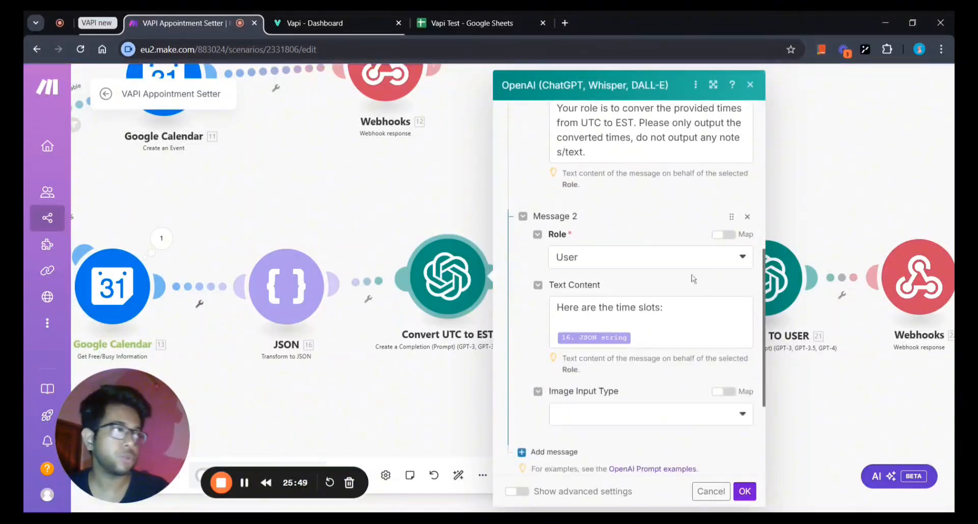
scroll(662, 243, up, 3)
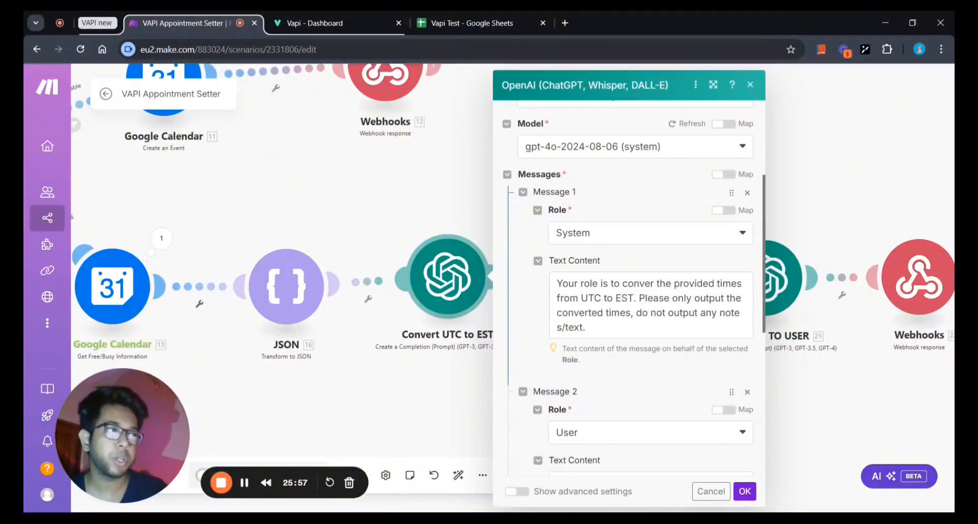
scroll(600, 402, down, 2)
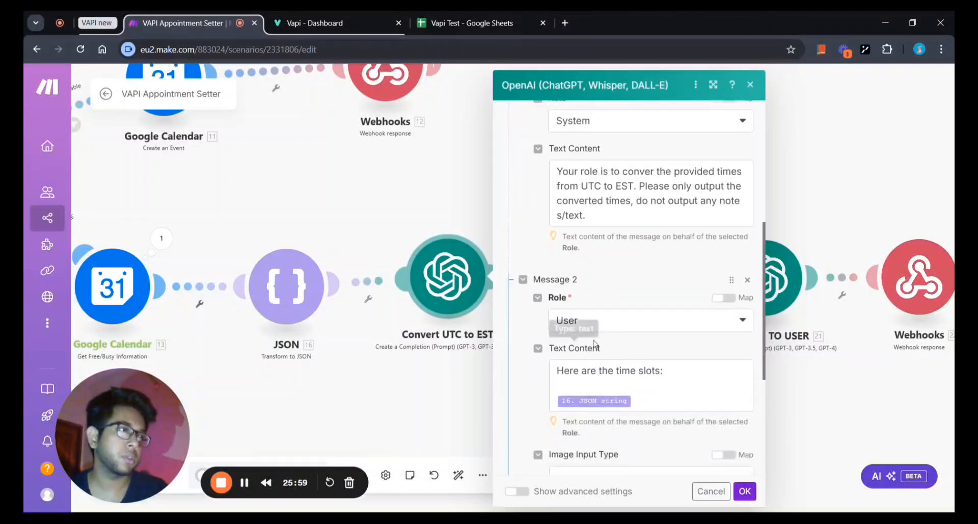
scroll(613, 419, down, 1)
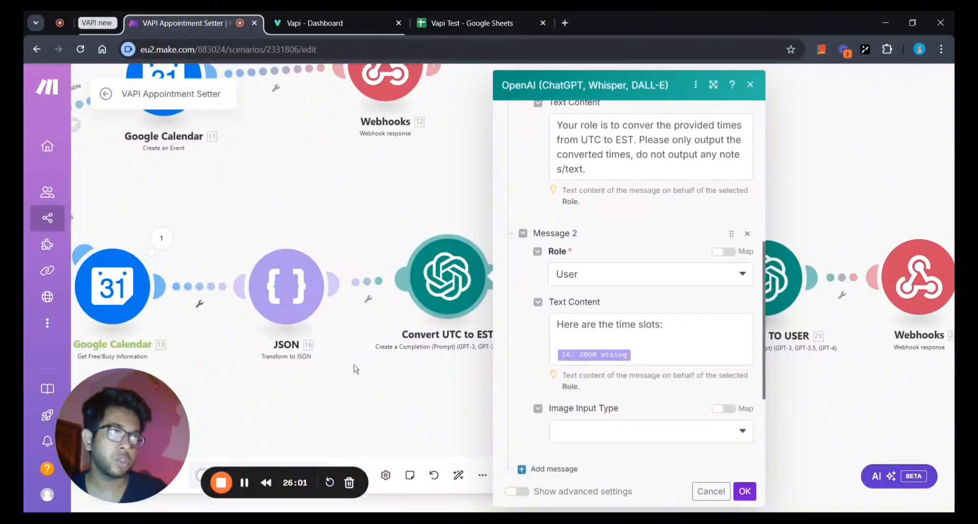
drag(356, 372, 388, 376)
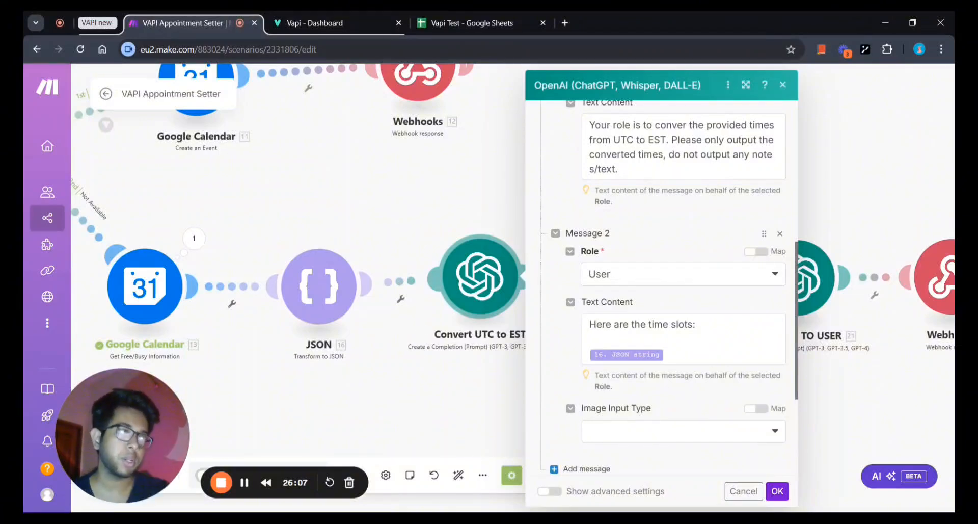
scroll(693, 269, up, 2)
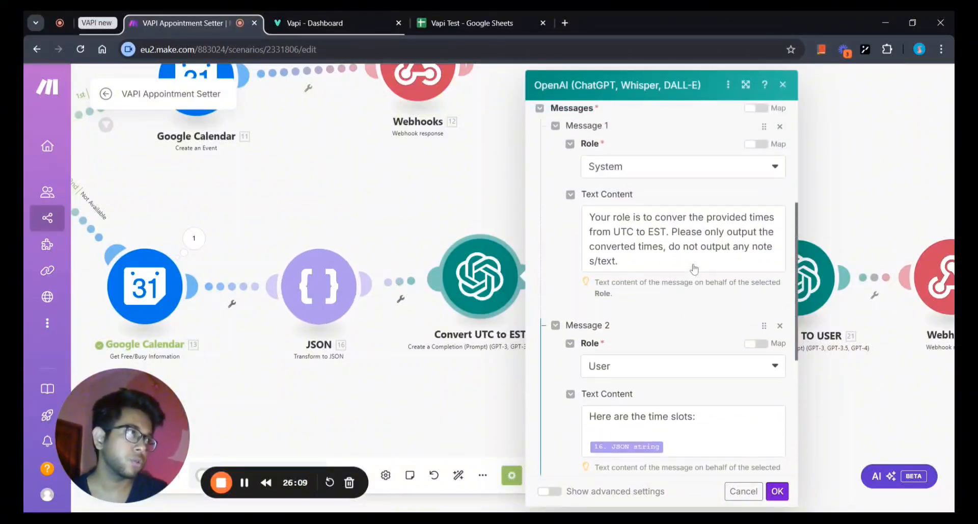
scroll(674, 310, down, 2)
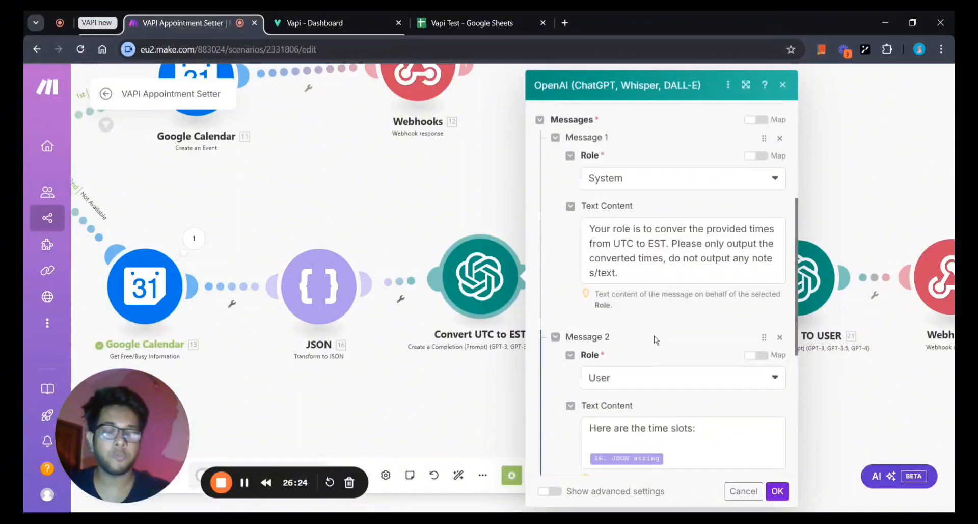
scroll(656, 340, down, 2)
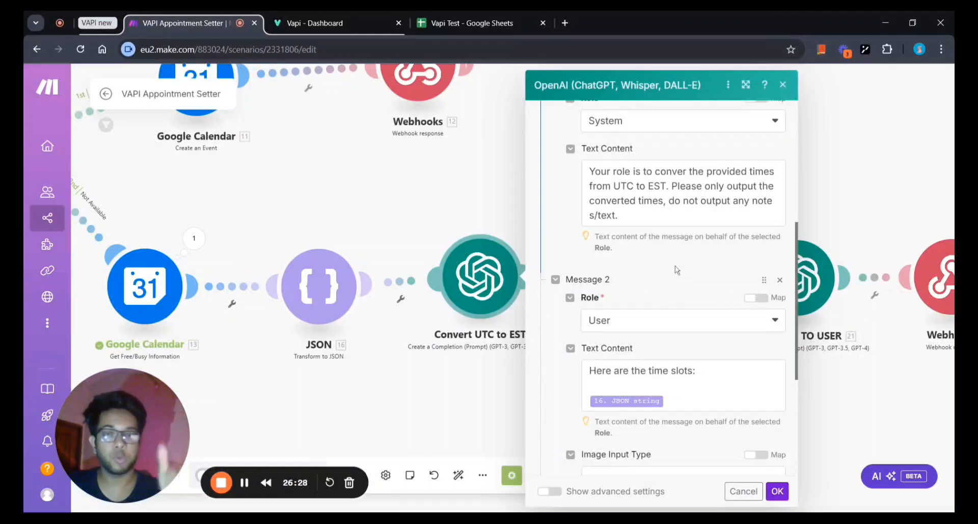
scroll(697, 266, up, 1)
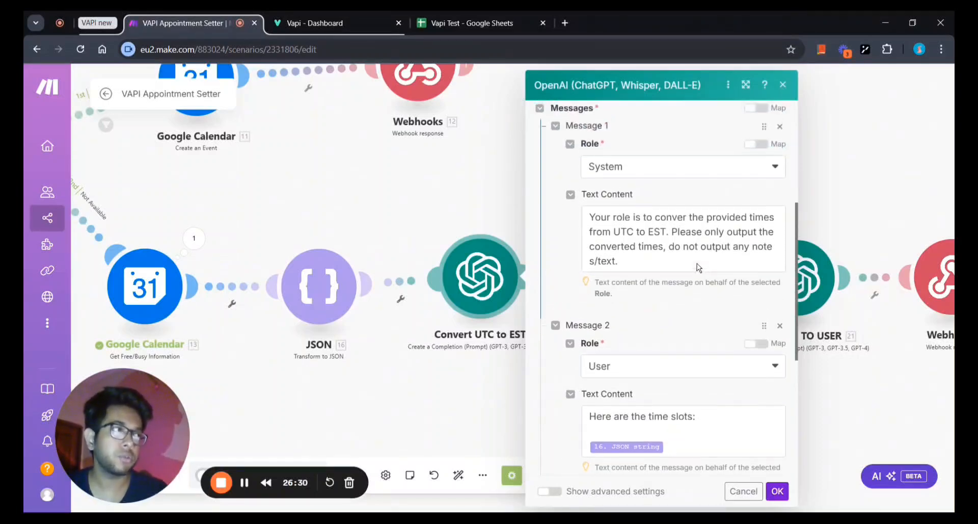
click(777, 490)
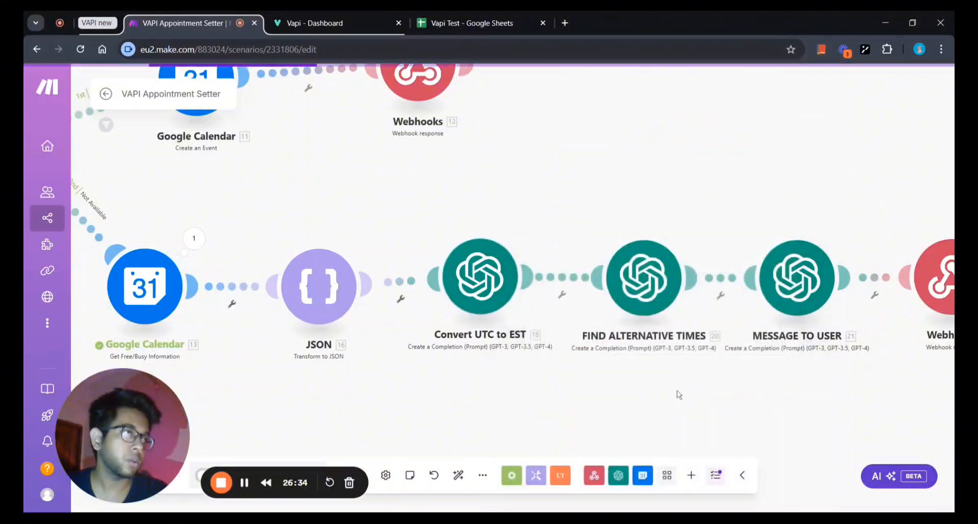
Open the FIND ALTERNATIVE TIMES OpenAI module and scroll through its system and user prompts.
drag(677, 393, 502, 403)
scroll(619, 391, up, 2)
scroll(501, 413, down, 1)
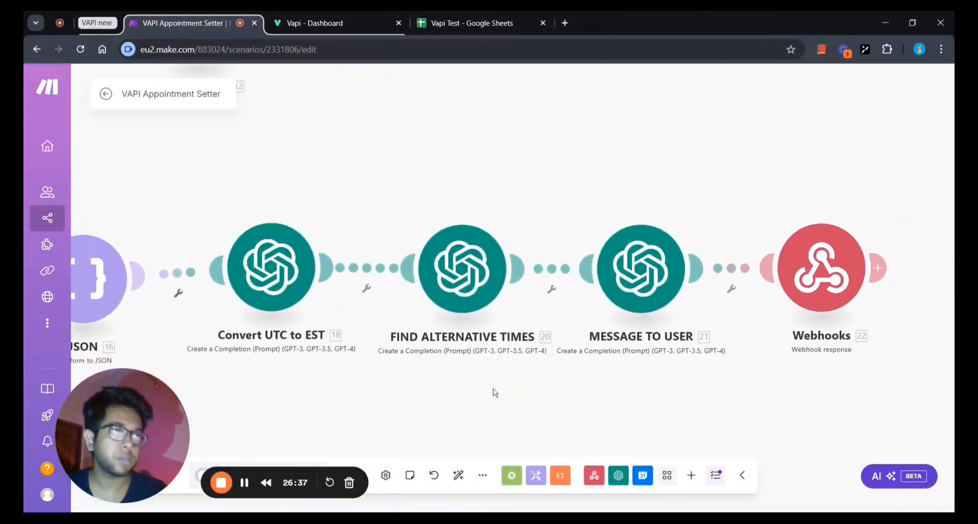
click(458, 275)
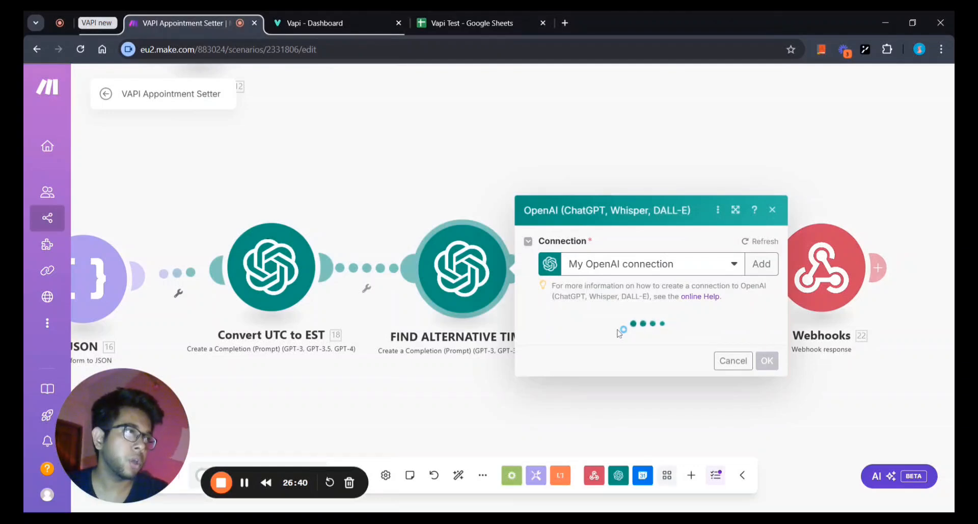
scroll(618, 332, down, 1)
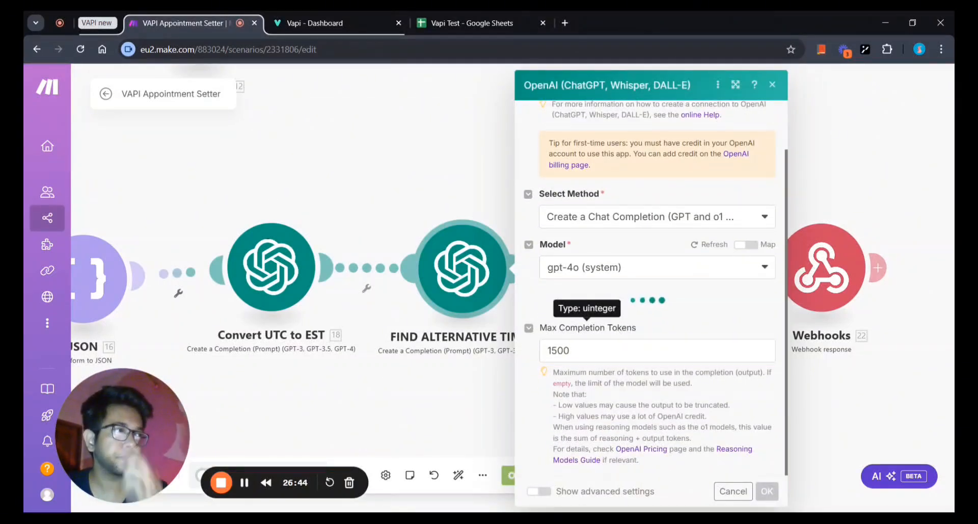
scroll(602, 253, down, 4)
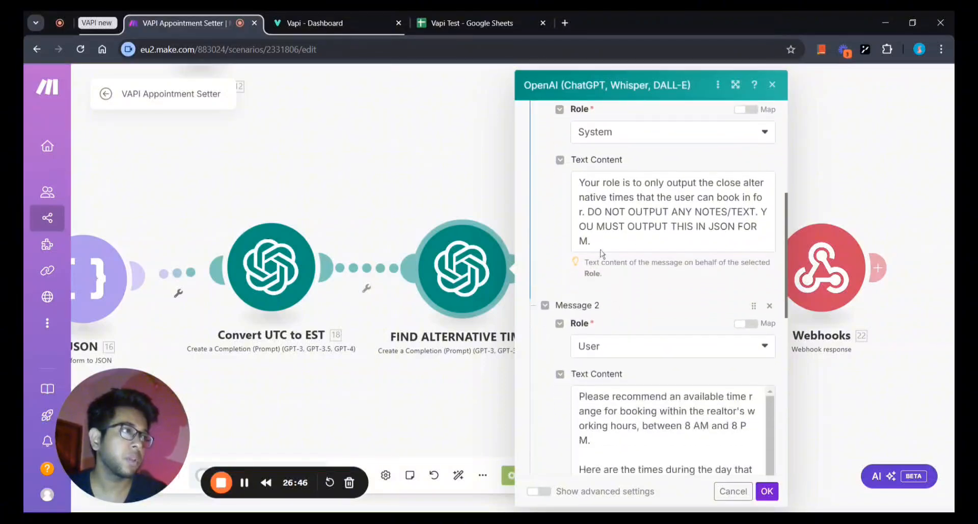
scroll(549, 237, up, 1)
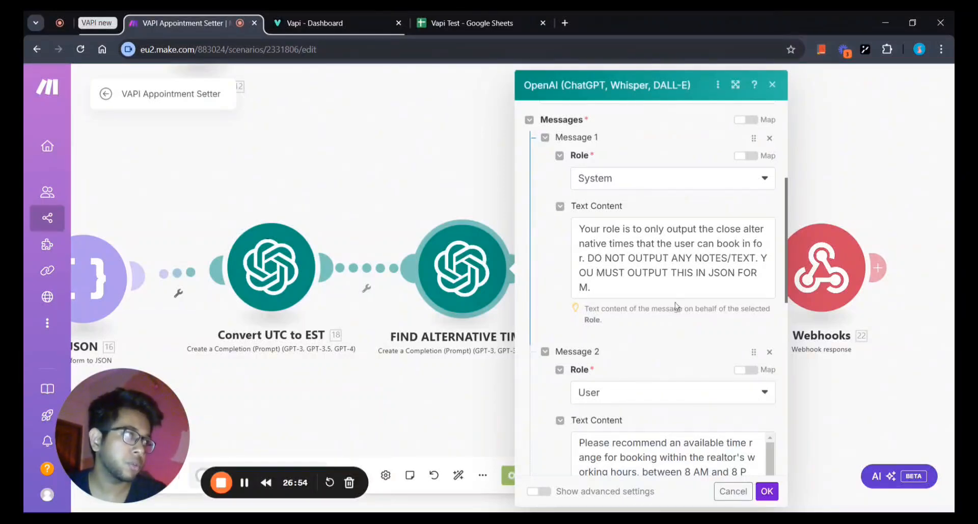
scroll(675, 302, down, 3)
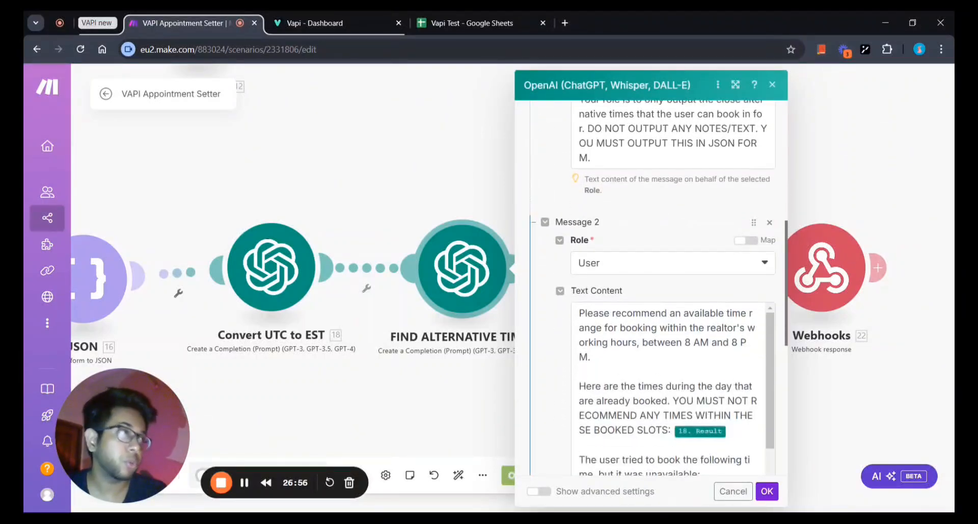
scroll(674, 301, up, 2)
scroll(674, 301, down, 4)
scroll(674, 301, up, 1)
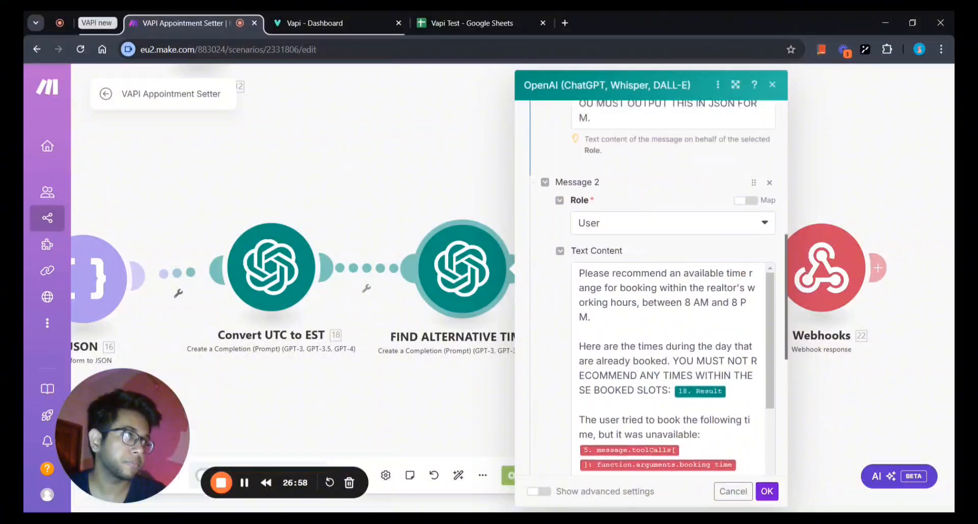
scroll(657, 286, down, 2)
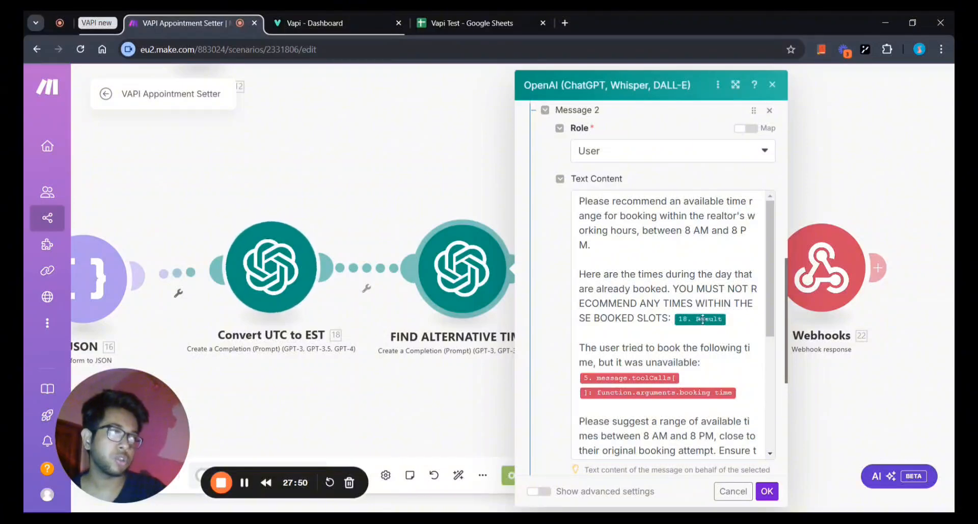
Read through the Message 2 prompt suggesting alternative times between 8 AM and 8 PM.
mouse_move(703, 320)
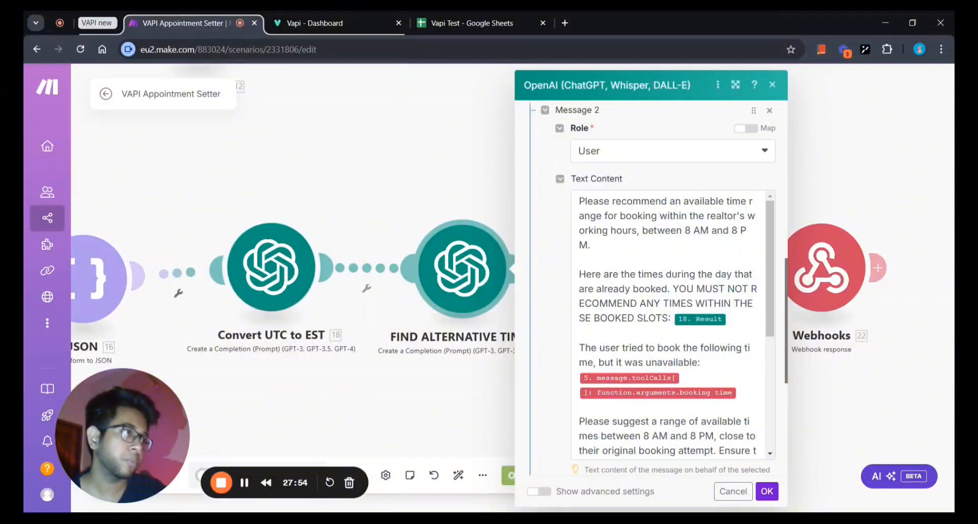
scroll(667, 326, down, 2)
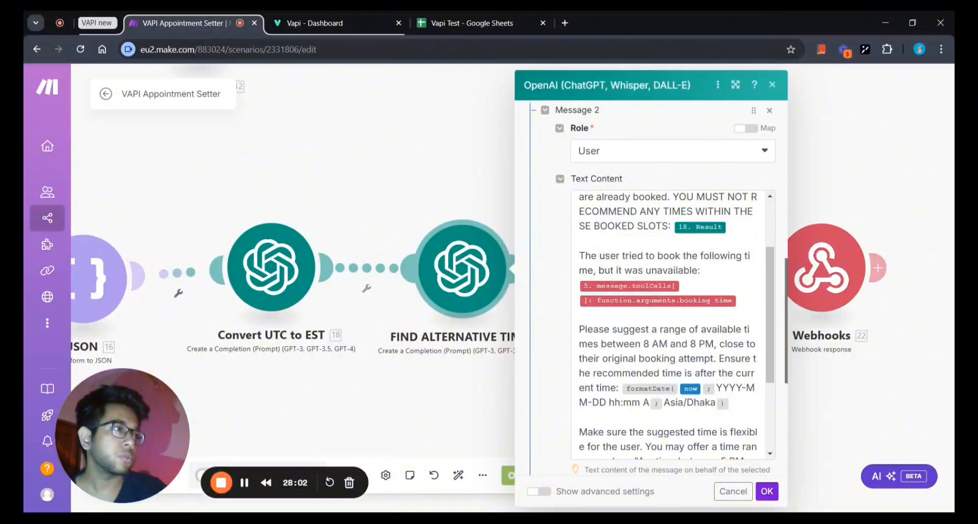
scroll(667, 326, down, 2)
scroll(667, 326, up, 1)
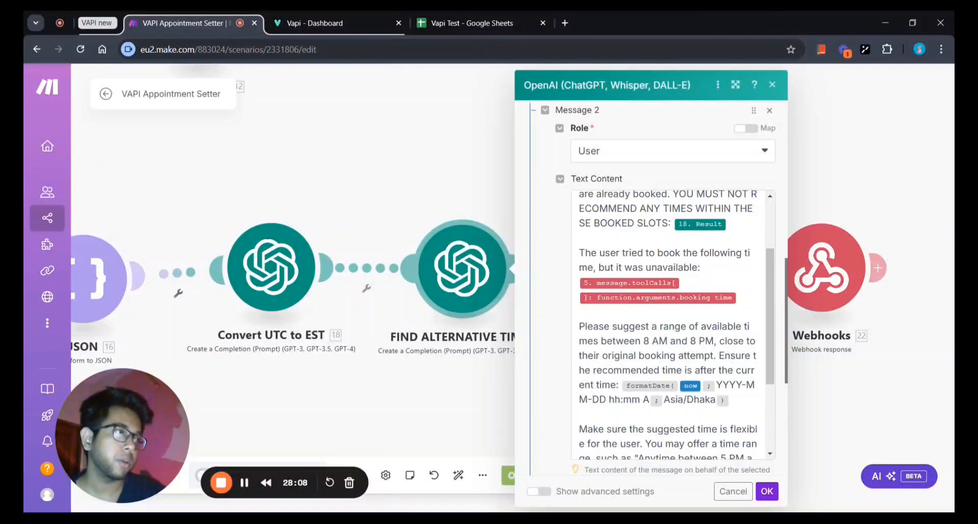
scroll(648, 331, down, 1)
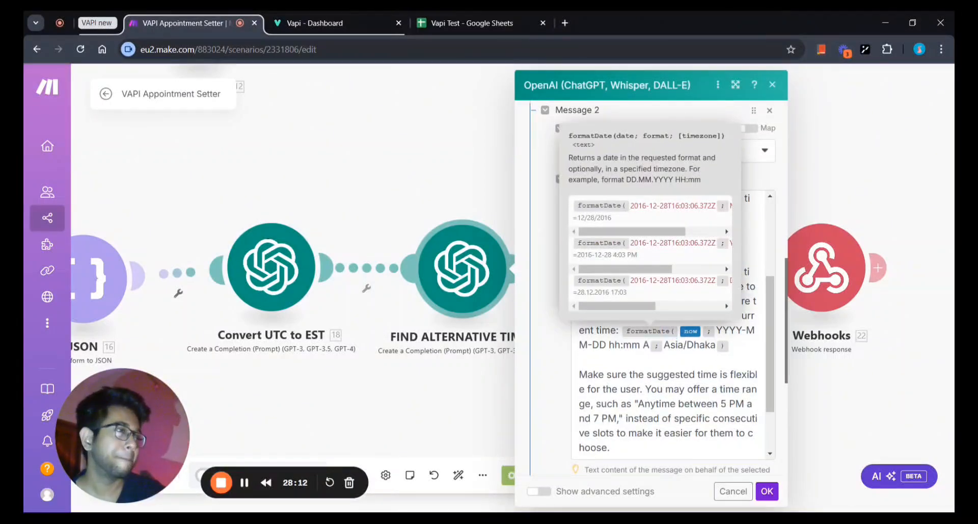
scroll(648, 331, down, 1)
scroll(648, 331, up, 2)
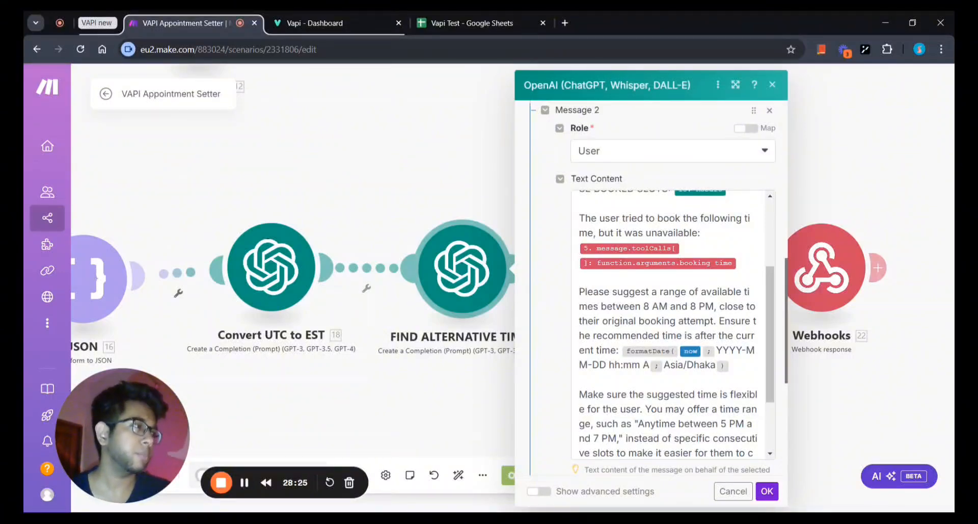
scroll(667, 325, down, 2)
scroll(667, 326, up, 1)
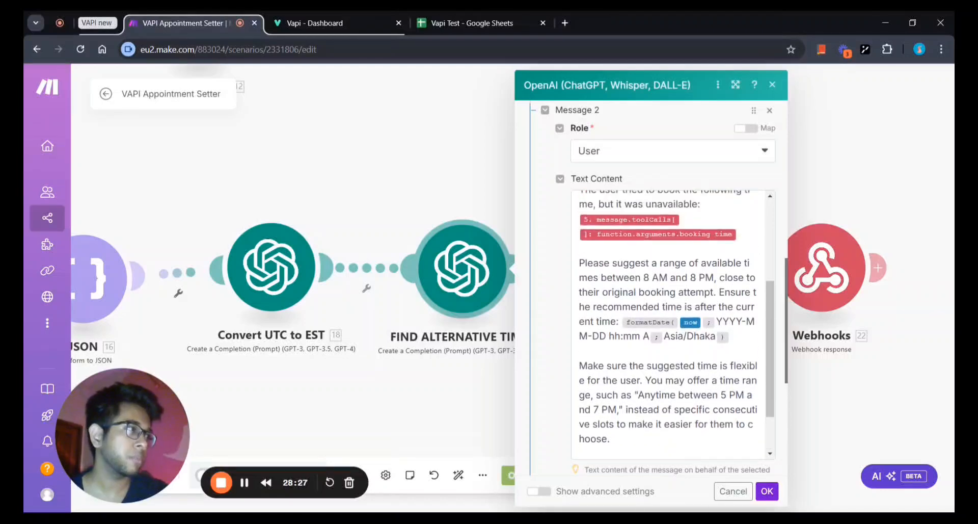
scroll(667, 326, down, 2)
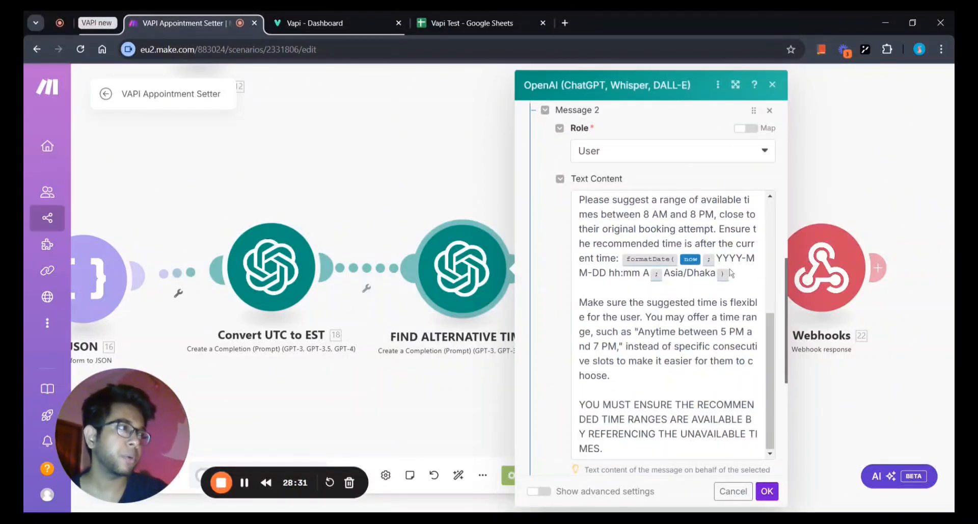
scroll(652, 290, down, 3)
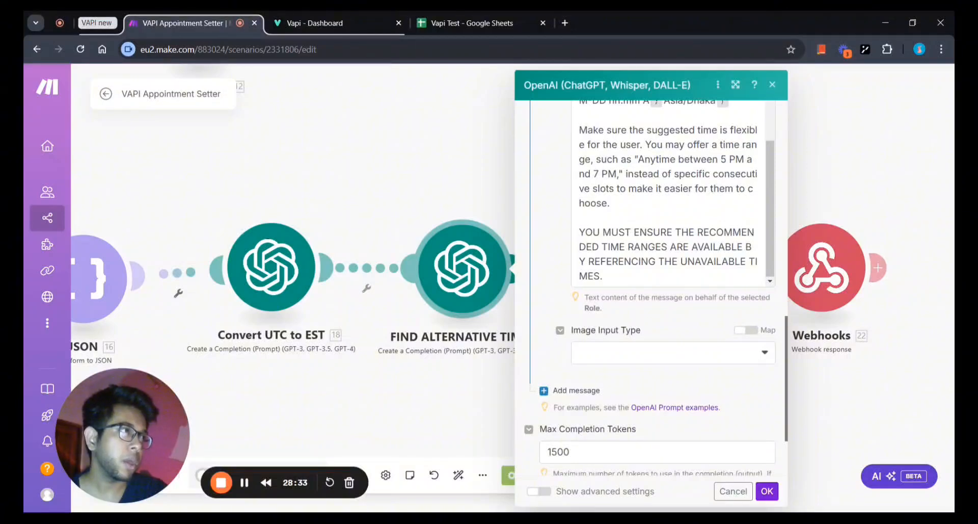
scroll(672, 194, up, 2)
scroll(672, 193, up, 1)
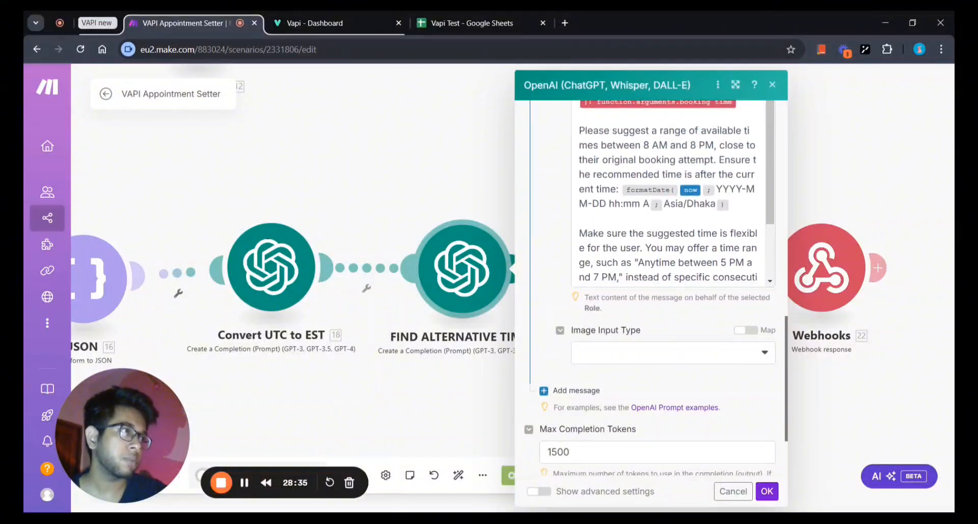
scroll(672, 193, down, 4)
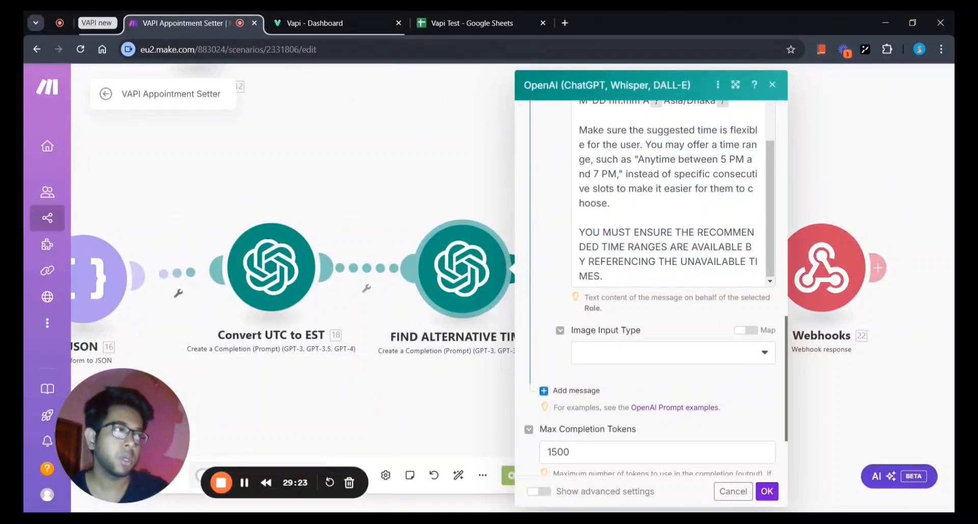
scroll(553, 245, up, 3)
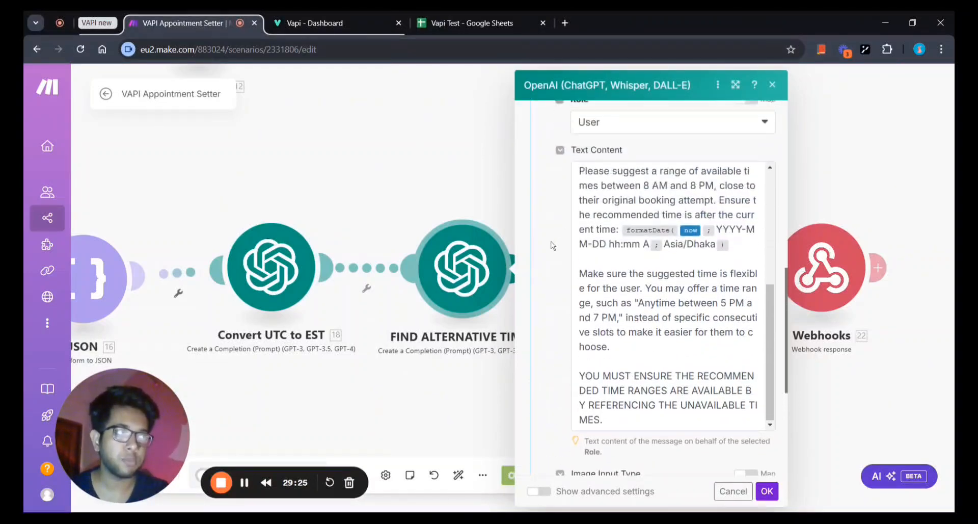
scroll(553, 245, down, 1)
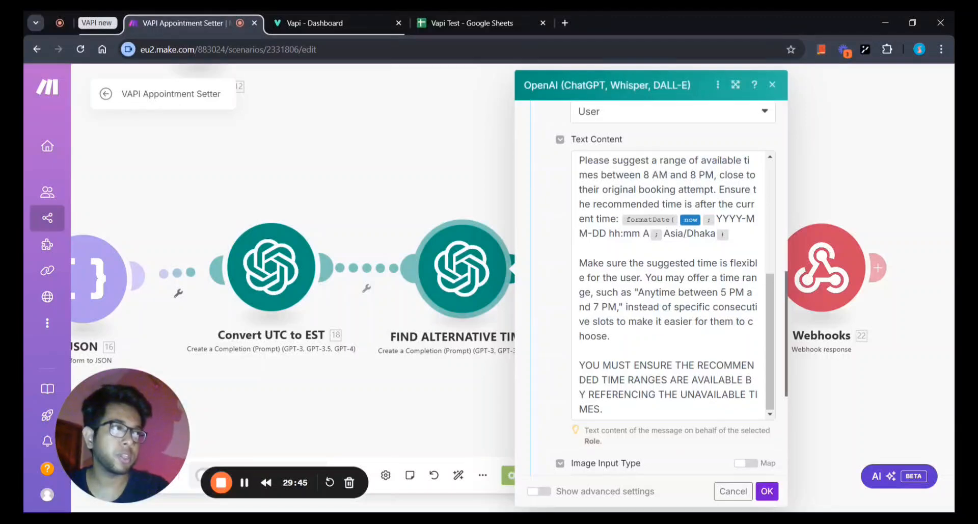
scroll(652, 286, down, 3)
scroll(557, 302, up, 3)
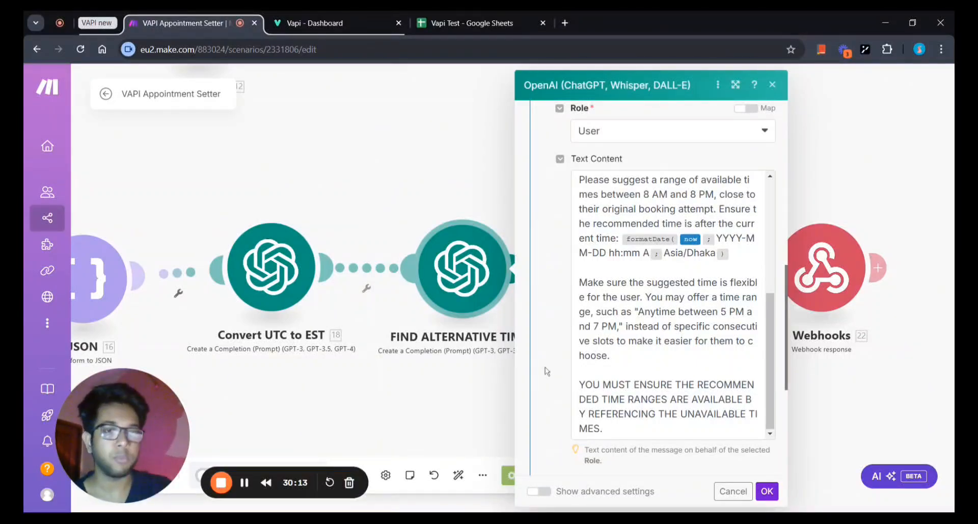
scroll(550, 392, down, 3)
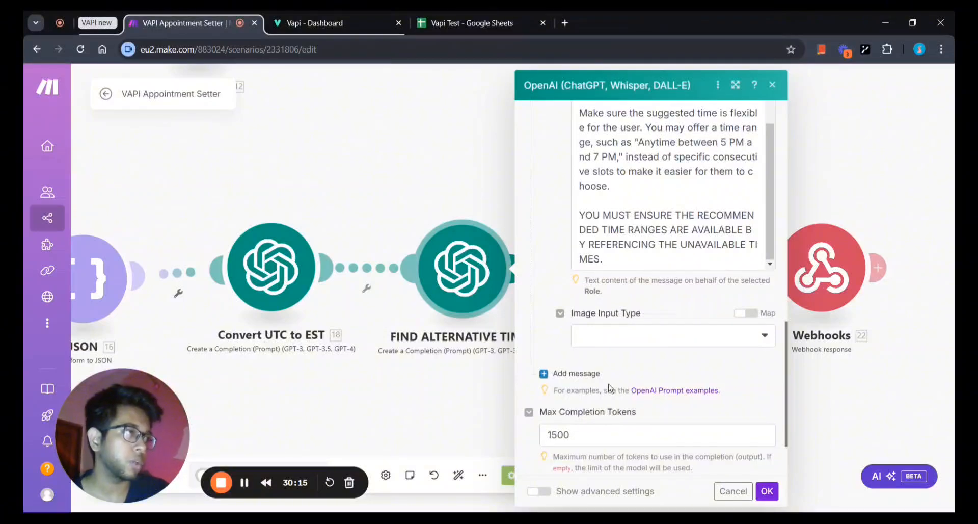
scroll(649, 403, down, 2)
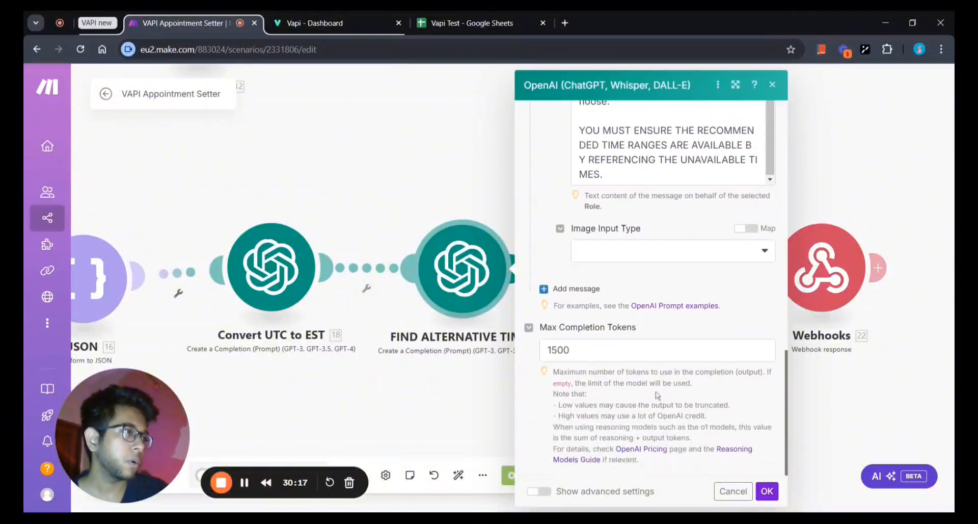
Verify Max Completion Tokens is 1500 and save the FIND ALTERNATIVE TIMES settings.
click(596, 350)
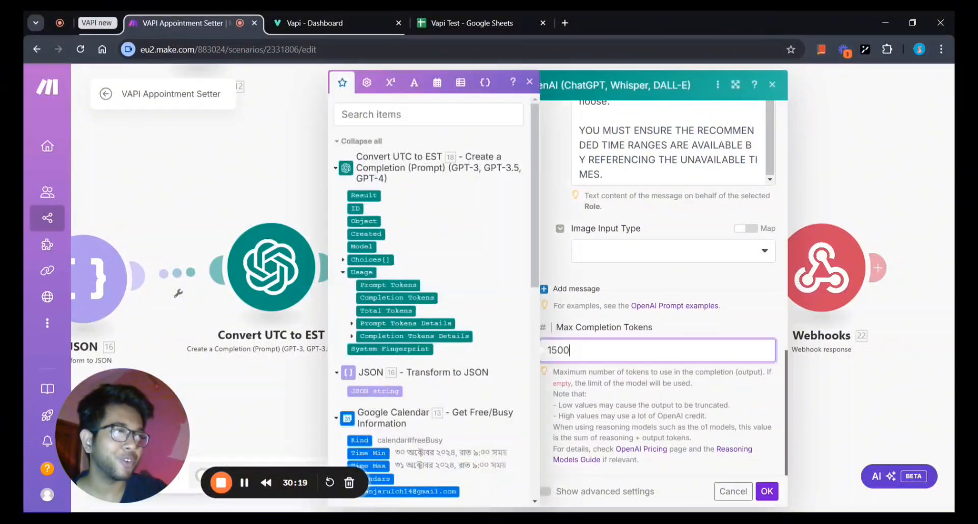
click(660, 395)
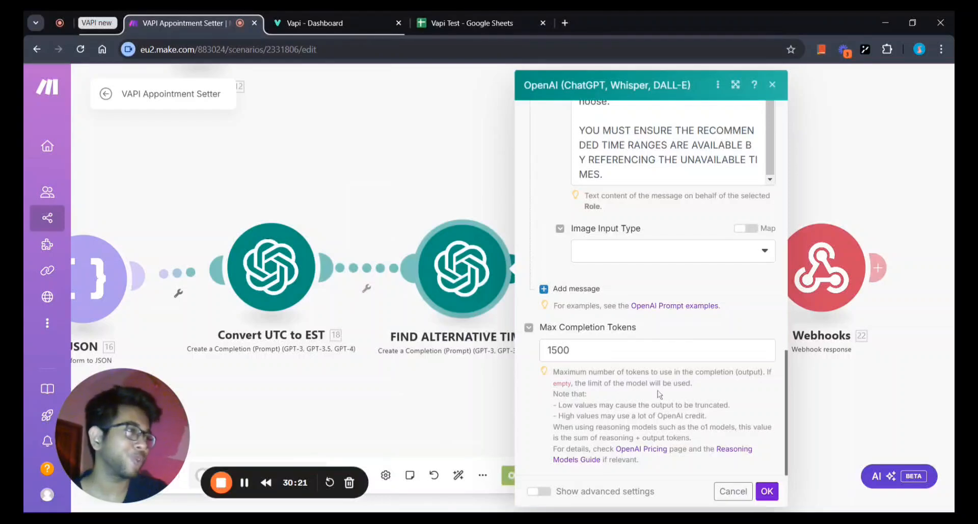
scroll(660, 395, up, 6)
scroll(705, 432, down, 6)
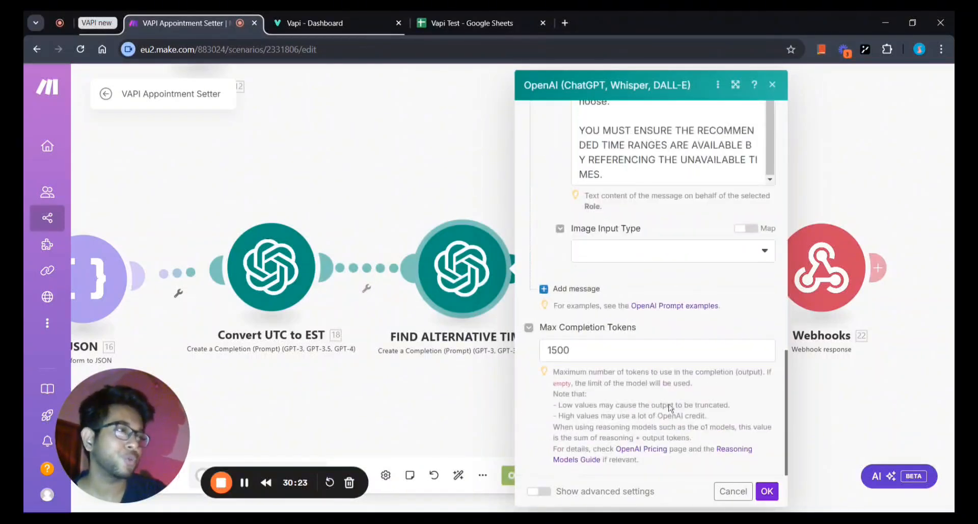
scroll(705, 432, up, 6)
scroll(705, 432, up, 2)
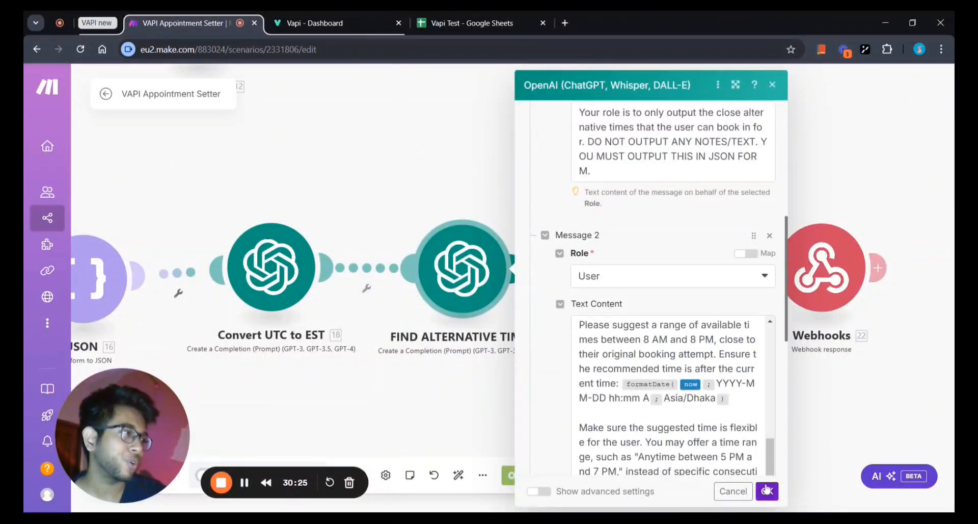
click(766, 491)
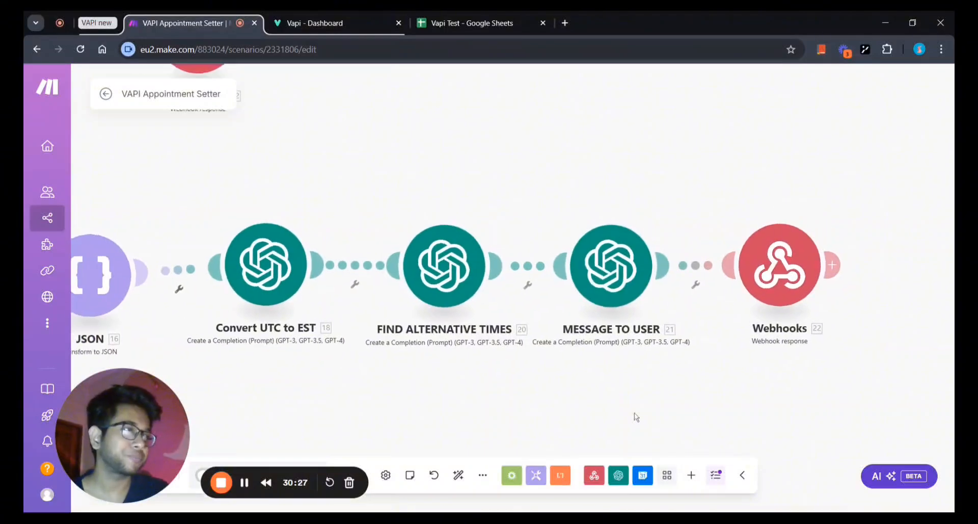
click(590, 297)
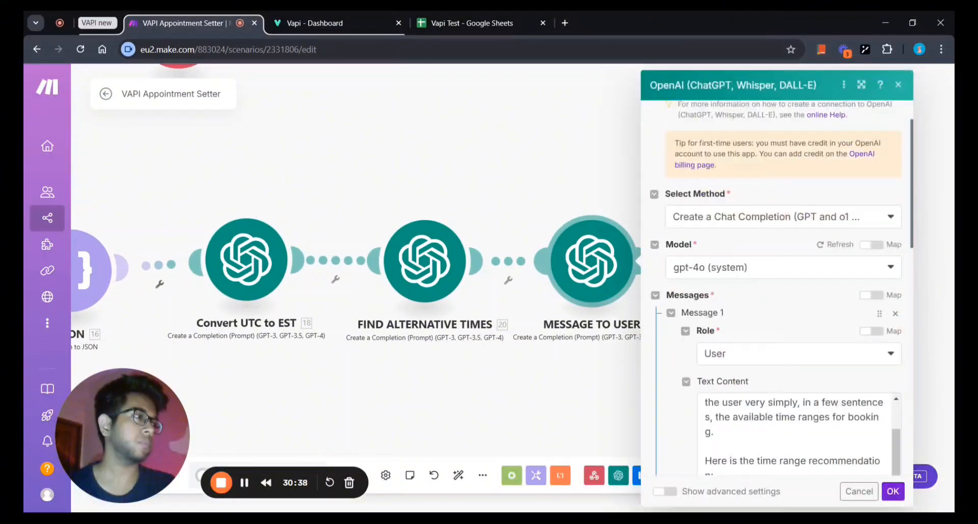
scroll(702, 398, up, 1)
scroll(669, 383, down, 1)
scroll(669, 387, down, 4)
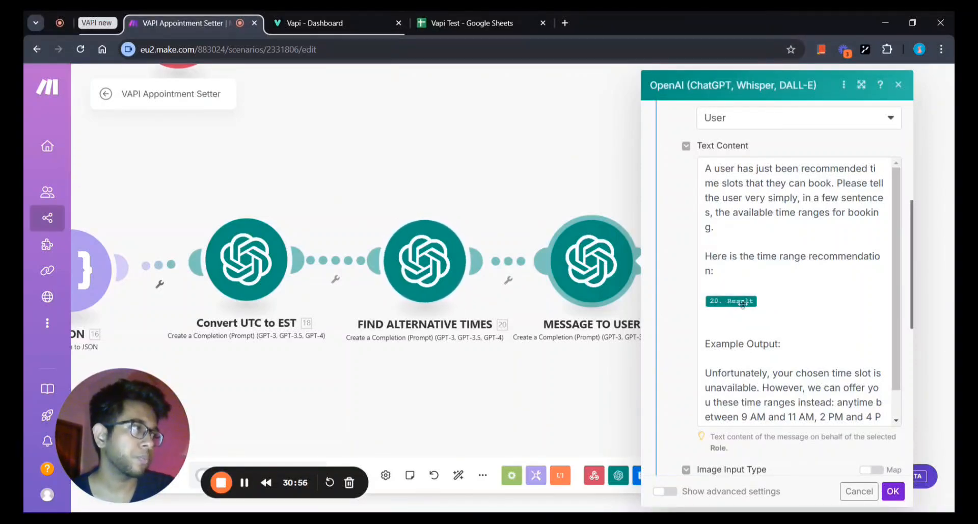
scroll(742, 303, down, 1)
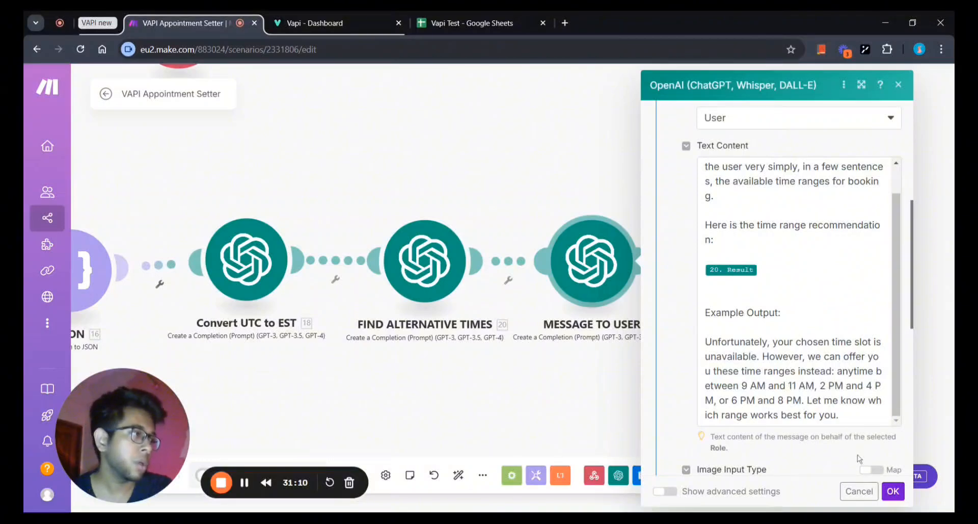
scroll(858, 459, down, 4)
scroll(785, 306, down, 5)
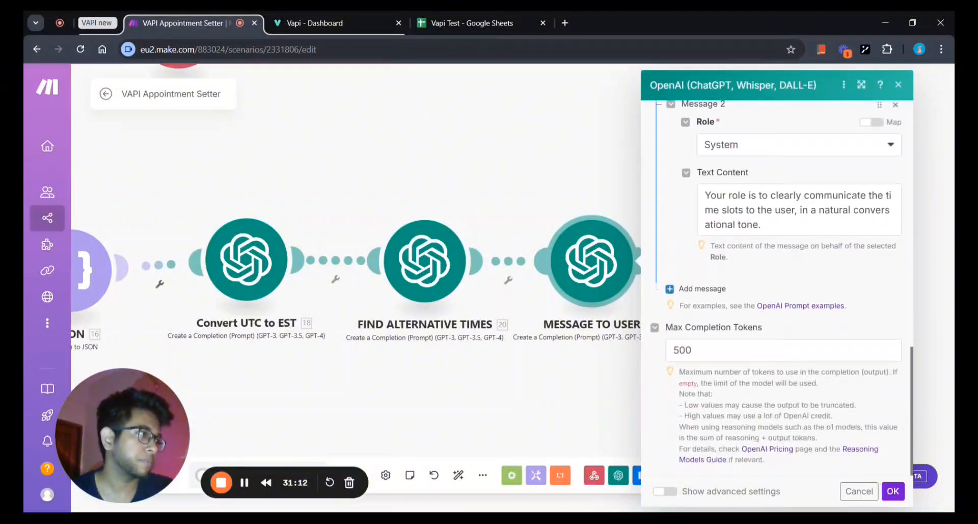
scroll(784, 305, up, 2)
scroll(832, 432, up, 1)
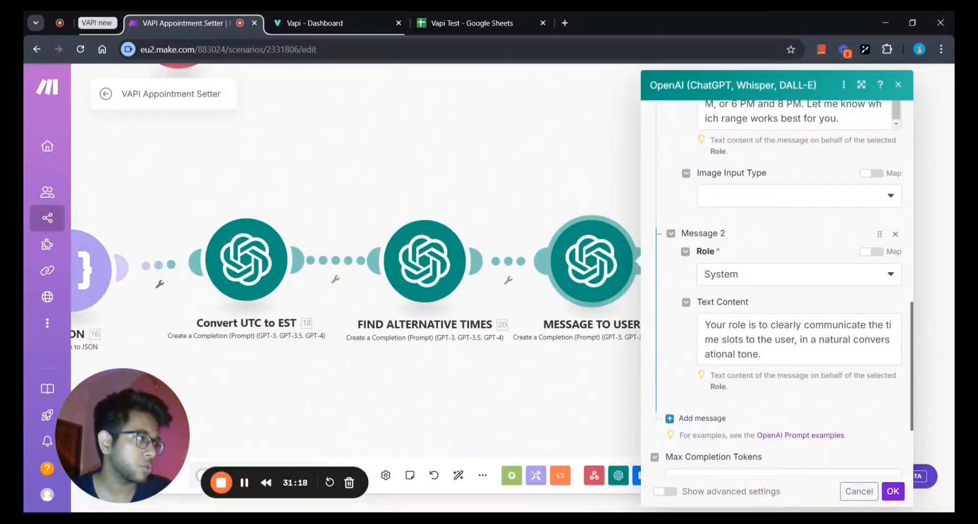
scroll(711, 334, up, 10)
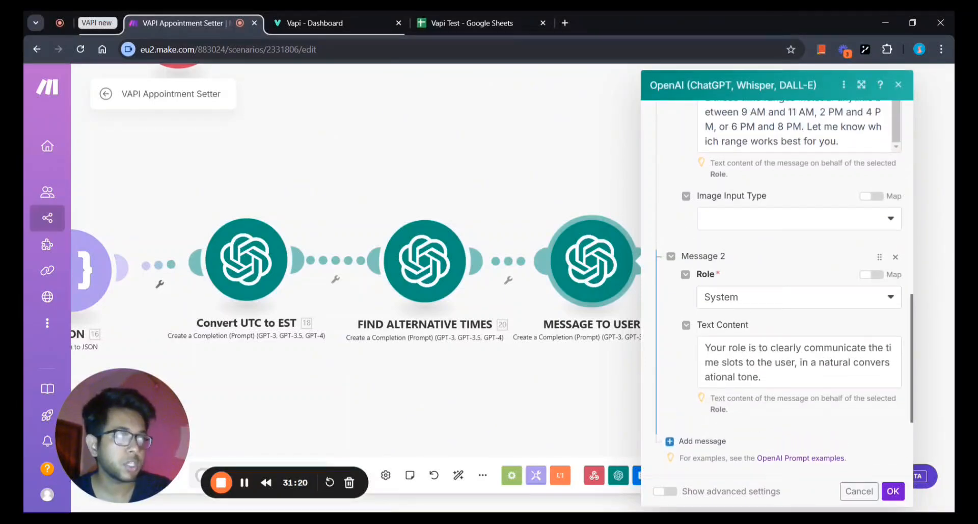
scroll(710, 334, down, 10)
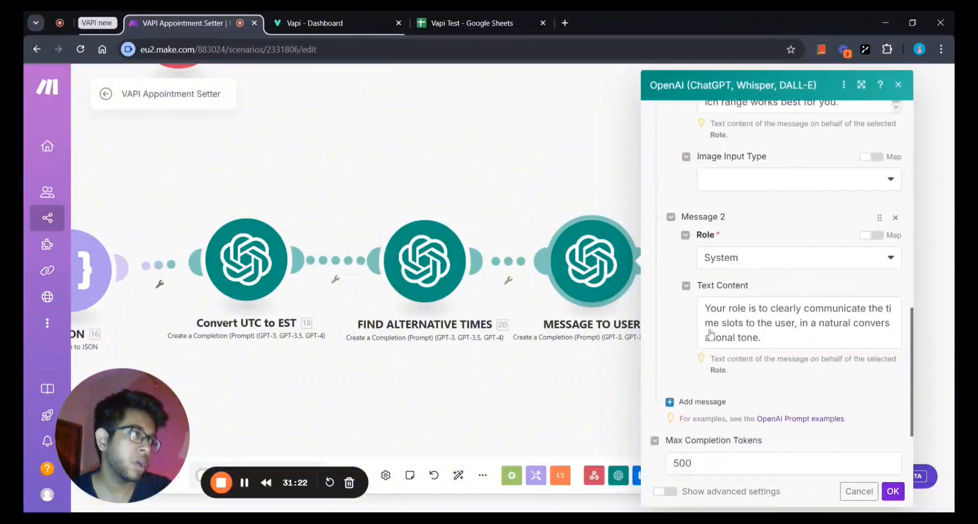
scroll(712, 333, up, 5)
scroll(712, 333, up, 1)
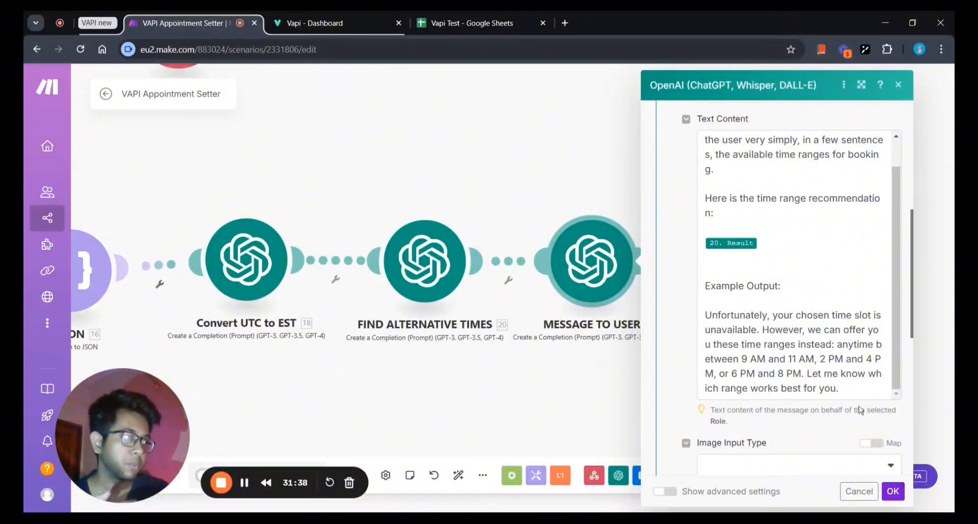
click(893, 490)
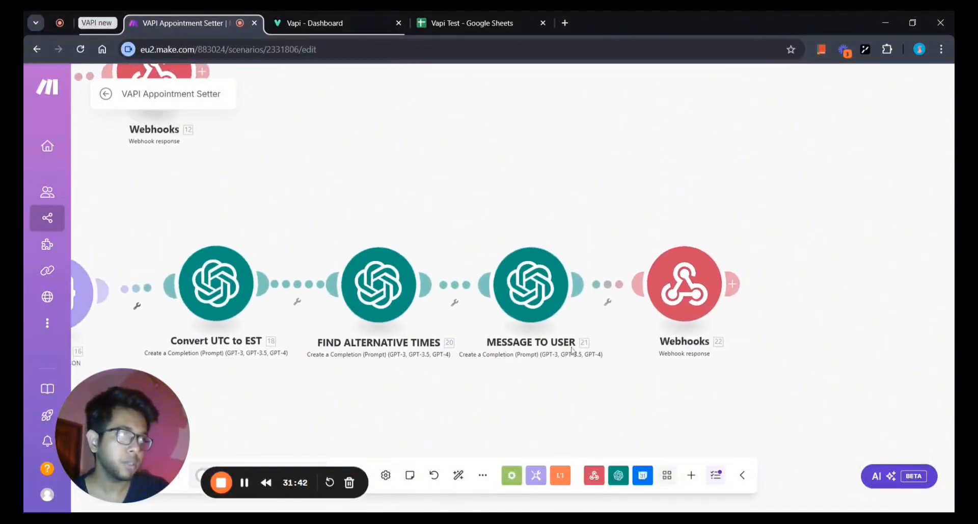
click(684, 283)
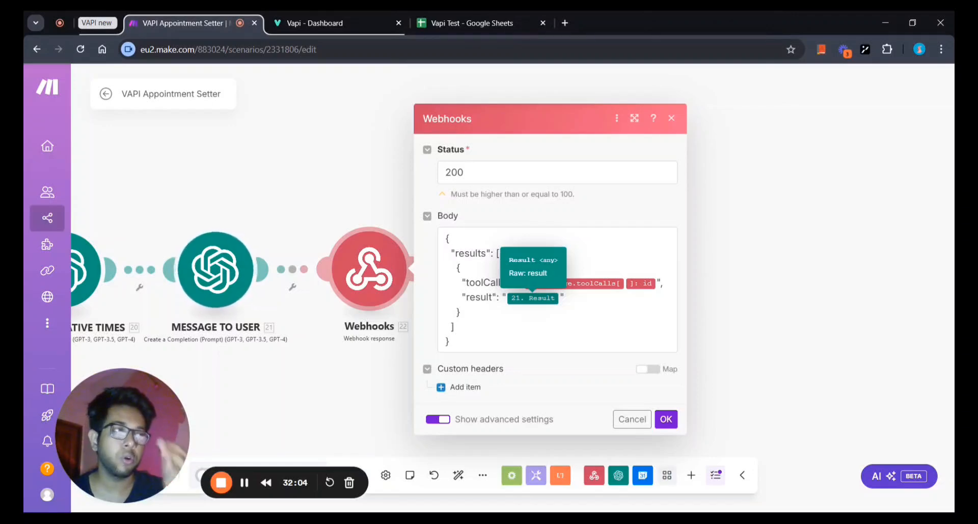
click(676, 426)
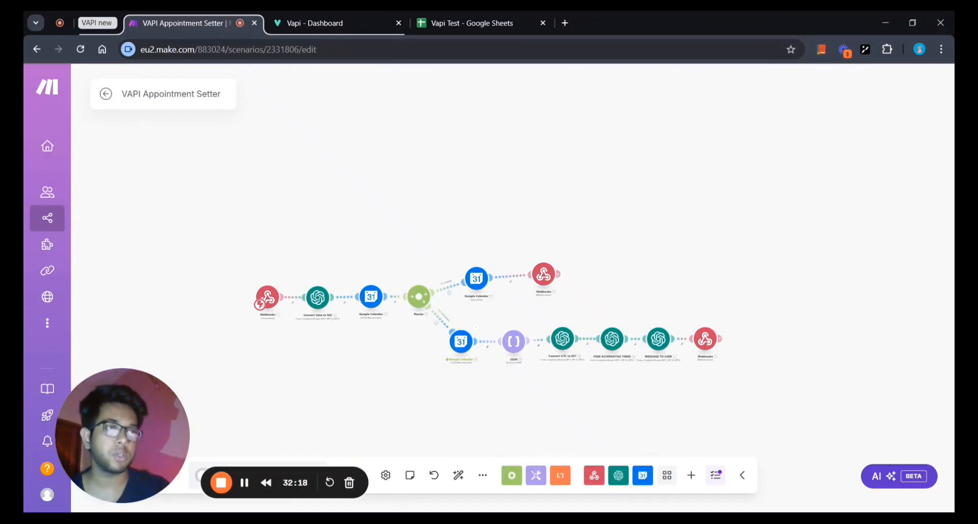
scroll(412, 367, up, 3)
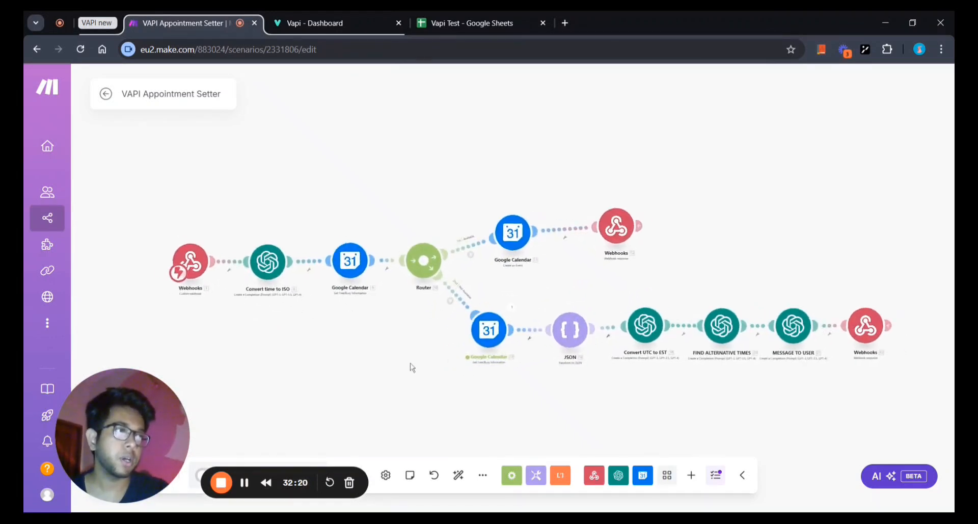
scroll(411, 367, down, 1)
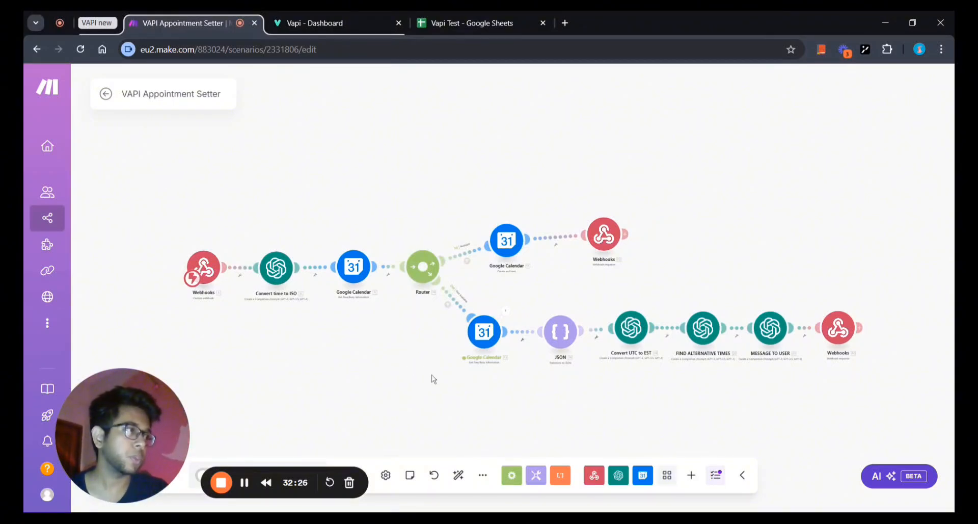
scroll(431, 375, down, 1)
scroll(432, 376, up, 1)
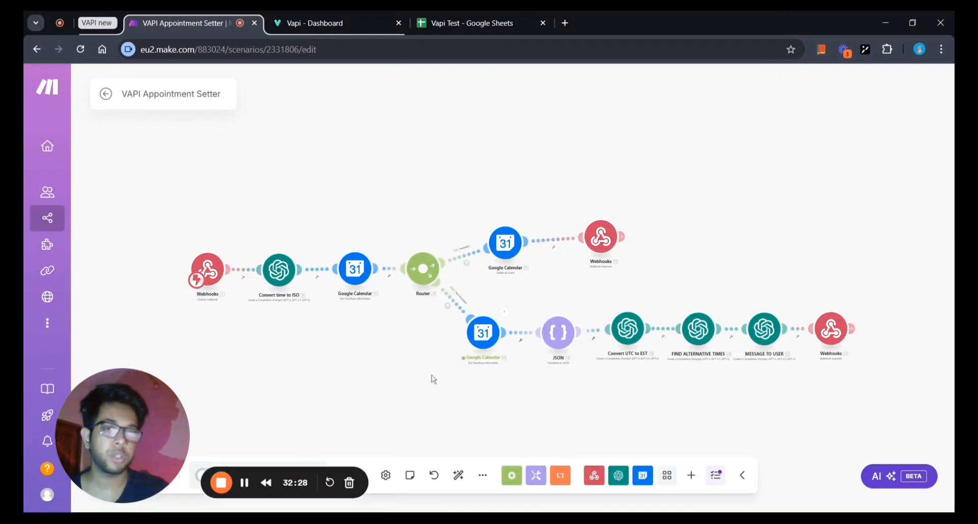
scroll(432, 374, up, 2)
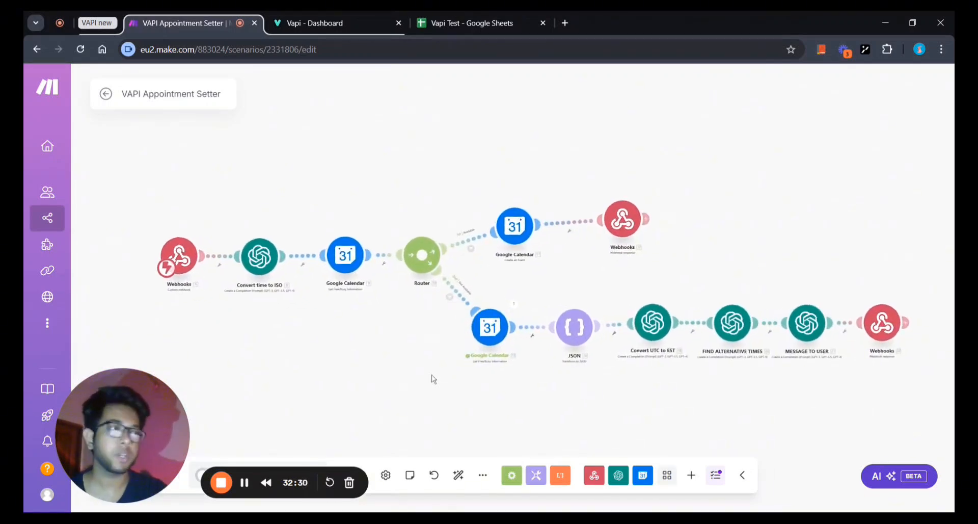
scroll(432, 374, down, 2)
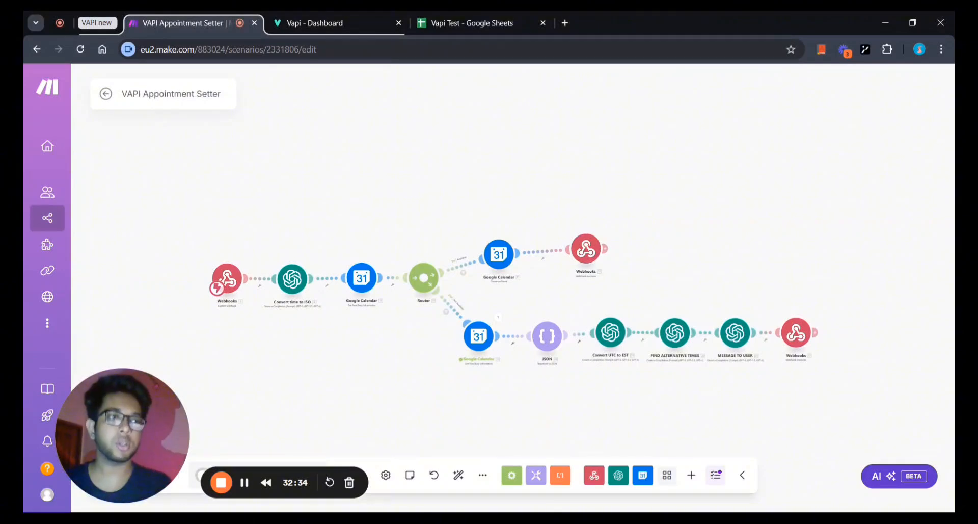
scroll(432, 374, down, 1)
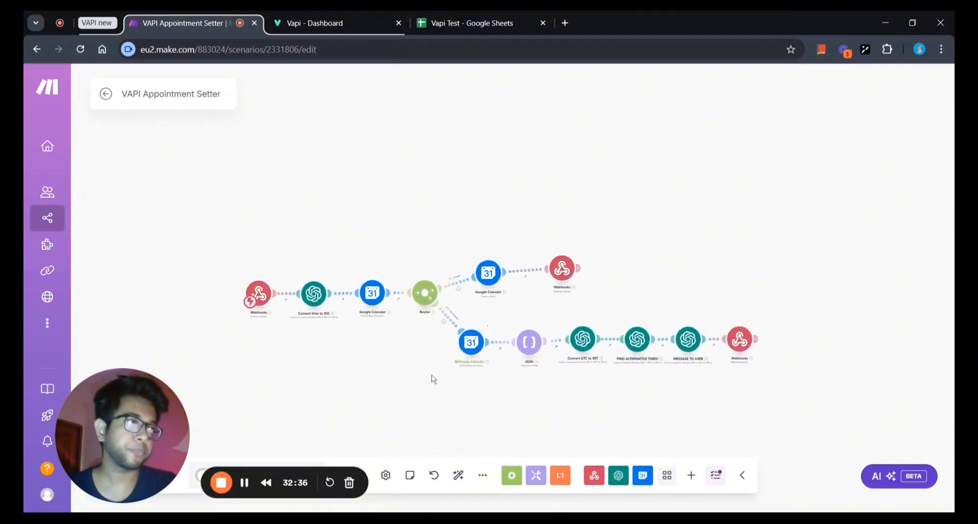
scroll(432, 374, up, 2)
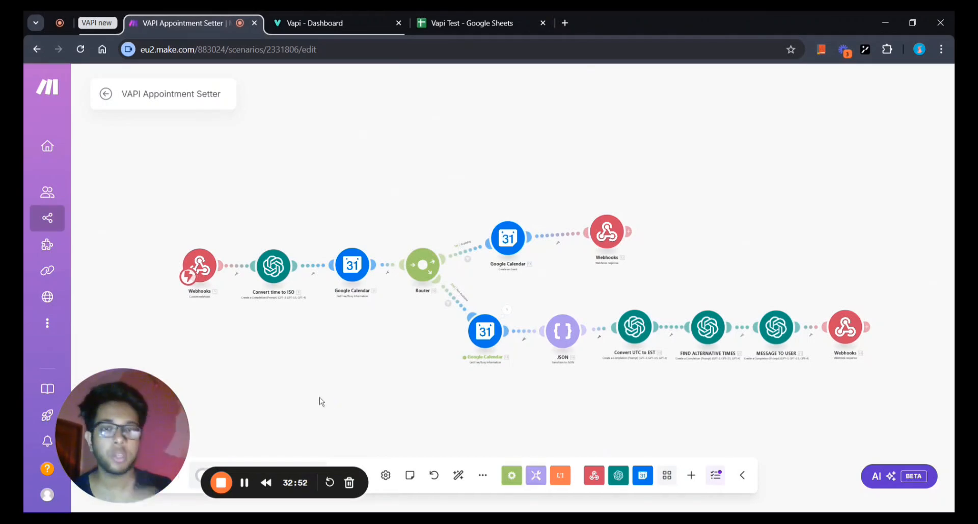
scroll(319, 397, down, 1)
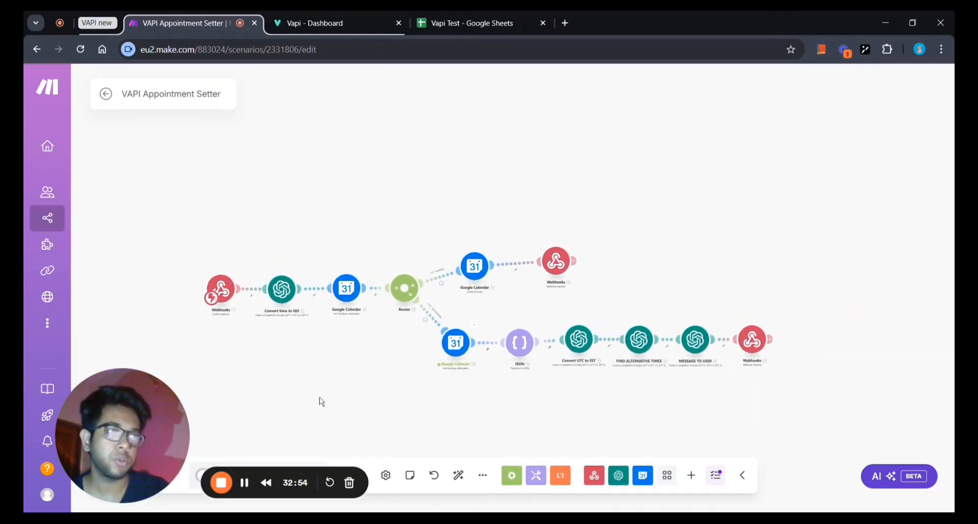
scroll(320, 396, up, 3)
scroll(319, 396, down, 4)
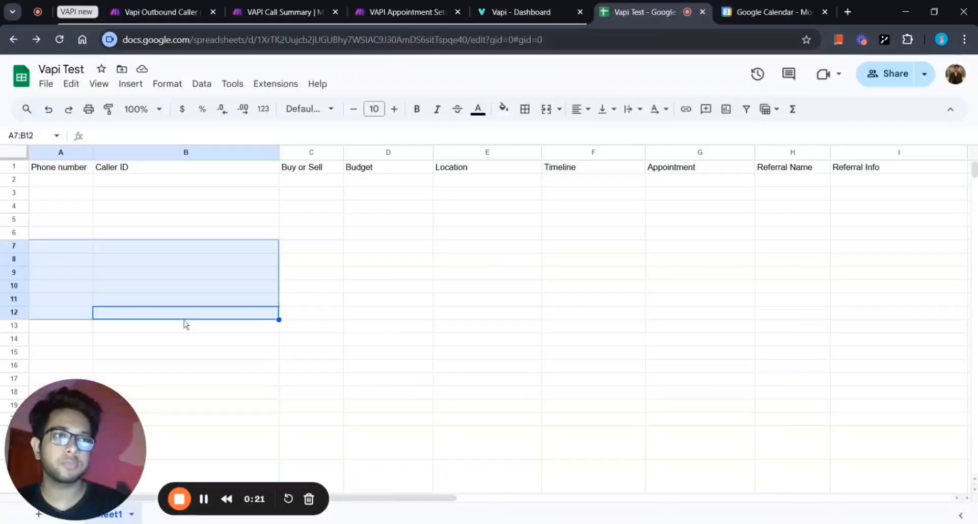
Select cell A2 under Phone number in the Vapi Test sheet and start editing it.
click(186, 316)
click(59, 198)
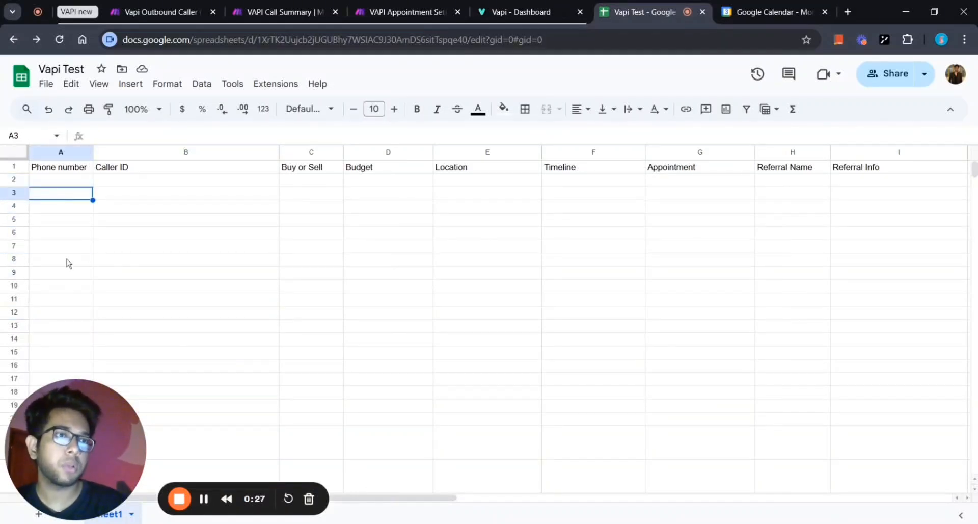
click(67, 181)
double_click(68, 182)
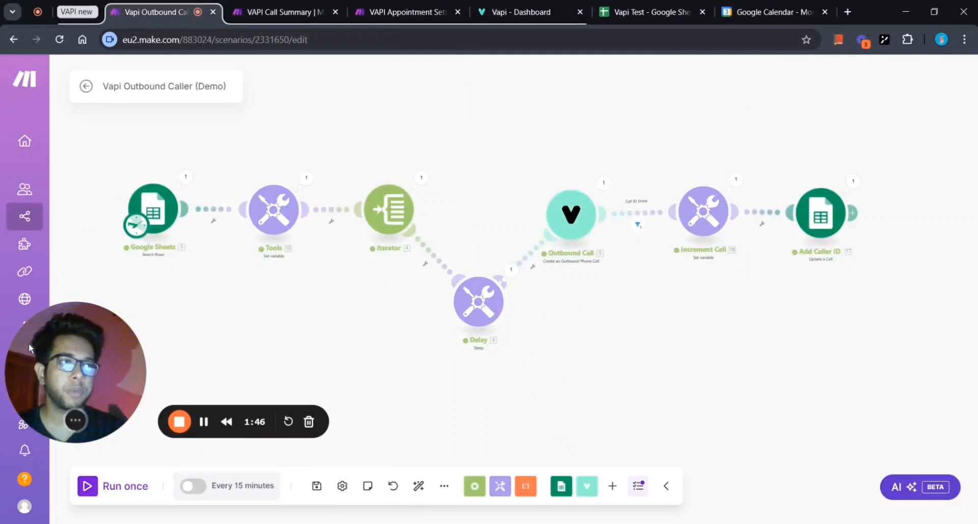
Trigger a single run of the Vapi Outbound Caller (Demo) scenario to place the test call.
drag(31, 340, 27, 323)
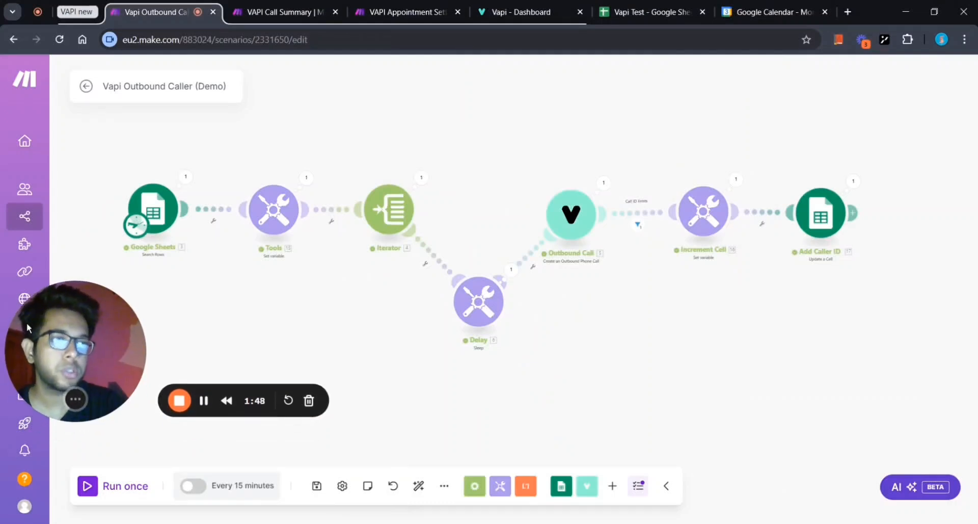
click(87, 485)
drag(88, 365, 88, 463)
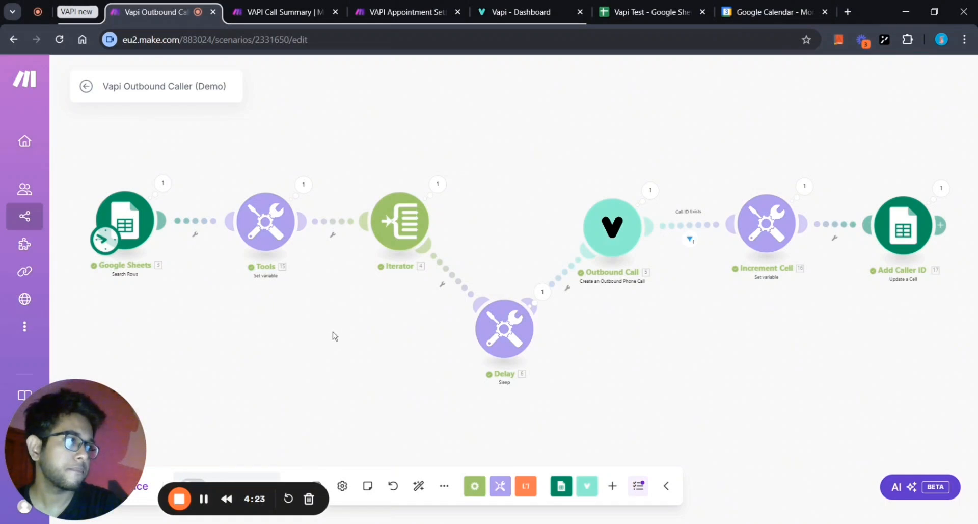
scroll(320, 336, down, 1)
scroll(319, 333, down, 1)
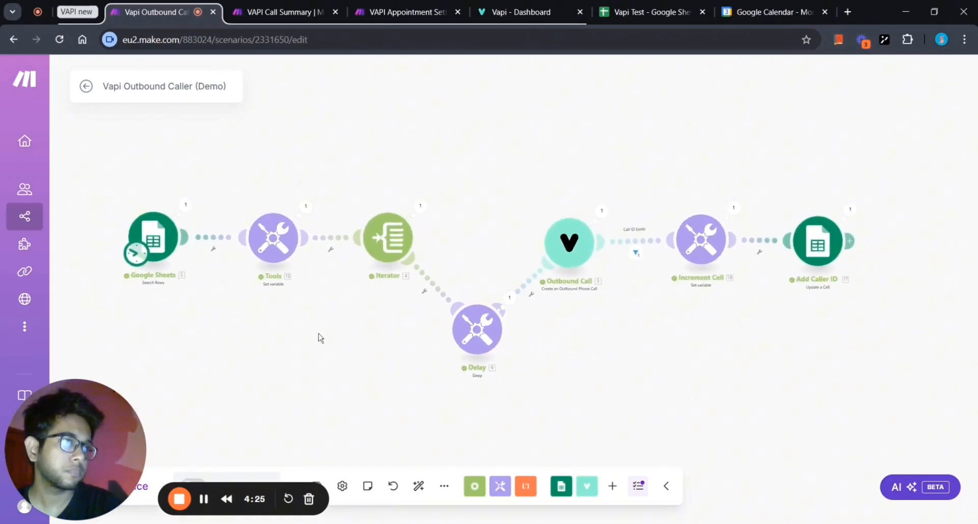
mouse_move(319, 333)
mouse_down()
mouse_move(344, 333)
mouse_move(332, 338)
mouse_up()
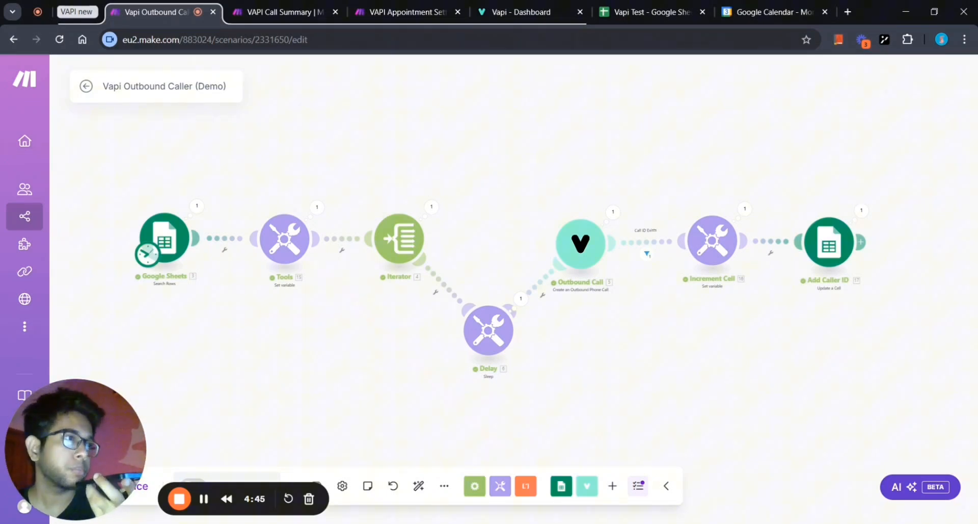
scroll(327, 334, up, 2)
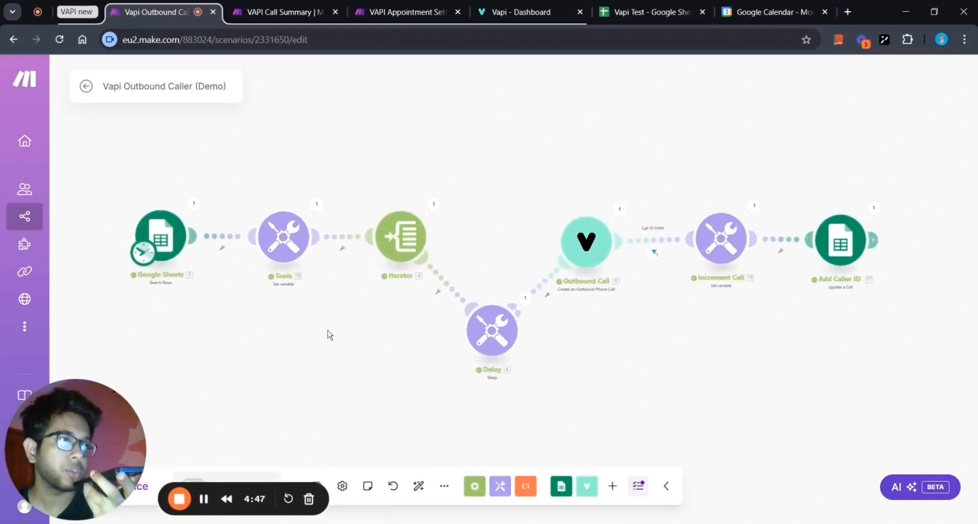
scroll(328, 334, up, 1)
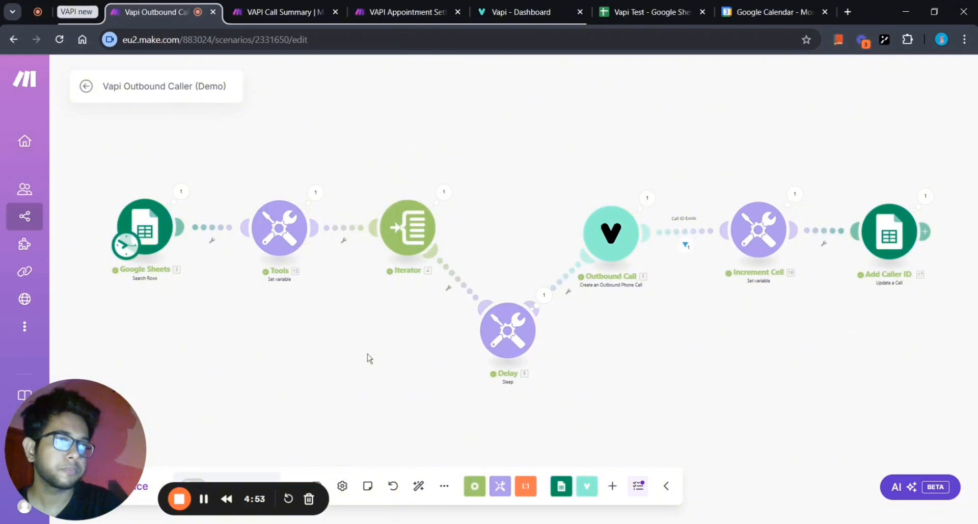
scroll(369, 358, down, 1)
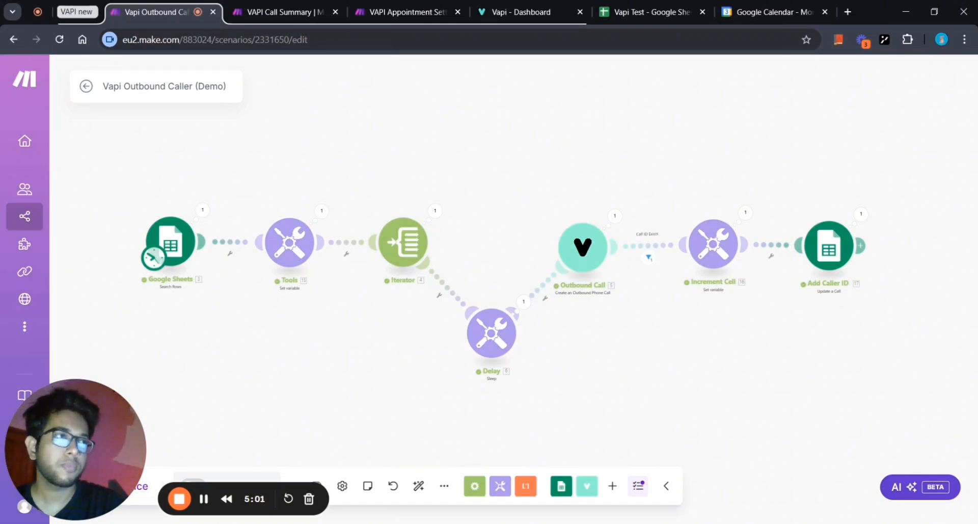
Check Google Calendar between scenario tabs until the 5pm 'Appointment from Vapi' appears on November 4.
click(772, 12)
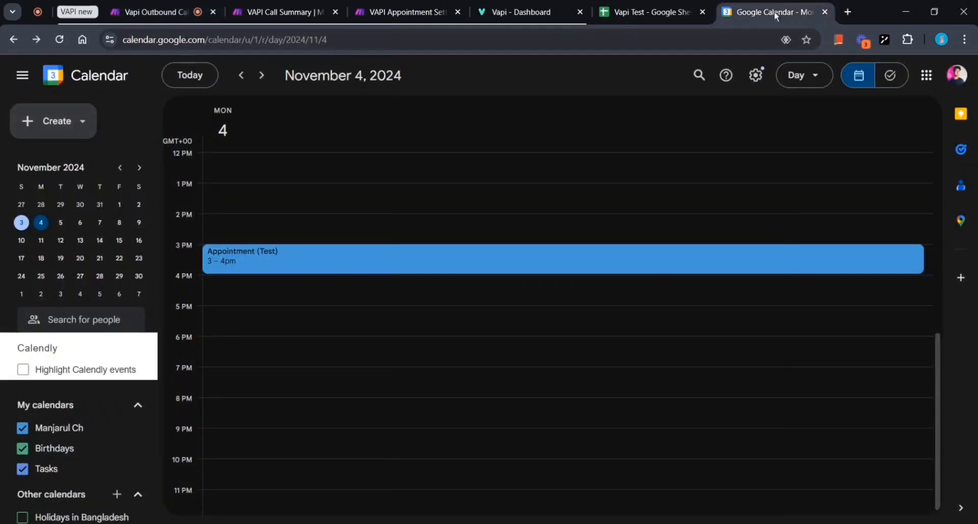
click(160, 6)
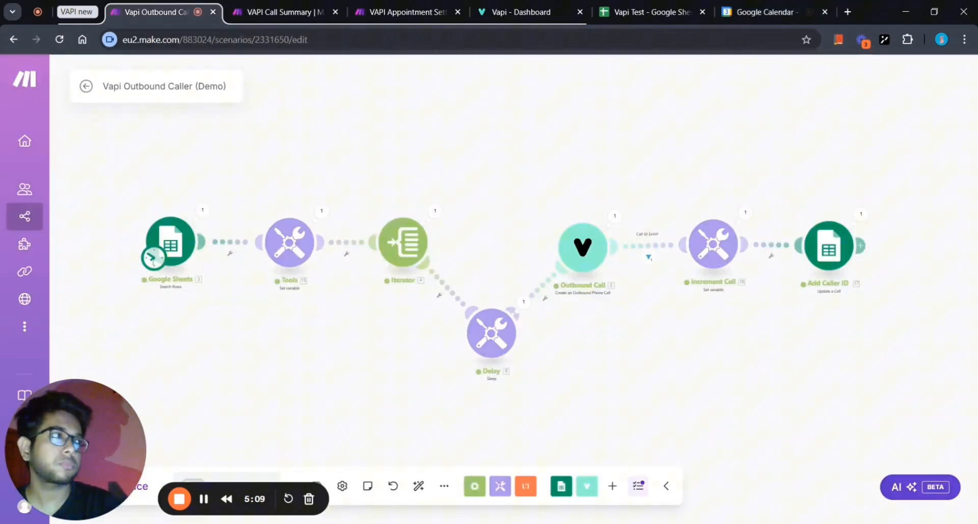
click(743, 7)
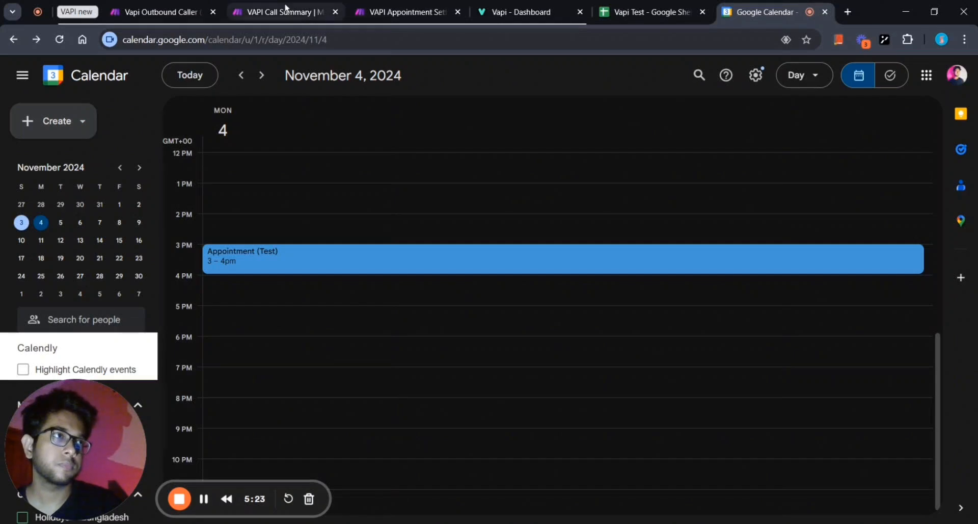
click(397, 7)
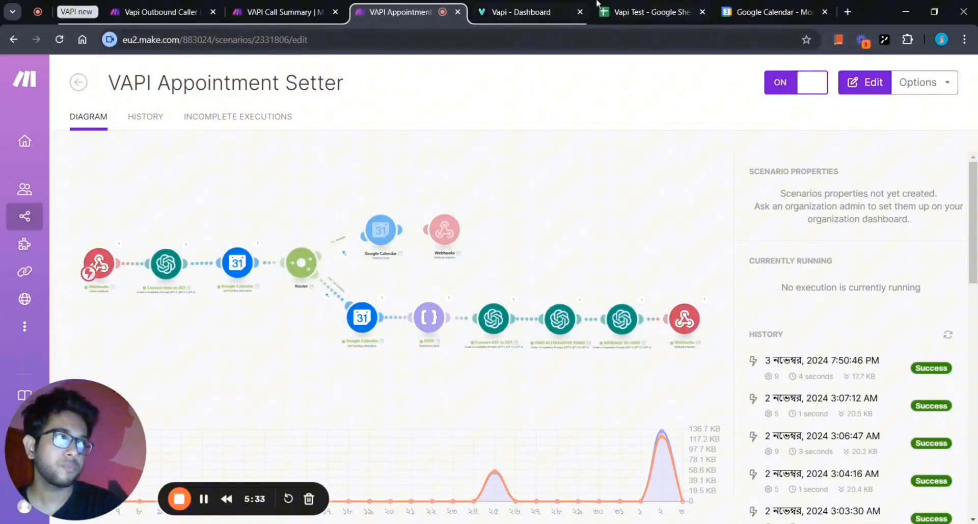
click(769, 11)
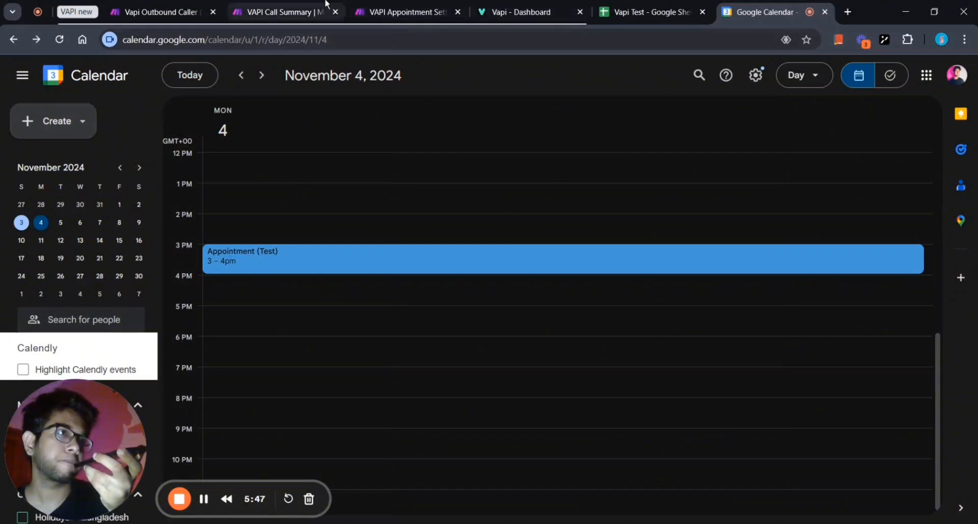
click(308, 6)
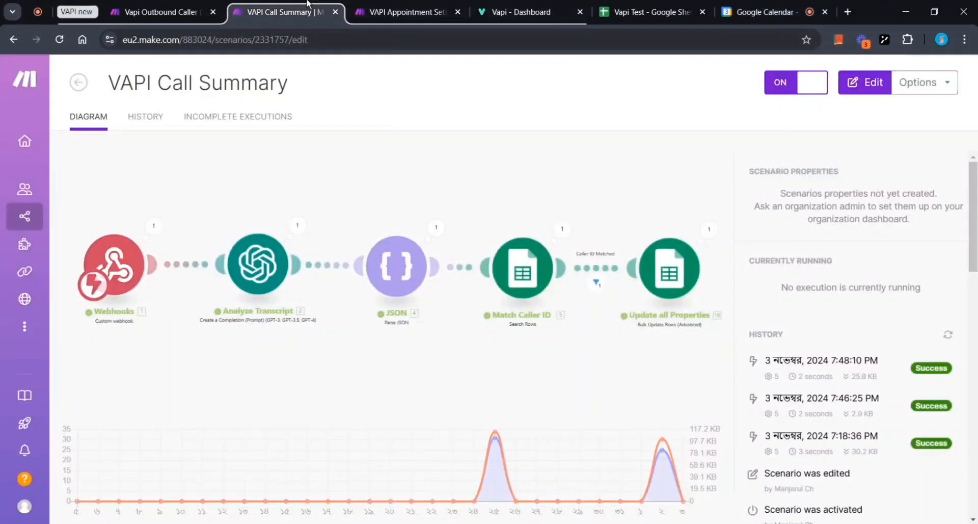
click(375, 5)
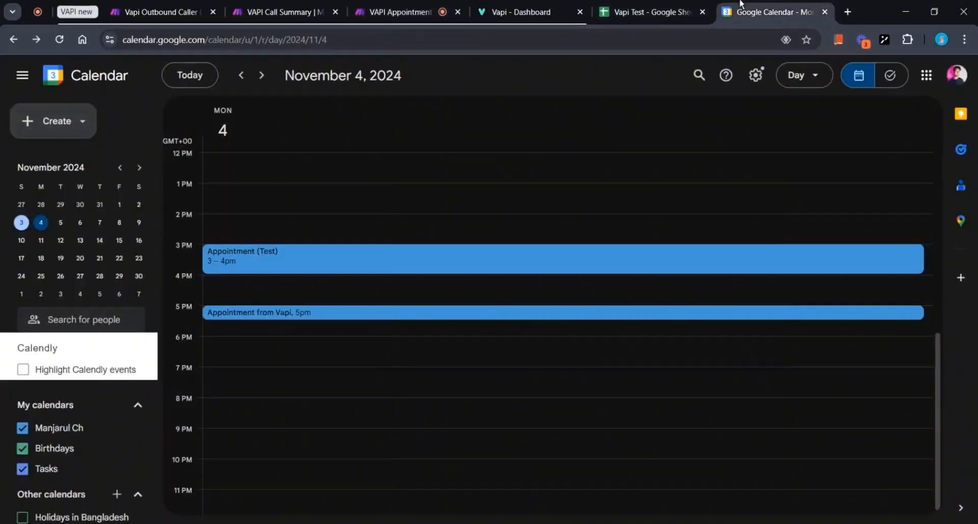
Confirm the 5pm Vapi appointment in Google Calendar and review the Appointment Setter and Call Summary runs.
click(769, 11)
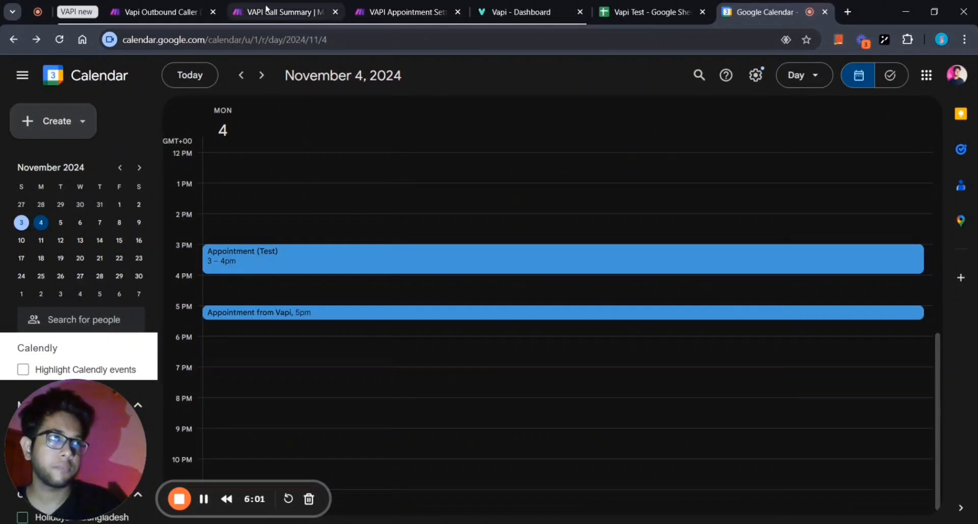
click(395, 4)
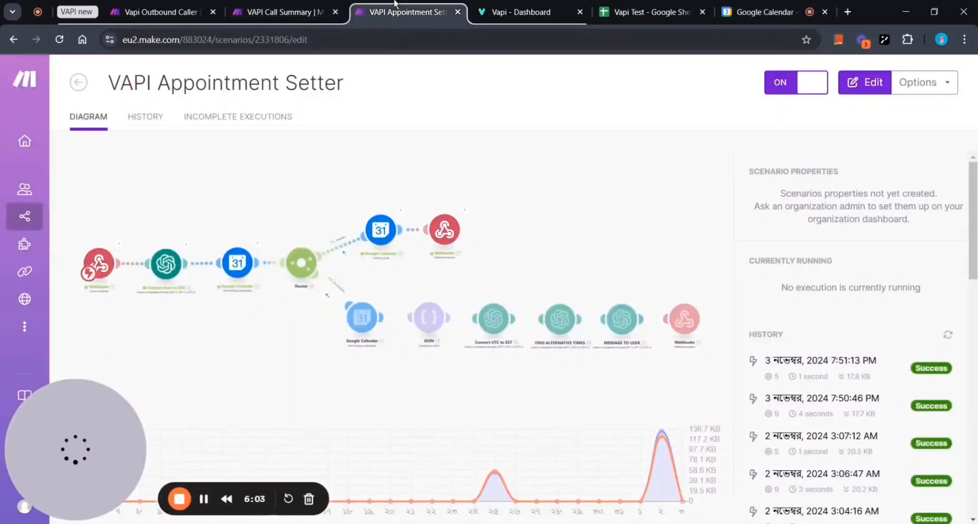
click(252, 5)
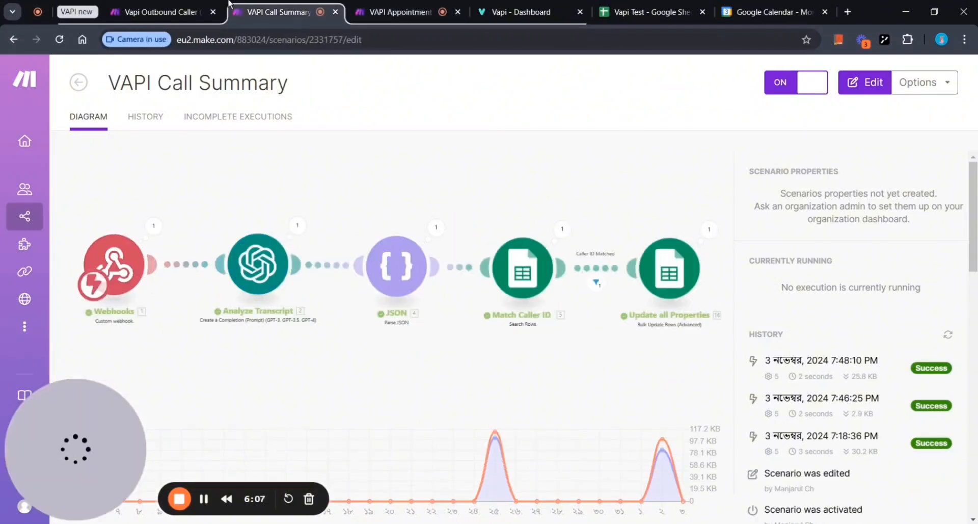
click(209, 4)
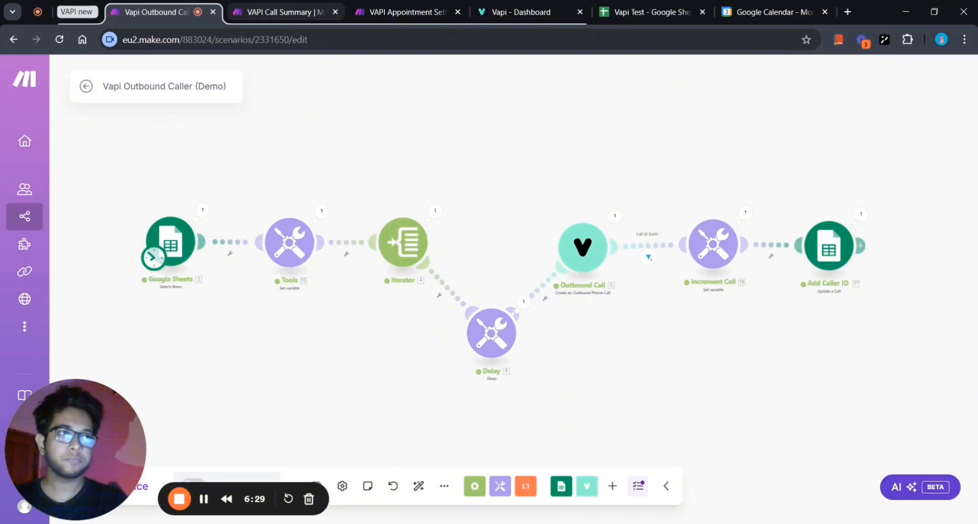
Verify the 7:52:12 PM Call Summary run and the filled Vapi Test row 2 (buy, 80000, Florida).
click(262, 6)
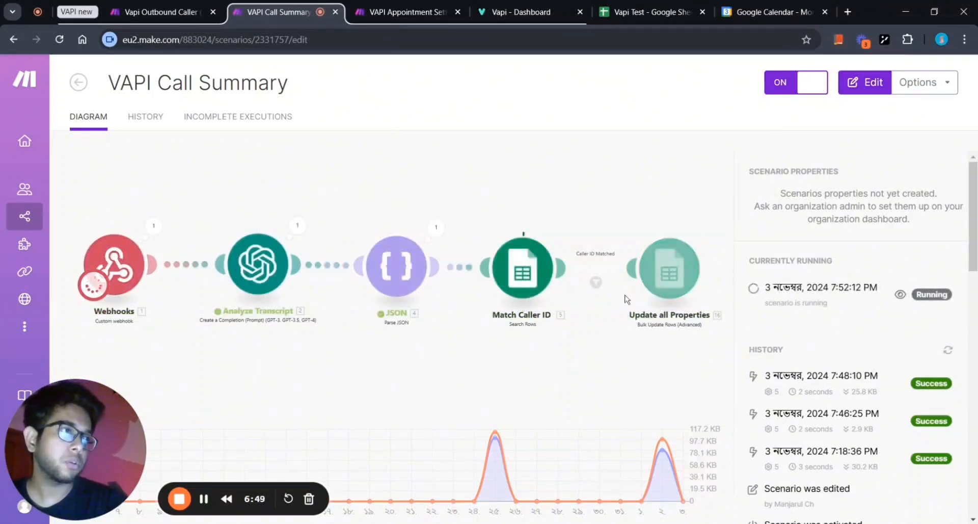
click(636, 10)
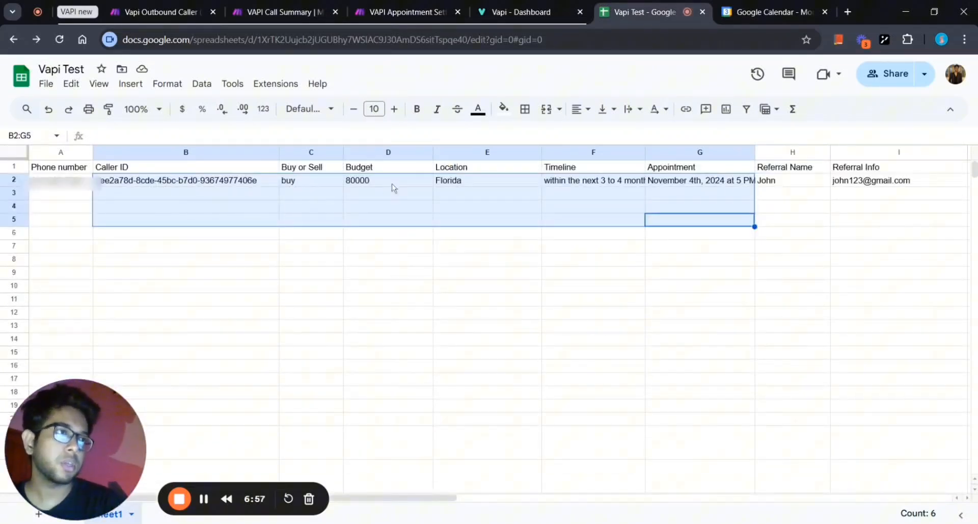
click(339, 286)
scroll(406, 199, right, 5)
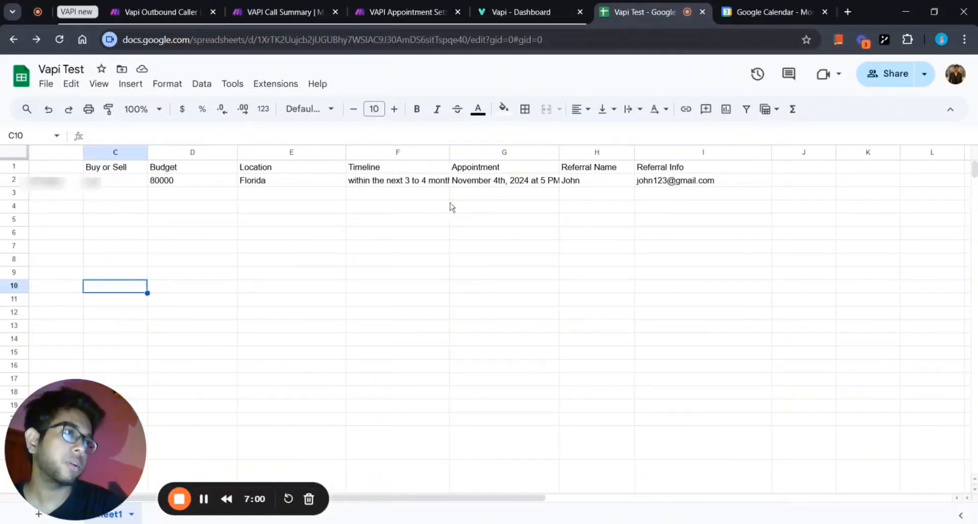
click(496, 182)
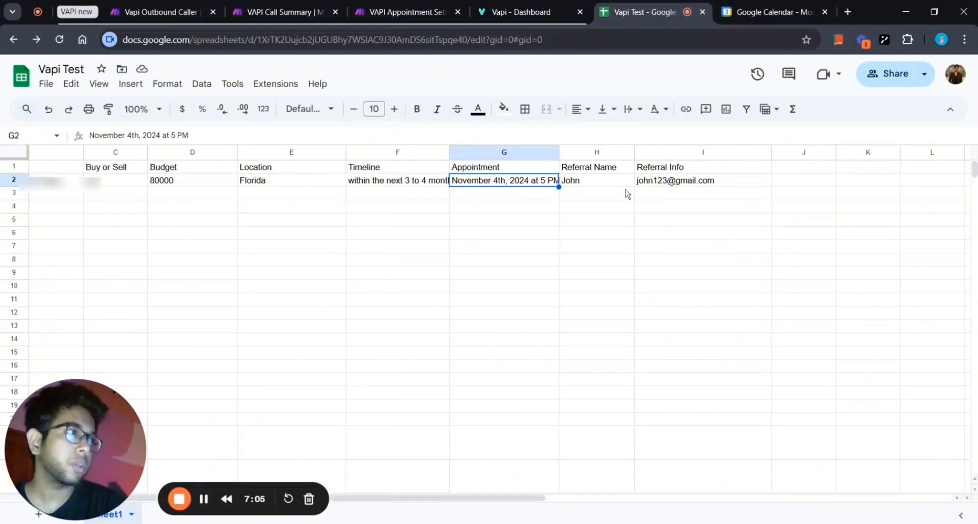
scroll(627, 193, left, 5)
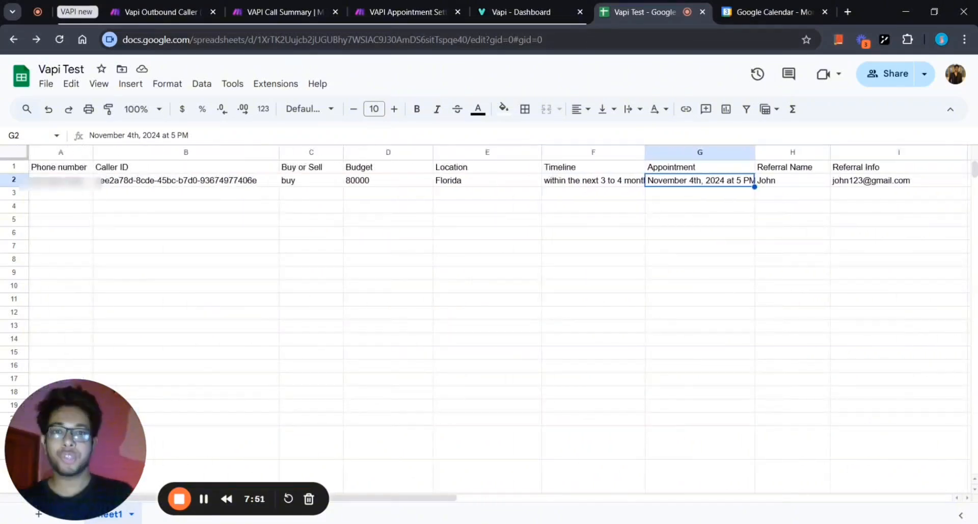